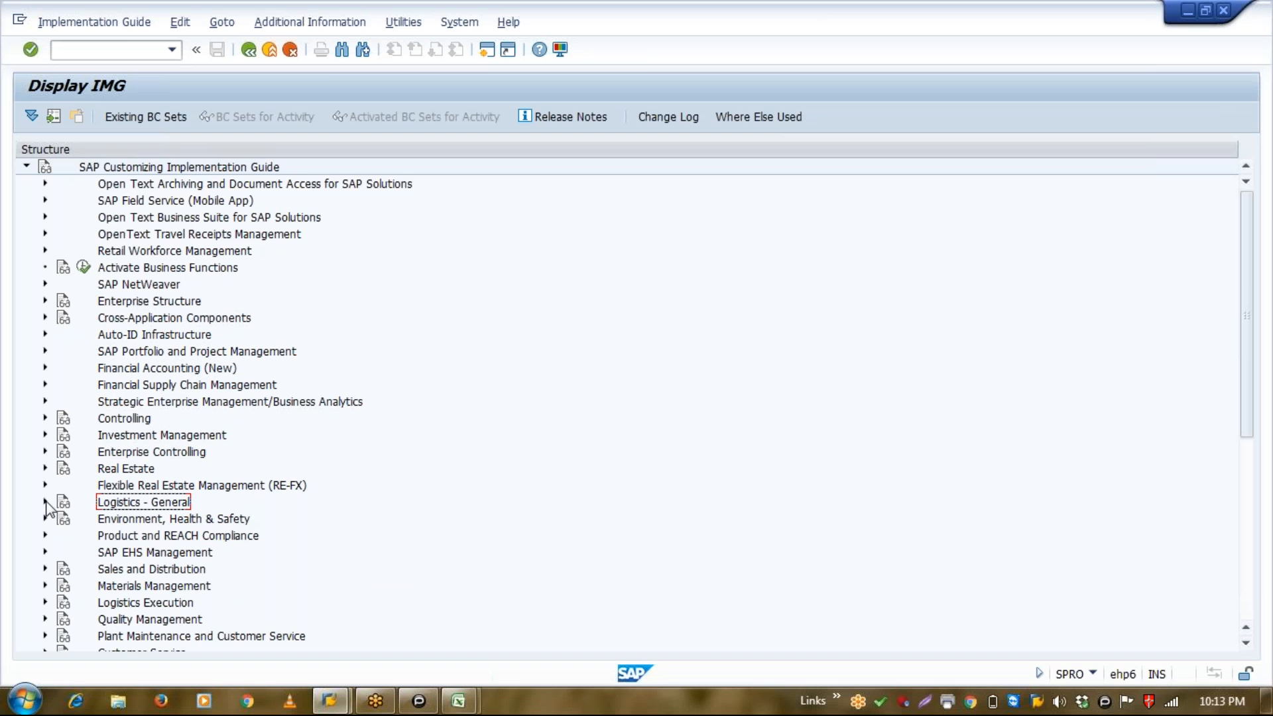
# Open the Specify Batch Level and Activate Status Management activity under Logistics - General, Batch Management.
pyautogui.click(44, 502)
pyautogui.click(154, 403)
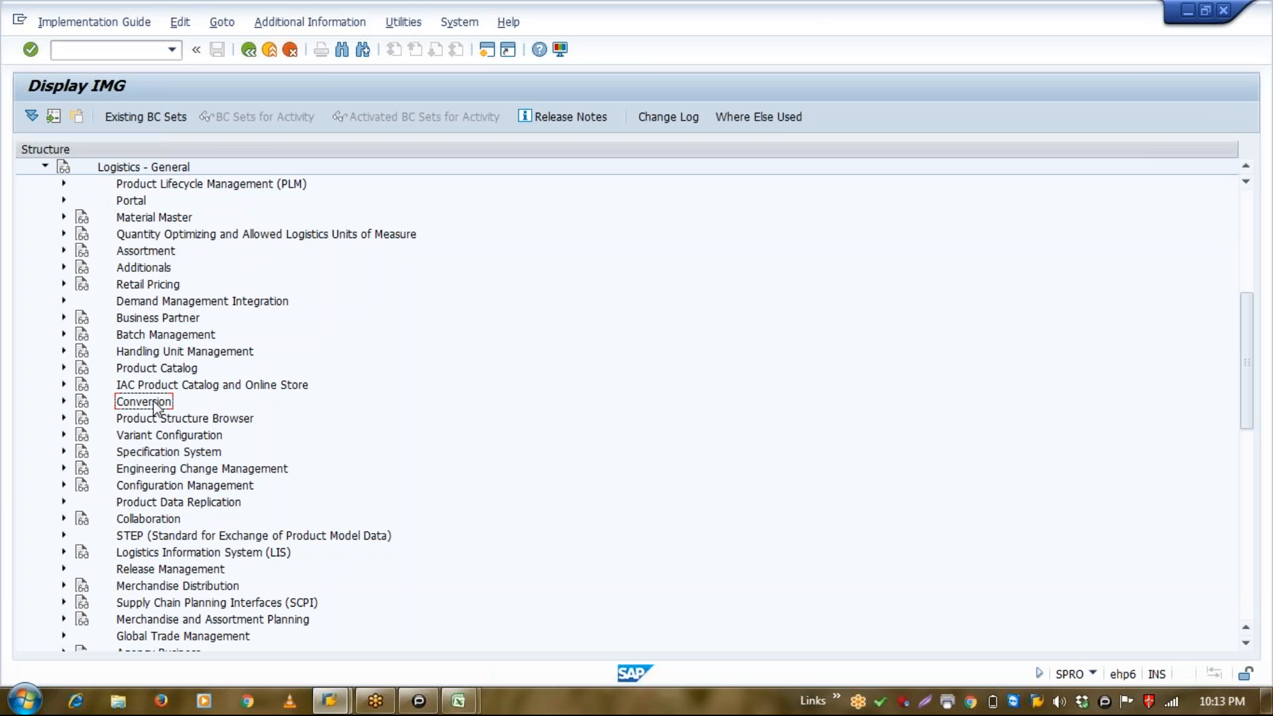
pyautogui.click(63, 334)
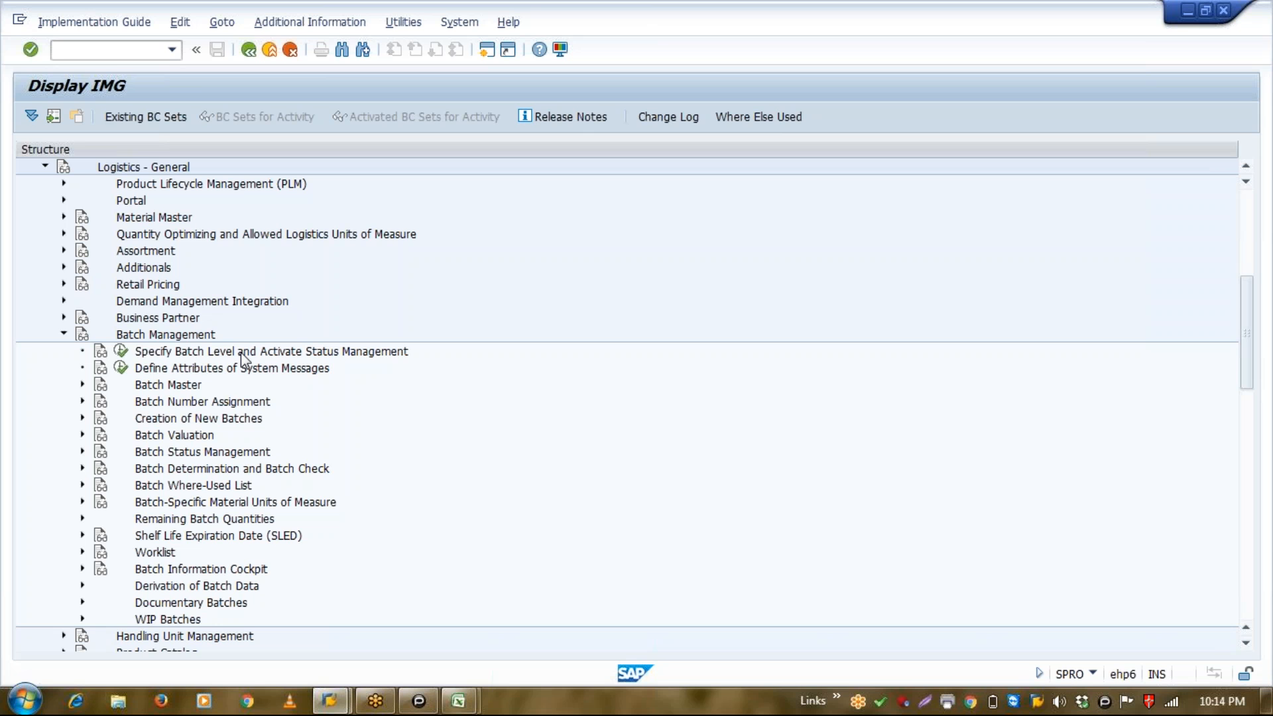
pyautogui.click(121, 351)
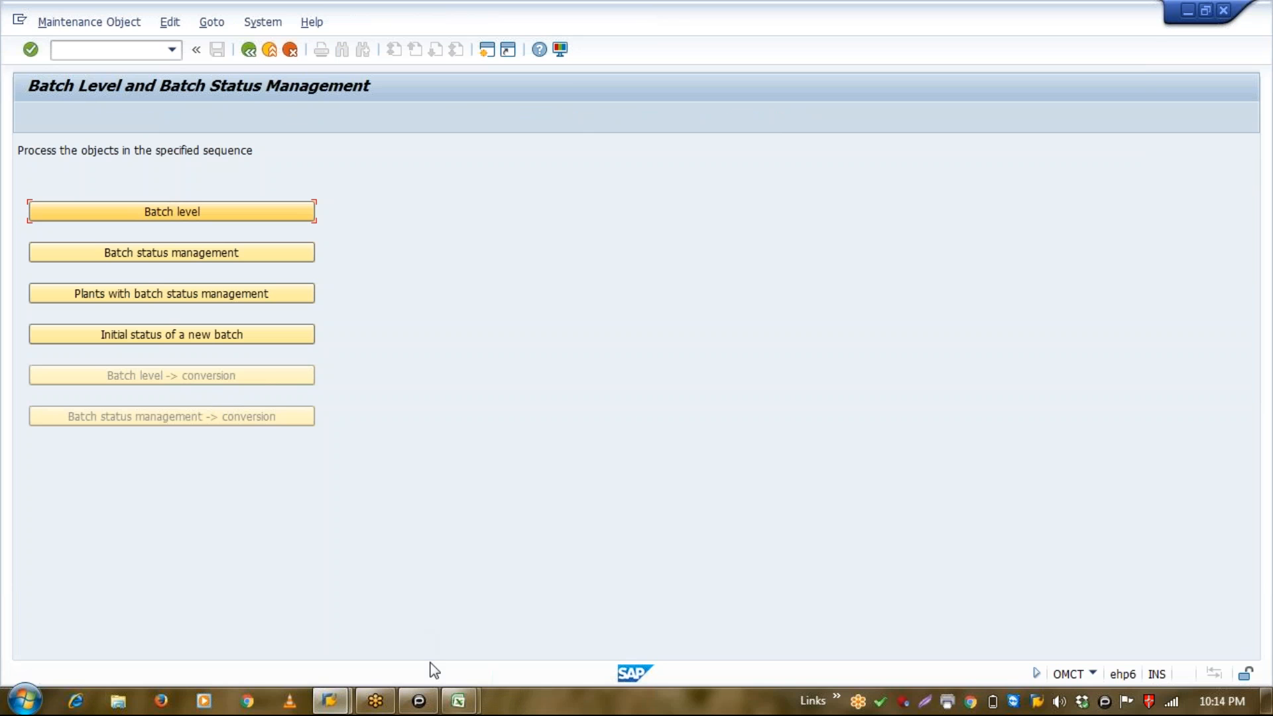
# Switch to the Praveen_PP_Doc.xlsx workbook in Excel and enter 1110, 1120, 1130 and 1140 in cells C3 to C6 of the batch mgt sheet.
pyautogui.click(459, 701)
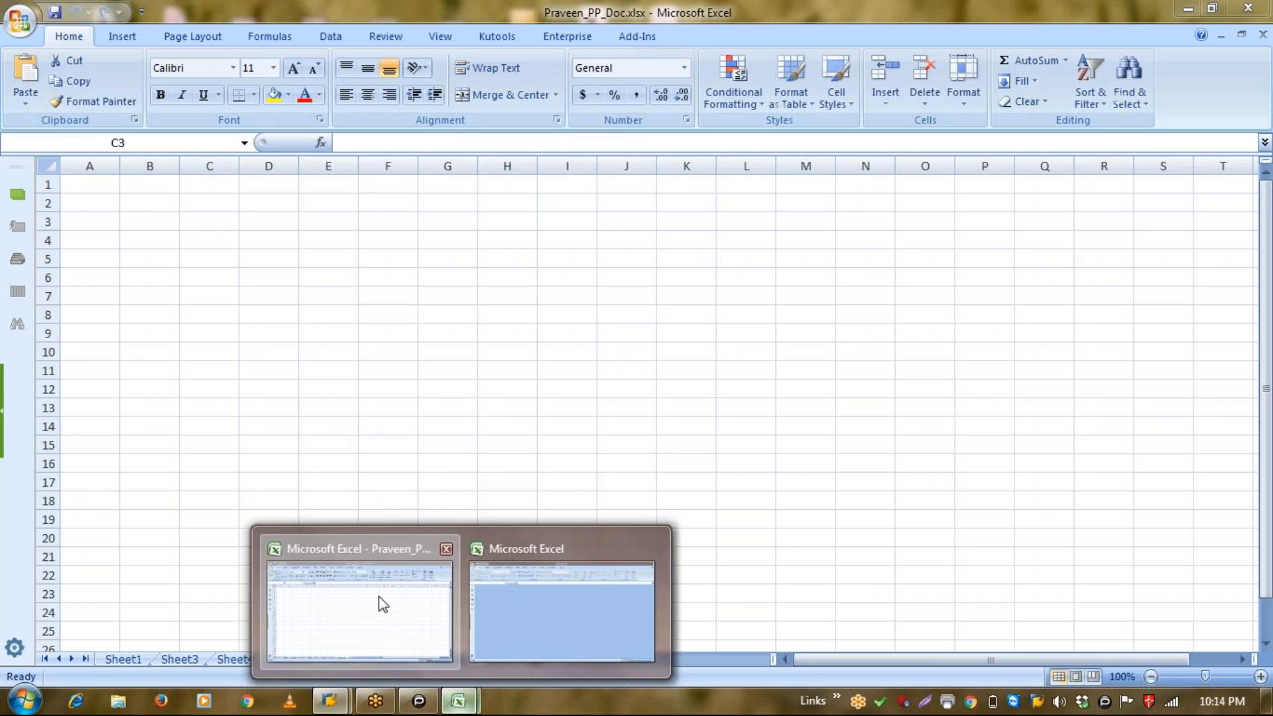
pyautogui.click(379, 597)
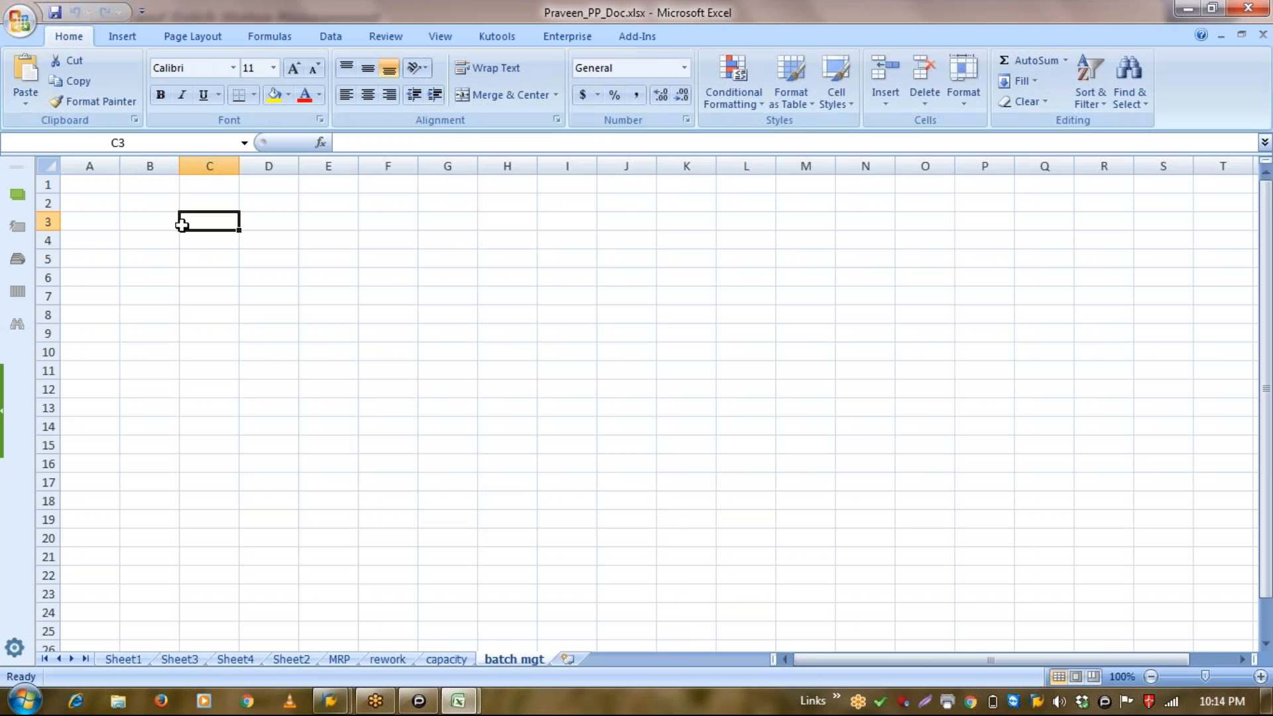
pyautogui.write('110')
pyautogui.press('BackSpace')
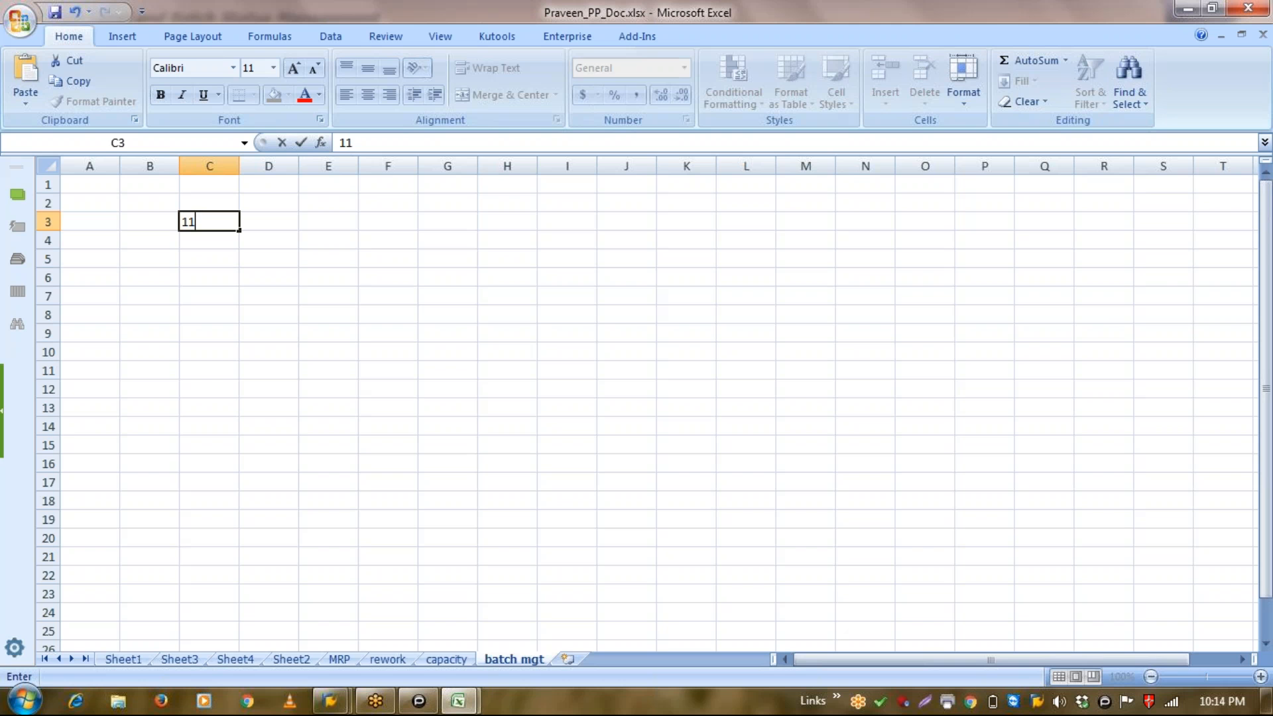
pyautogui.write('10')
pyautogui.press('Return')
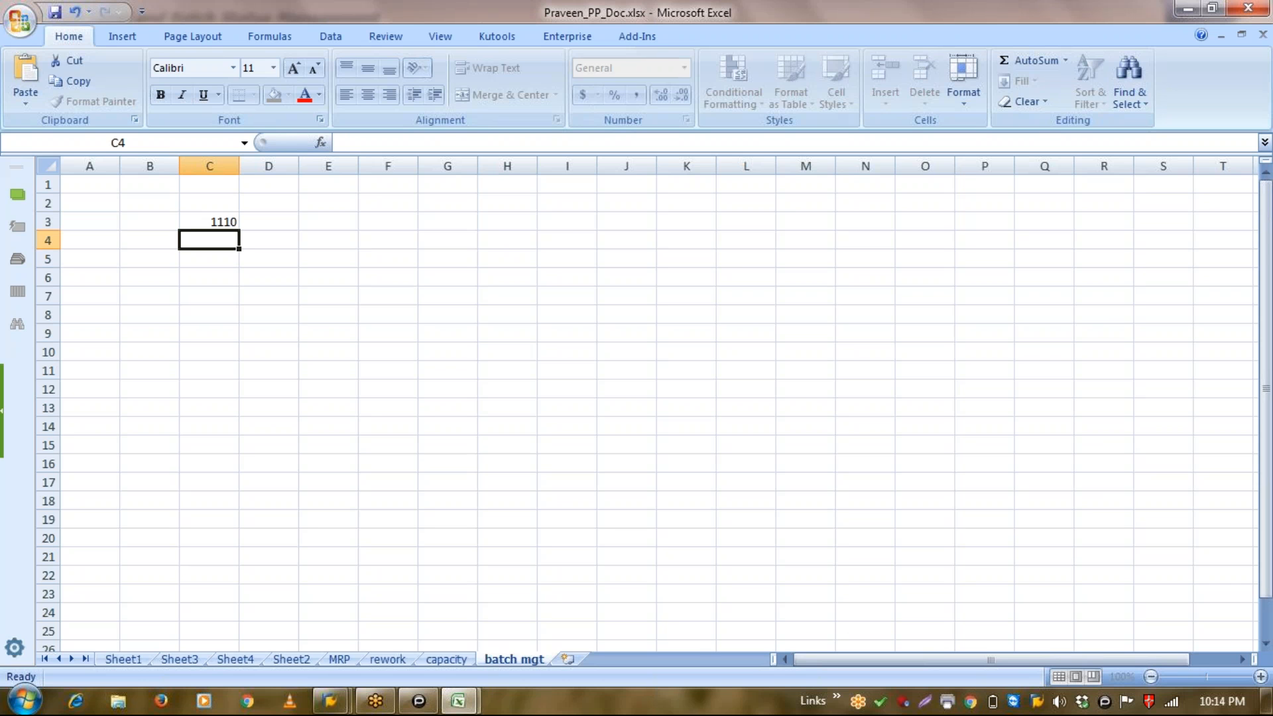
pyautogui.write('1120')
pyautogui.press('Return')
pyautogui.write('1')
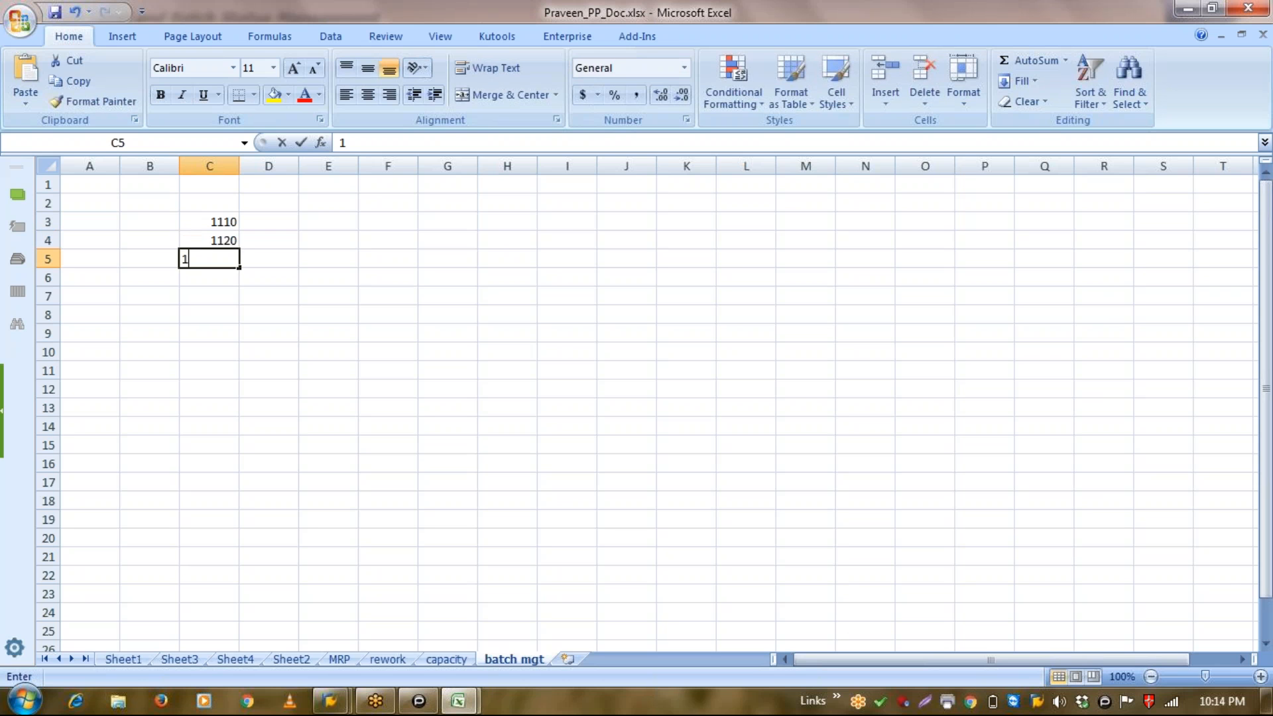
pyautogui.write('130')
pyautogui.press('Return')
pyautogui.write('1140')
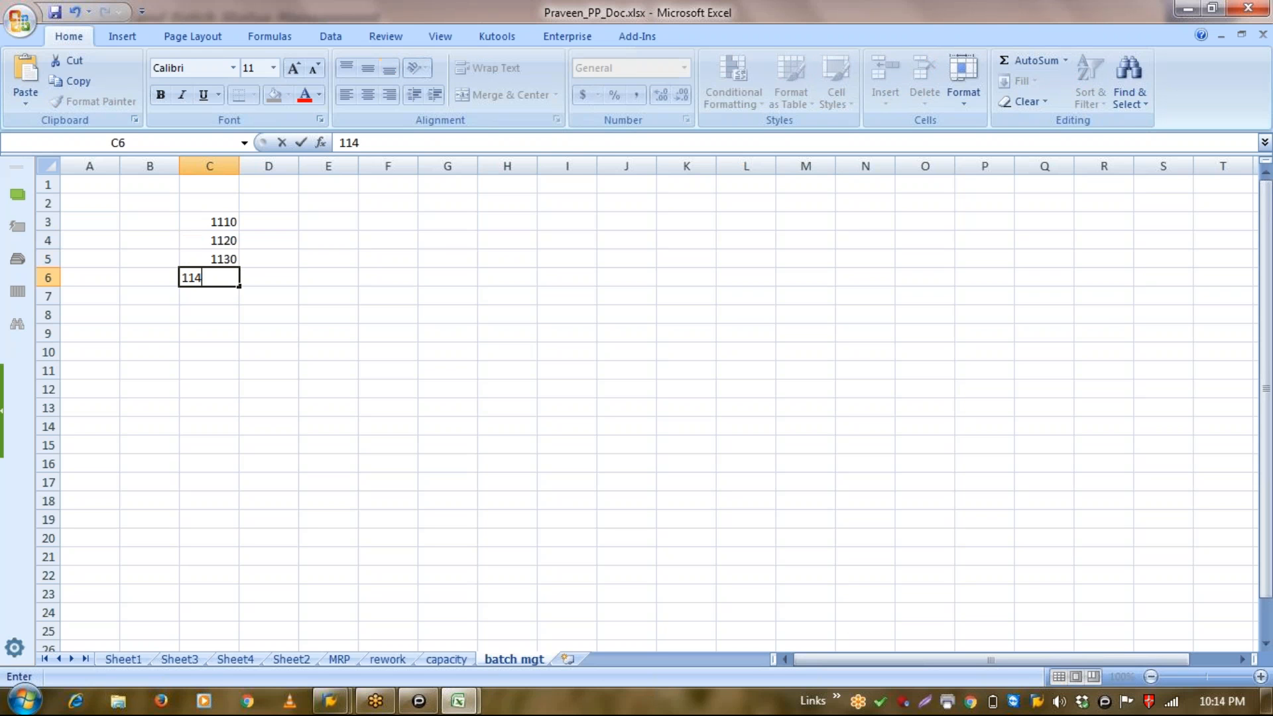
pyautogui.press('Return')
# Enter 10 in cell E3 and add the heading Plant above it in E2.
pyautogui.press('Up')
pyautogui.press('Up')
pyautogui.press('Up')
pyautogui.press('Up')
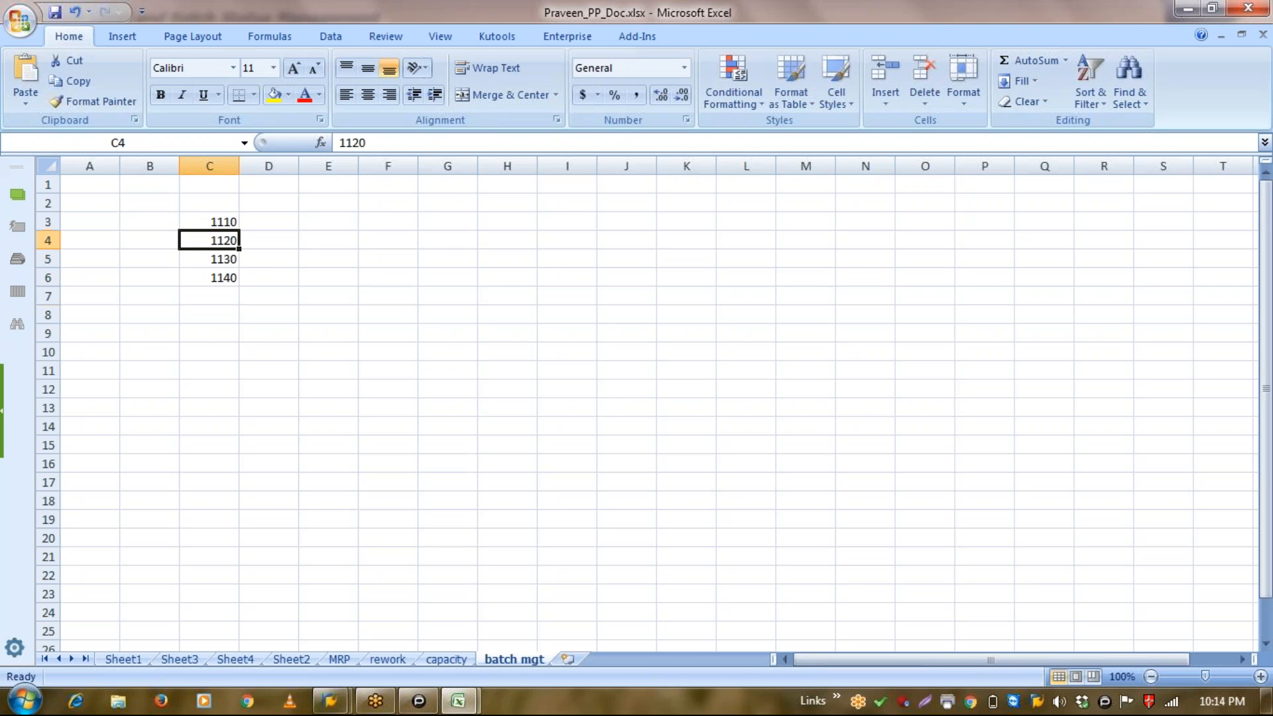
pyautogui.press('Right')
pyautogui.press('Right')
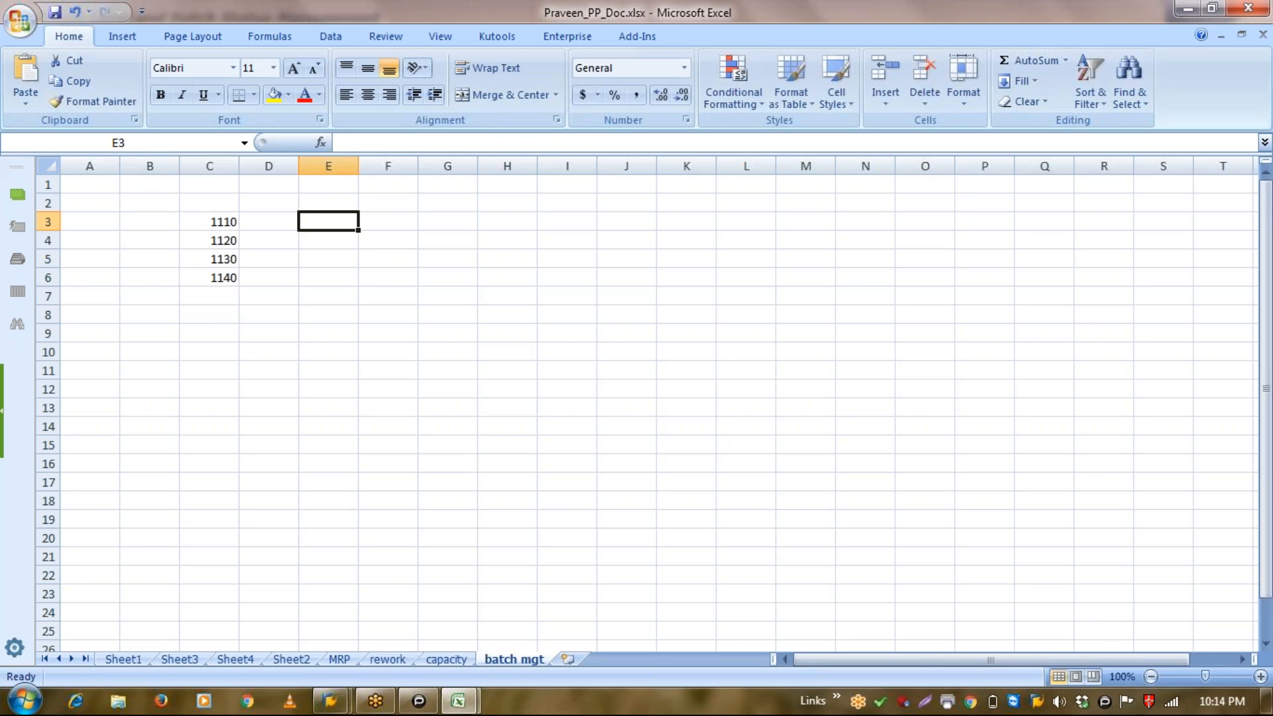
pyautogui.write('10')
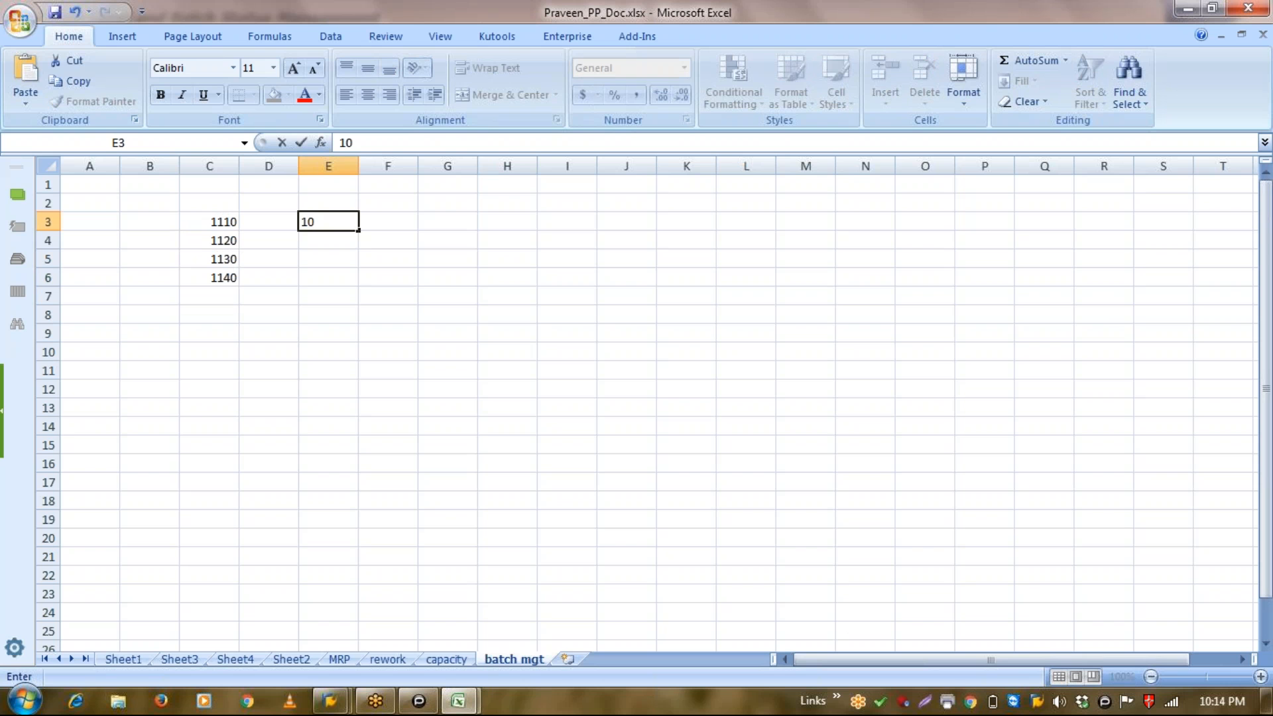
pyautogui.press('Up')
pyautogui.write('Plant')
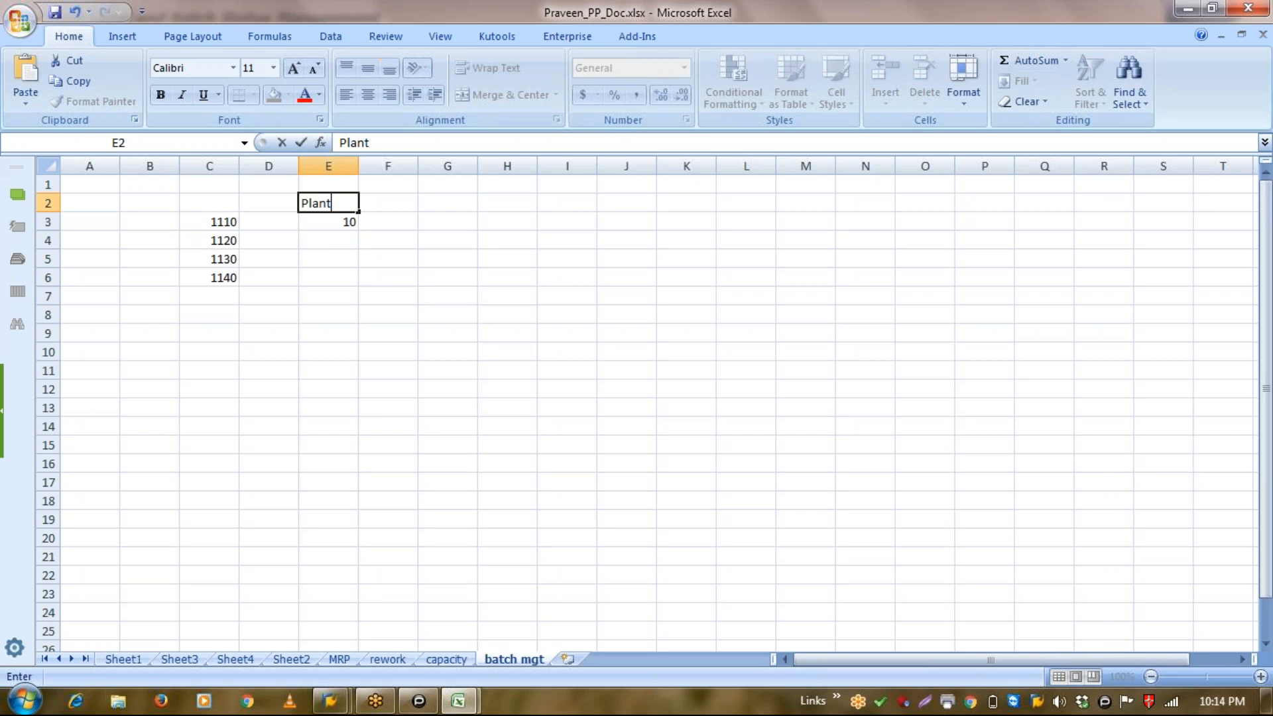
# Add the heading DDMMYY in cell F2, beside the Plant heading.
pyautogui.press('Right')
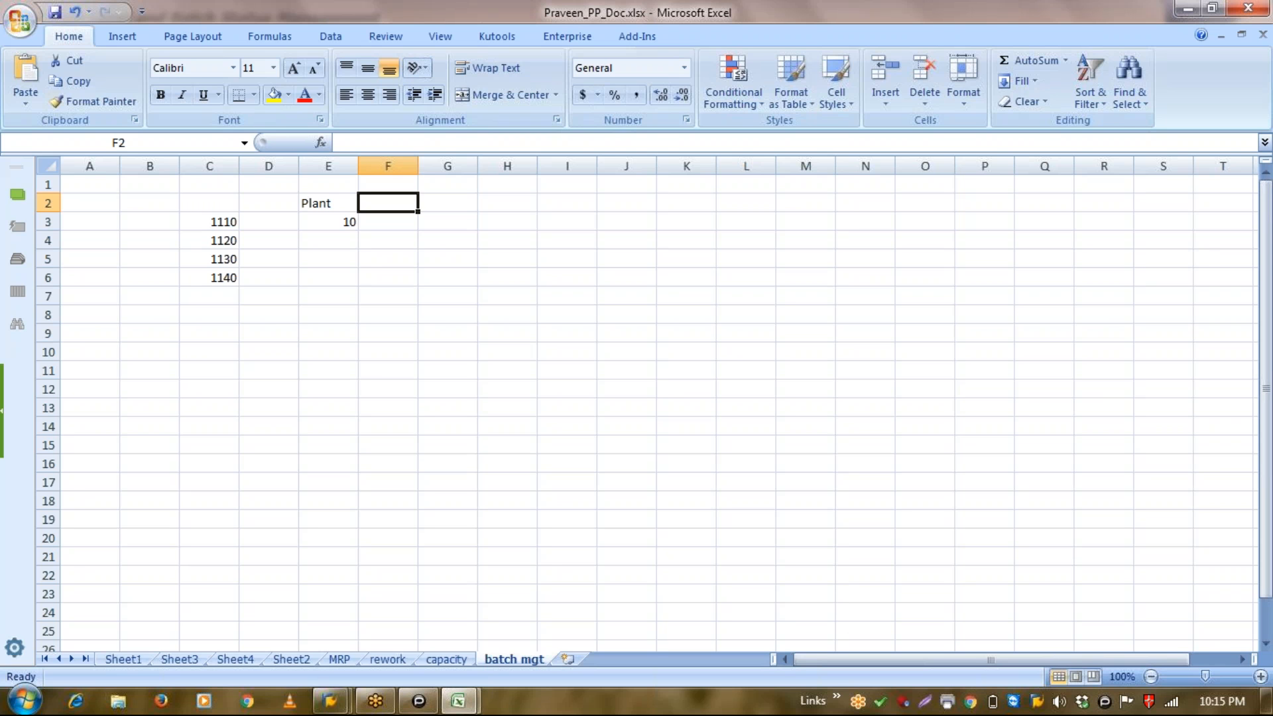
pyautogui.write('DD')
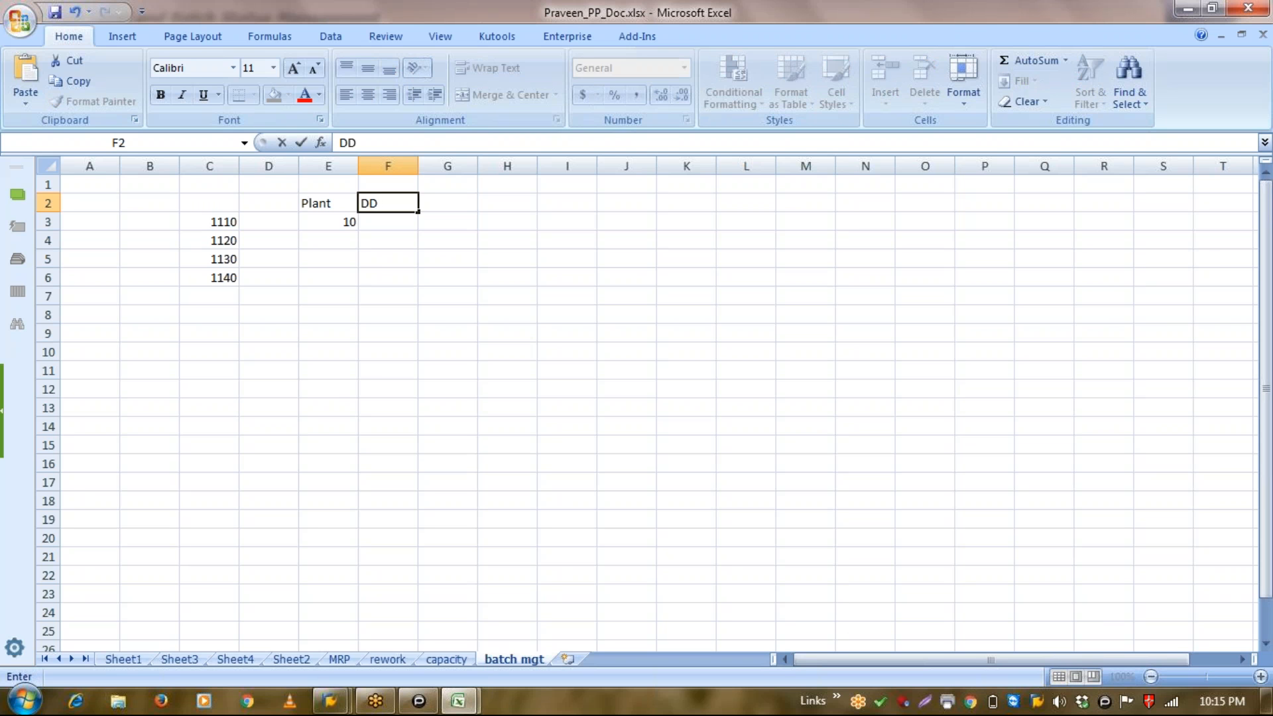
pyautogui.press('BackSpace')
pyautogui.write('DMMYY')
pyautogui.press('Return')
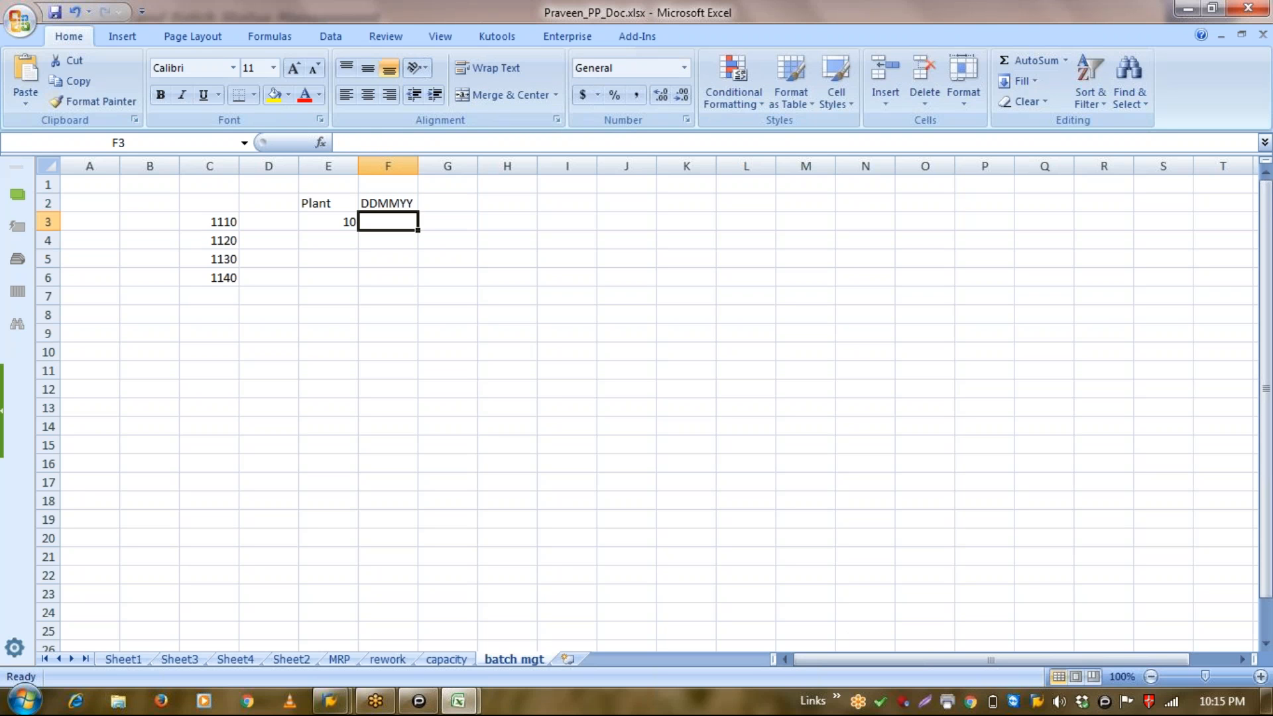
# Enter the sample date value 100116 in cell F3 under the DDMMYY heading.
pyautogui.write('0.01')
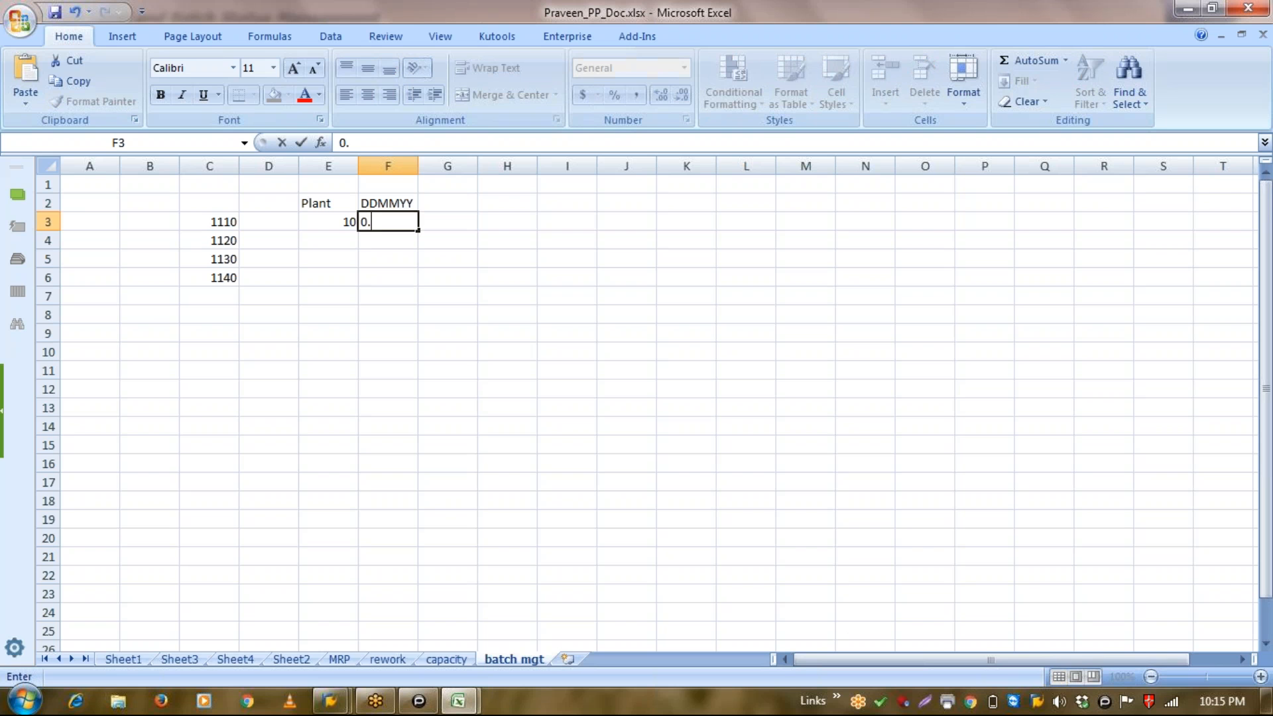
pyautogui.press('BackSpace')
pyautogui.press('BackSpace')
pyautogui.press('BackSpace')
pyautogui.press('BackSpace')
pyautogui.write('10011')
pyautogui.press('BackSpace')
pyautogui.write('16')
pyautogui.press('Return')
pyautogui.press('Up')
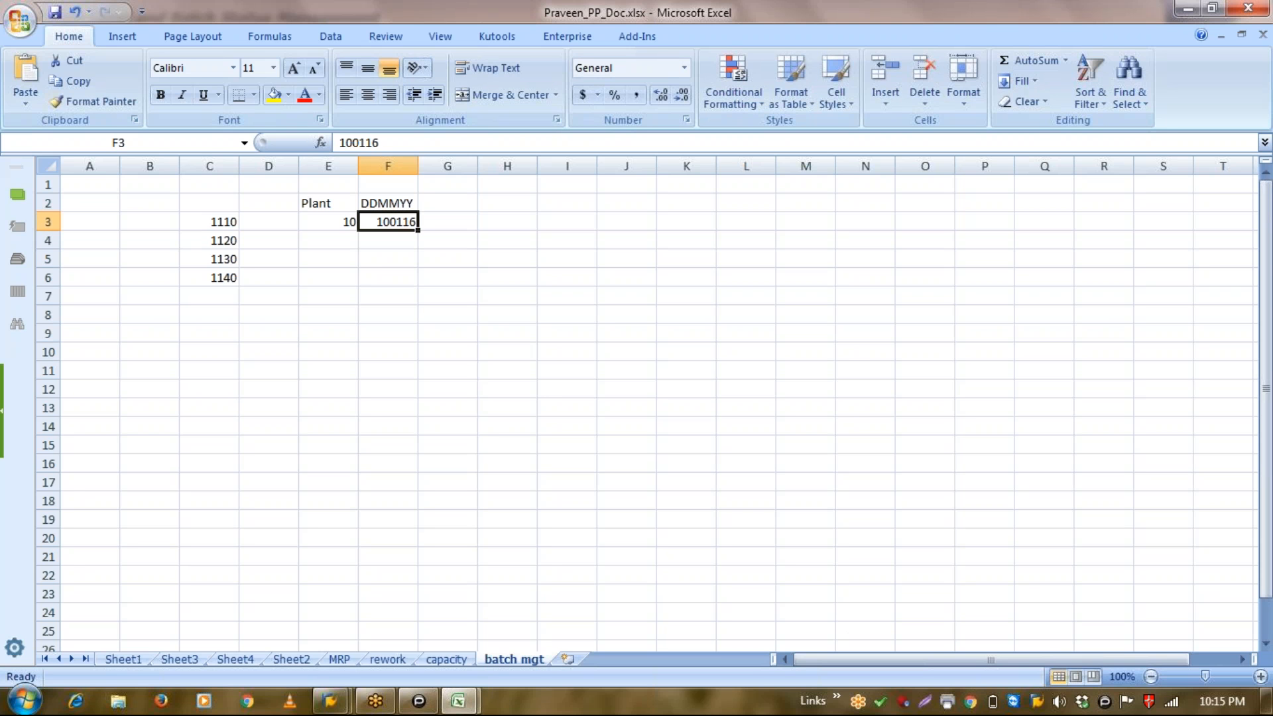
# Enter the letter A in cell D3, beside the value 1110.
pyautogui.press('Left')
pyautogui.press('Left')
pyautogui.press('Up')
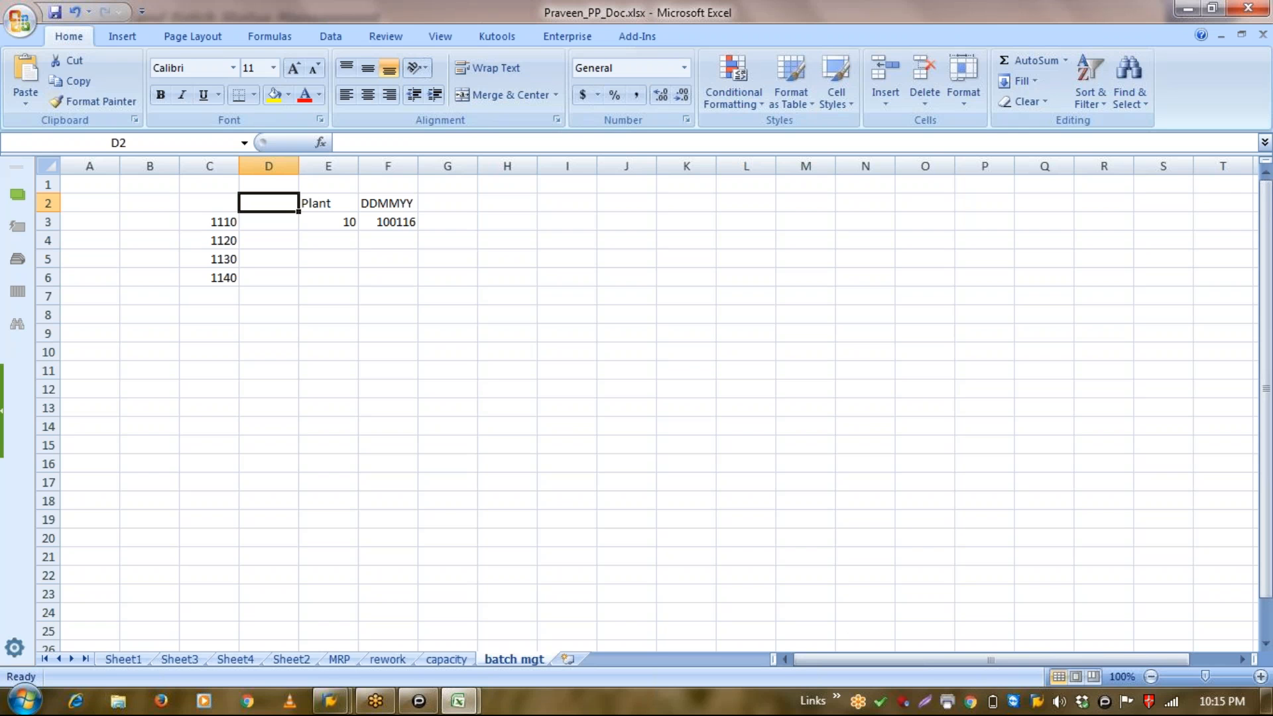
pyautogui.press('Down')
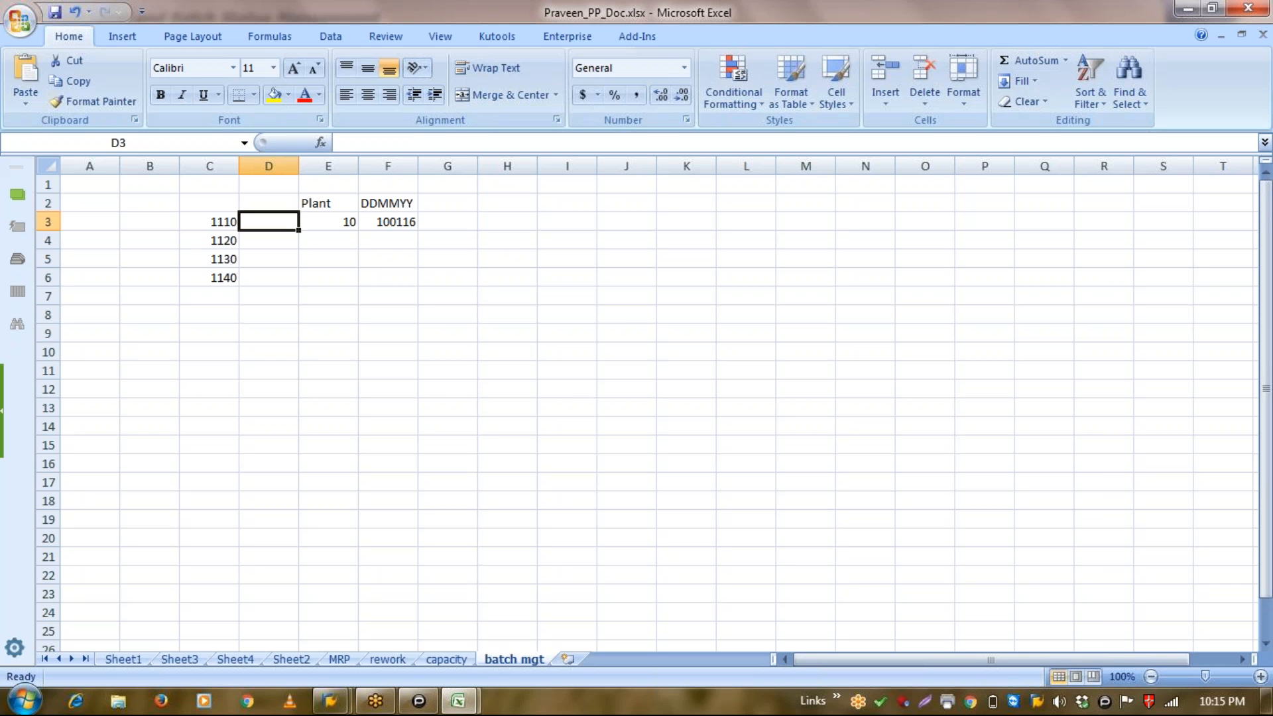
pyautogui.write('a')
pyautogui.press('BackSpace')
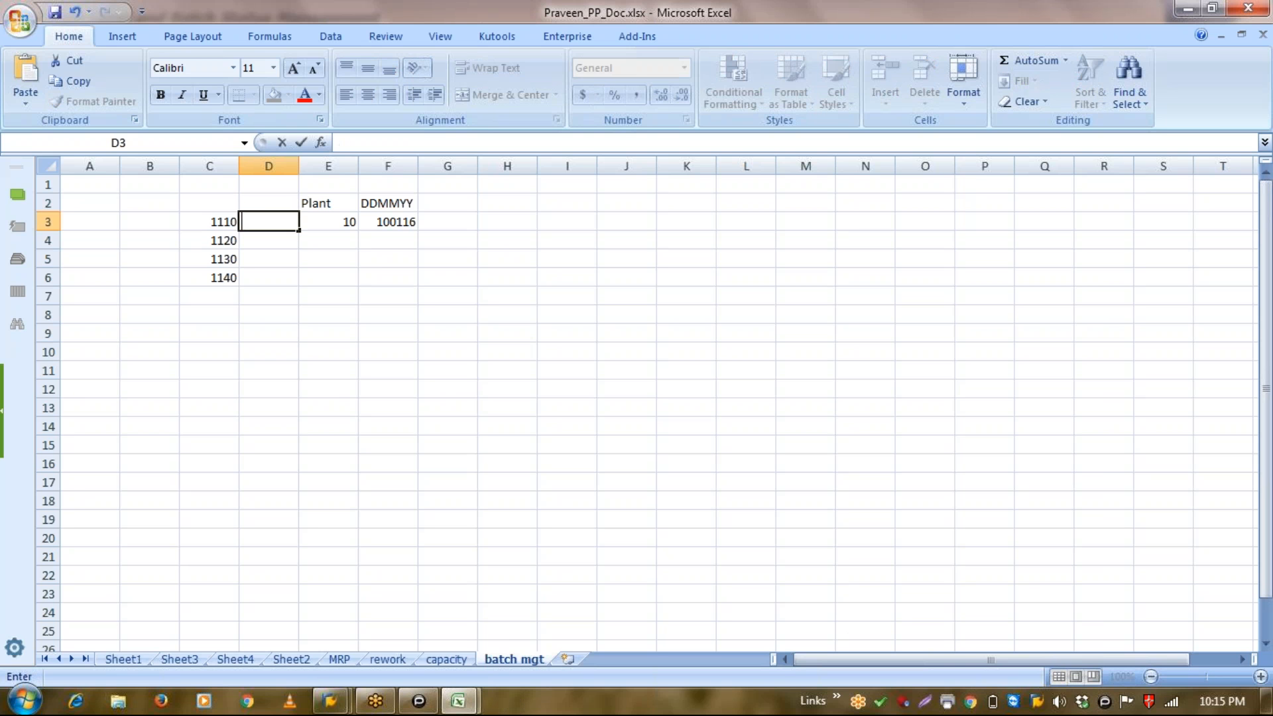
pyautogui.write('a')
pyautogui.press('BackSpace')
pyautogui.write('A')
pyautogui.press('Return')
# Move the values 1120, 1130 and 1140 down one row to cells C5 to C7, leaving C4 empty.
pyautogui.moveTo(209, 240); pyautogui.dragTo(208, 277)
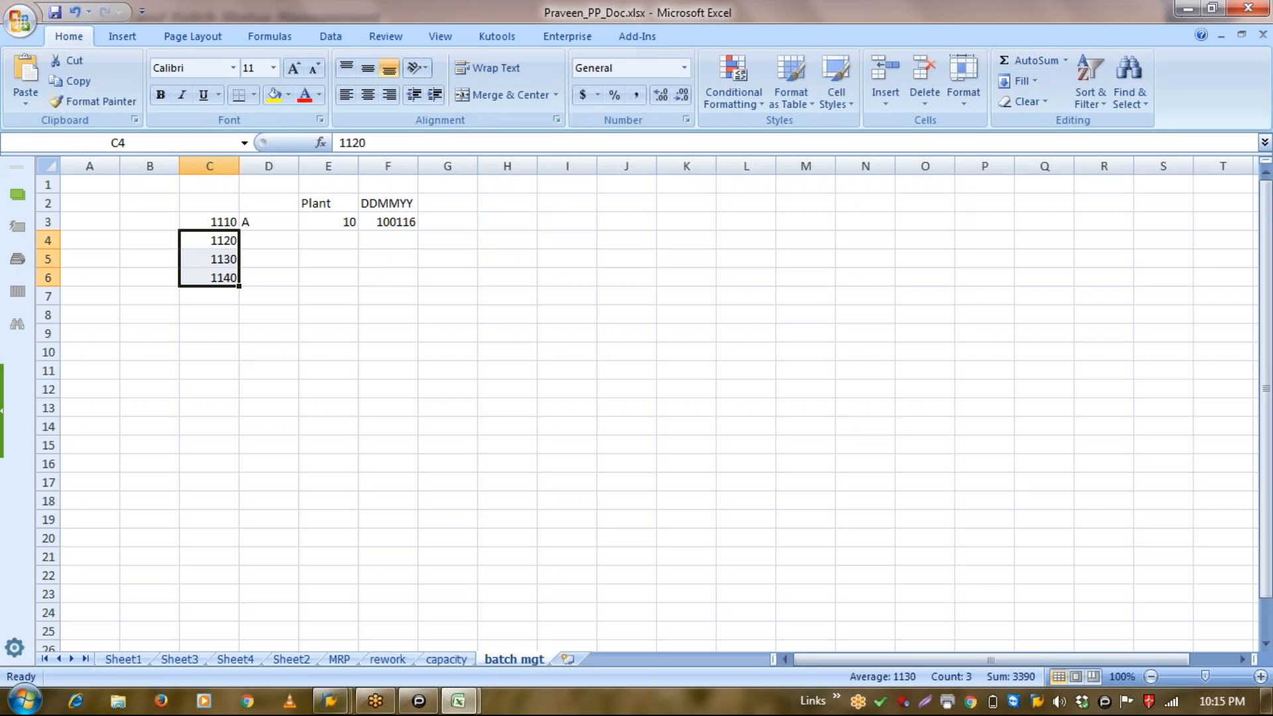
pyautogui.hotkey('ctrl', 'c')
pyautogui.click(209, 259)
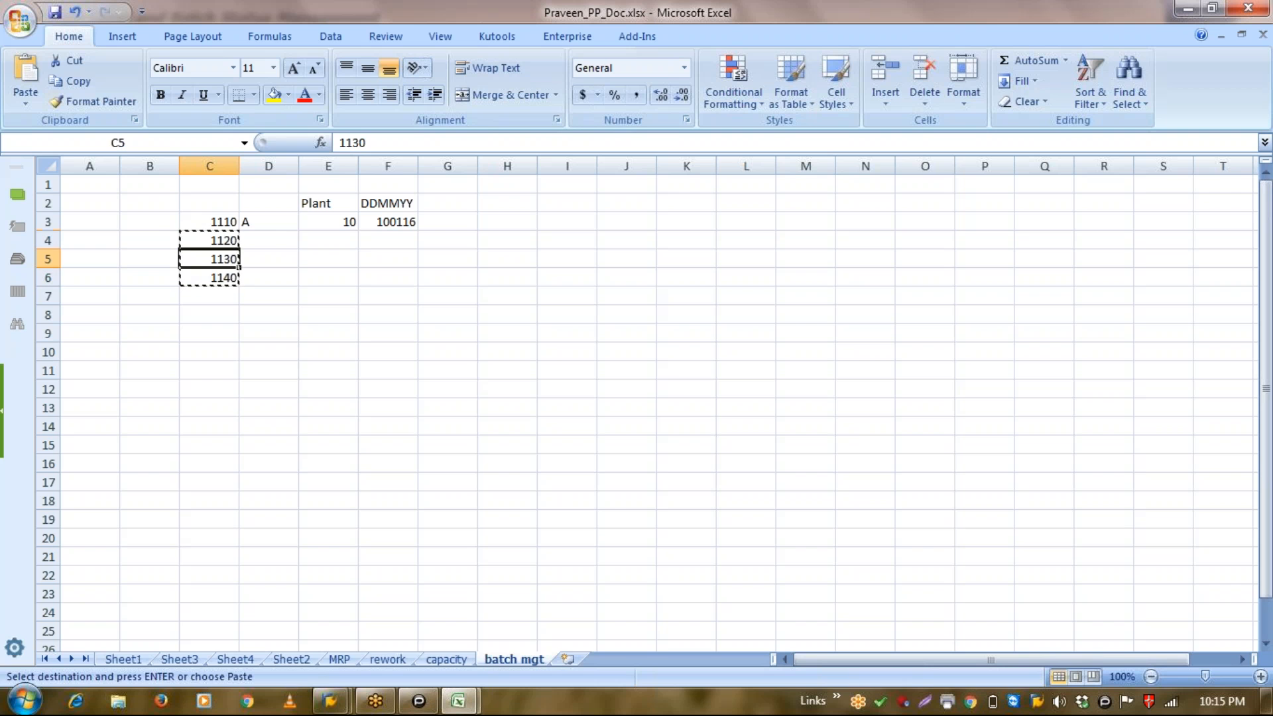
pyautogui.hotkey('ctrl', 'v')
# Enter the letter B in cell D4, below the A.
pyautogui.click(269, 224)
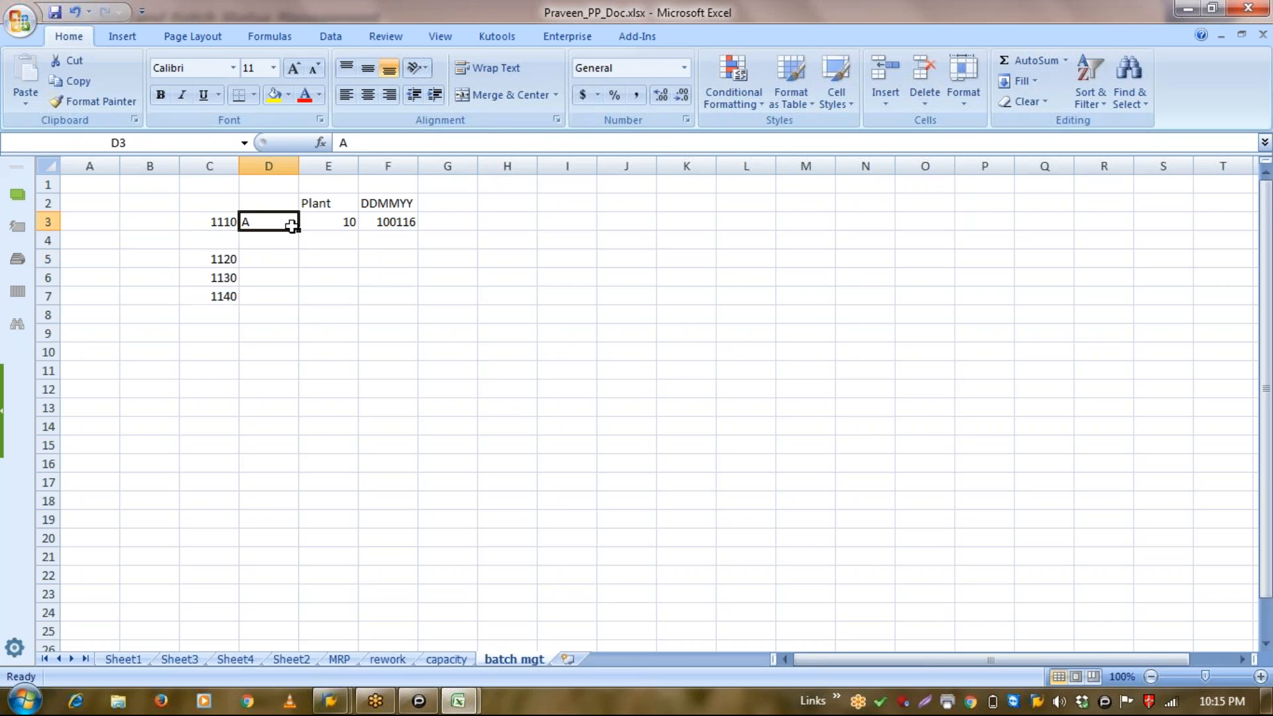
pyautogui.click(263, 244)
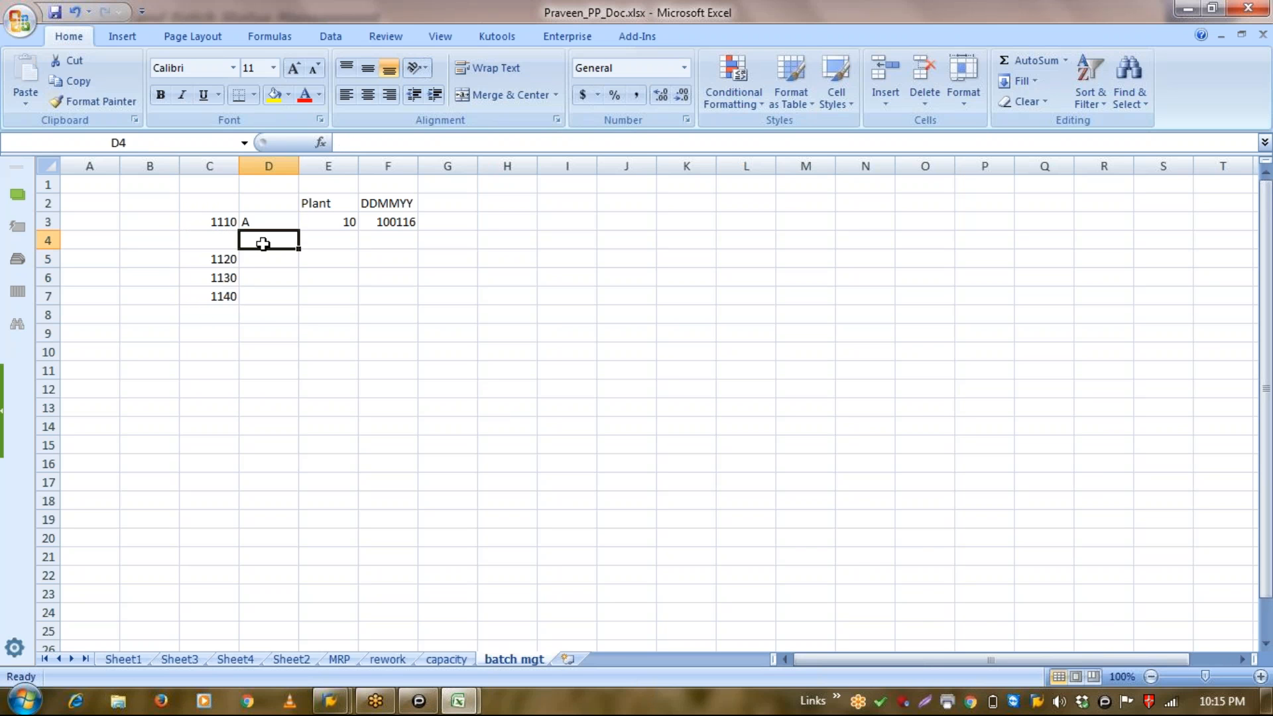
pyautogui.write('B')
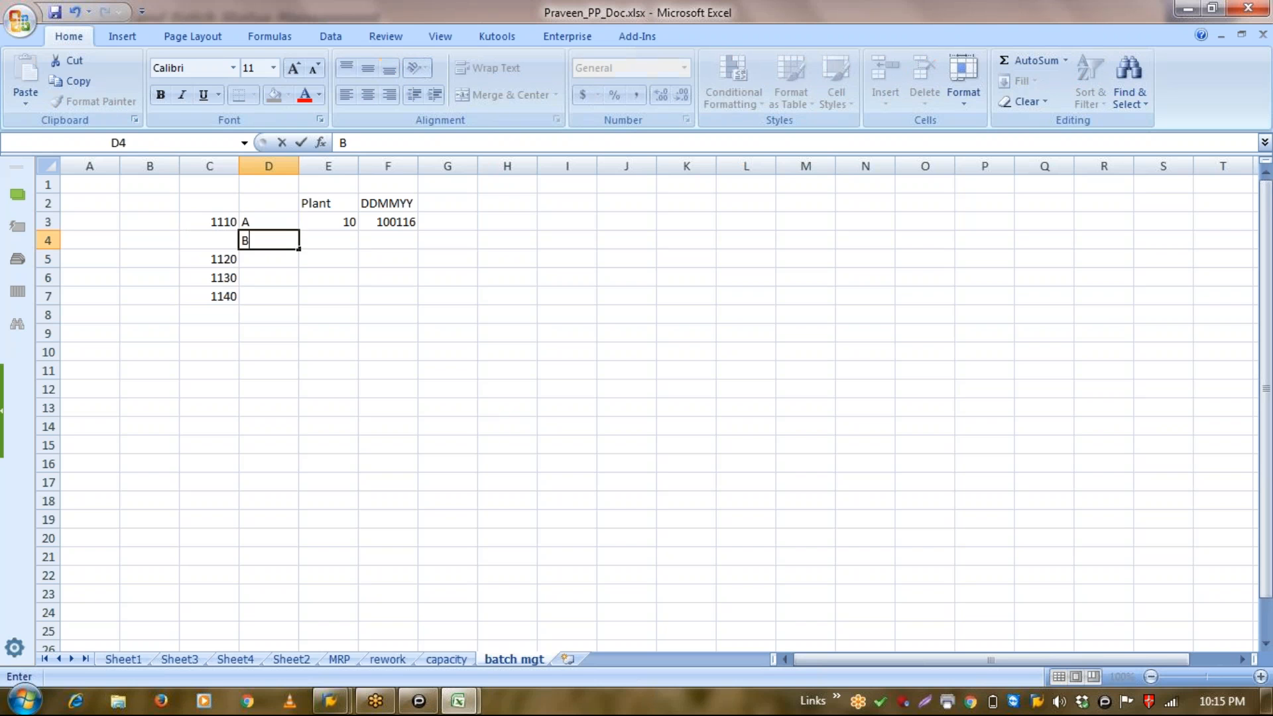
# Copy the value 1110 from cell C3 into C4, beside the B.
pyautogui.press('Up')
pyautogui.press('Left')
pyautogui.hotkey('ctrl', 'c')
pyautogui.press('Down')
pyautogui.hotkey('ctrl', 'v')
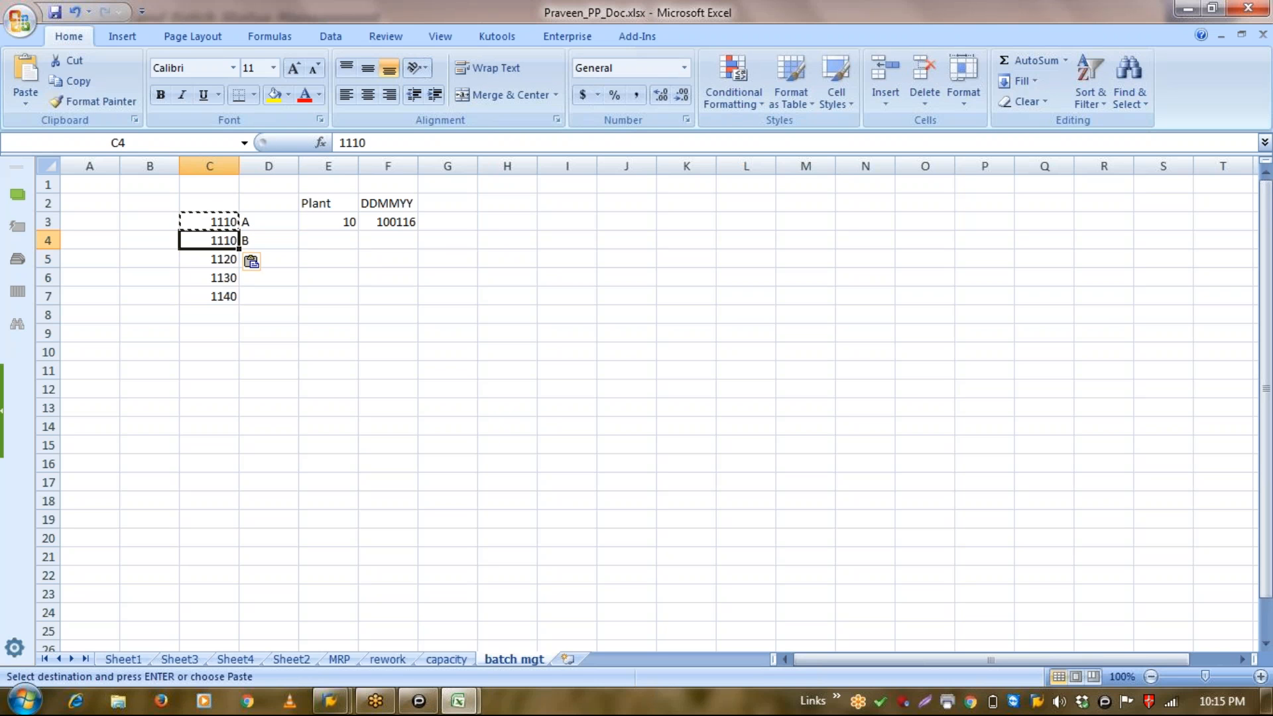
pyautogui.press('Escape')
pyautogui.press('Up')
pyautogui.press('Left')
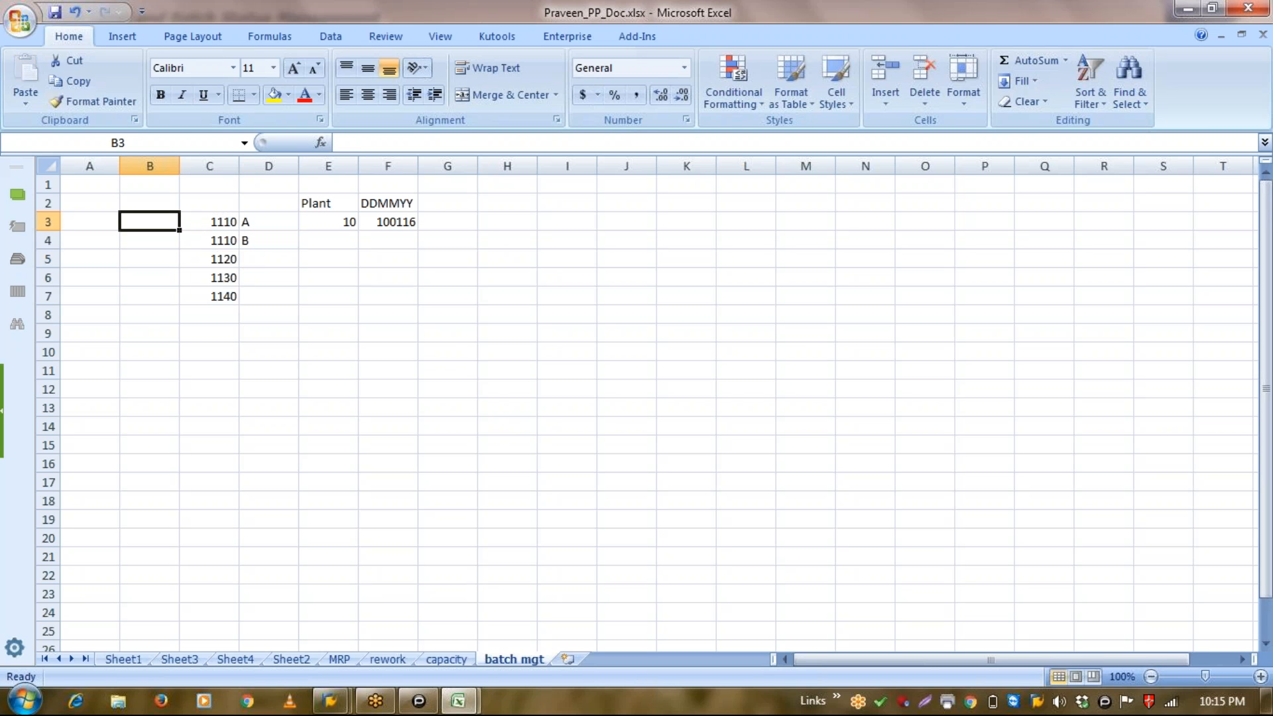
pyautogui.press('Down')
pyautogui.press('Right')
pyautogui.press('Right')
pyautogui.write('HE')
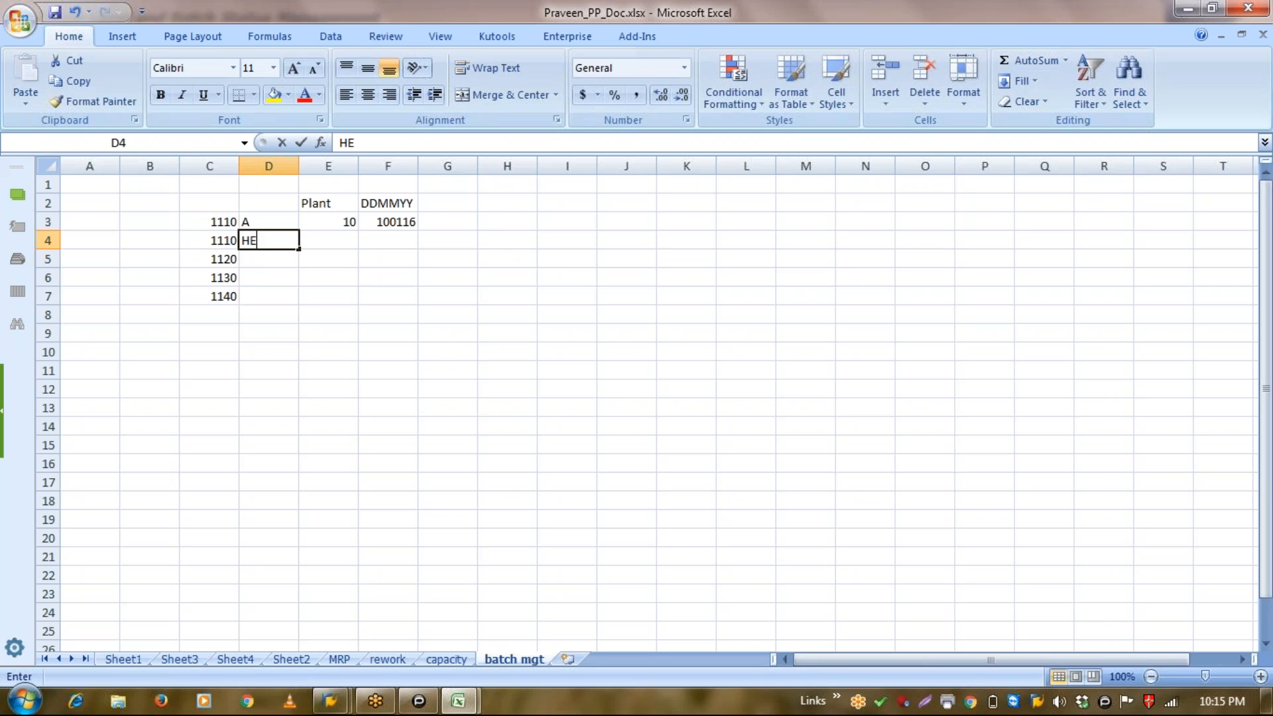
pyautogui.press('Escape')
# Enter the label CHEM-1 in cell B3, in front of the first 1110 row.
pyautogui.click(174, 217)
pyautogui.write('CCHE')
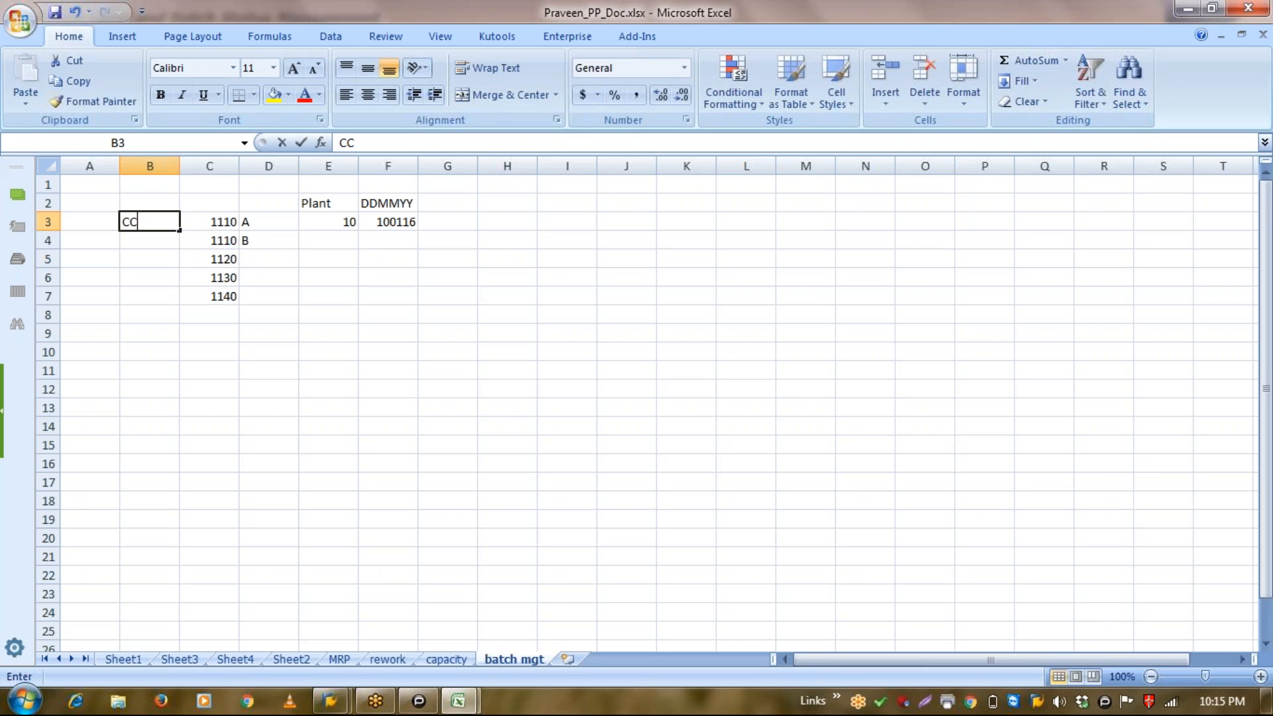
pyautogui.press('BackSpace')
pyautogui.press('BackSpace')
pyautogui.press('BackSpace')
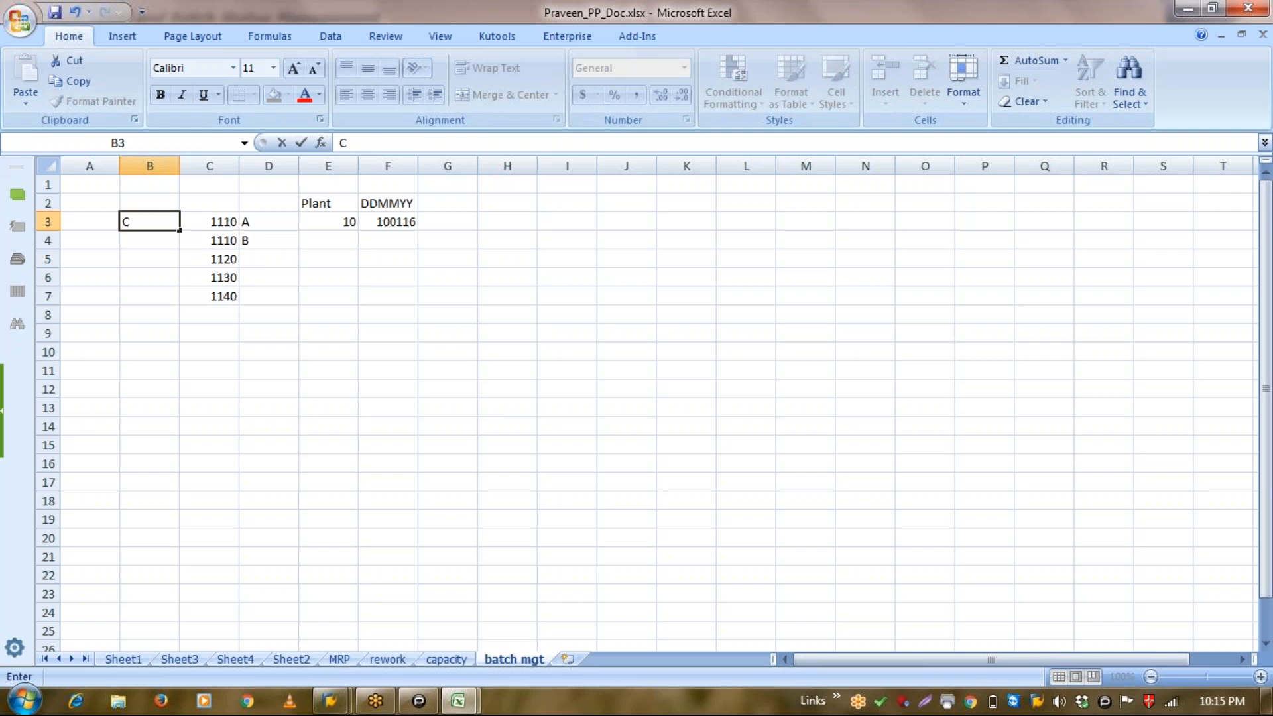
pyautogui.write('HEM-1')
pyautogui.press('Return')
# Enter the label CHEM-2 in cell B4, in front of the second 1110 row.
pyautogui.write('CHEM')
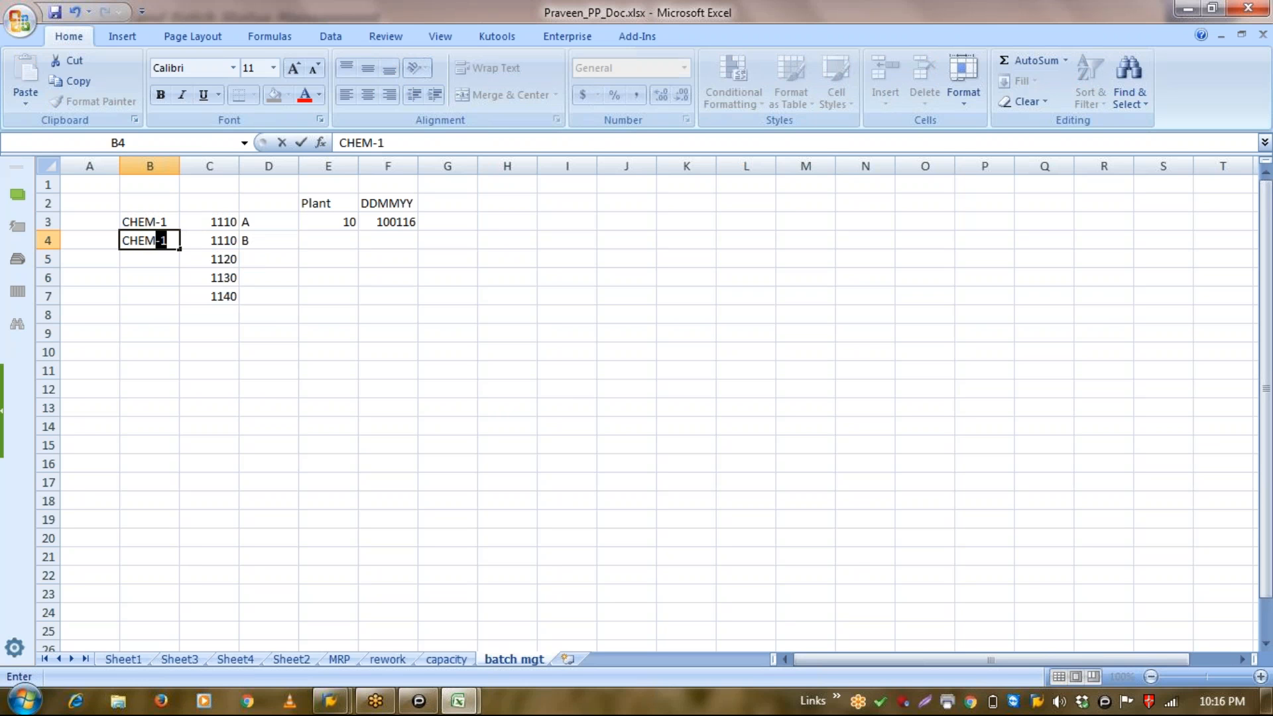
pyautogui.write('-2')
pyautogui.press('Return')
pyautogui.press('Up')
pyautogui.press('Up')
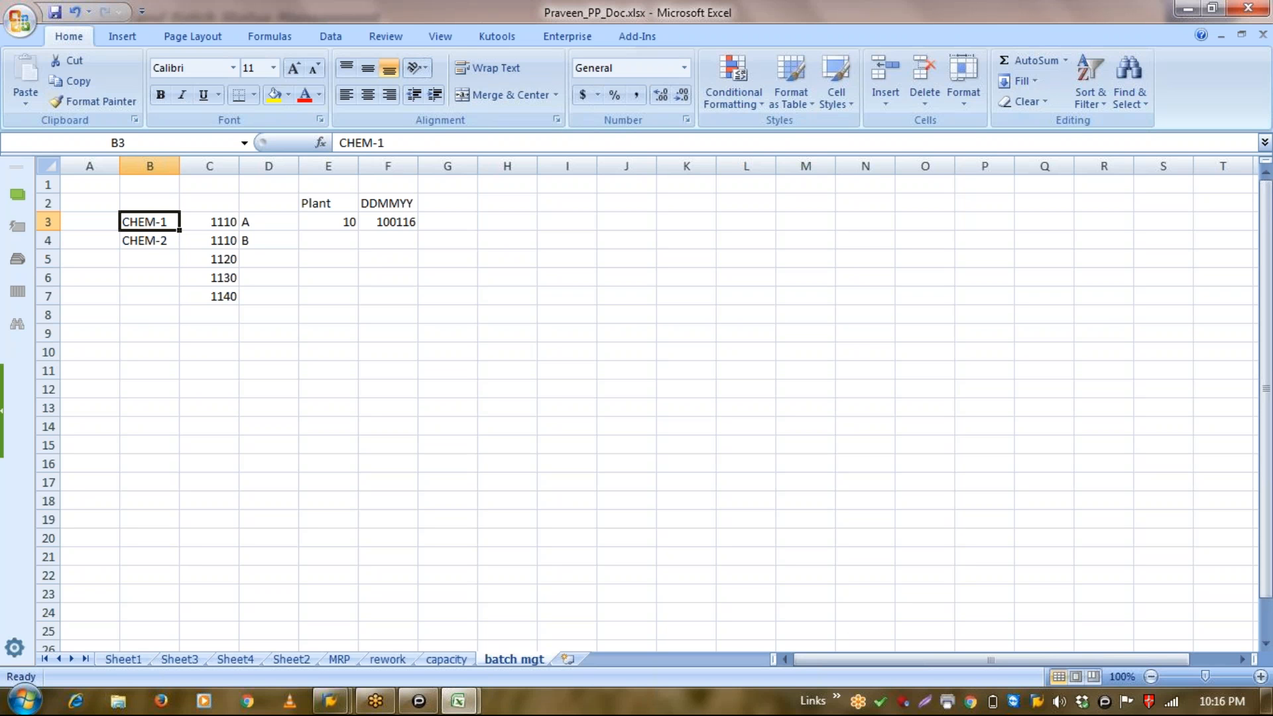
# Enter the quantities 10, 20, 30 and 40 in cells C10 to C13.
pyautogui.press('Down')
pyautogui.press('Down')
pyautogui.press('Down')
pyautogui.press('Down')
pyautogui.press('Down')
pyautogui.press('Down')
pyautogui.press('Down')
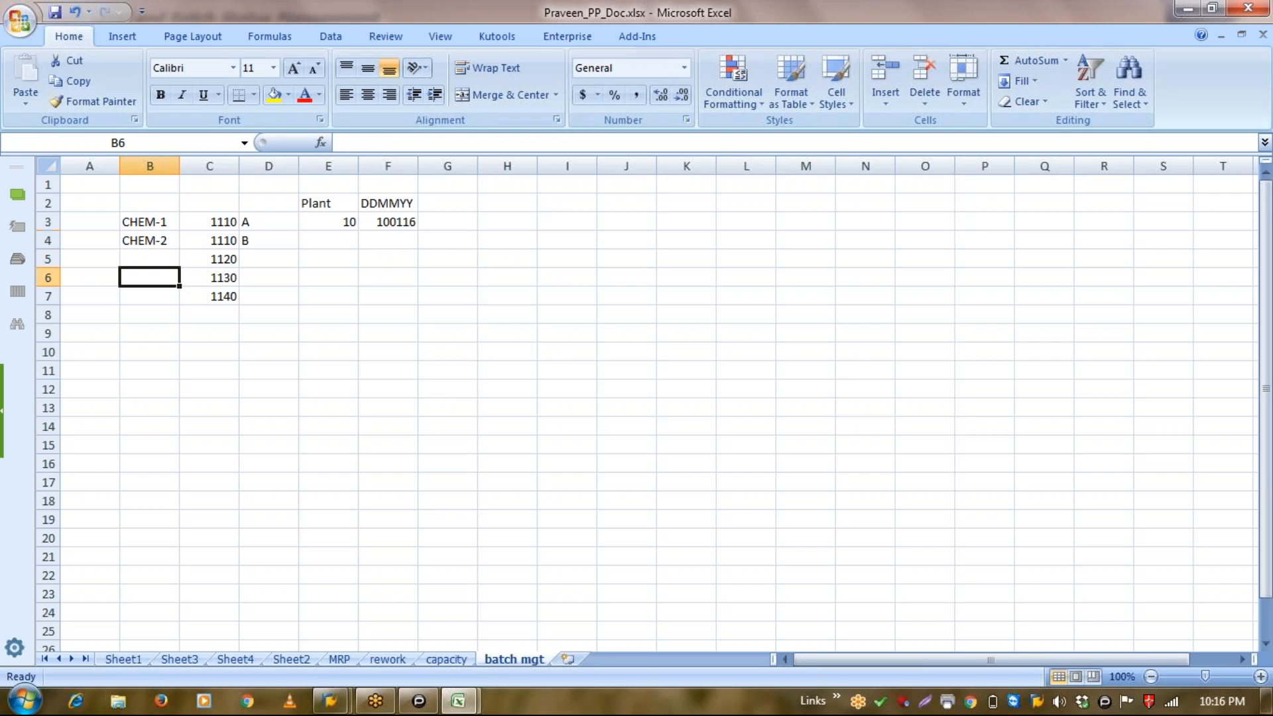
pyautogui.press('Right')
pyautogui.write('10')
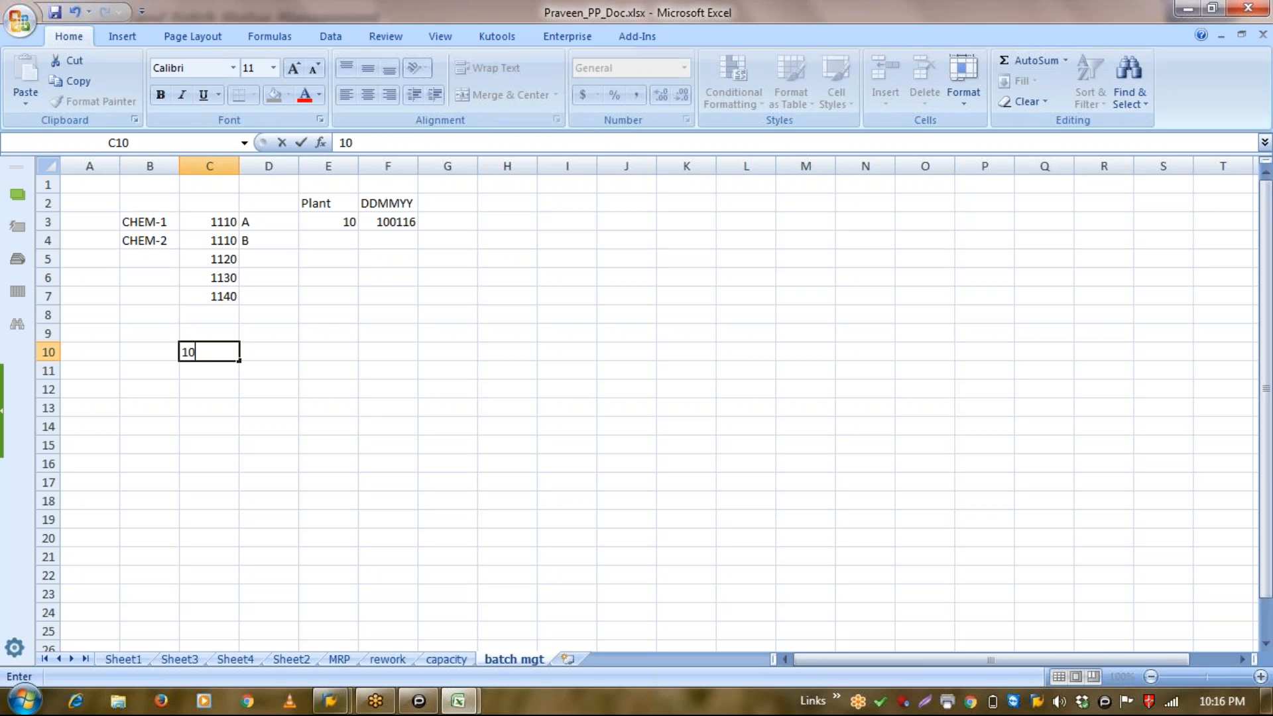
pyautogui.press('Return')
pyautogui.write('20')
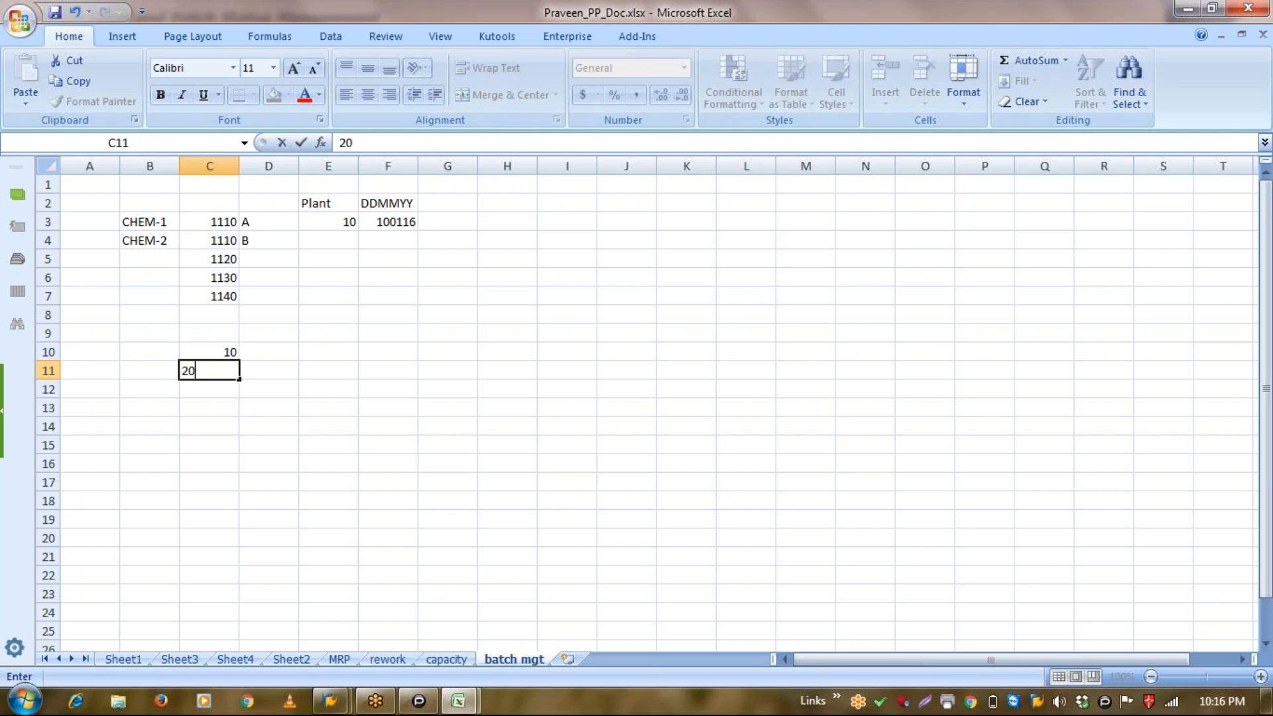
pyautogui.press('Return')
pyautogui.write('30')
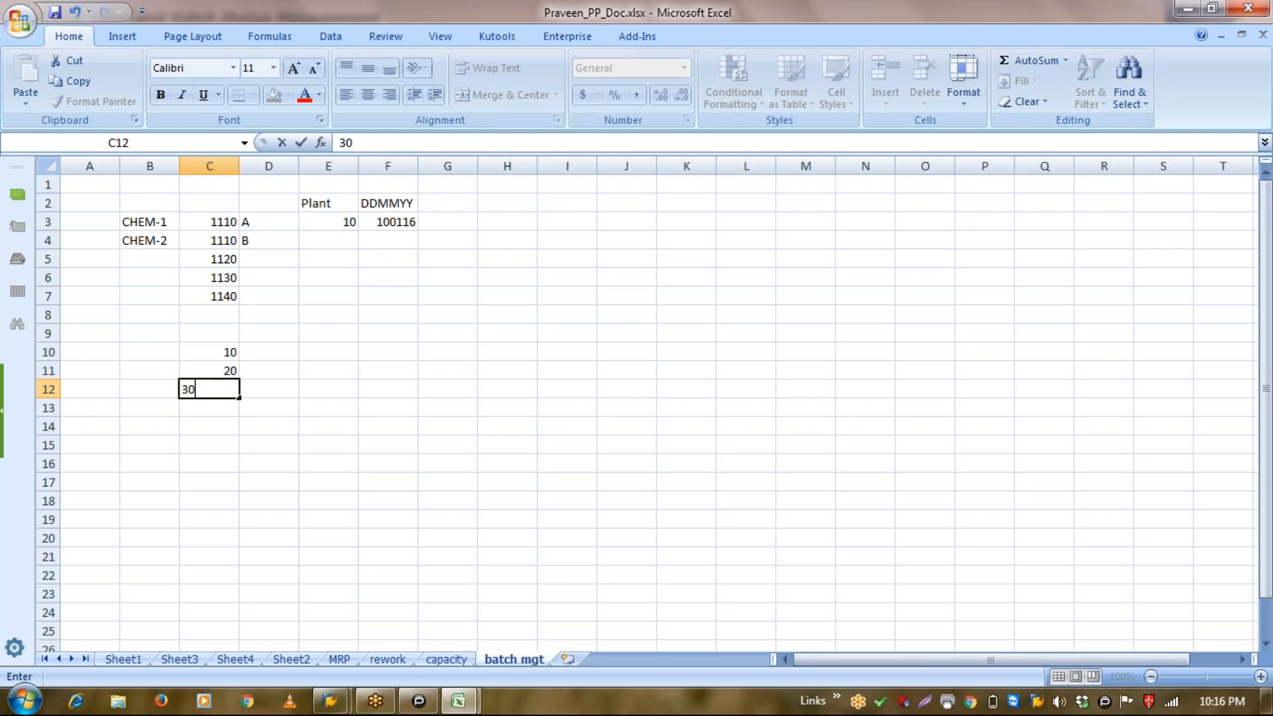
pyautogui.press('Return')
pyautogui.write('40')
pyautogui.press('Return')
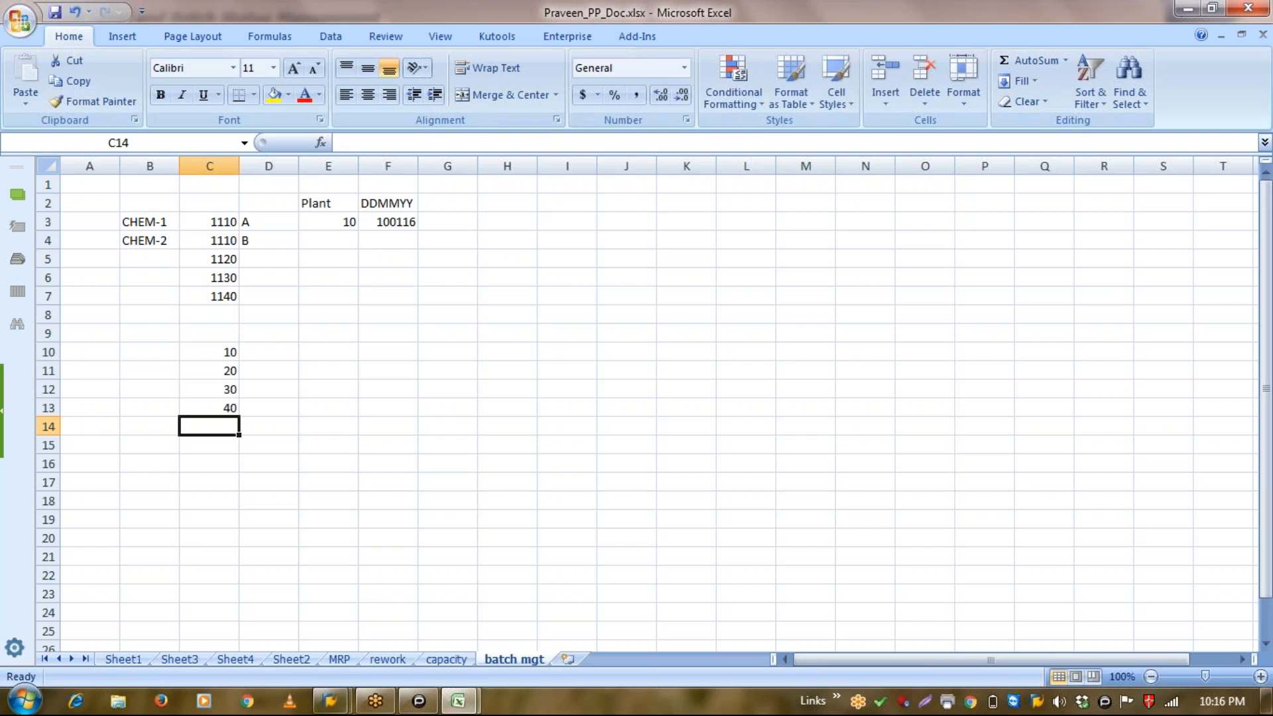
# Try to total the quantities in C14 with a SUM formula that refers to C10.
pyautogui.write('=SUM(')
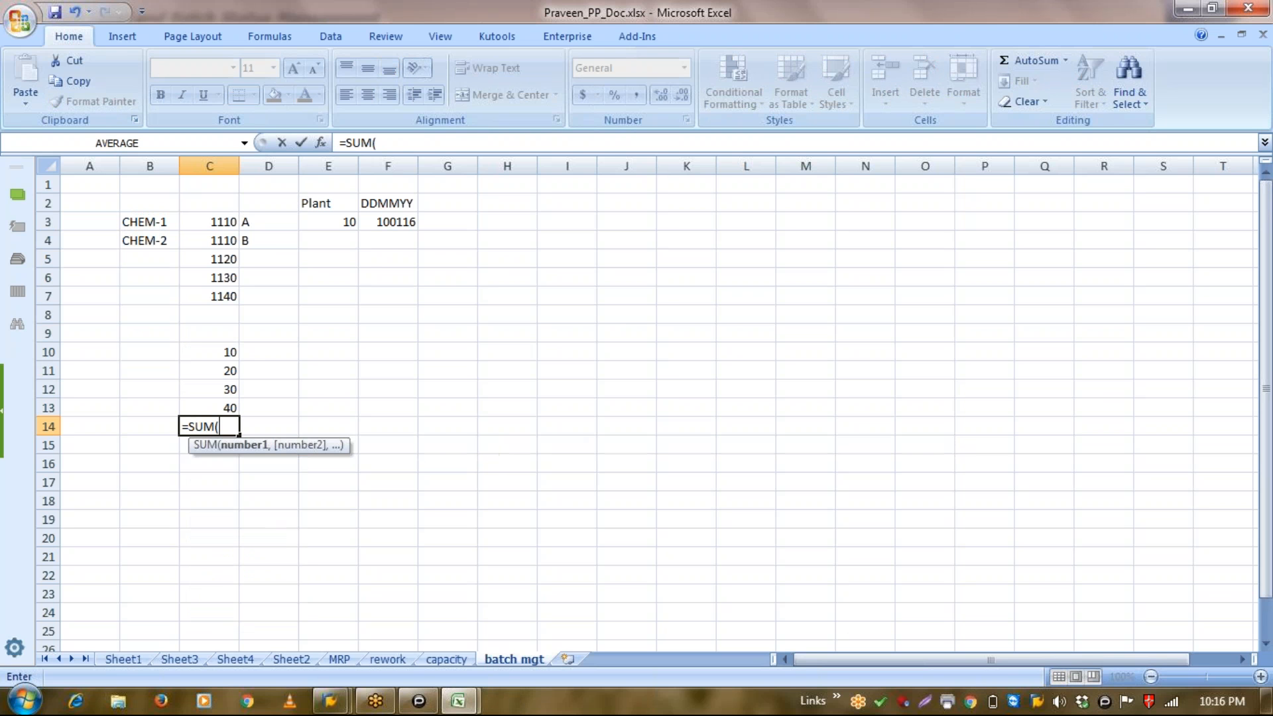
pyautogui.click(228, 351)
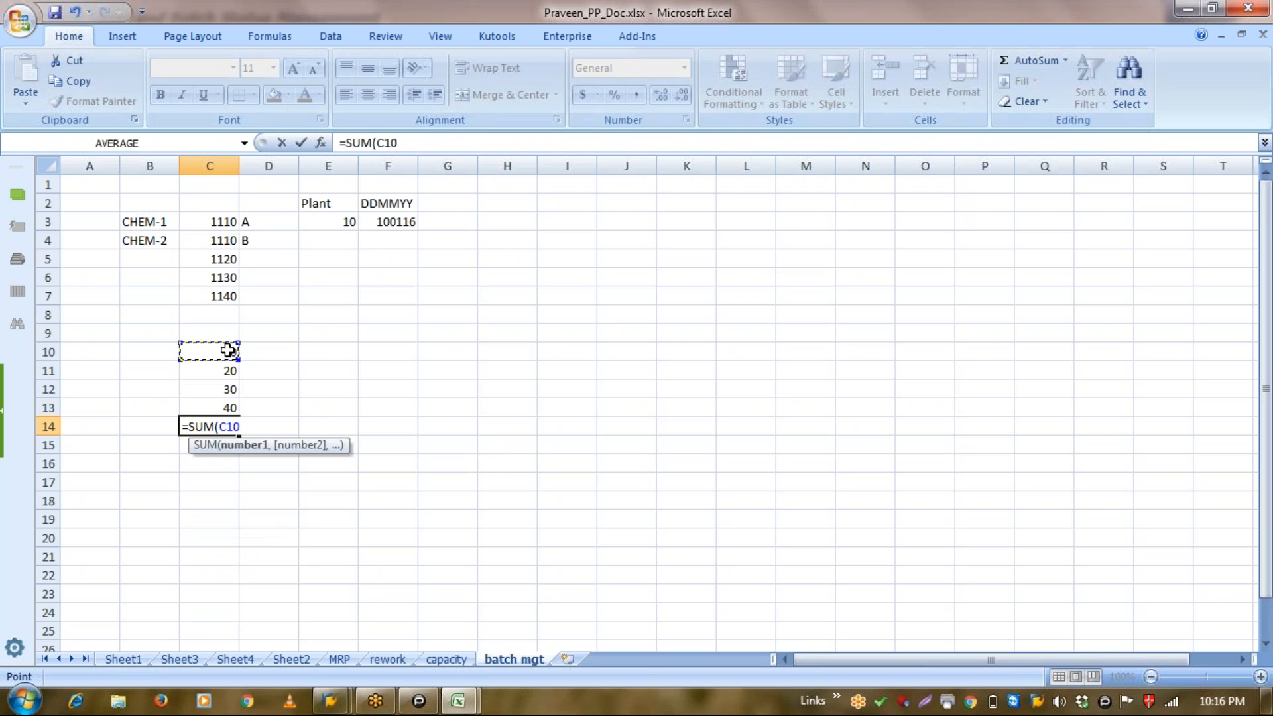
pyautogui.press('Return')
pyautogui.press('Down')
pyautogui.press('Up')
pyautogui.press('Up')
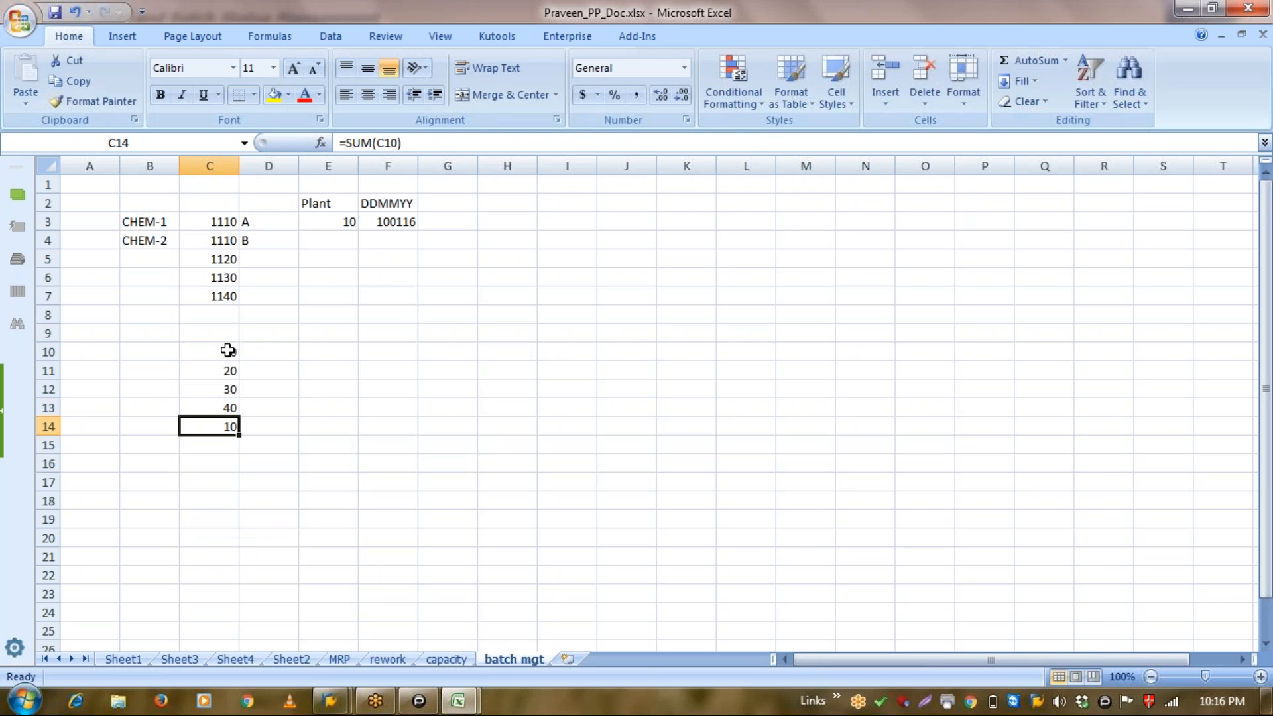
# Total the four quantities in cell C14 with the formula =SUM(C10:C13).
pyautogui.write('=SUM')
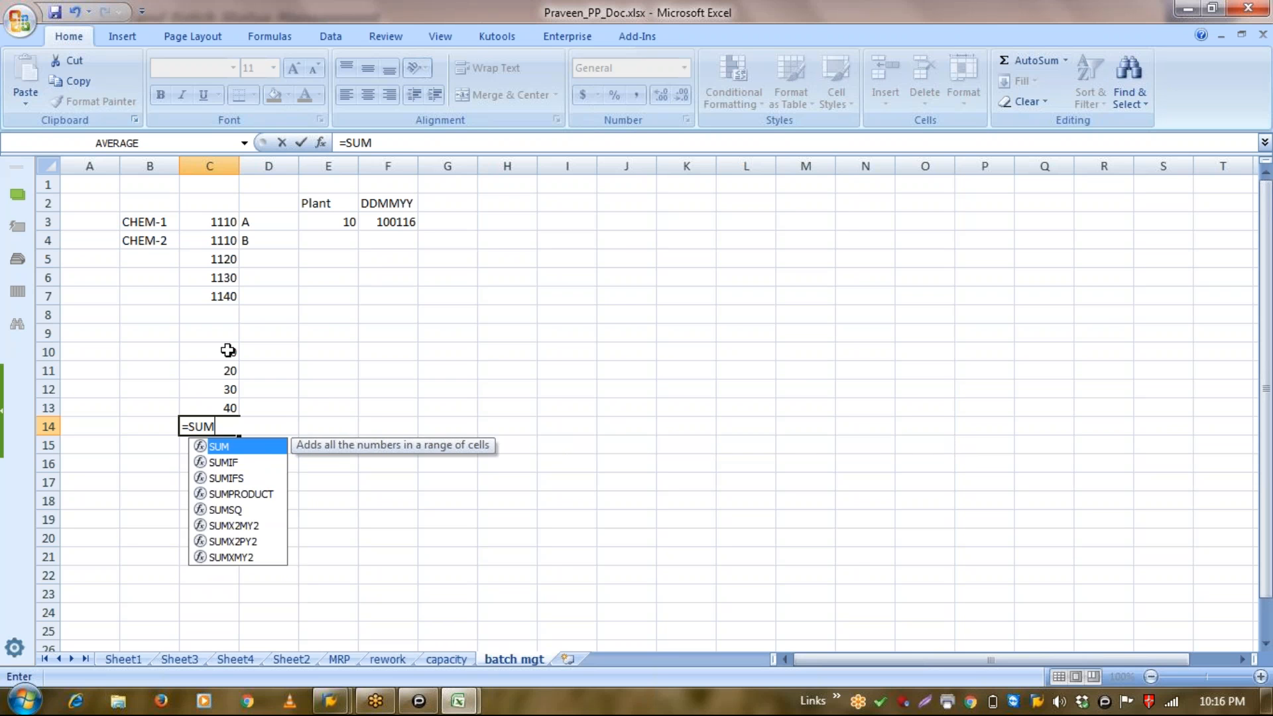
pyautogui.write('(')
pyautogui.click(228, 350)
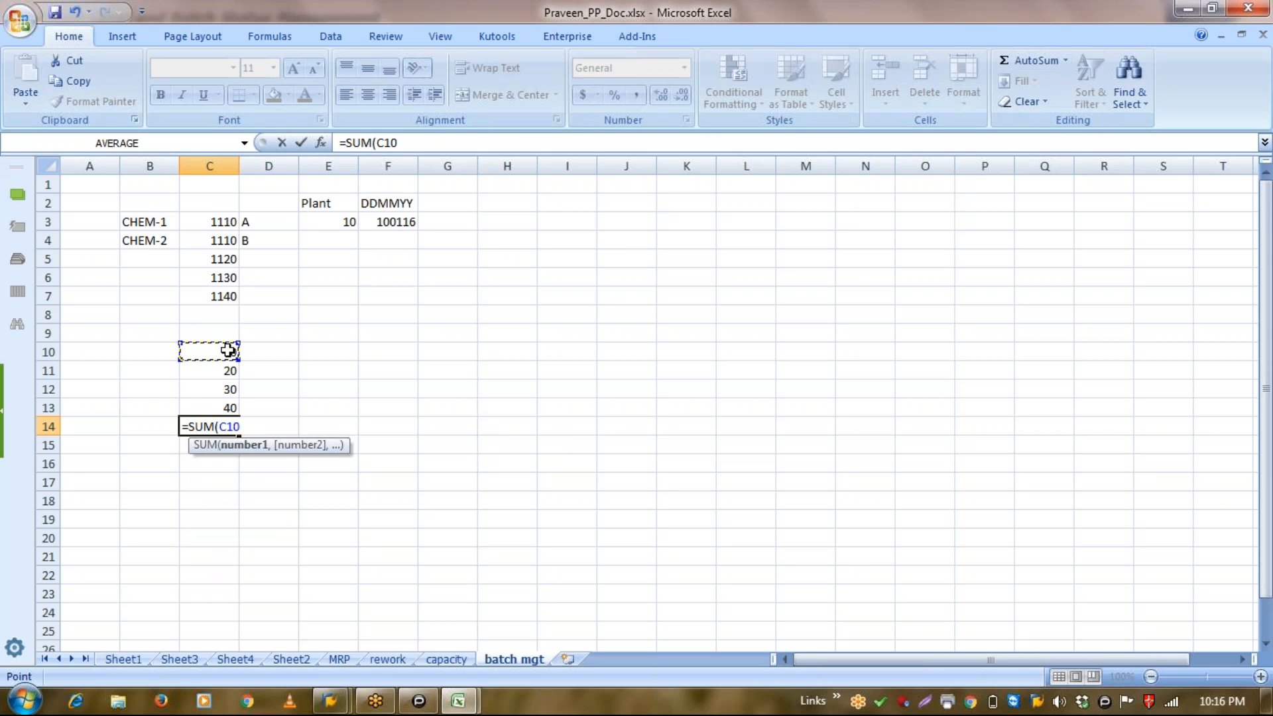
pyautogui.moveTo(228, 350); pyautogui.dragTo(224, 400)
pyautogui.write(')')
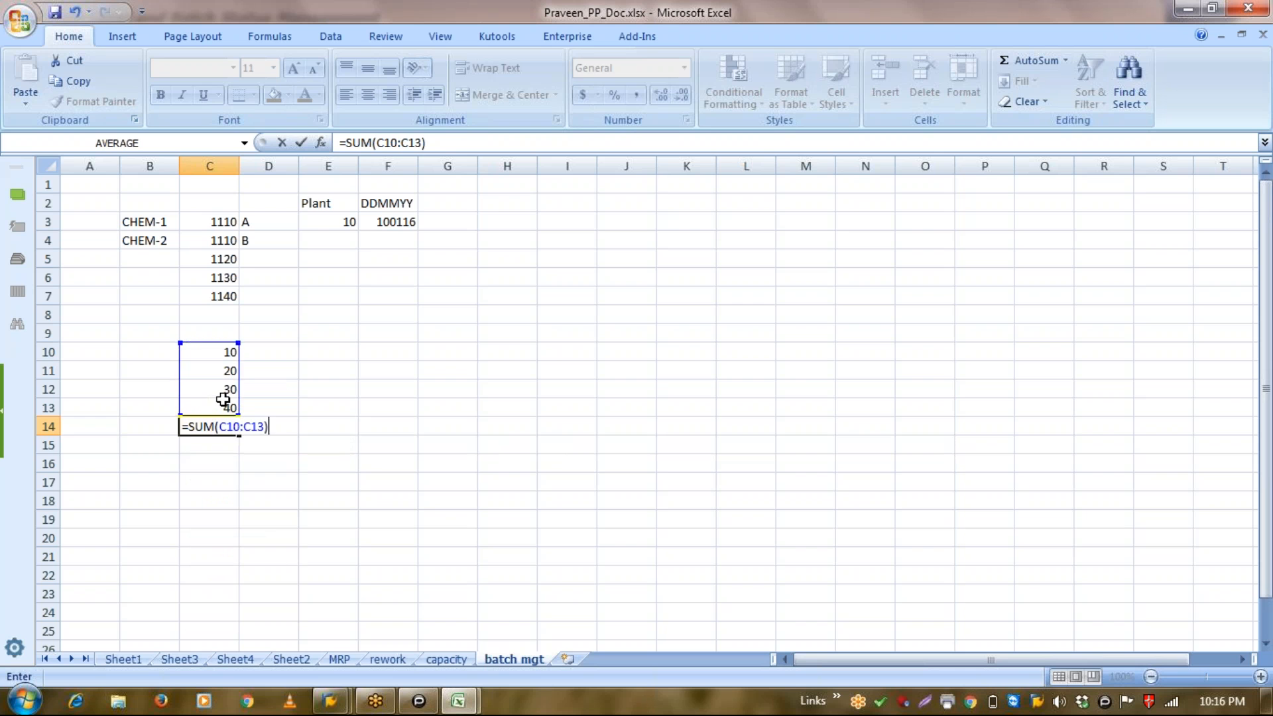
pyautogui.press('Return')
# Label the total with STOCK in cell B14 and enter ISSUE in cell E14 of the same row.
pyautogui.press('Up')
pyautogui.press('Left')
pyautogui.write('ST')
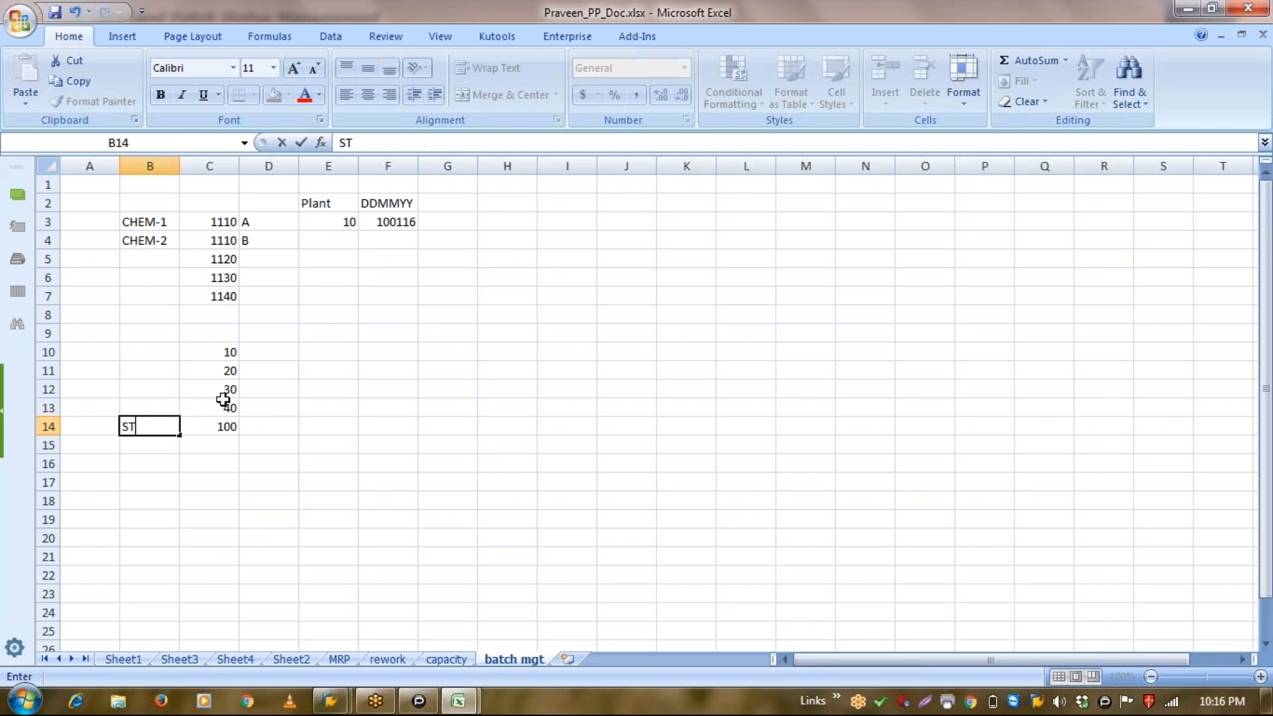
pyautogui.write('OCK')
pyautogui.press('Right')
pyautogui.press('Right')
pyautogui.press('Right')
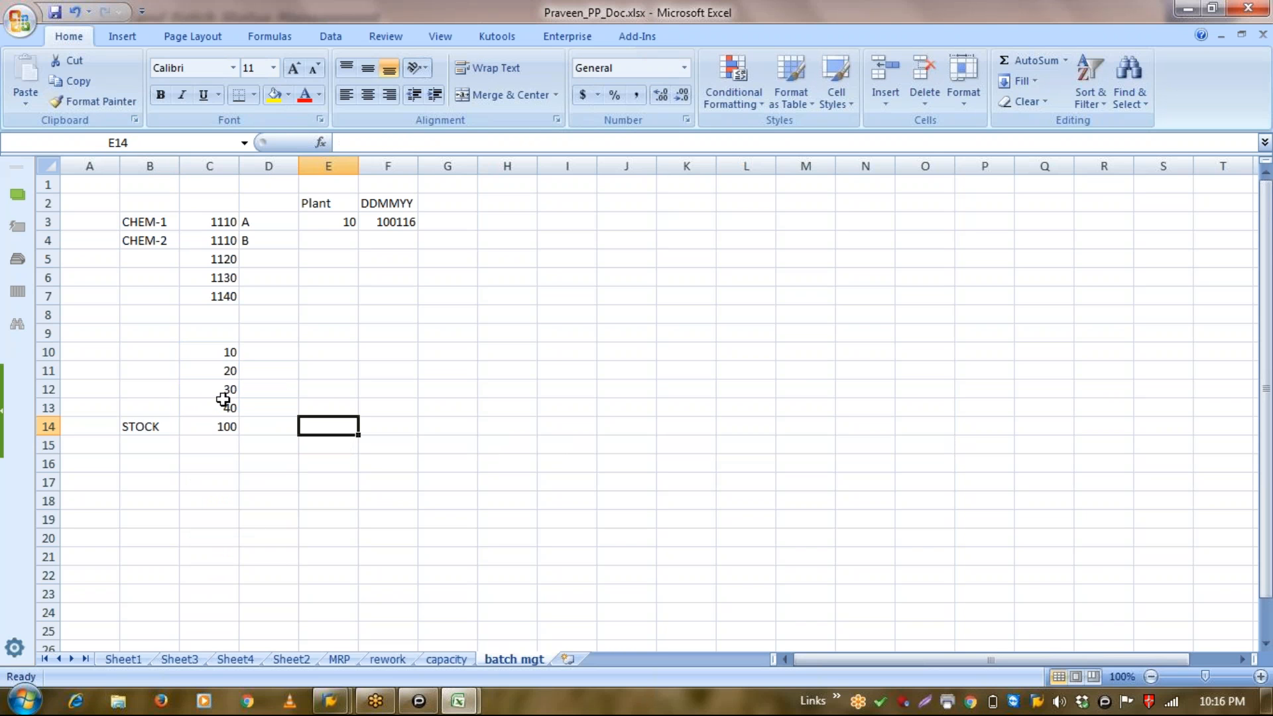
pyautogui.write('ISSUE')
pyautogui.press('Return')
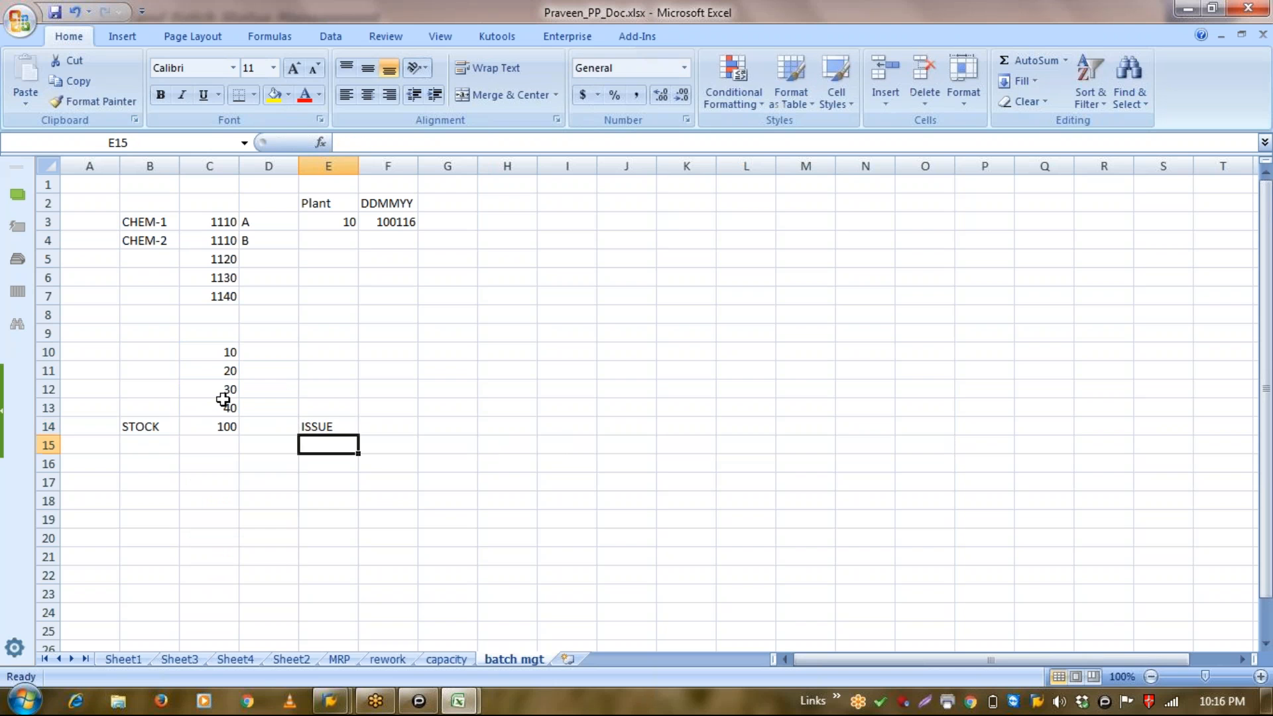
# Enter the issue quantities 5, 8, 10 and 6 in cells F14 to F17.
pyautogui.press('Up')
pyautogui.press('Right')
pyautogui.write('5')
pyautogui.press('Return')
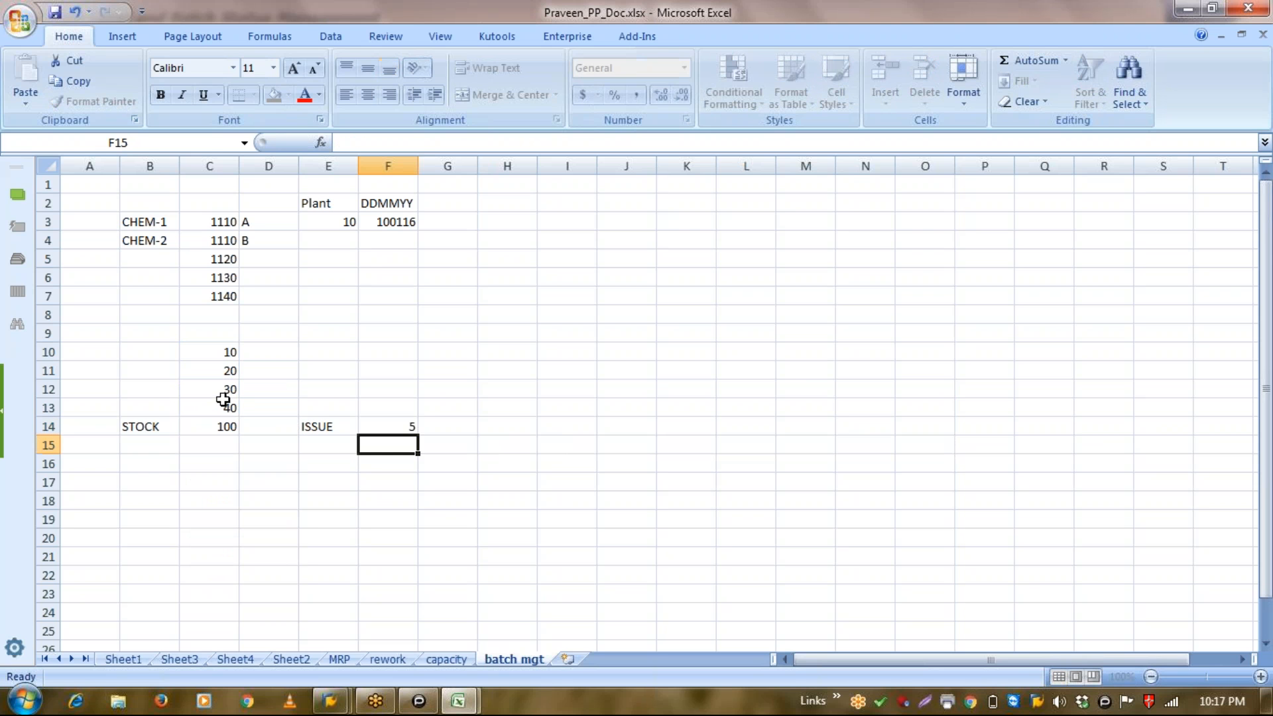
pyautogui.write('8')
pyautogui.press('Return')
pyautogui.write('10')
pyautogui.write('6')
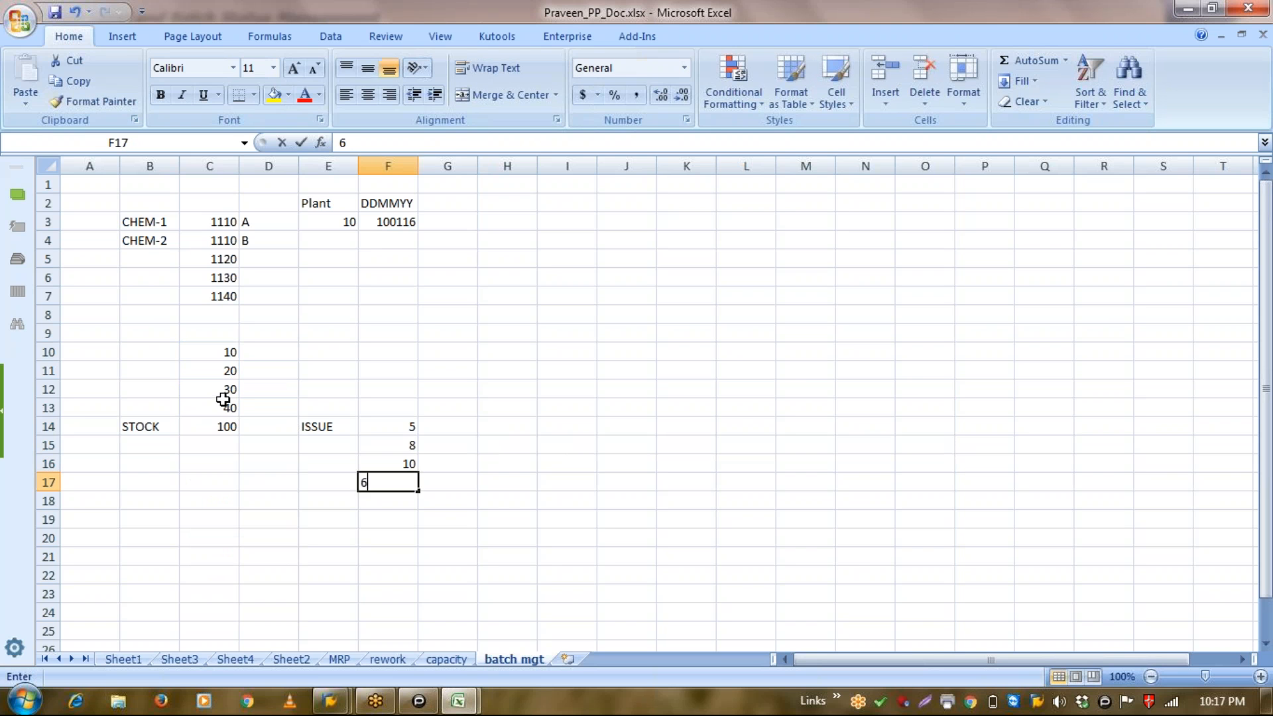
pyautogui.click(223, 404)
# Copy the SUM formula from C14 into F18 to total the issue quantities.
pyautogui.click(384, 500)
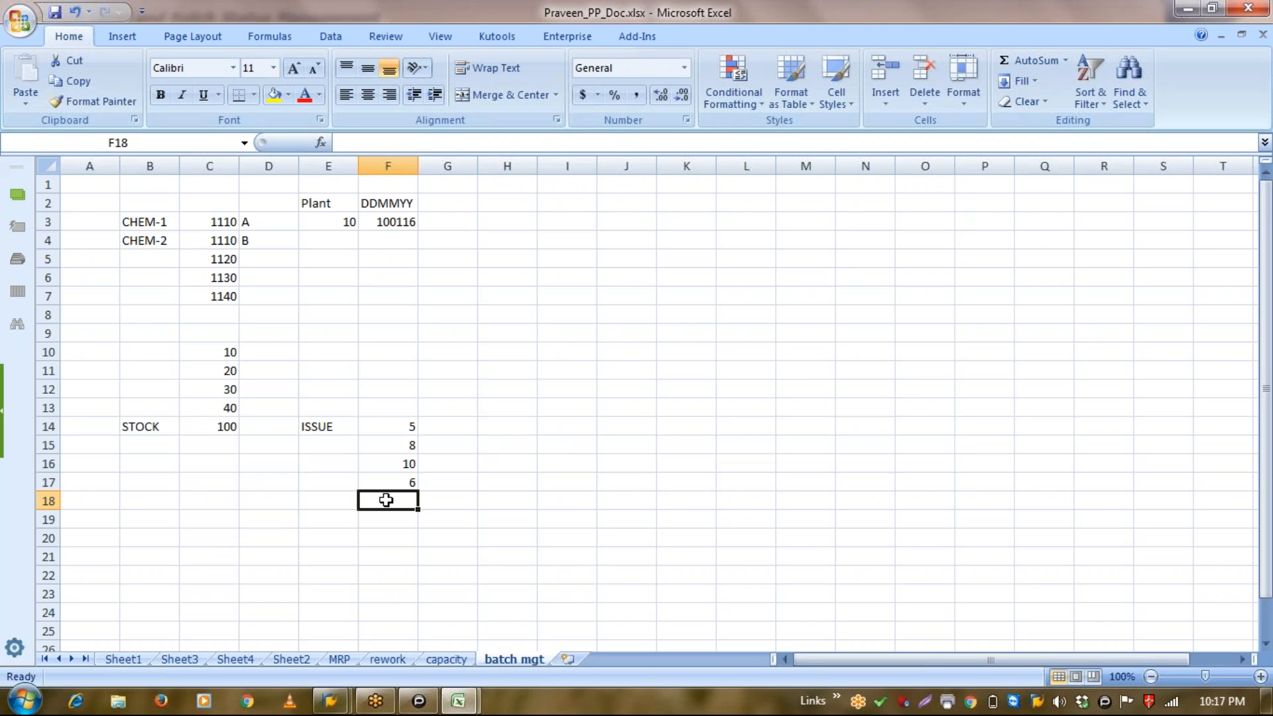
pyautogui.click(231, 427)
pyautogui.hotkey('ctrl', 'c')
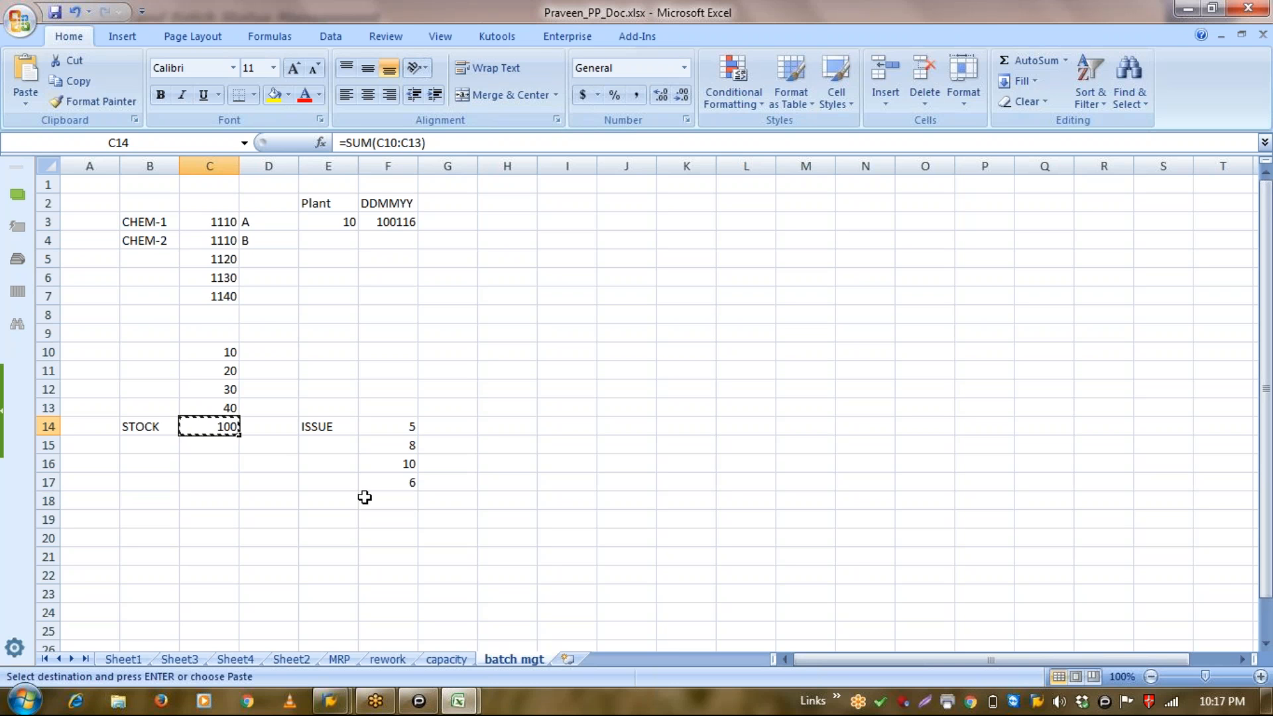
pyautogui.click(379, 494)
pyautogui.hotkey('ctrl', 'v')
pyautogui.press('Escape')
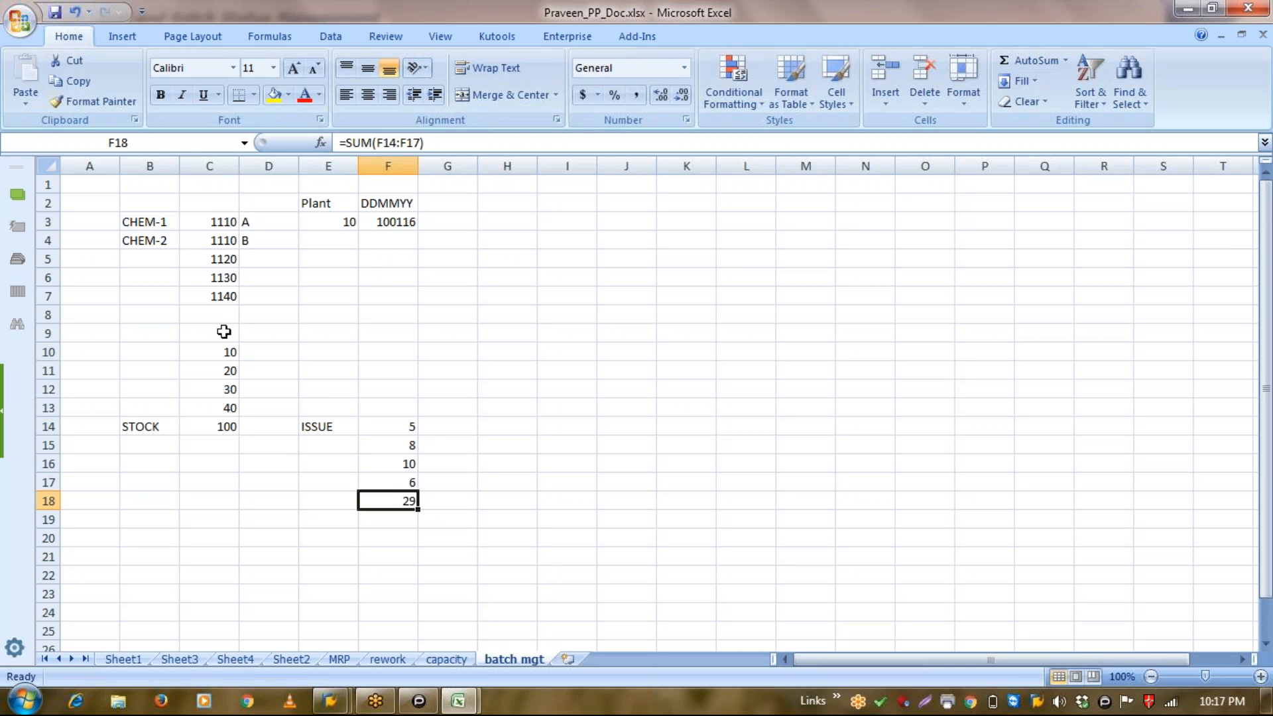
# Enter the batch numbers A111, A112, A113 and A114 in D10 to D13, beside the stock quantities.
pyautogui.click(219, 352)
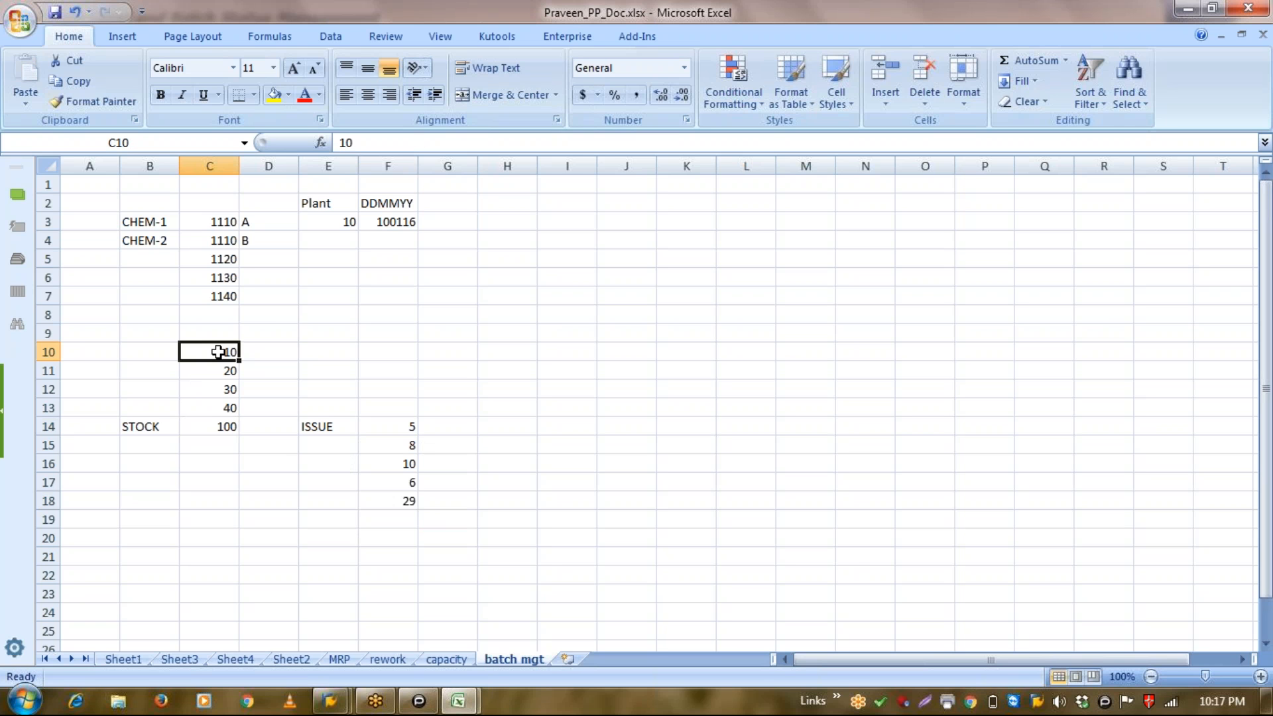
pyautogui.press('Right')
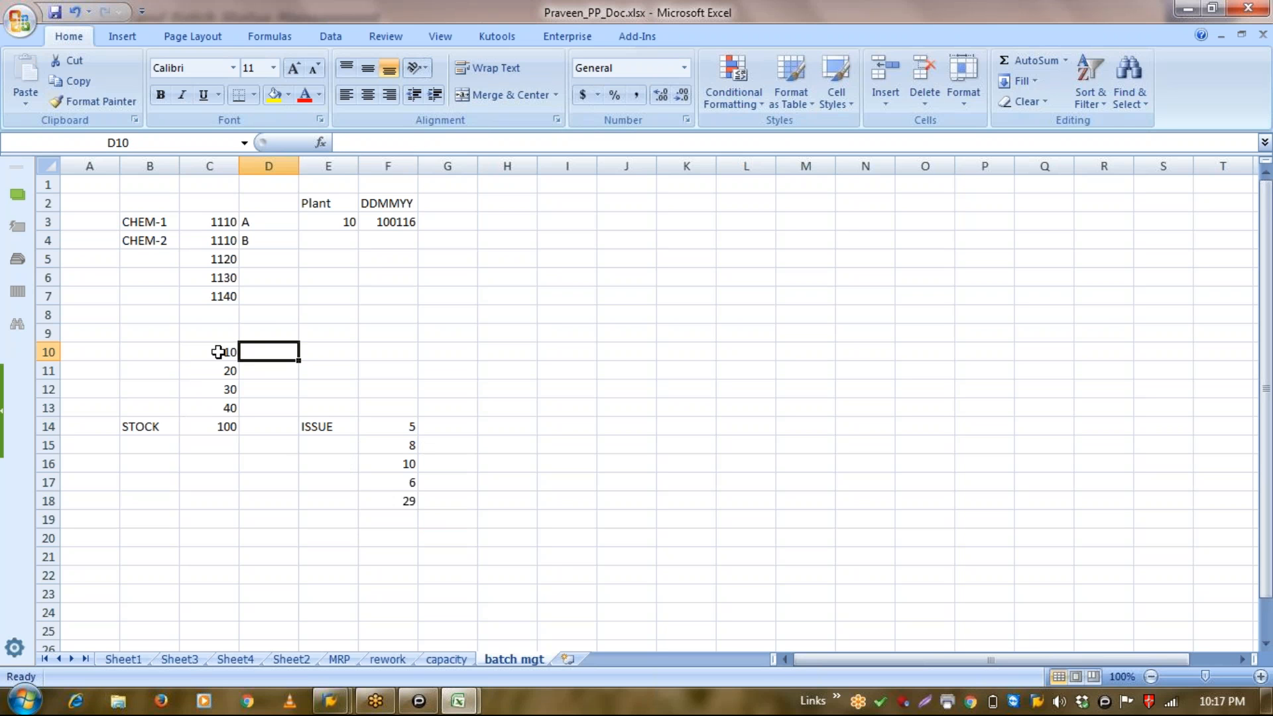
pyautogui.write('A111')
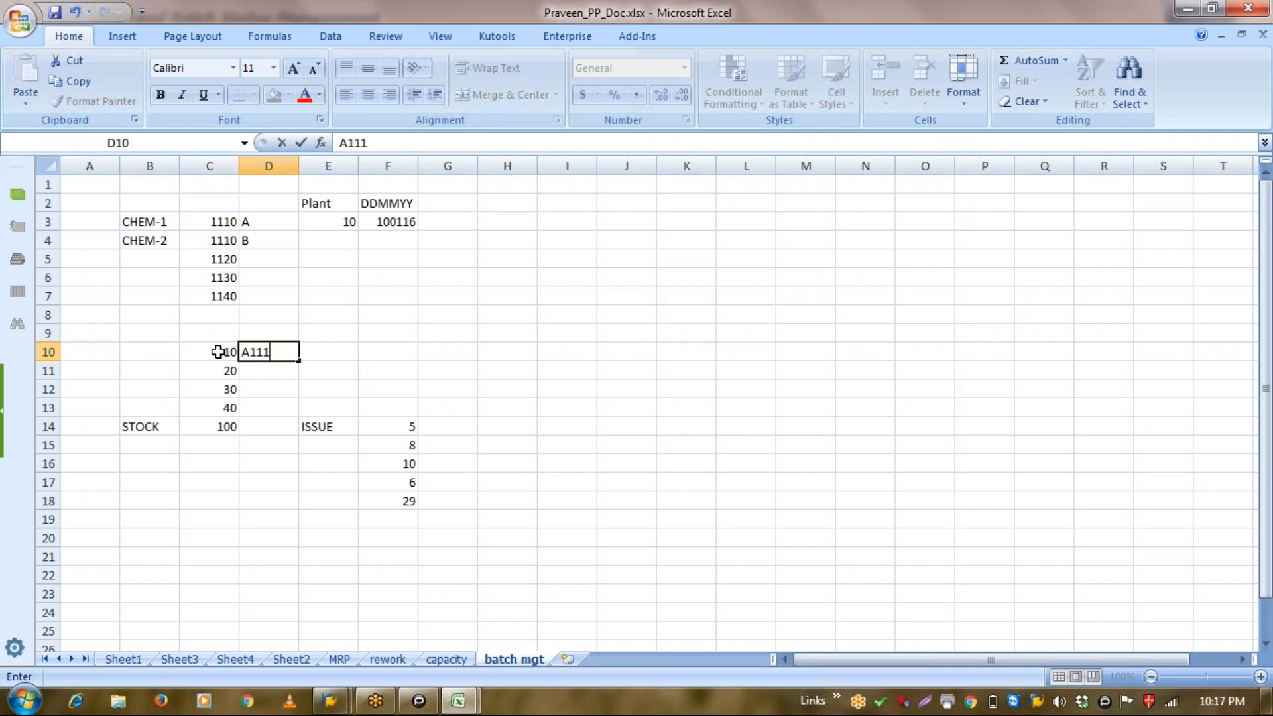
pyautogui.press('Return')
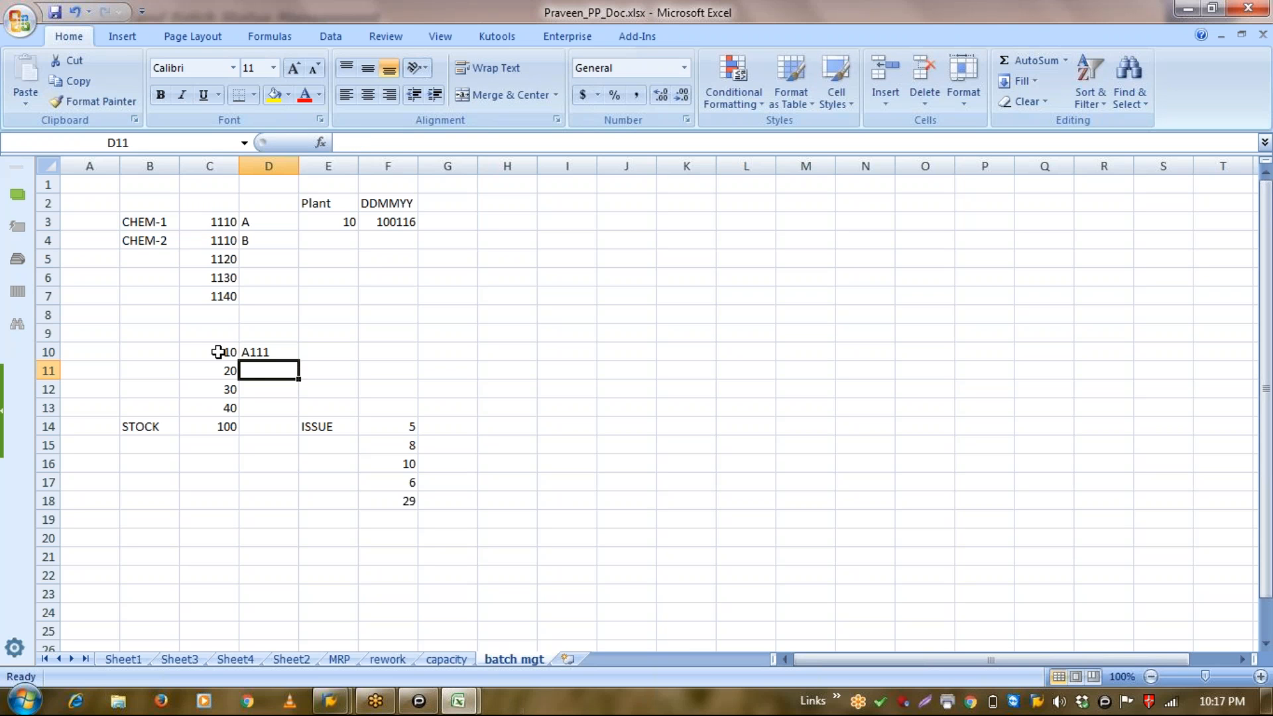
pyautogui.write('A112')
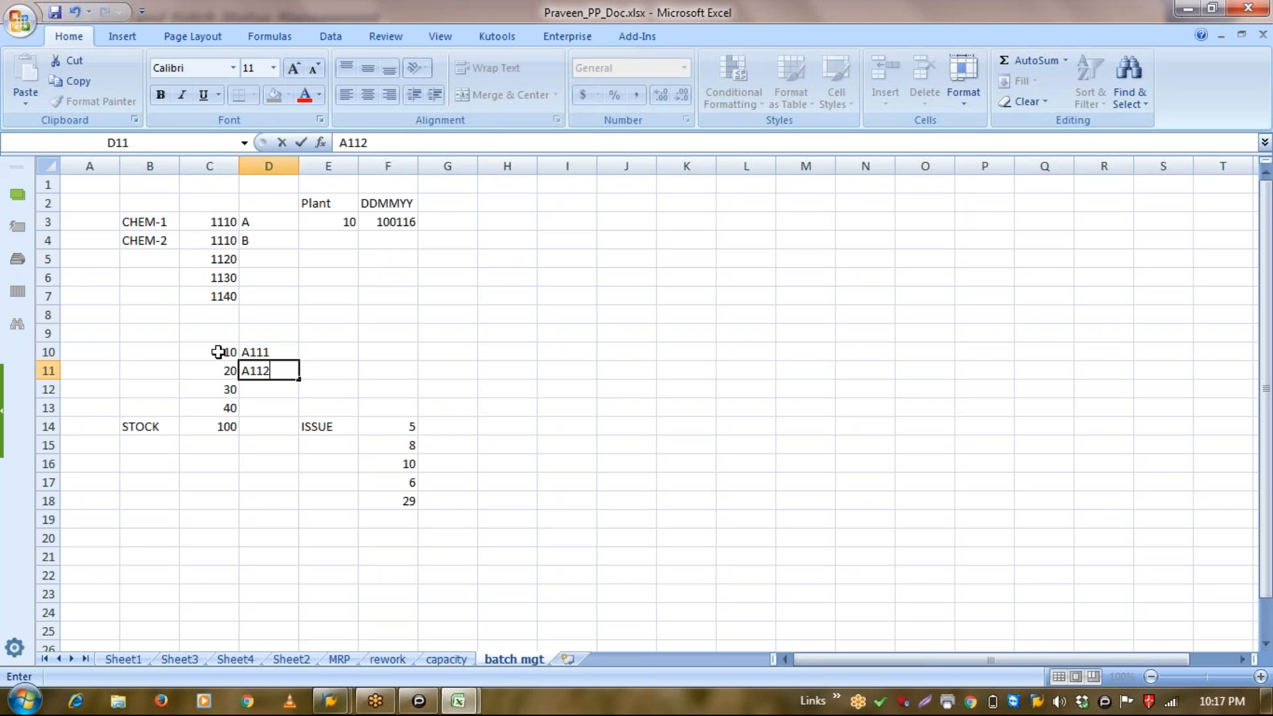
pyautogui.press('Return')
pyautogui.write('A')
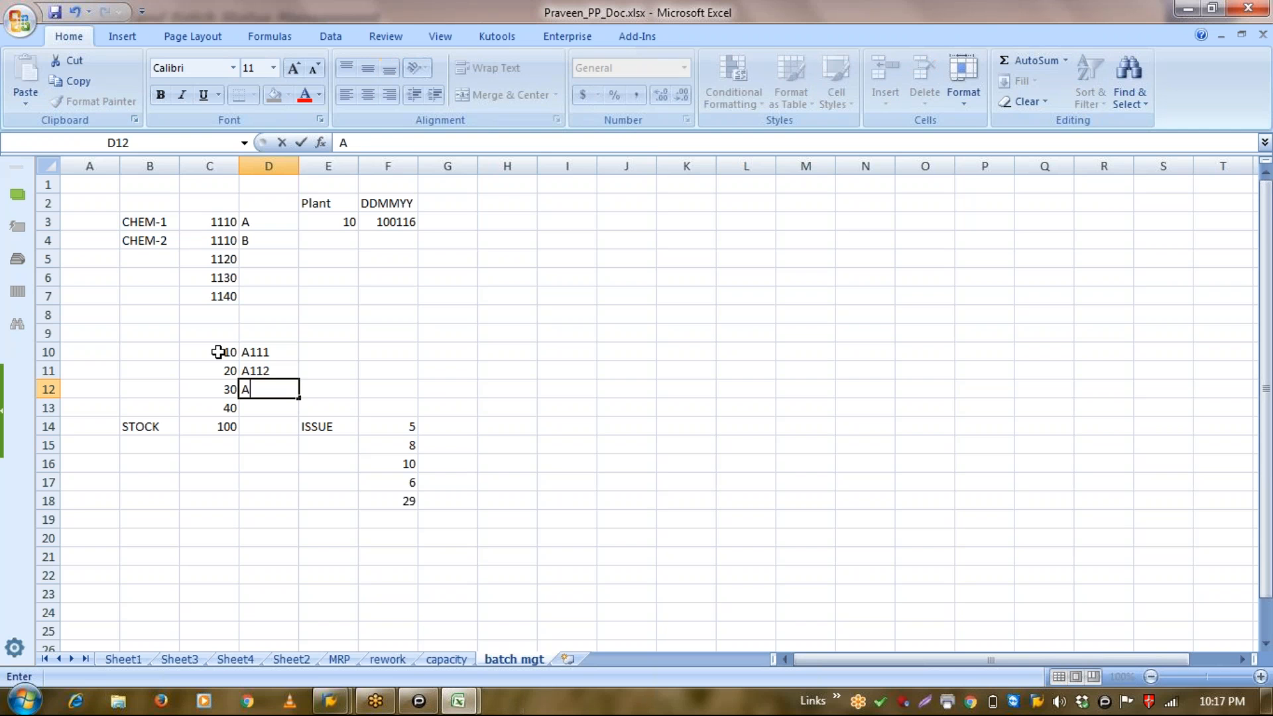
pyautogui.write('113')
pyautogui.press('Return')
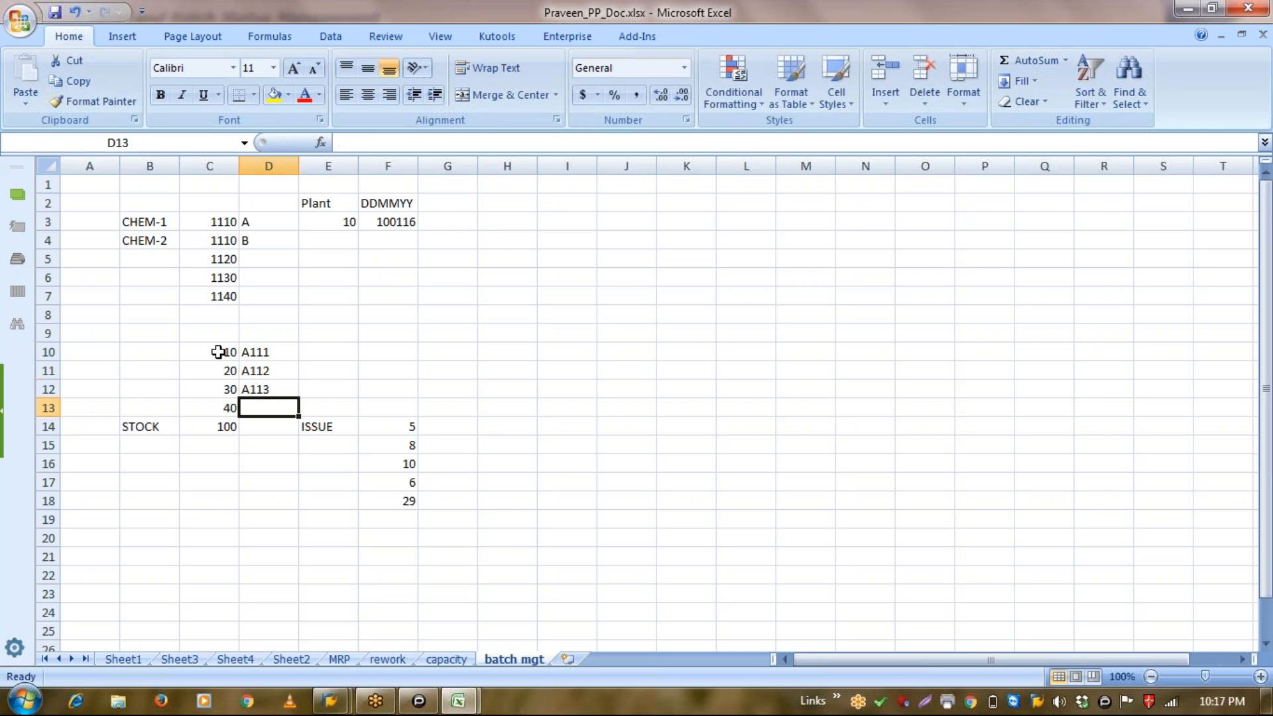
pyautogui.write('A114')
pyautogui.press('Return')
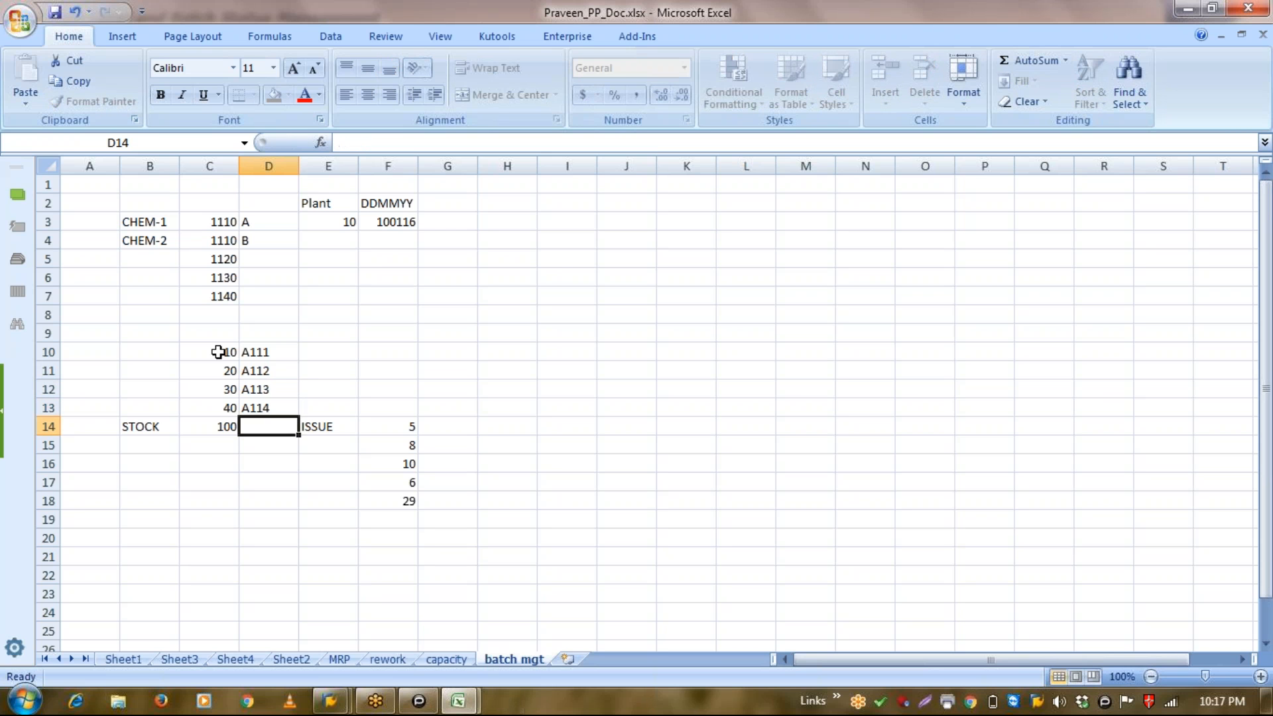
# Enter the batch number A111 in cell G14, beside the first issue quantity.
pyautogui.press('Right')
pyautogui.press('Right')
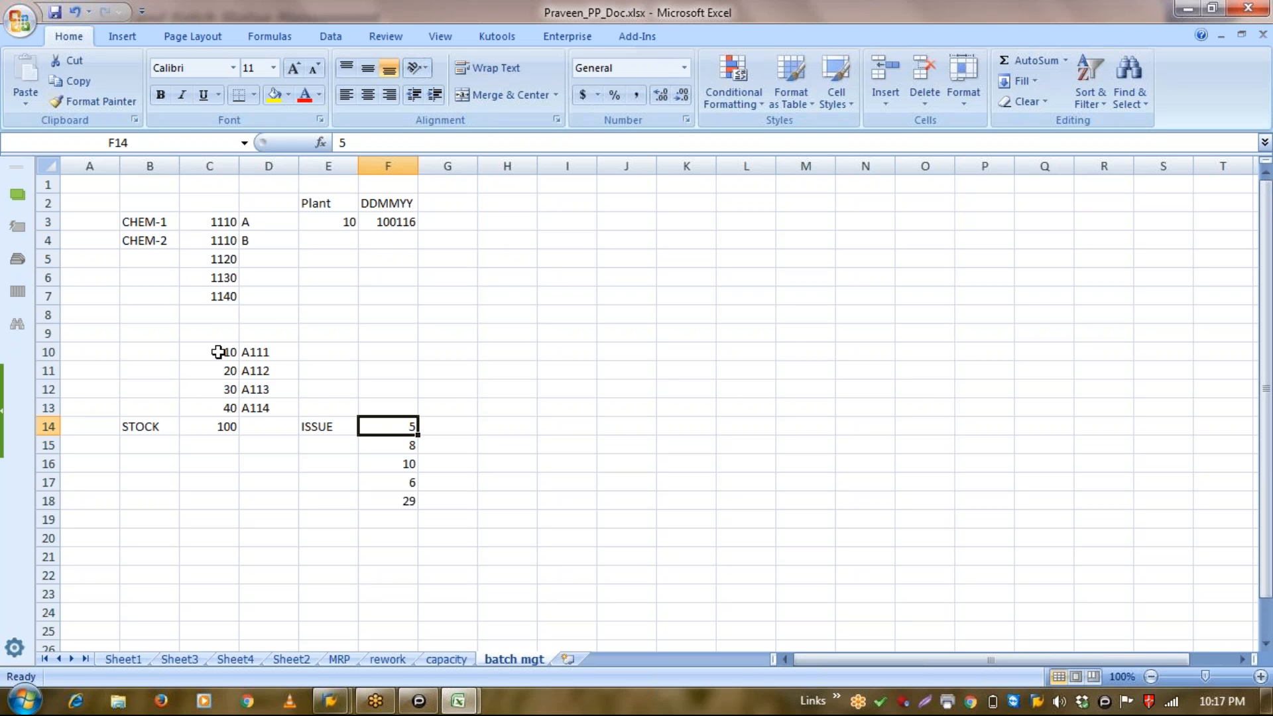
pyautogui.press('Right')
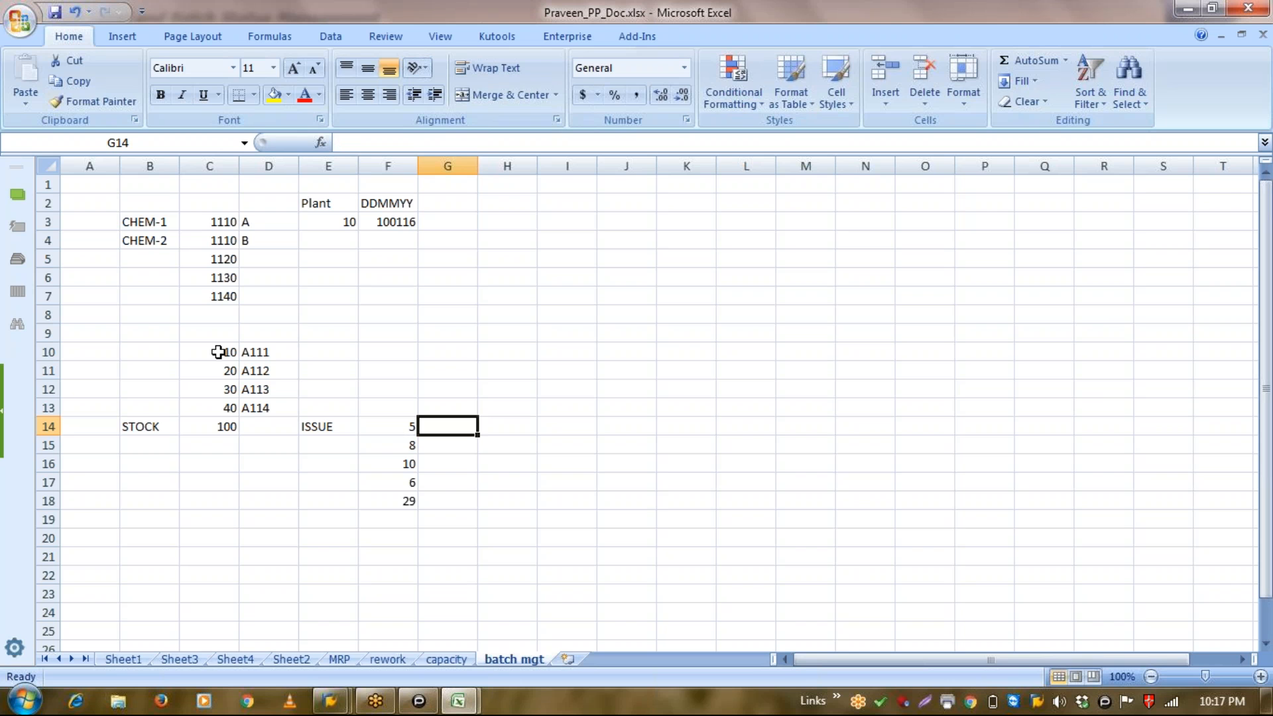
pyautogui.write('A111')
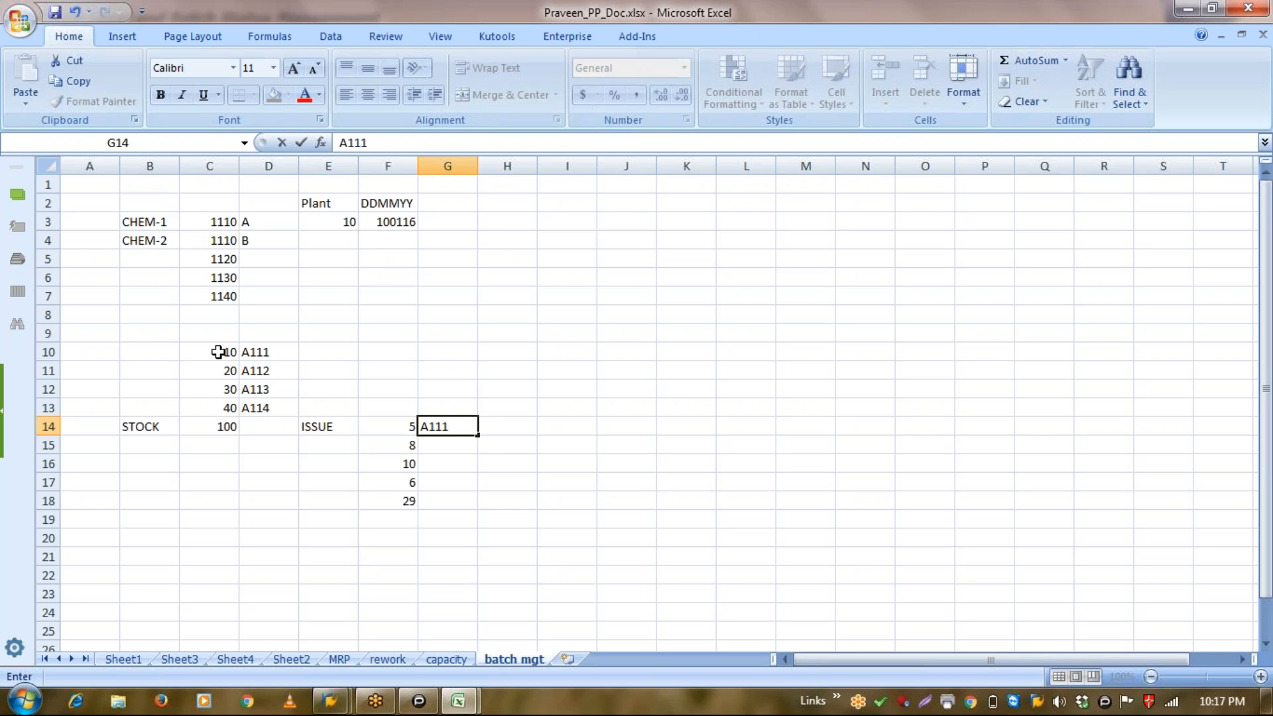
pyautogui.press('Return')
pyautogui.press('Up')
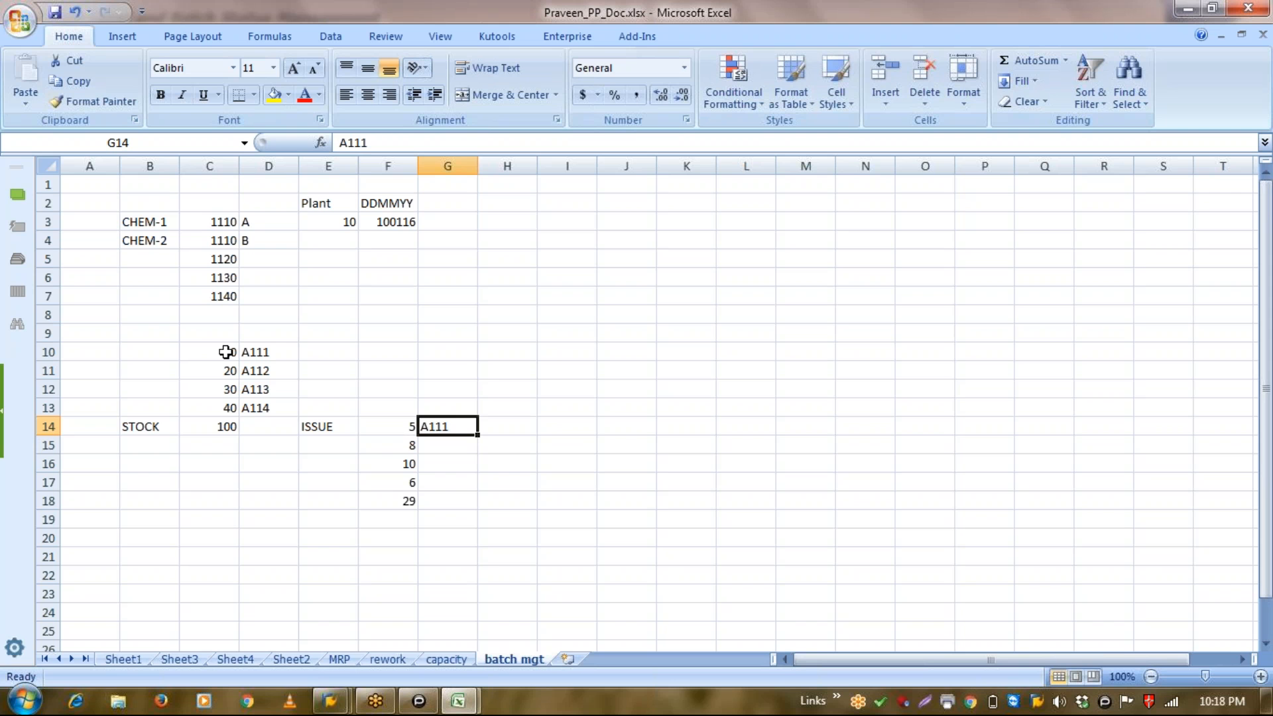
# Enter the batch number A112 in cell G15, beside the second issue quantity.
pyautogui.click(560, 428)
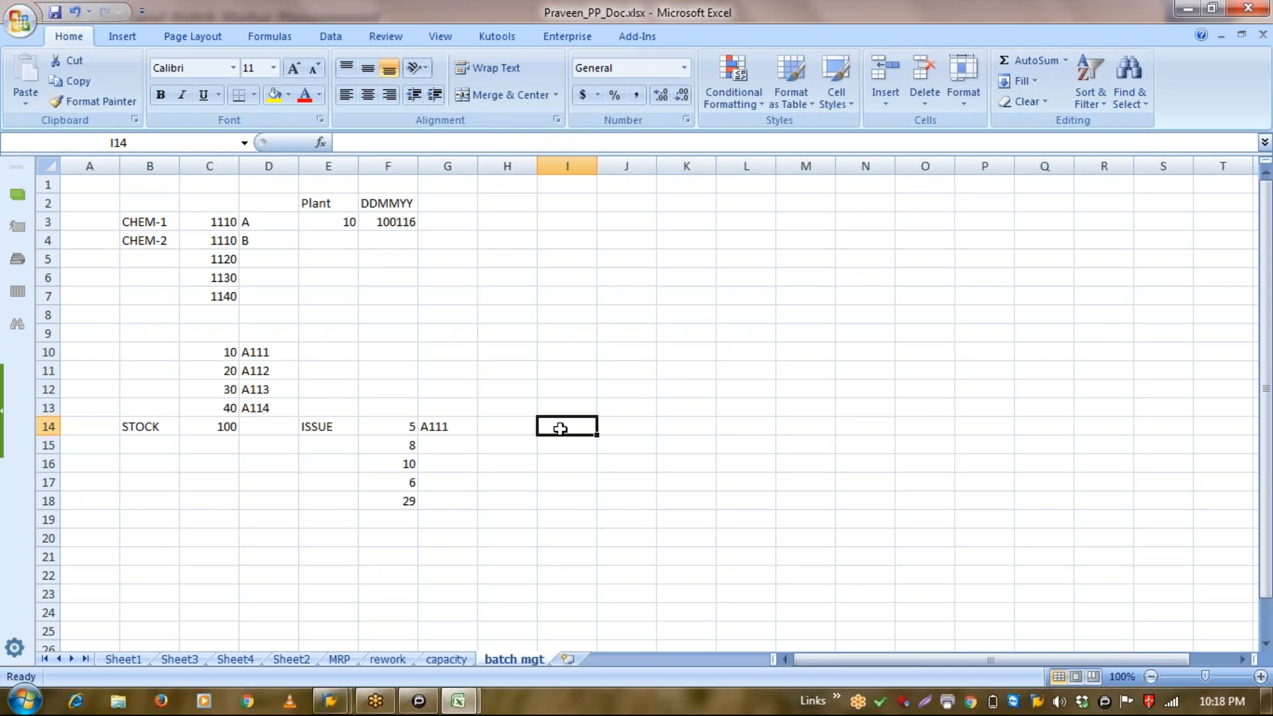
pyautogui.press('Left')
pyautogui.press('Left')
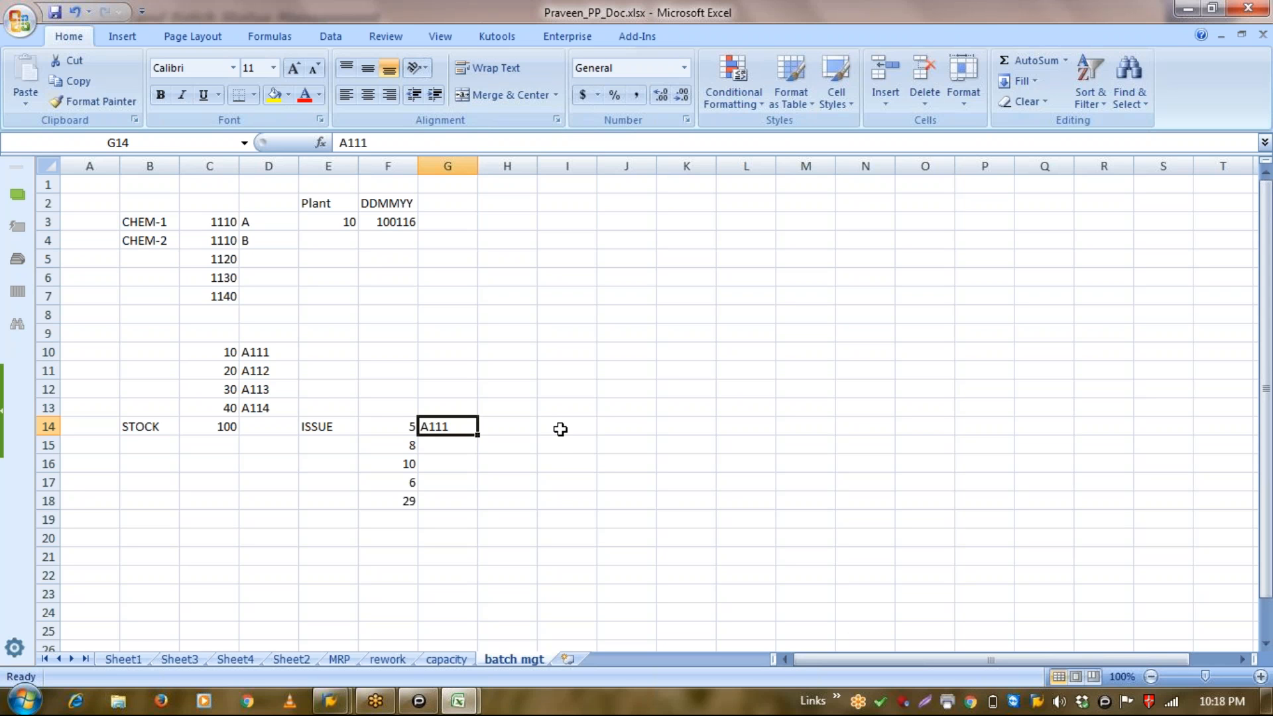
pyautogui.click(561, 429)
pyautogui.press('Down')
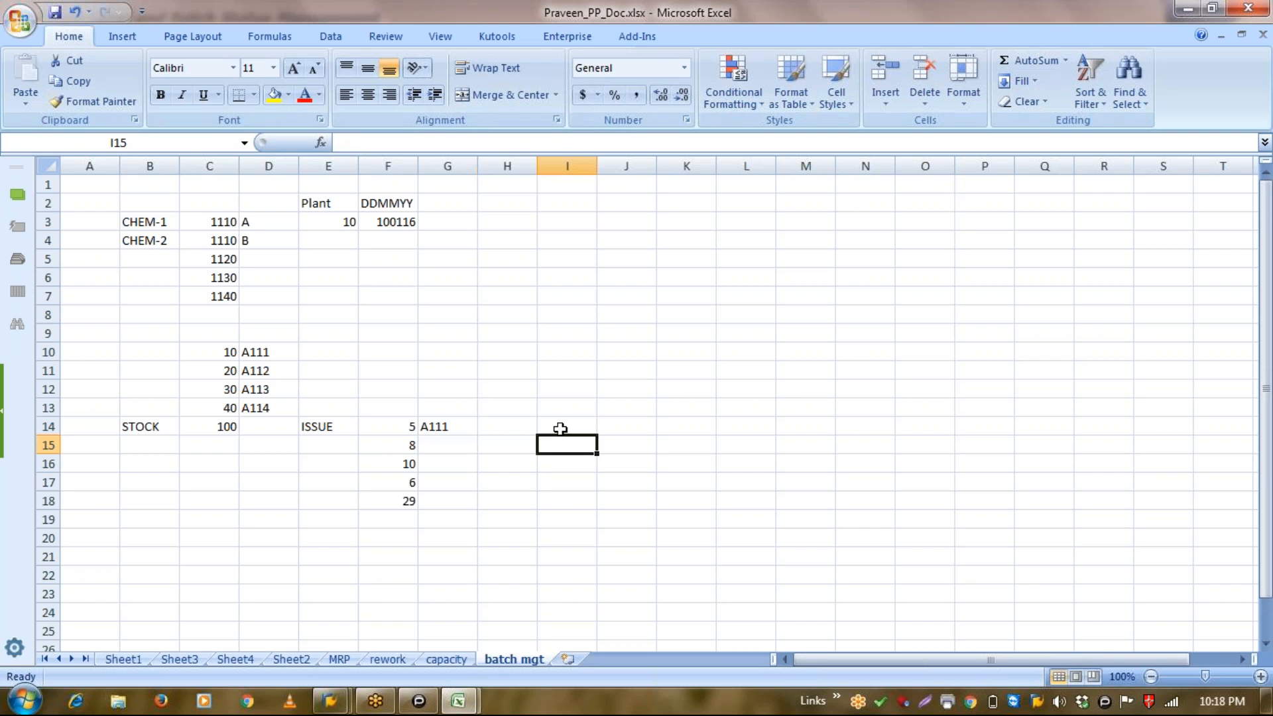
pyautogui.press('Left')
pyautogui.press('Left')
pyautogui.write('A112')
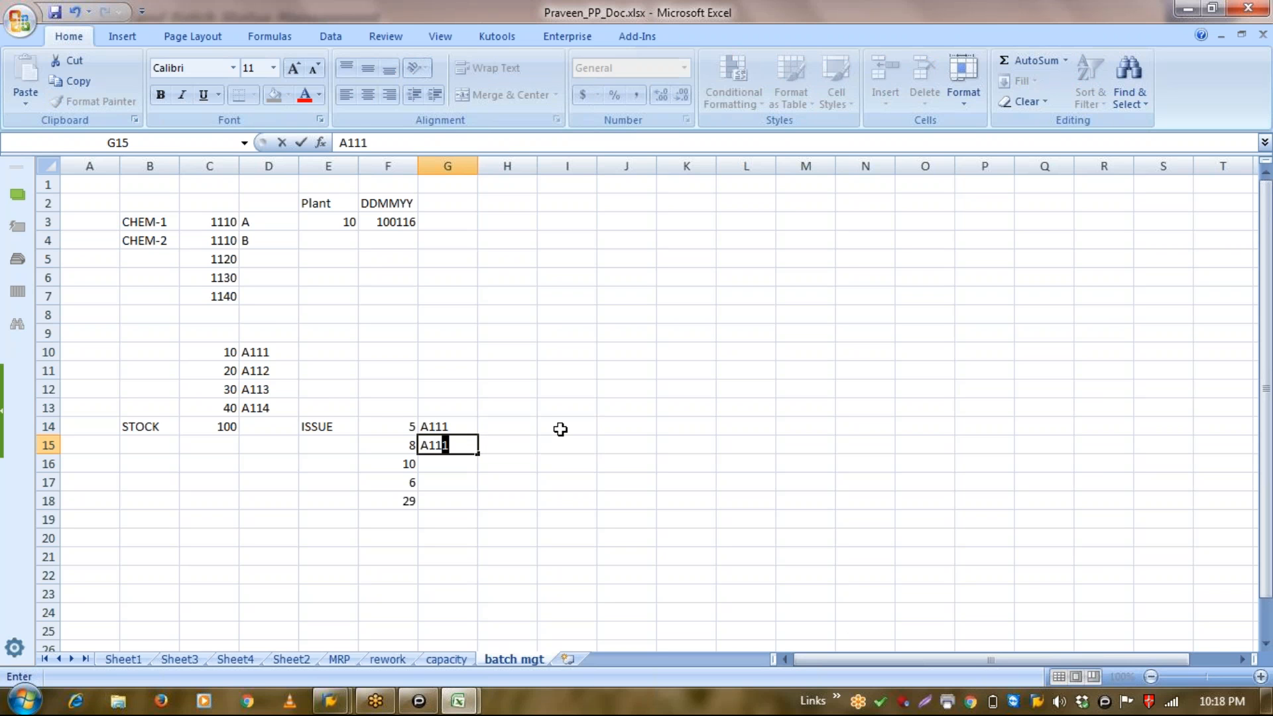
pyautogui.press('Return')
# Enter the batch number A113 in cell G16, beside the third issue quantity.
pyautogui.write('A')
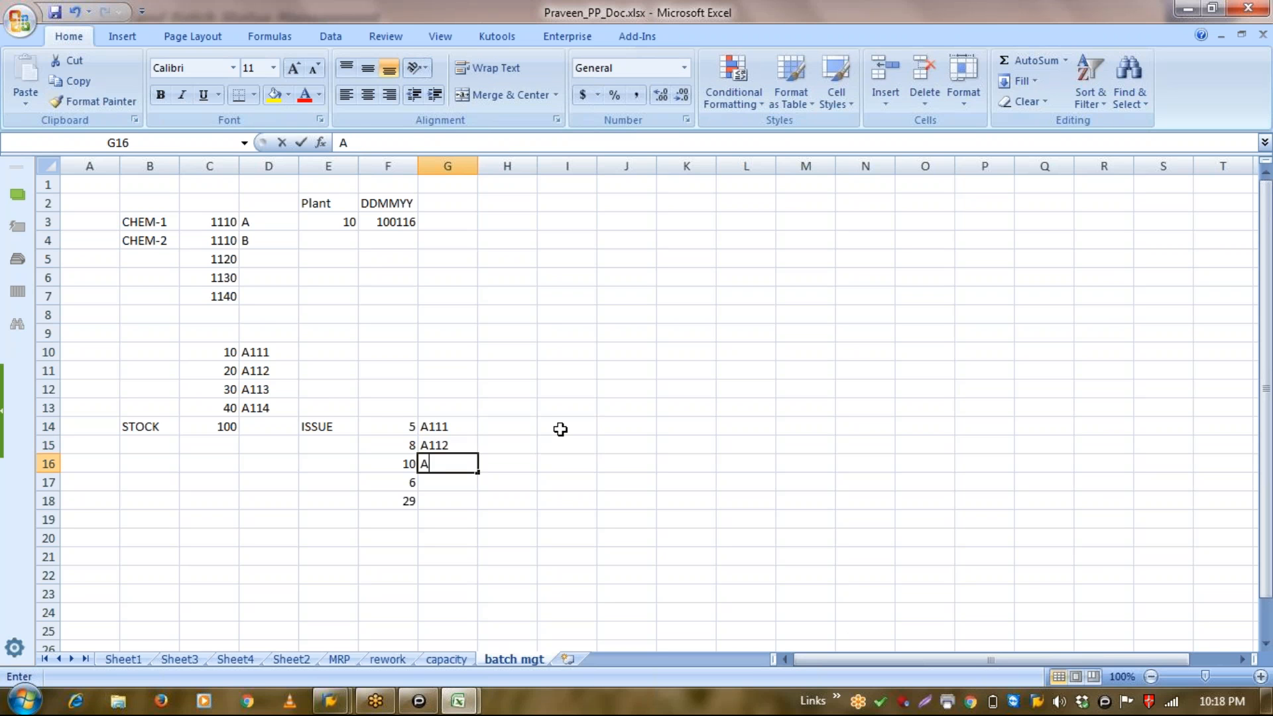
pyautogui.write('1113')
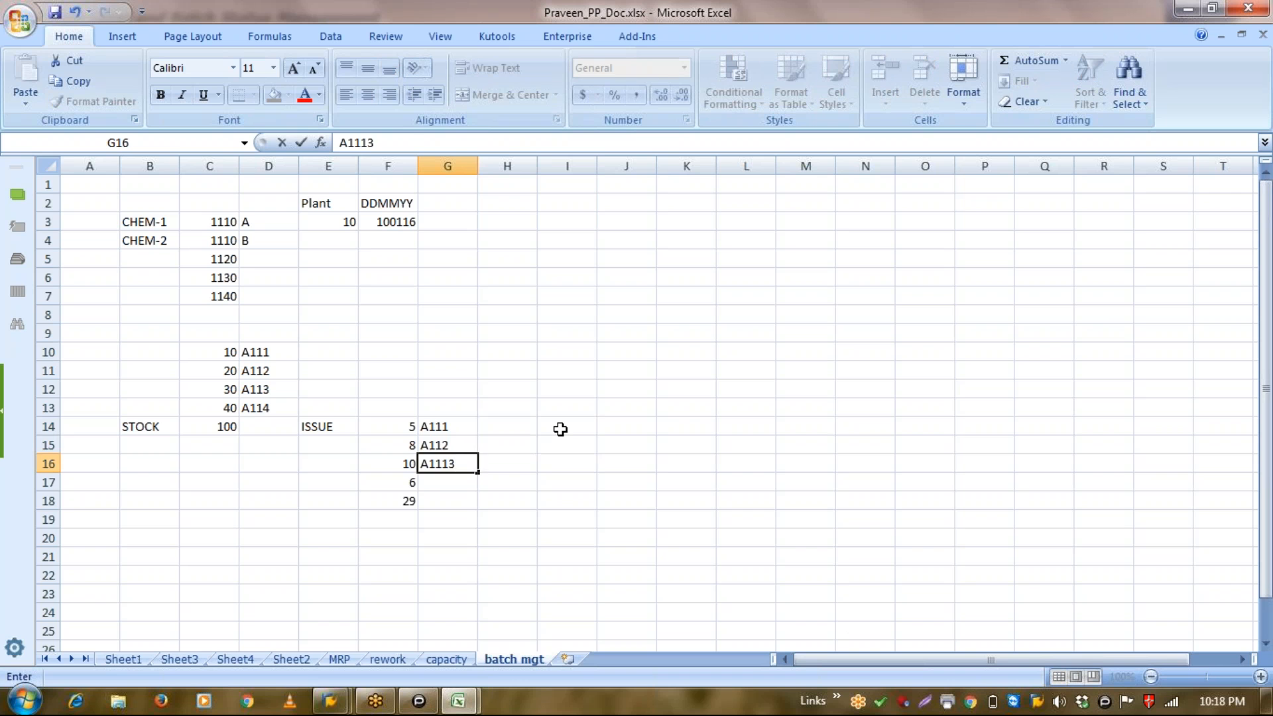
pyautogui.press('Return')
pyautogui.press('Up')
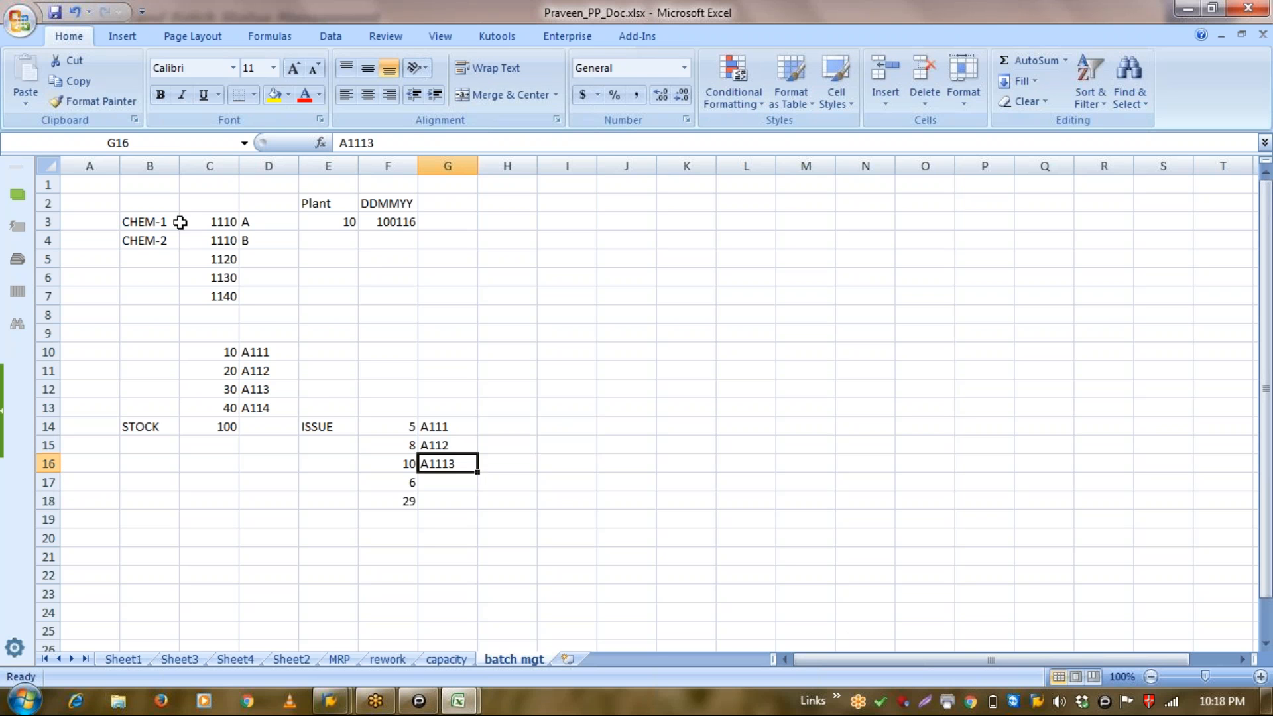
pyautogui.click(366, 142)
pyautogui.press('BackSpace')
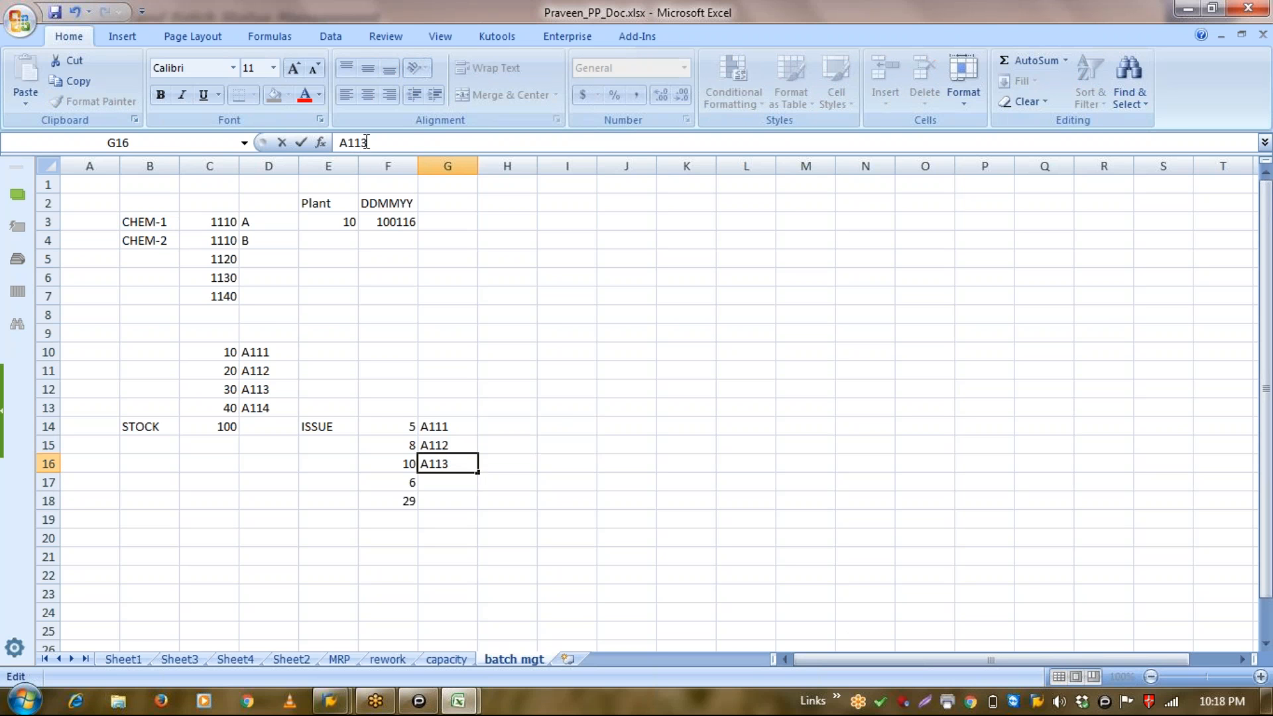
pyautogui.press('Return')
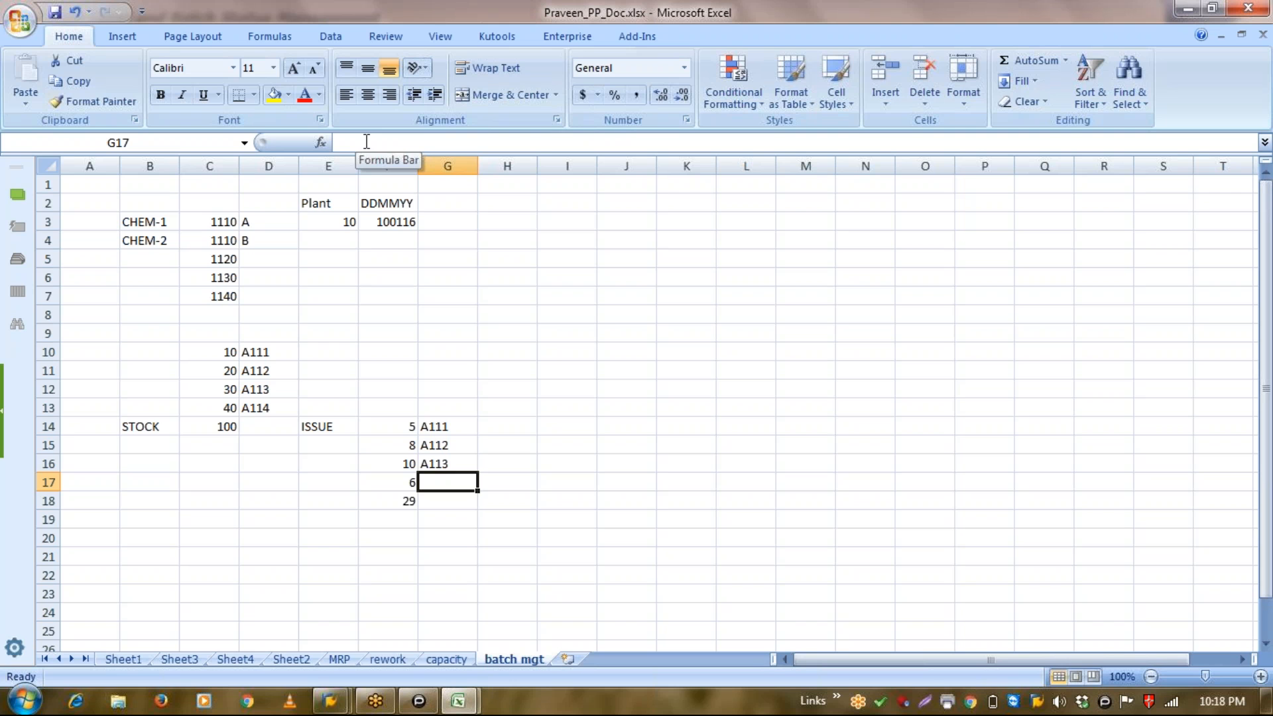
# Clear the batch numbers in D10 to D13 beside the stock quantities.
pyautogui.click(246, 346)
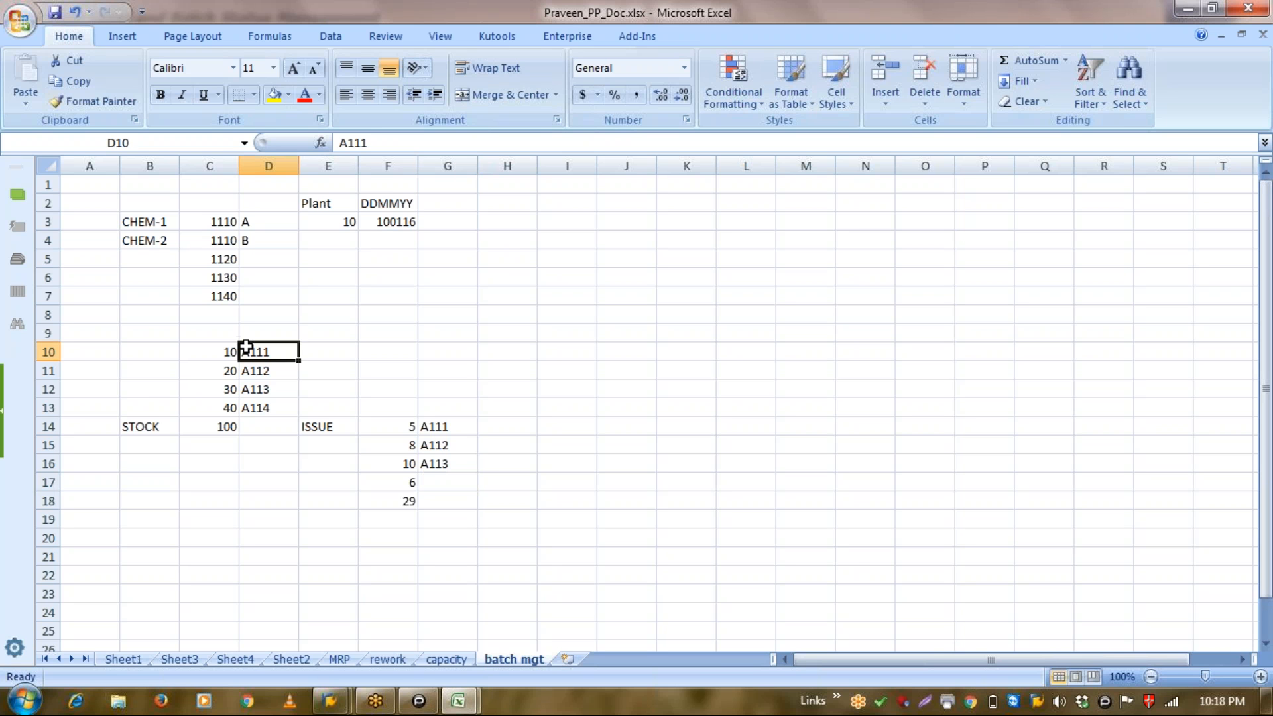
pyautogui.hotkey('shift', 'Down')
pyautogui.hotkey('shift', 'Down')
pyautogui.hotkey('shift', 'Down')
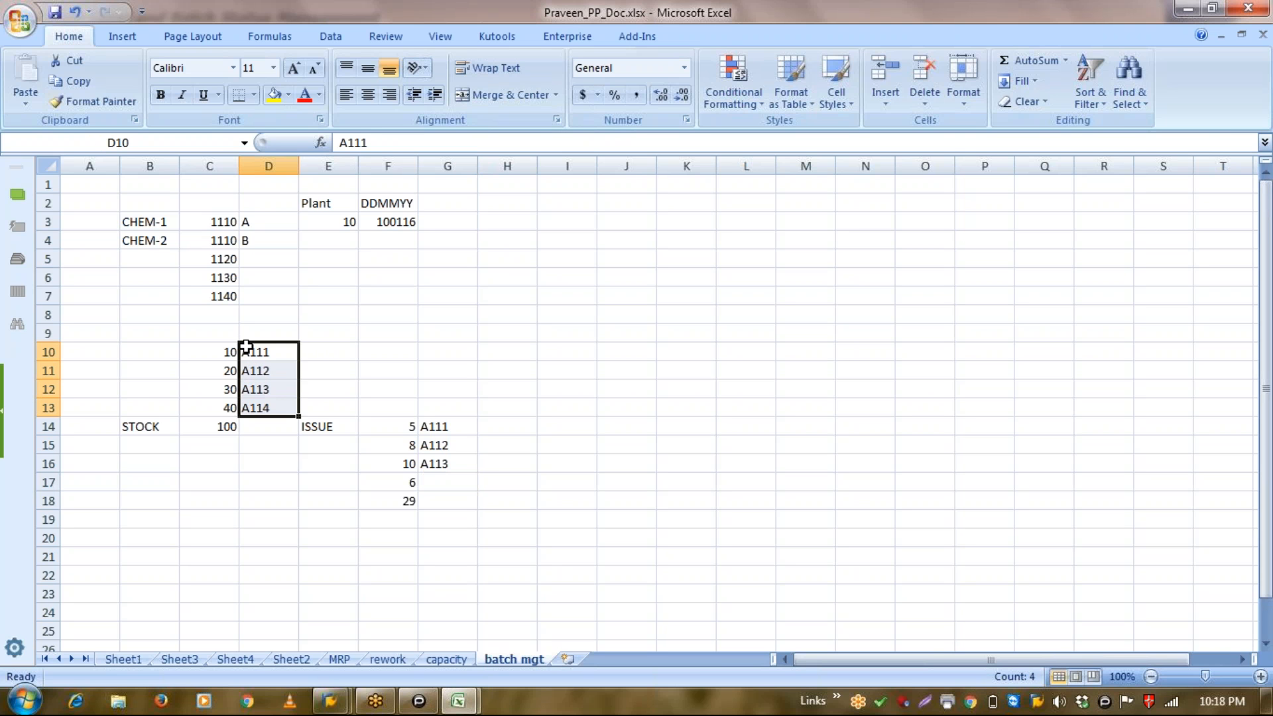
pyautogui.press('Delete')
pyautogui.hotkey('shift', 'Up')
pyautogui.hotkey('shift', 'Up')
pyautogui.hotkey('shift', 'Up')
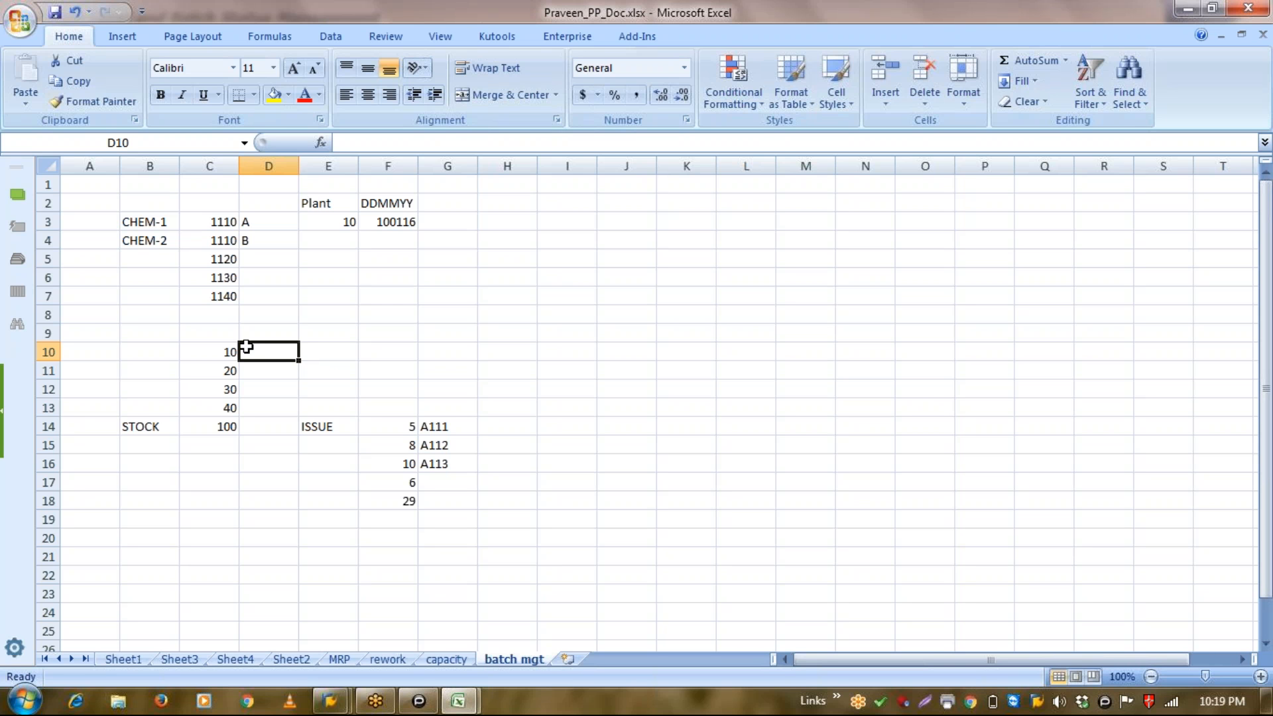
# Enter 0001 in cell C1, above the list of plant codes.
pyautogui.press('Left')
pyautogui.press('Left')
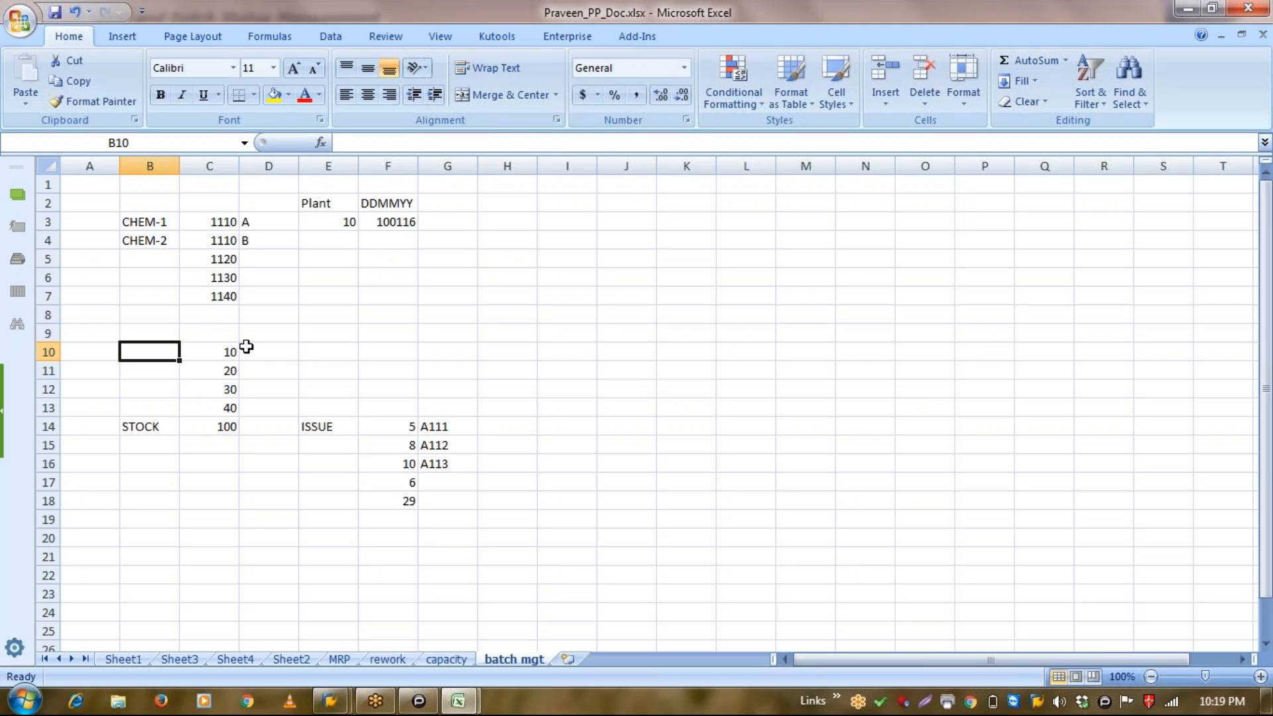
pyautogui.click(586, 224)
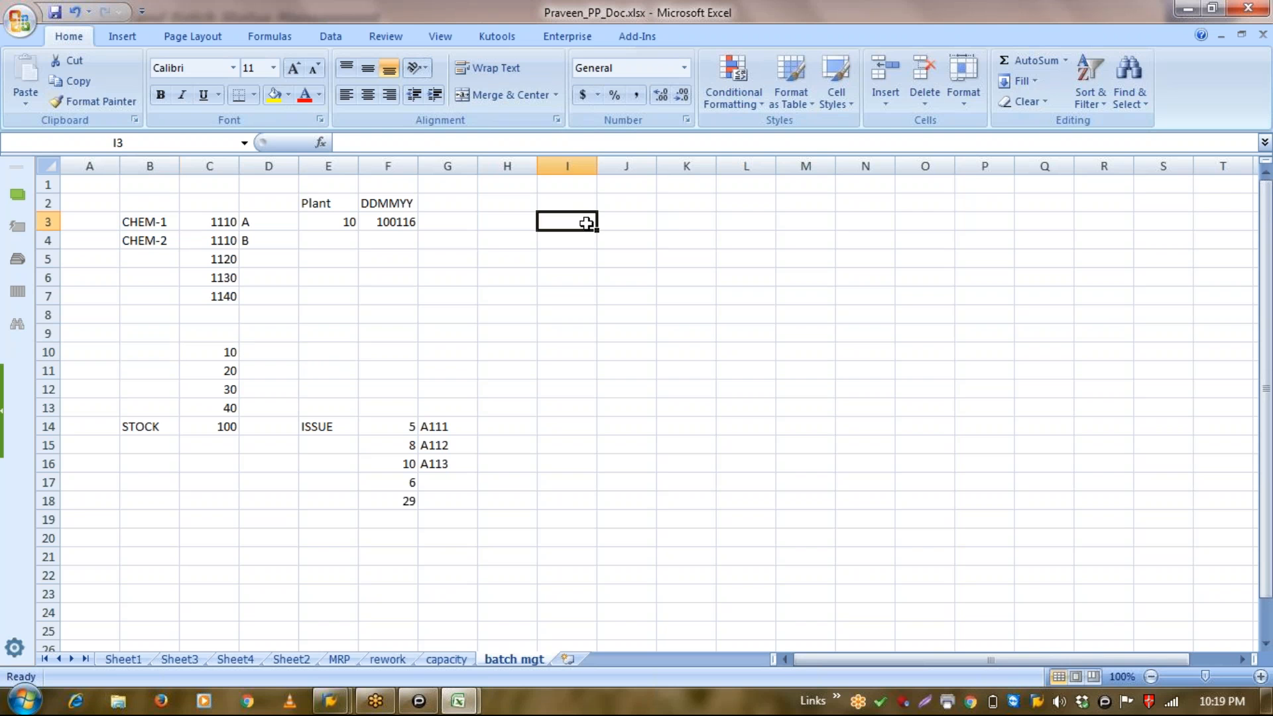
pyautogui.click(224, 181)
pyautogui.write('0001')
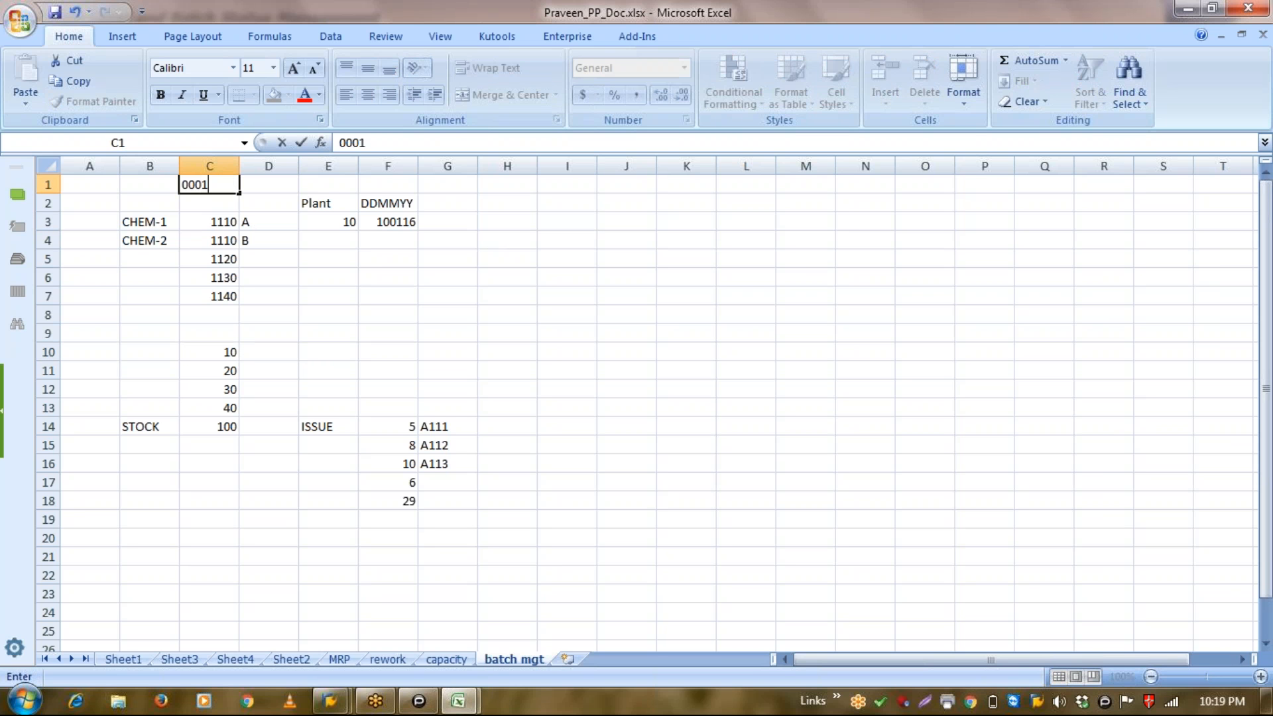
pyautogui.press('Return')
pyautogui.press('Up')
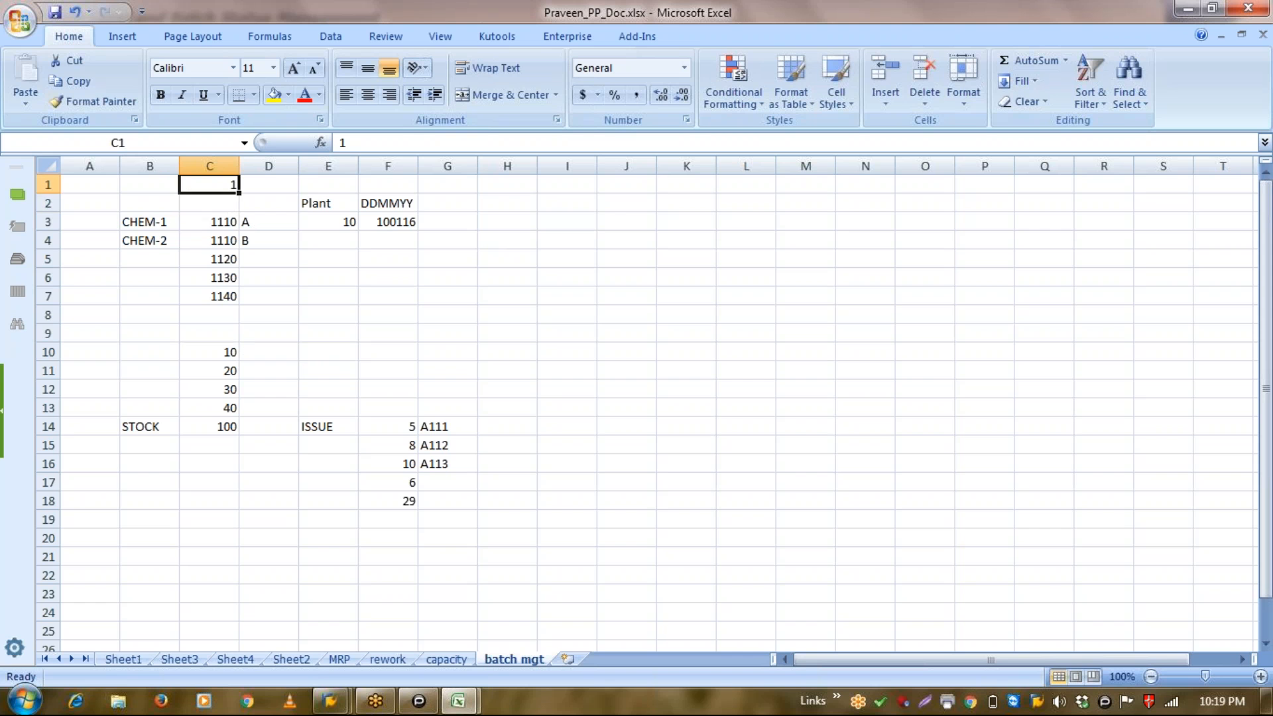
# Review the plant codes in C5 to C7 and the entry above them in C1.
pyautogui.moveTo(224, 189); pyautogui.dragTo(224, 260)
pyautogui.click(224, 260)
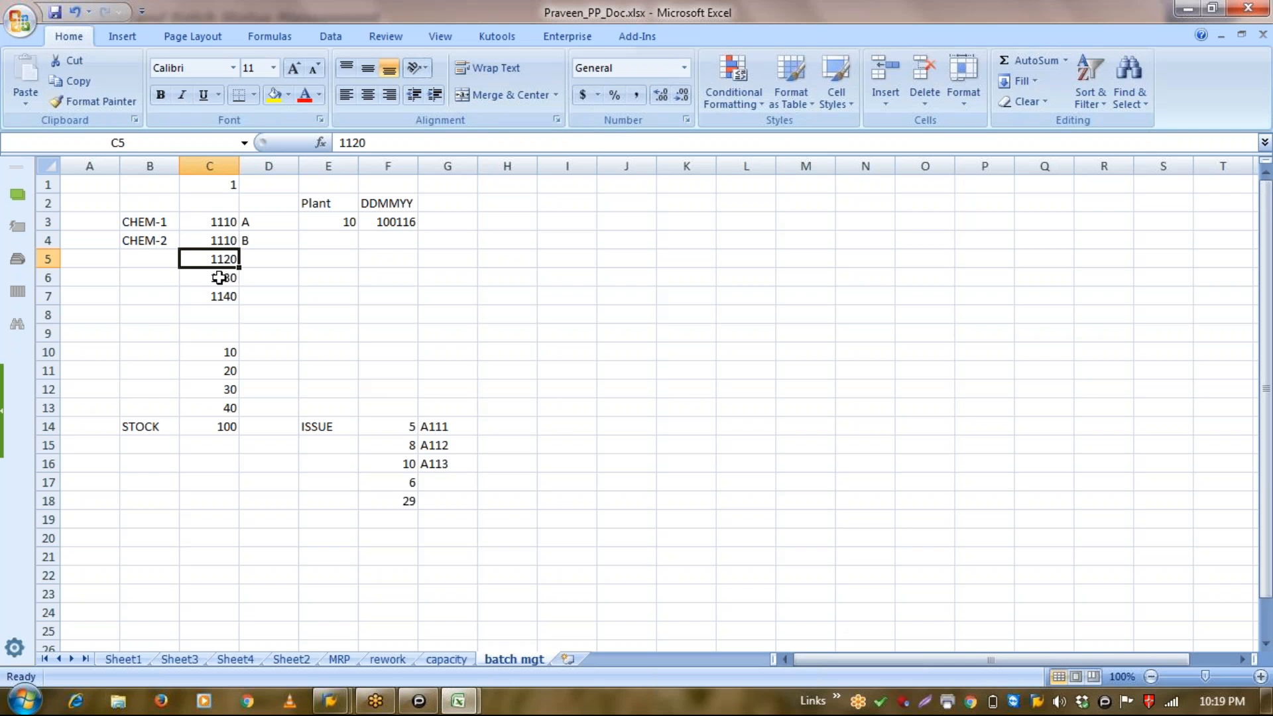
pyautogui.click(218, 278)
pyautogui.click(212, 298)
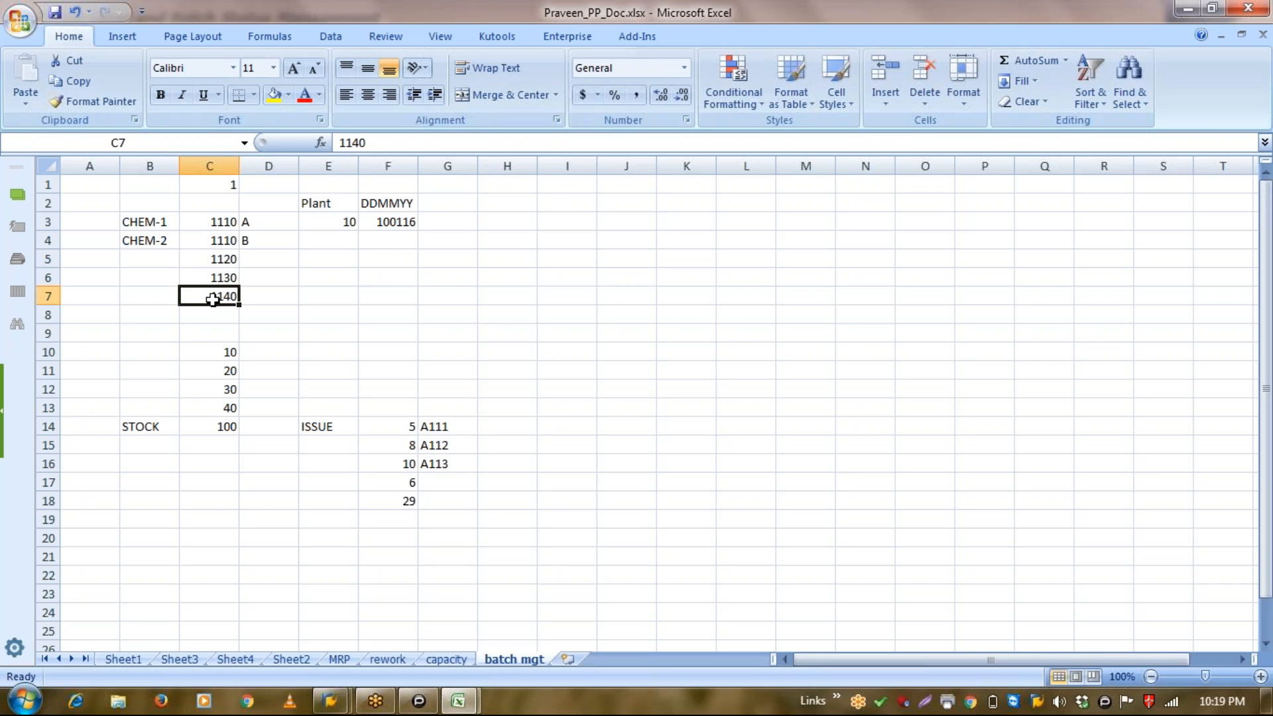
pyautogui.press('Up')
pyautogui.press('Up')
pyautogui.press('Up')
pyautogui.press('Up')
pyautogui.press('Up')
pyautogui.press('Up')
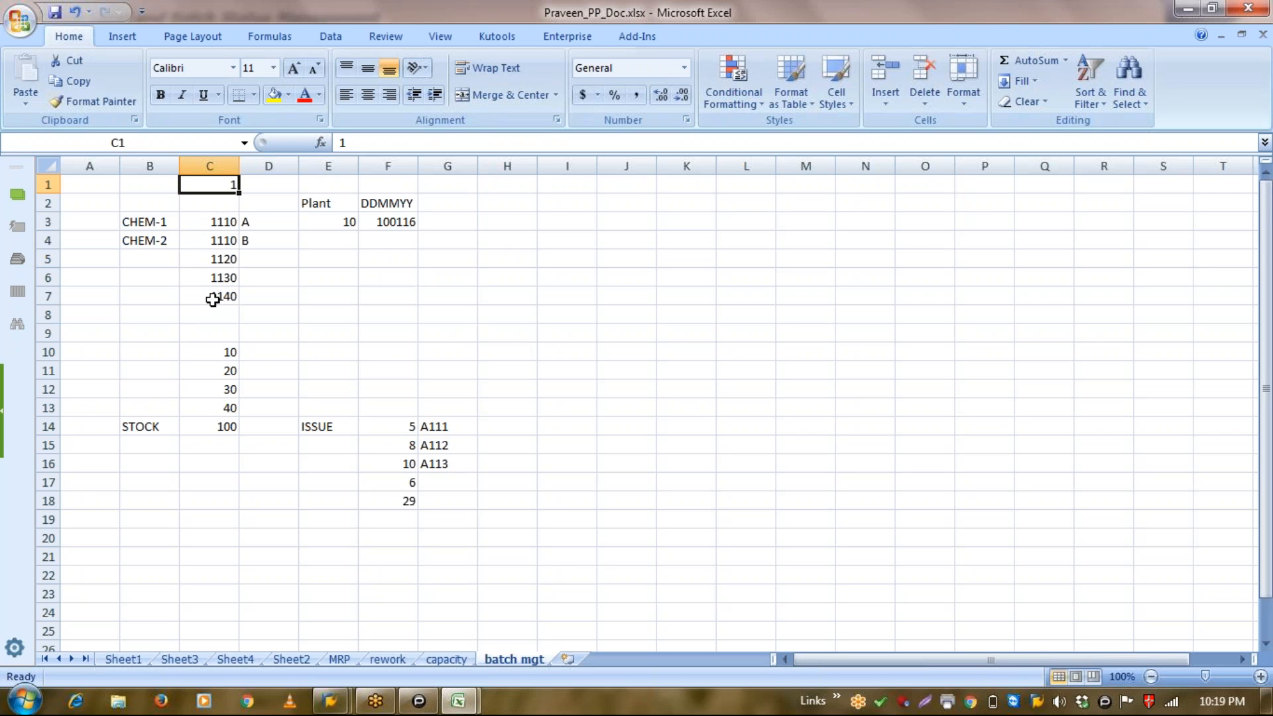
# Examine the batch number components in rows 3 and 4: the prefix letter, plant digits and DDMMYY date.
pyautogui.press('Right')
pyautogui.press('Right')
pyautogui.press('Right')
pyautogui.press('Right')
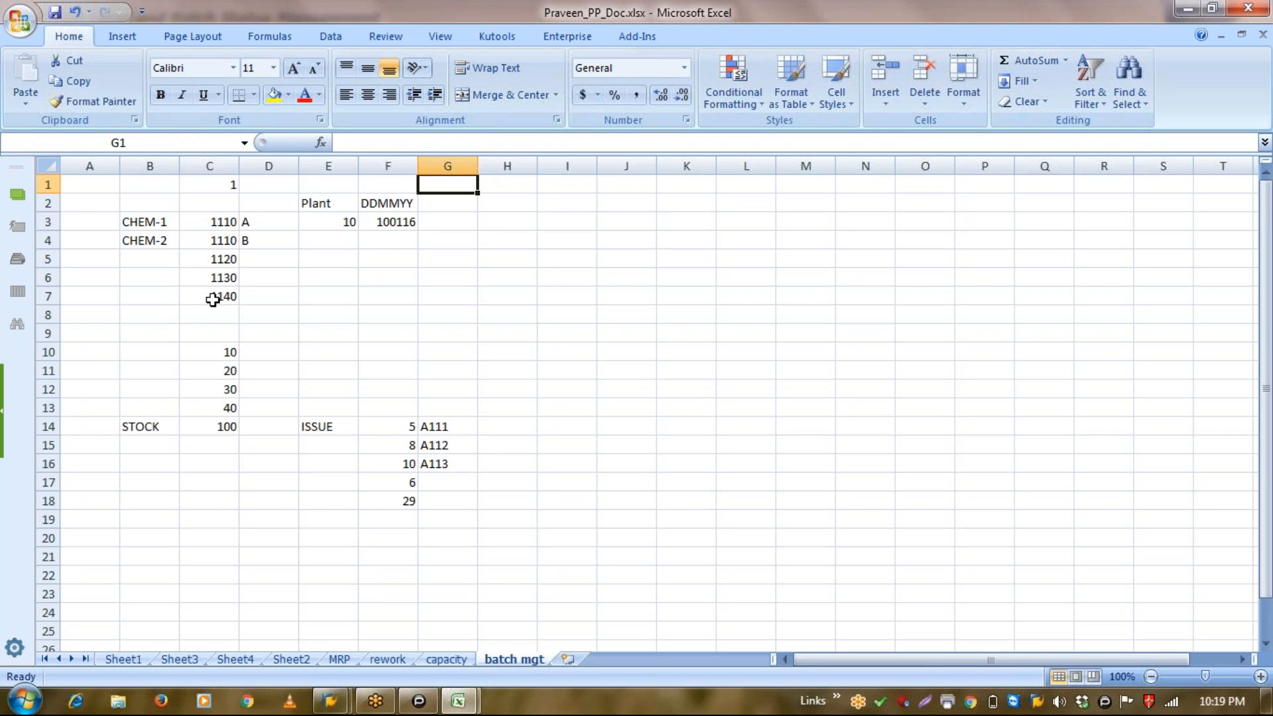
pyautogui.press('Down')
pyautogui.press('Down')
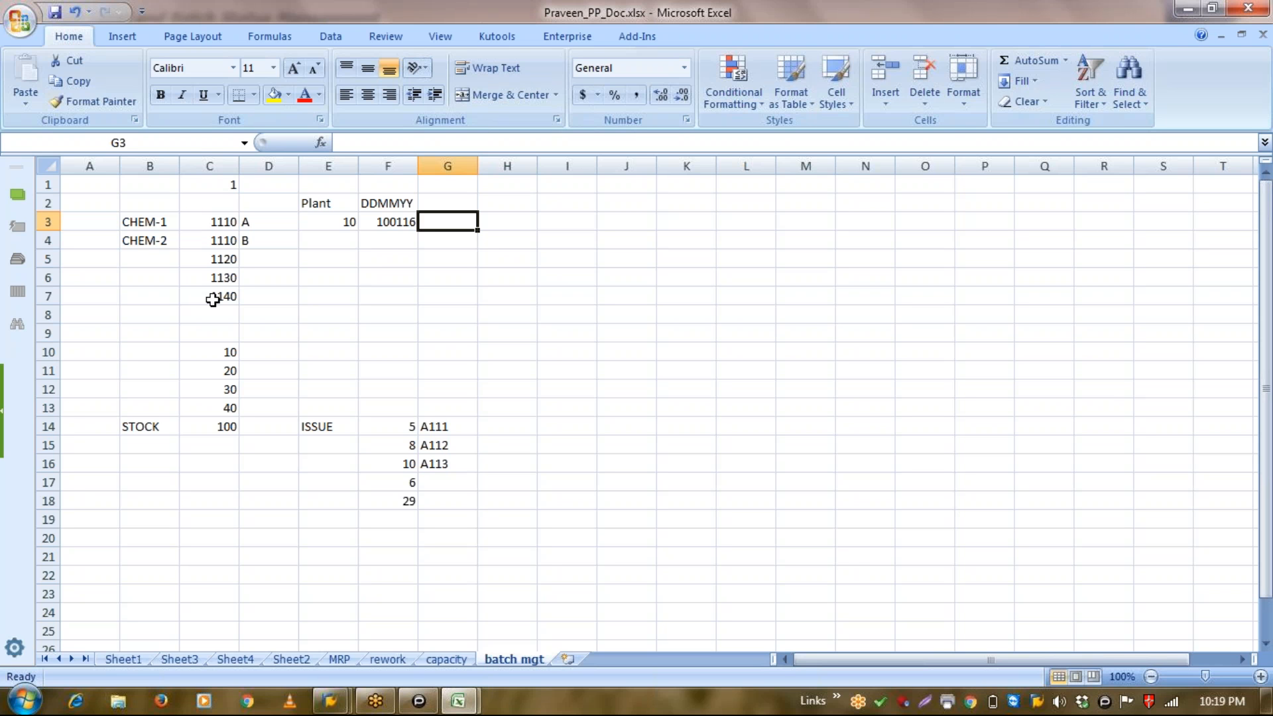
pyautogui.press('Left')
pyautogui.press('Left')
pyautogui.press('Left')
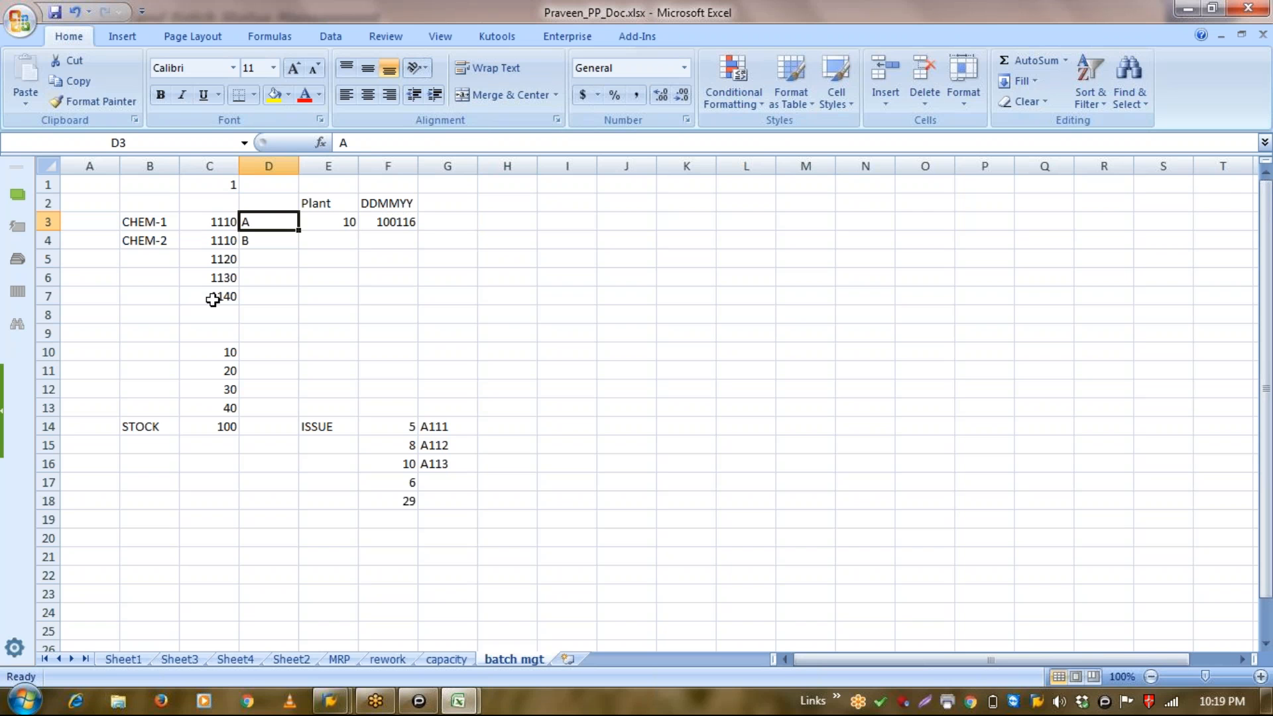
pyautogui.press('Down')
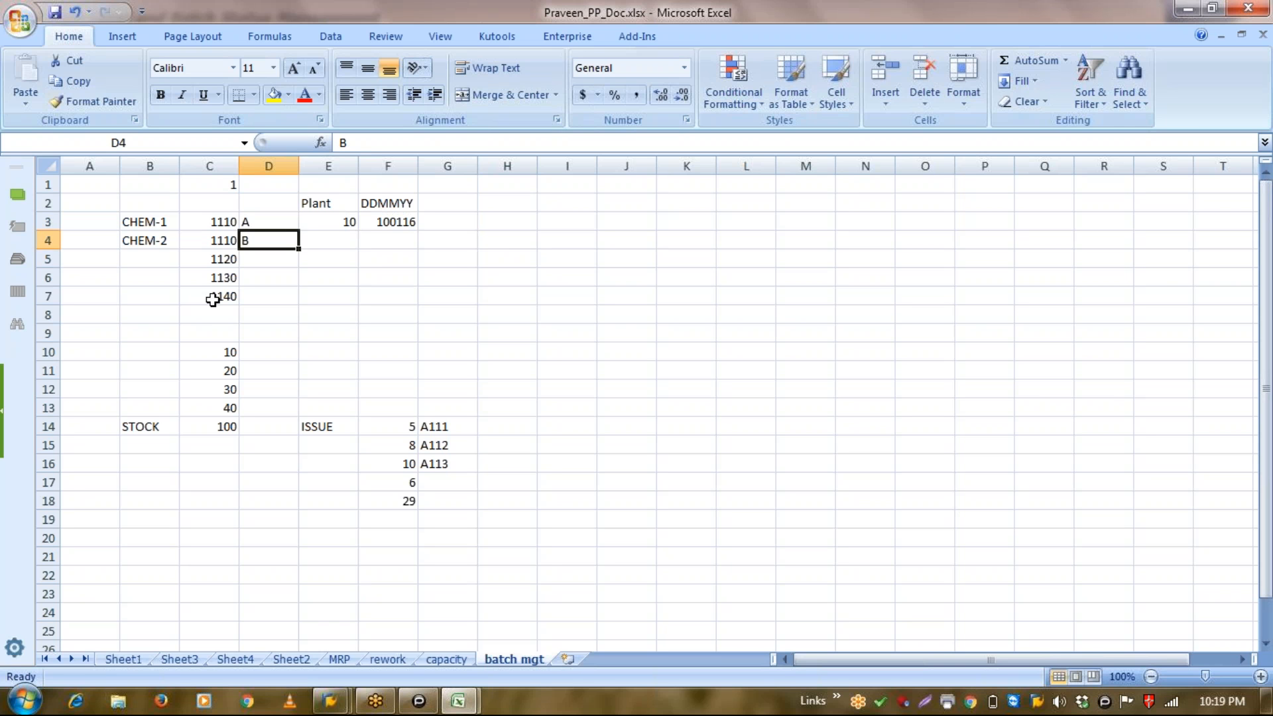
pyautogui.press('Up')
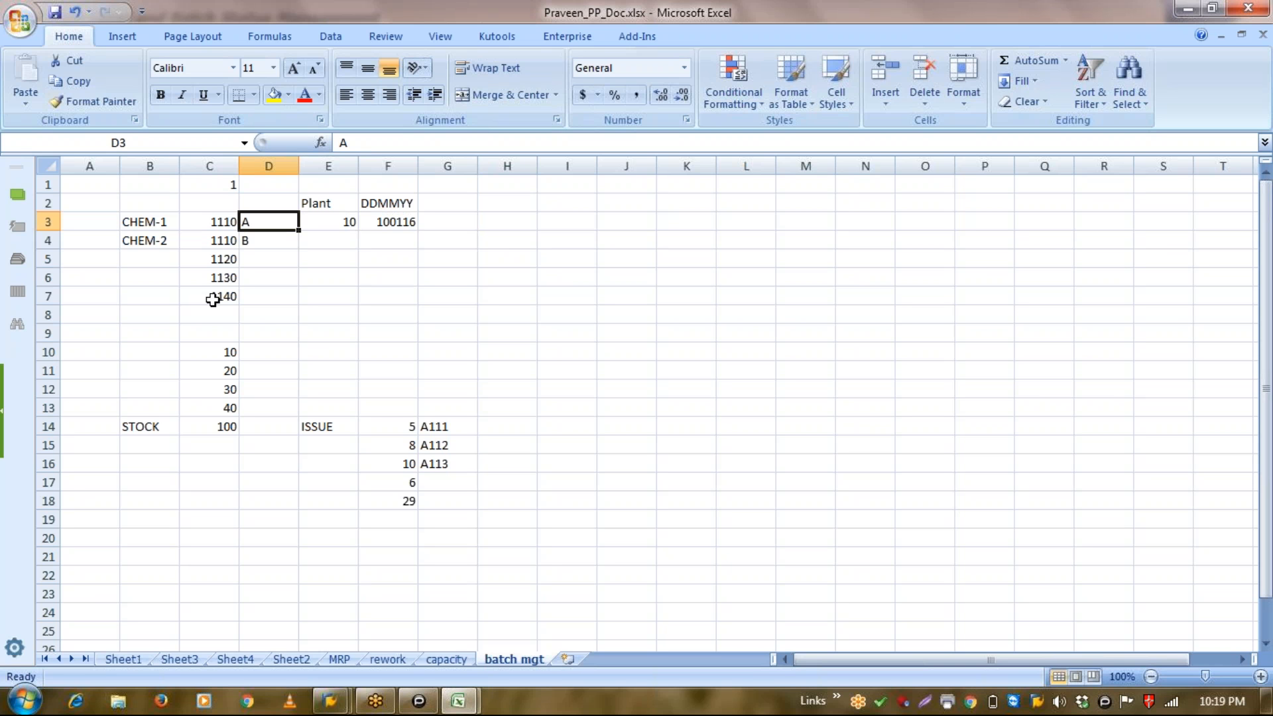
pyautogui.press('Right')
pyautogui.press('Right')
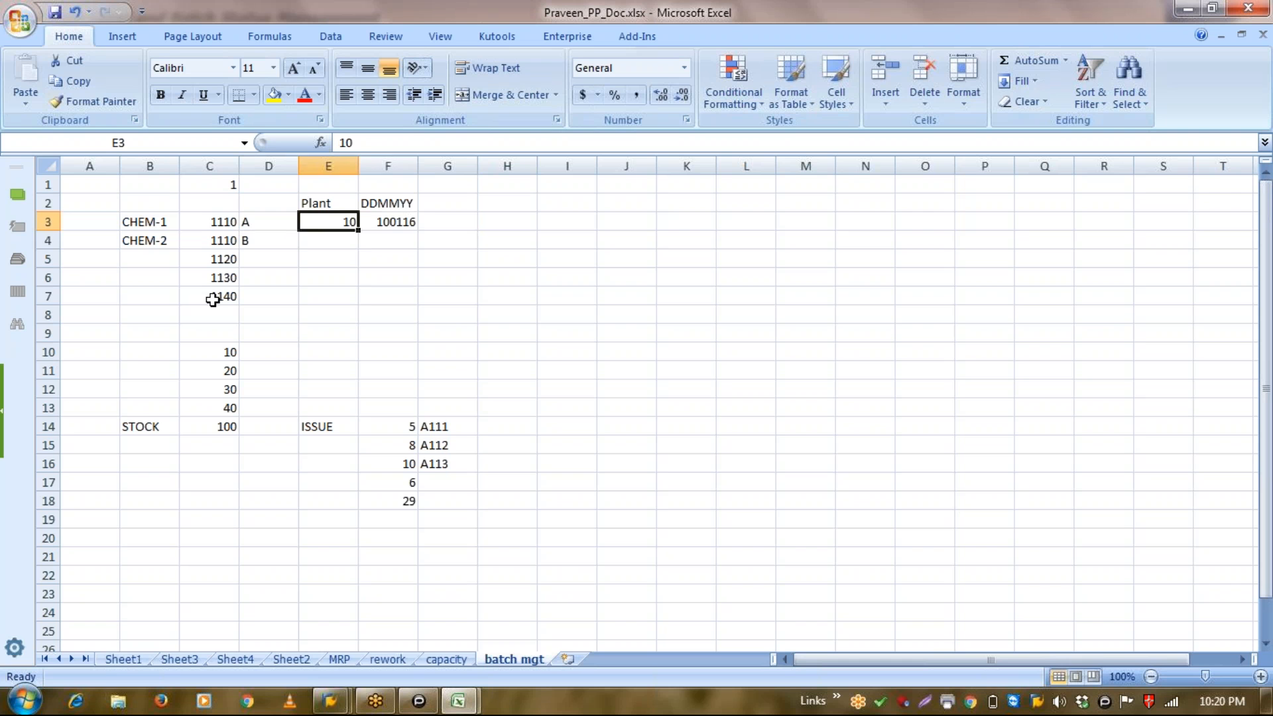
pyautogui.press('Down')
pyautogui.press('Up')
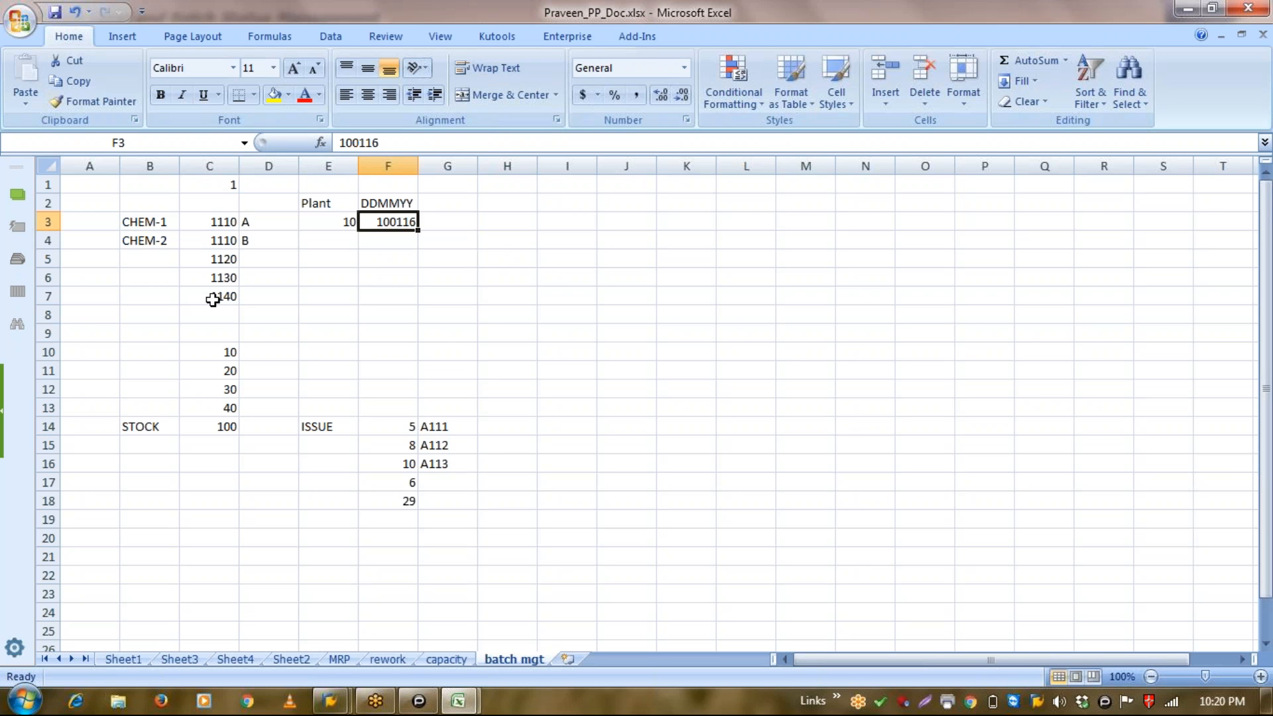
# Enter the prefix C in D5 and the plant digits 20 in E5 for plant 1120.
pyautogui.press('Left')
pyautogui.press('Left')
pyautogui.press('Left')
pyautogui.press('Down')
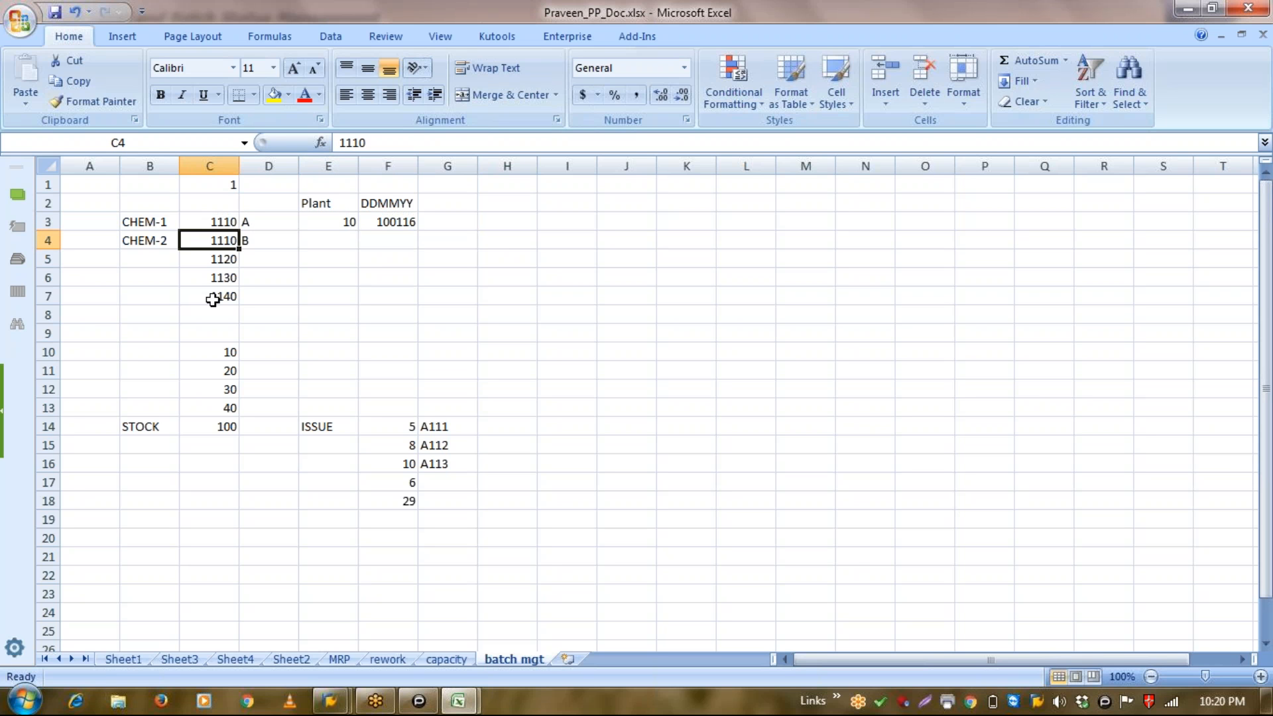
pyautogui.press('Right')
pyautogui.press('Down')
pyautogui.write('C')
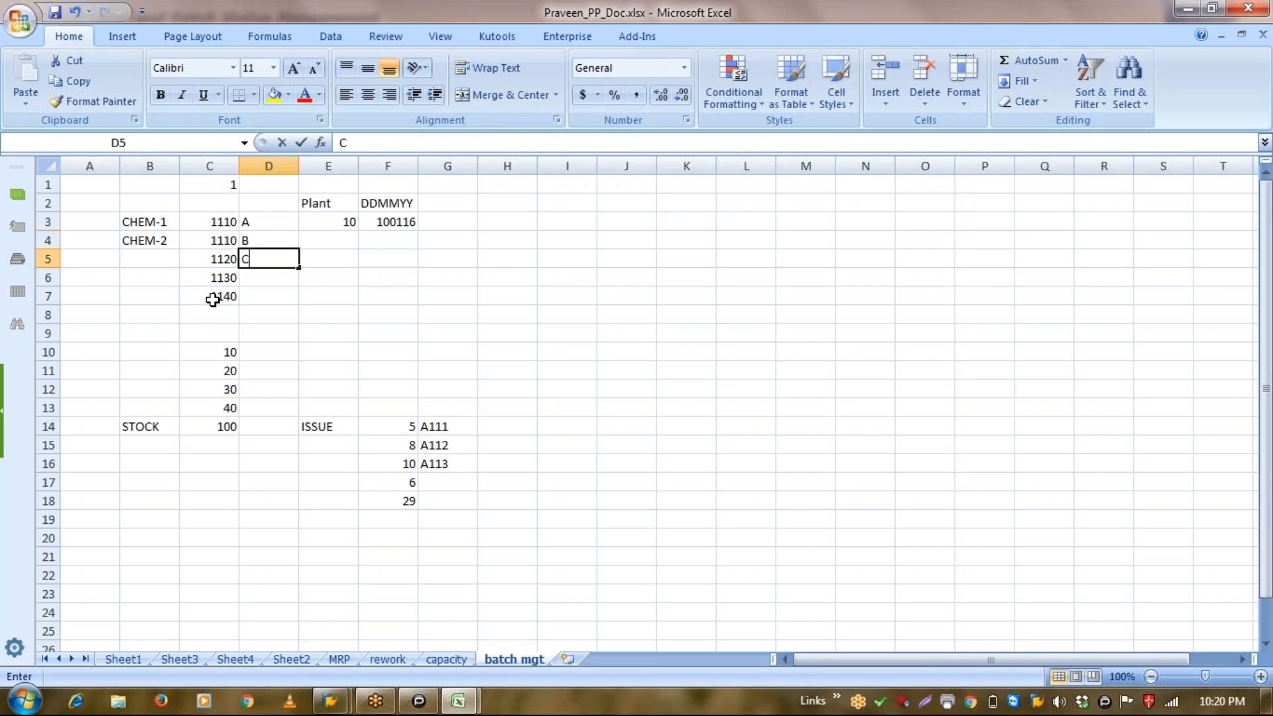
pyautogui.press('Right')
pyautogui.write('20')
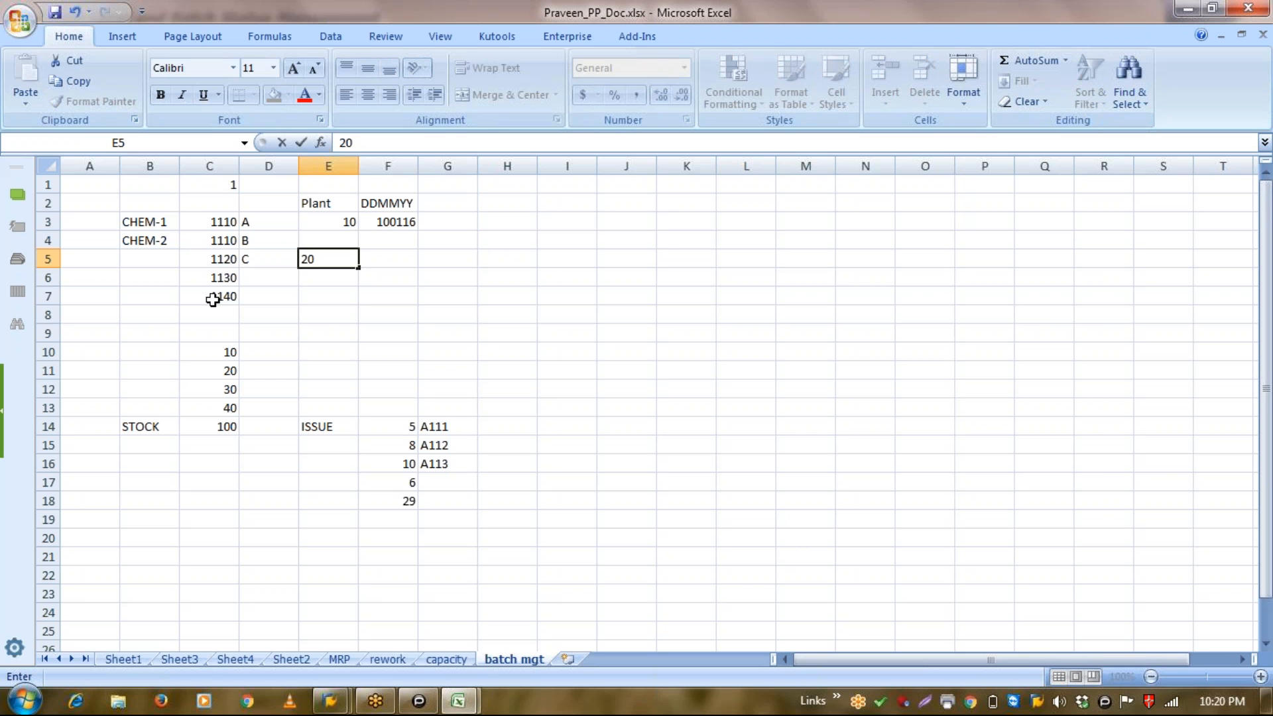
pyautogui.press('Return')
# Enter the prefix D in D6 and the plant digits 30 in E6 for plant 1130.
pyautogui.press('Left')
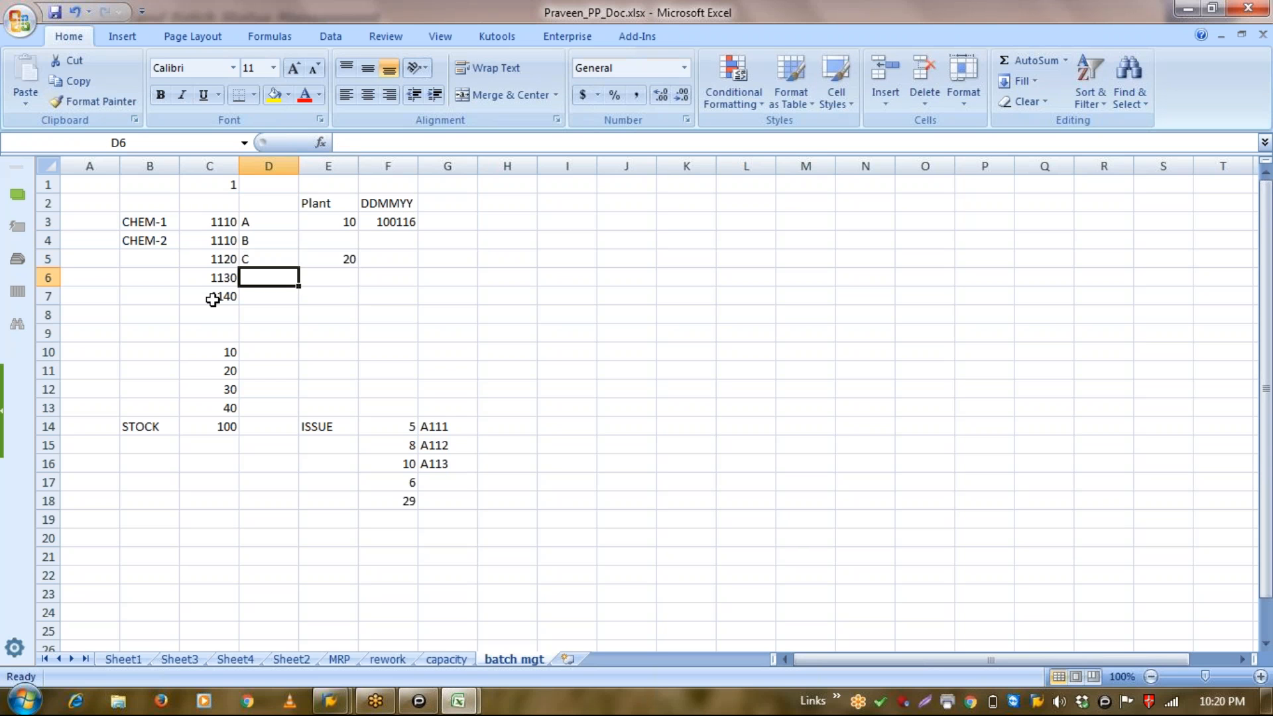
pyautogui.write('D')
pyautogui.press('Right')
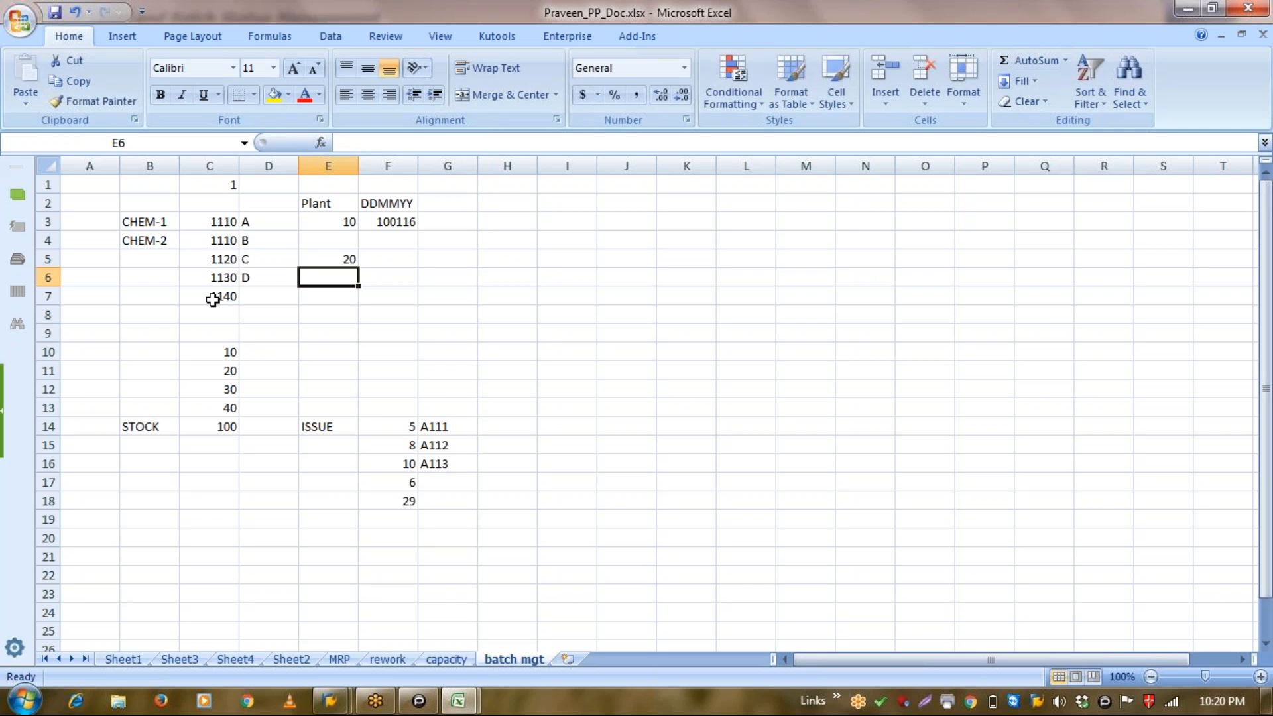
pyautogui.write('30')
pyautogui.press('Return')
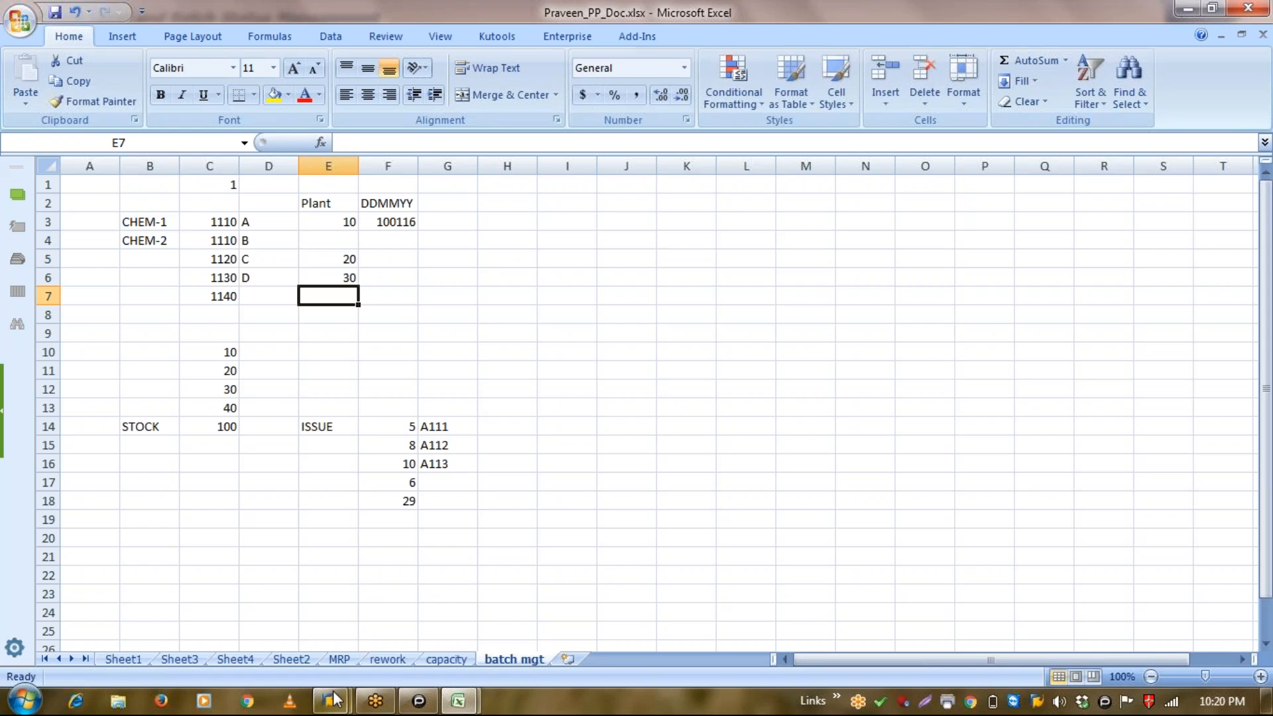
# Switch to SAP, open the batch level definition and save it with Batch unique at material level selected.
pyautogui.moveTo(330, 701)
pyautogui.click(412, 594)
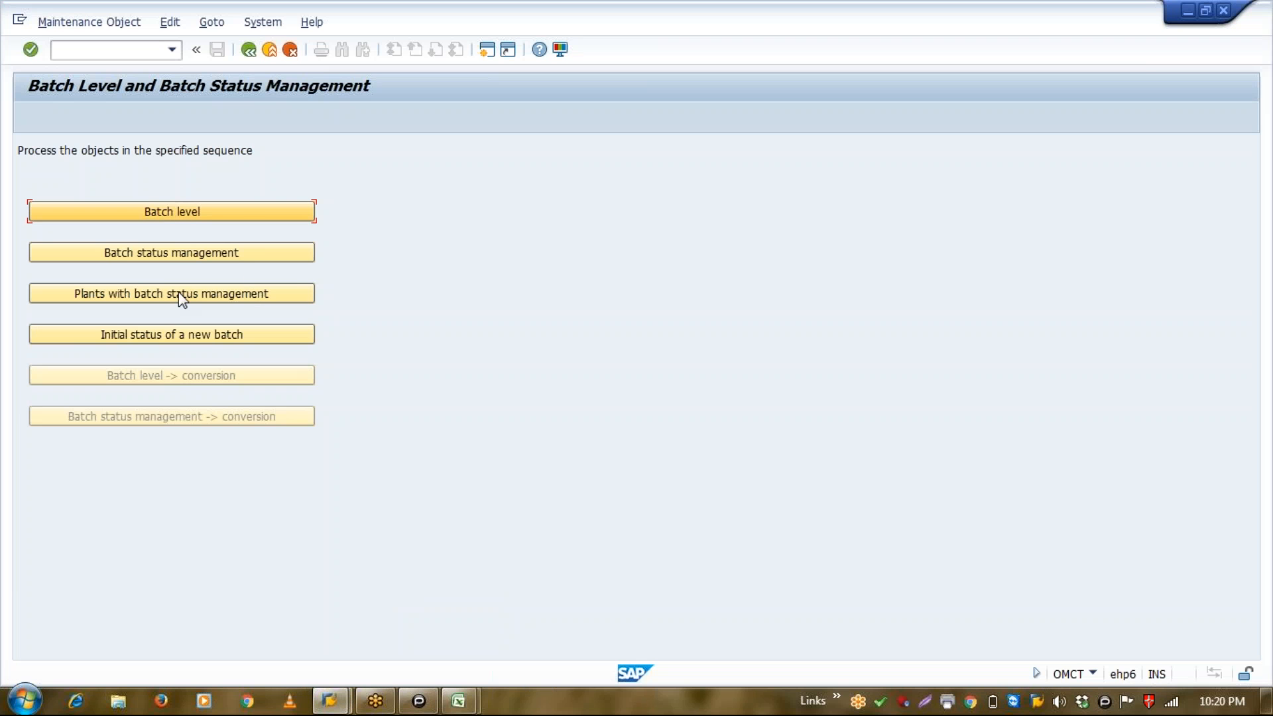
pyautogui.click(185, 214)
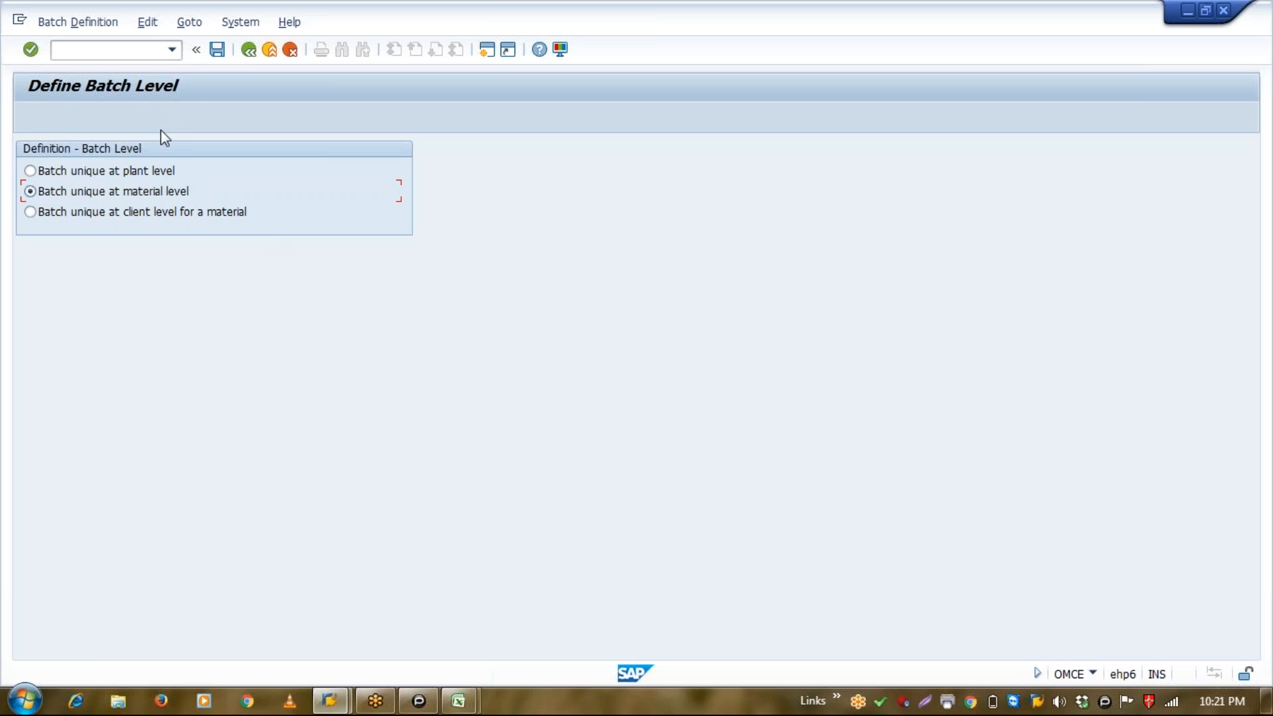
pyautogui.click(219, 50)
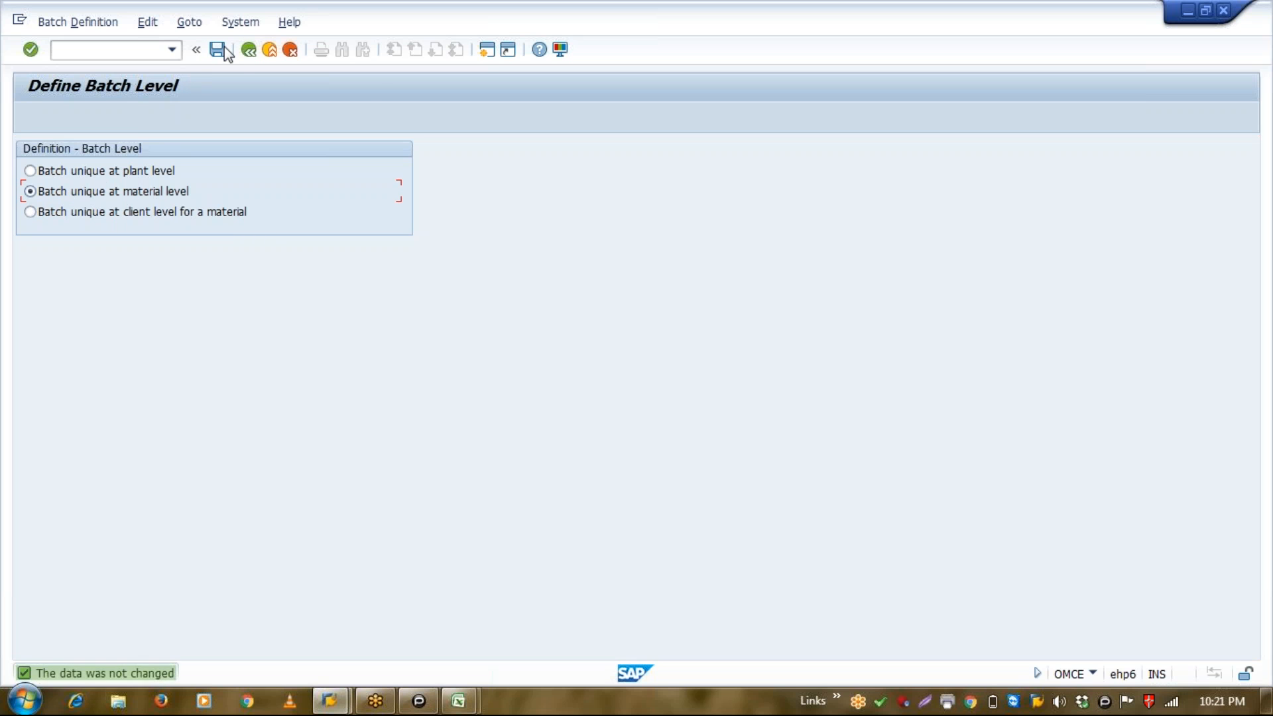
# Leave the batch level definition, open batch status management and save it with Active selected.
pyautogui.click(248, 51)
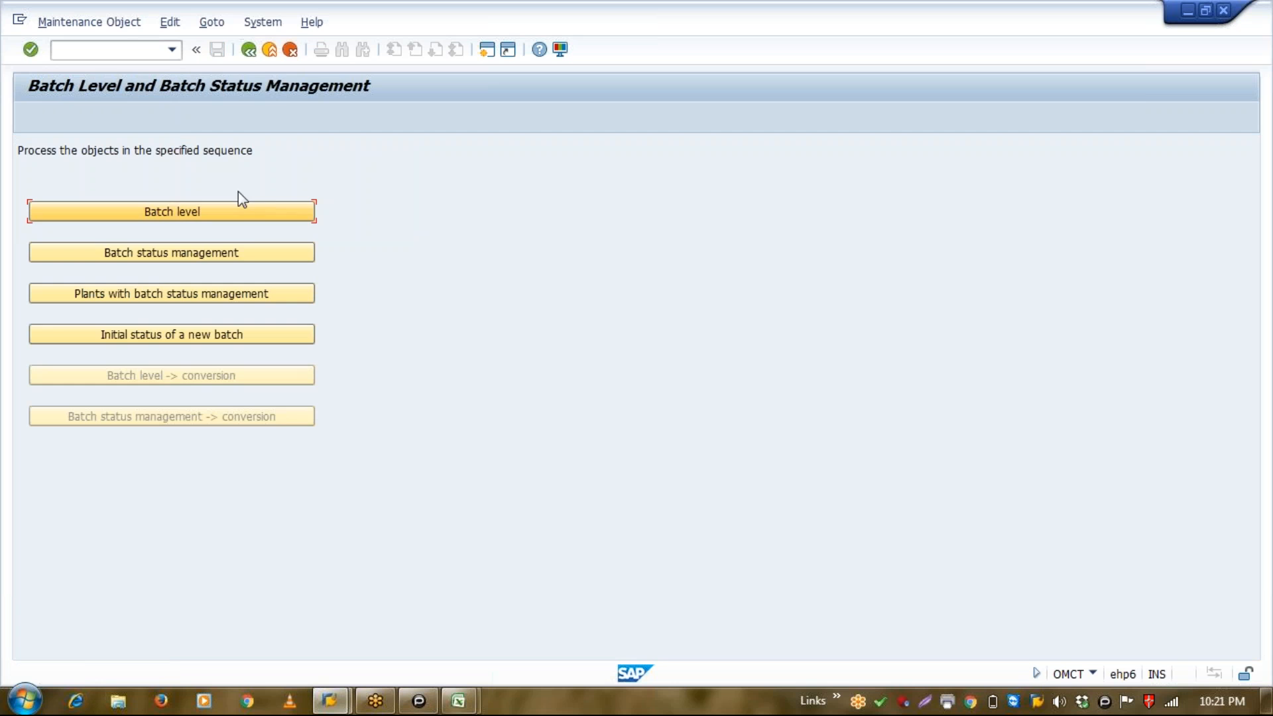
pyautogui.click(241, 252)
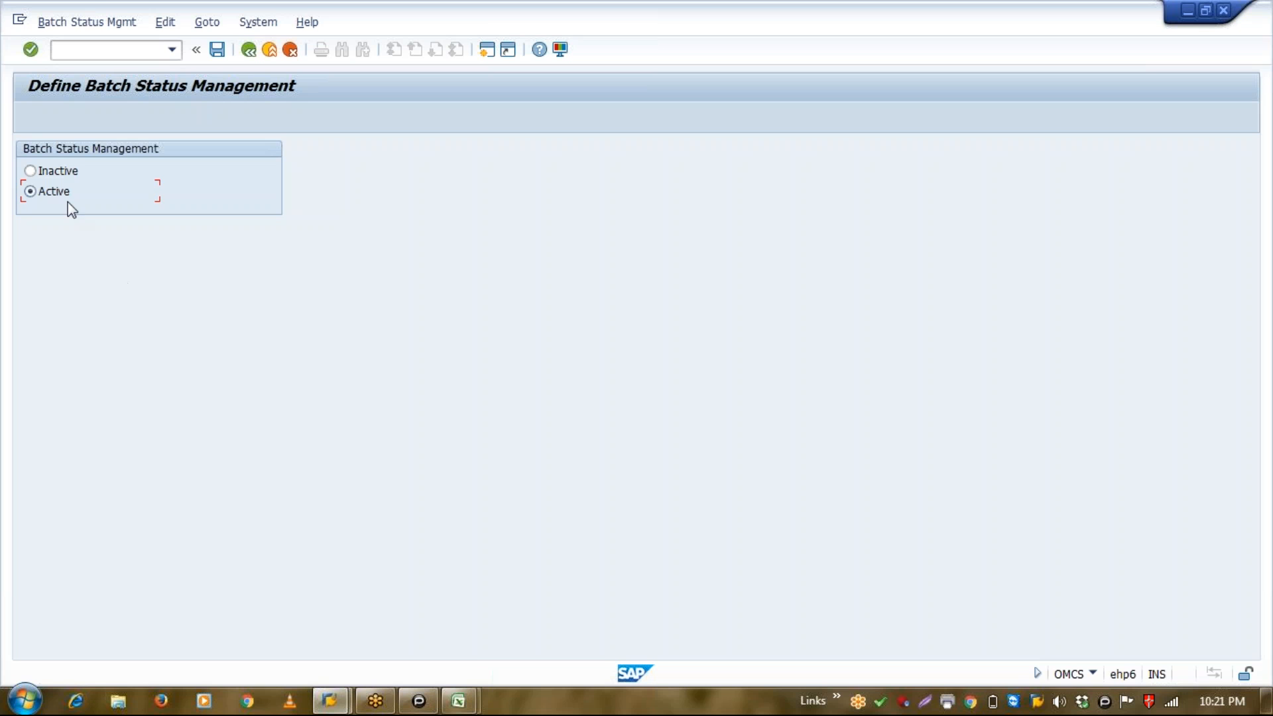
pyautogui.click(218, 53)
pyautogui.click(248, 51)
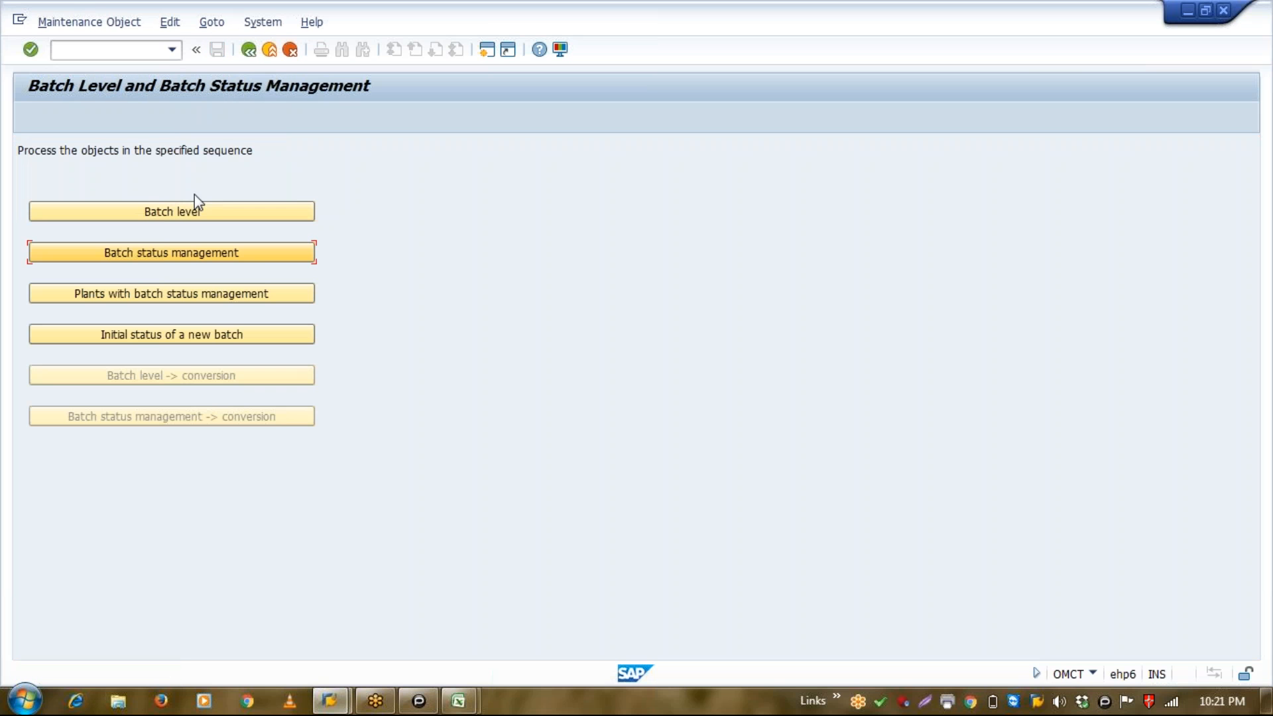
# Enable batch status management for plant 1100 ABC Industries in the plant settings, save, and return to the overview.
pyautogui.click(194, 300)
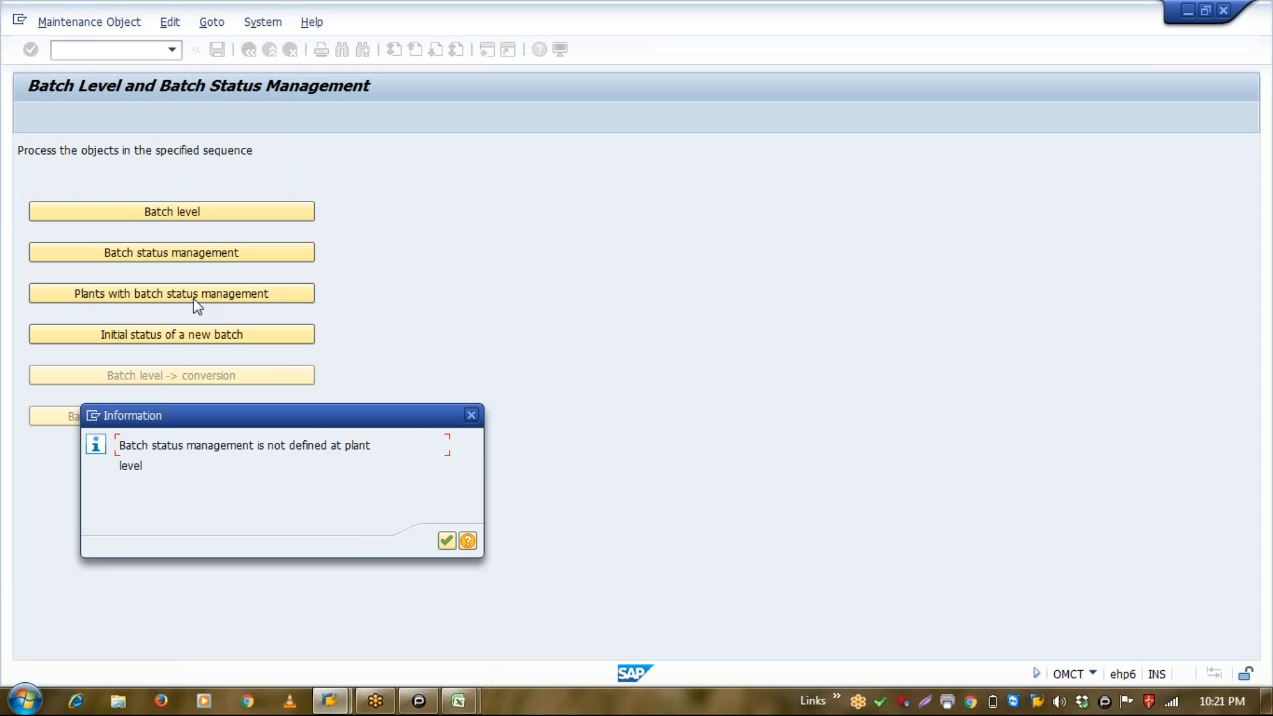
pyautogui.click(472, 416)
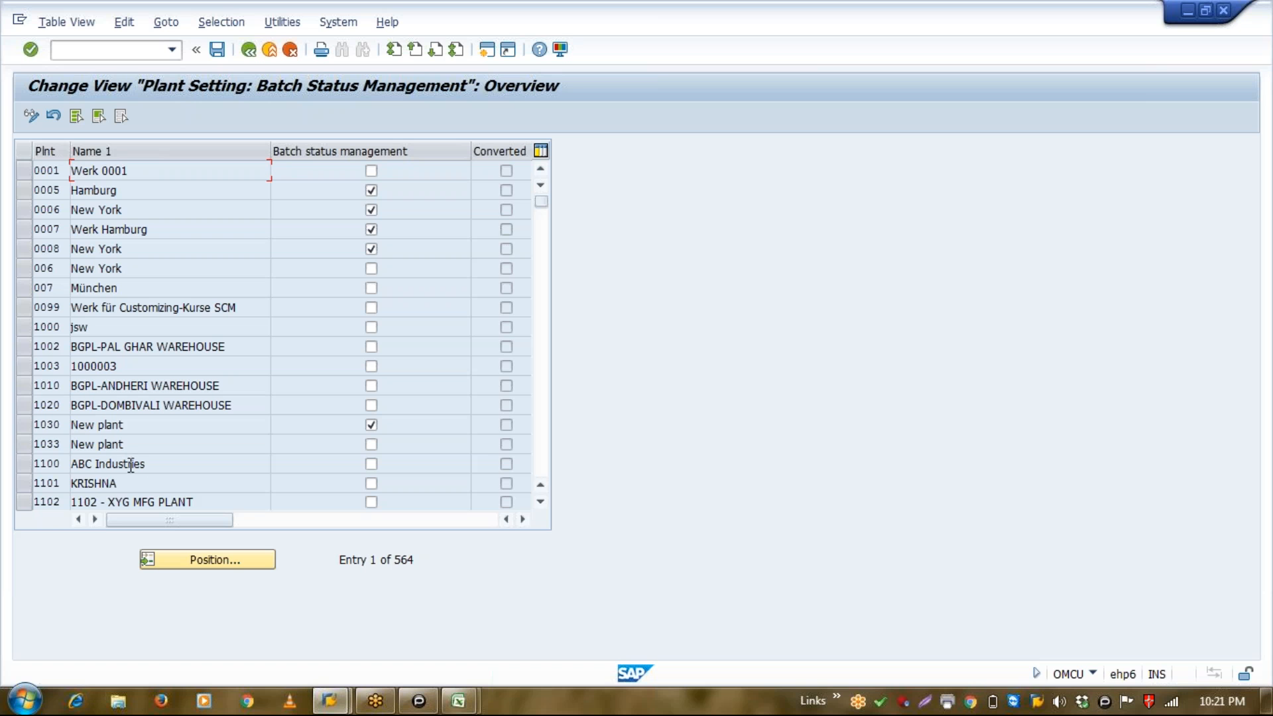
pyautogui.click(371, 465)
pyautogui.click(215, 51)
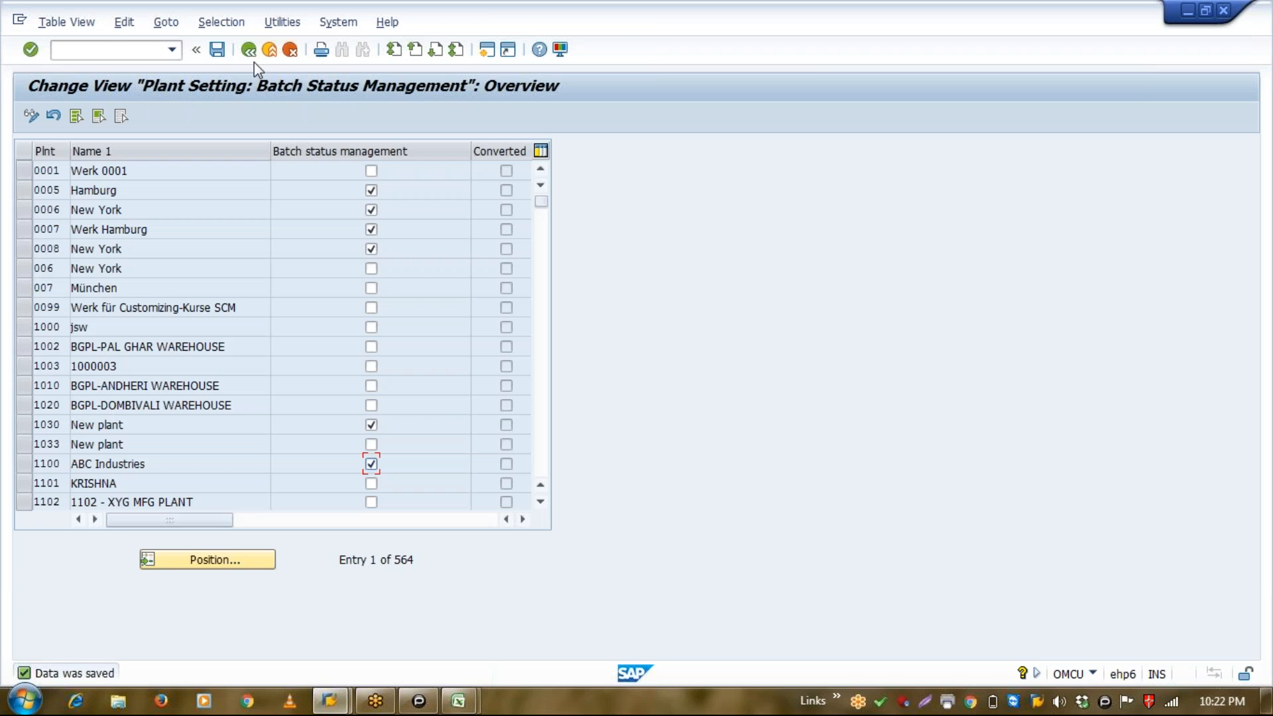
pyautogui.click(253, 58)
# Enable Initial Status for new batches of material type ROH, save it to the proposed customizing request, and return to the implementation guide.
pyautogui.click(203, 335)
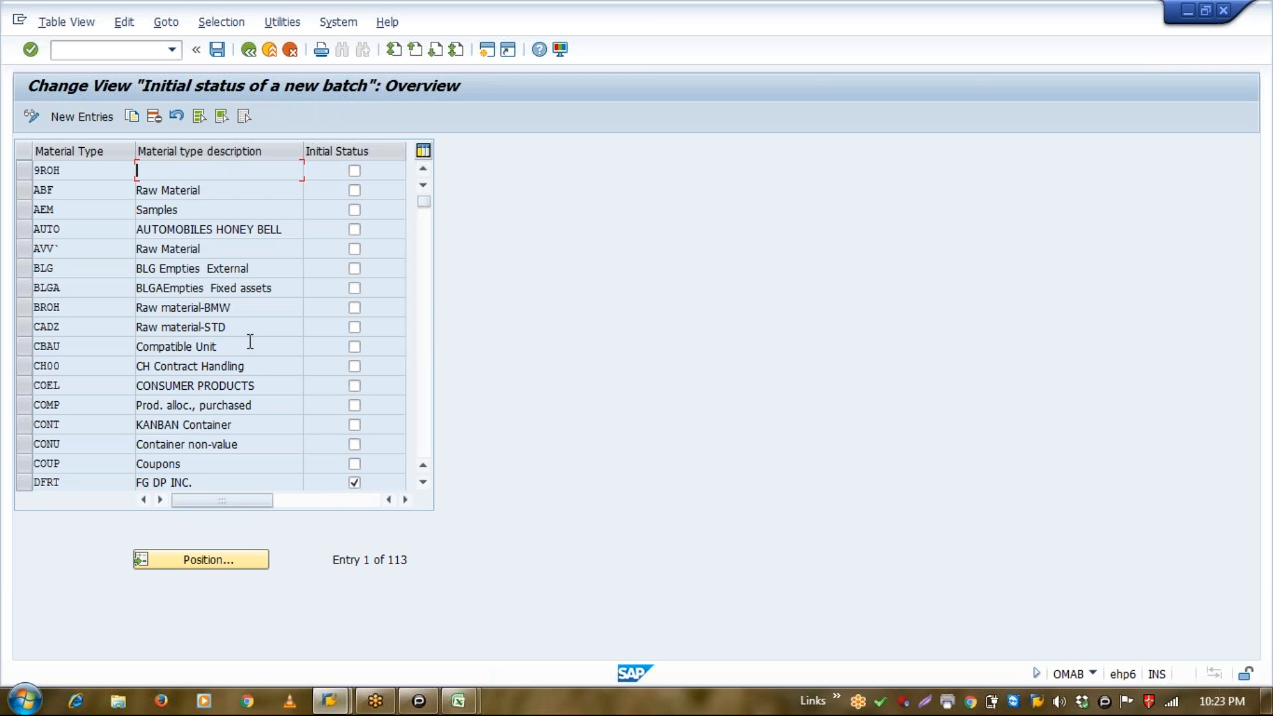
pyautogui.click(423, 483)
pyautogui.click(423, 483)
pyautogui.click(423, 482)
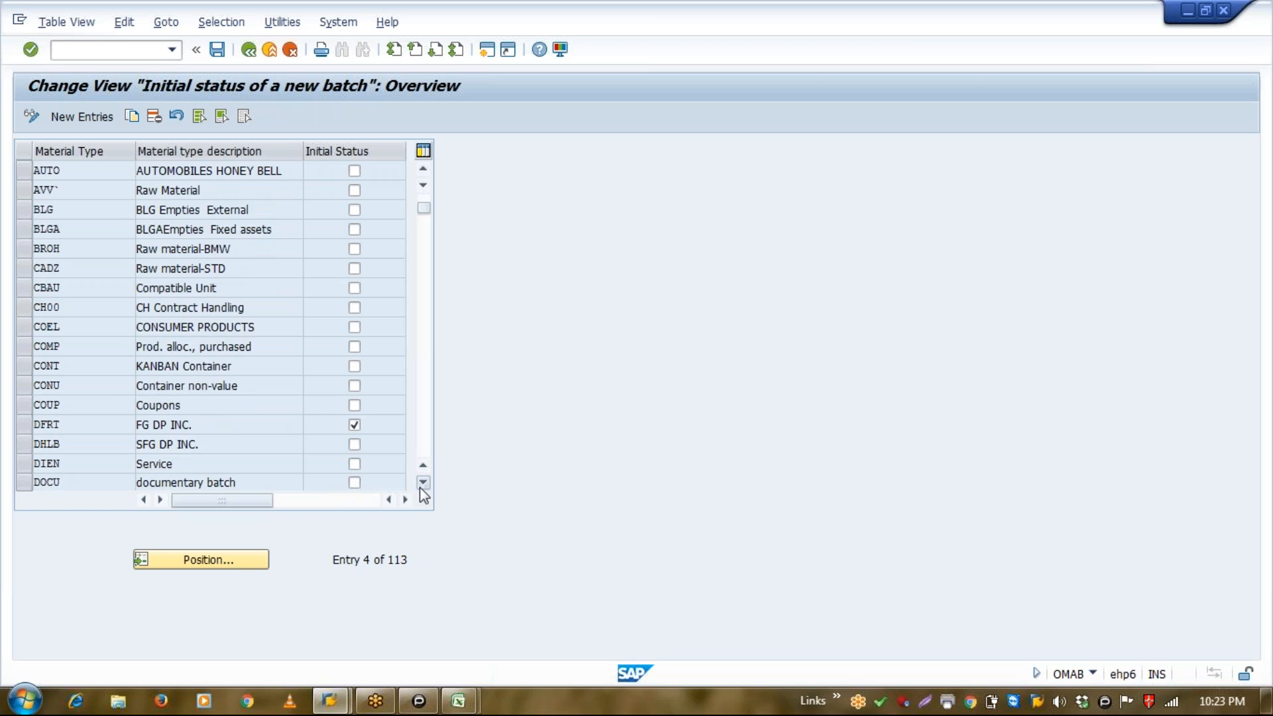
pyautogui.click(423, 482)
pyautogui.click(423, 483)
pyautogui.click(423, 483)
pyautogui.click(423, 483)
pyautogui.click(423, 483)
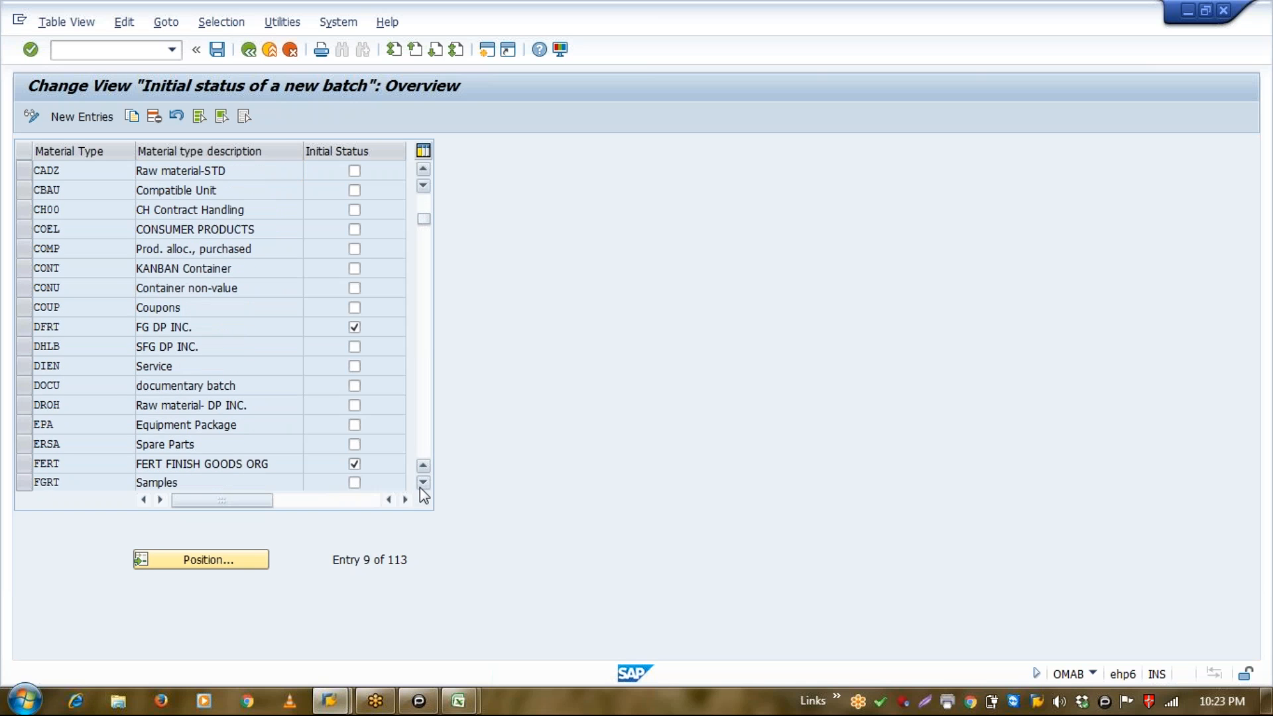
pyautogui.click(423, 483)
pyautogui.click(423, 482)
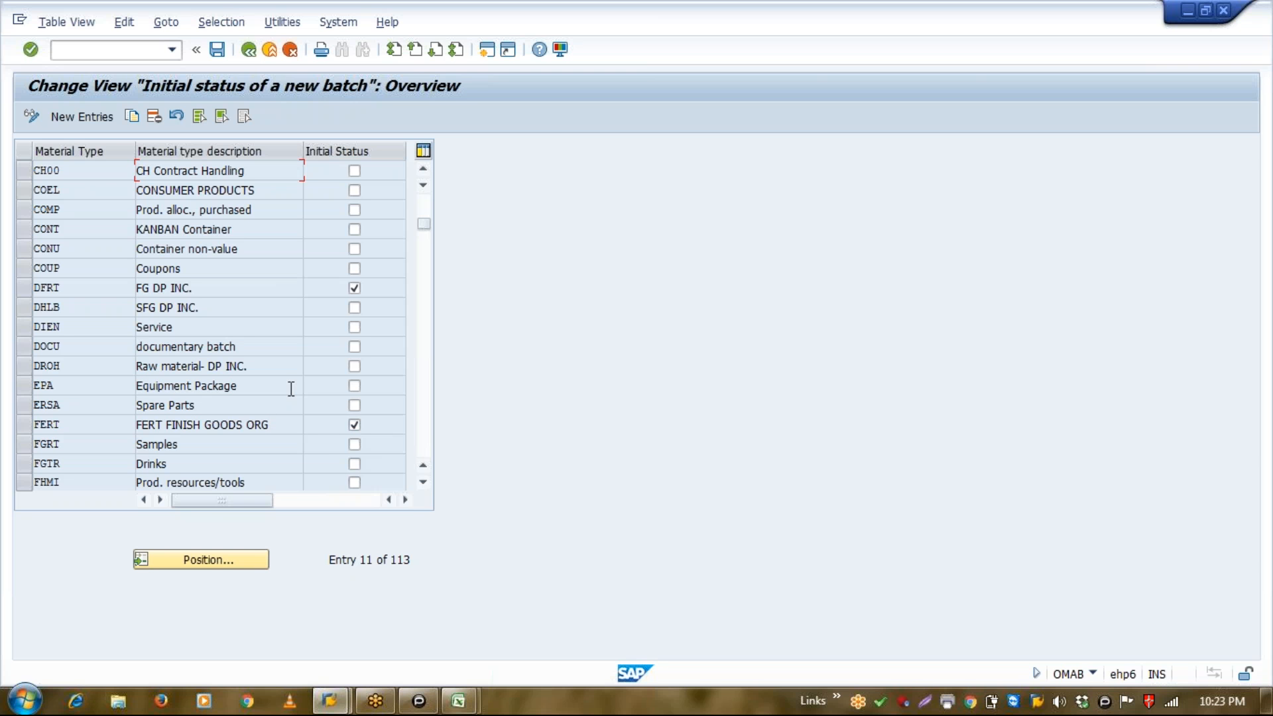
pyautogui.press('pagedown')
pyautogui.press('pagedown')
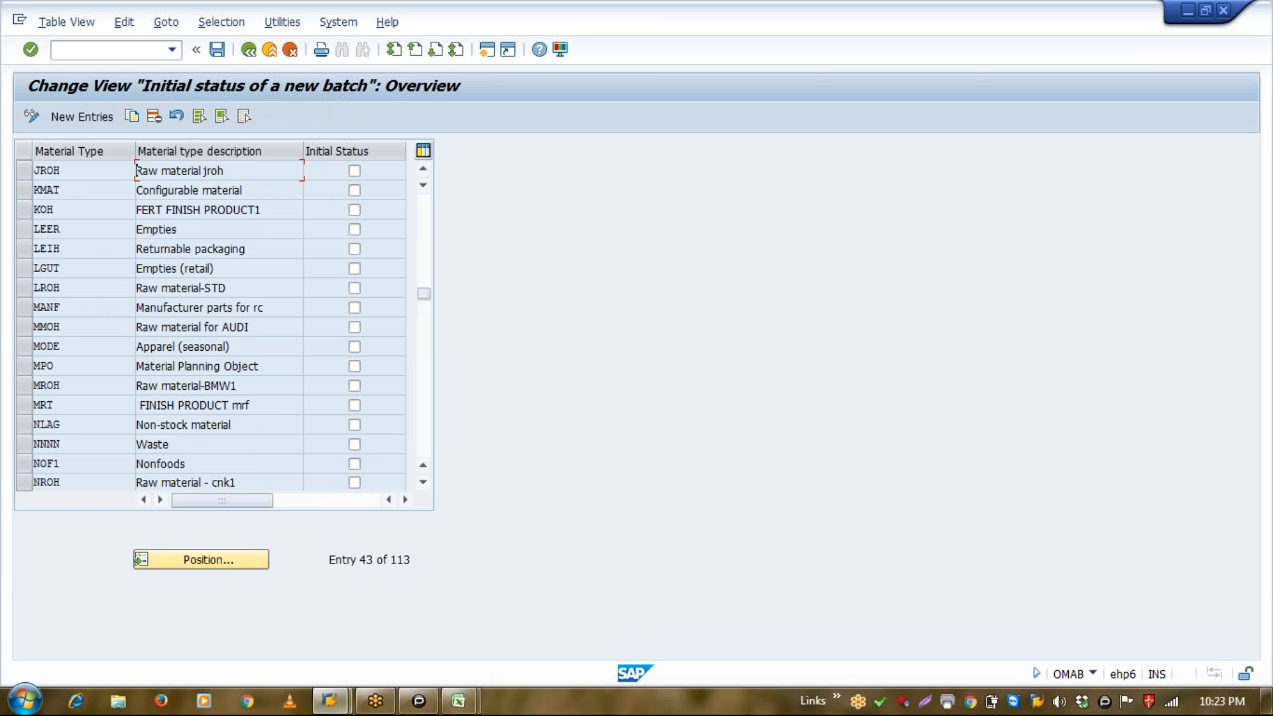
pyautogui.press('pagedown')
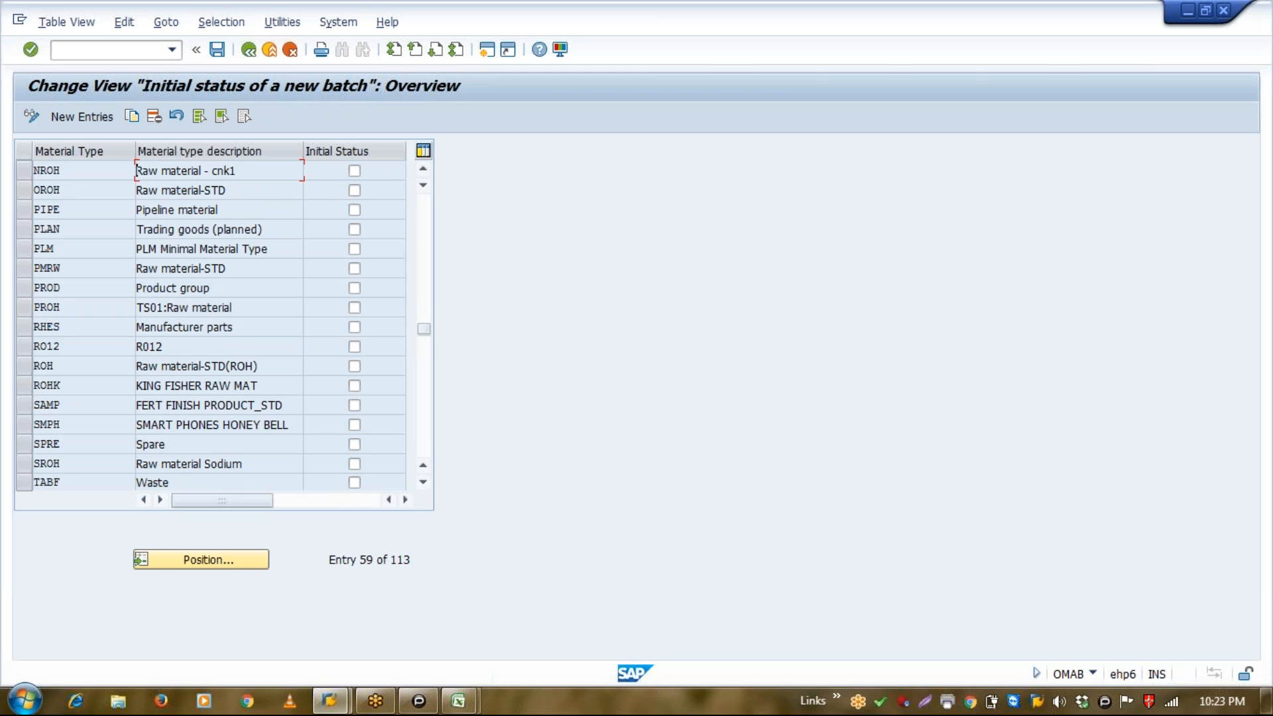
pyautogui.click(354, 367)
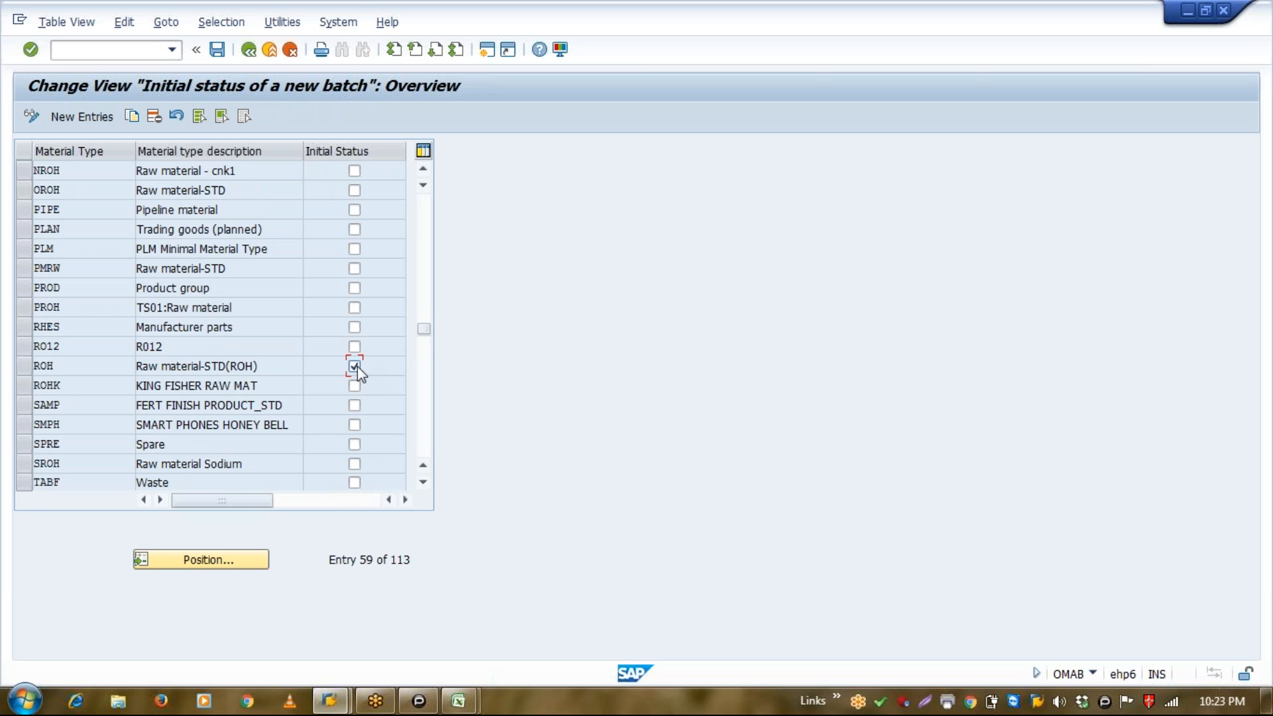
pyautogui.click(220, 57)
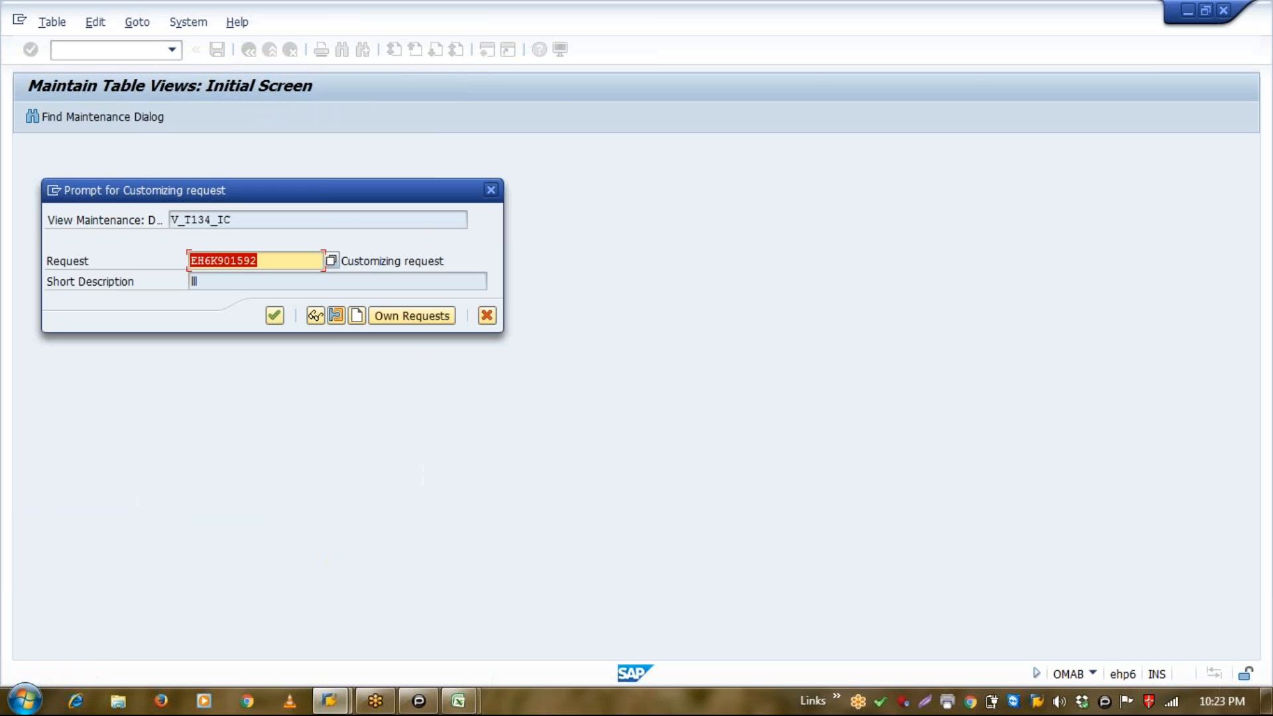
pyautogui.press('Return')
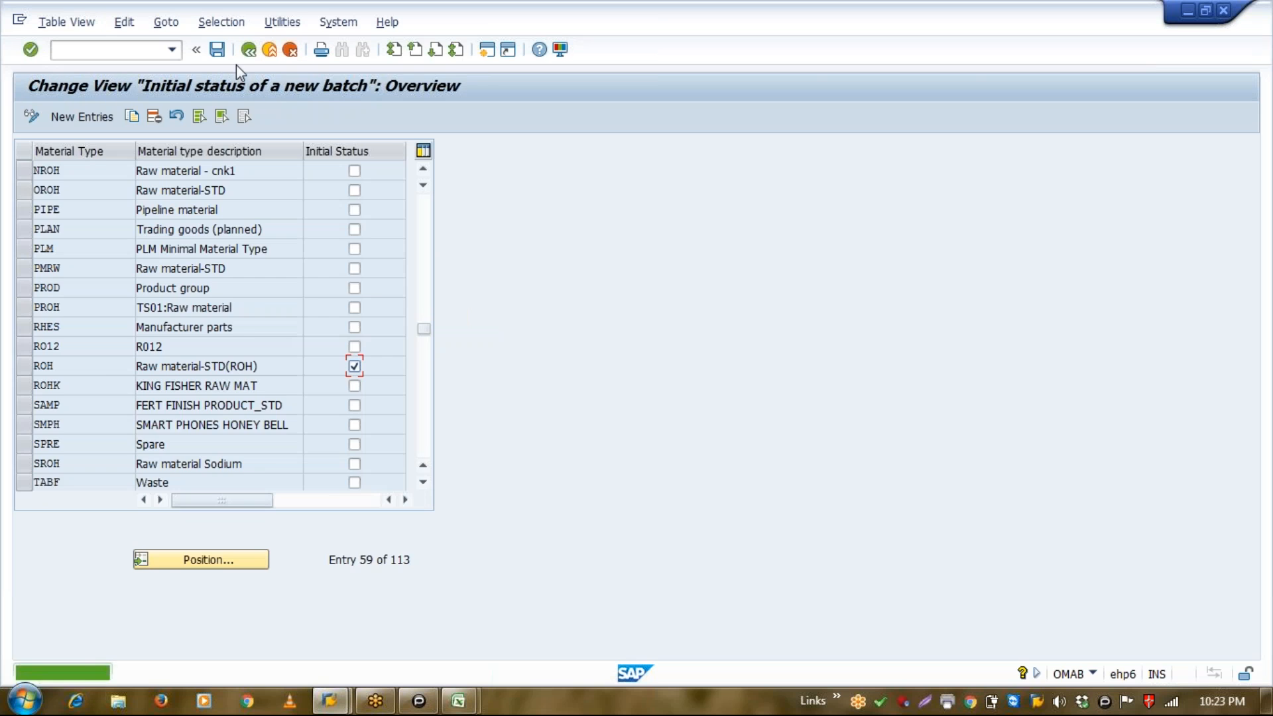
pyautogui.click(249, 50)
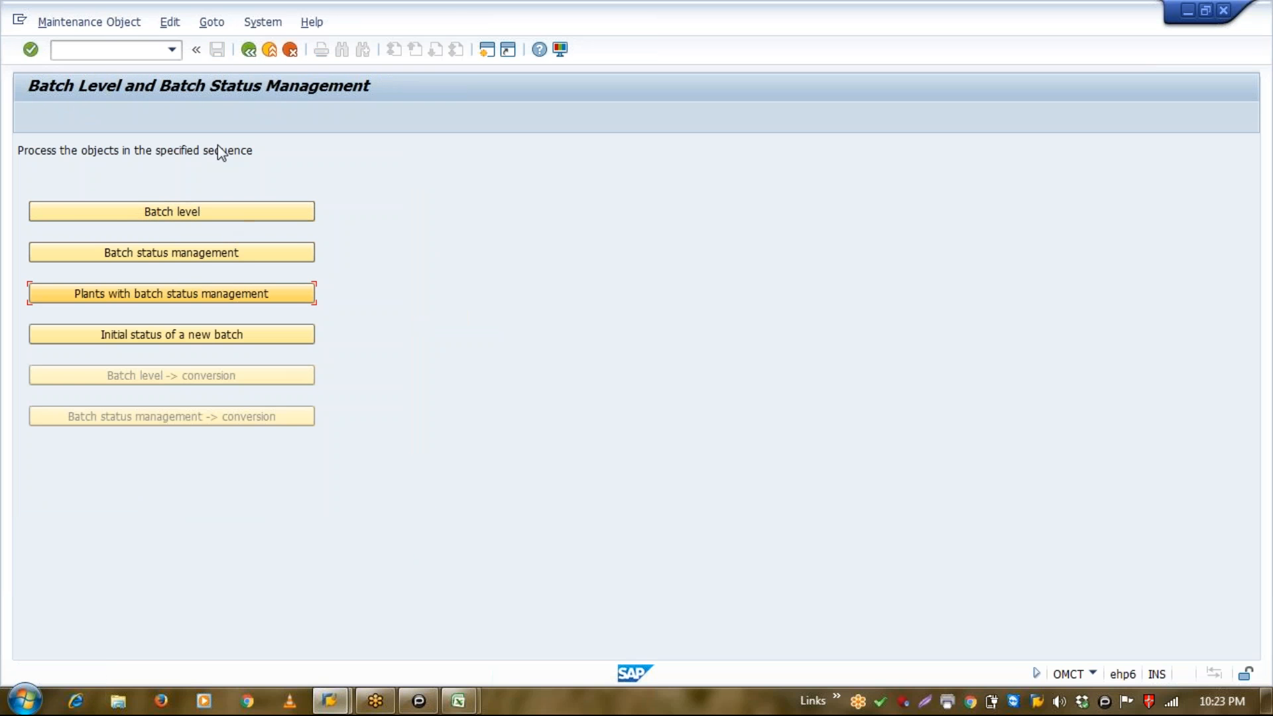
pyautogui.click(250, 52)
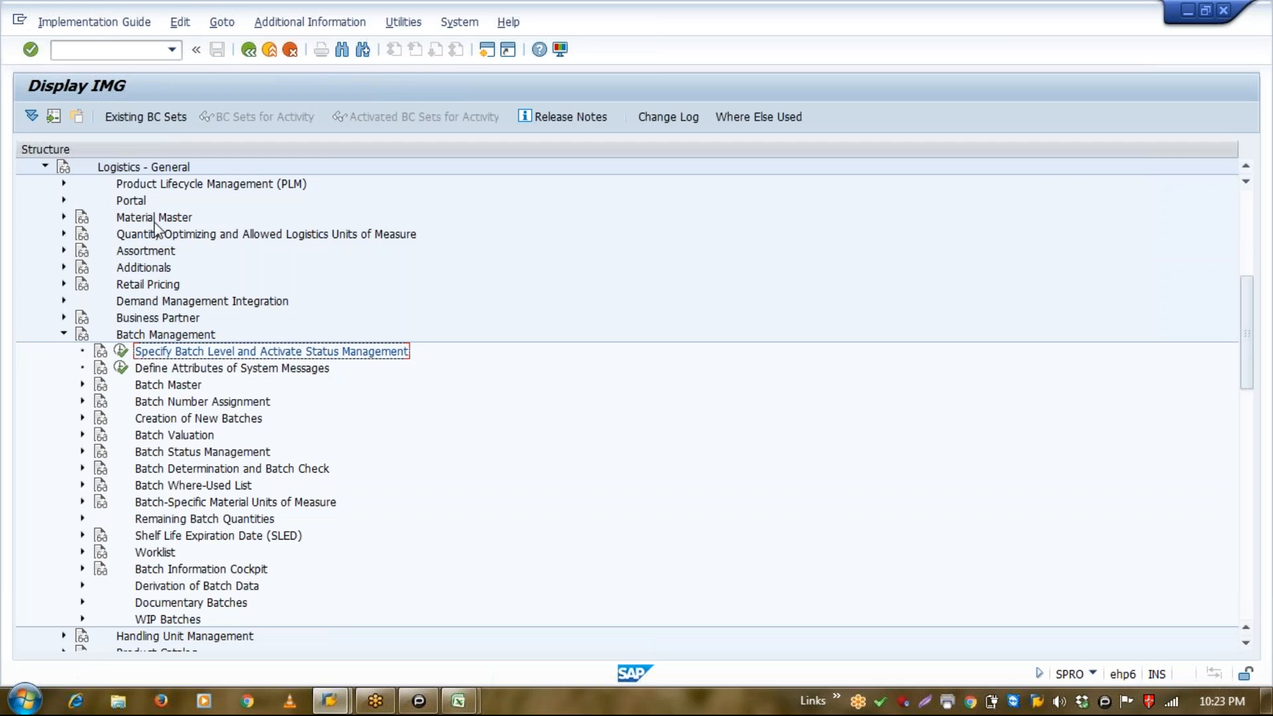
# Under Batch Master field selection, review the field group assignments and the field selection control of the batch transactions.
pyautogui.click(83, 385)
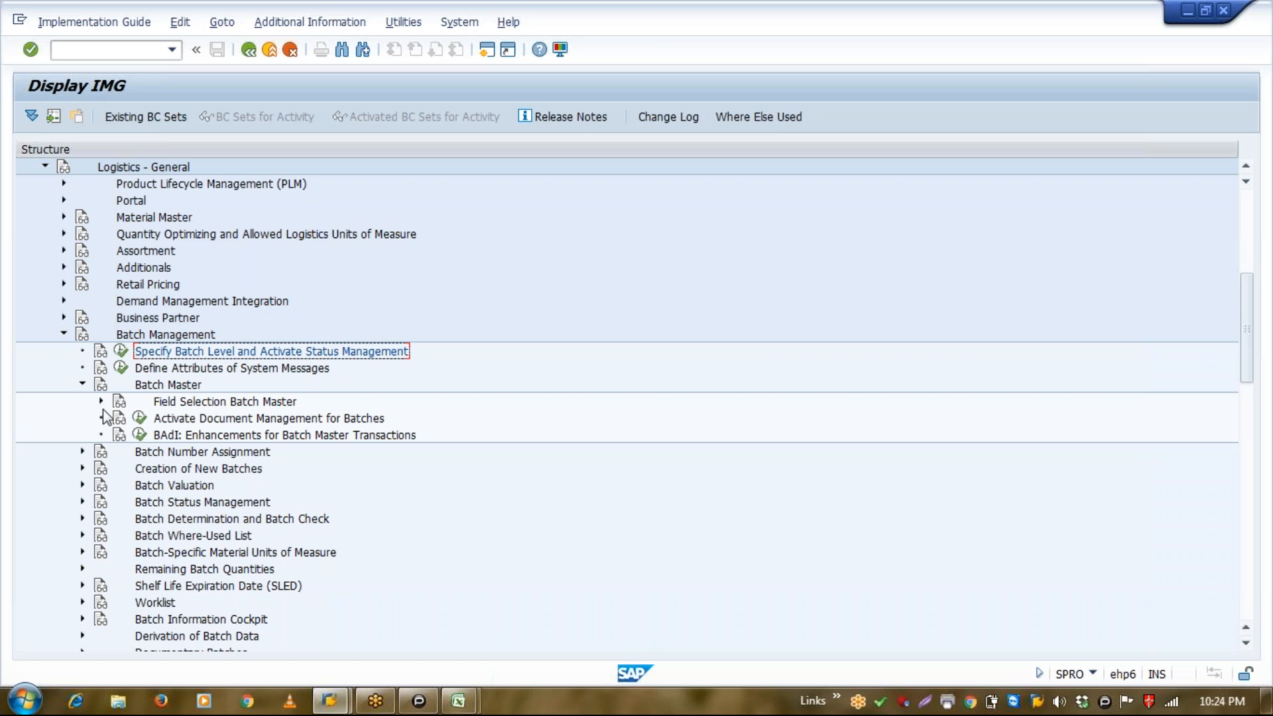
pyautogui.click(102, 402)
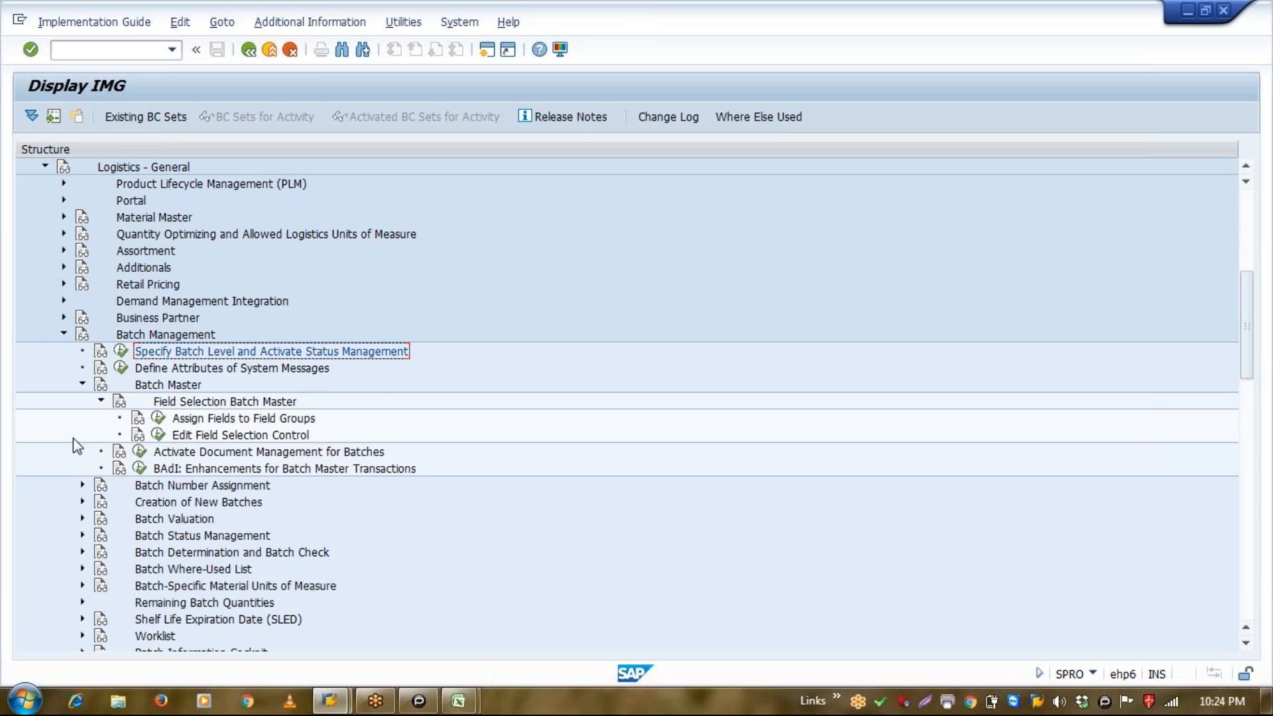
pyautogui.click(158, 418)
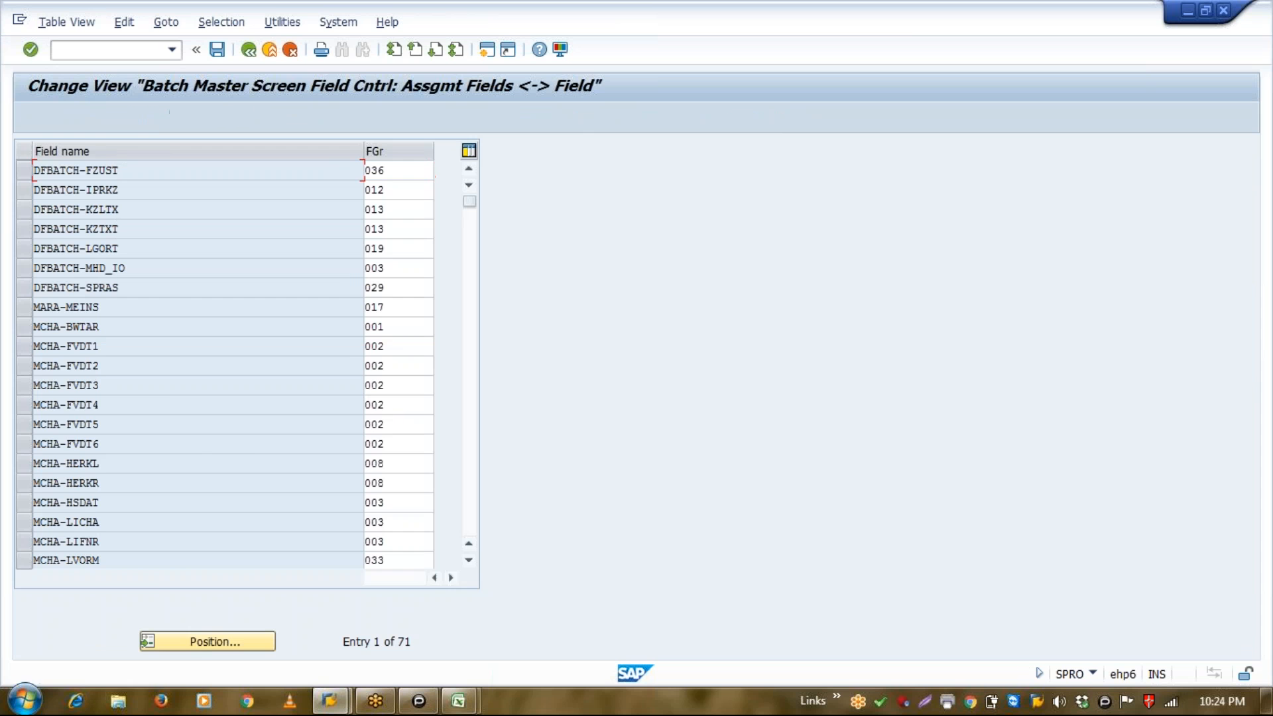
pyautogui.click(250, 50)
pyautogui.click(251, 51)
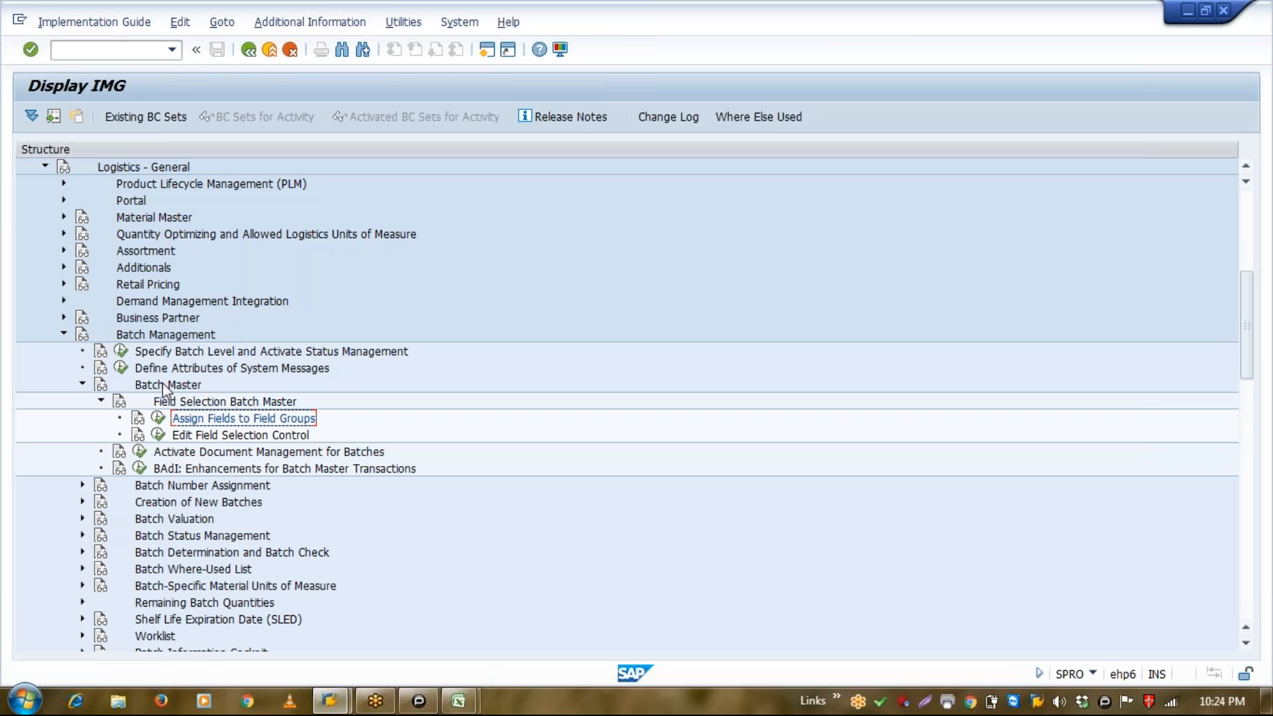
pyautogui.click(158, 434)
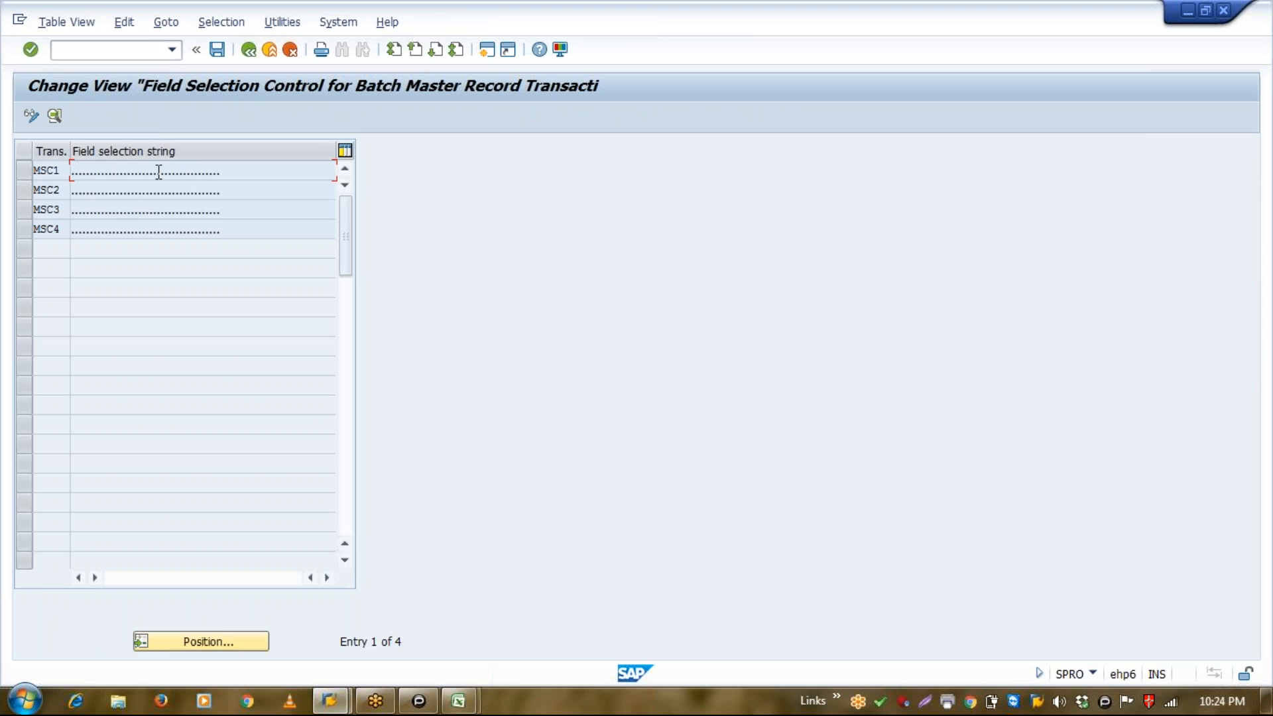
pyautogui.click(248, 53)
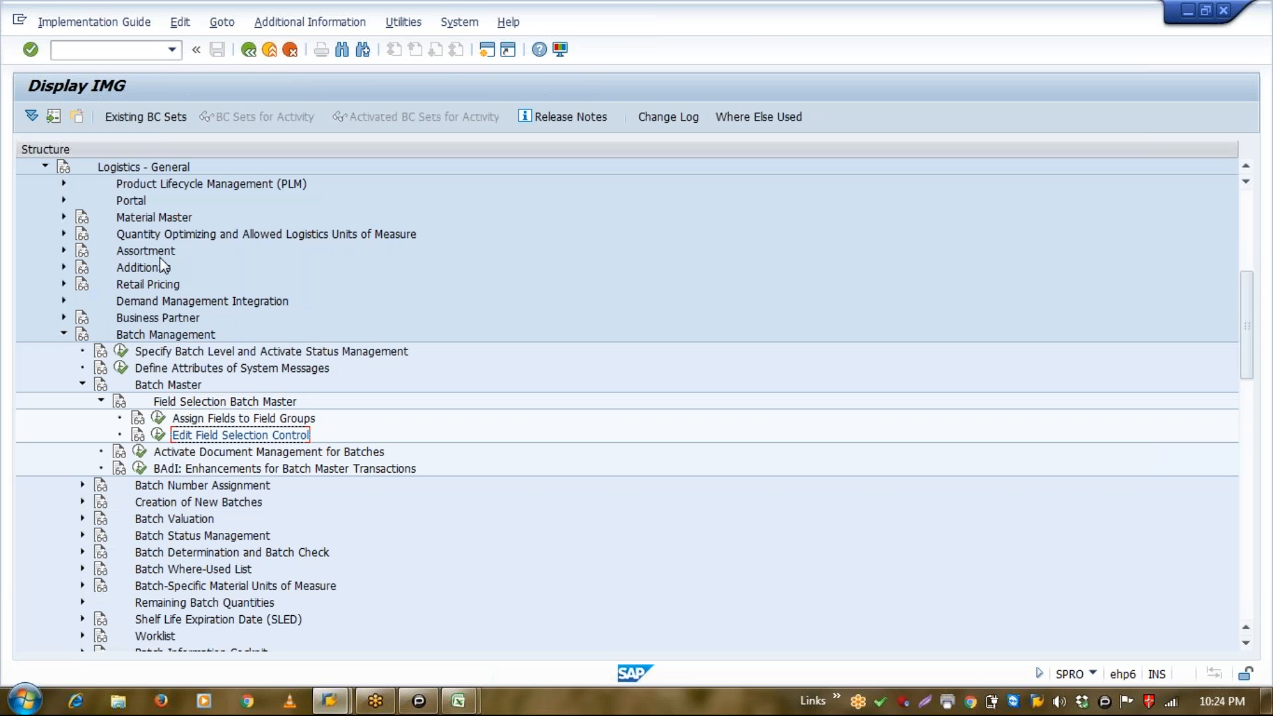
# Reopen Assign Fields to Field Groups, examine DFBATCH-FZUST, MCHA-BWTAR and MCHA-FVDT1, then return and collapse the field selection node.
pyautogui.click(158, 418)
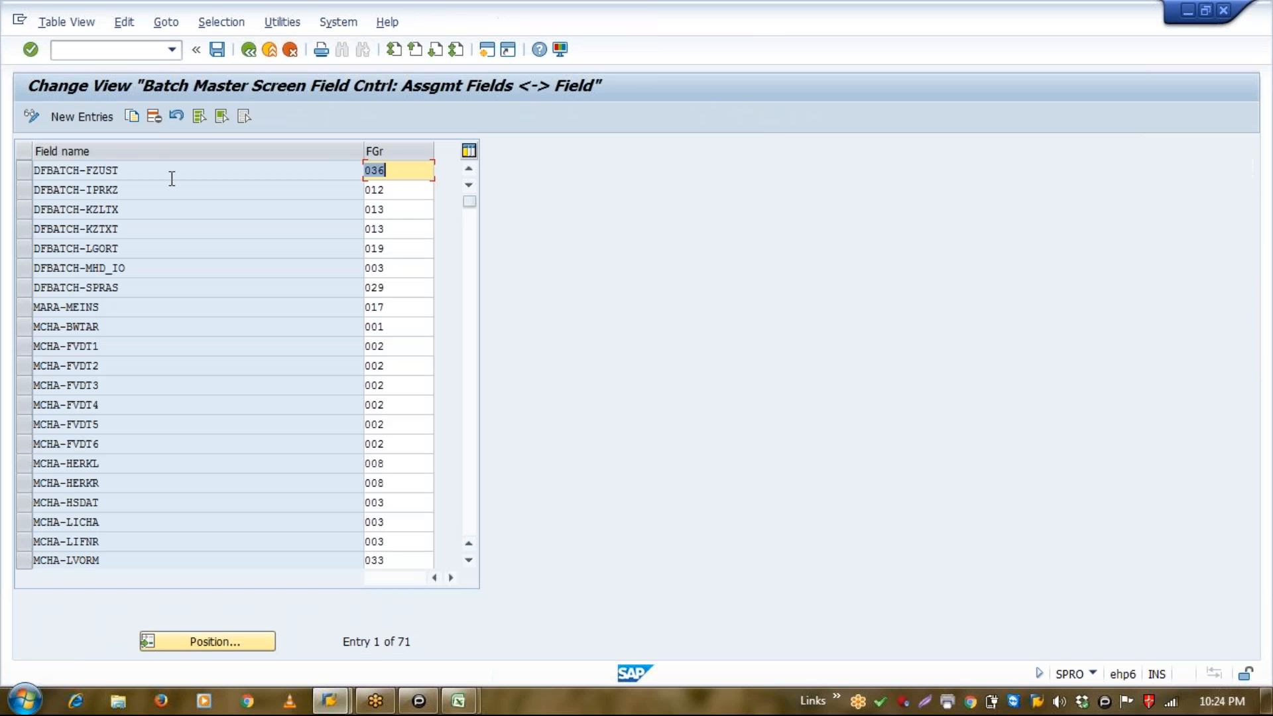
pyautogui.click(119, 171)
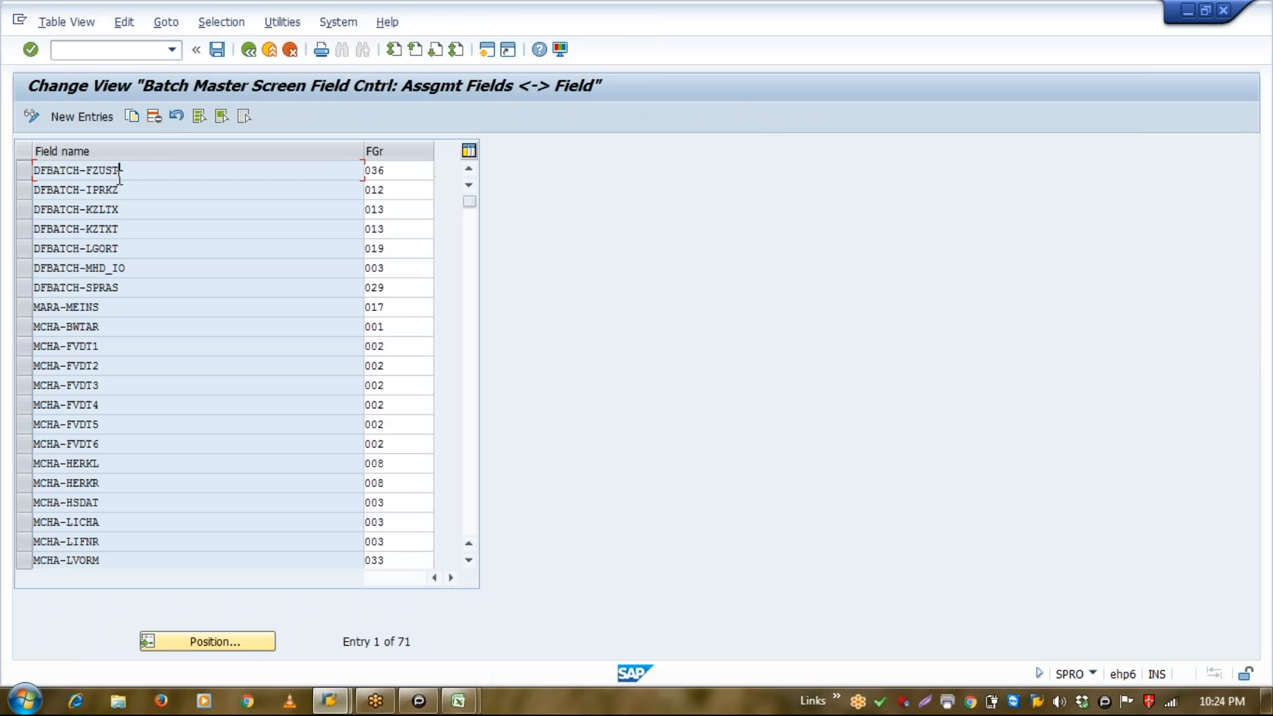
pyautogui.click(112, 329)
pyautogui.click(110, 348)
pyautogui.click(250, 54)
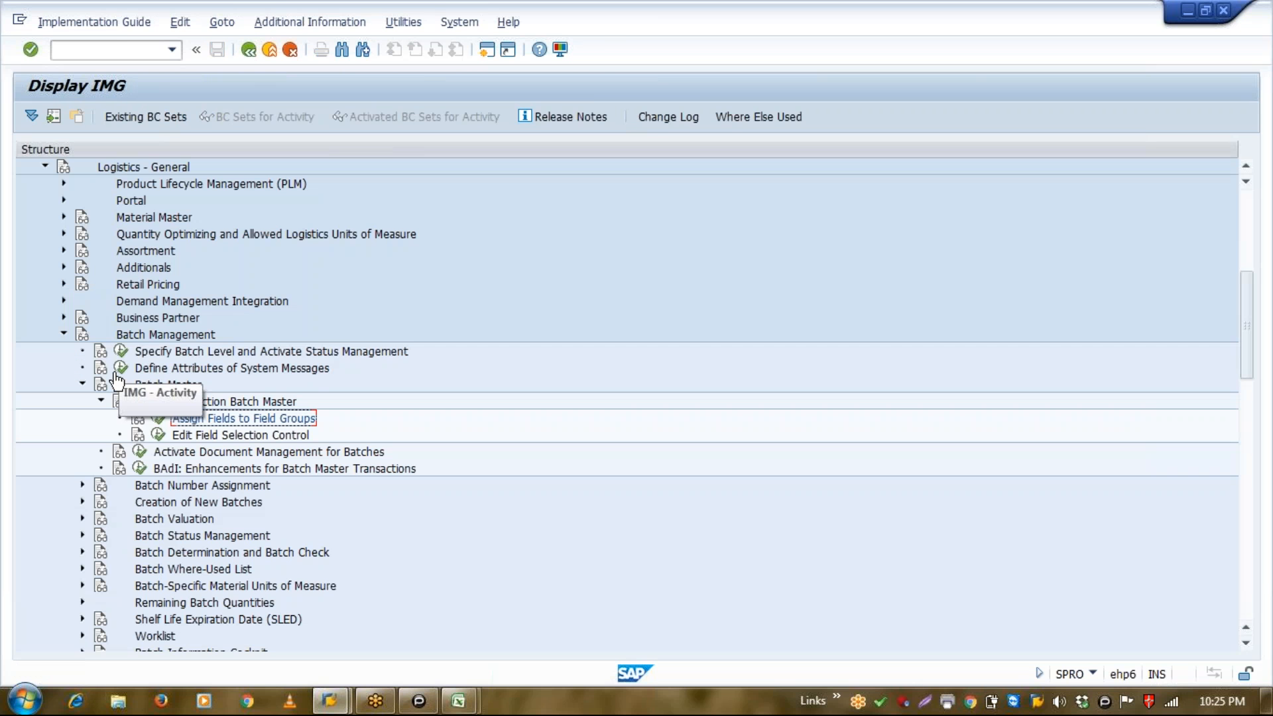
pyautogui.click(103, 401)
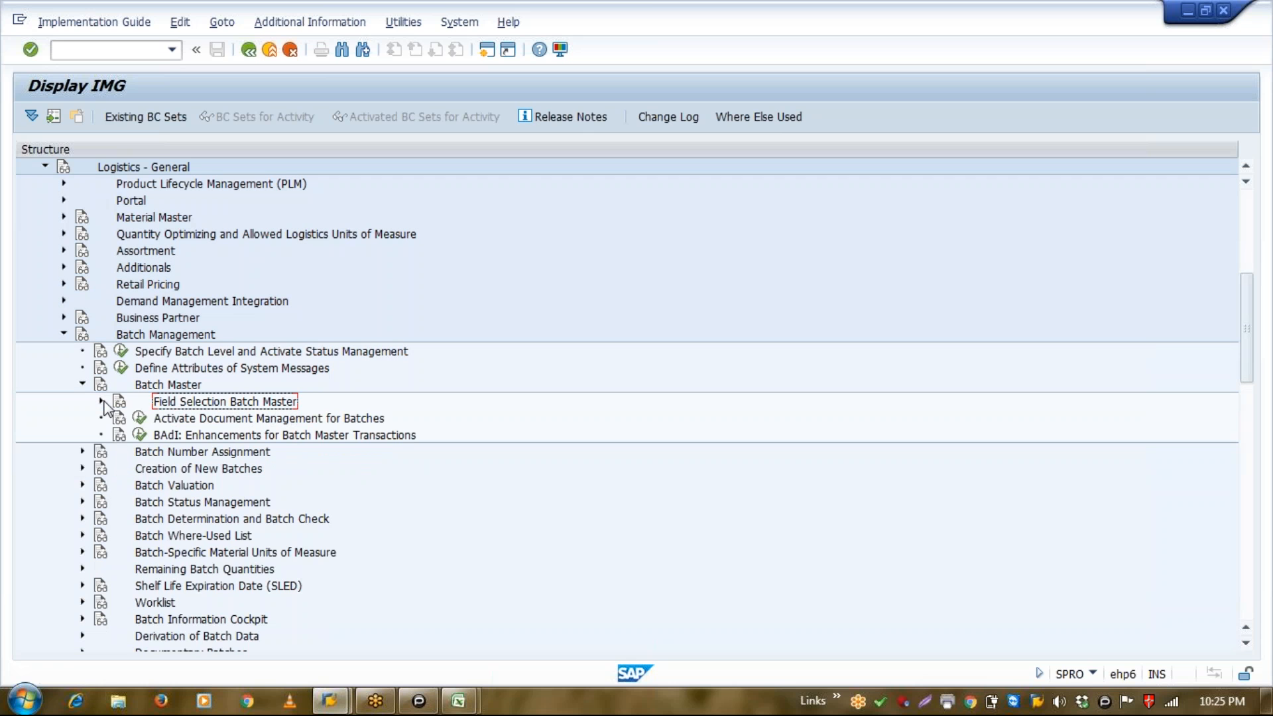
# Under Batch Number Assignment, open Activate Batch Number Assignment and save automatic numbering as Active.
pyautogui.click(83, 452)
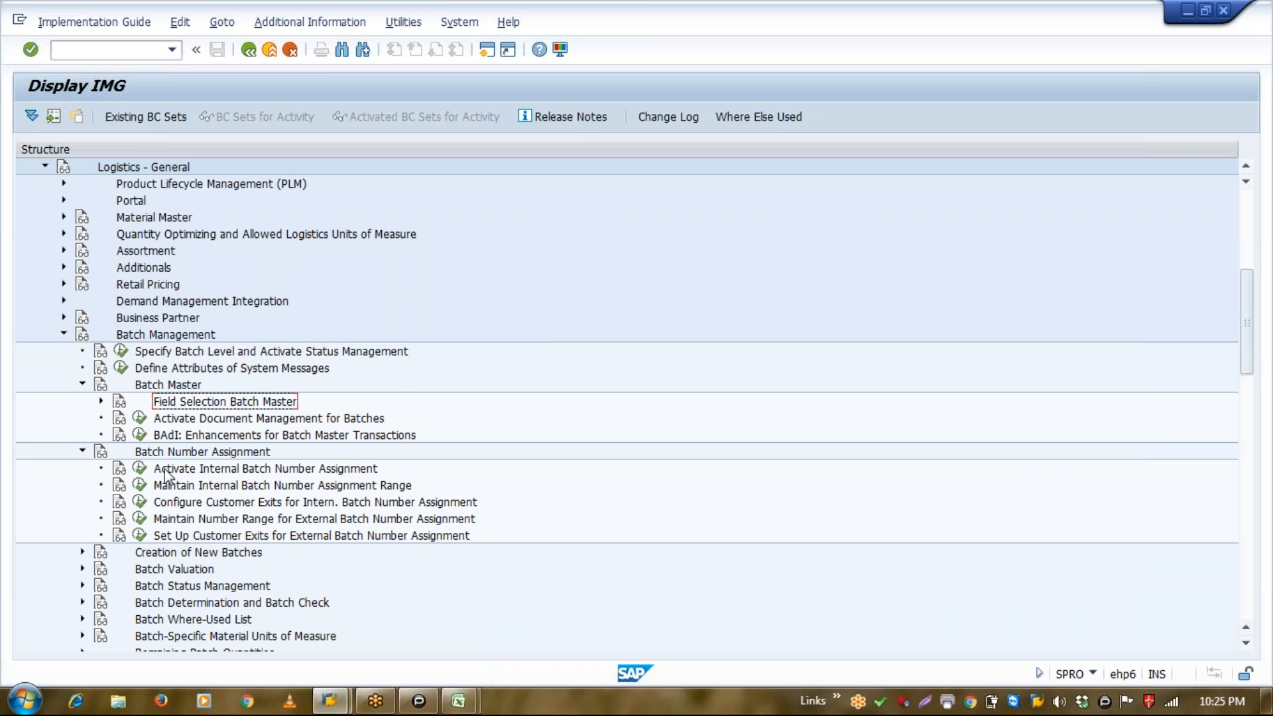
pyautogui.click(141, 472)
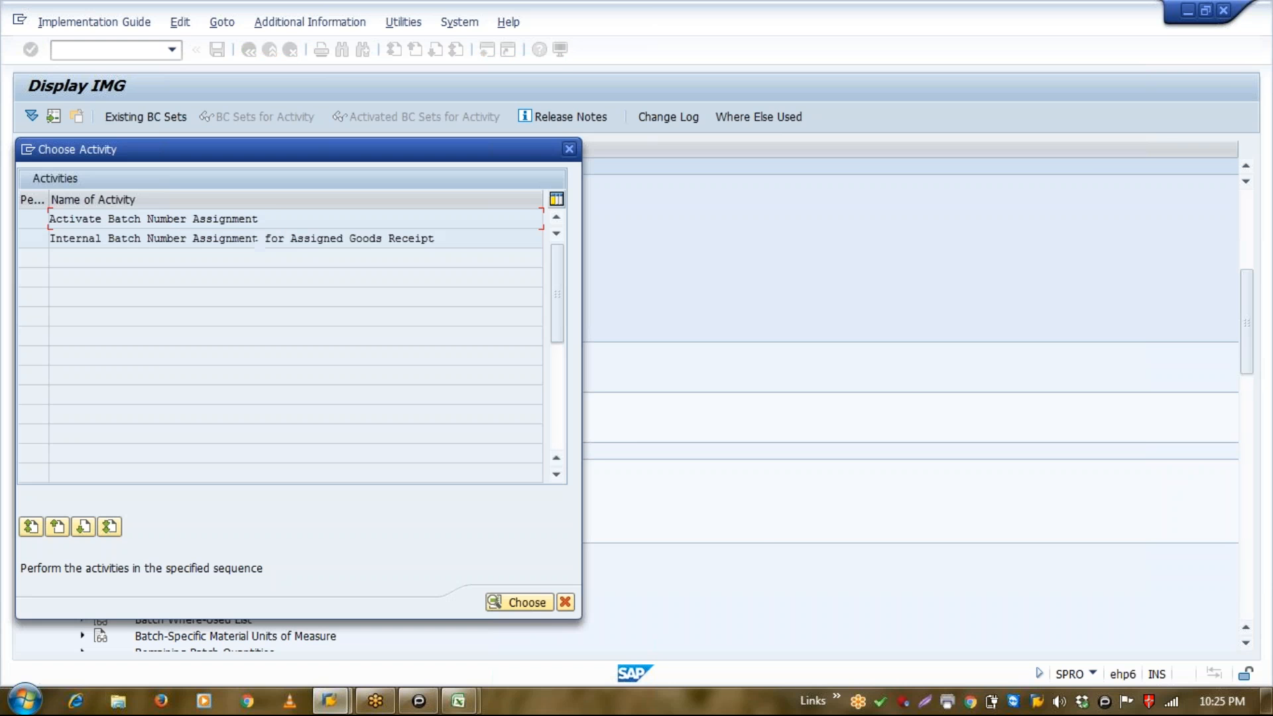
pyautogui.doubleClick(192, 219)
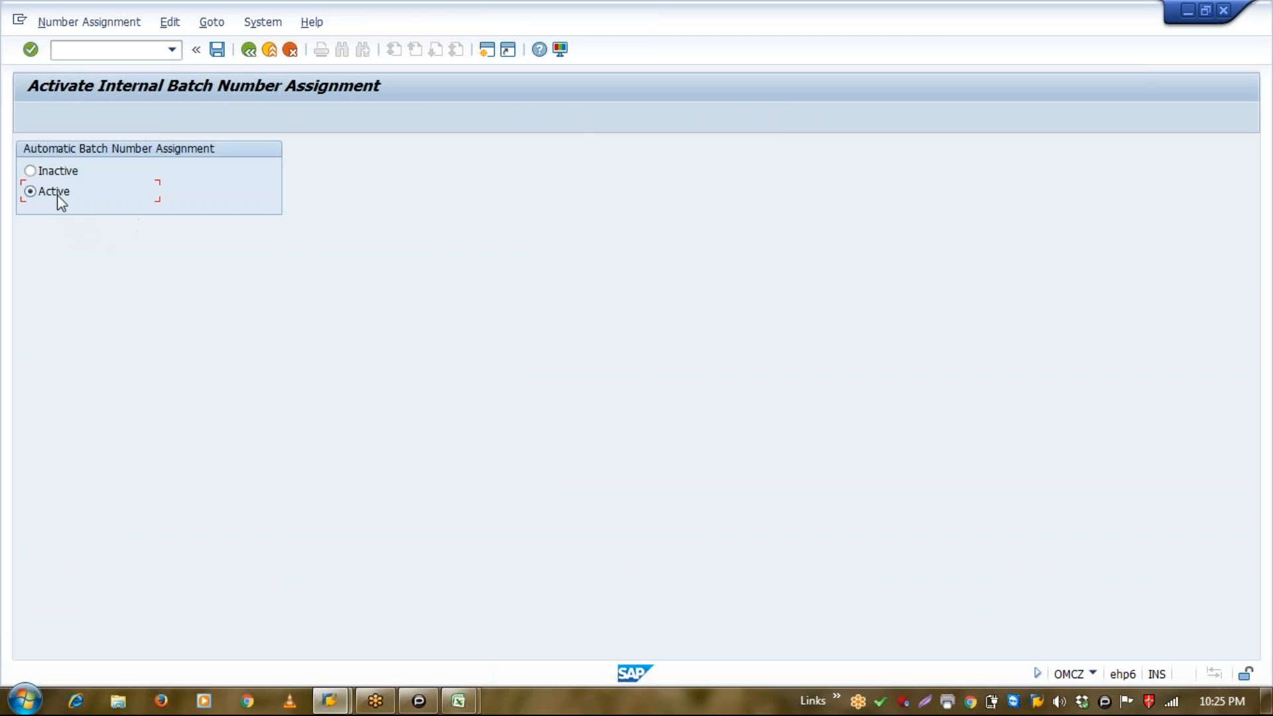
pyautogui.click(217, 52)
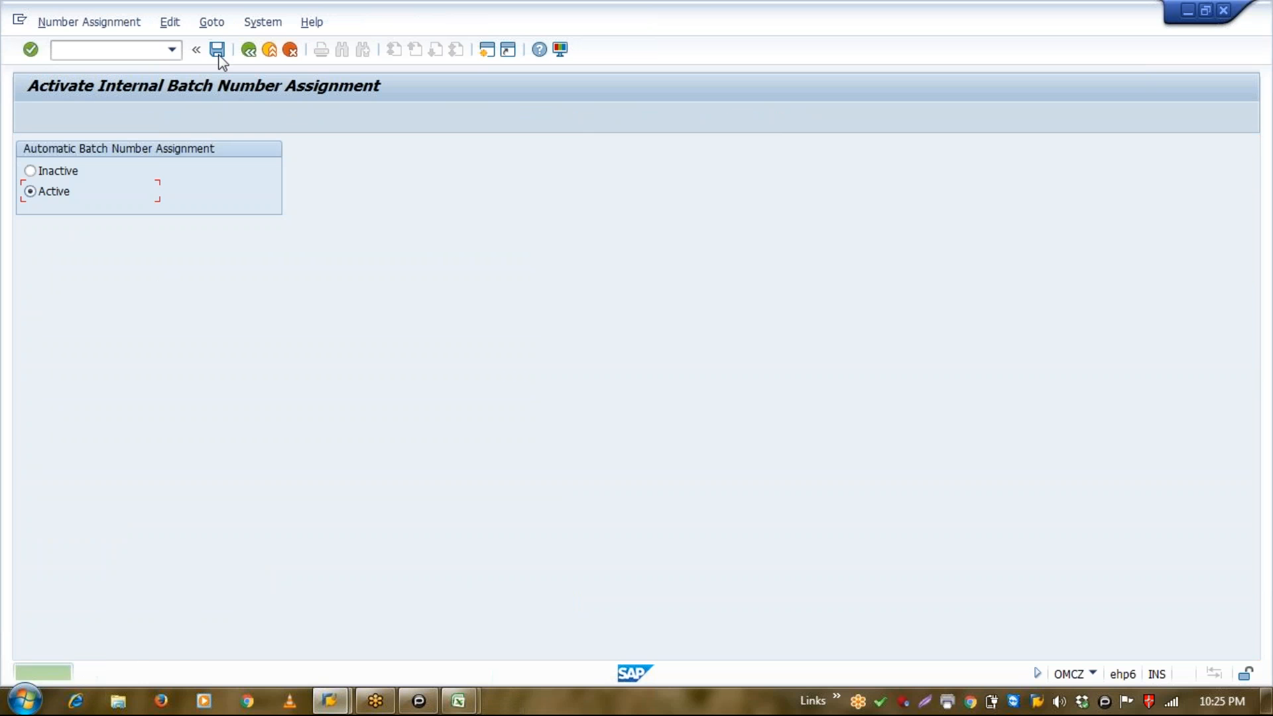
pyautogui.click(254, 57)
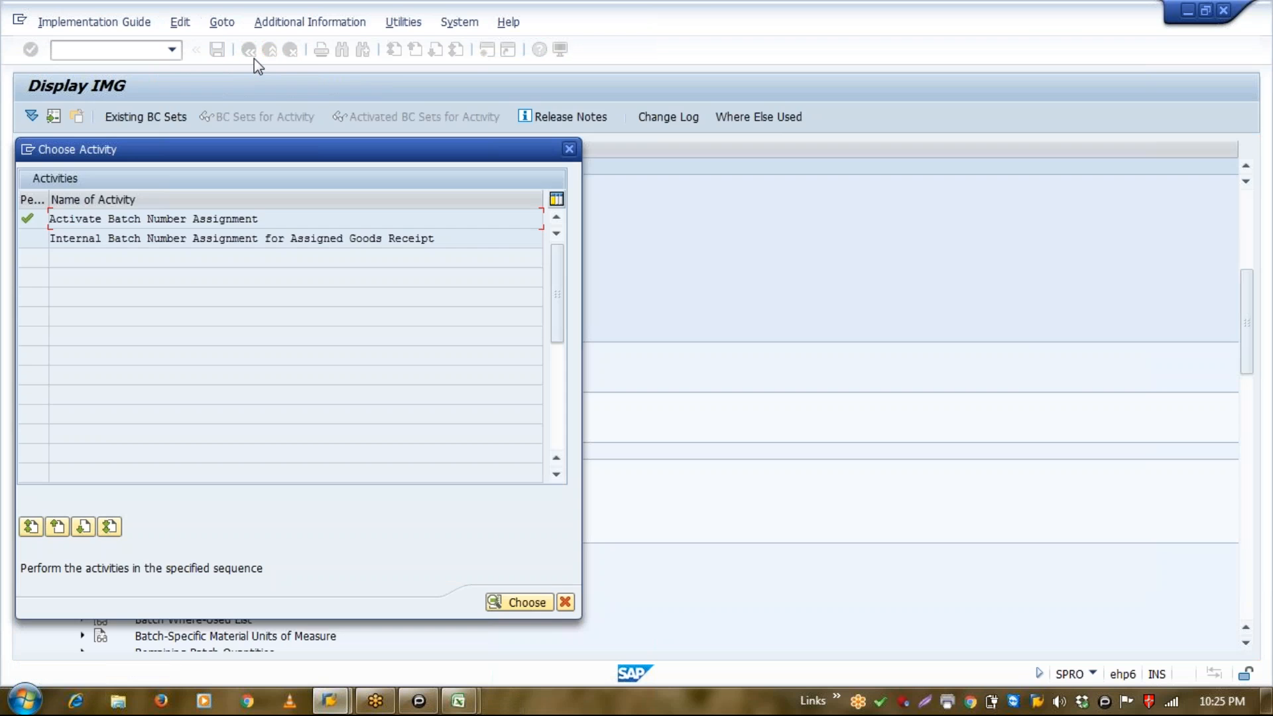
# Enable automatic batch numbering for assigned goods receipts in plant 1110, save it to the proposed customizing request, and close the activity list.
pyautogui.doubleClick(408, 237)
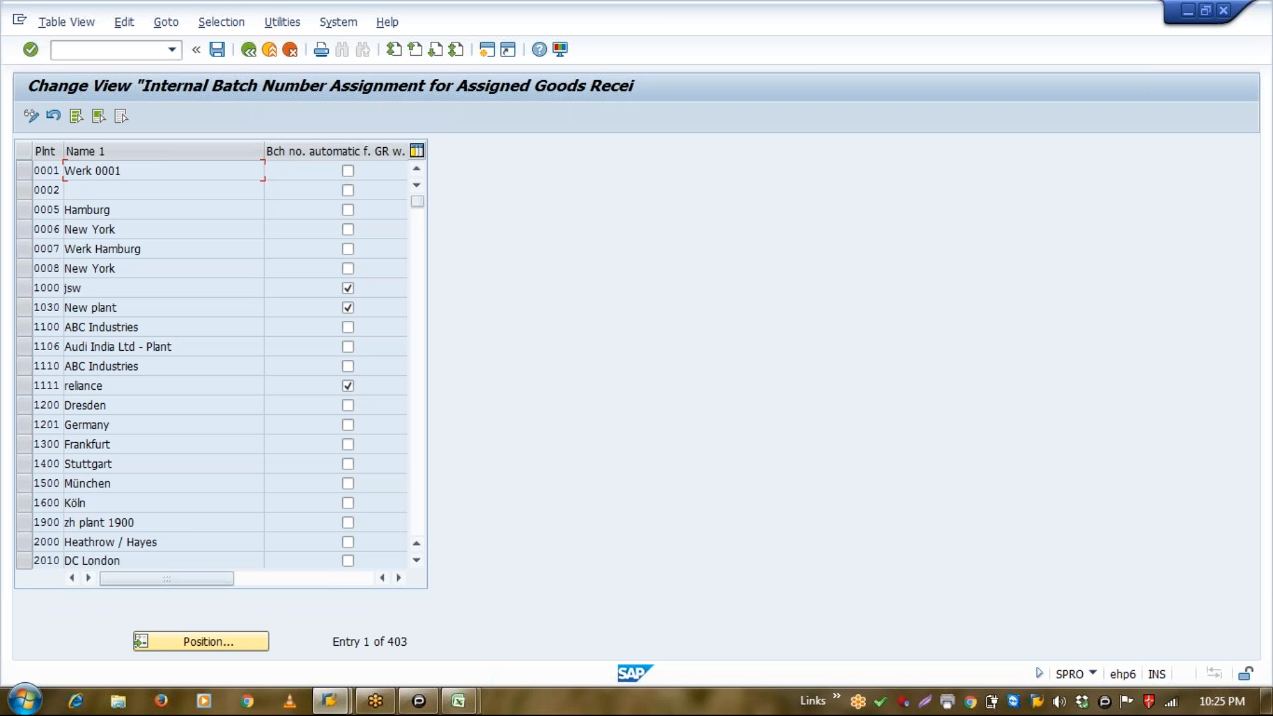
pyautogui.click(24, 365)
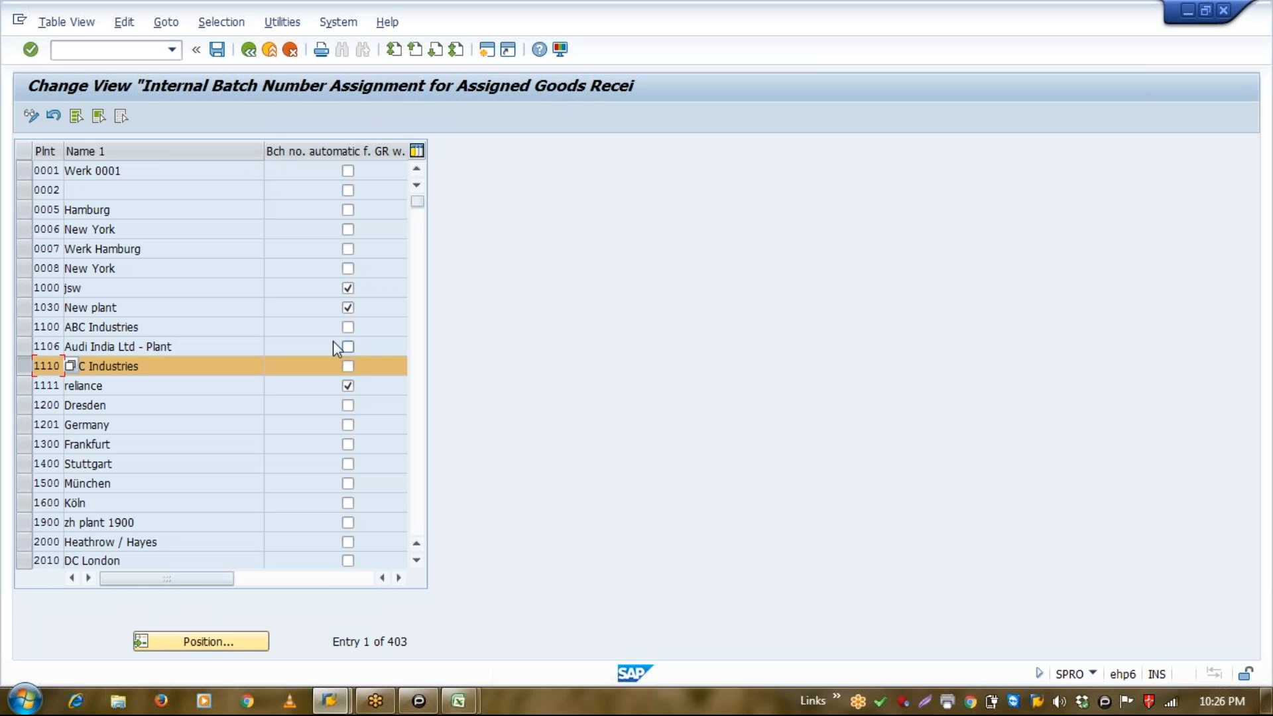
pyautogui.click(347, 366)
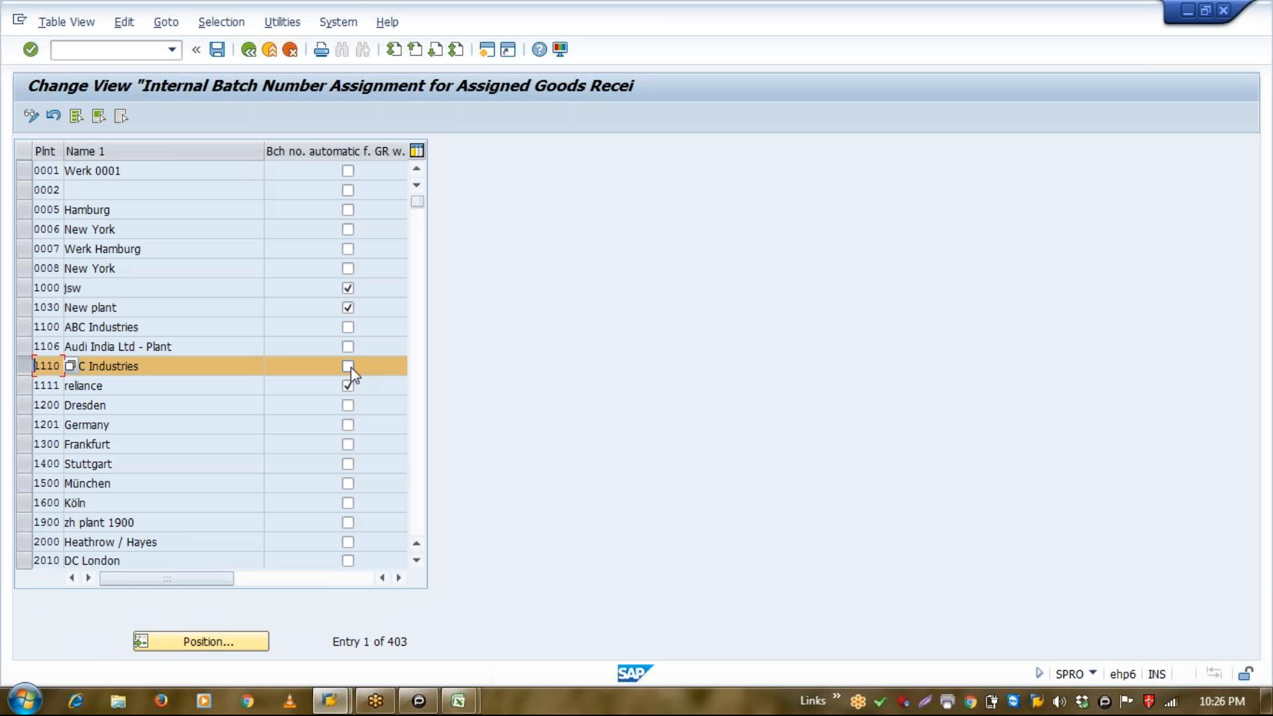
pyautogui.click(217, 49)
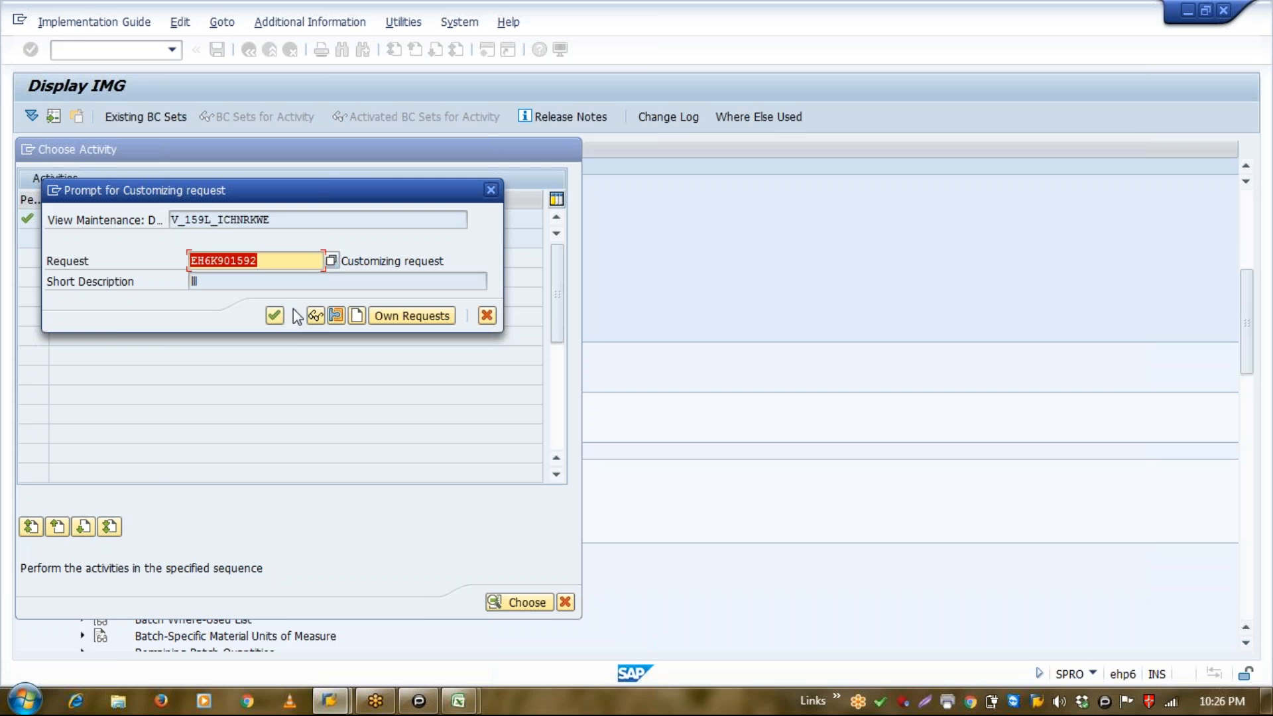
pyautogui.click(274, 315)
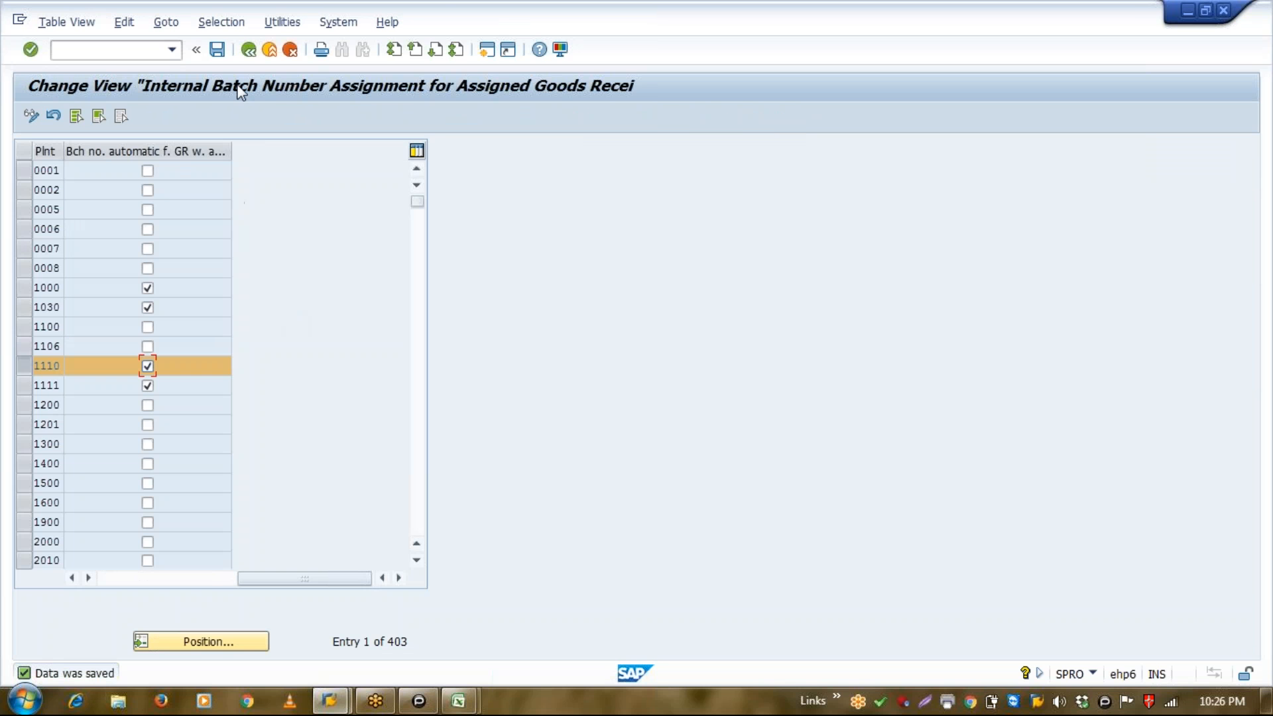
pyautogui.click(248, 49)
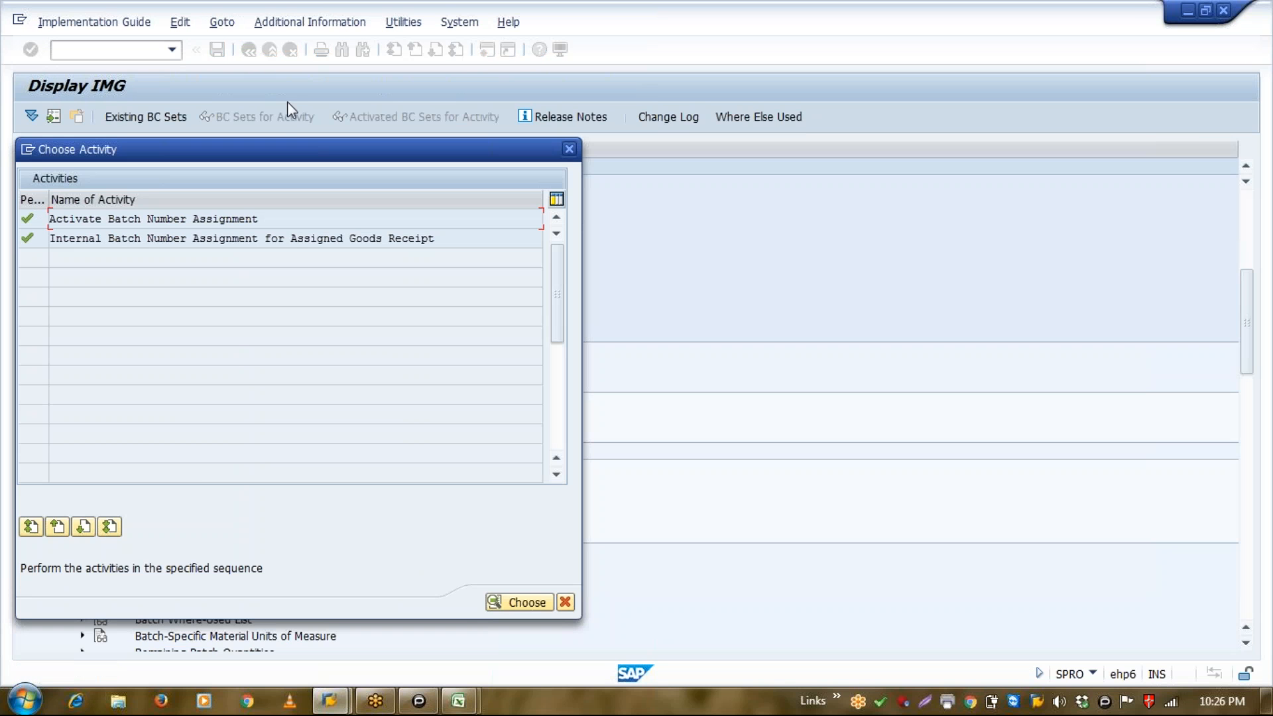
pyautogui.click(569, 149)
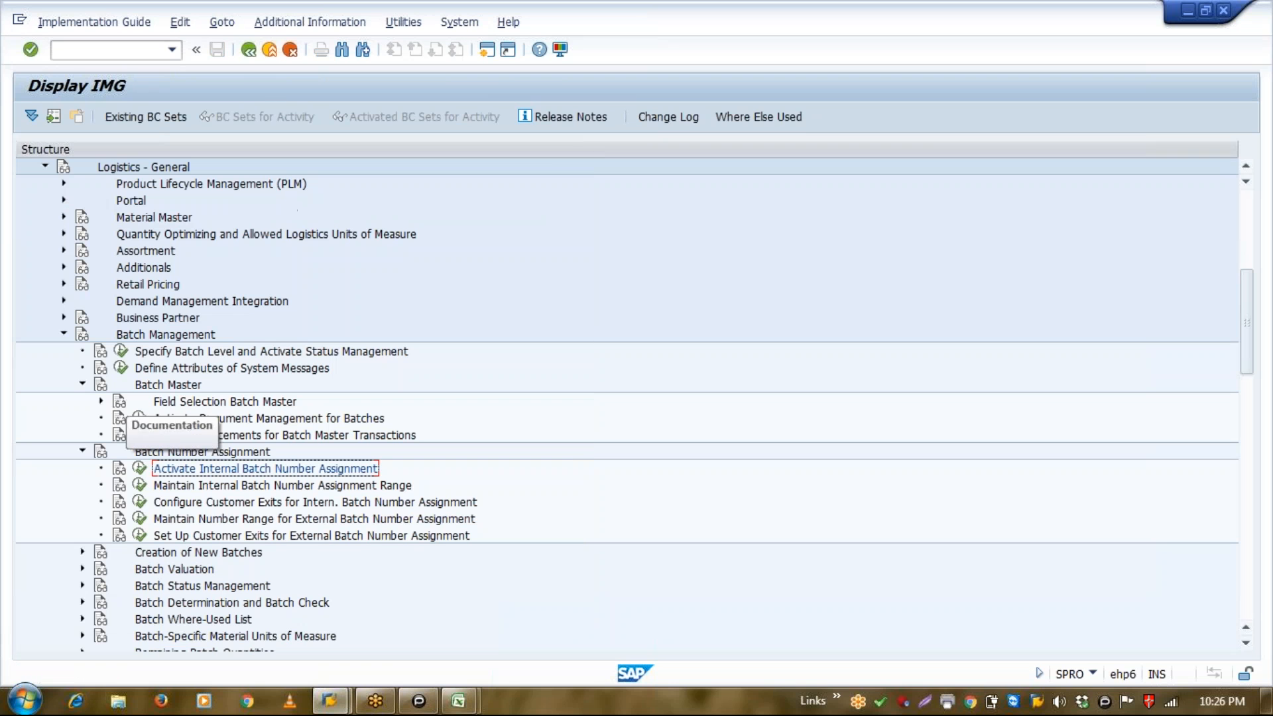
# Open Maintain Internal Batch Number Assignment Range, display object BATCH_CLT, and examine its number length domain, warning percentage and buffering options.
pyautogui.click(140, 489)
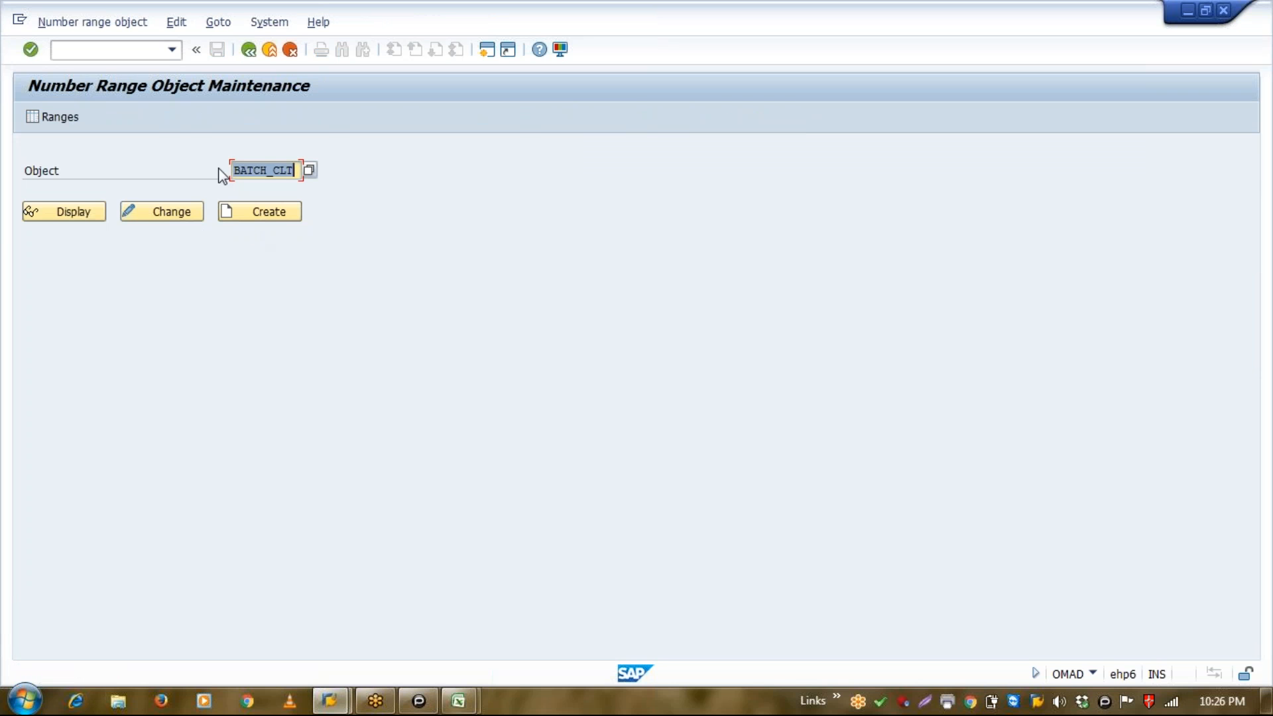
pyautogui.click(298, 172)
pyautogui.click(86, 216)
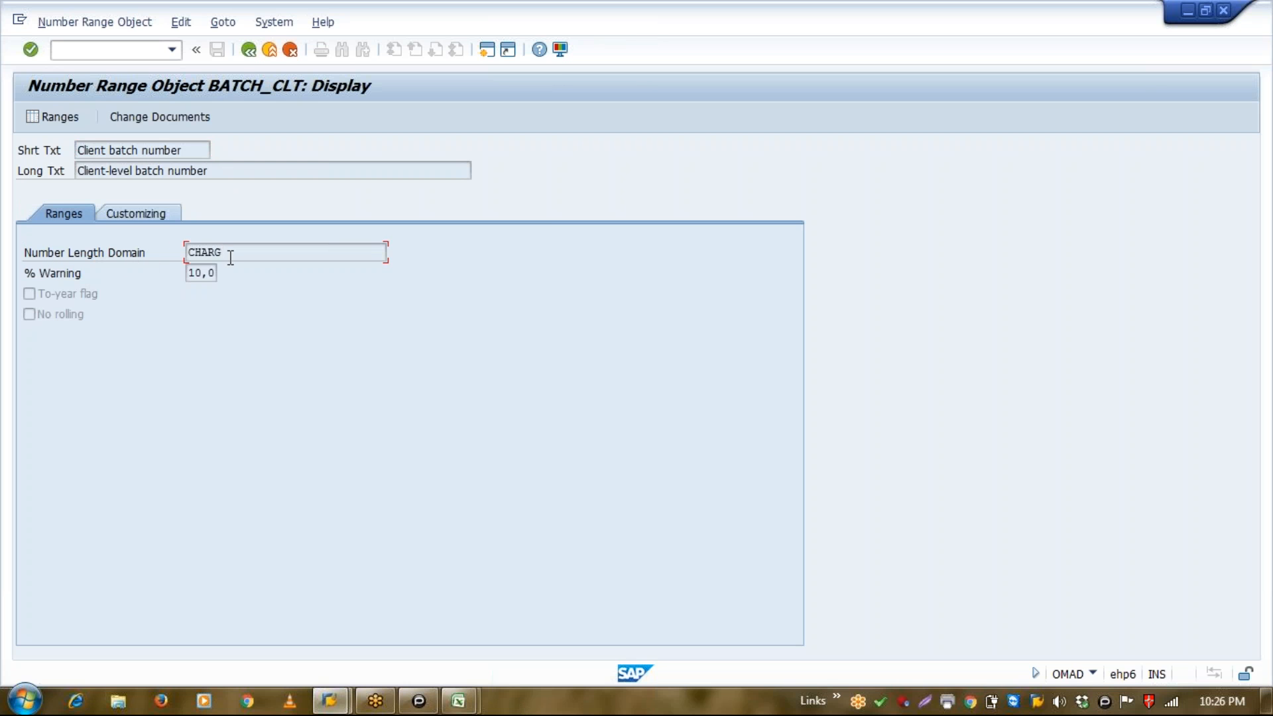
pyautogui.click(209, 270)
pyautogui.click(141, 211)
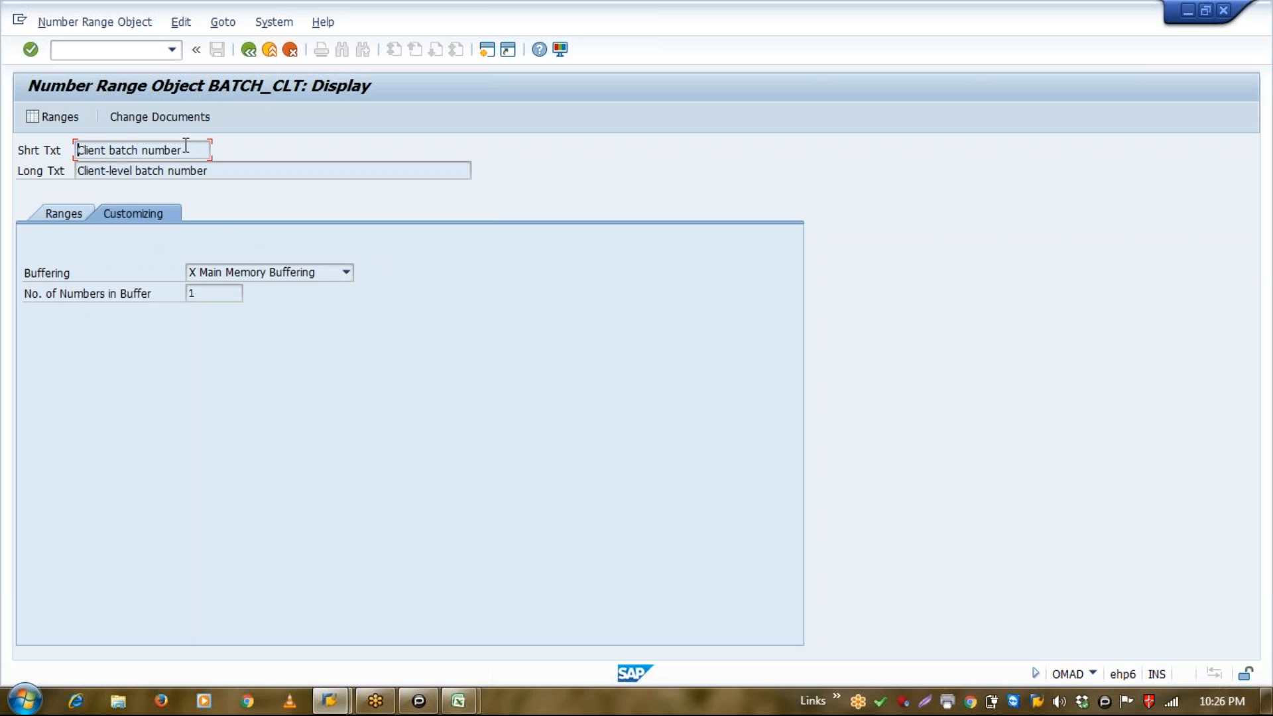
pyautogui.click(237, 271)
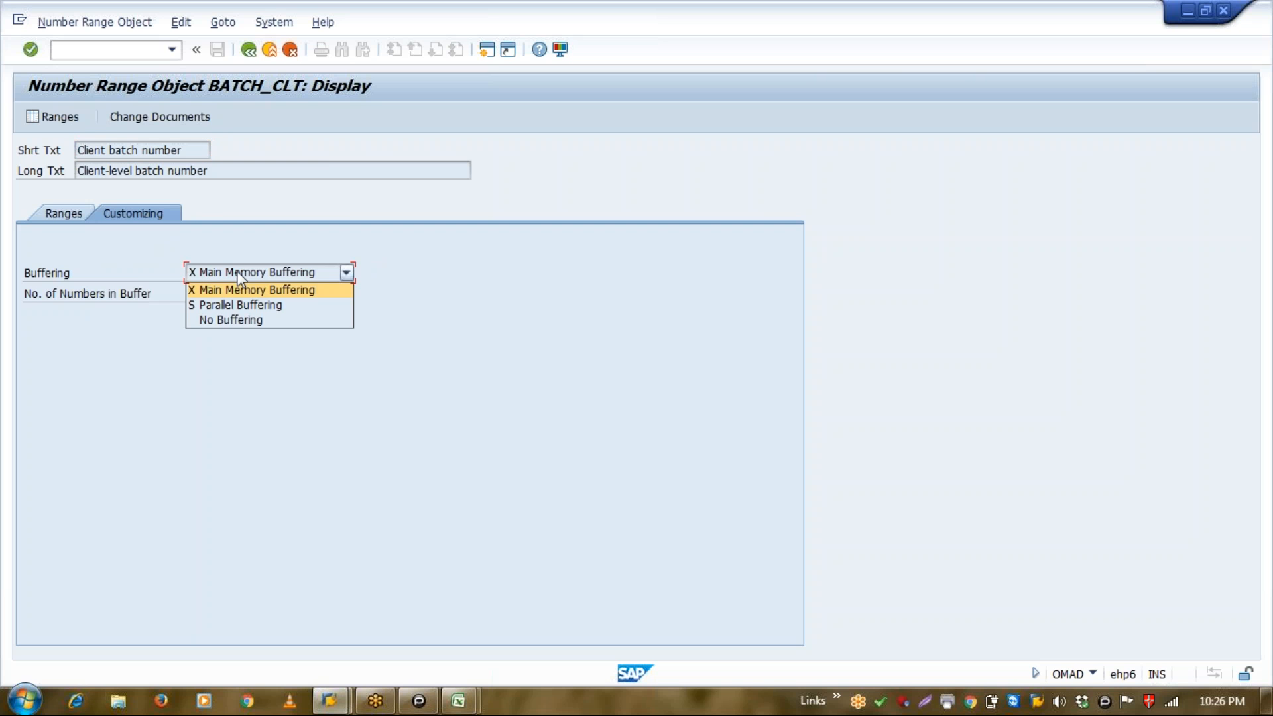
pyautogui.click(237, 270)
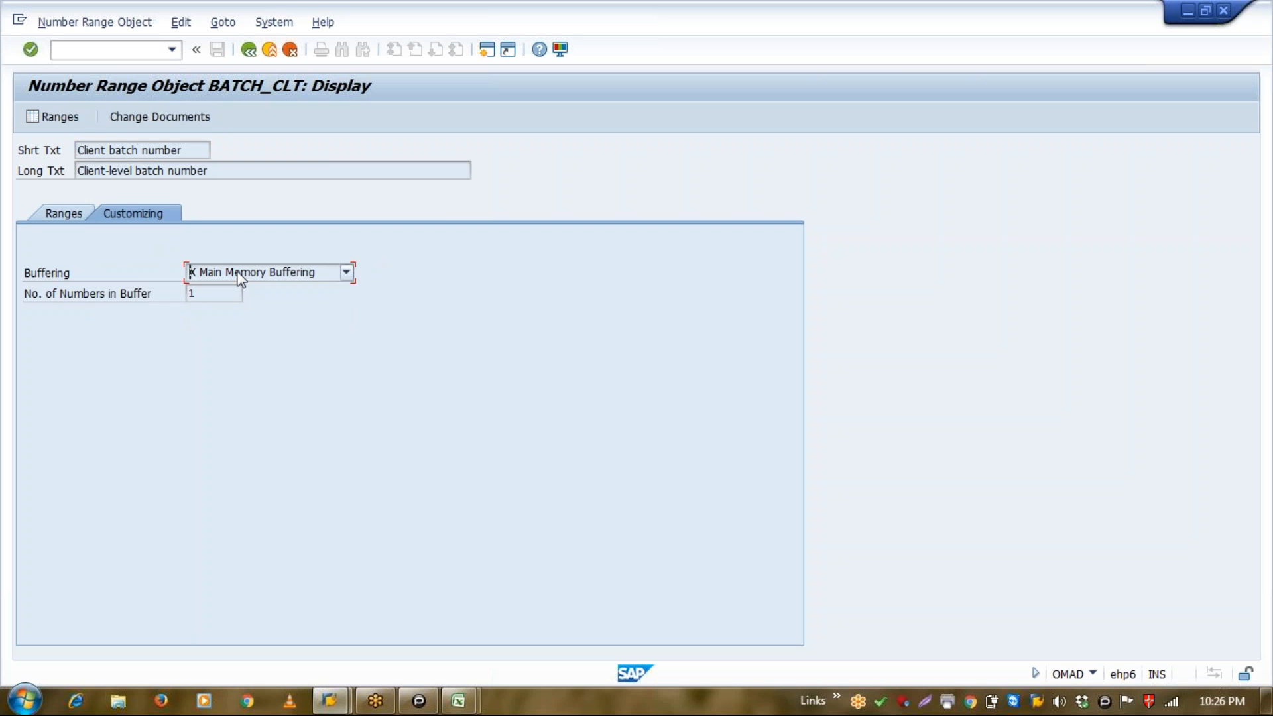
pyautogui.click(237, 270)
pyautogui.click(240, 277)
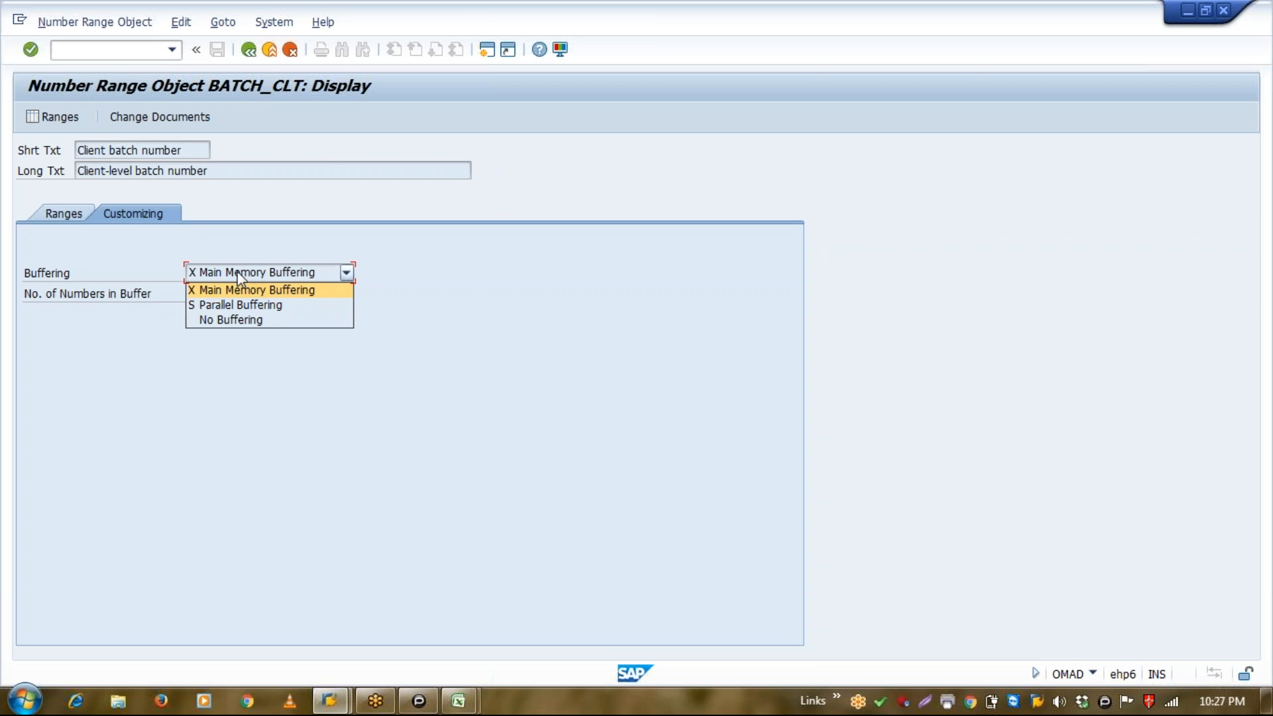
pyautogui.click(458, 700)
pyautogui.click(395, 605)
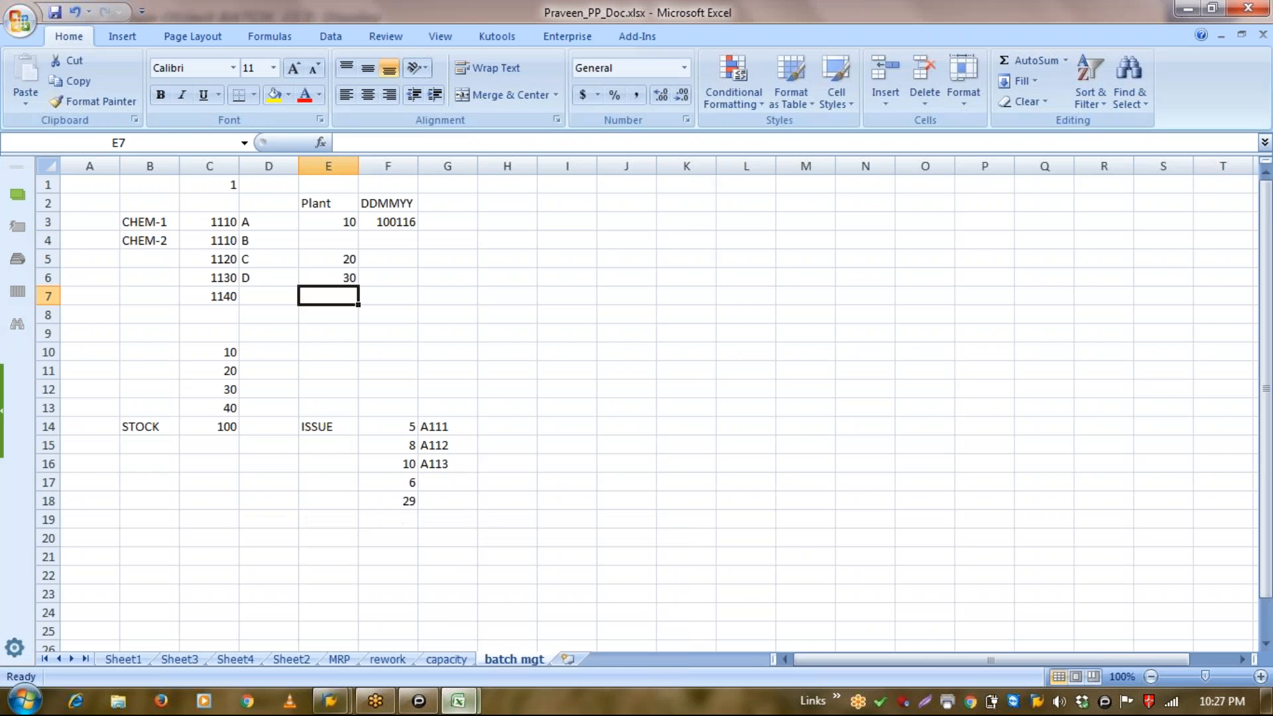
pyautogui.click(499, 307)
pyautogui.click(573, 278)
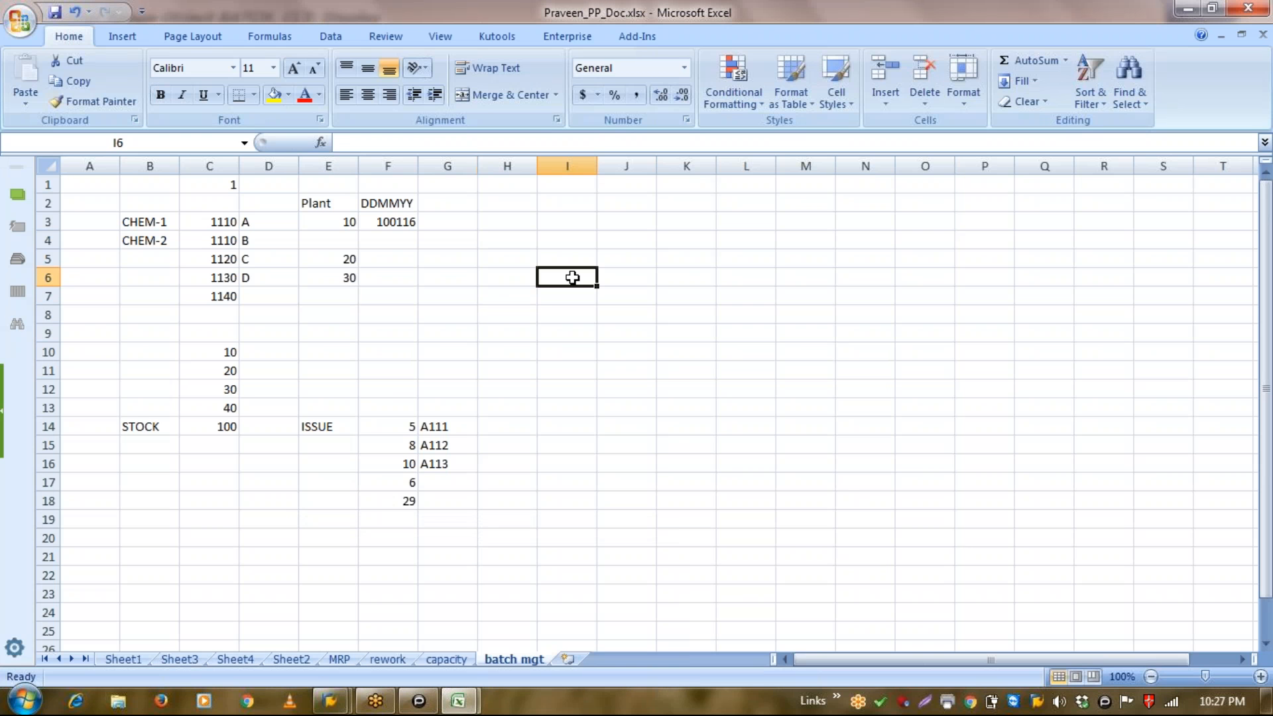
pyautogui.write('4900000')
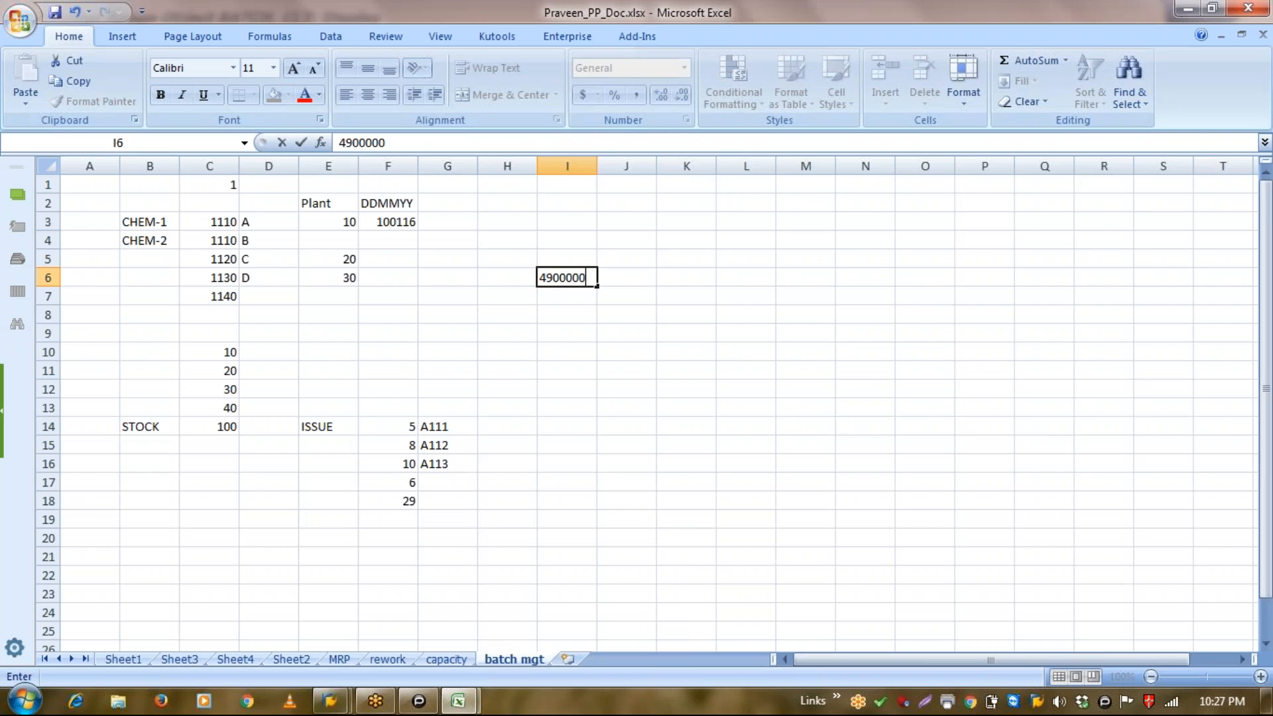
pyautogui.write('880')
pyautogui.press('Return')
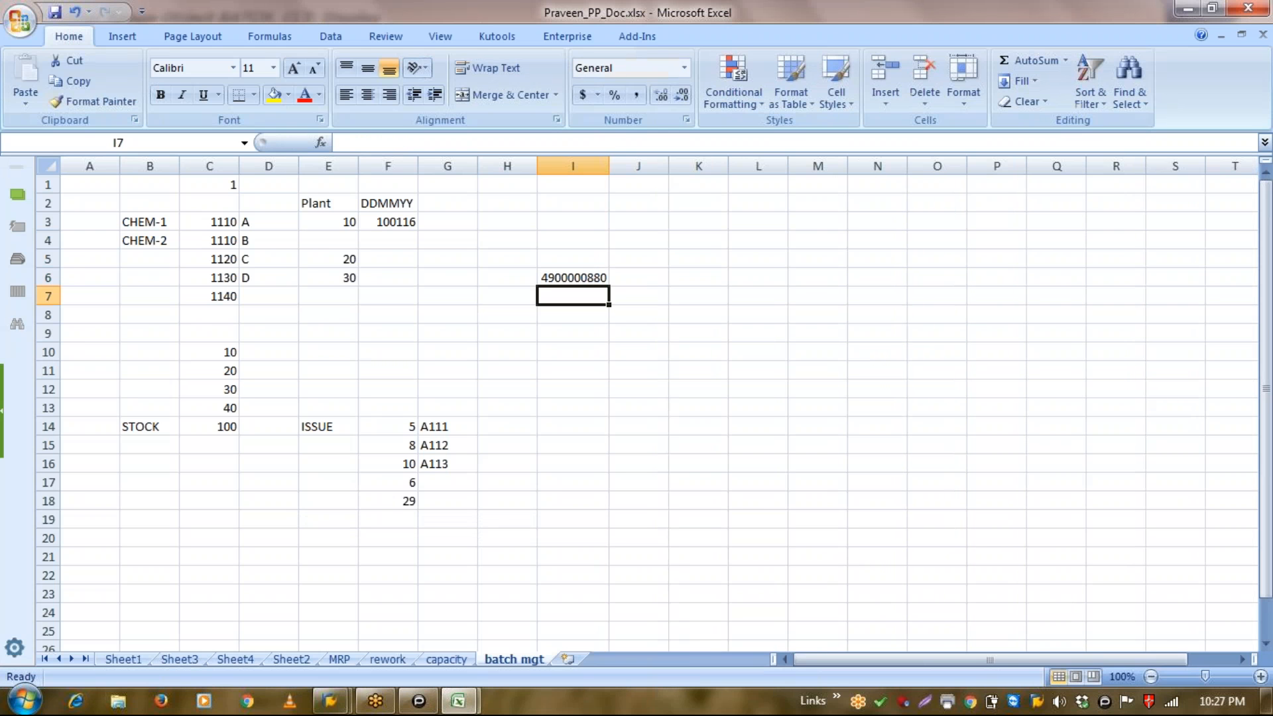
pyautogui.press('Up')
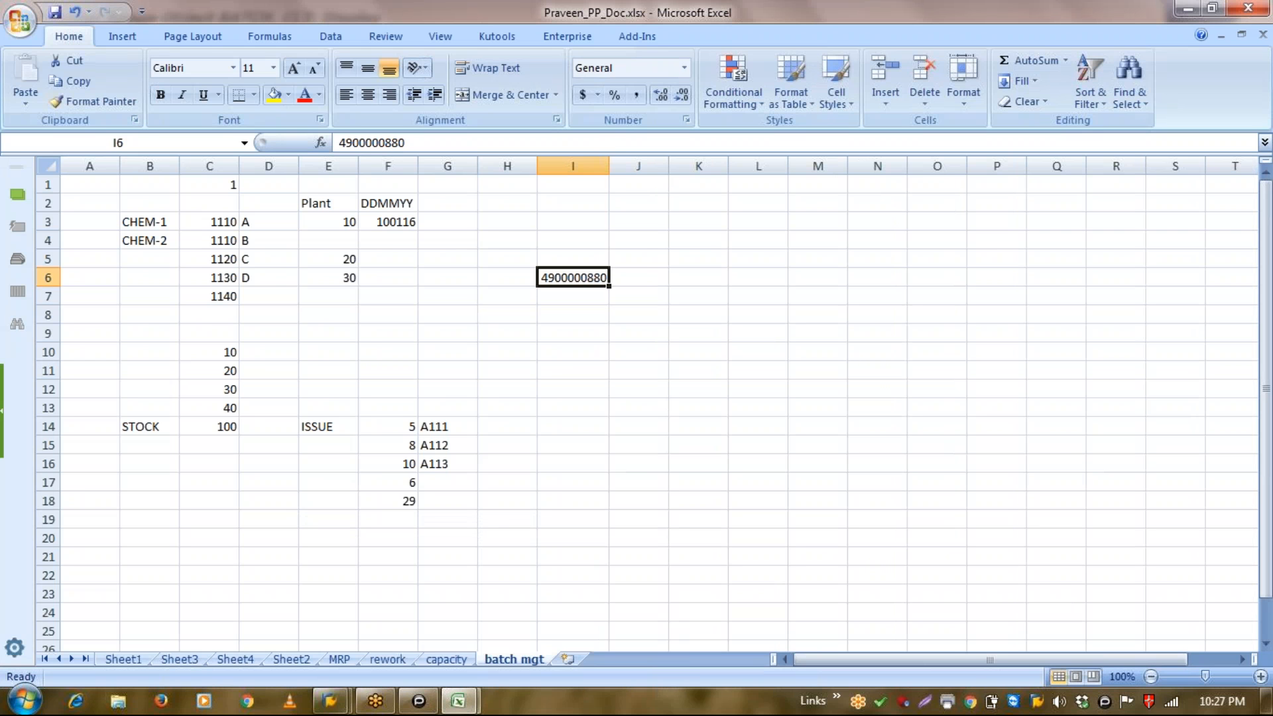
pyautogui.press('Down')
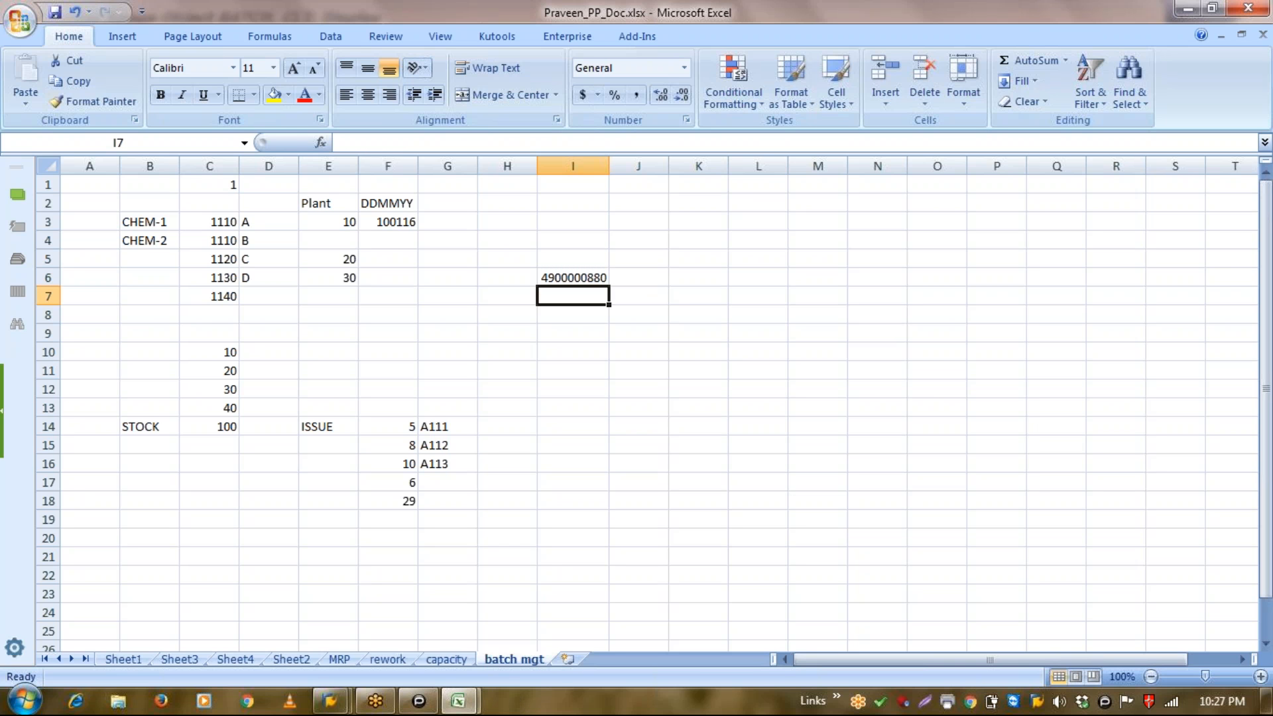
pyautogui.write('4')
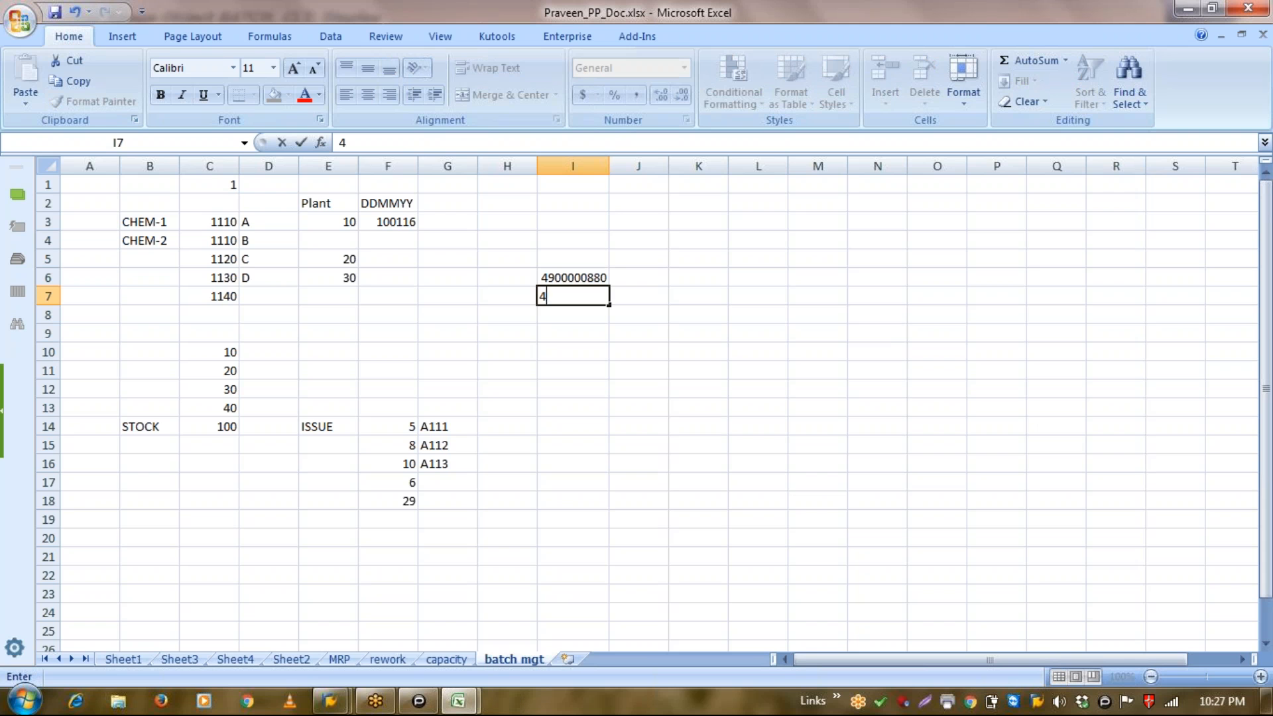
pyautogui.write('900000')
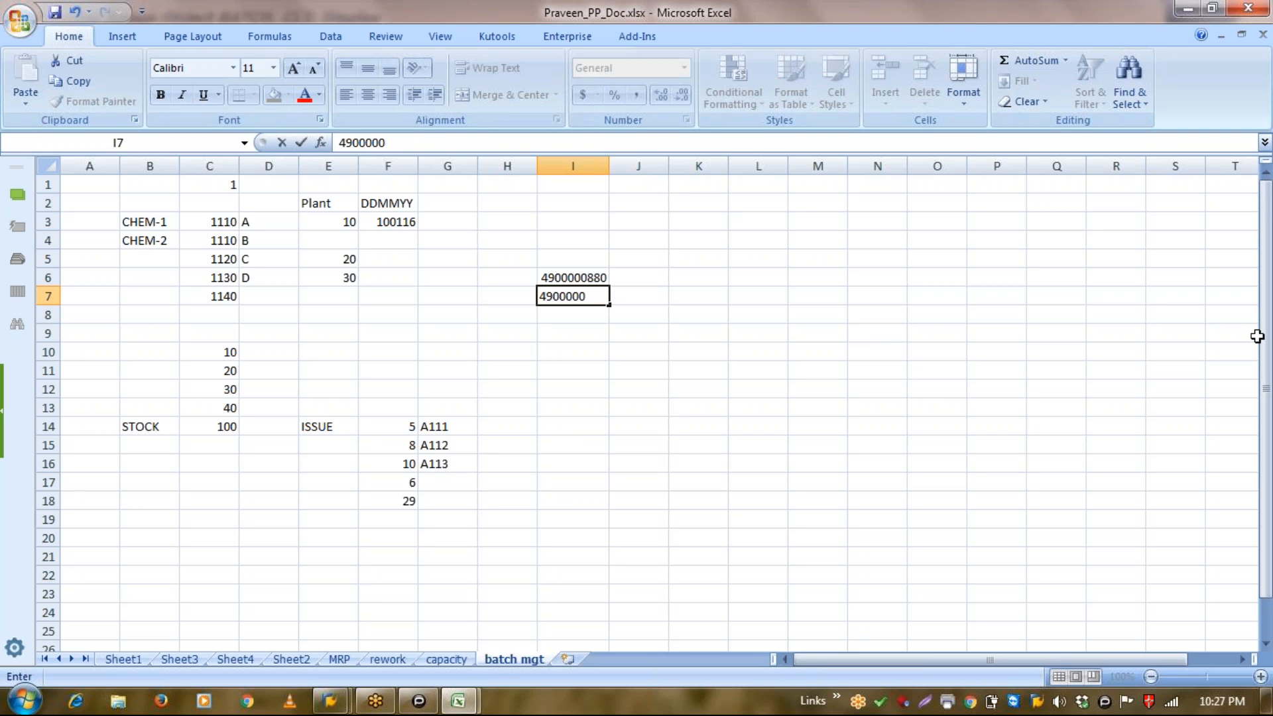
pyautogui.write('0')
pyautogui.press('BackSpace')
pyautogui.write('881')
pyautogui.press('Return')
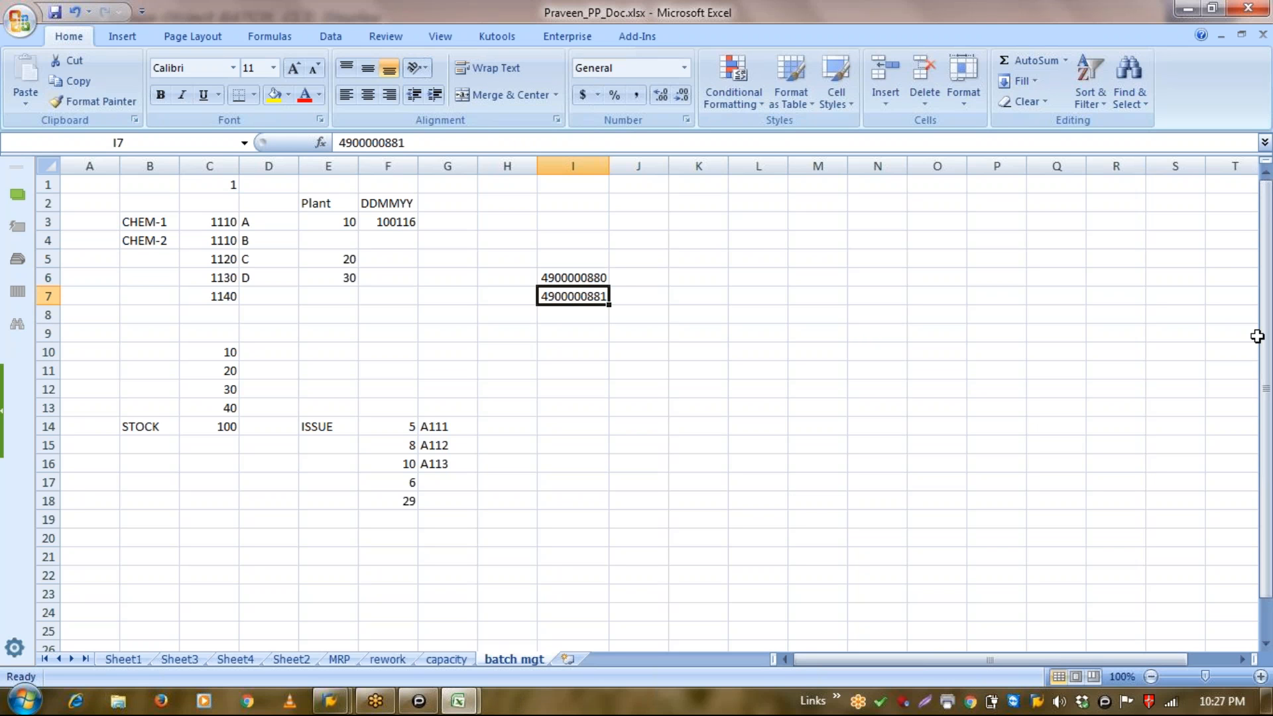
pyautogui.press('Left')
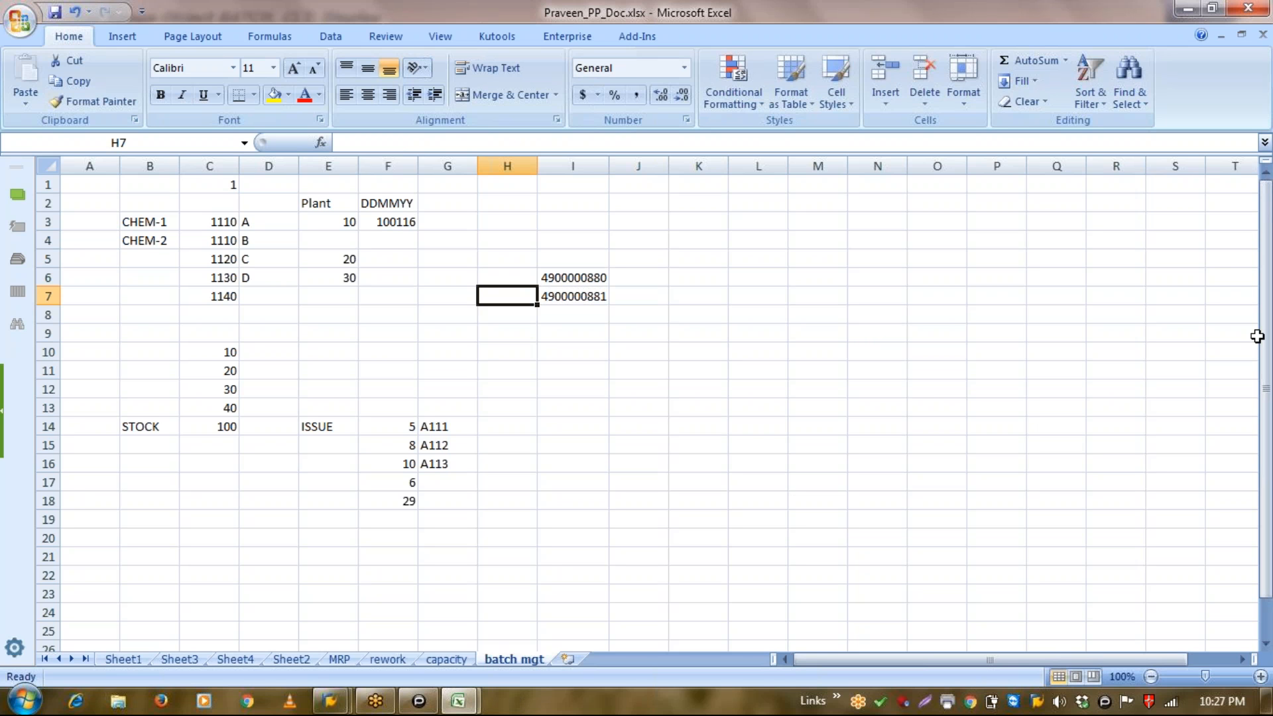
pyautogui.press('Right')
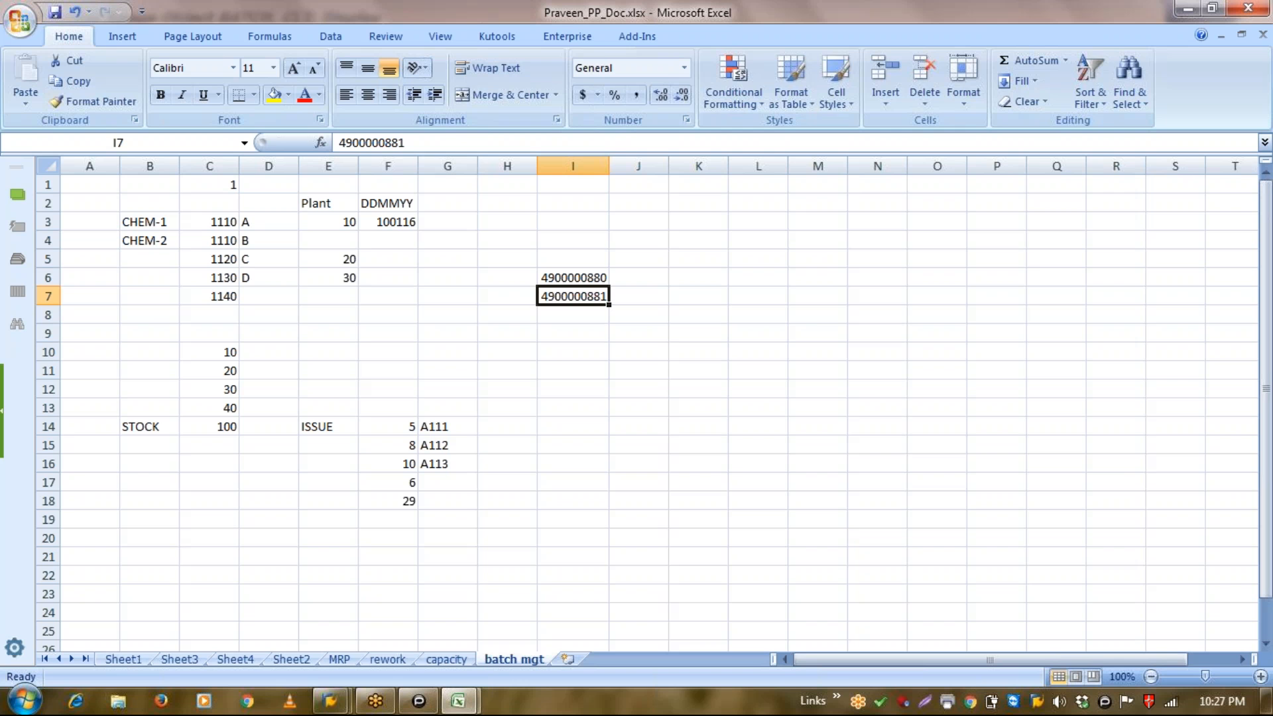
pyautogui.click(457, 143)
pyautogui.press('BackSpace')
pyautogui.press('BackSpace')
pyautogui.write('90')
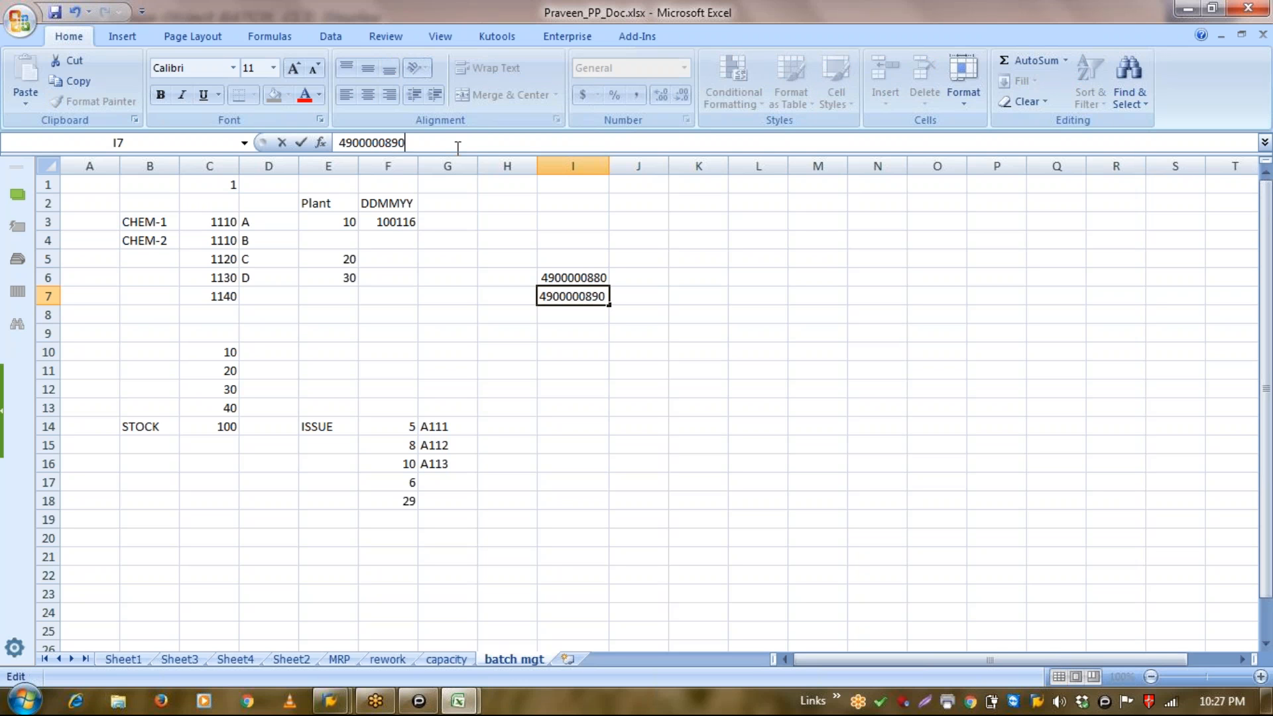
pyautogui.press('Return')
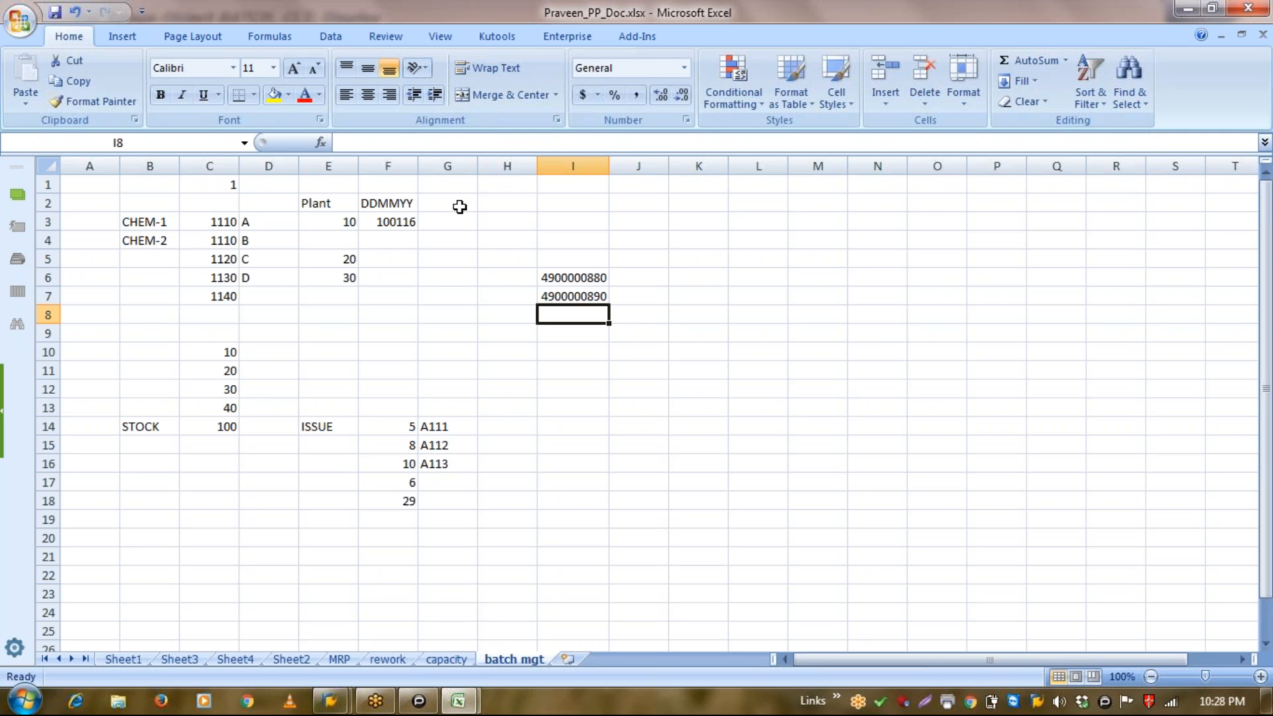
pyautogui.press('Up')
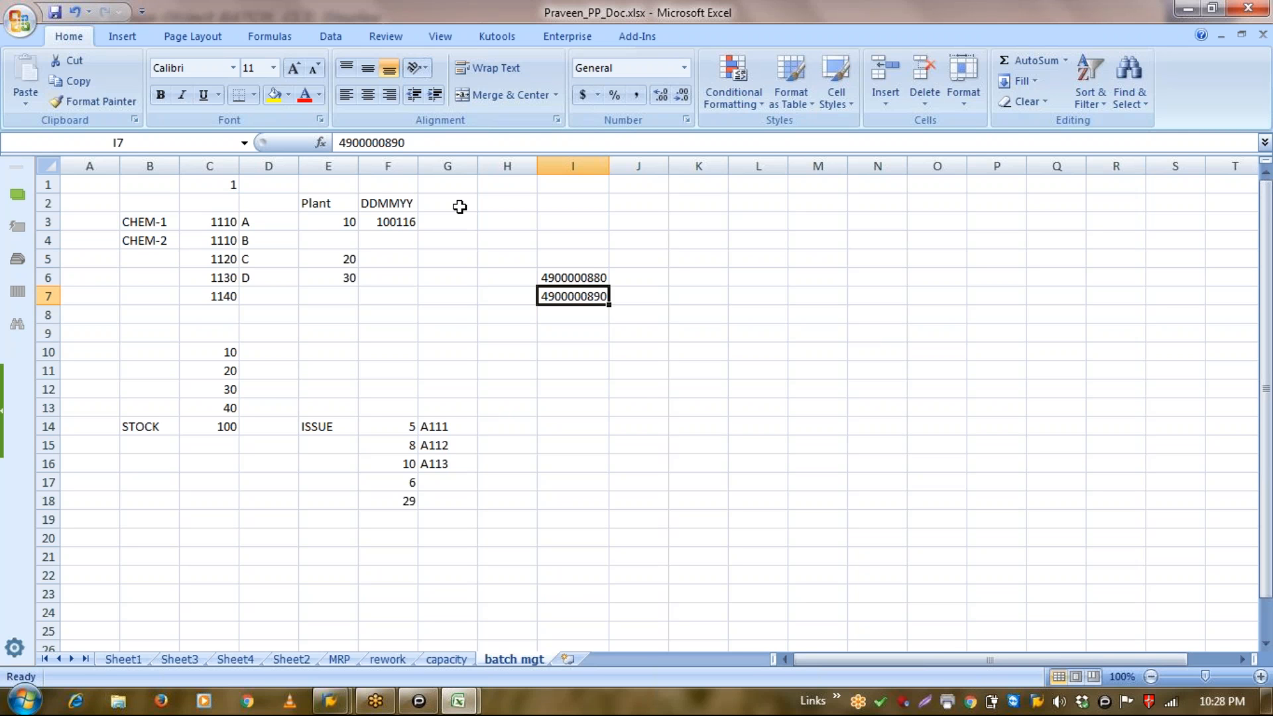
pyautogui.press('Up')
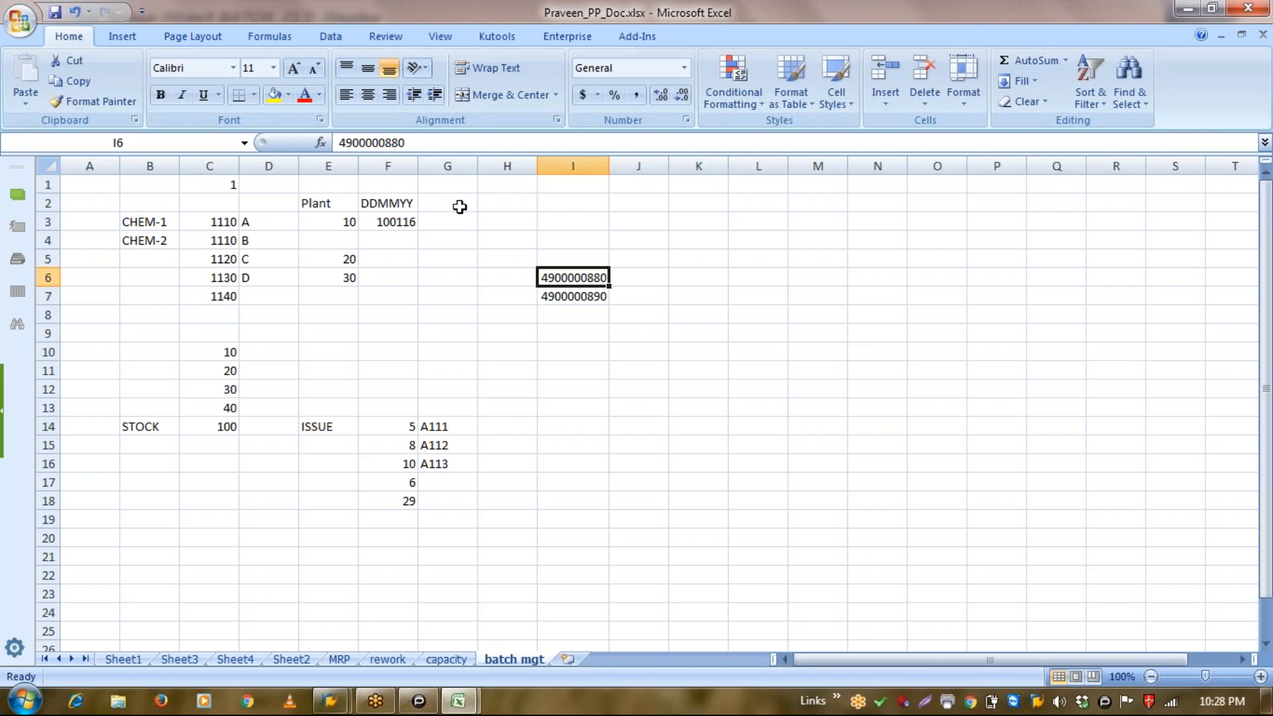
# Switch back to SAP, display the number range intervals of BATCH_CLT, and examine the limits and number status of interval 01.
pyautogui.hotkey('alt', 'Tab')
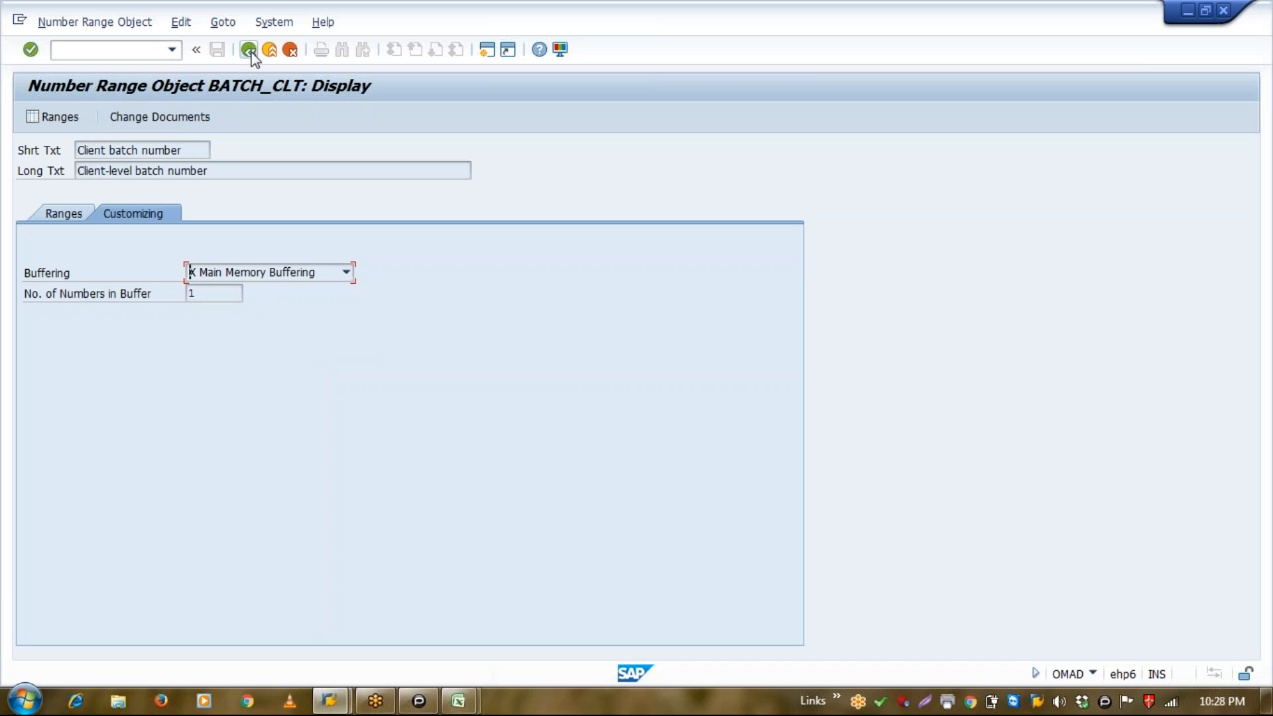
pyautogui.click(52, 117)
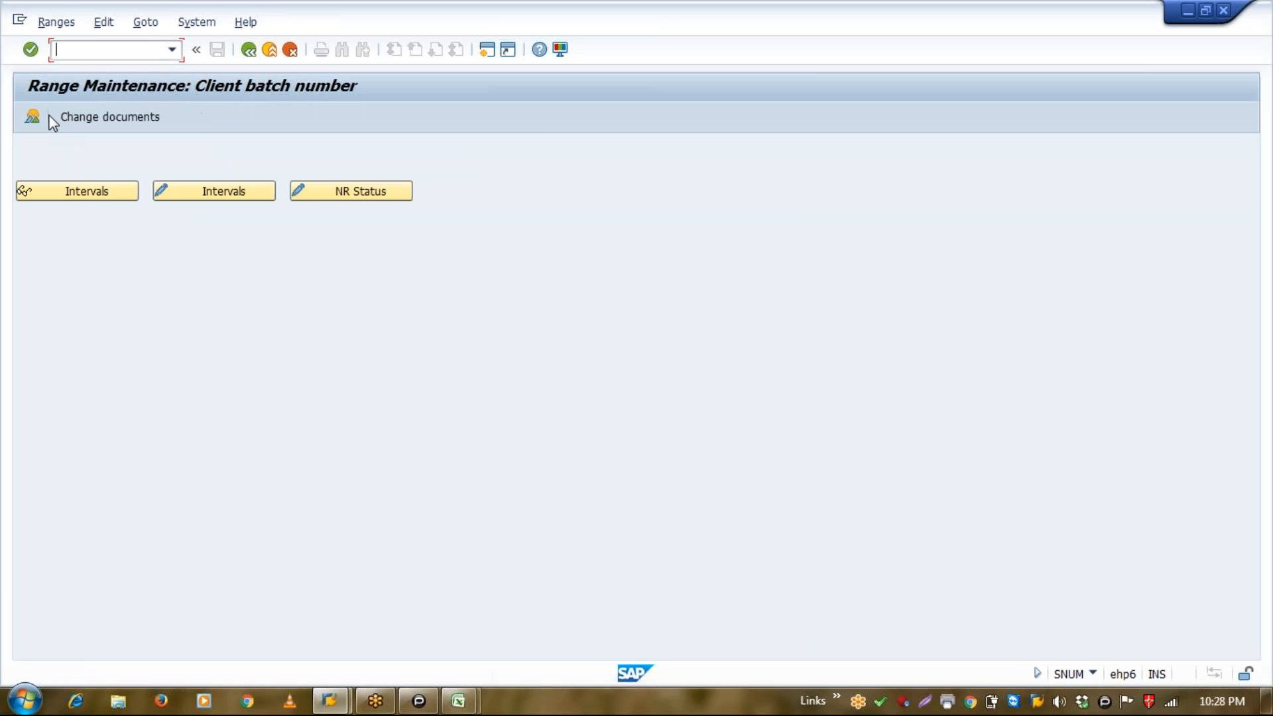
pyautogui.click(106, 193)
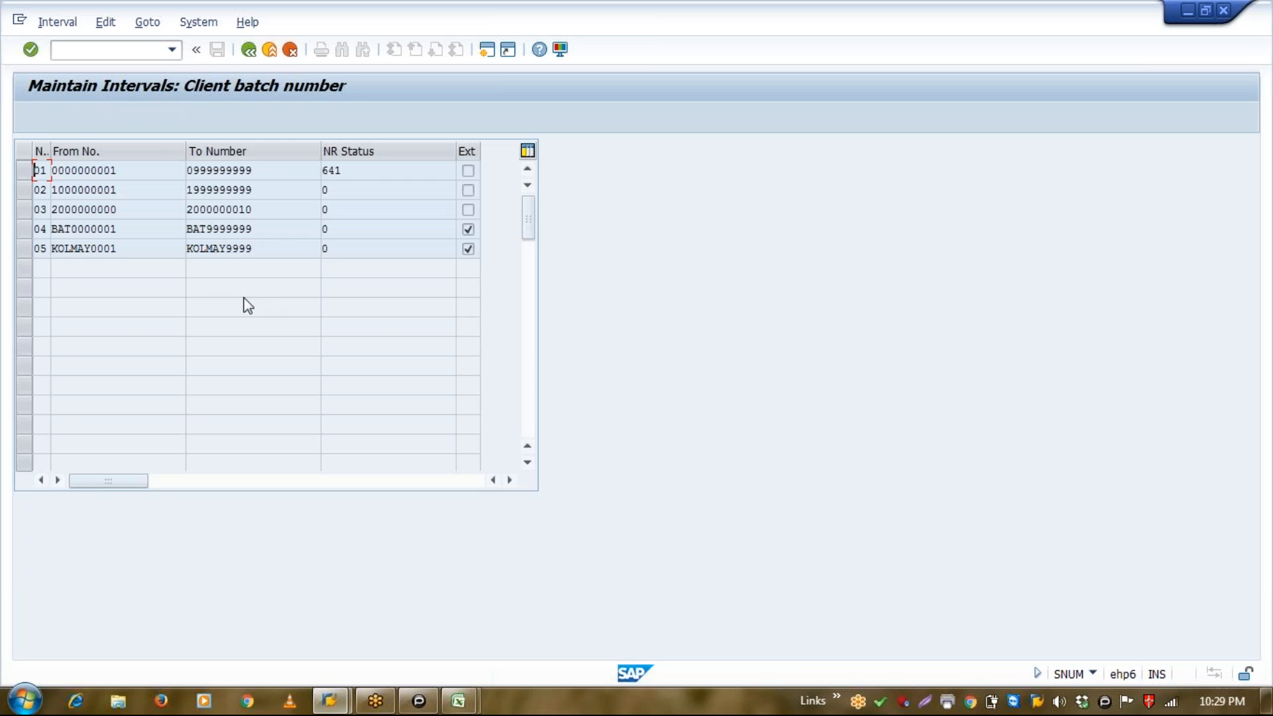
pyautogui.click(122, 171)
pyautogui.click(275, 163)
pyautogui.click(379, 175)
pyautogui.click(256, 171)
# Examine the prefixes of external intervals 04 and 05, then return to the implementation guide.
pyautogui.click(66, 229)
pyautogui.click(66, 249)
pyautogui.moveTo(73, 248); pyautogui.dragTo(53, 245)
pyautogui.moveTo(91, 249); pyautogui.dragTo(79, 248)
pyautogui.click(126, 248)
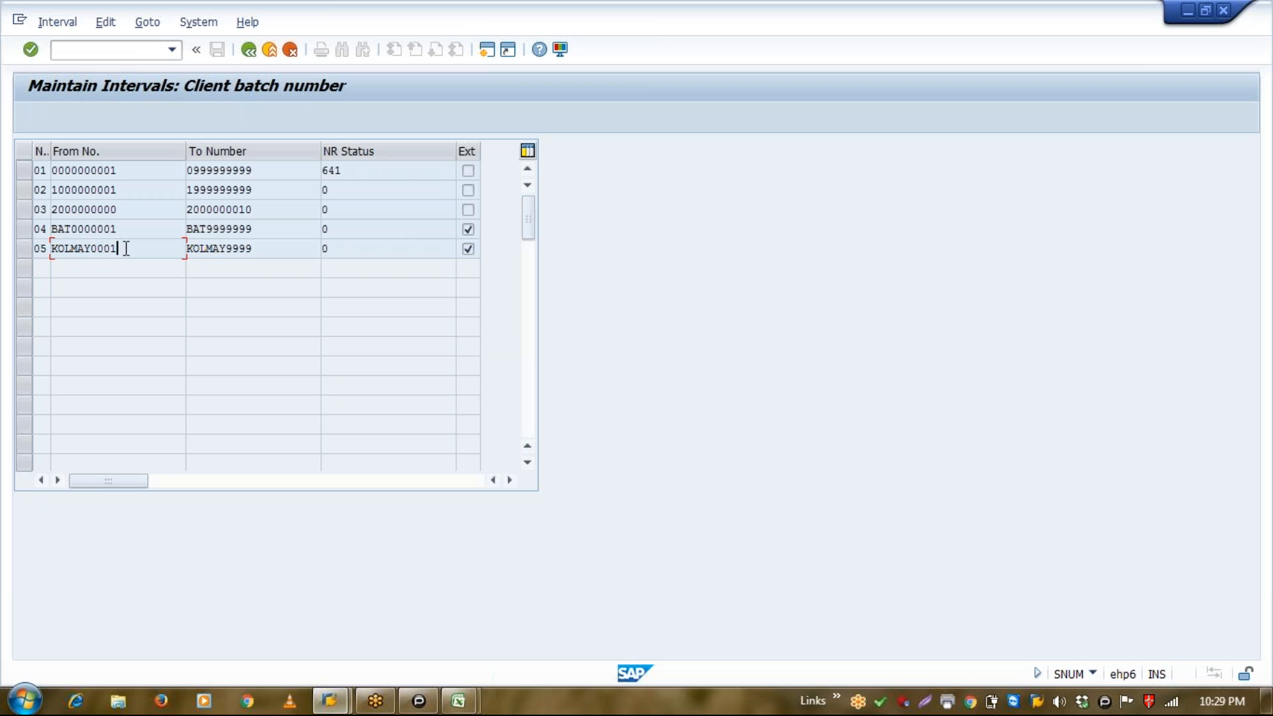
pyautogui.click(249, 57)
pyautogui.click(249, 57)
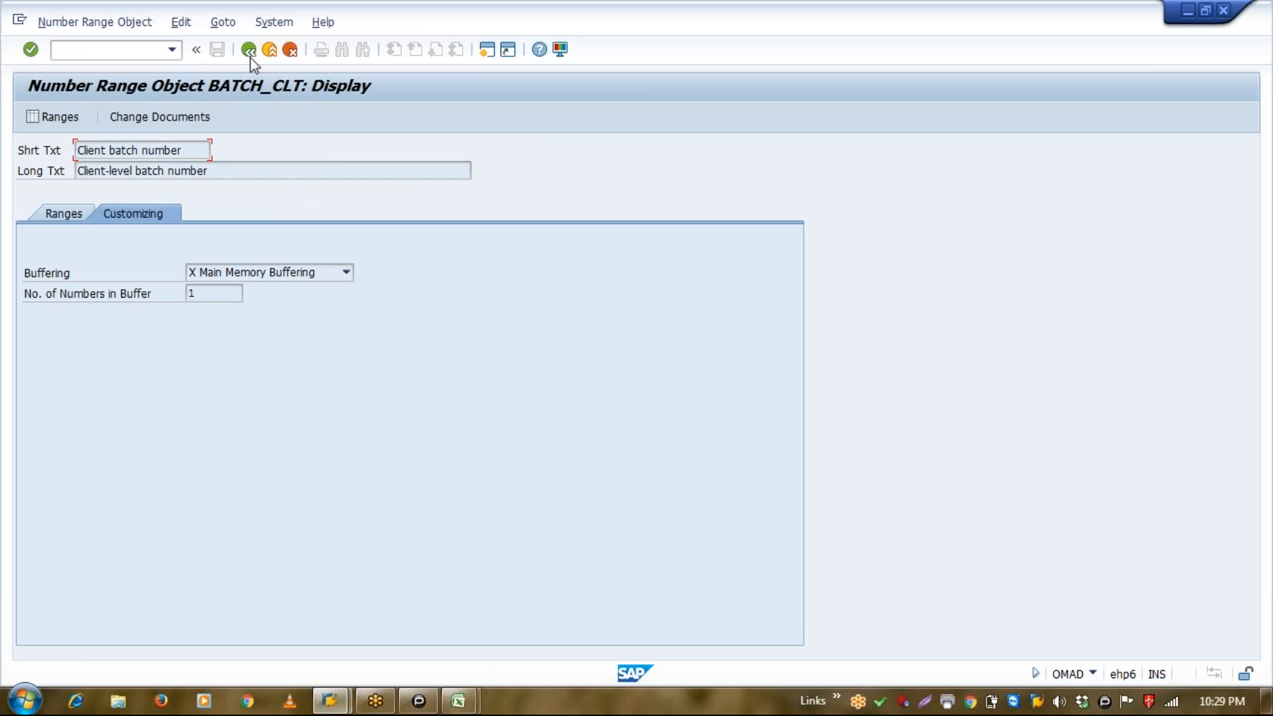
pyautogui.click(248, 54)
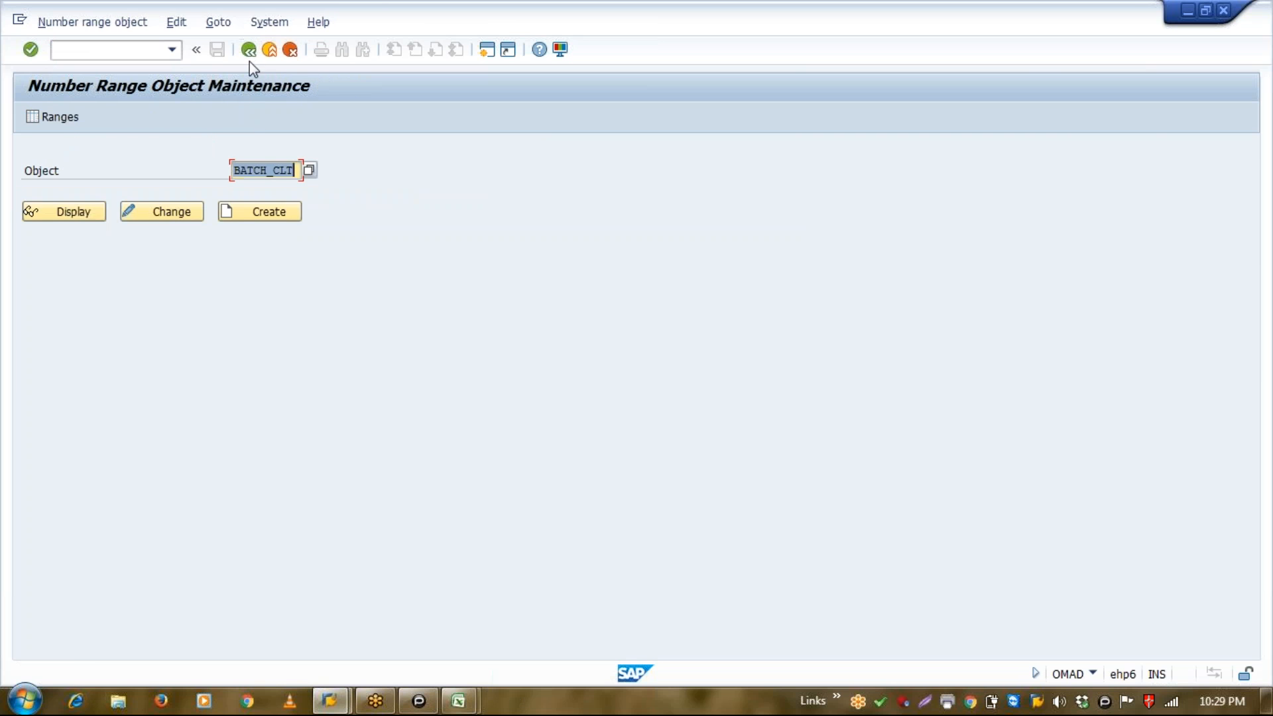
pyautogui.click(248, 52)
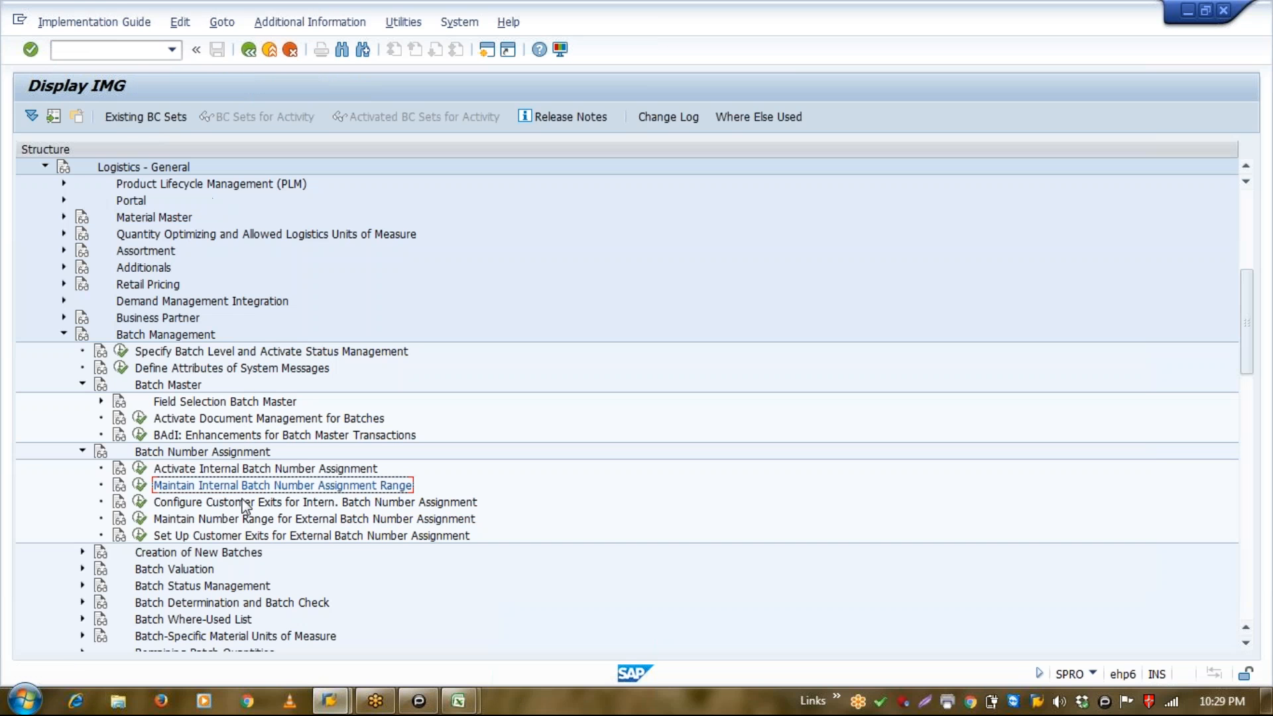
# Open the batch creation settings for production and process orders under Creation of New Batches and go to the plant 1100 entries.
pyautogui.click(82, 451)
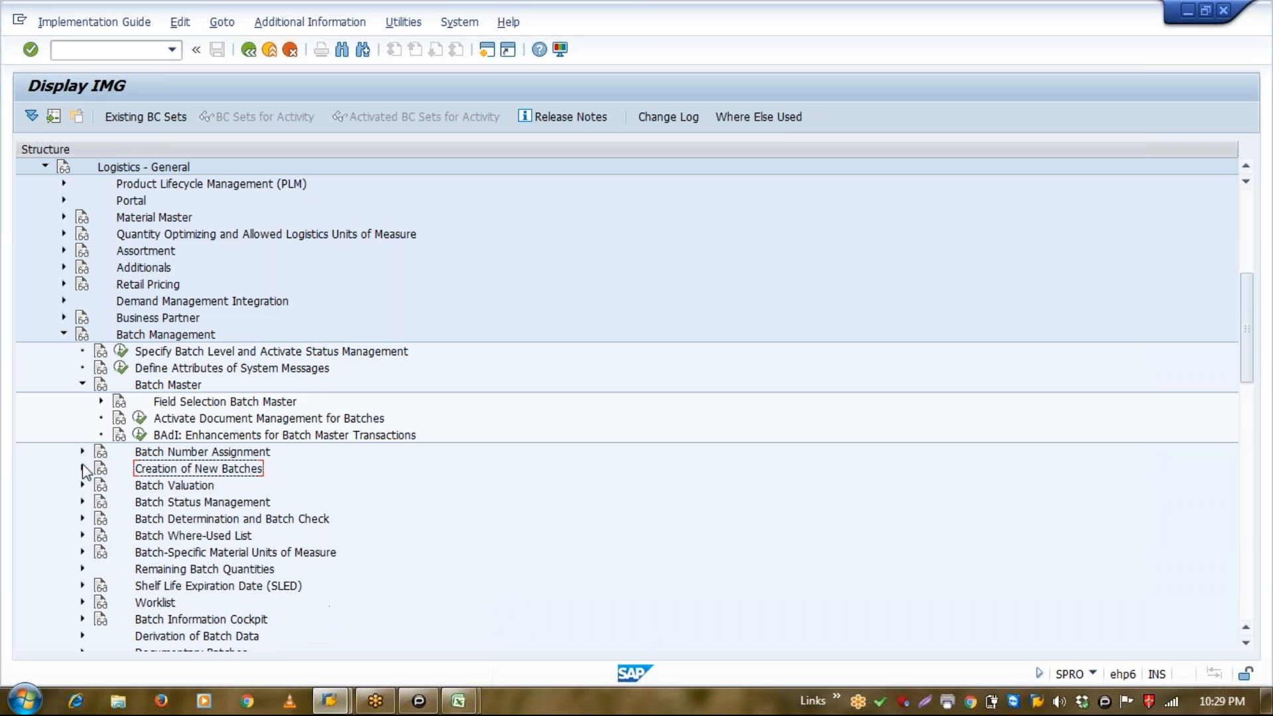
pyautogui.click(82, 467)
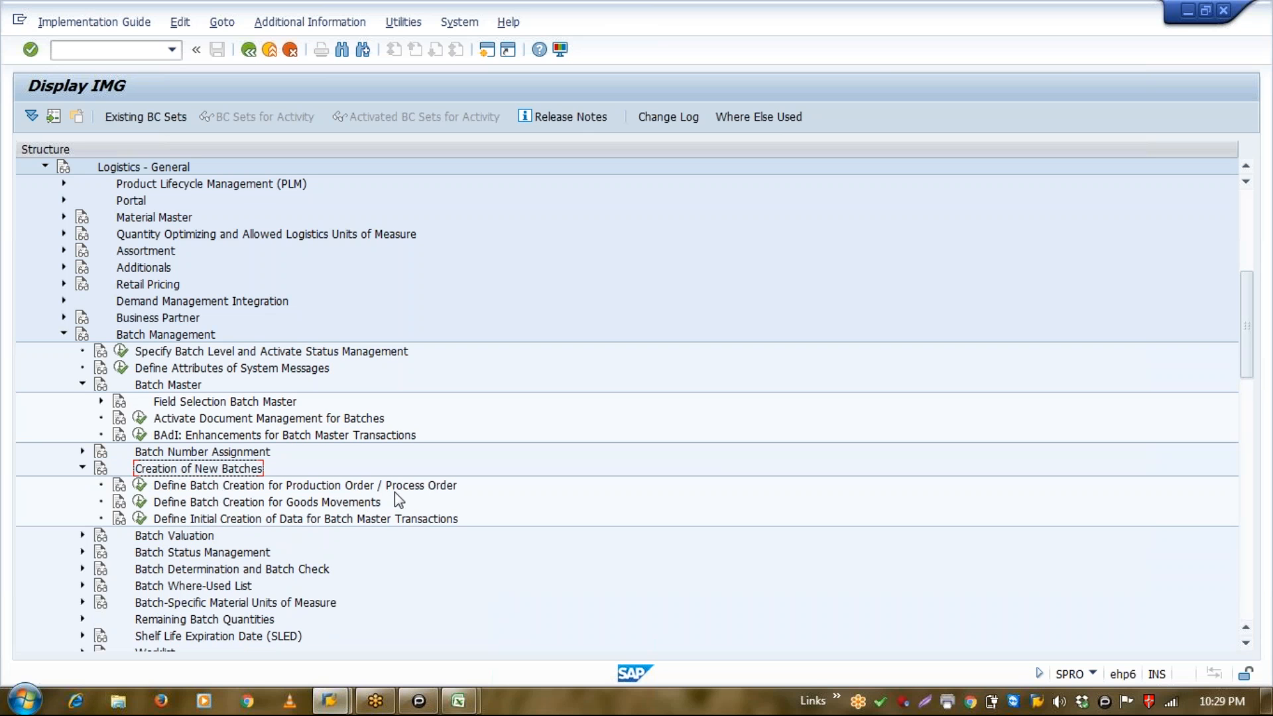
pyautogui.click(139, 485)
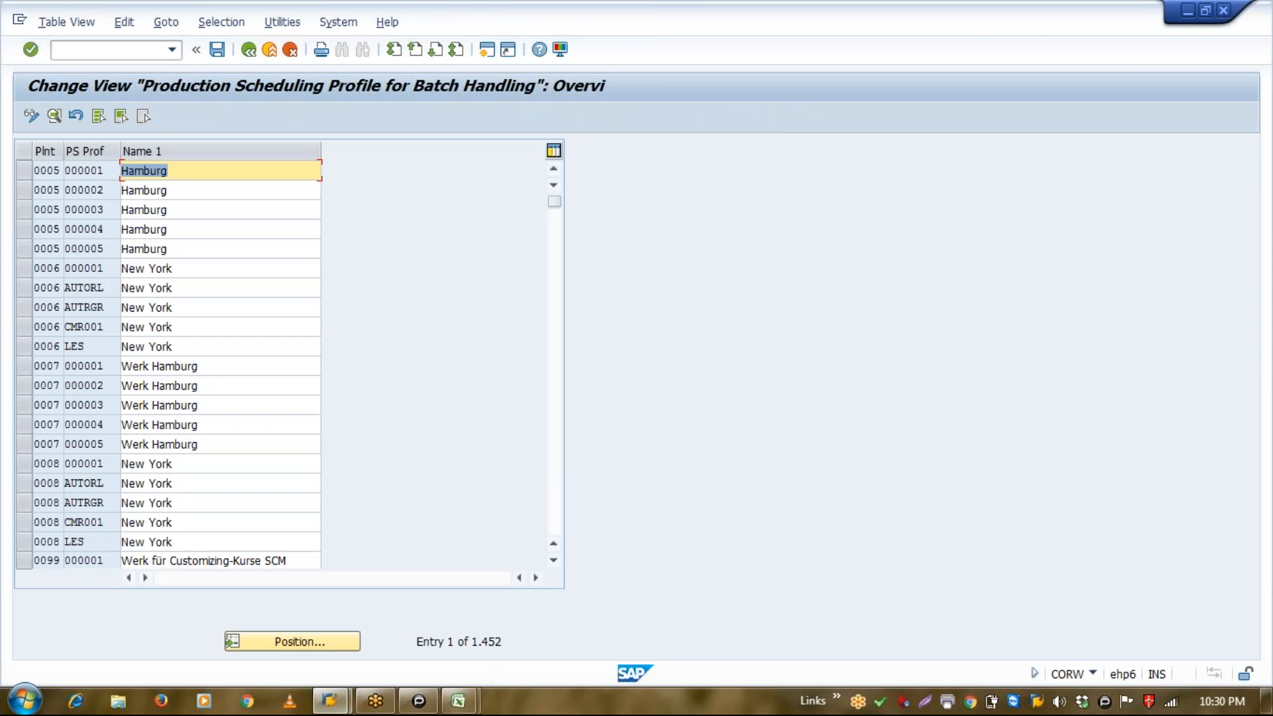
pyautogui.click(157, 443)
pyautogui.press('pagedown')
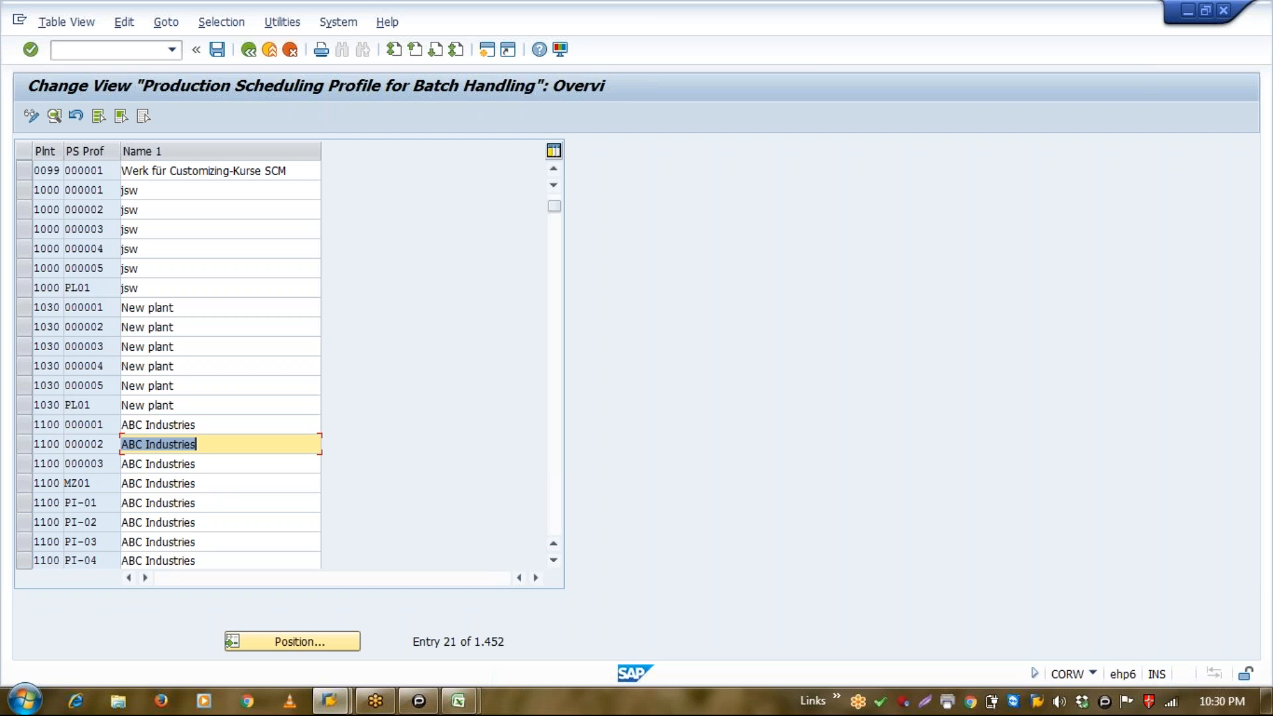
# Examine plant 1100's production scheduling profile entries, highlighting the rows for 000001, 000002, 000003 and MZ01.
pyautogui.click(25, 427)
pyautogui.click(26, 443)
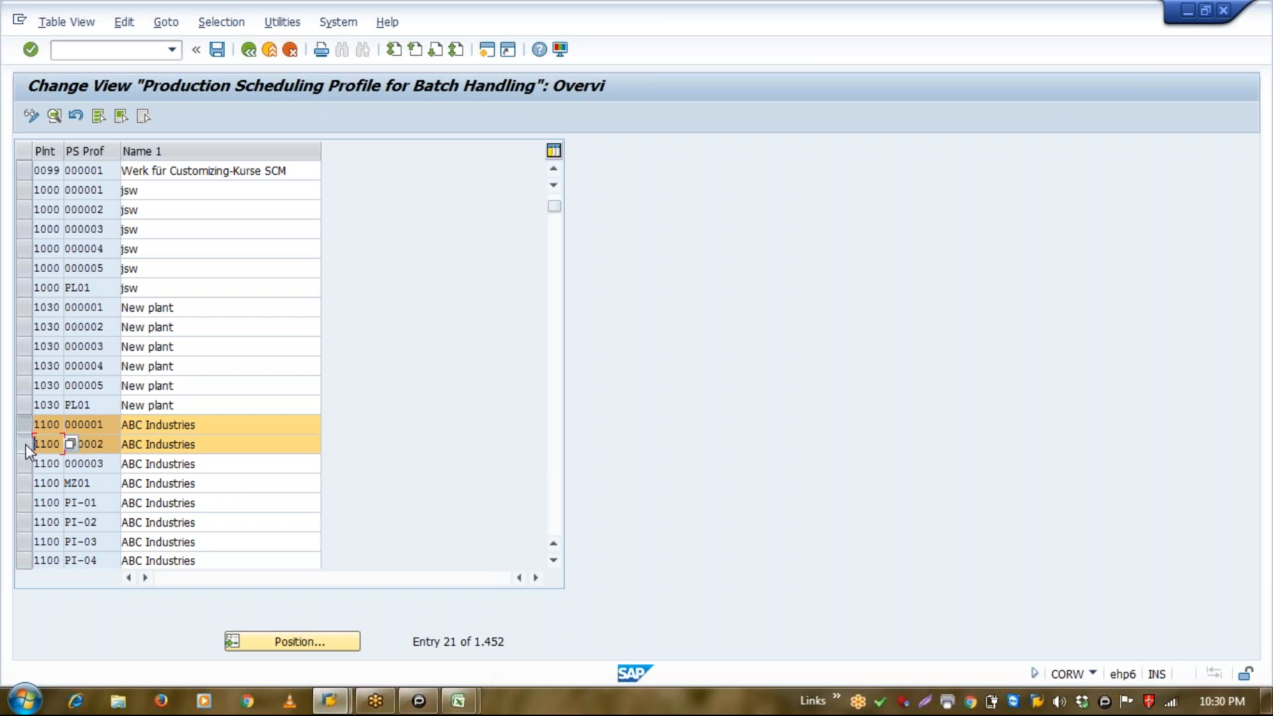
pyautogui.click(27, 467)
pyautogui.click(30, 483)
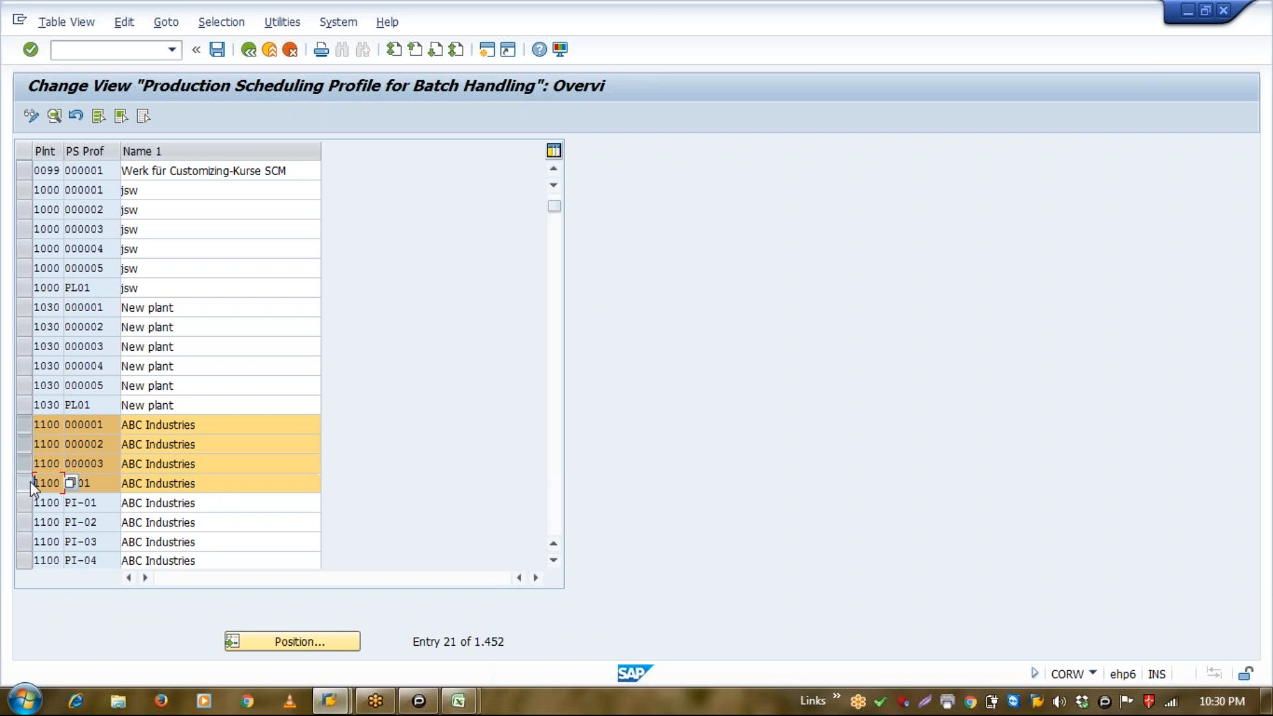
pyautogui.click(30, 483)
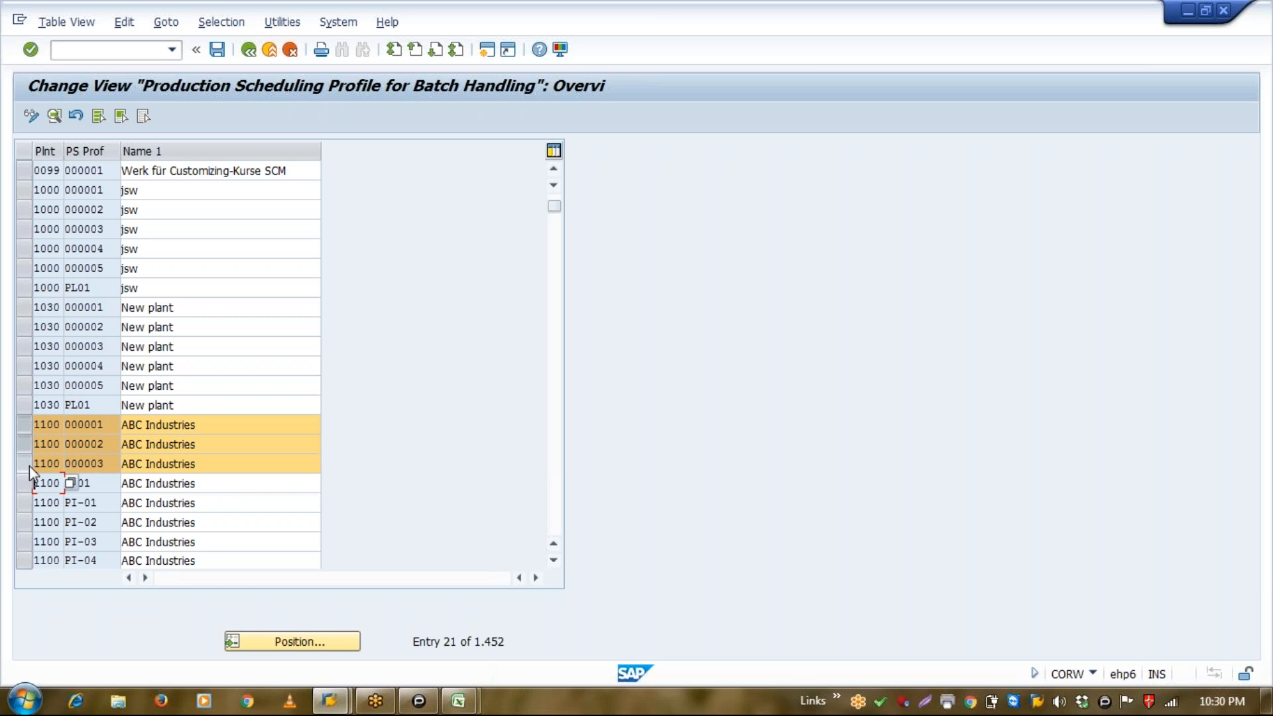
pyautogui.click(29, 465)
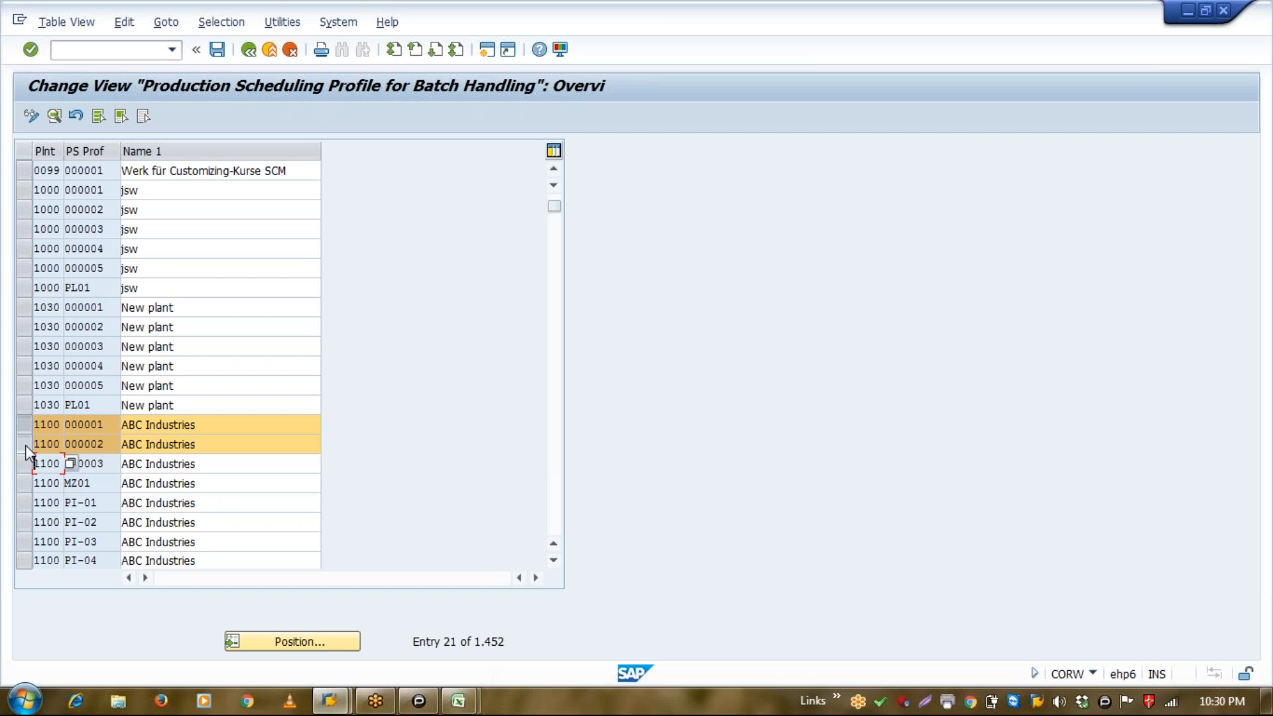
# Switch to the Excel workbook, look up the plant code on Sheet1, and return to SAP.
pyautogui.click(458, 701)
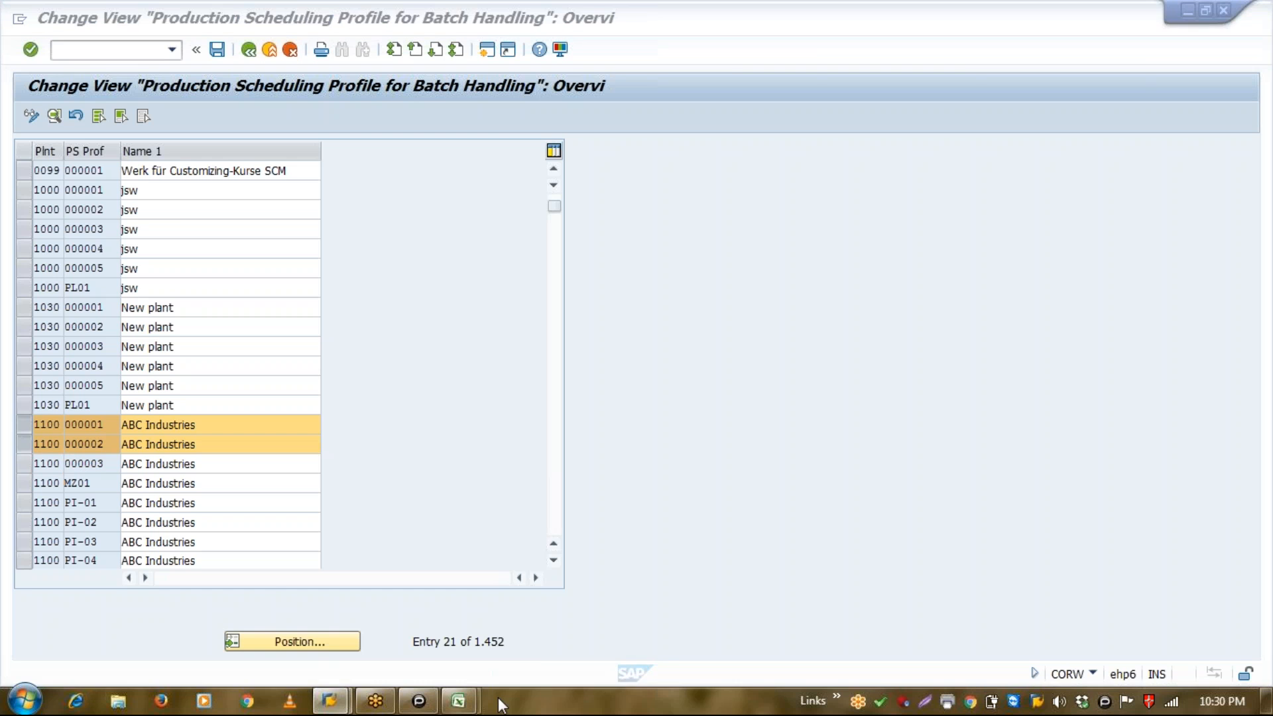
pyautogui.click(396, 593)
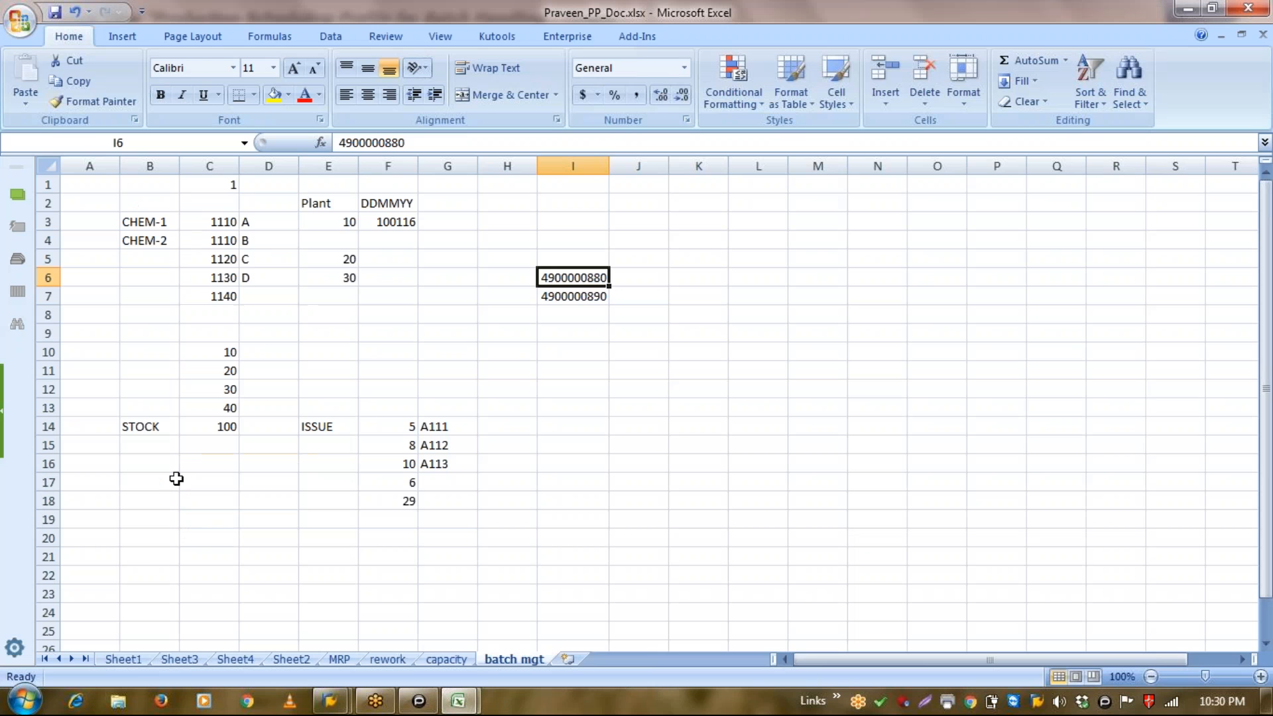
pyautogui.click(135, 661)
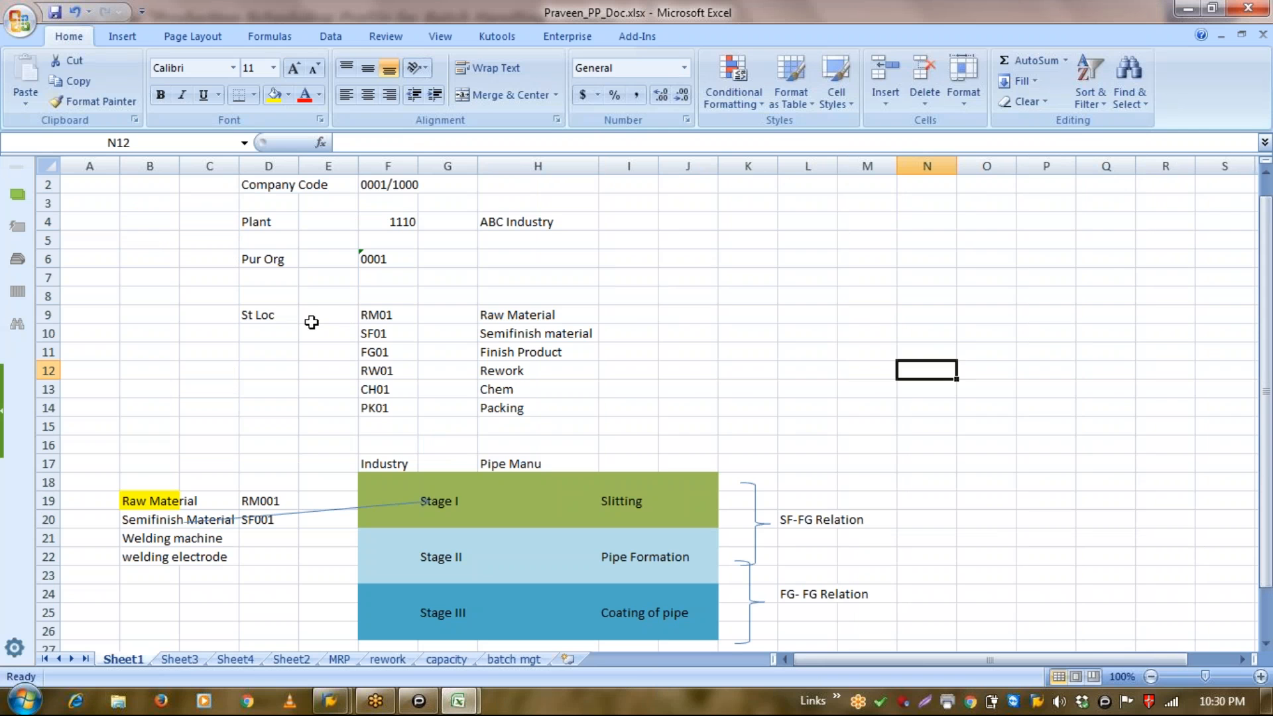
pyautogui.hotkey('alt', 'Tab')
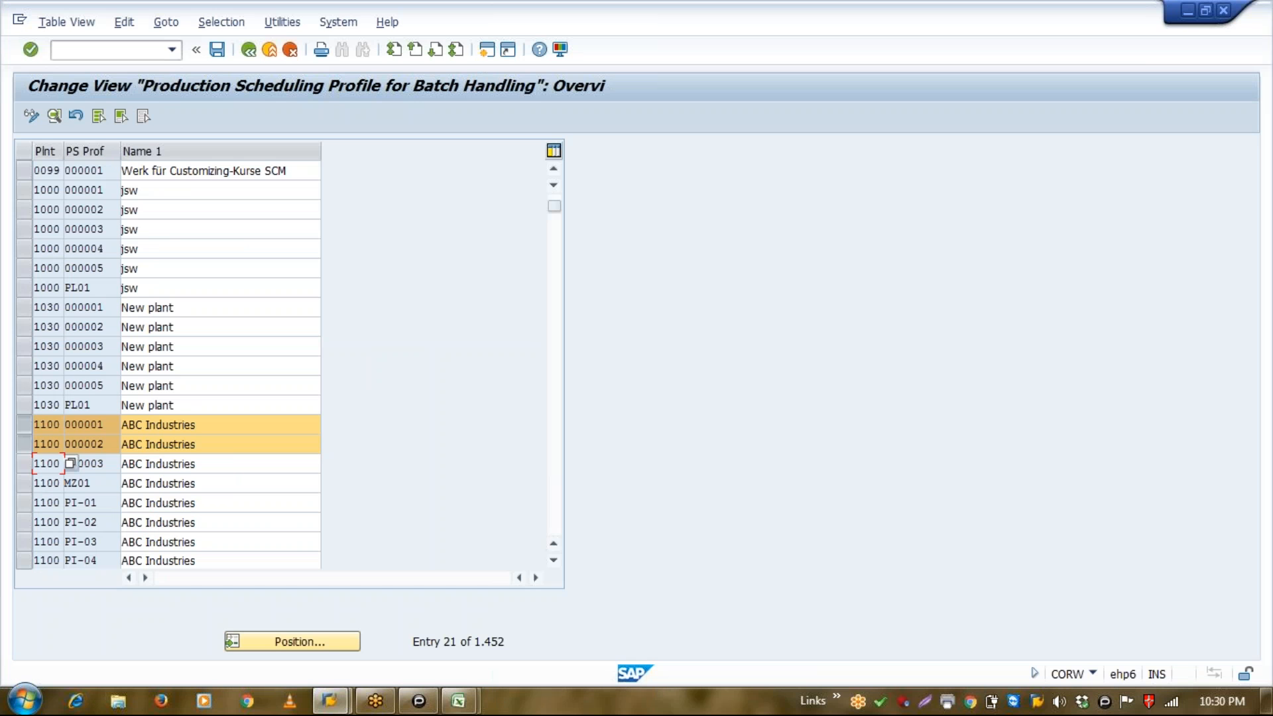
# Clear the highlighted plant 1100 rows, look through the following plants' scheduling profiles, and return to the implementation guide.
pyautogui.click(25, 428)
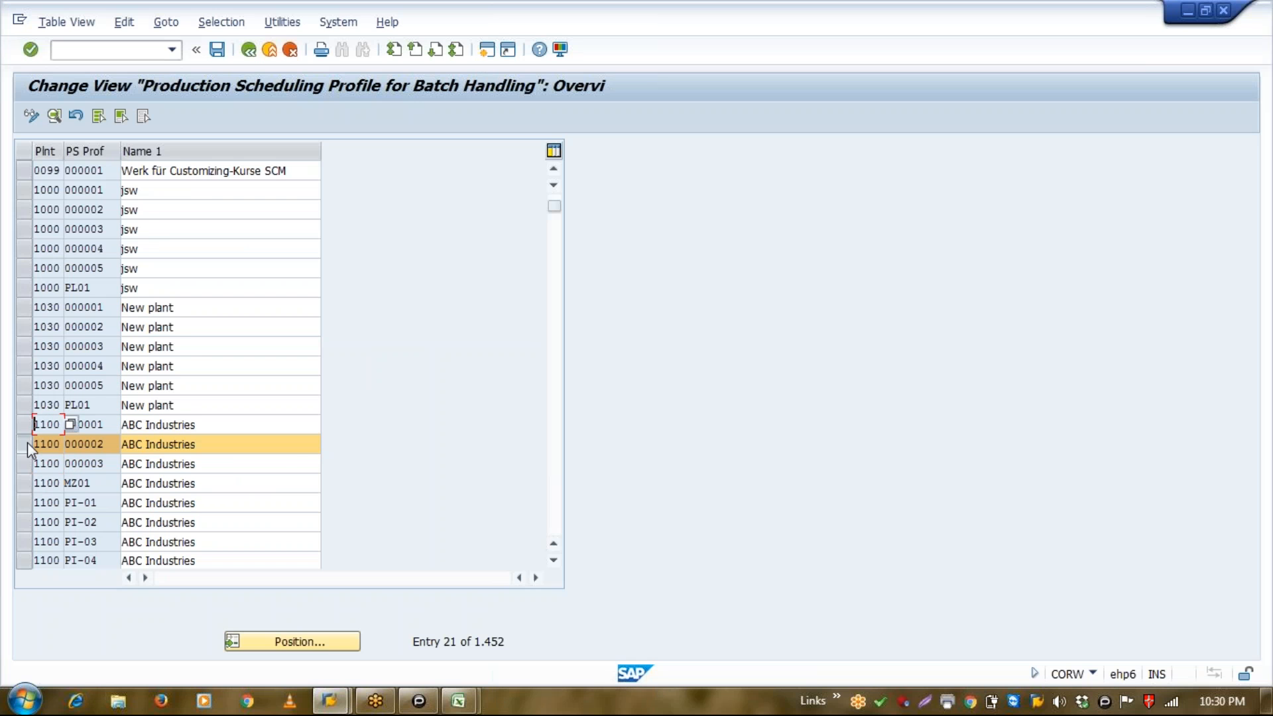
pyautogui.scroll(-1, 27, 443)
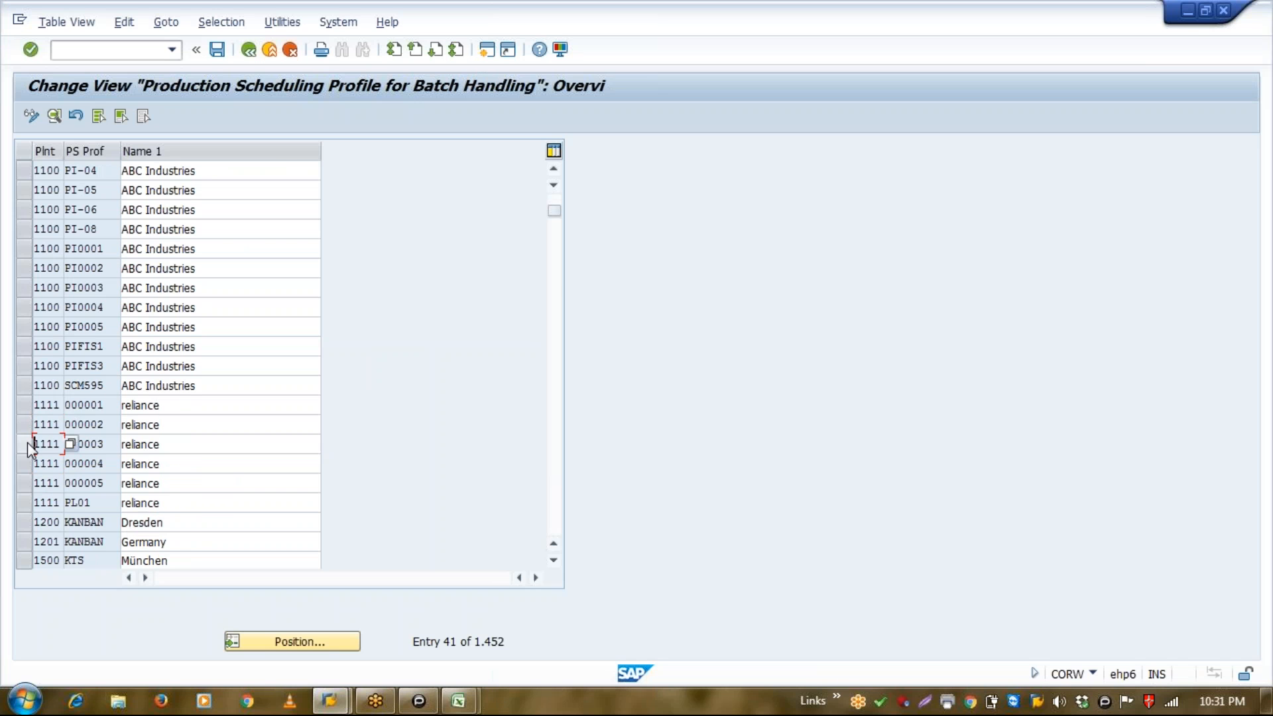
pyautogui.scroll(1, 27, 443)
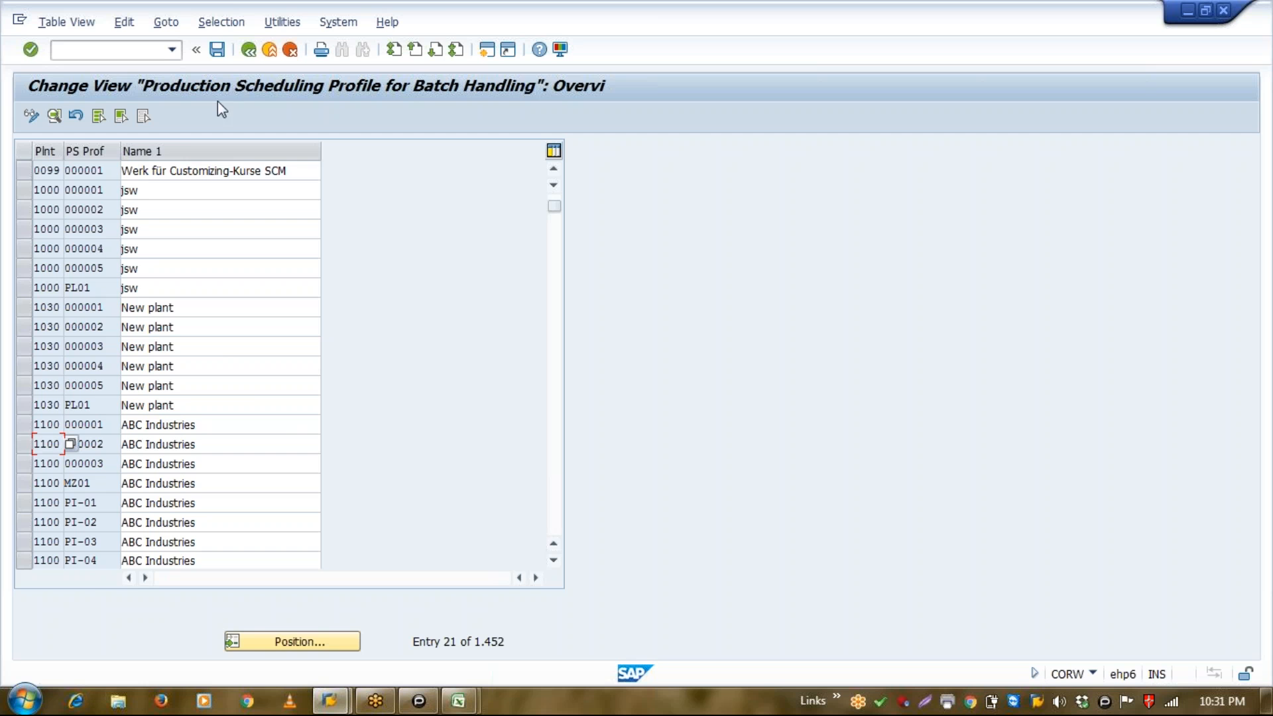
pyautogui.click(248, 51)
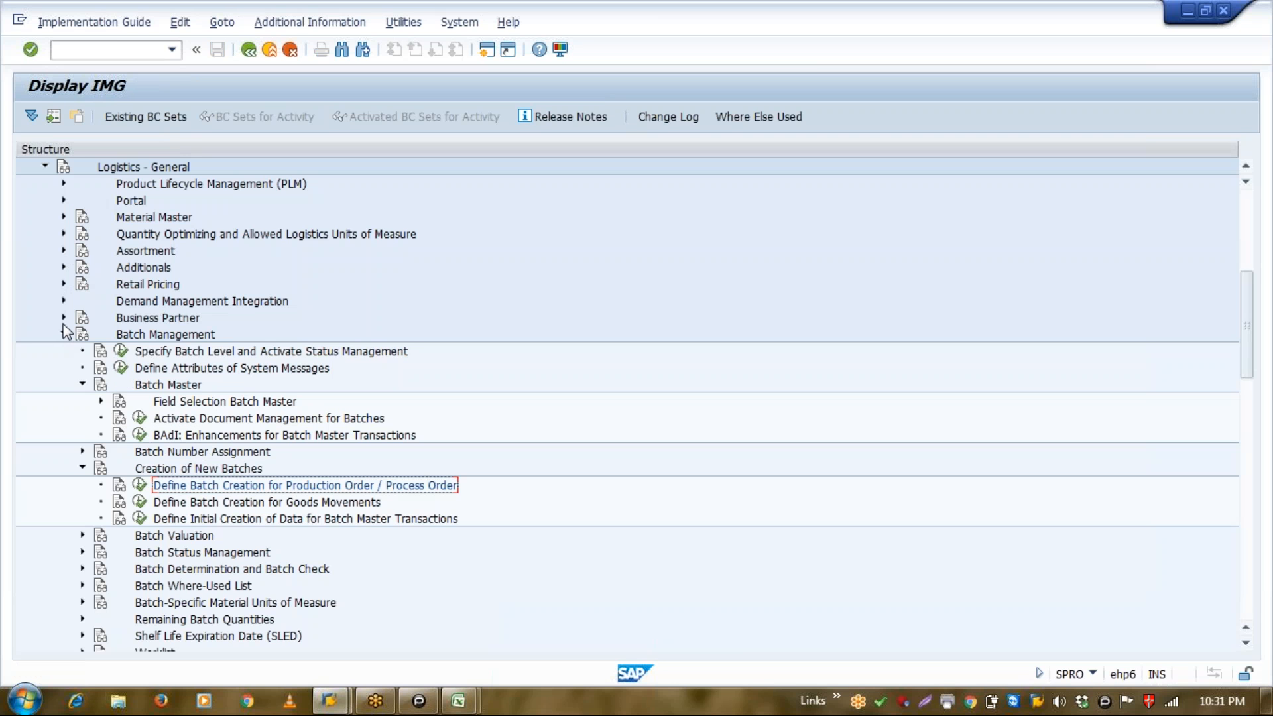
# Open the batch level and status management settings and save the batch level as unique at material level.
pyautogui.click(121, 351)
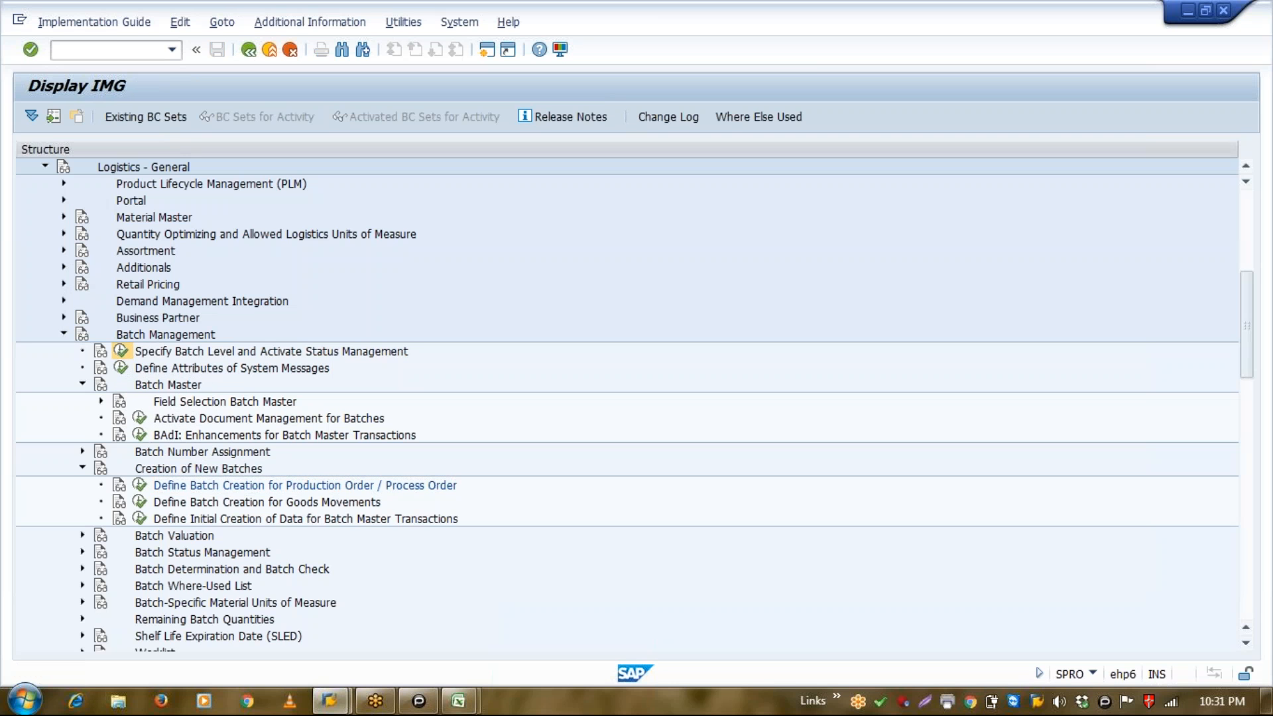
pyautogui.click(139, 212)
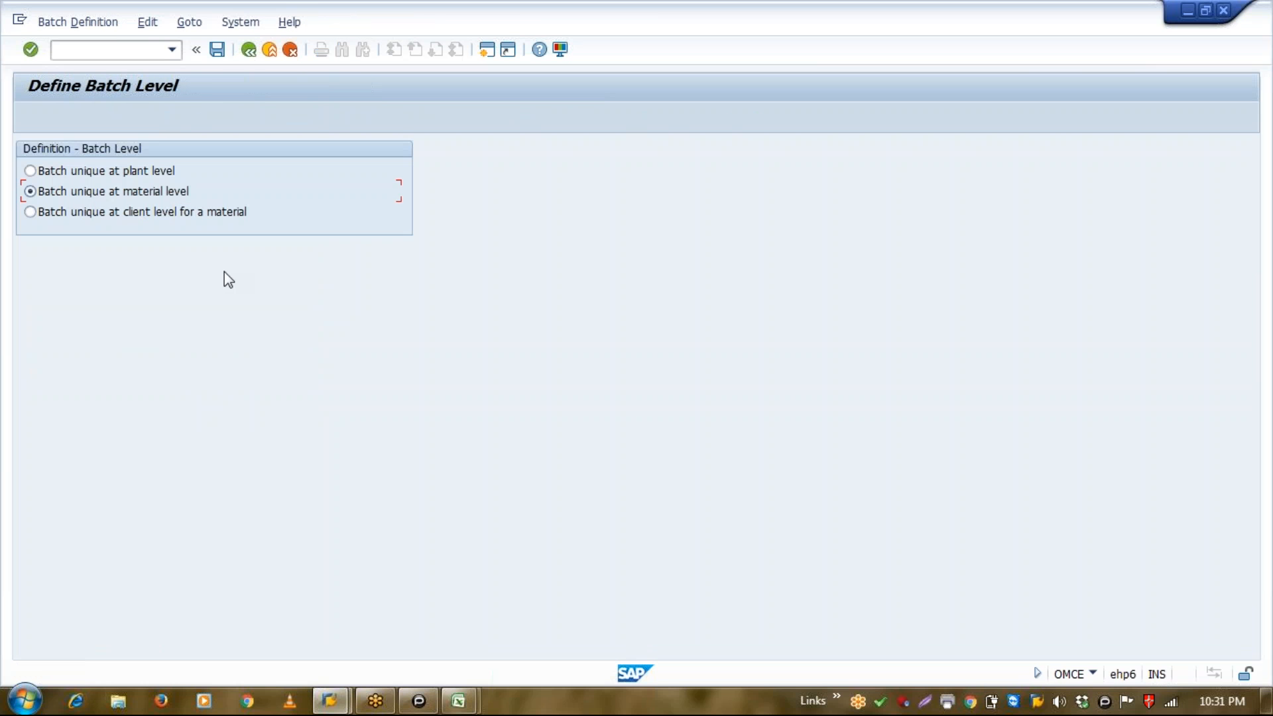
pyautogui.click(218, 49)
pyautogui.click(249, 50)
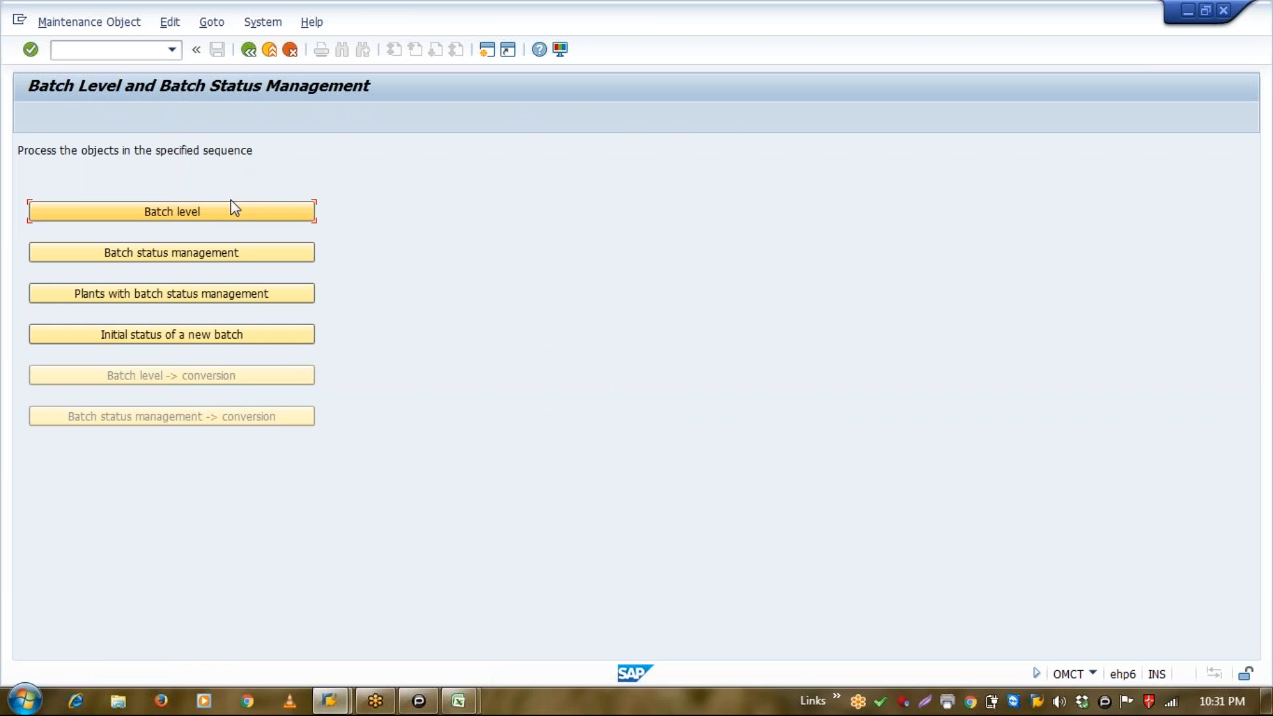
# Save the batch status management setting as Active and return to the list of objects.
pyautogui.click(222, 251)
pyautogui.click(217, 49)
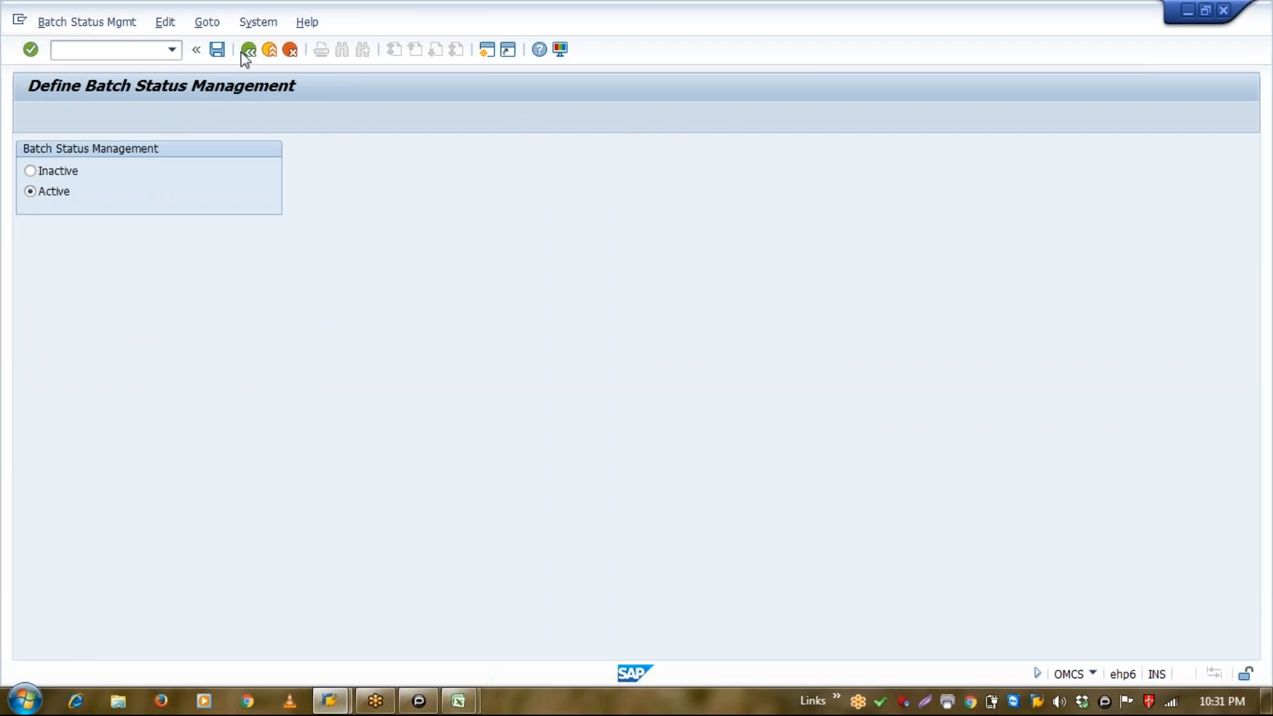
pyautogui.click(248, 50)
# Activate batch status management for plant 1110, ABC Industries, in the plant settings.
pyautogui.click(172, 298)
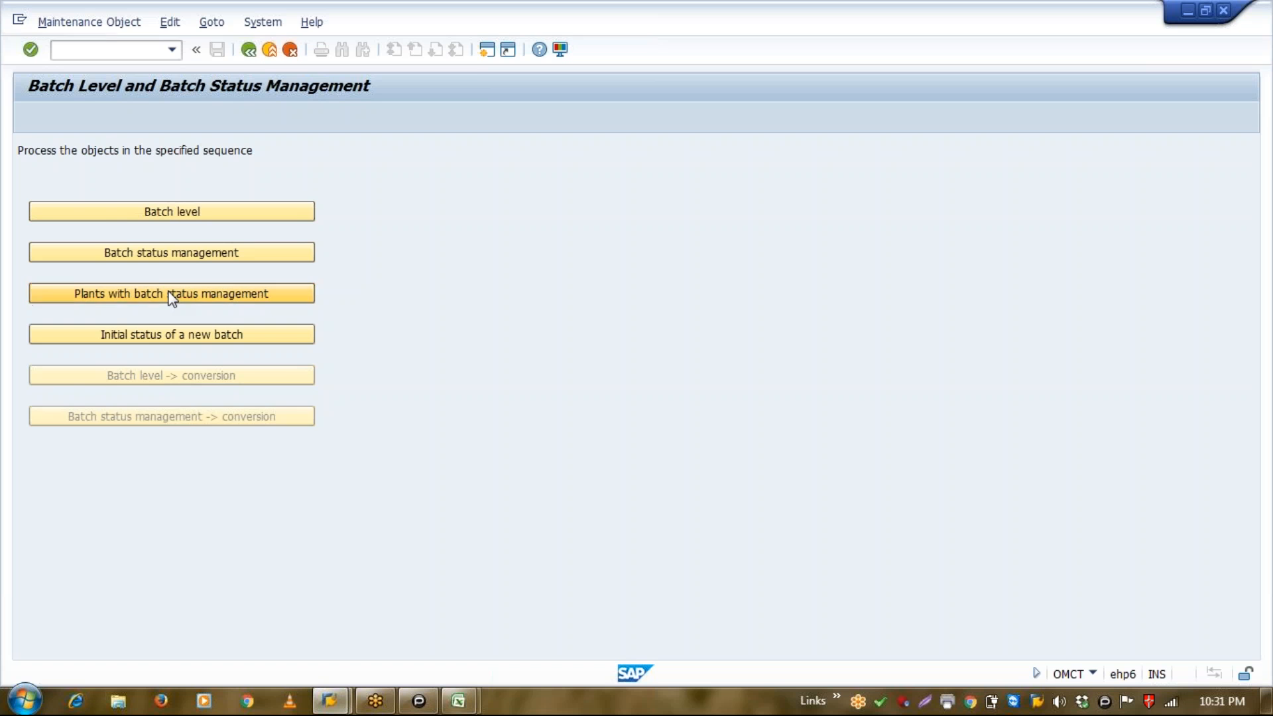
pyautogui.press('Return')
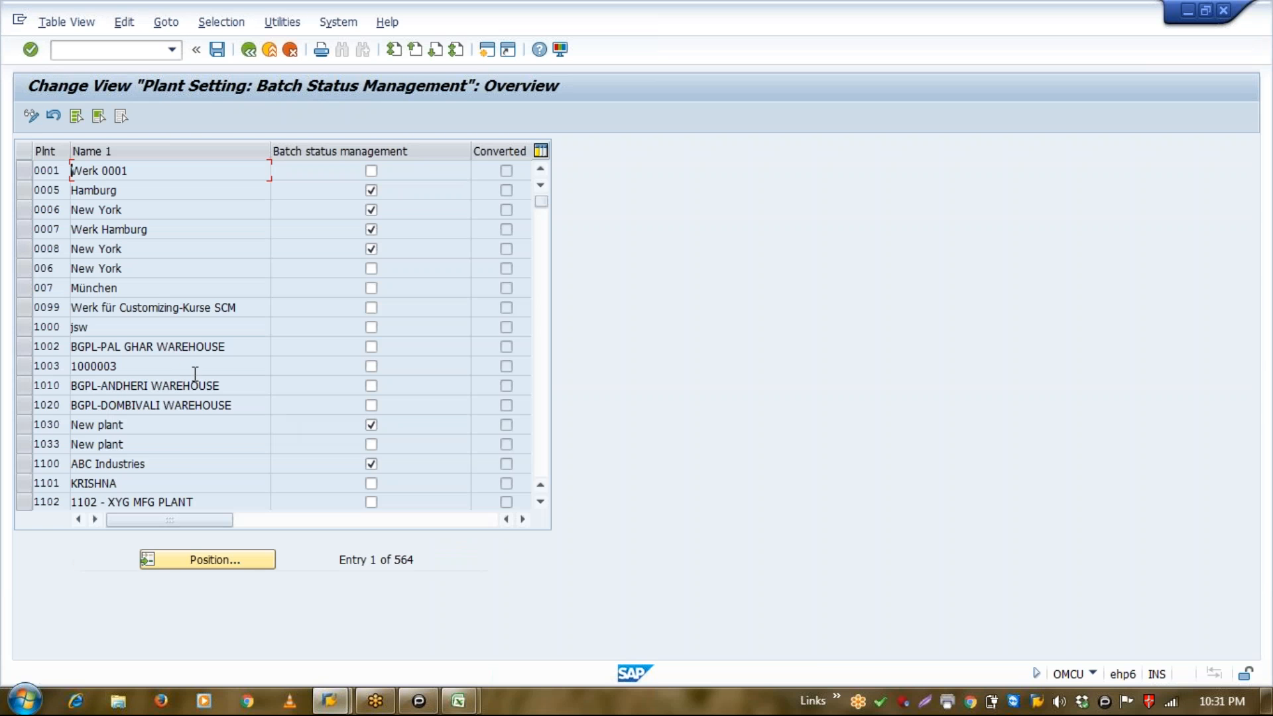
pyautogui.scroll(-1, 188, 461)
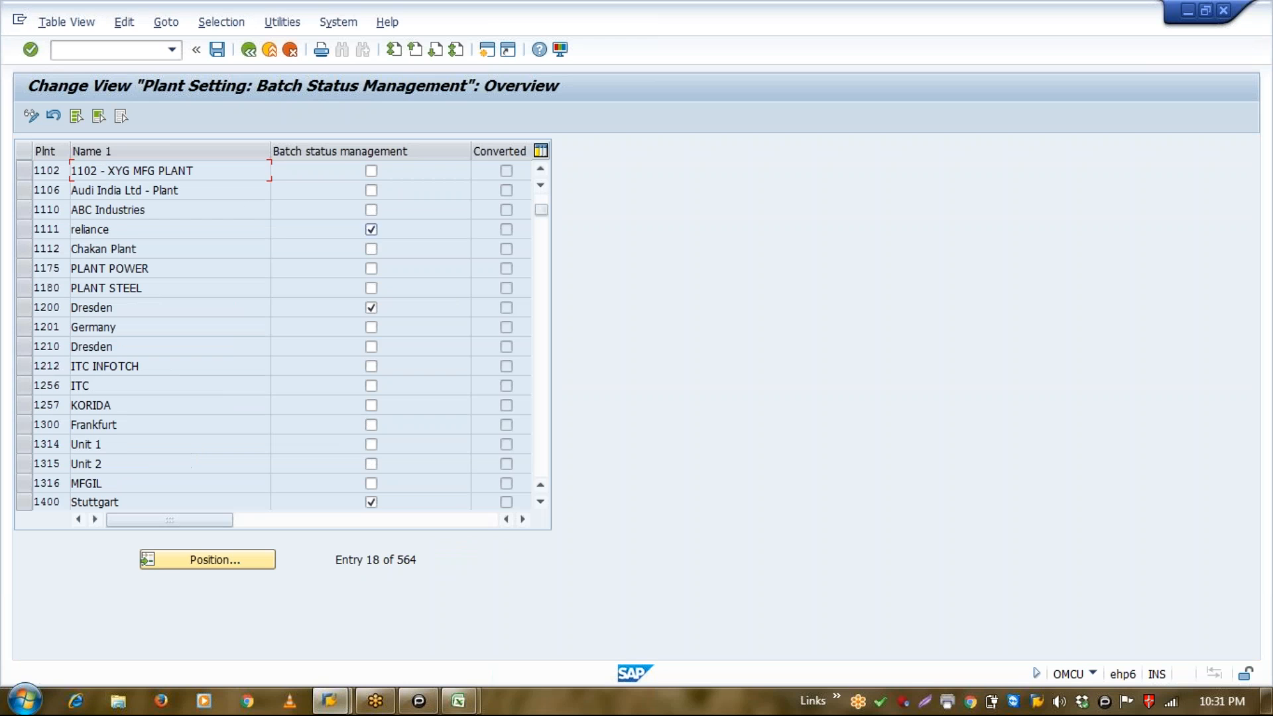
pyautogui.click(123, 209)
pyautogui.click(24, 210)
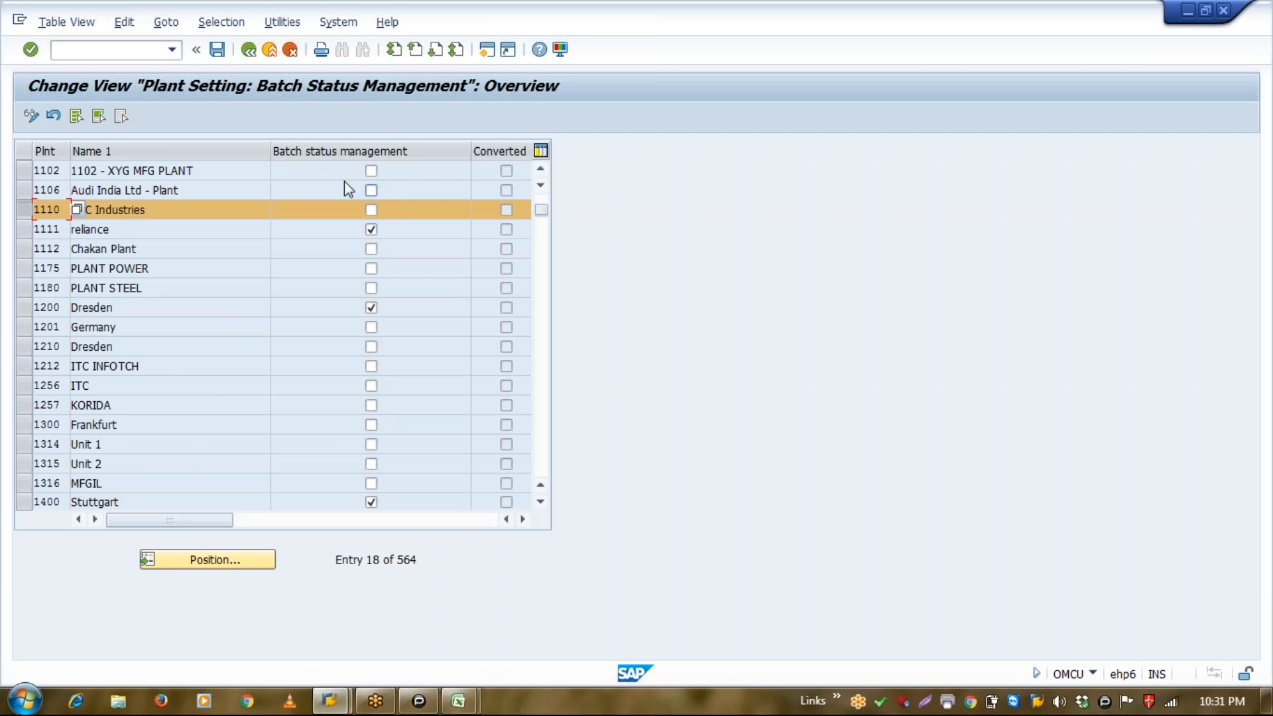
pyautogui.click(371, 210)
# Save the plant setting to a new customizing request described as BATCH_MGT and return to the implementation guide.
pyautogui.click(217, 49)
pyautogui.click(357, 320)
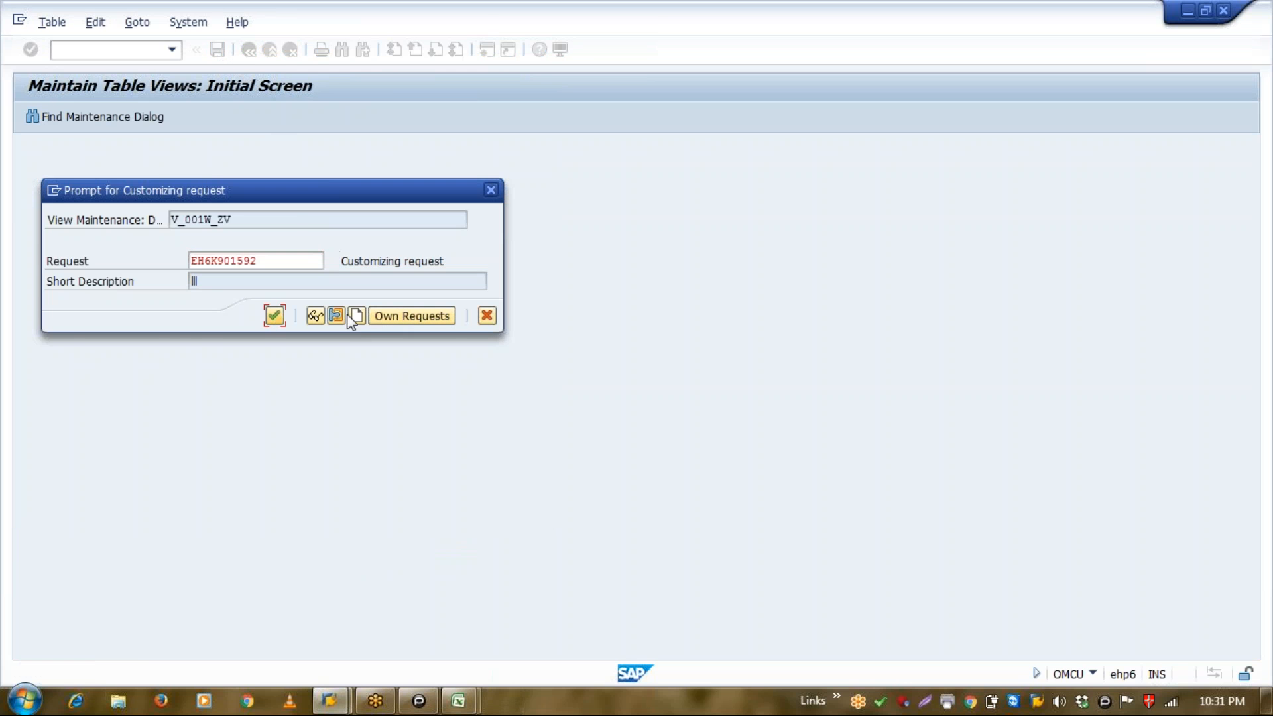
pyautogui.write('B')
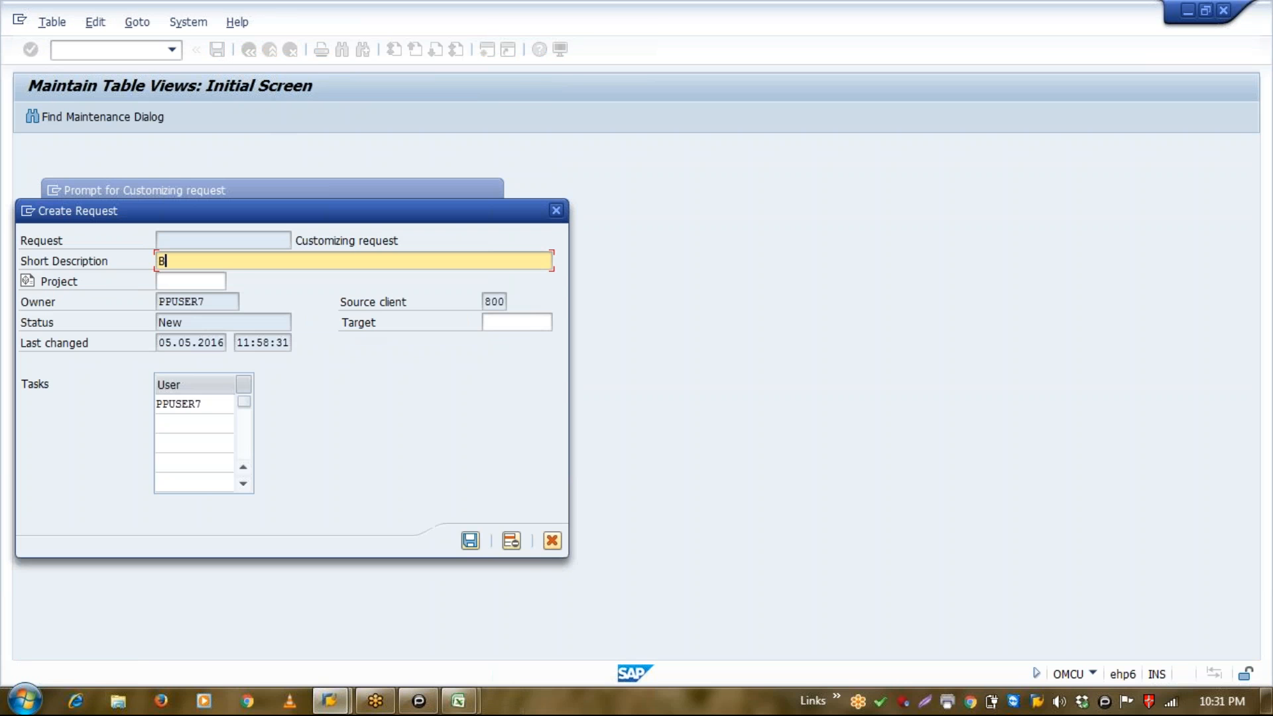
pyautogui.write('ATCH_MGT')
pyautogui.press('Return')
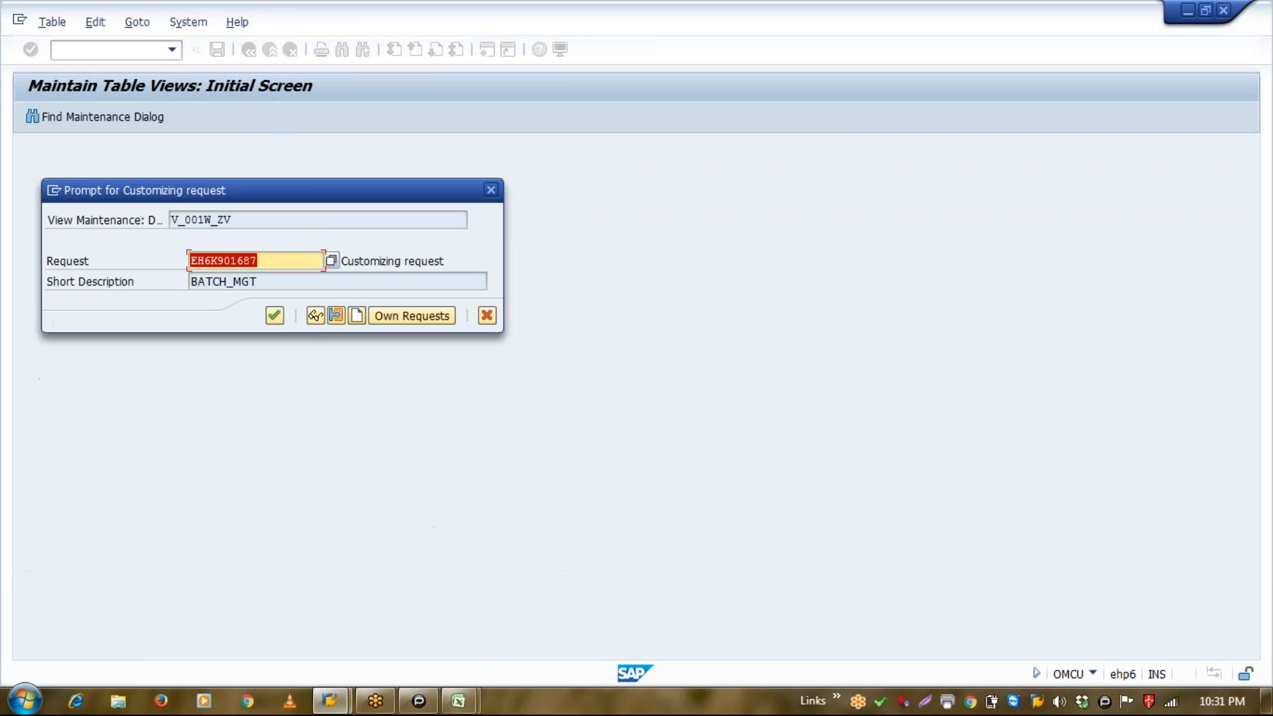
pyautogui.click(276, 315)
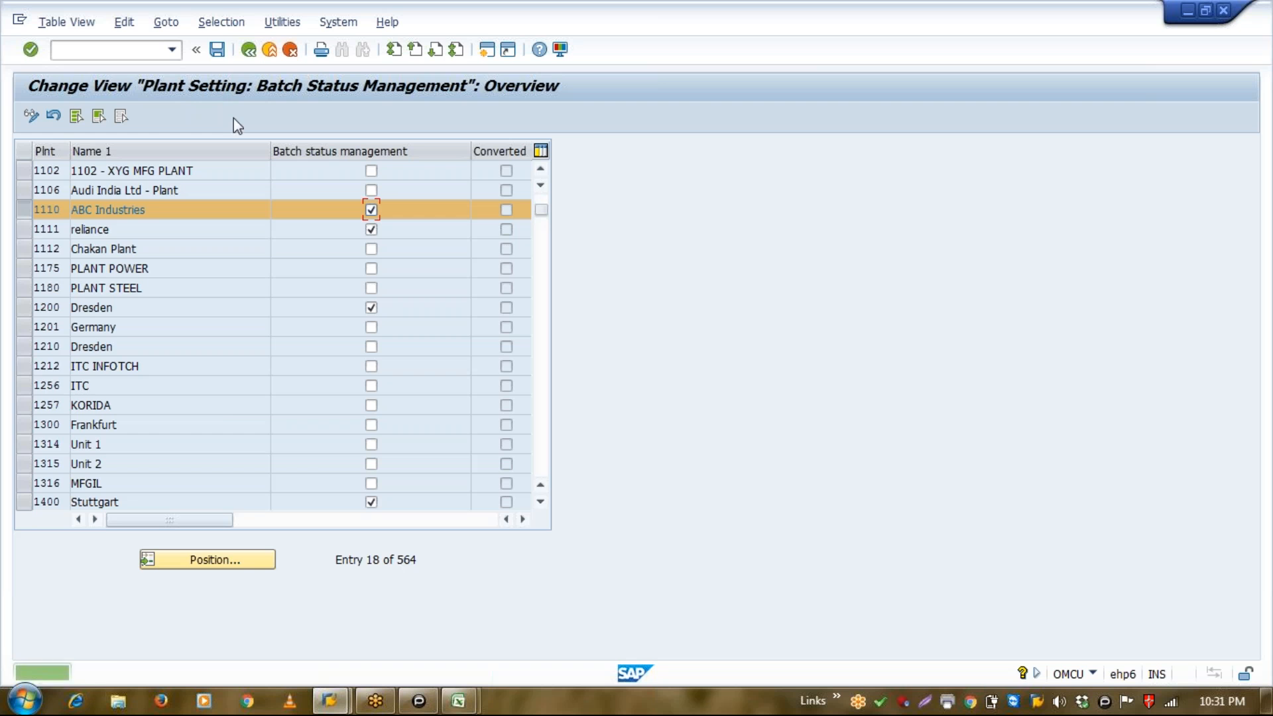
pyautogui.click(248, 49)
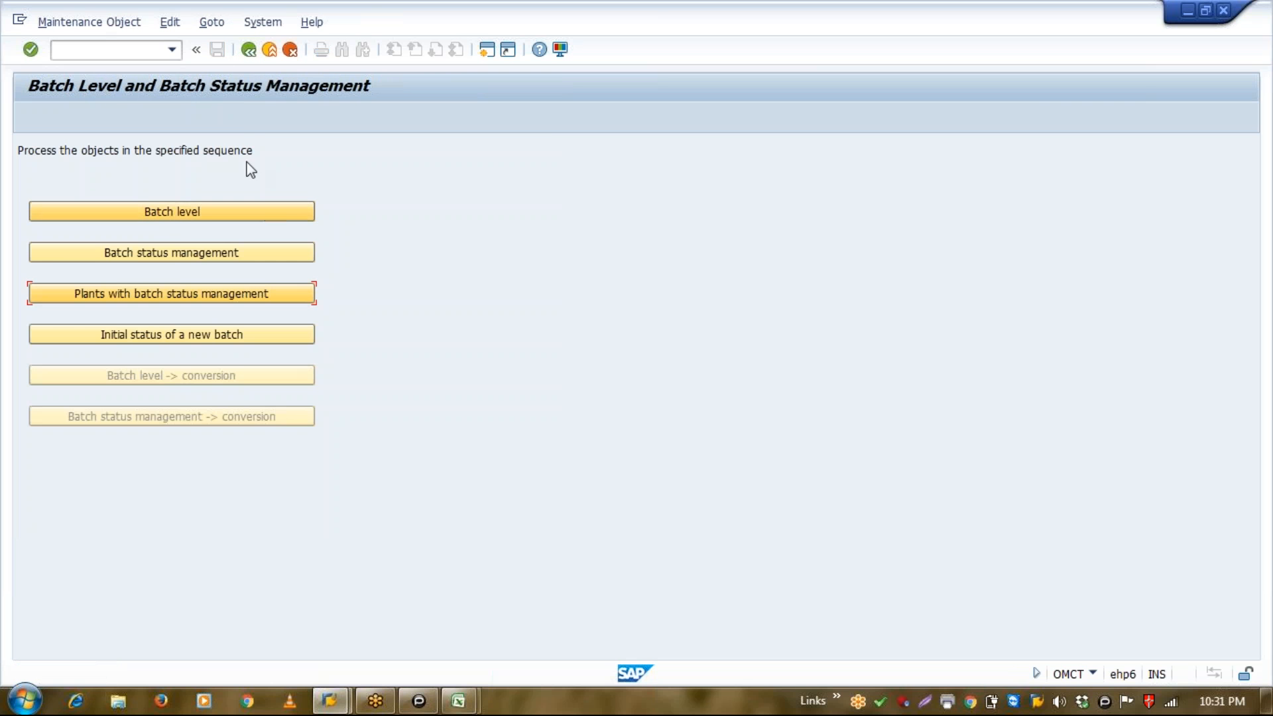
pyautogui.click(248, 50)
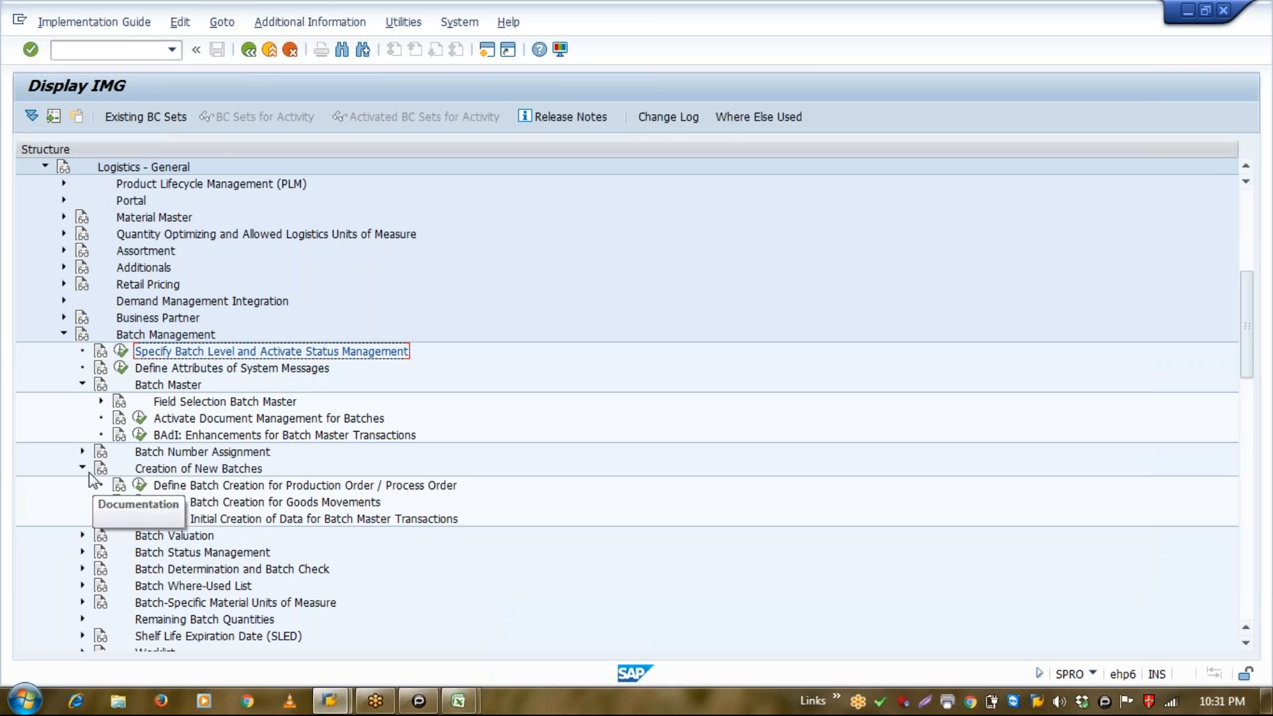
# Open the activation of internal batch number assignment and save automatic batch number assignment as Active.
pyautogui.click(82, 452)
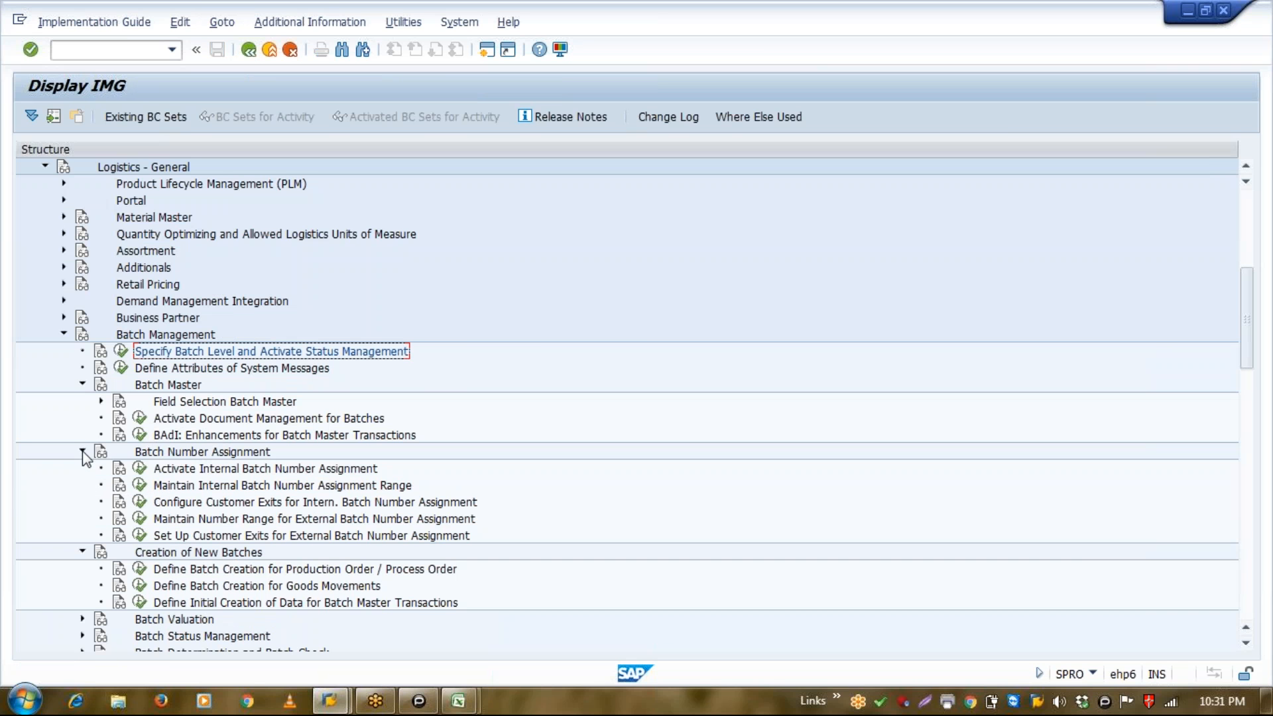
pyautogui.click(139, 470)
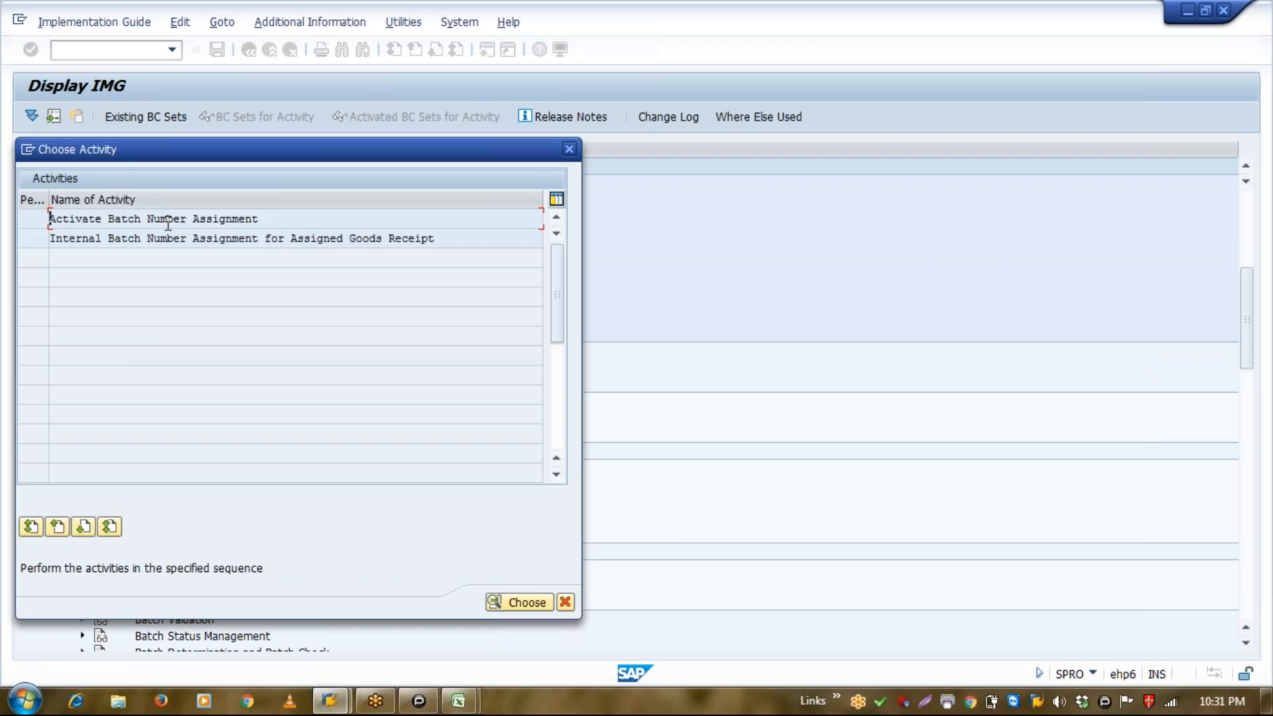
pyautogui.doubleClick(170, 218)
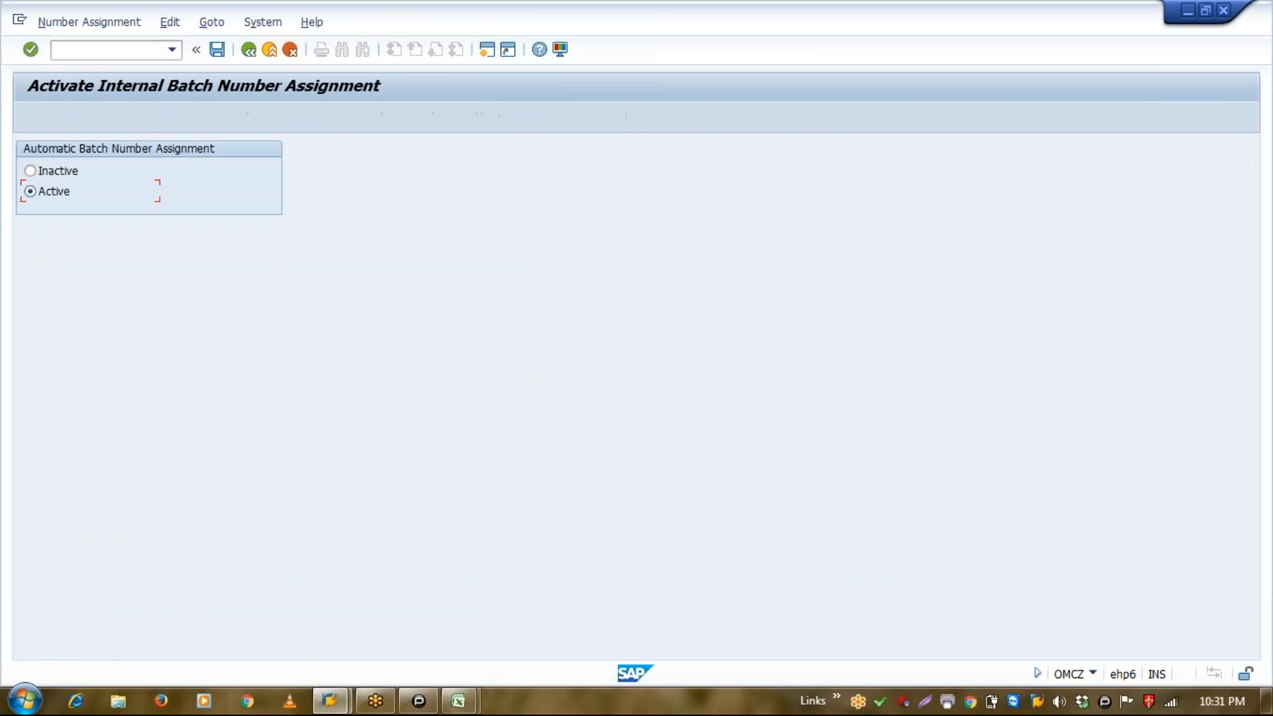
pyautogui.click(217, 50)
pyautogui.click(250, 53)
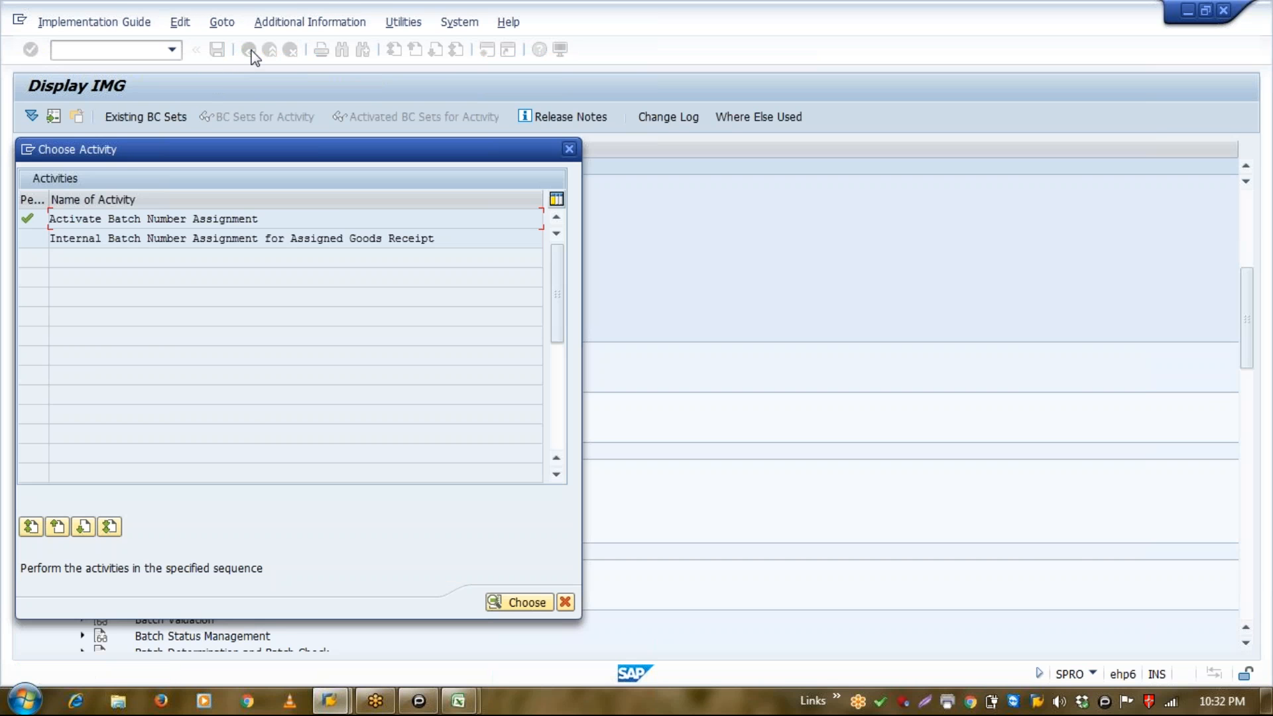
# Open internal batch number assignment for assigned goods receipt, save the plant settings, and return to the implementation guide.
pyautogui.doubleClick(232, 238)
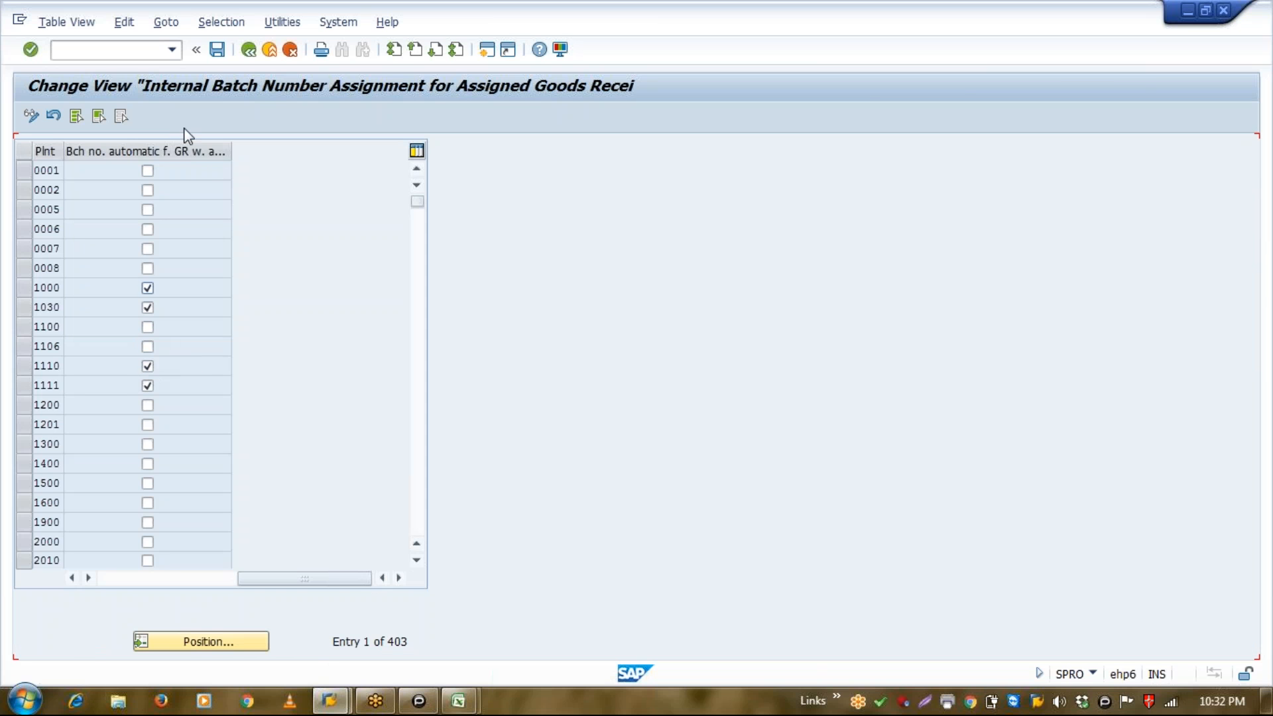
pyautogui.click(217, 49)
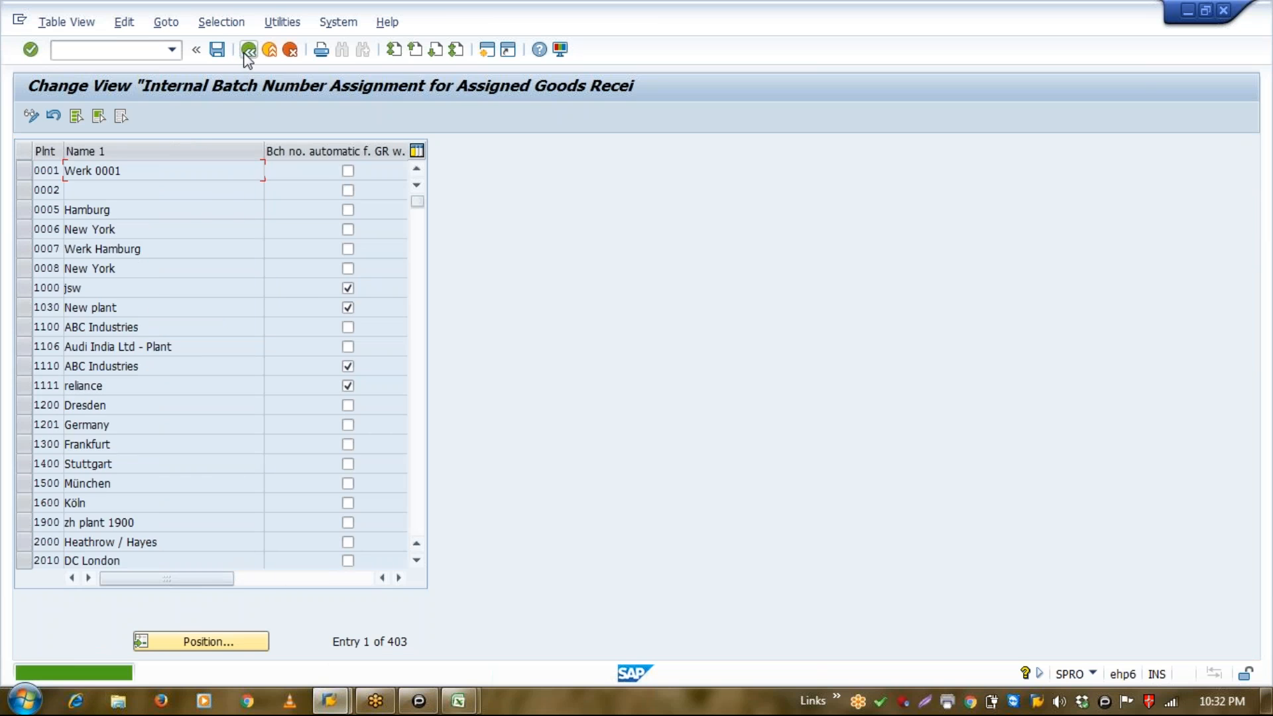
pyautogui.click(248, 51)
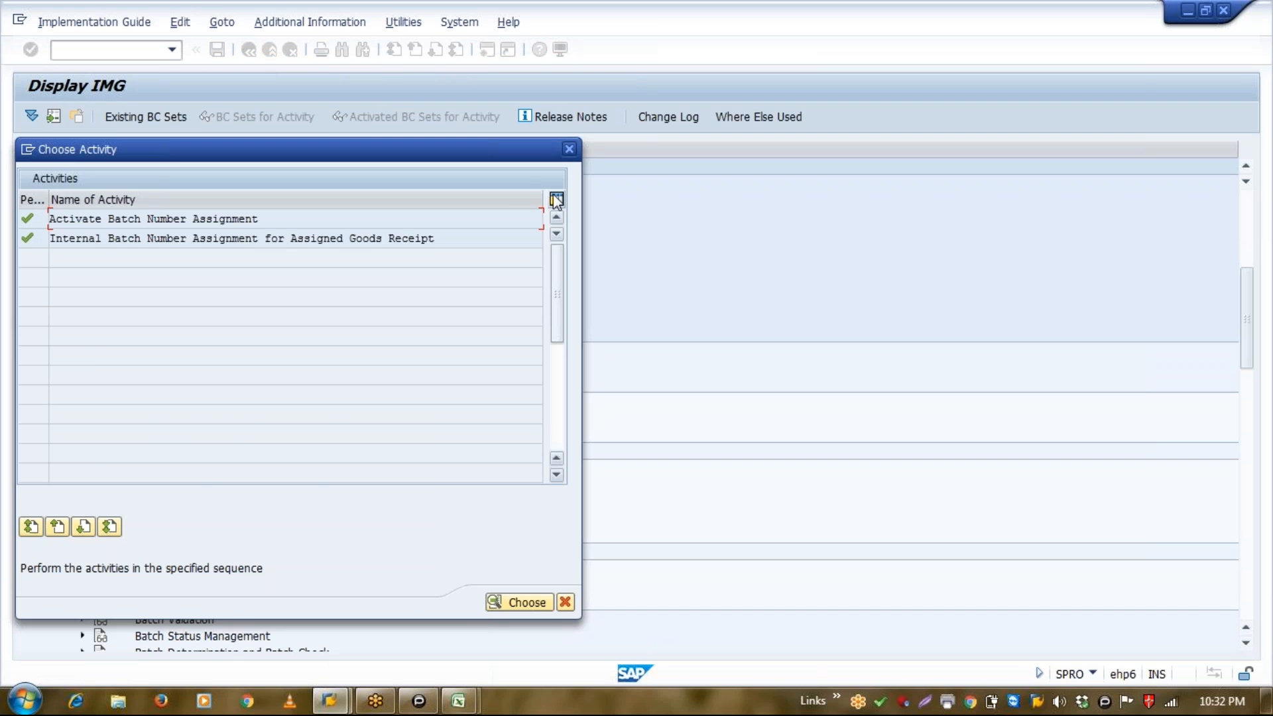
pyautogui.click(568, 149)
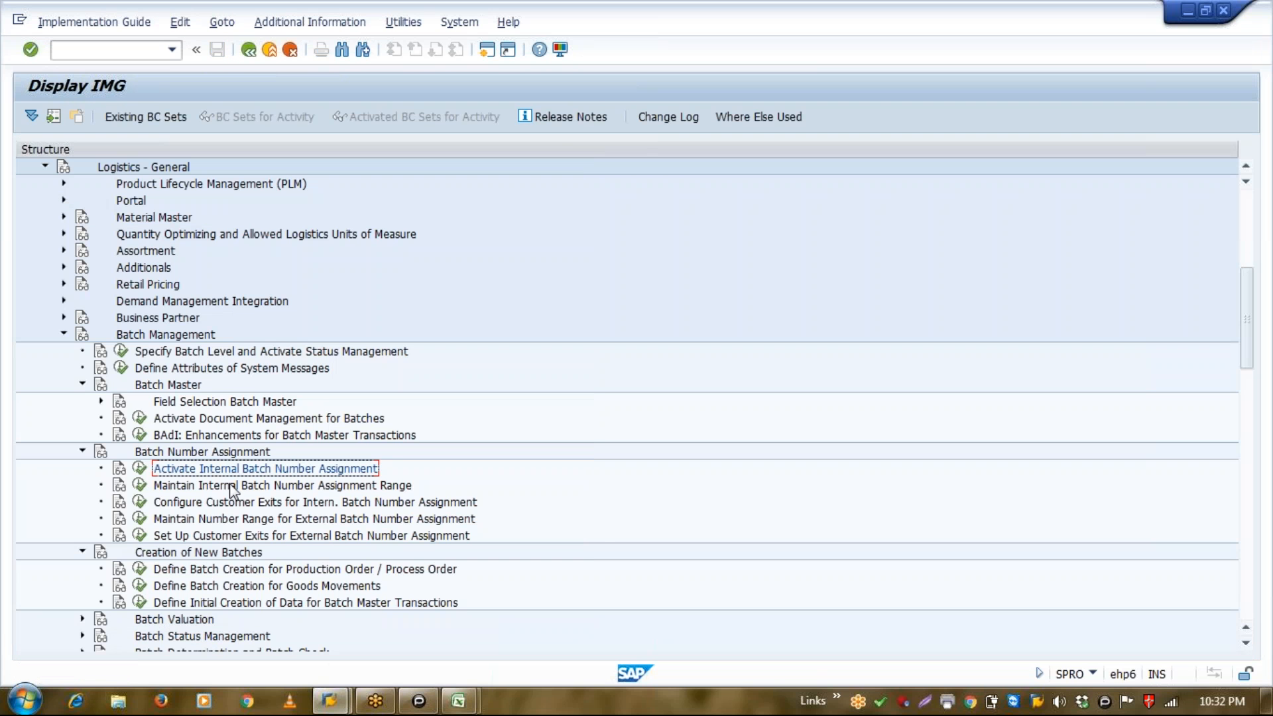
# Display the number range intervals of object BATCH_CLT for internal batch number assignment and return to the implementation guide.
pyautogui.click(236, 502)
pyautogui.click(139, 486)
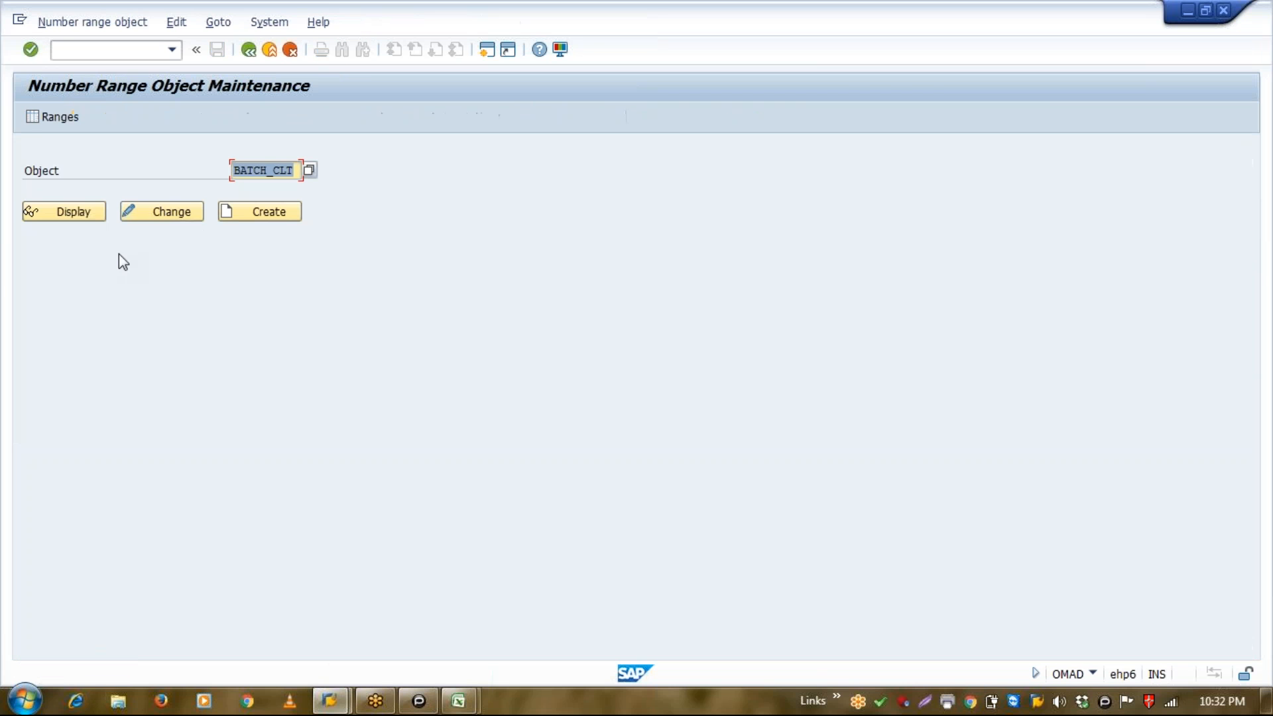
pyautogui.click(68, 209)
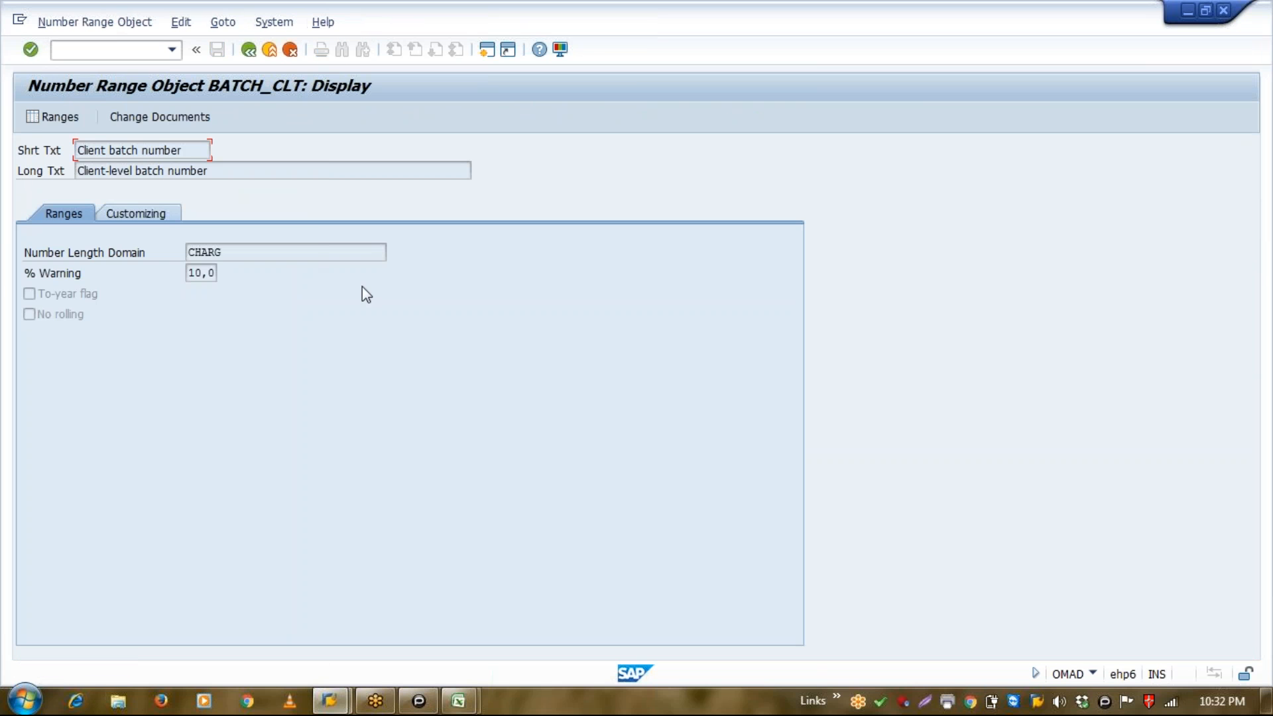
pyautogui.click(83, 117)
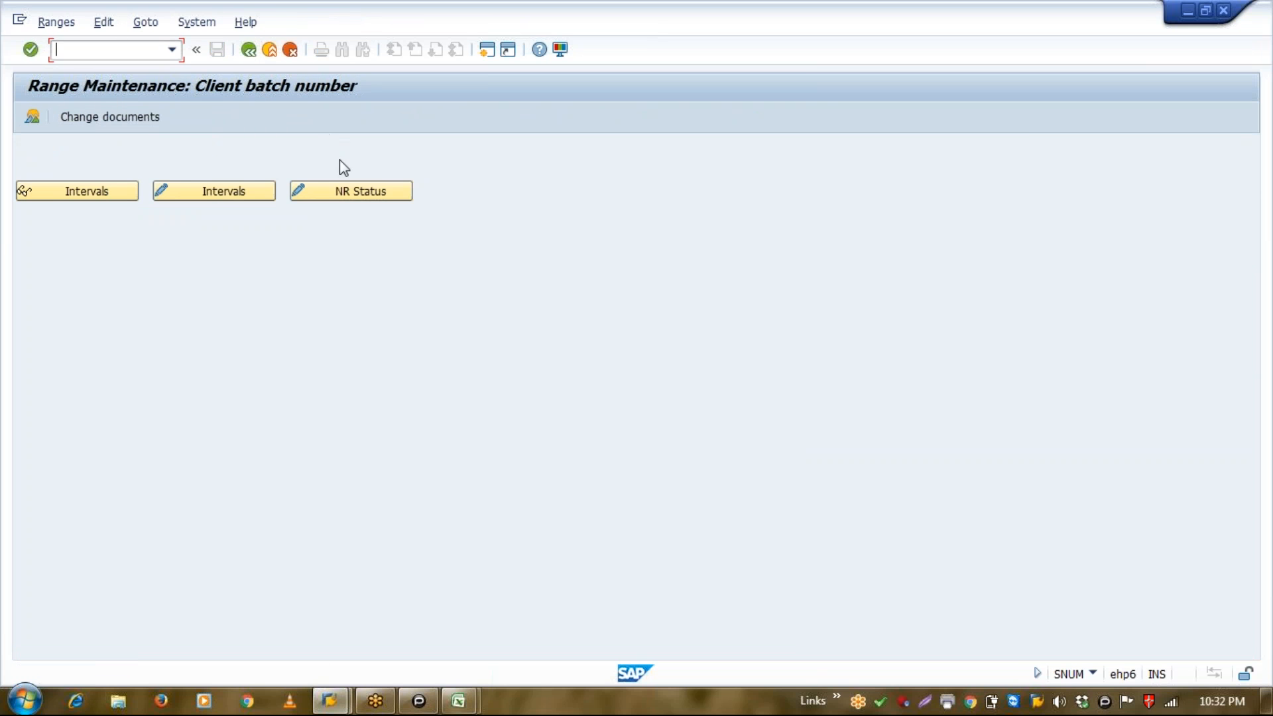
pyautogui.click(126, 192)
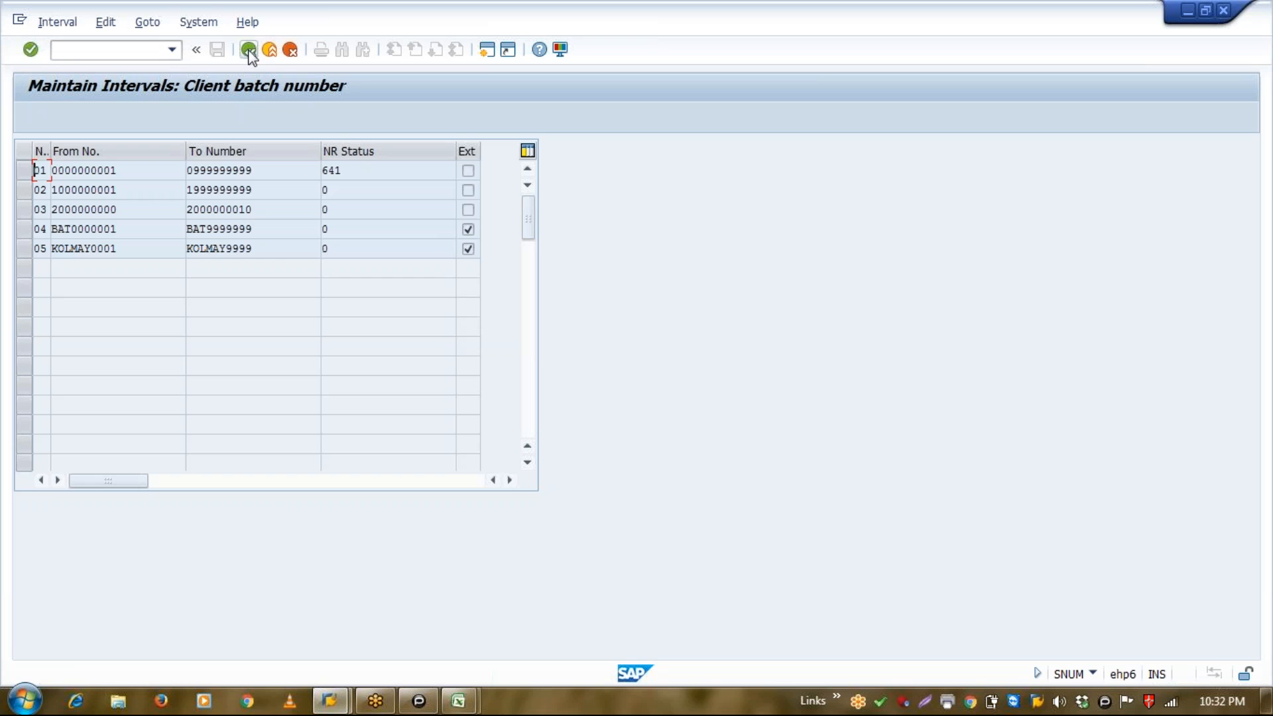
pyautogui.click(249, 50)
pyautogui.click(249, 50)
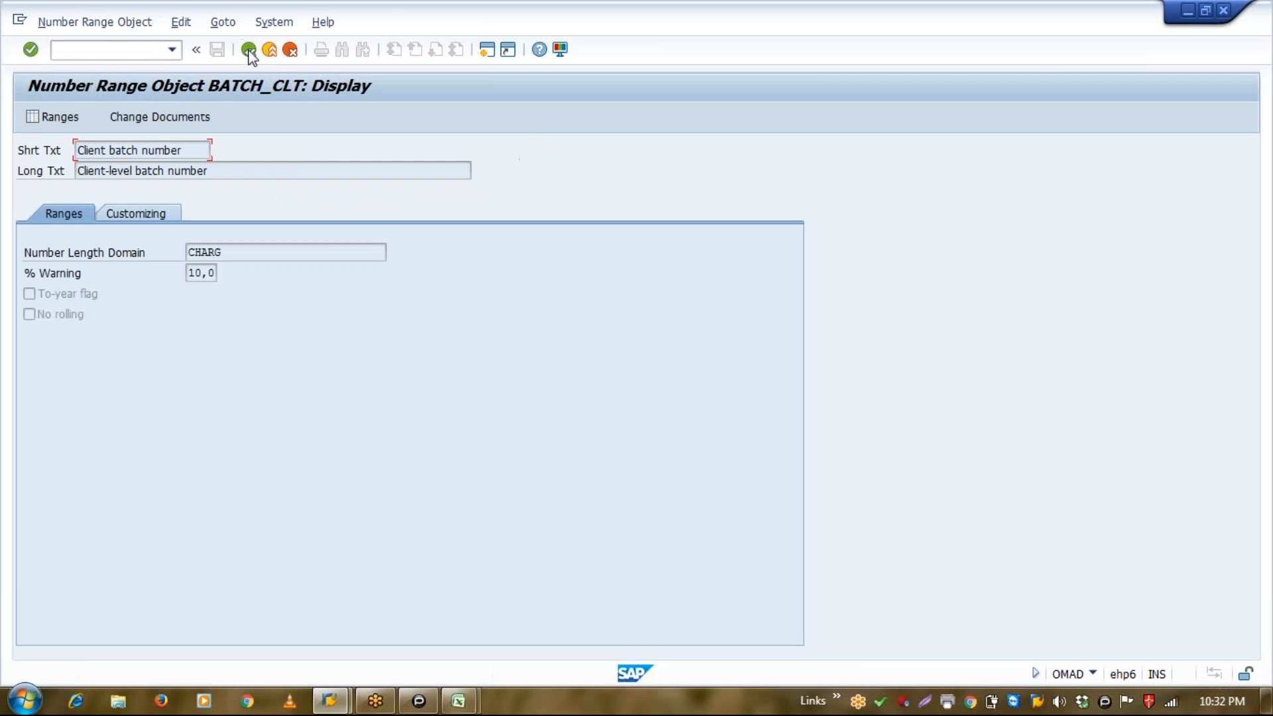
pyautogui.click(249, 50)
pyautogui.click(248, 49)
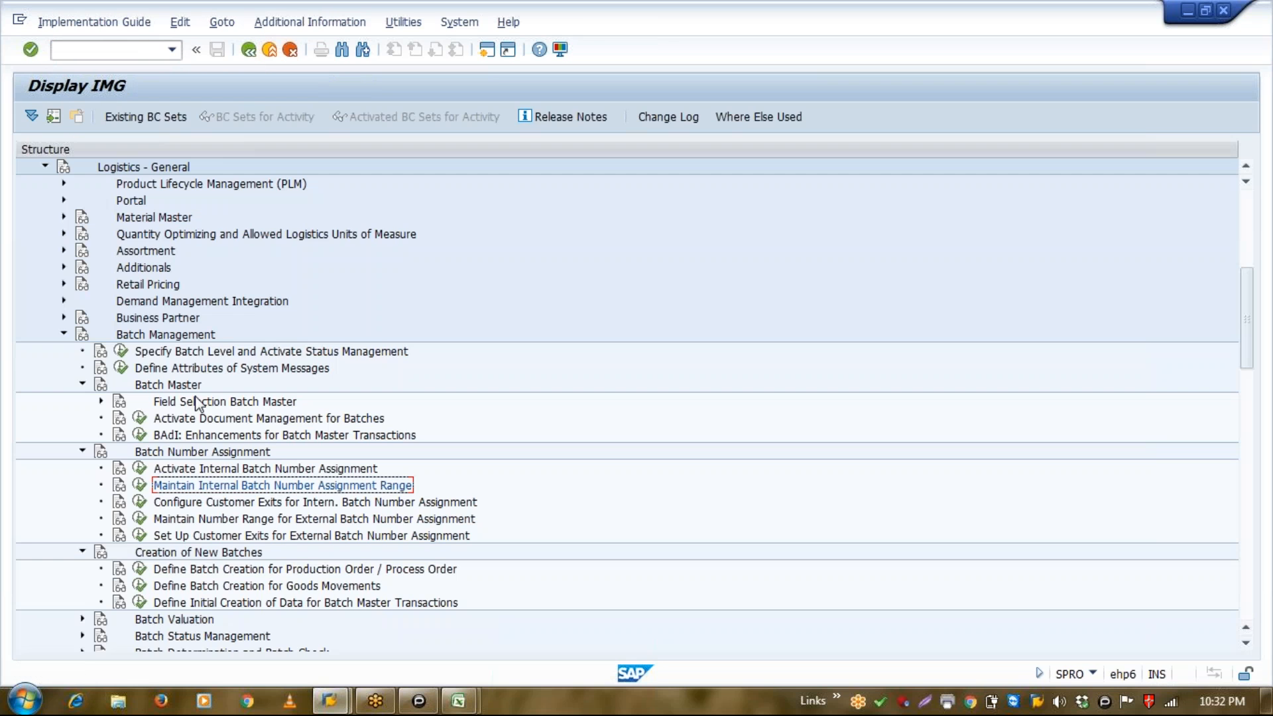
# Open the batch creation settings for production and process orders and browse the production scheduling profiles by plant.
pyautogui.click(140, 569)
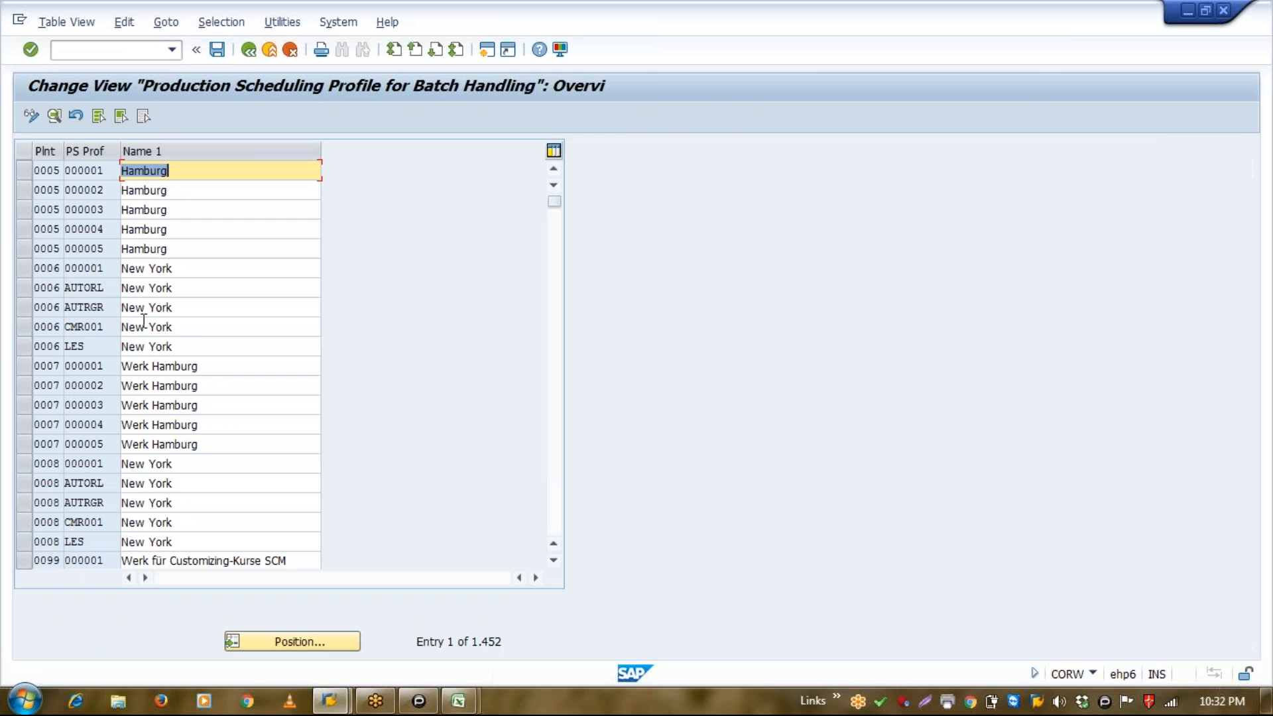
pyautogui.click(144, 325)
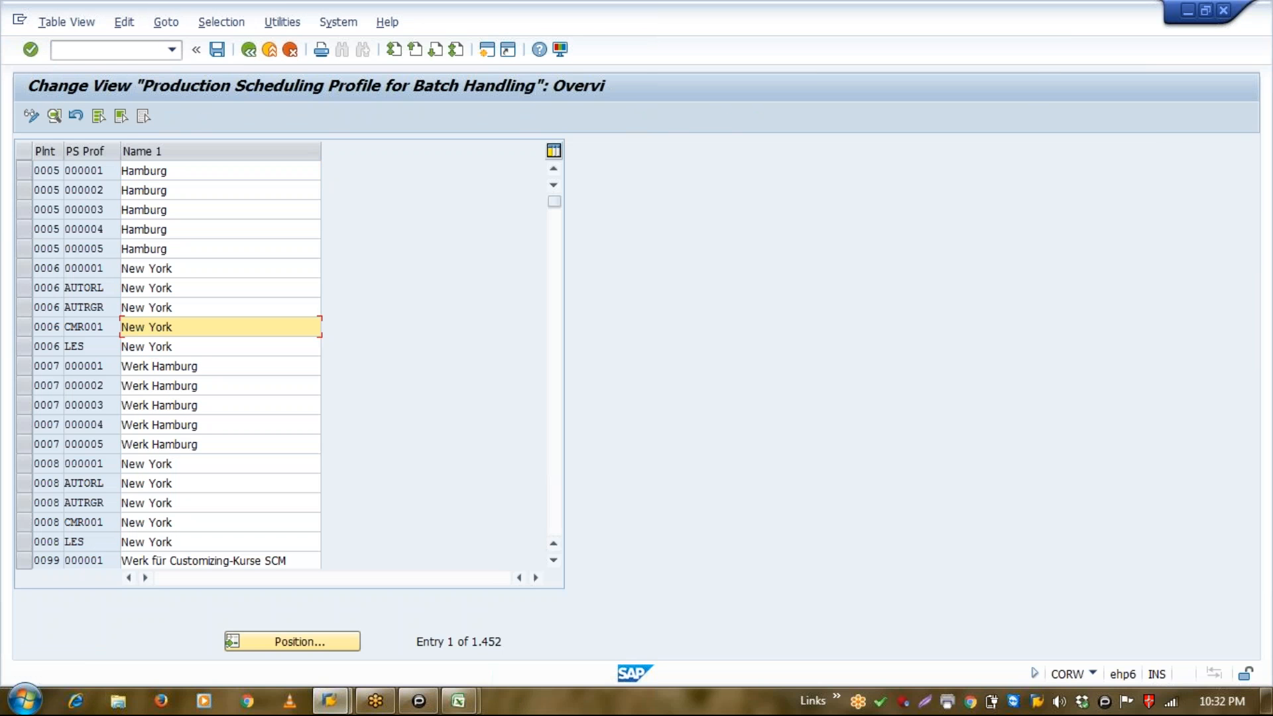
pyautogui.press('pagedown')
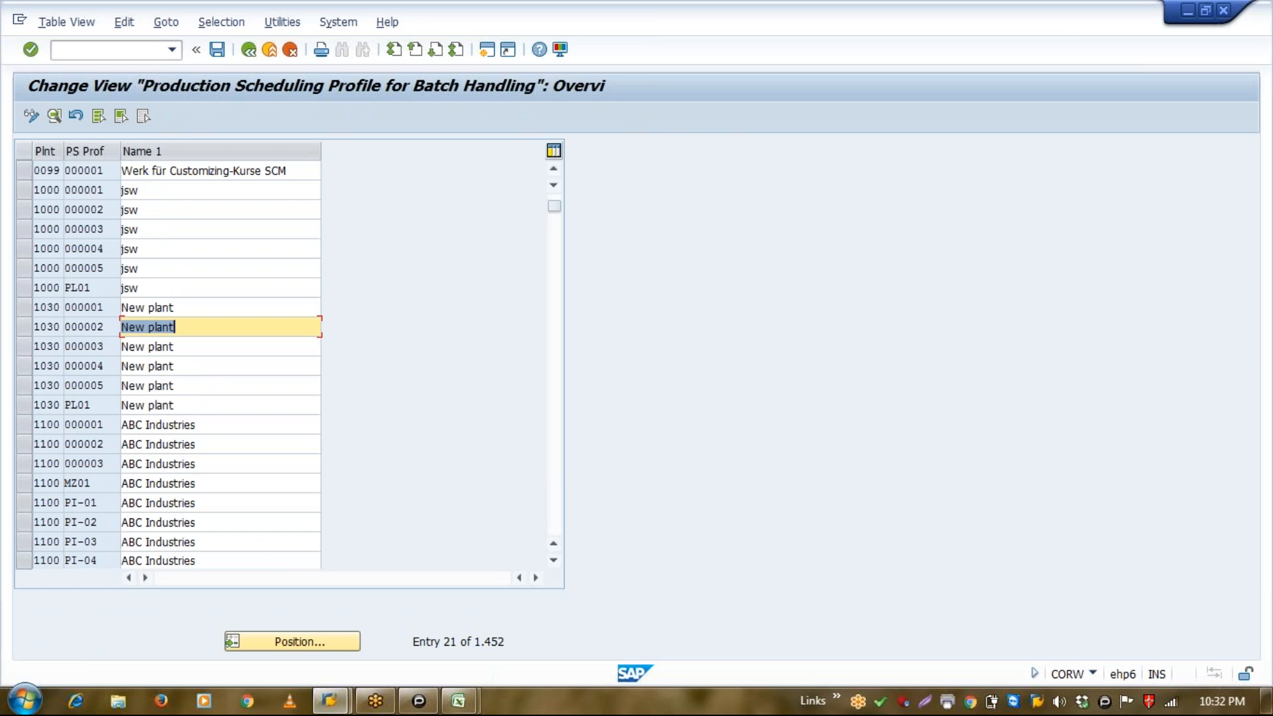
pyautogui.press('pagedown')
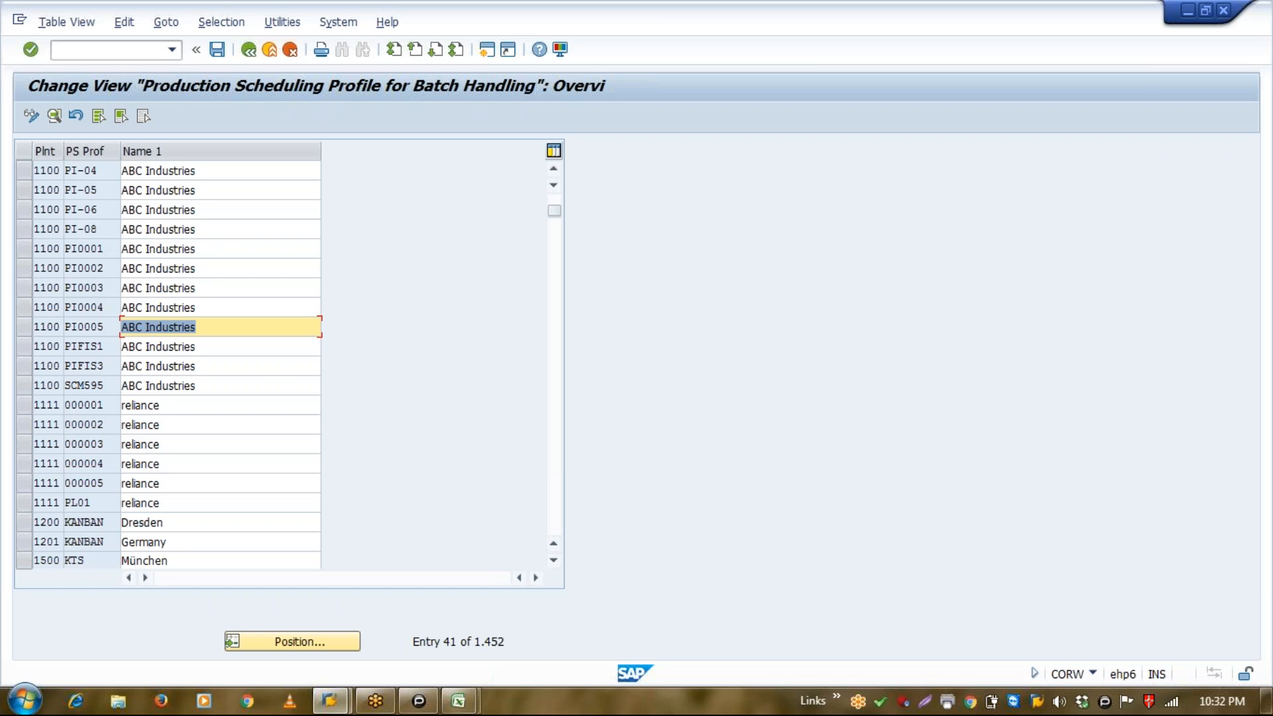
pyautogui.click(31, 117)
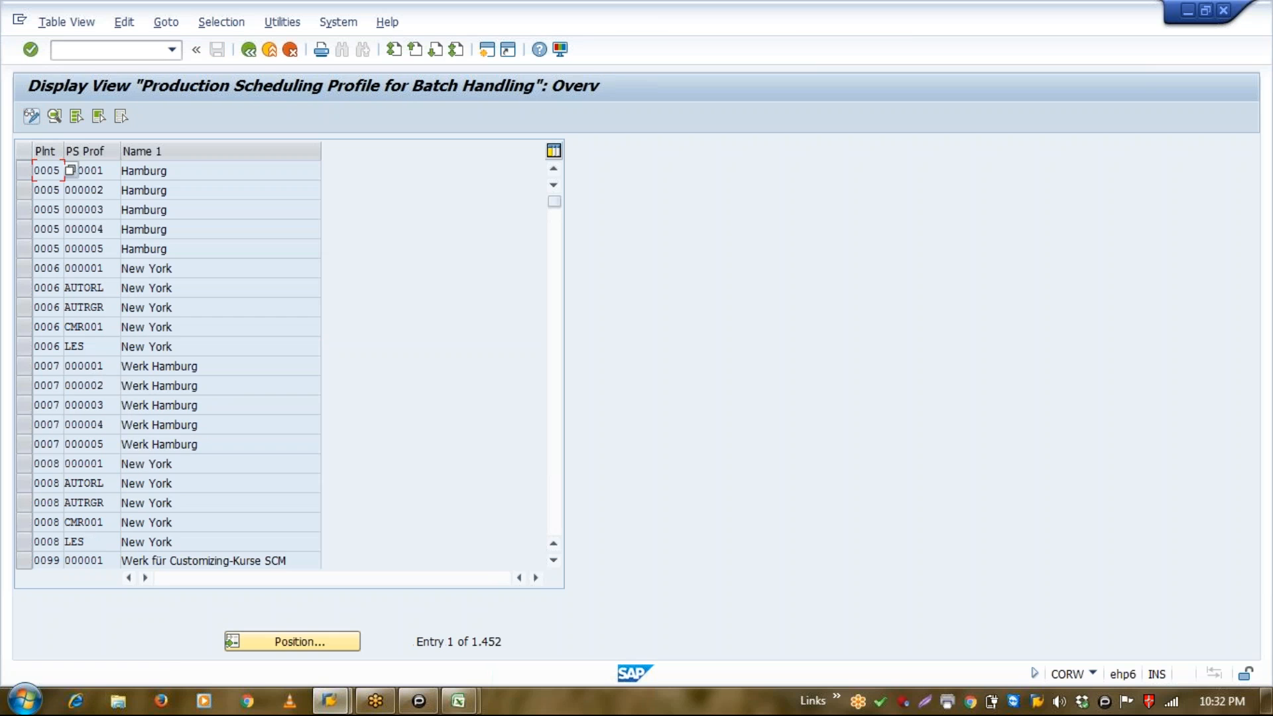
pyautogui.click(32, 116)
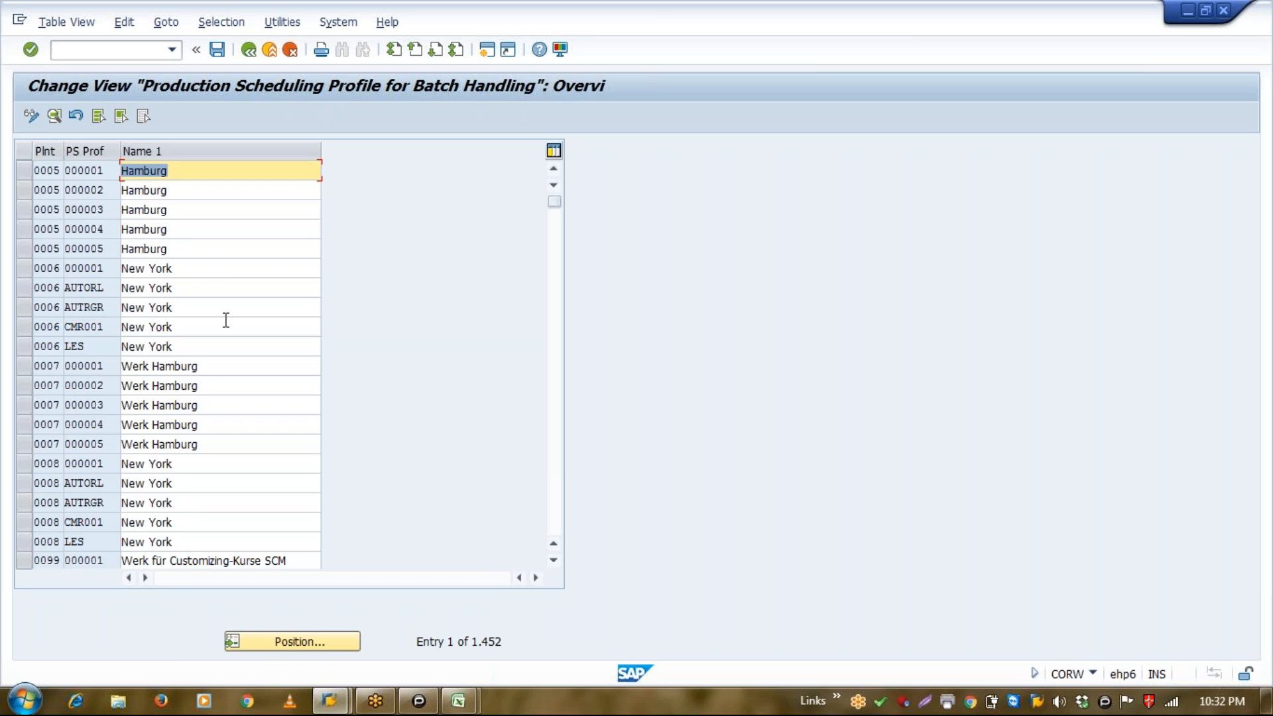
# Look up plant 1110 in the batch handling profiles and go through the neighbouring plant 1100 entries.
pyautogui.click(351, 642)
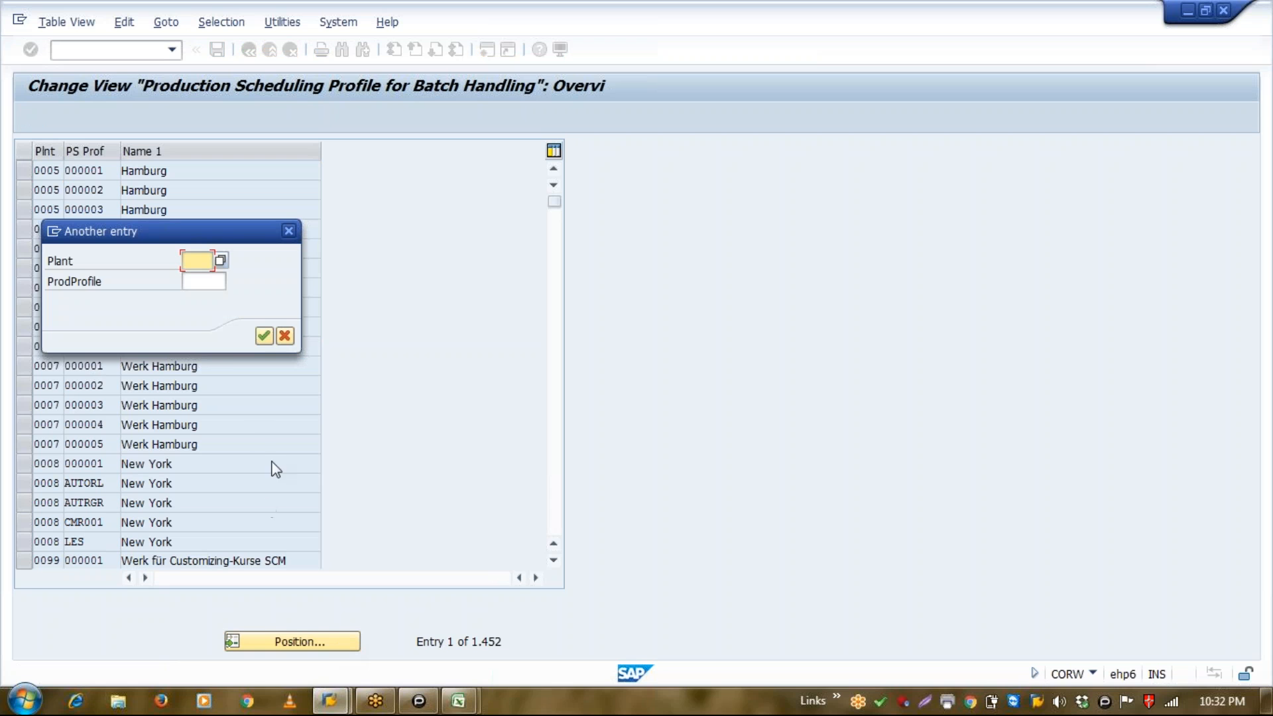
pyautogui.write('1119')
pyautogui.press('BackSpace')
pyautogui.write('0')
pyautogui.press('Return')
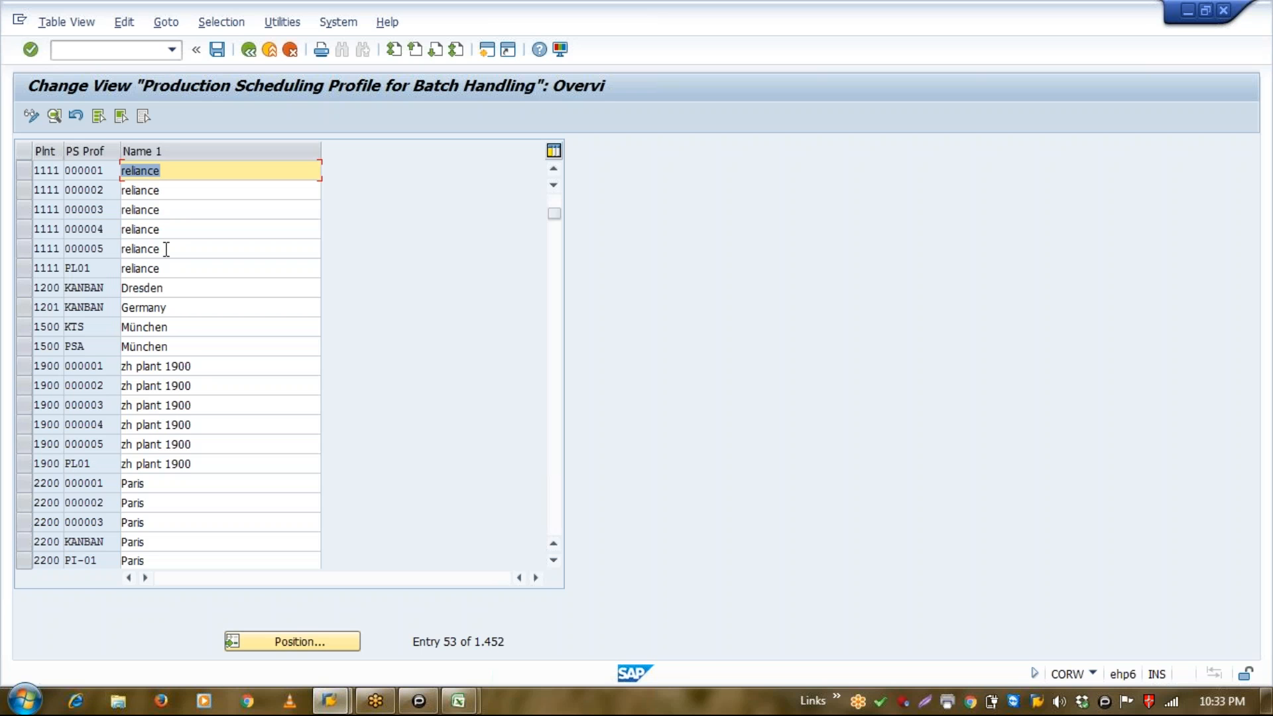
pyautogui.scroll(7, 166, 249)
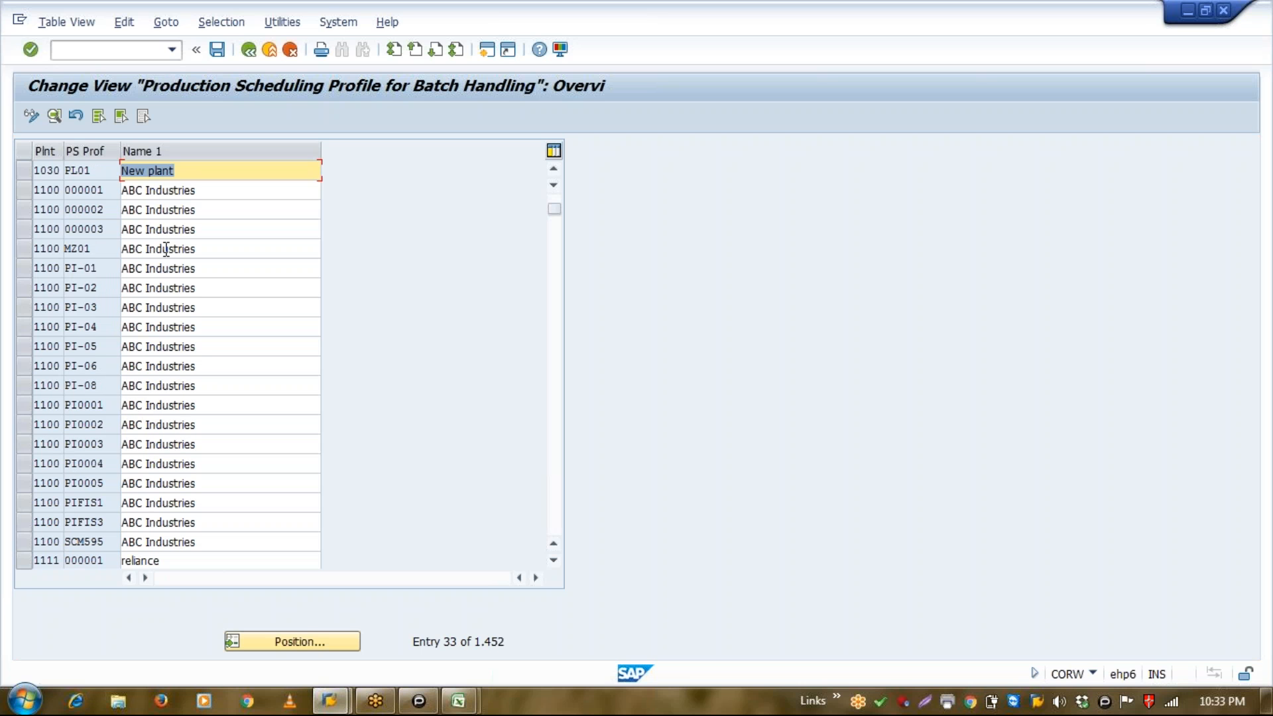
pyautogui.click(56, 191)
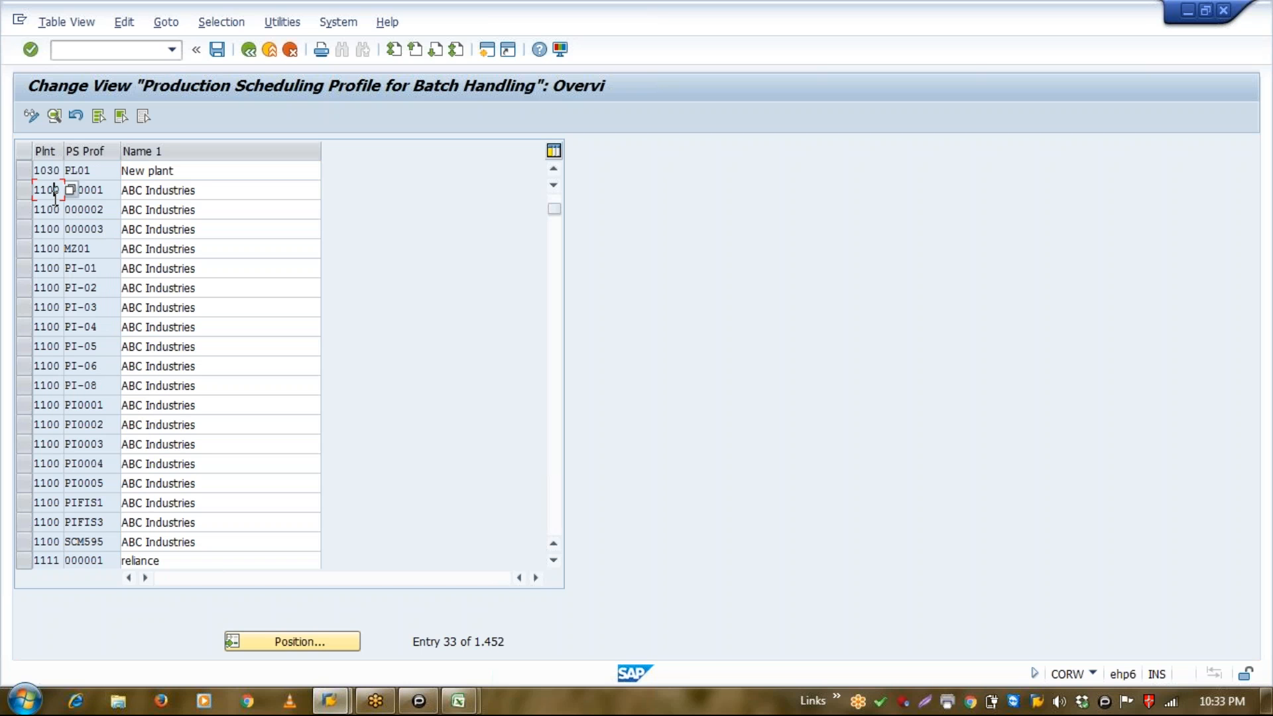
pyautogui.press('Down')
pyautogui.press('Down')
pyautogui.press('Down')
pyautogui.press('Down')
pyautogui.press('Down')
pyautogui.press('Down')
pyautogui.press('Down')
pyautogui.press('Down')
pyautogui.press('Down')
pyautogui.press('Down')
pyautogui.press('Down')
pyautogui.press('Down')
pyautogui.press('Down')
# Try to open production scheduling profile maintenance, transaction OPKP, in a new session, declining the locked data display.
pyautogui.click(488, 50)
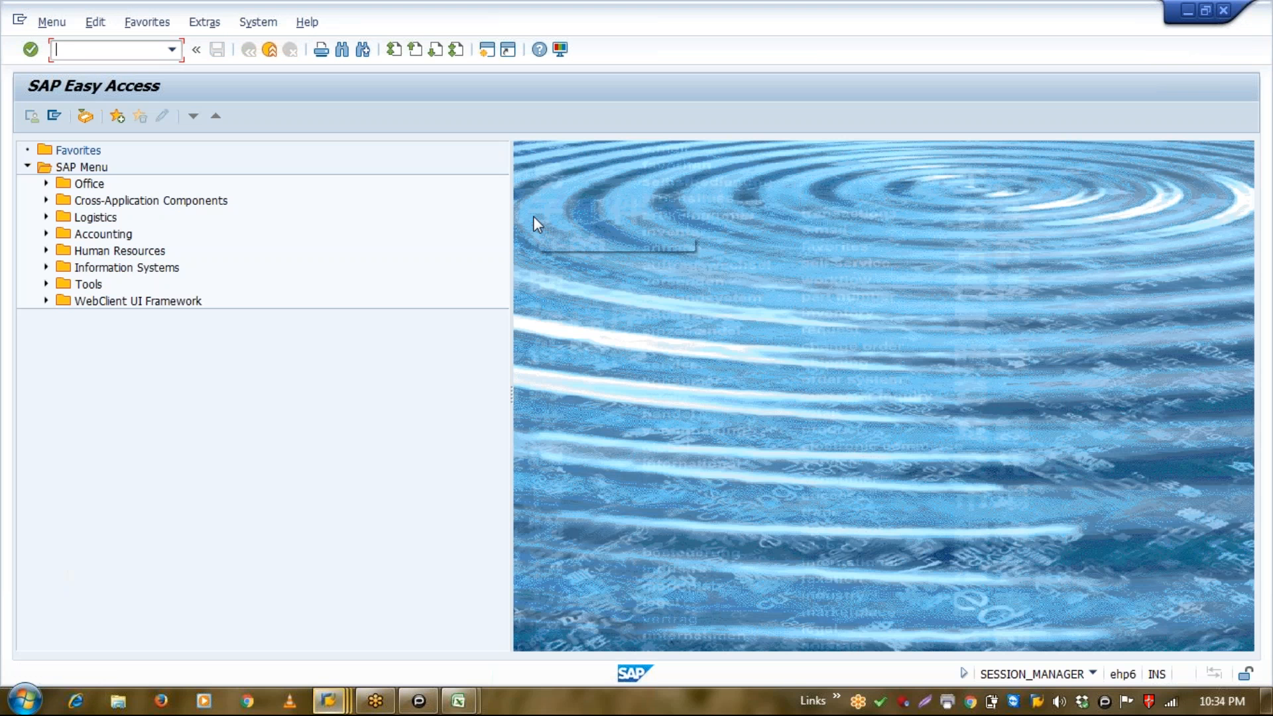
pyautogui.write('OPKP')
pyautogui.press('Return')
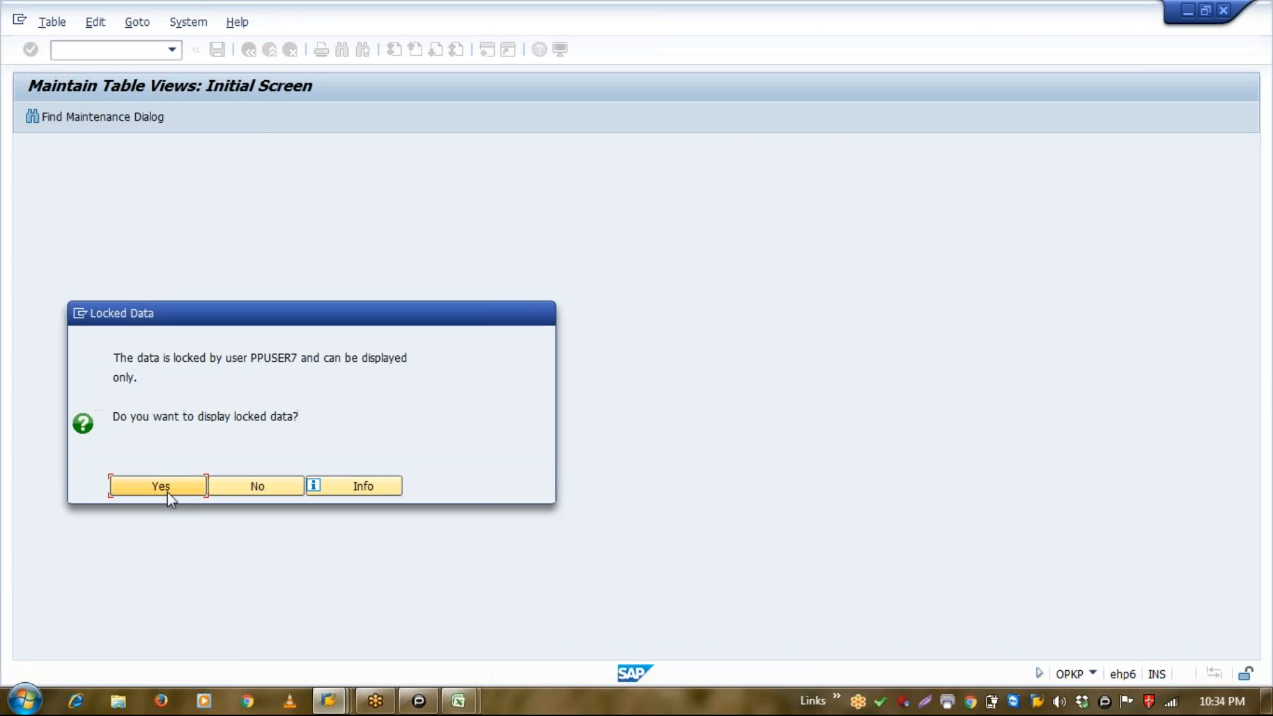
pyautogui.click(240, 489)
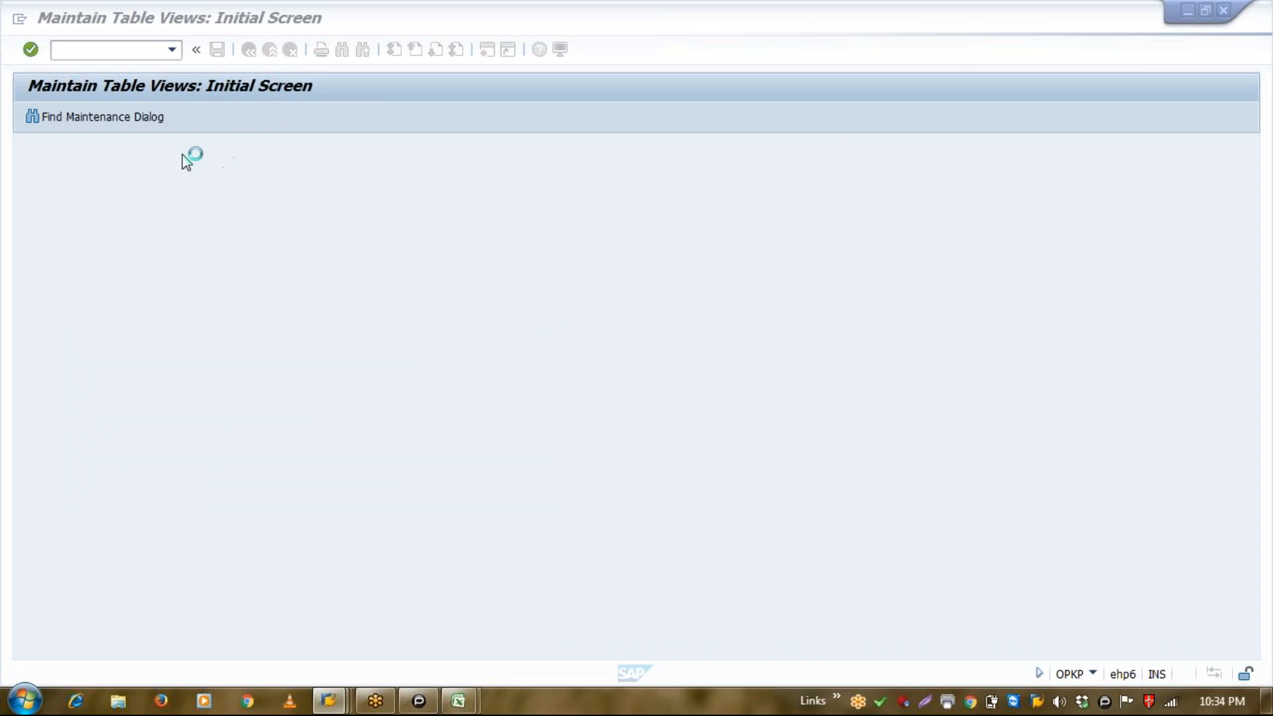
pyautogui.hotkey('alt', 'Tab')
pyautogui.hotkey('alt', 'Tab')
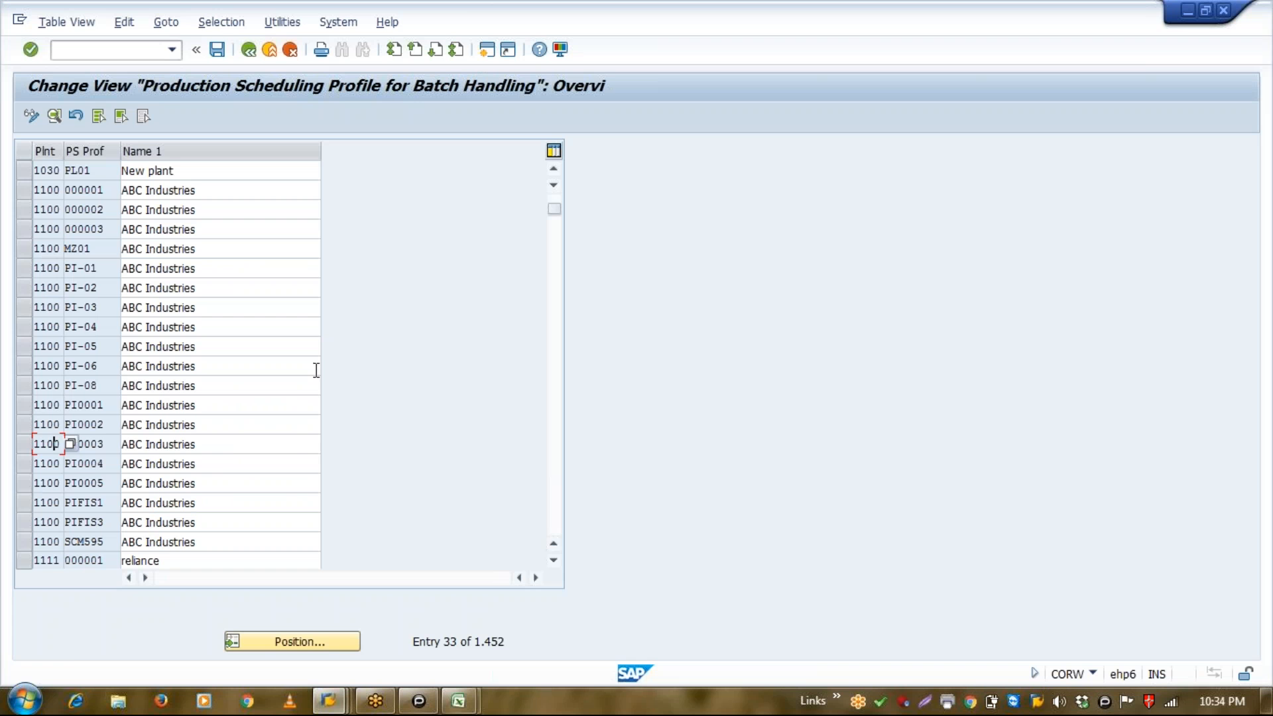
# Leave the batch handling profiles and open production scheduling profile maintenance, transaction OPKP, in a new session.
pyautogui.click(248, 50)
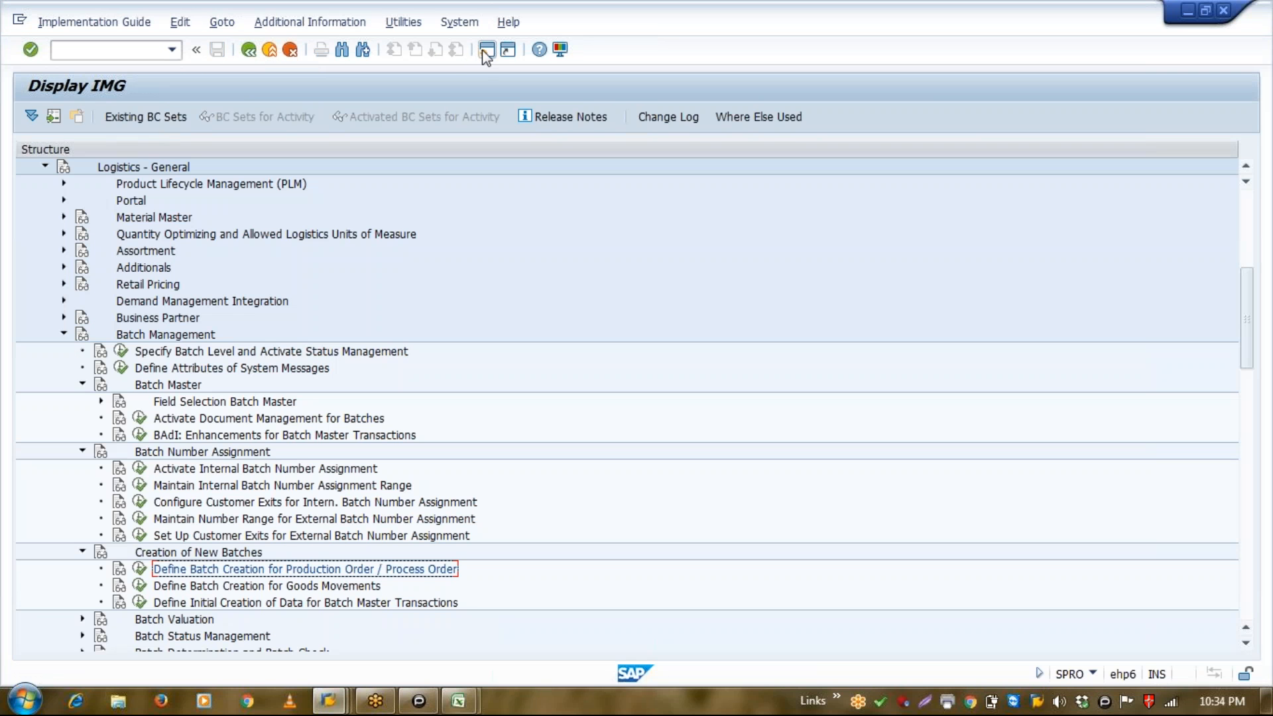
pyautogui.click(485, 50)
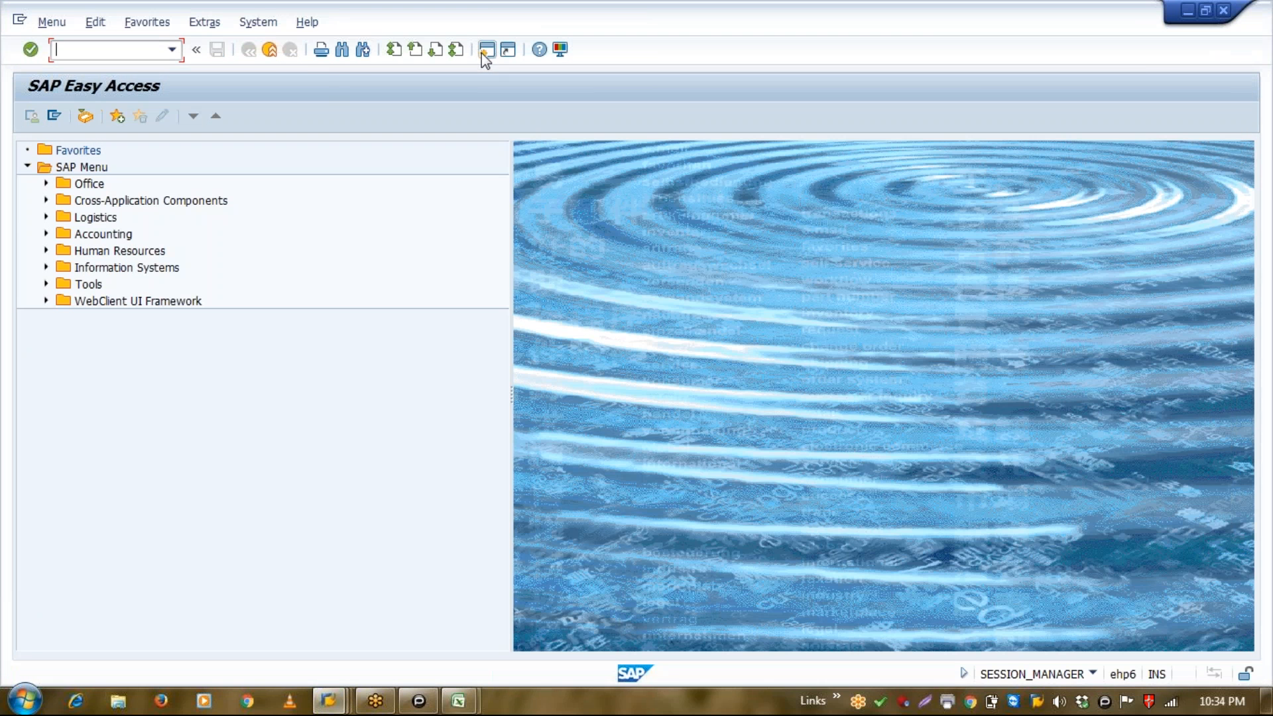
pyautogui.write('OPKP')
pyautogui.press('Return')
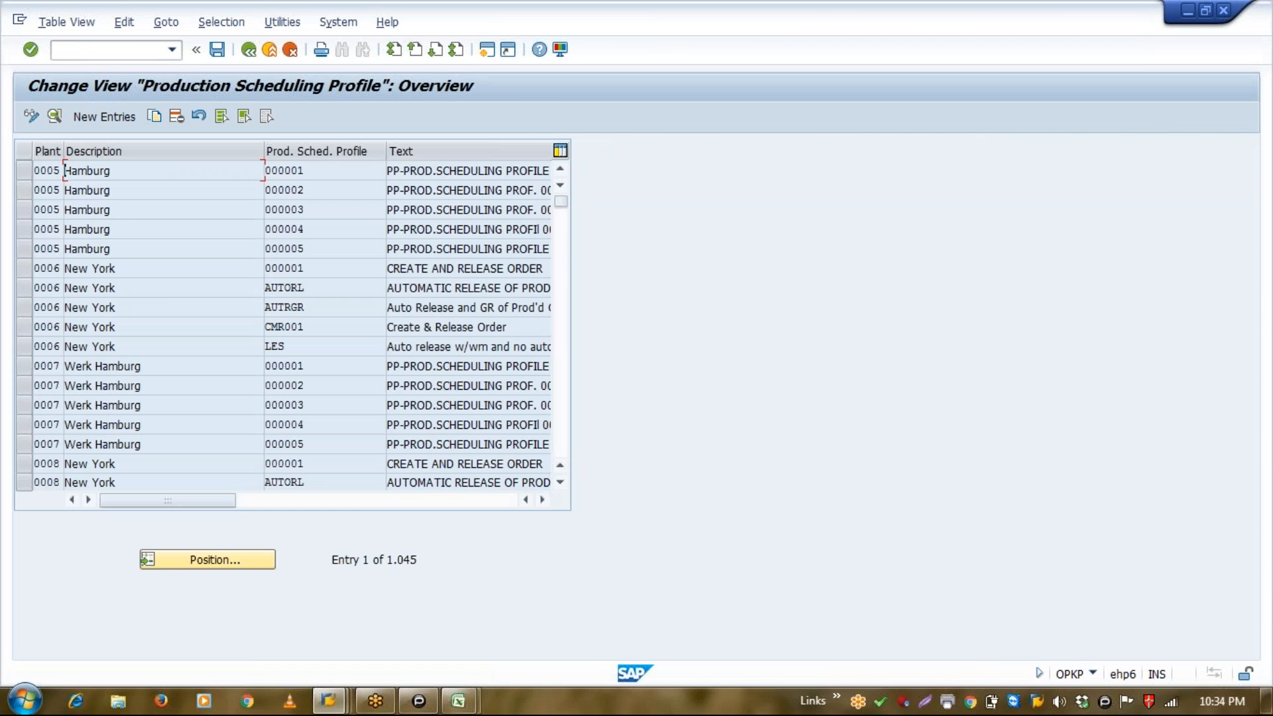
# Examine the list of existing production scheduling profiles for an entry belonging to plant 1110.
pyautogui.click(165, 290)
pyautogui.press('pagedown')
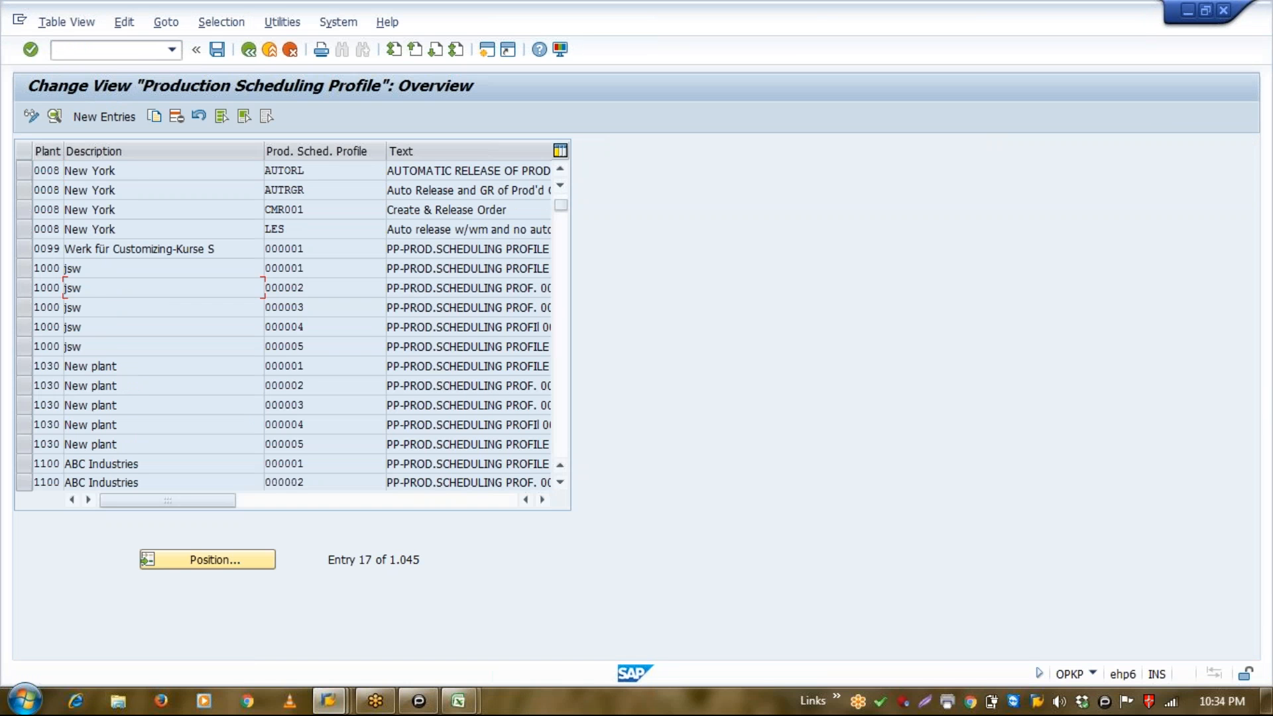
pyautogui.press('pagedown')
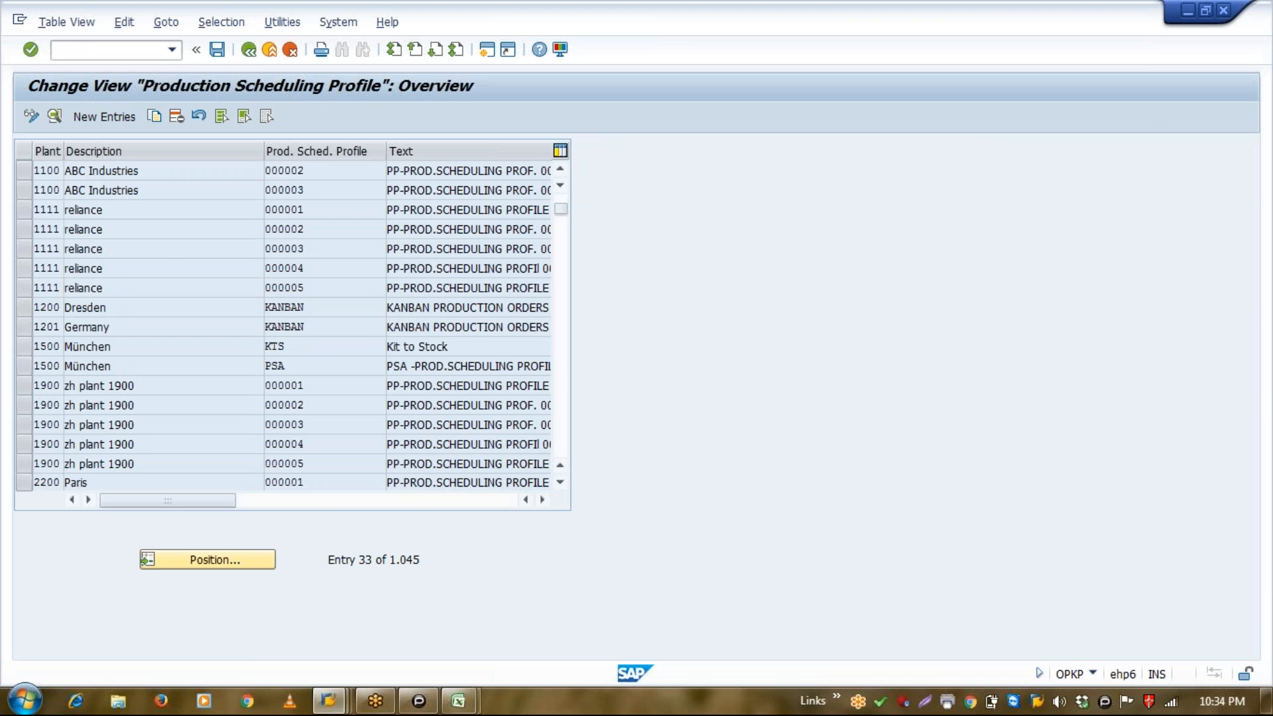
pyautogui.press('pageup')
pyautogui.press('pageup')
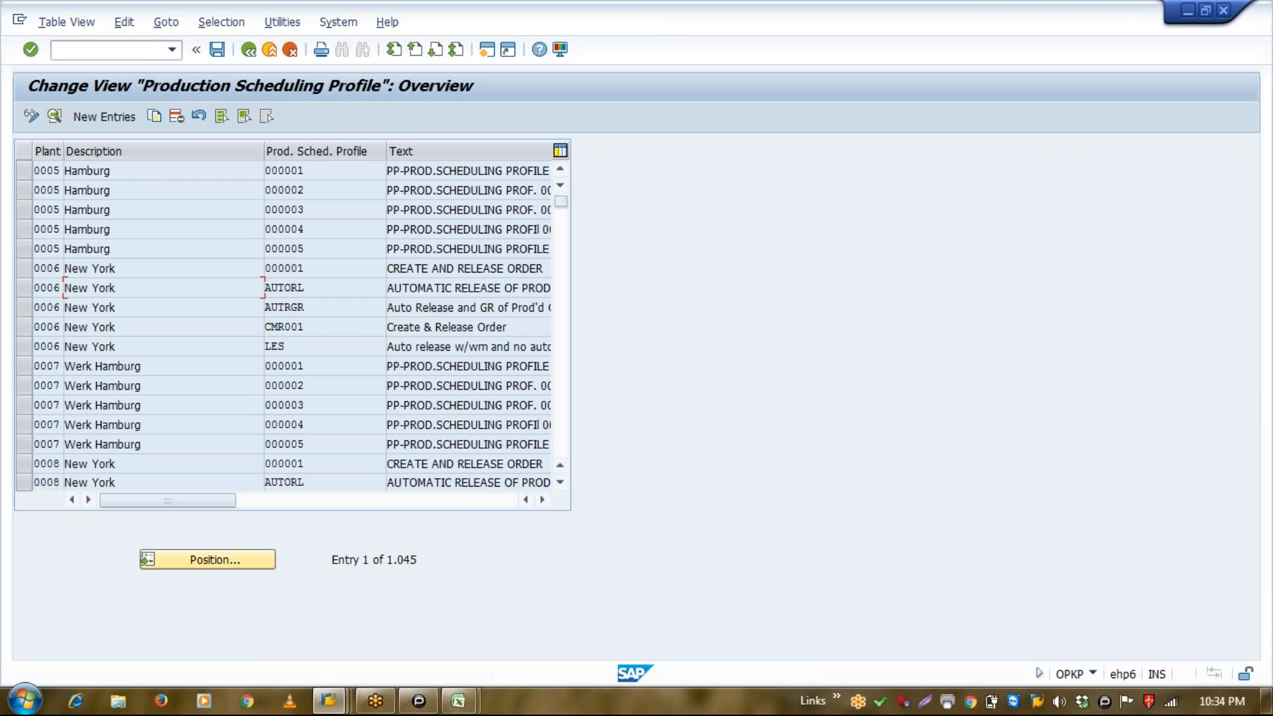
pyautogui.click(316, 173)
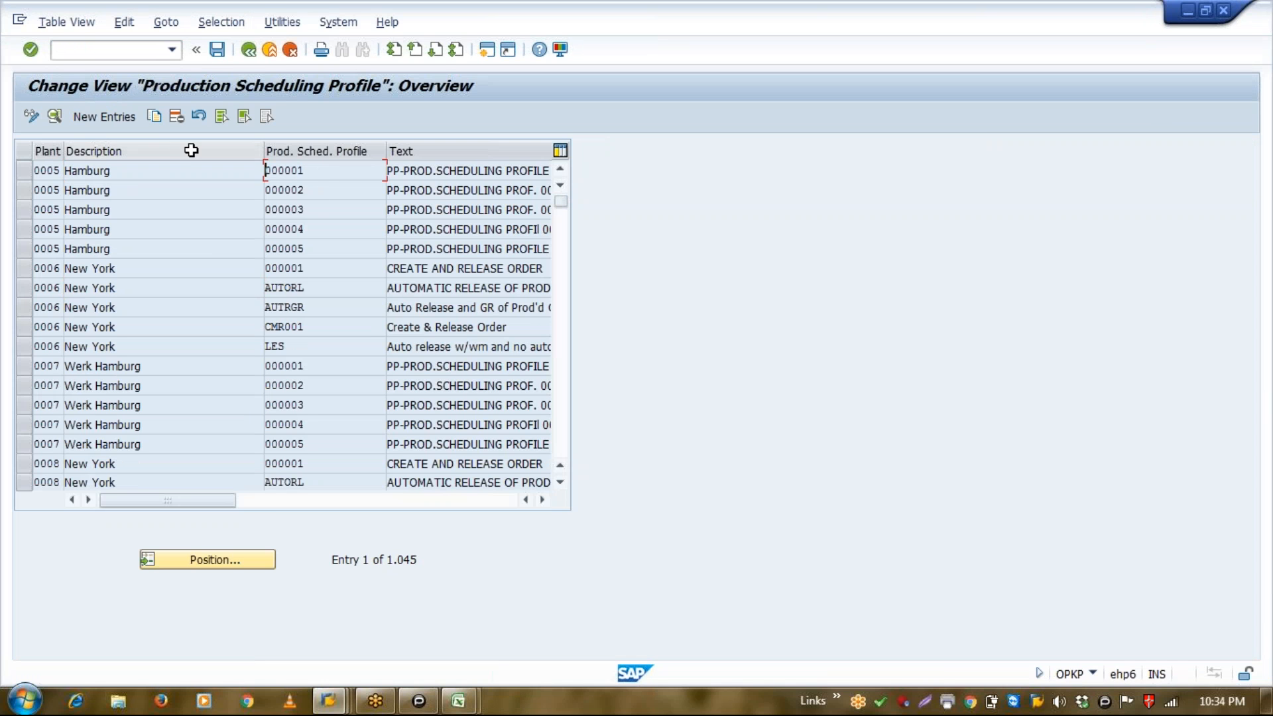
# Start a new production scheduling profile 000001 for plant 1110 and enable Automatic Goods Receipt.
pyautogui.click(104, 116)
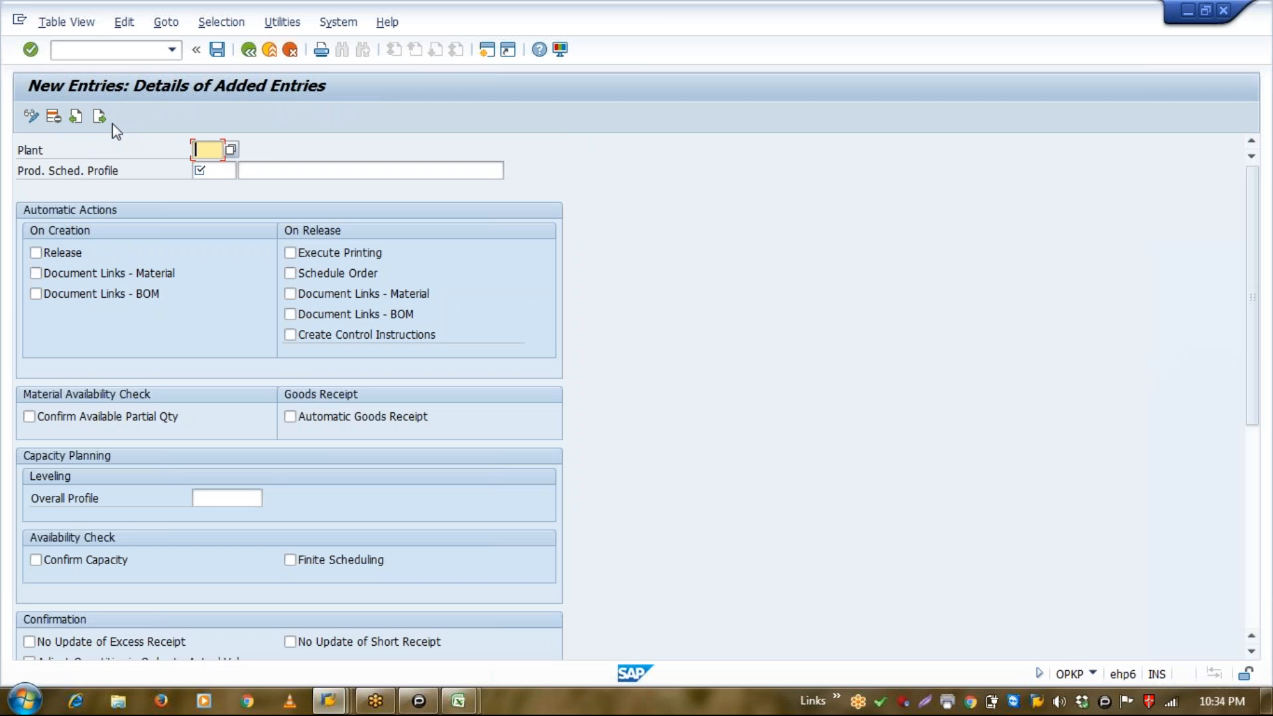
pyautogui.write('1110')
pyautogui.press('Tab')
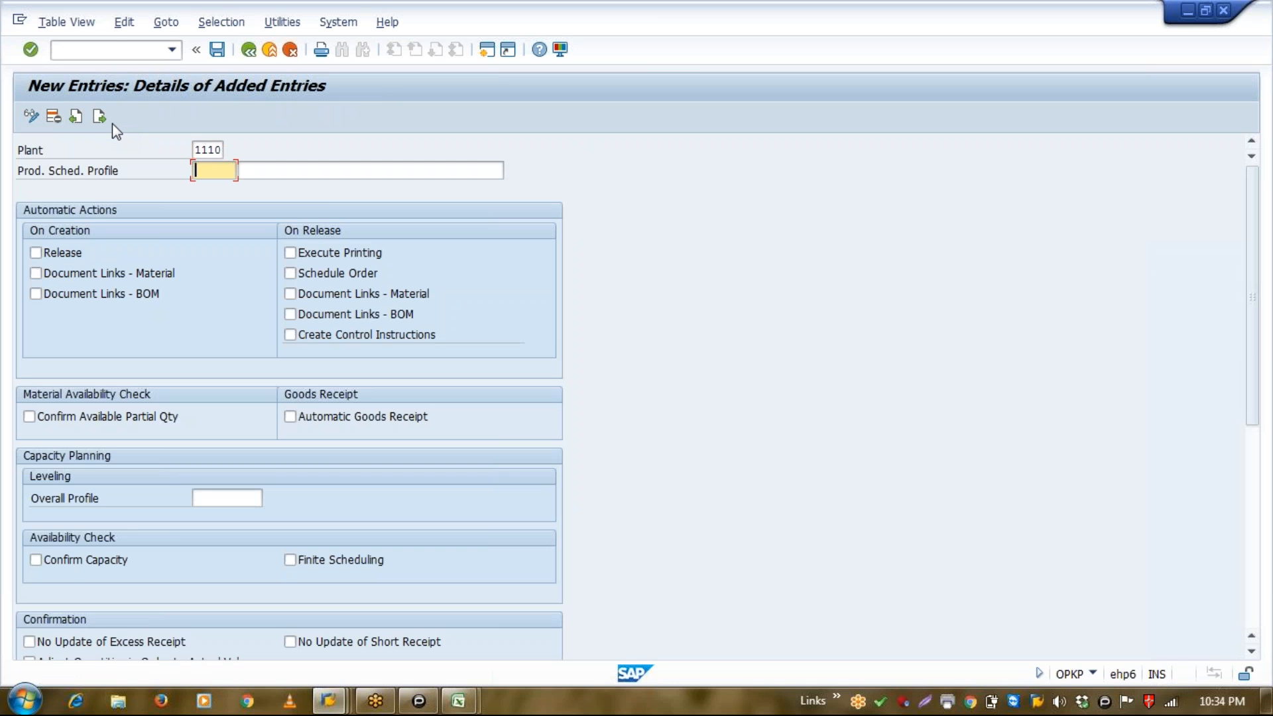
pyautogui.write('000001')
pyautogui.press('Tab')
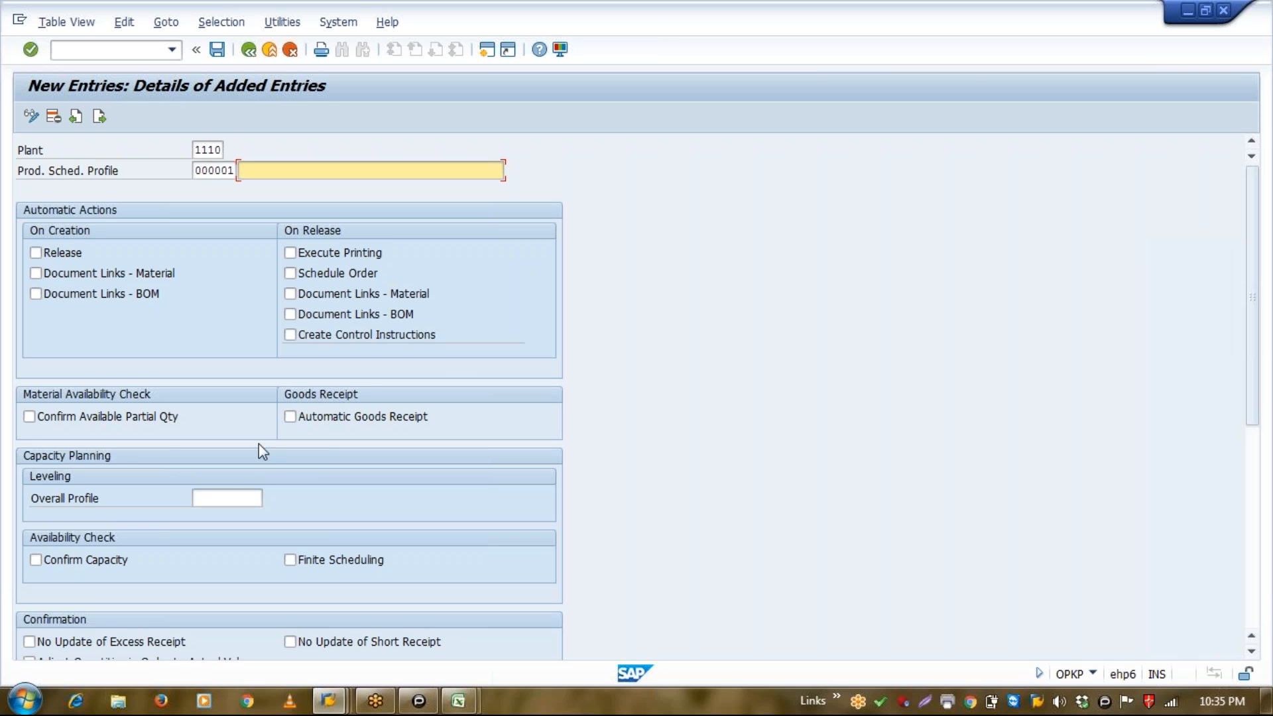
pyautogui.click(309, 420)
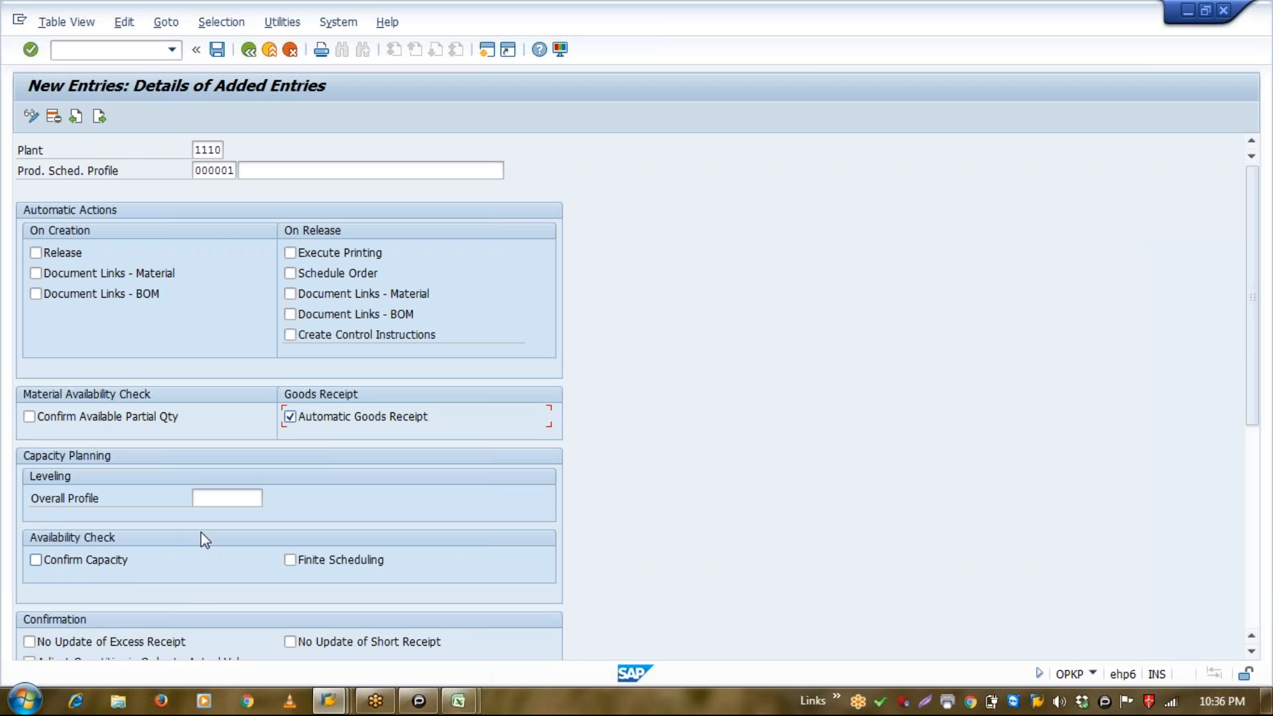
# Set Automatic Batch Creation in the Order to 1, automatic batch creation at order creation, in the new profile.
pyautogui.click(1251, 652)
pyautogui.click(1251, 651)
pyautogui.click(1252, 652)
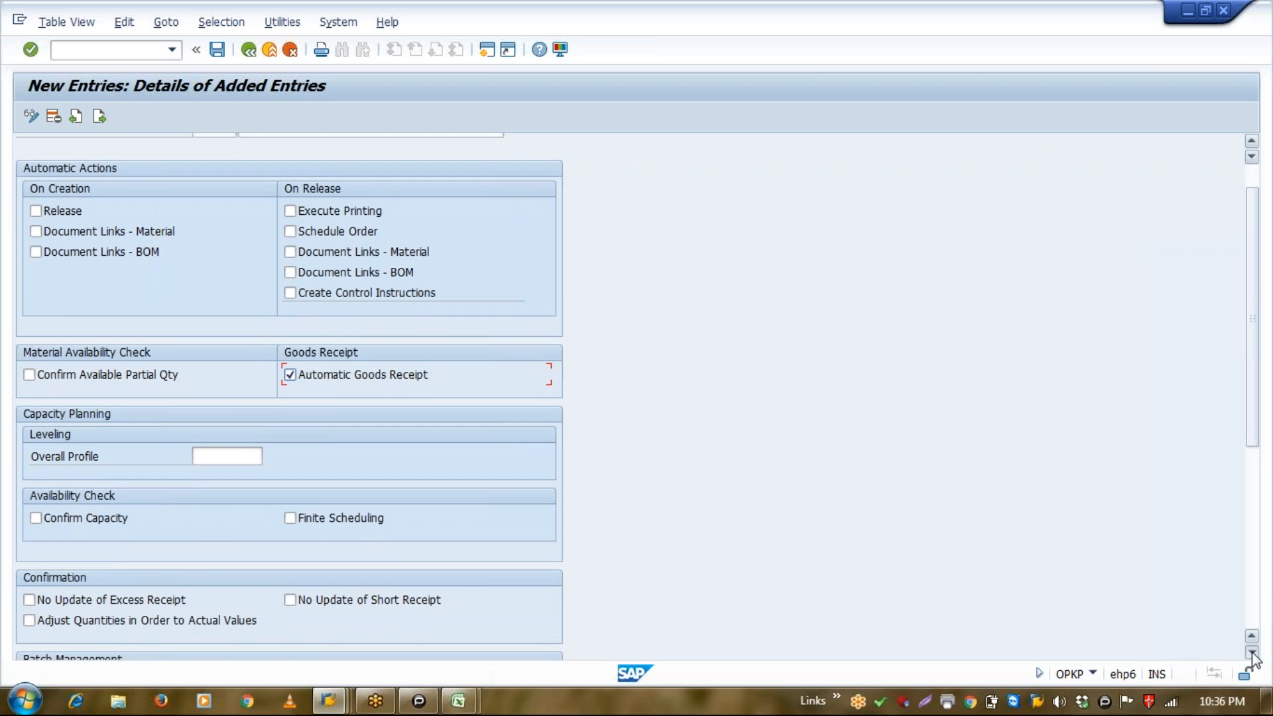
pyautogui.click(1252, 652)
pyautogui.click(1251, 652)
pyautogui.click(1251, 651)
pyautogui.click(1252, 652)
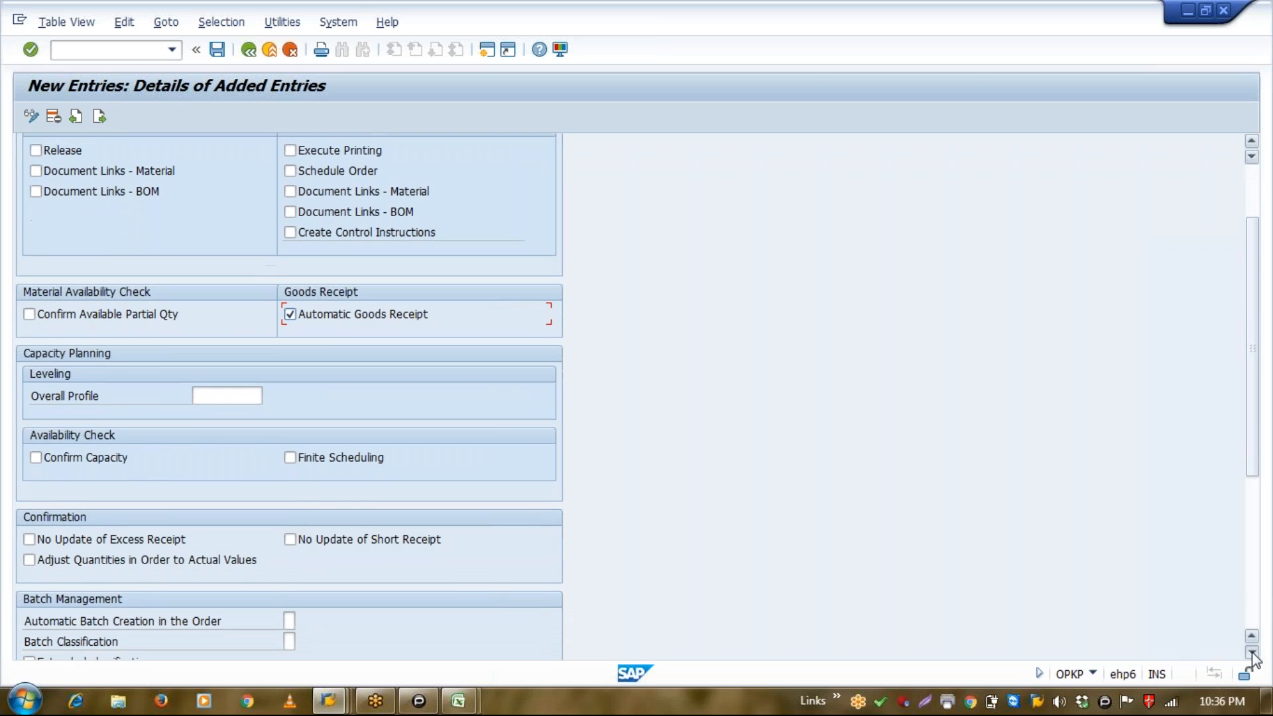
pyautogui.click(1251, 651)
pyautogui.click(1251, 651)
pyautogui.click(1251, 652)
pyautogui.click(1251, 652)
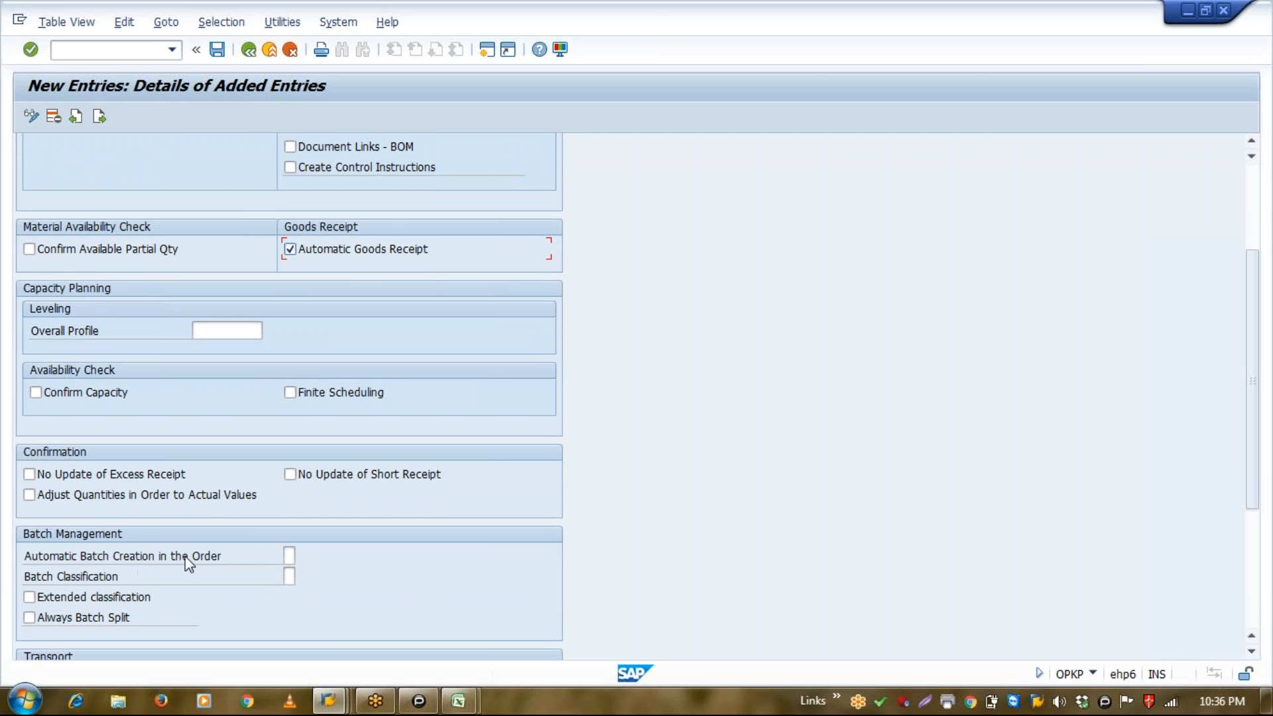
pyautogui.click(289, 555)
pyautogui.click(303, 555)
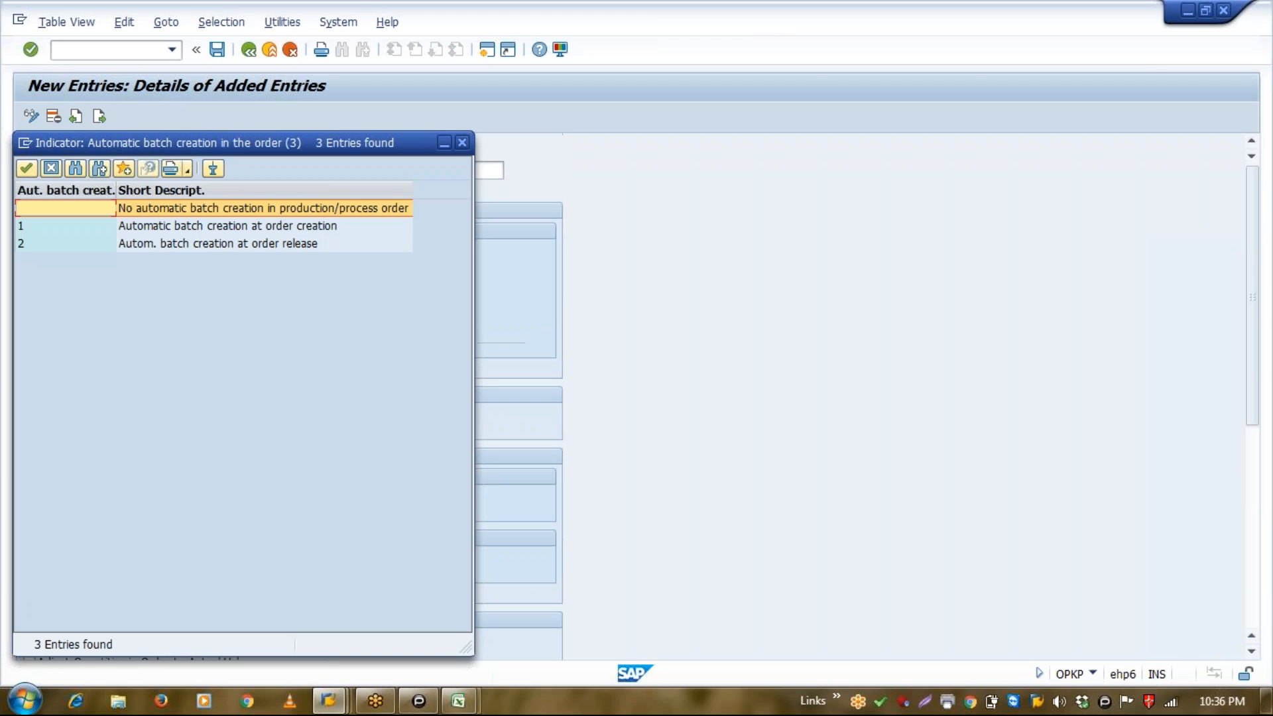
pyautogui.click(67, 226)
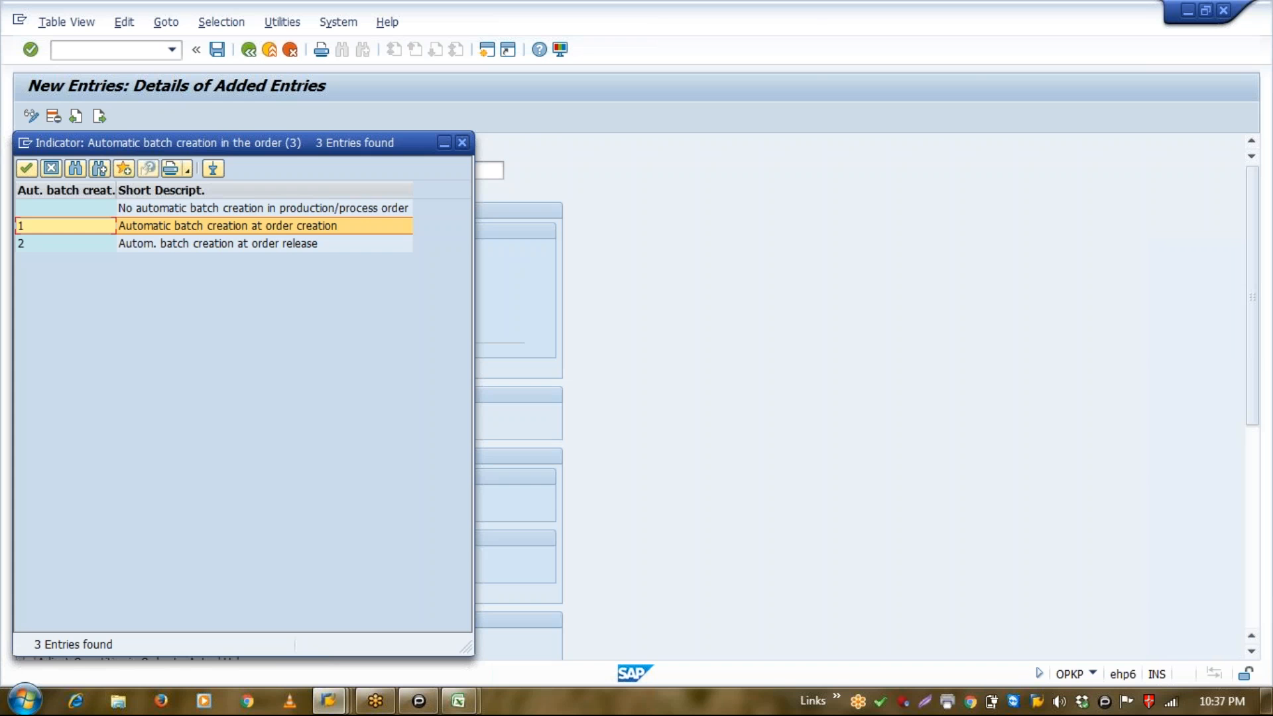
pyautogui.press('Return')
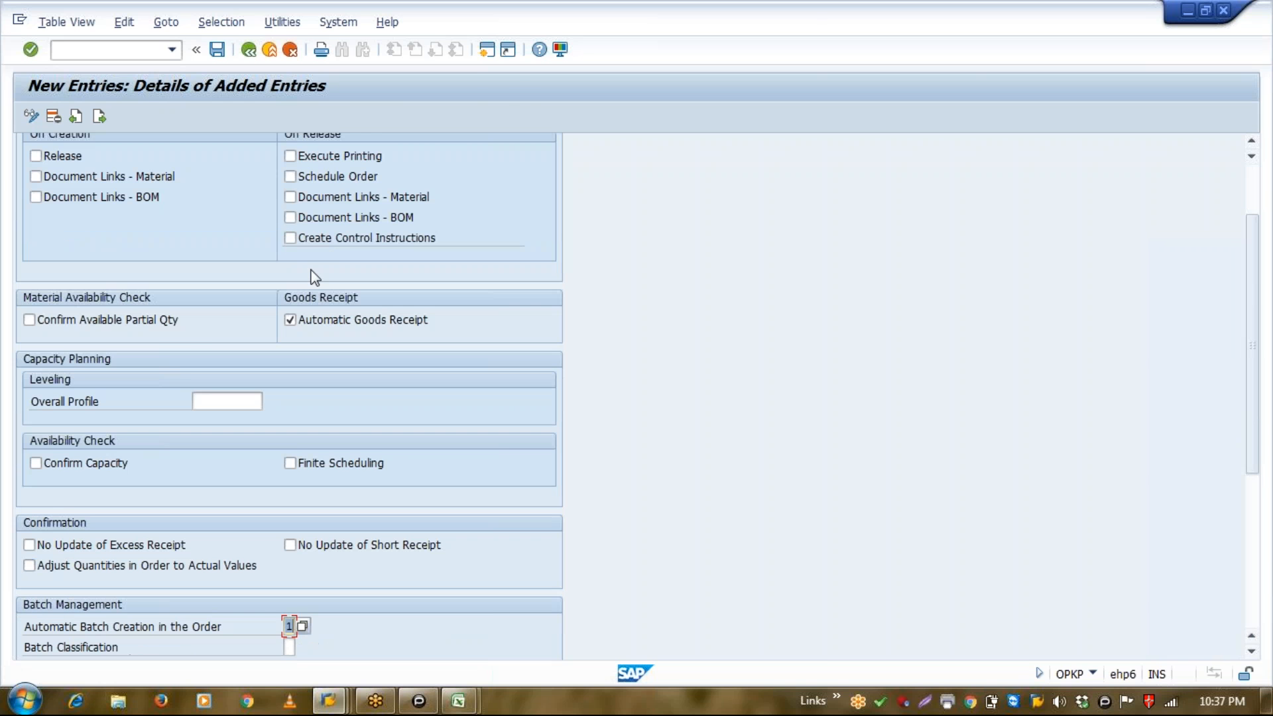
# Display the production order for material SF001 with transaction CO03 in a new session and inspect the batch field in its goods receipt data.
pyautogui.click(485, 49)
pyautogui.write('CO03')
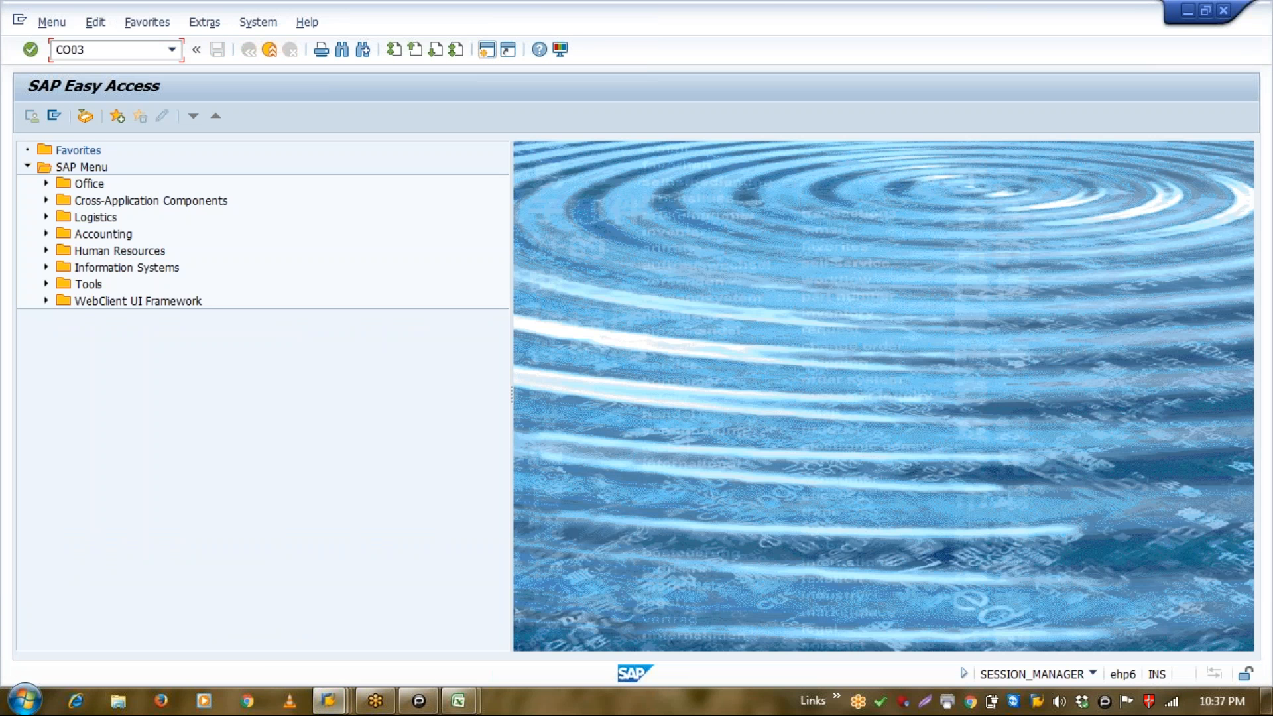
pyautogui.press('Return')
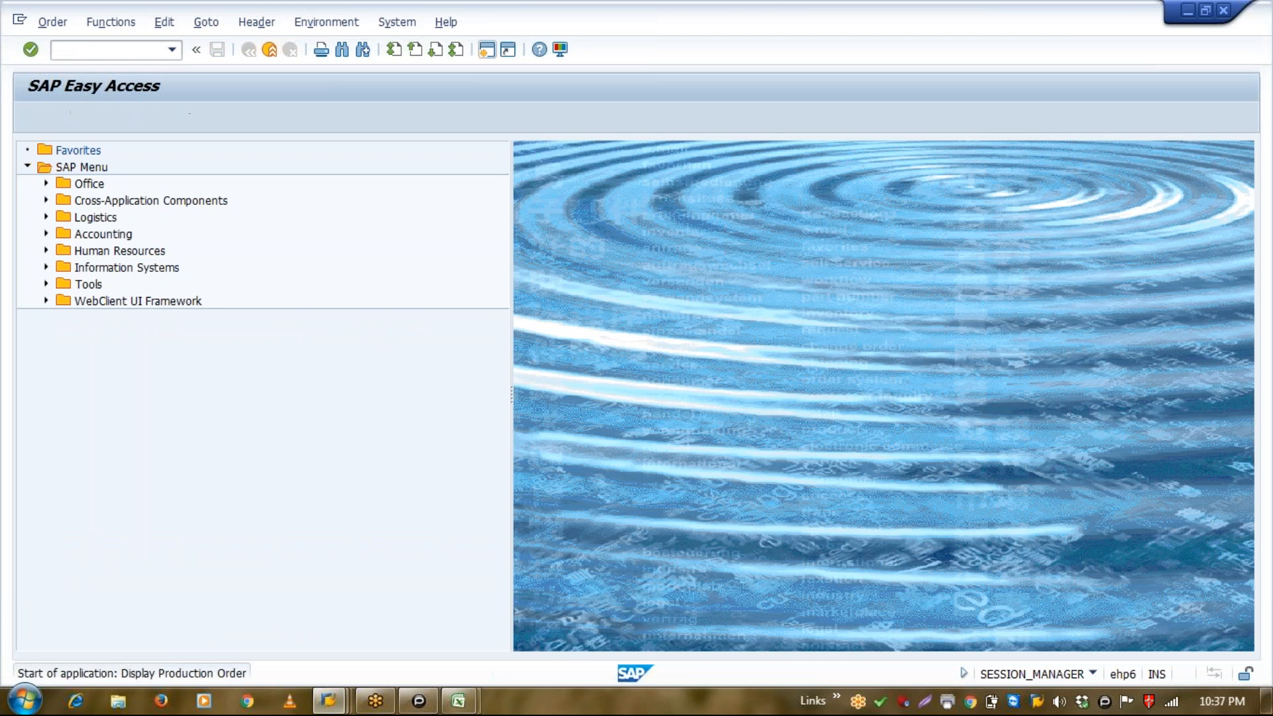
pyautogui.press('Return')
pyautogui.press('Return')
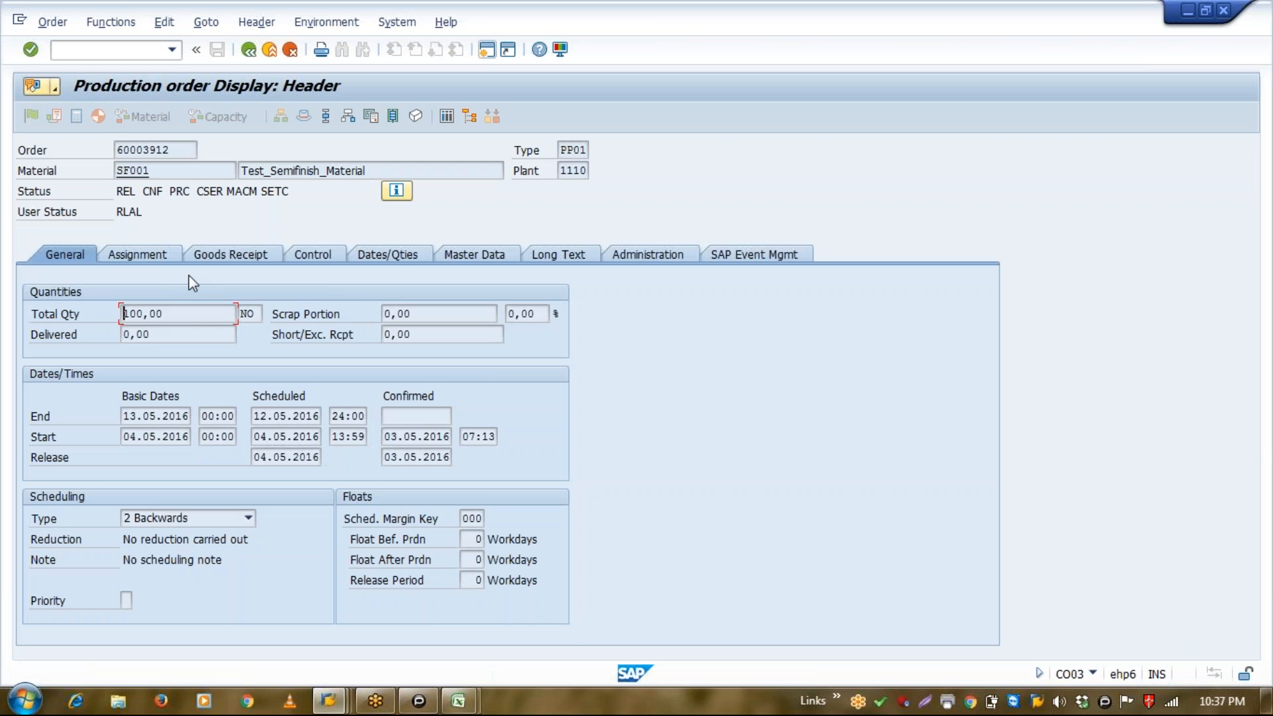
pyautogui.click(209, 261)
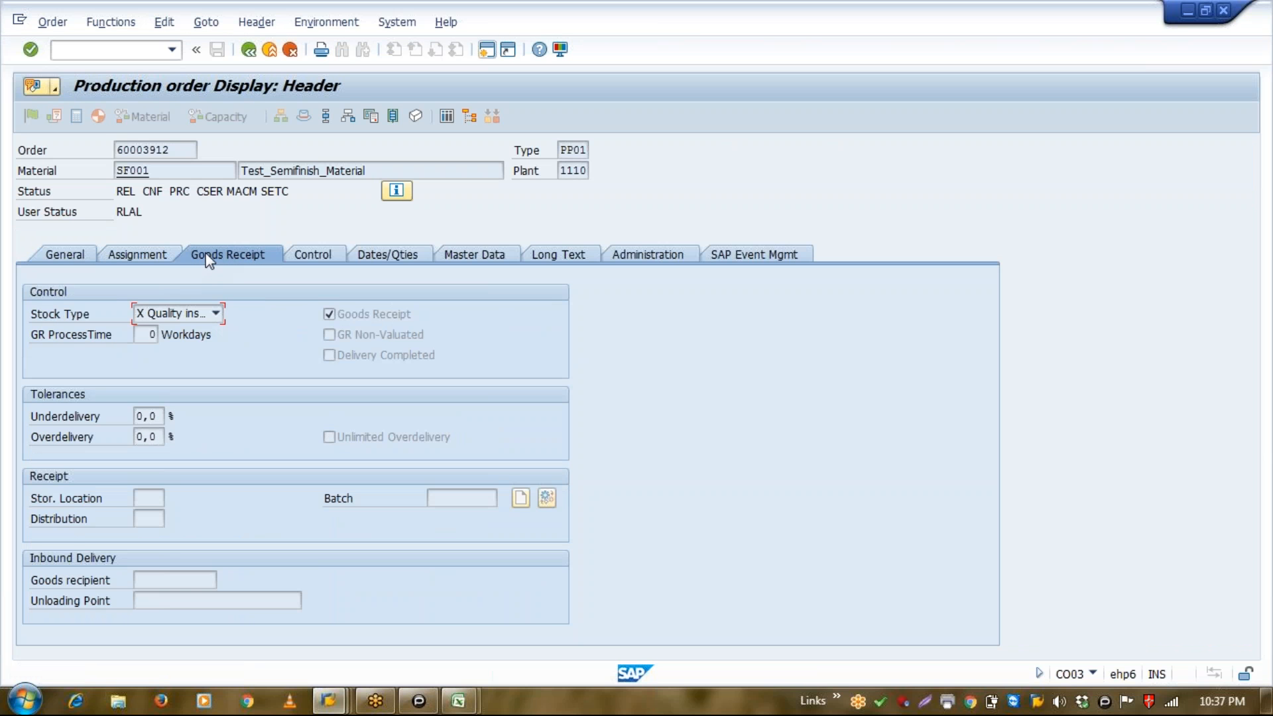
pyautogui.click(461, 497)
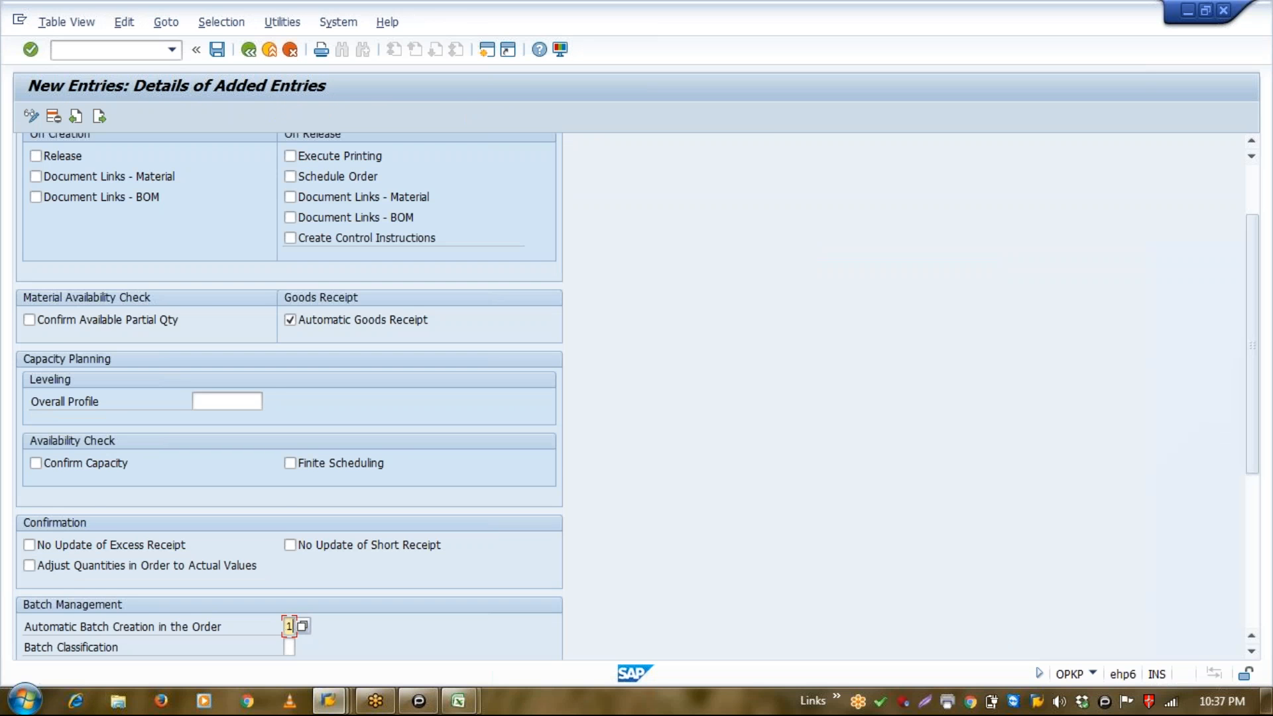
# Review the Batch Classification options without choosing one and look over the profile's remaining batch, transport and order type settings.
pyautogui.press('Tab')
pyautogui.press('Tab')
pyautogui.press('Tab')
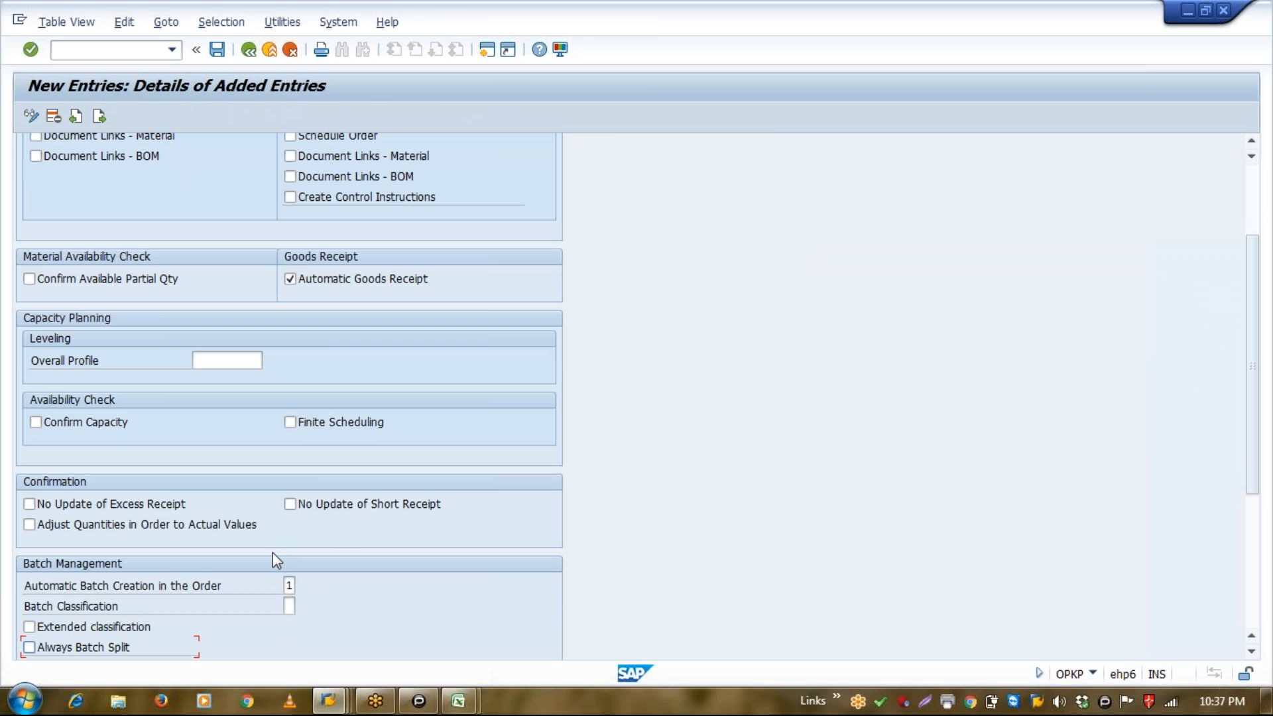
pyautogui.click(289, 605)
pyautogui.click(303, 605)
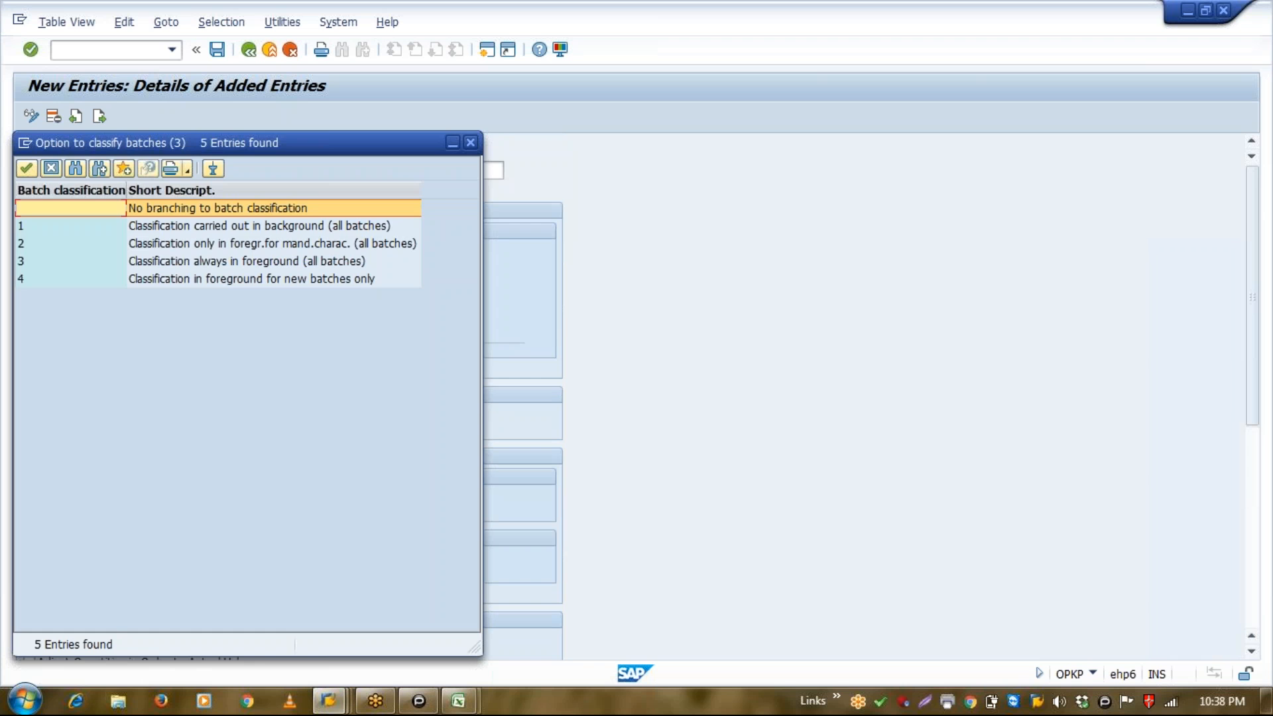
pyautogui.press('Escape')
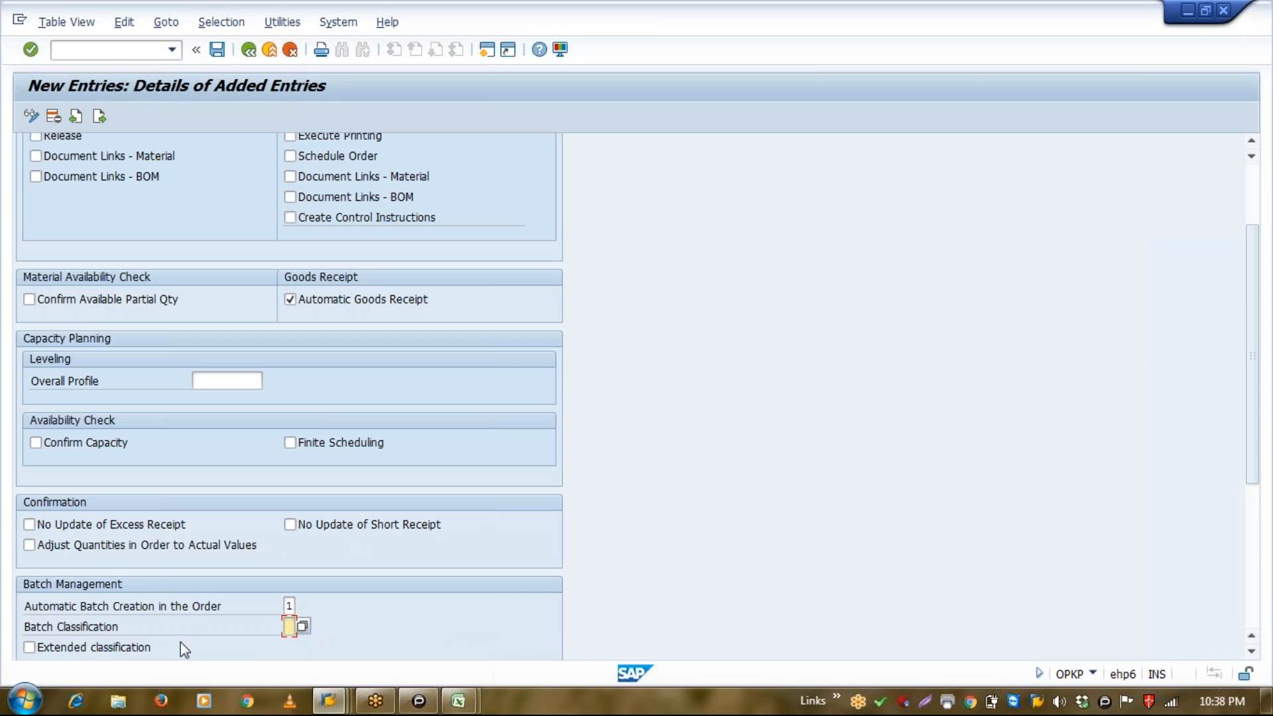
pyautogui.press('Tab')
pyautogui.scroll(-5, 204, 643)
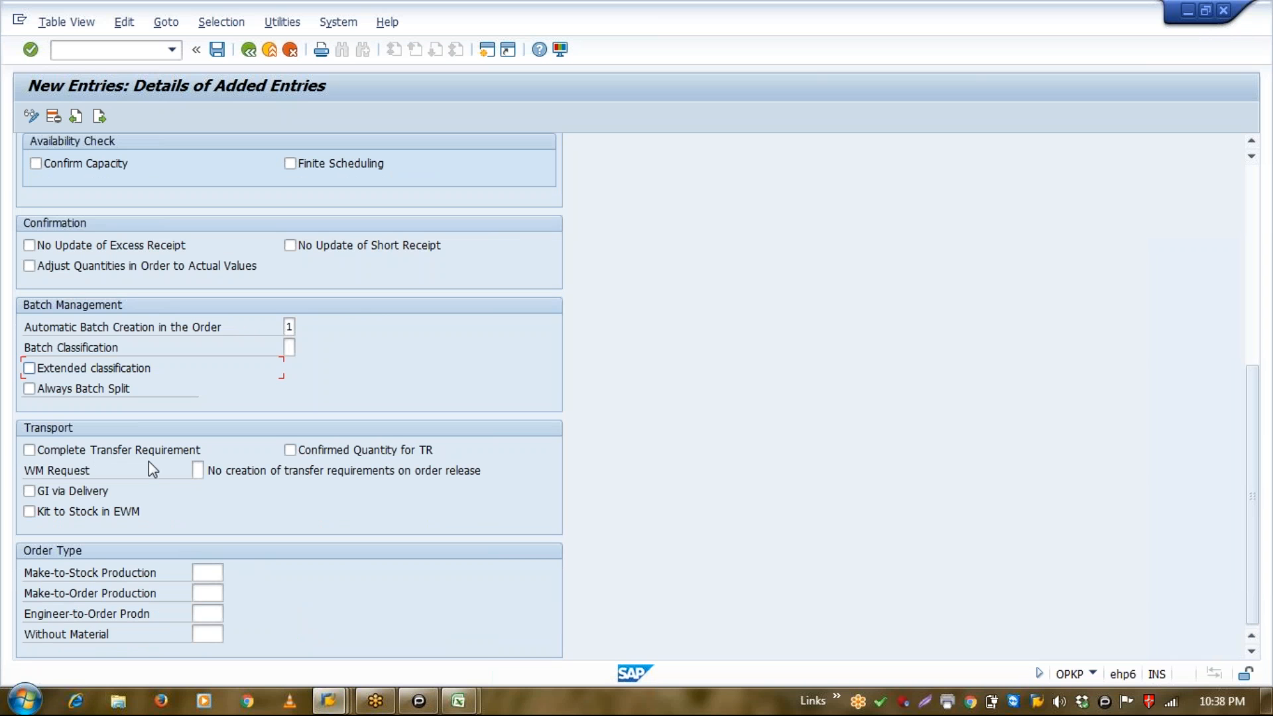
# Switch to the project workbook in Excel and add a new blank worksheet after the batch mgt sheet.
pyautogui.click(458, 701)
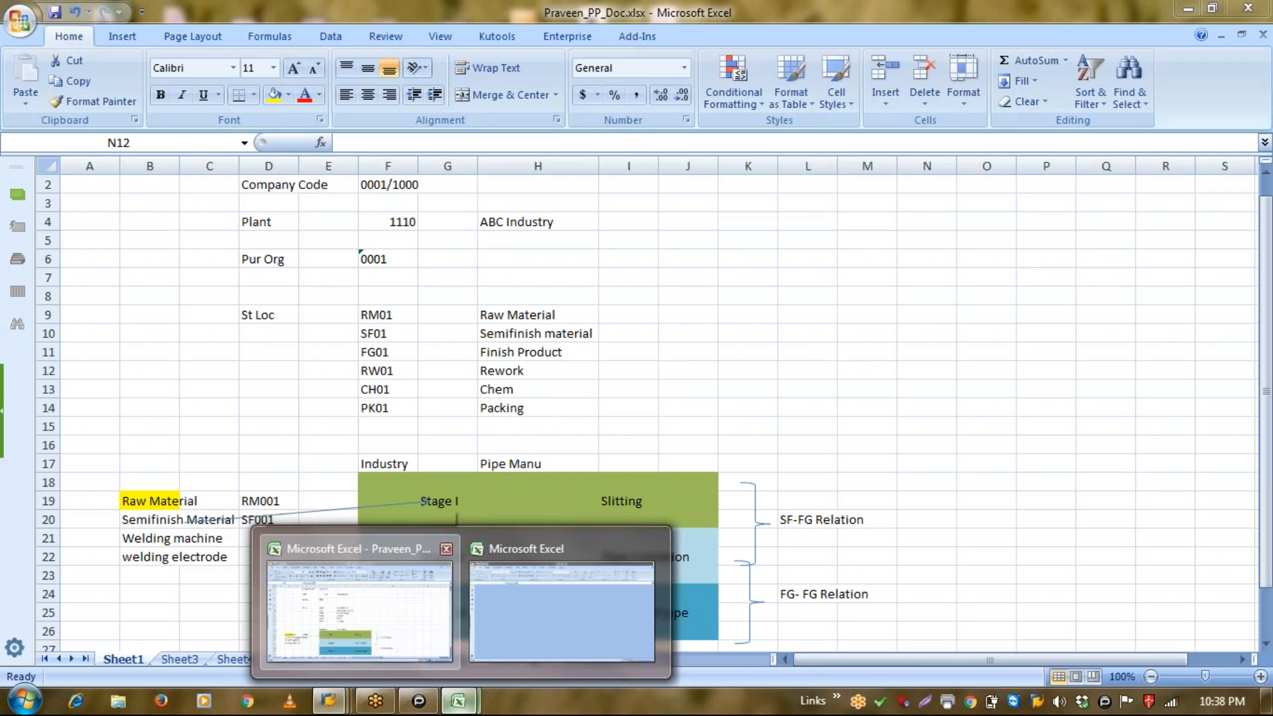
pyautogui.click(436, 600)
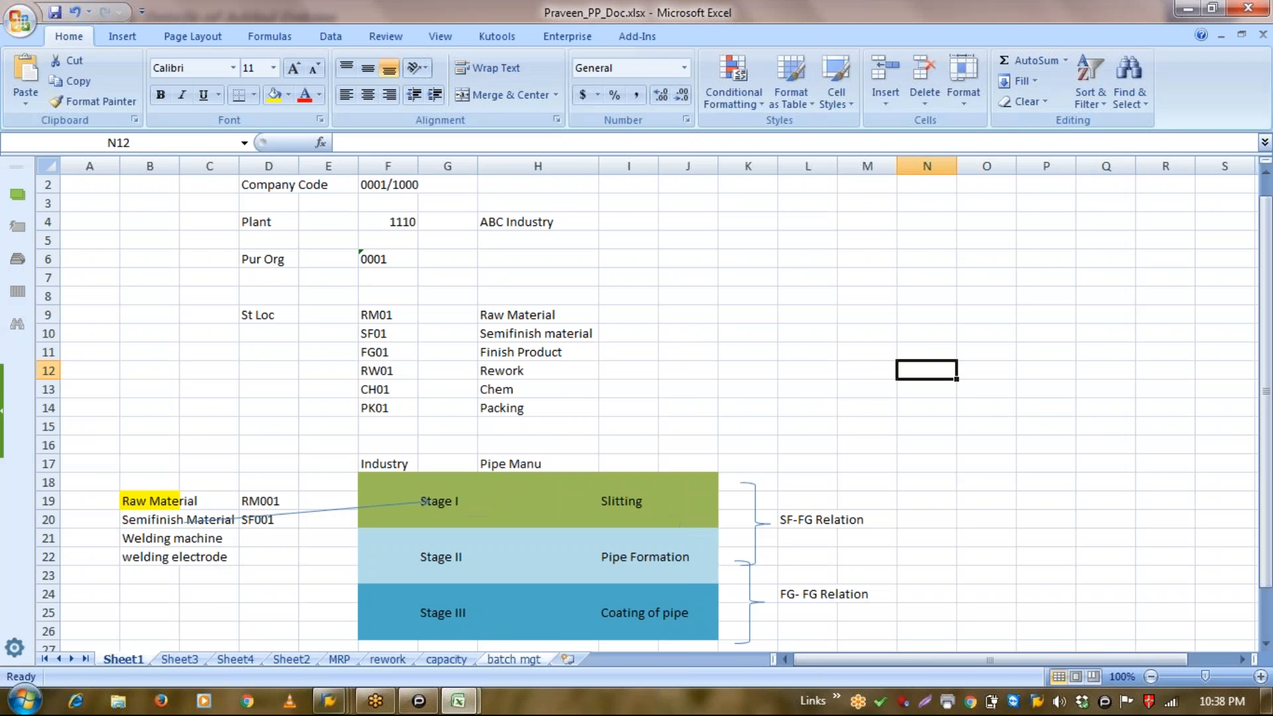
pyautogui.click(565, 662)
pyautogui.click(152, 226)
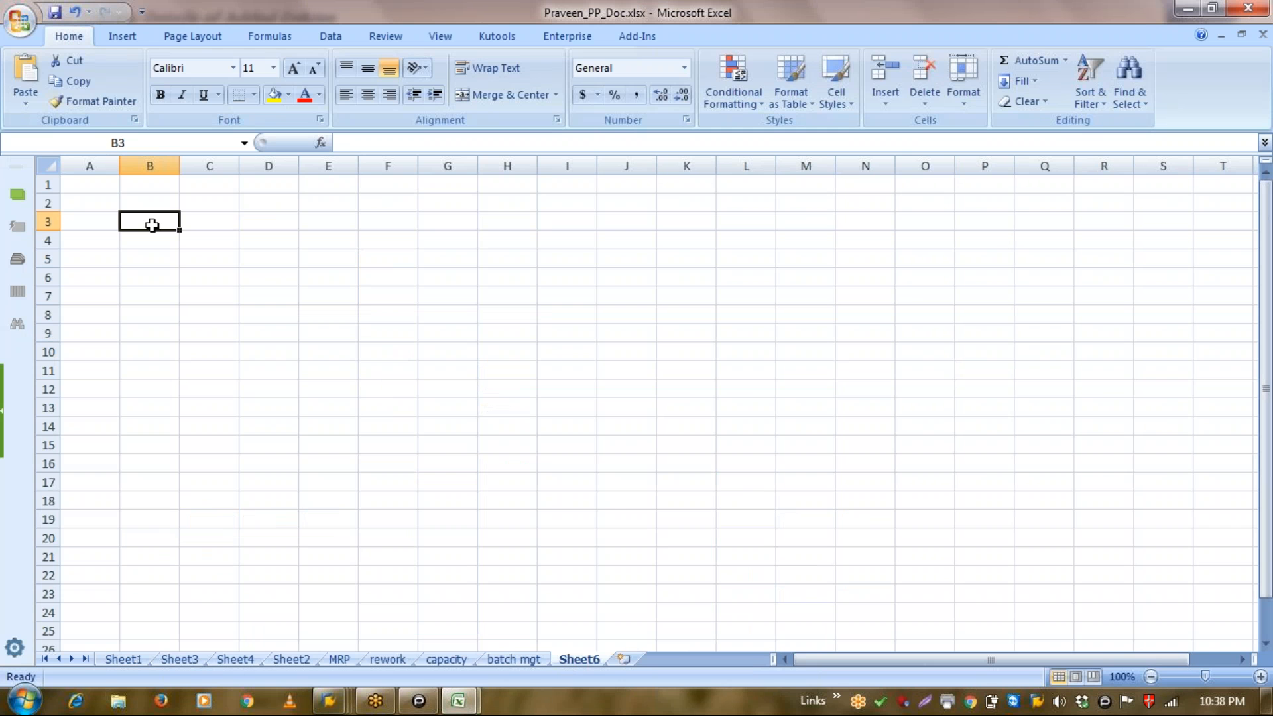
# Draw a large rectangle covering roughly cells B4 to E11 on the new worksheet.
pyautogui.click(127, 41)
pyautogui.click(202, 99)
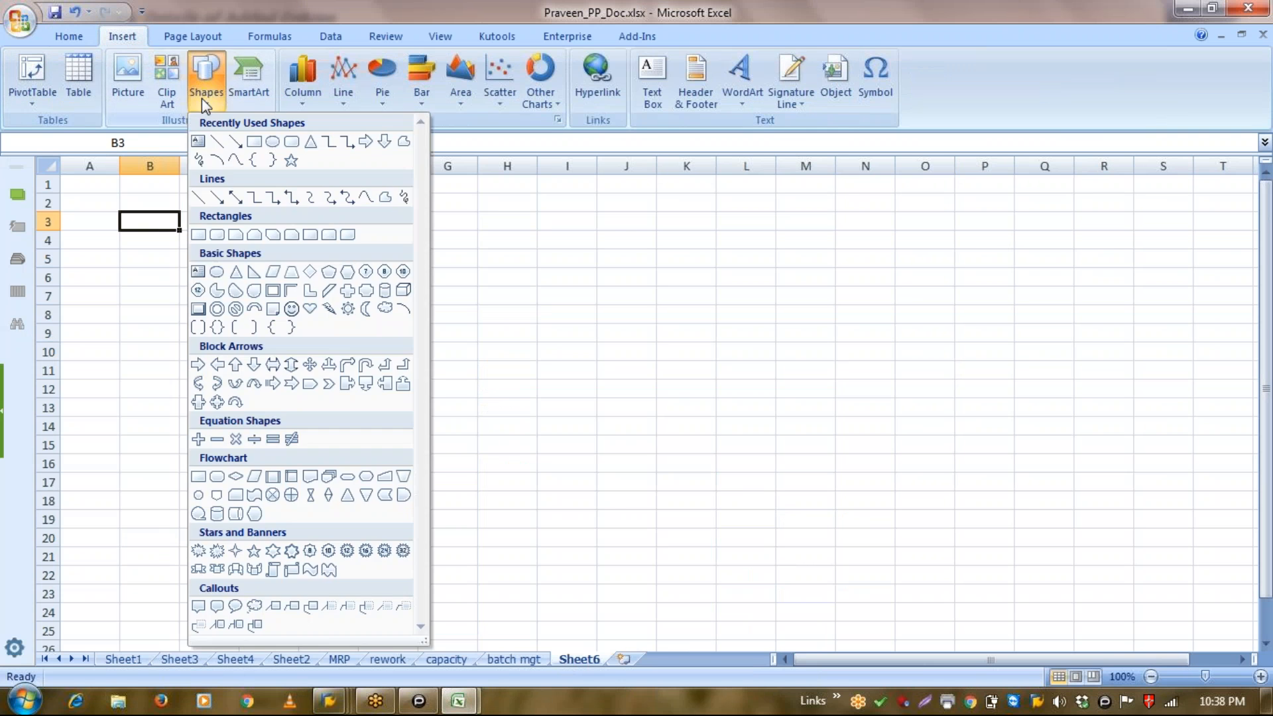
pyautogui.click(254, 143)
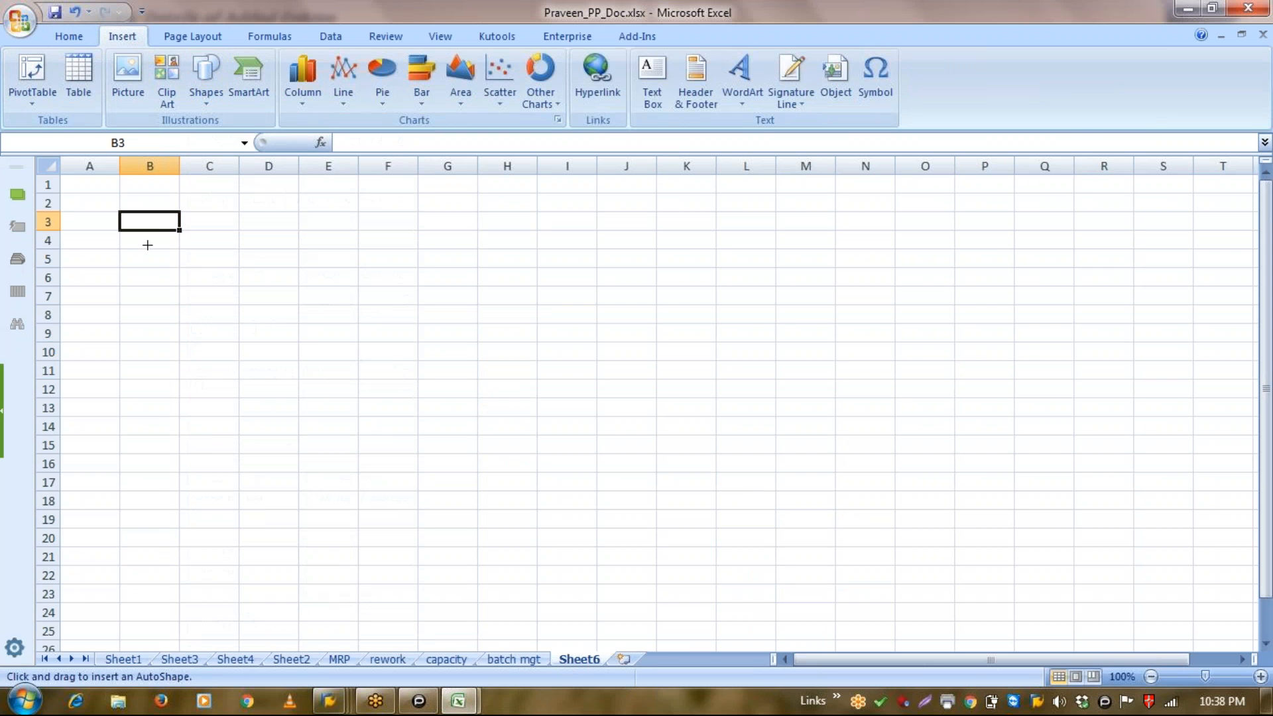
pyautogui.moveTo(147, 245); pyautogui.dragTo(316, 370)
pyautogui.click(256, 201)
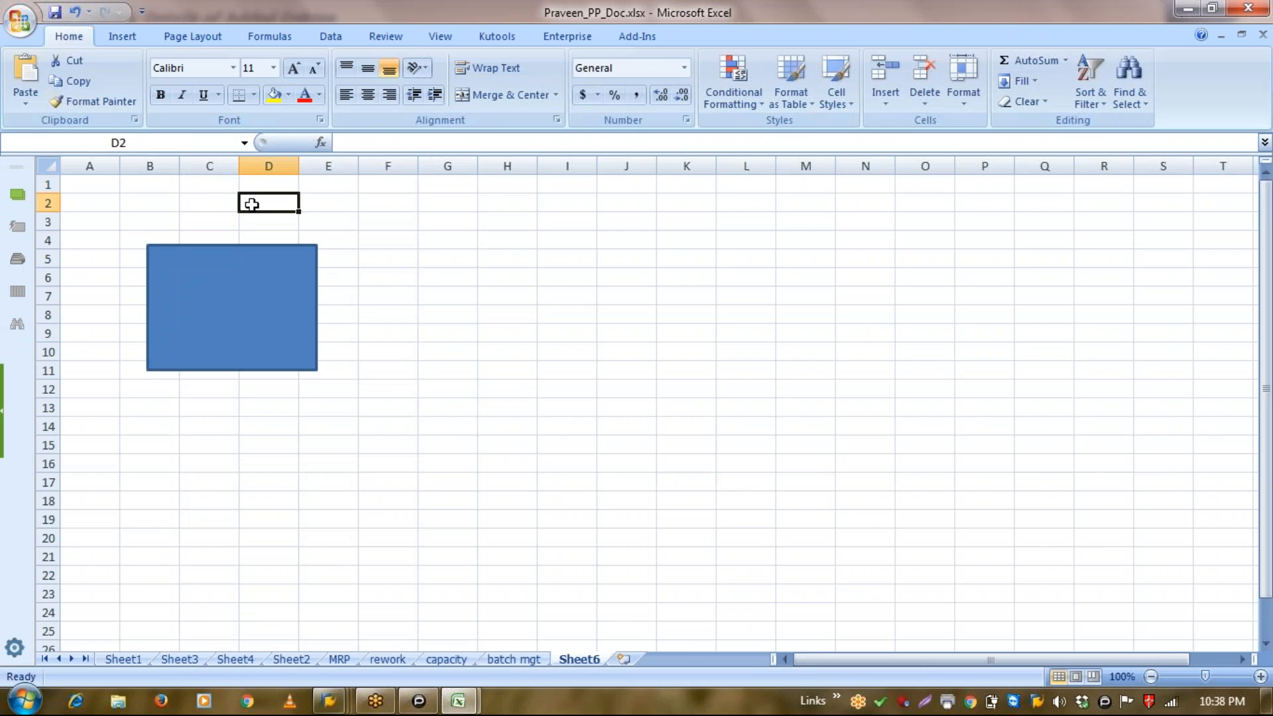
# Draw a thin horizontal rectangle about 2.16" wide and 0.26" high beside the large one, across columns G to J at row 5.
pyautogui.click(111, 40)
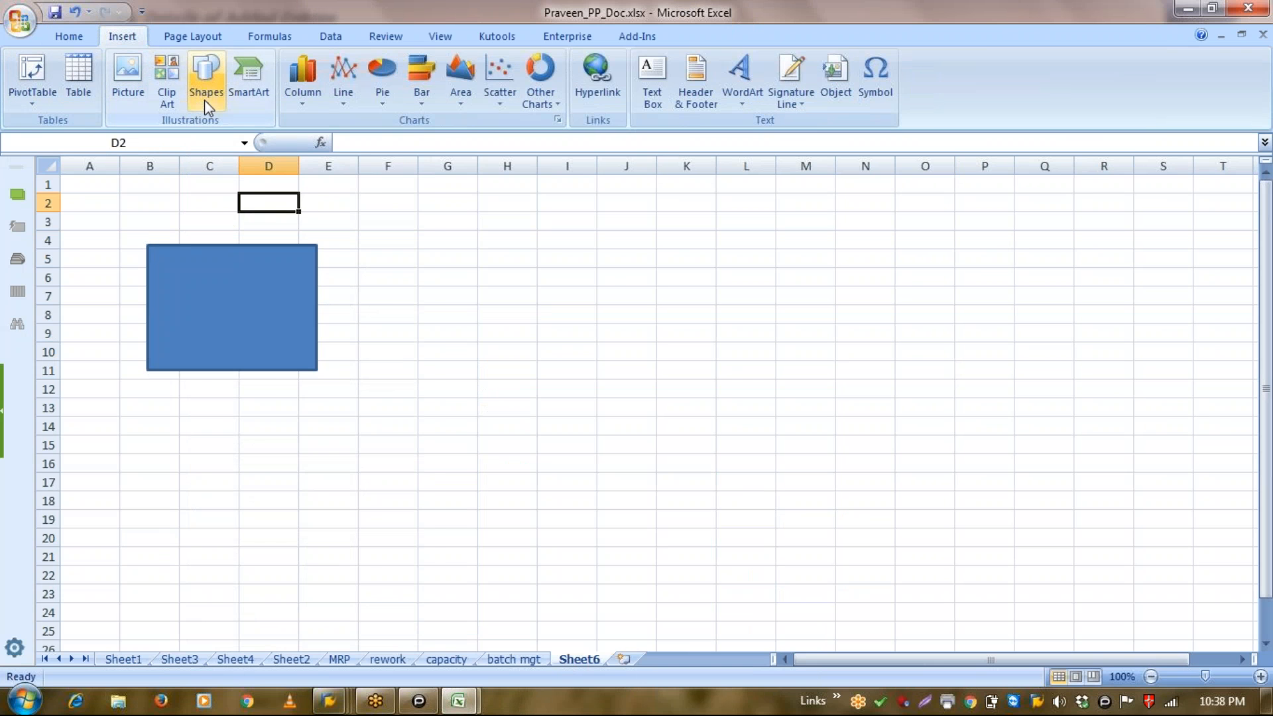
pyautogui.click(205, 100)
pyautogui.click(254, 141)
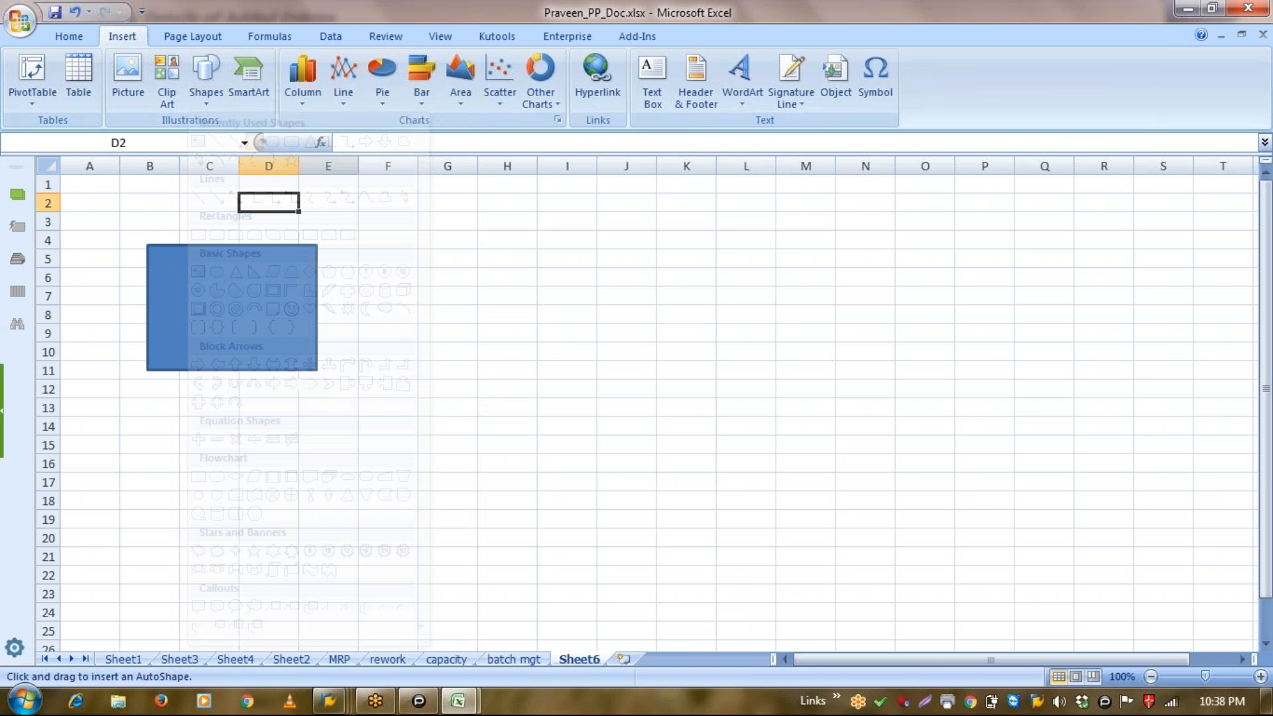
pyautogui.moveTo(431, 246); pyautogui.dragTo(624, 269)
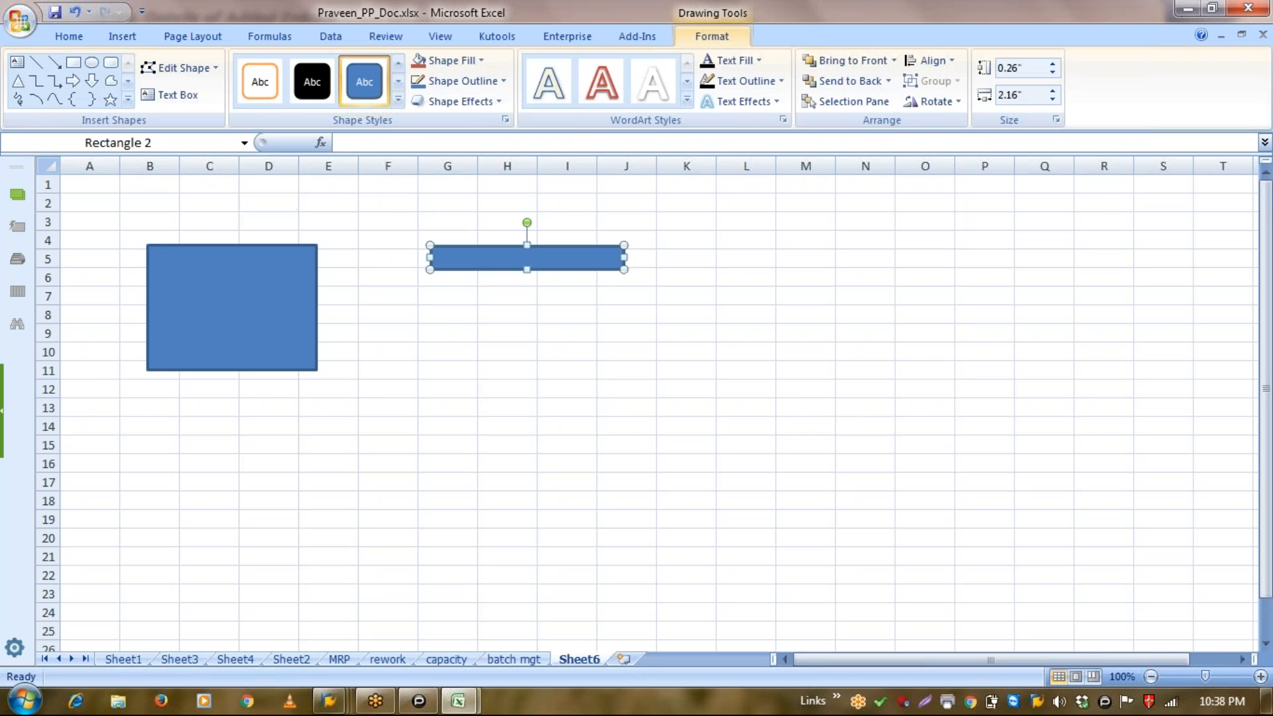
# Duplicate the thin rectangle twice below the original, placing the copies at cells G7 and G10.
pyautogui.click(456, 295)
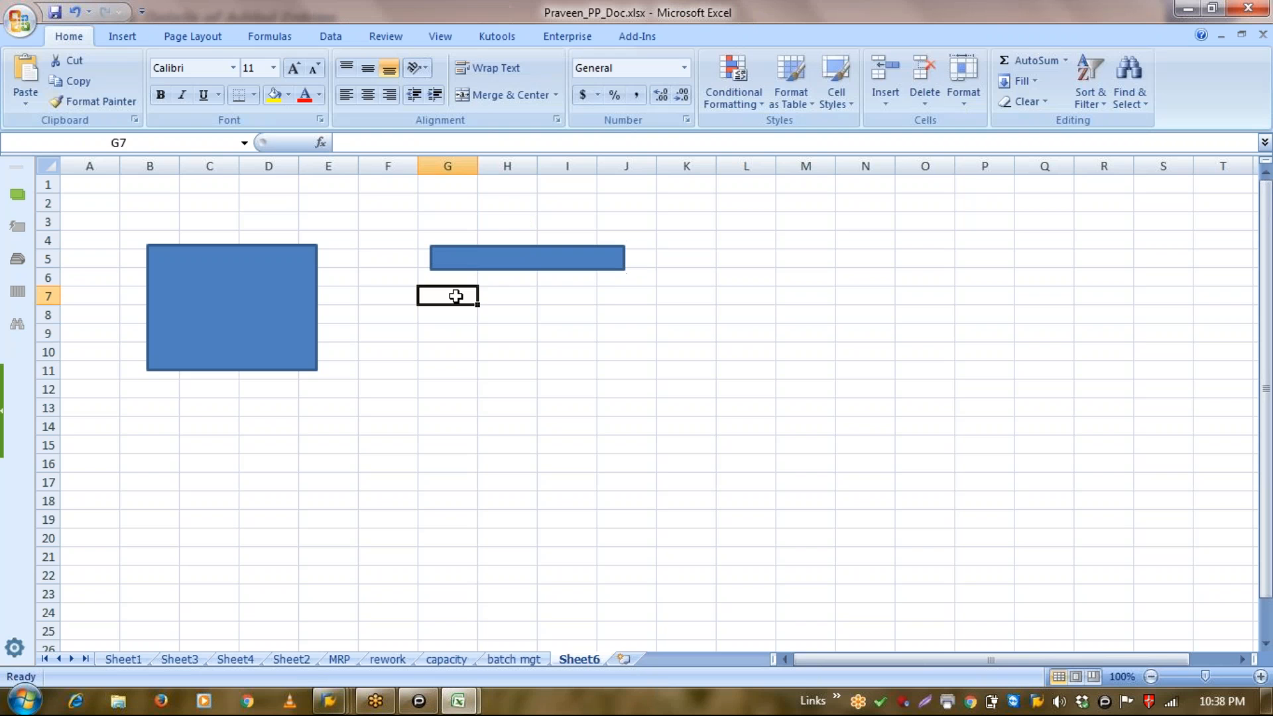
pyautogui.hotkey('ctrl', 'v')
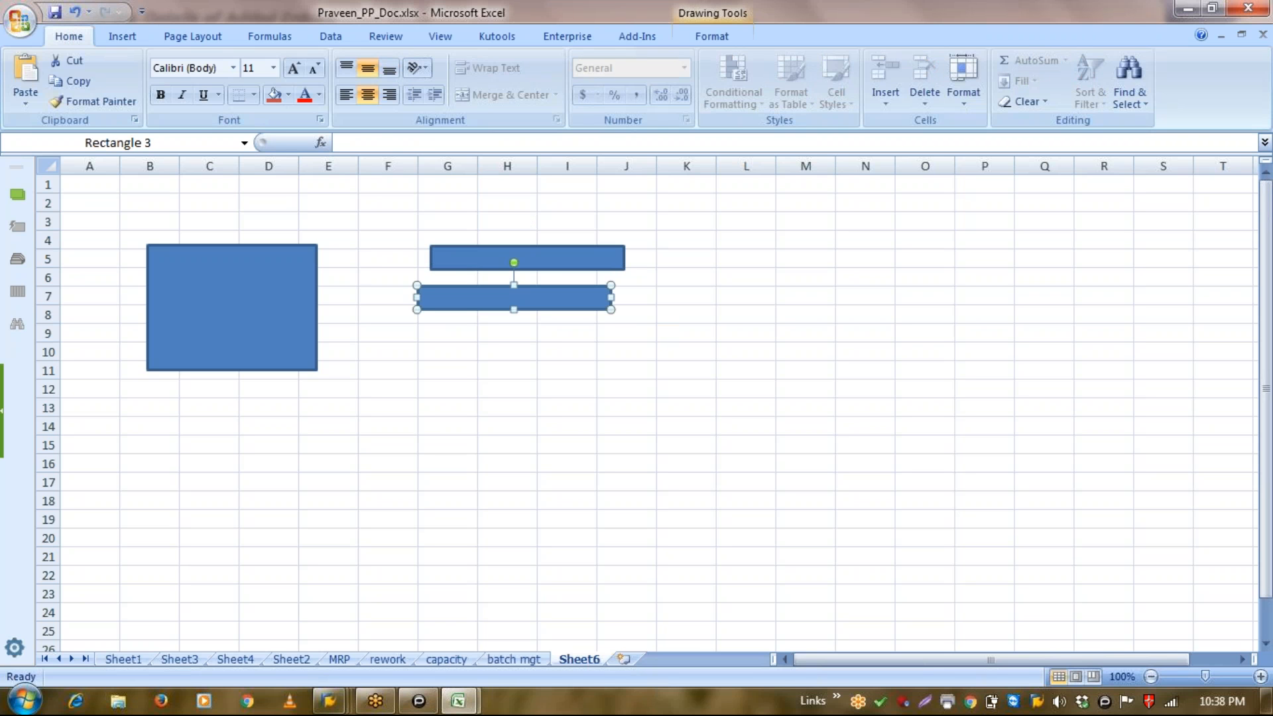
pyautogui.click(440, 347)
pyautogui.hotkey('ctrl', 'v')
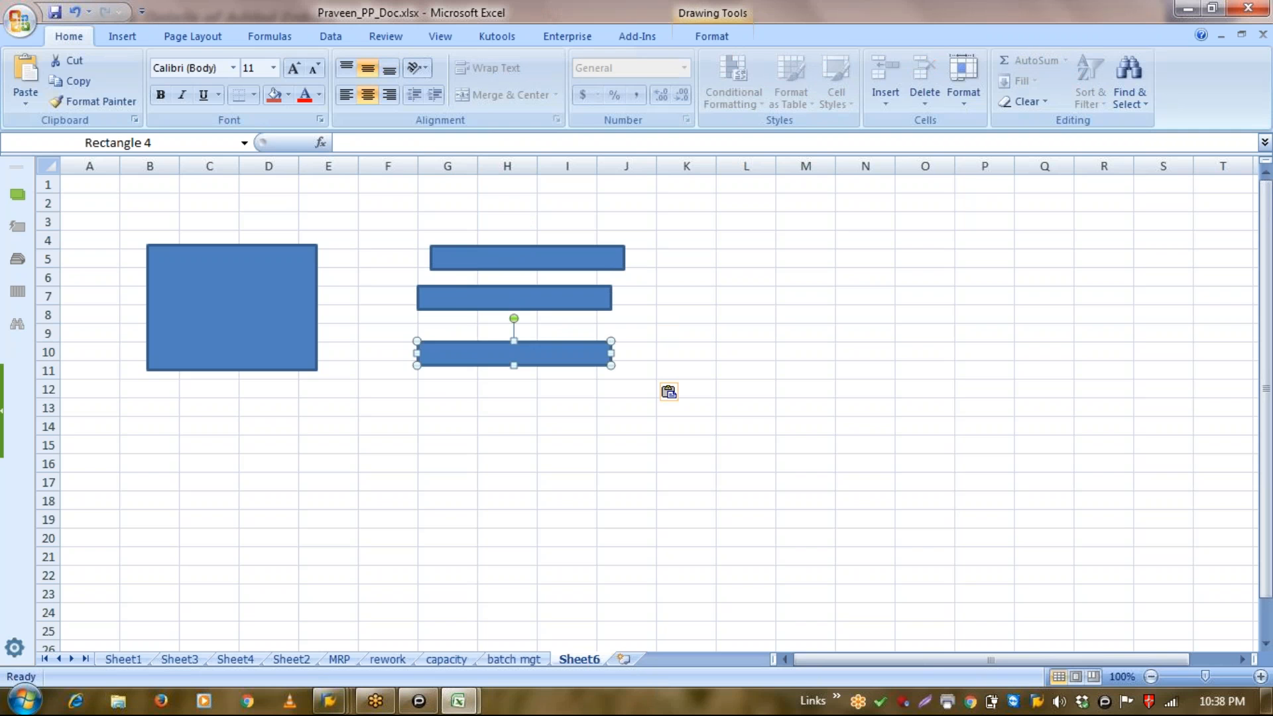
# Nudge the uppermost thin rectangle left to line it up with the two copies below.
pyautogui.click(471, 263)
pyautogui.press('Left')
pyautogui.press('Left')
pyautogui.press('Left')
pyautogui.press('Left')
pyautogui.press('Left')
pyautogui.press('Left')
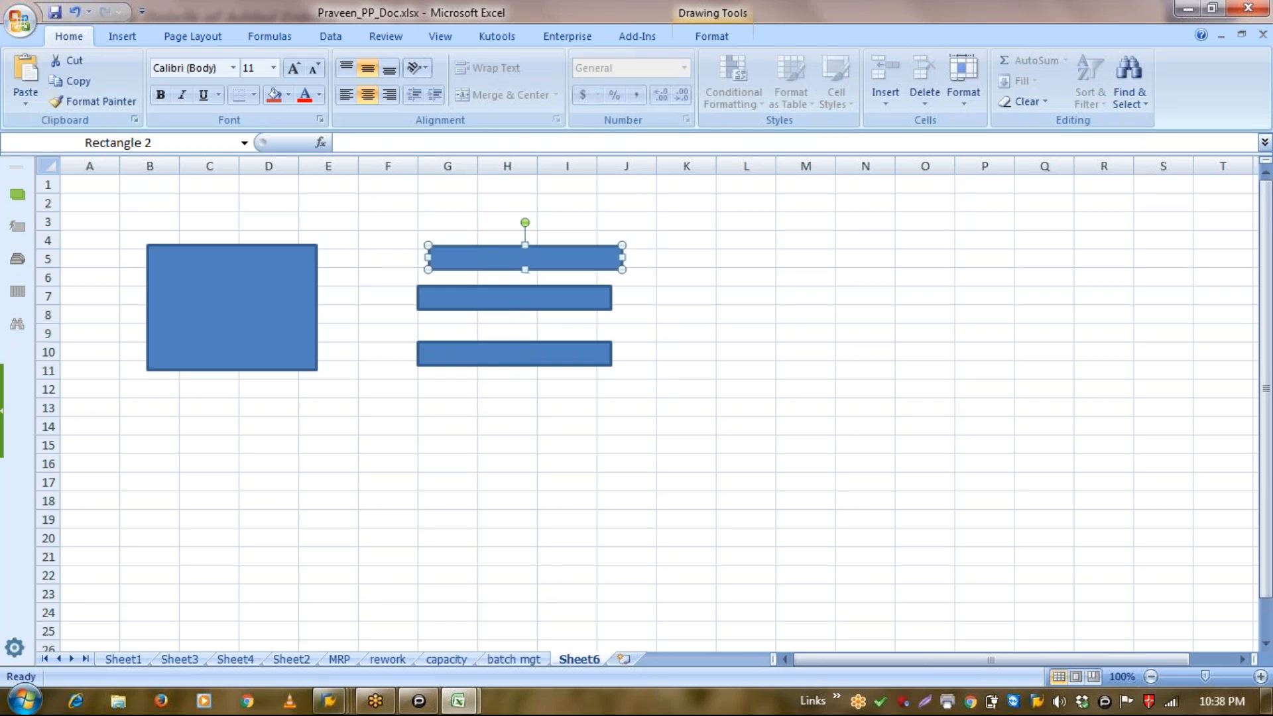
pyautogui.press('Left')
pyautogui.press('Left')
pyautogui.press('Left')
pyautogui.press('Left')
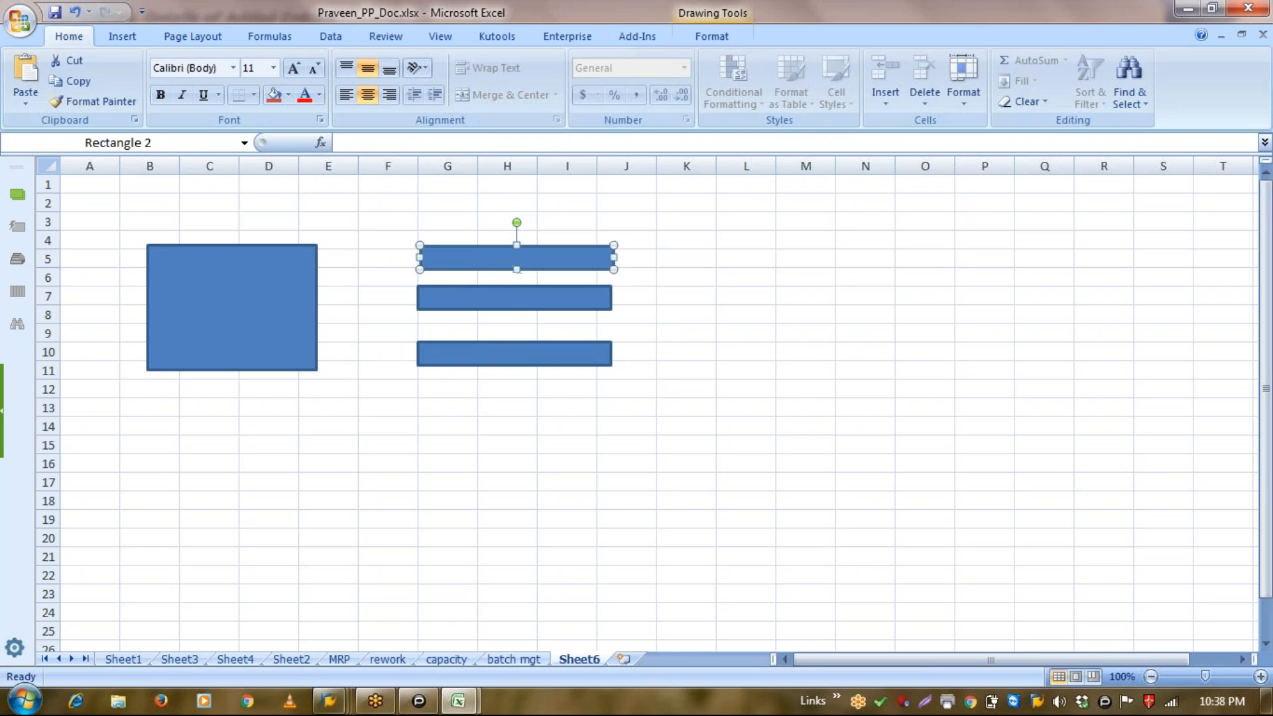
pyautogui.click(314, 201)
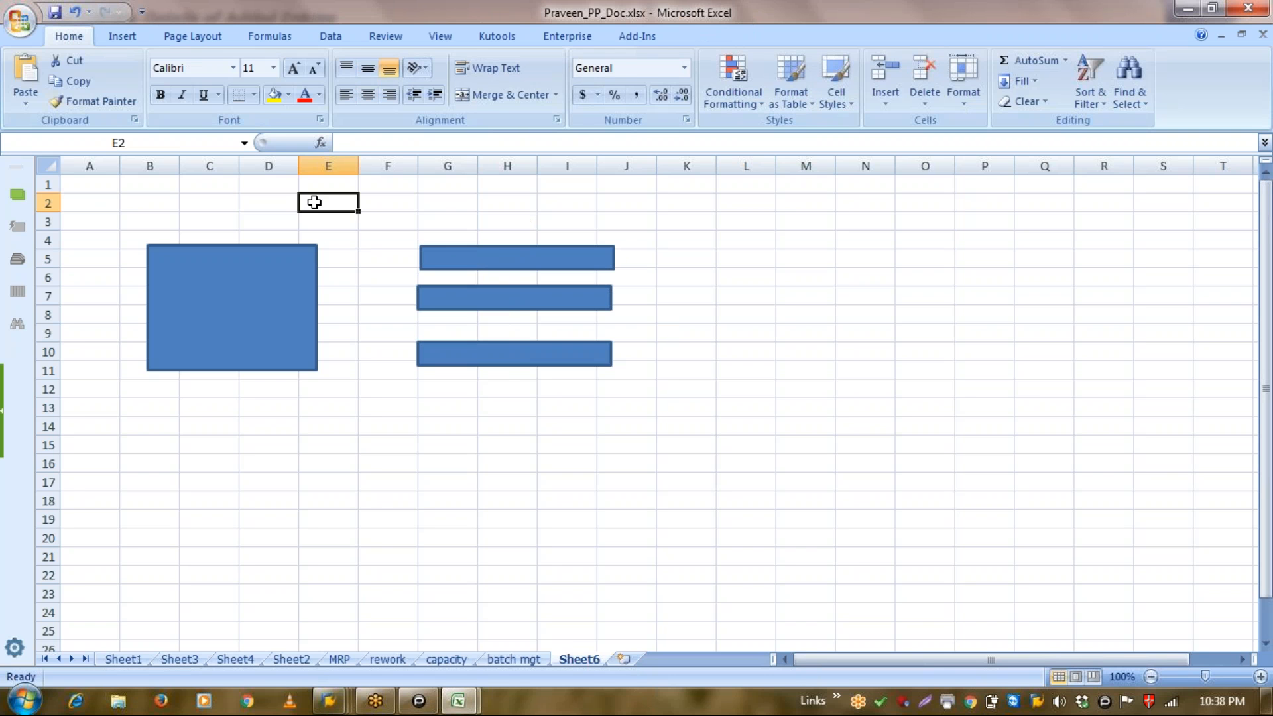
# Nudge the lowest thin rectangle slightly up towards the middle one to tighten the gap between them.
pyautogui.click(514, 352)
pyautogui.press('Up')
pyautogui.press('Up')
pyautogui.press('Up')
pyautogui.press('Up')
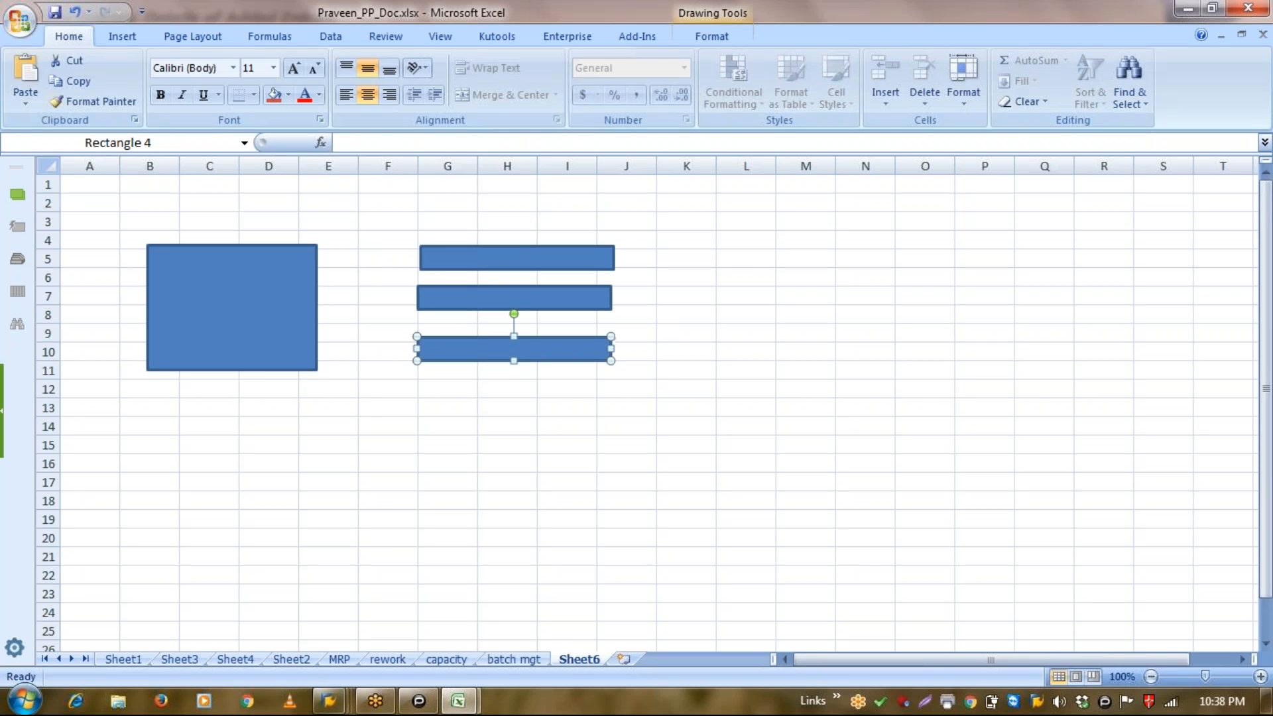
pyautogui.click(388, 202)
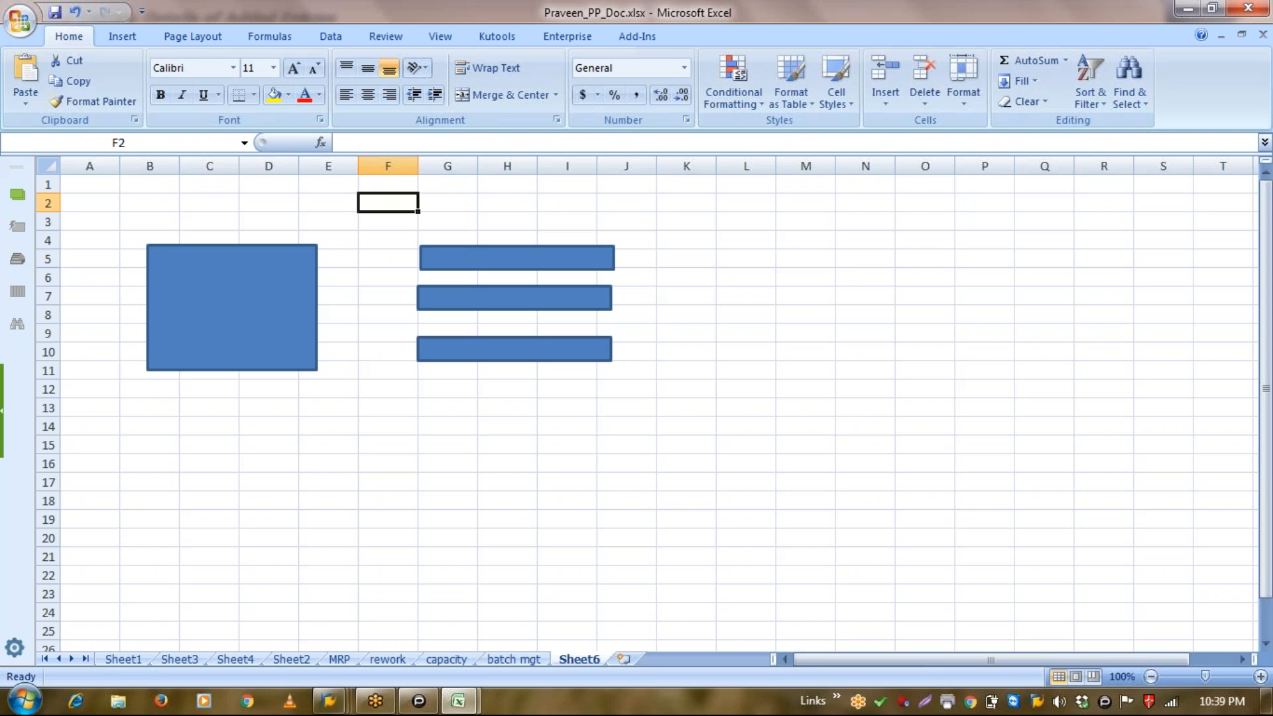
# Enter the batch label A10-010416 in cell C3 above the large rectangle.
pyautogui.click(196, 222)
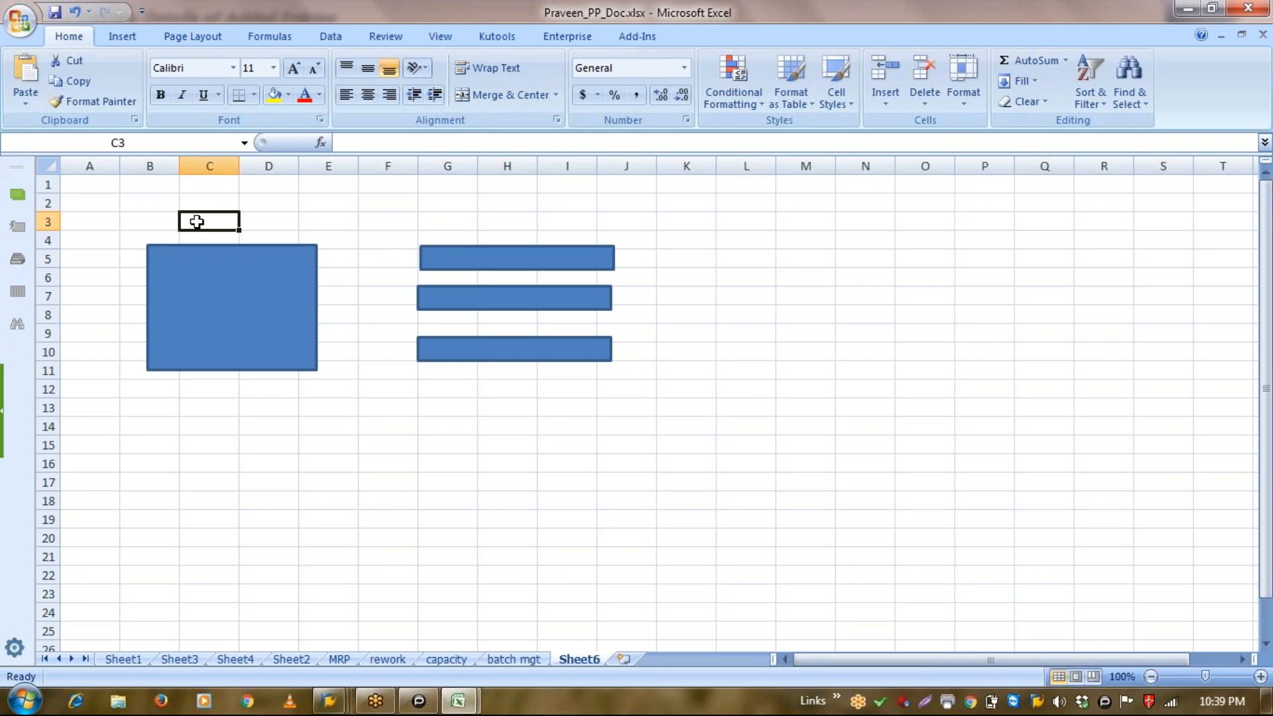
pyautogui.write('as')
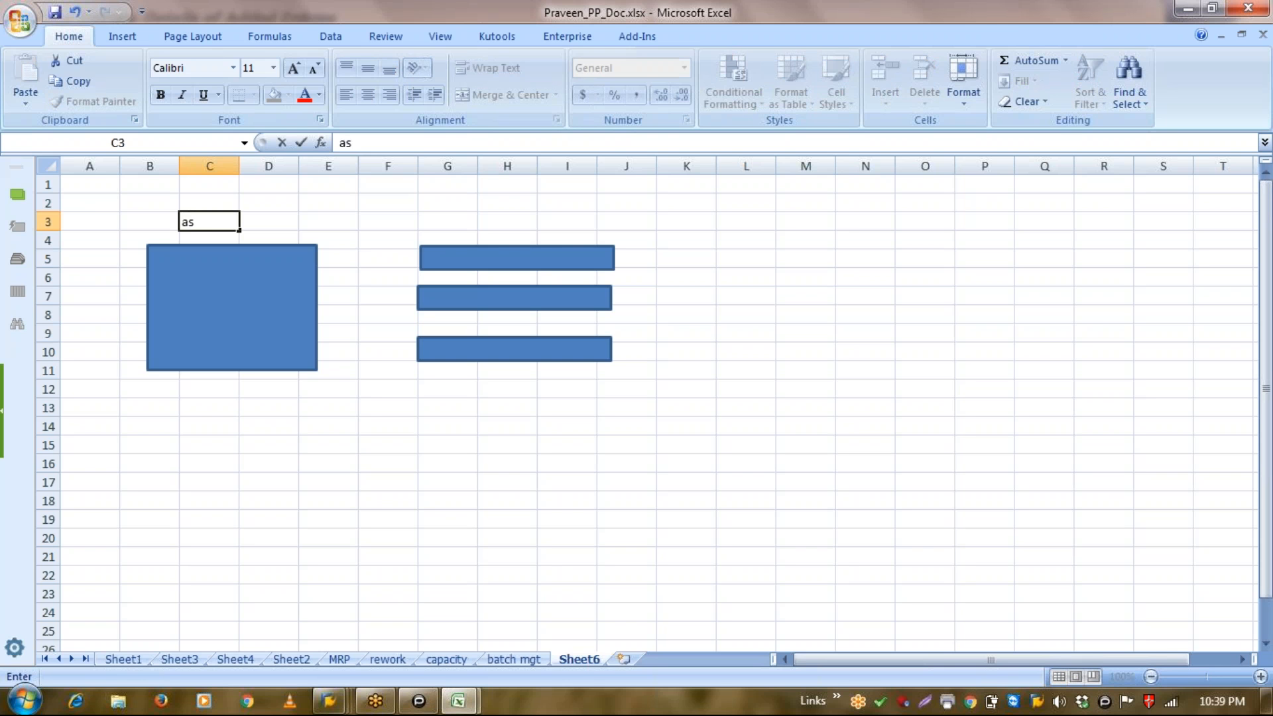
pyautogui.press('BackSpace')
pyautogui.press('BackSpace')
pyautogui.write('A10-0106')
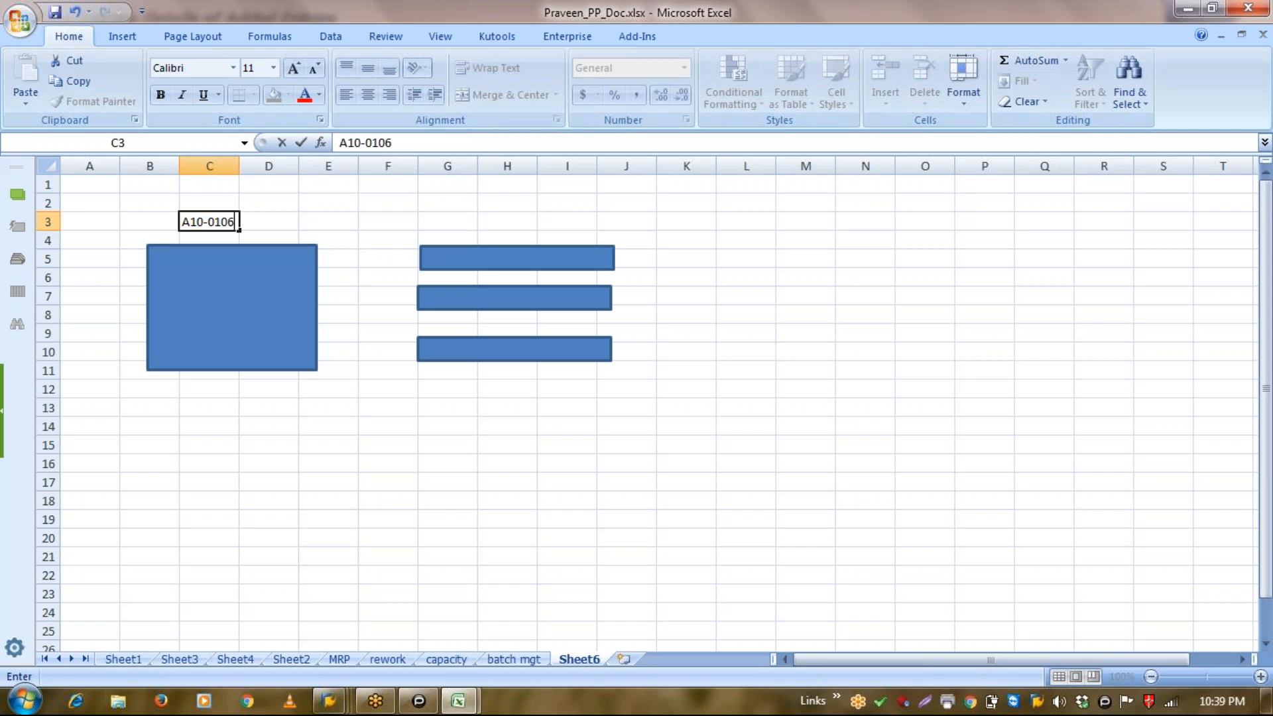
pyautogui.press('BackSpace')
pyautogui.write('416')
pyautogui.press('Return')
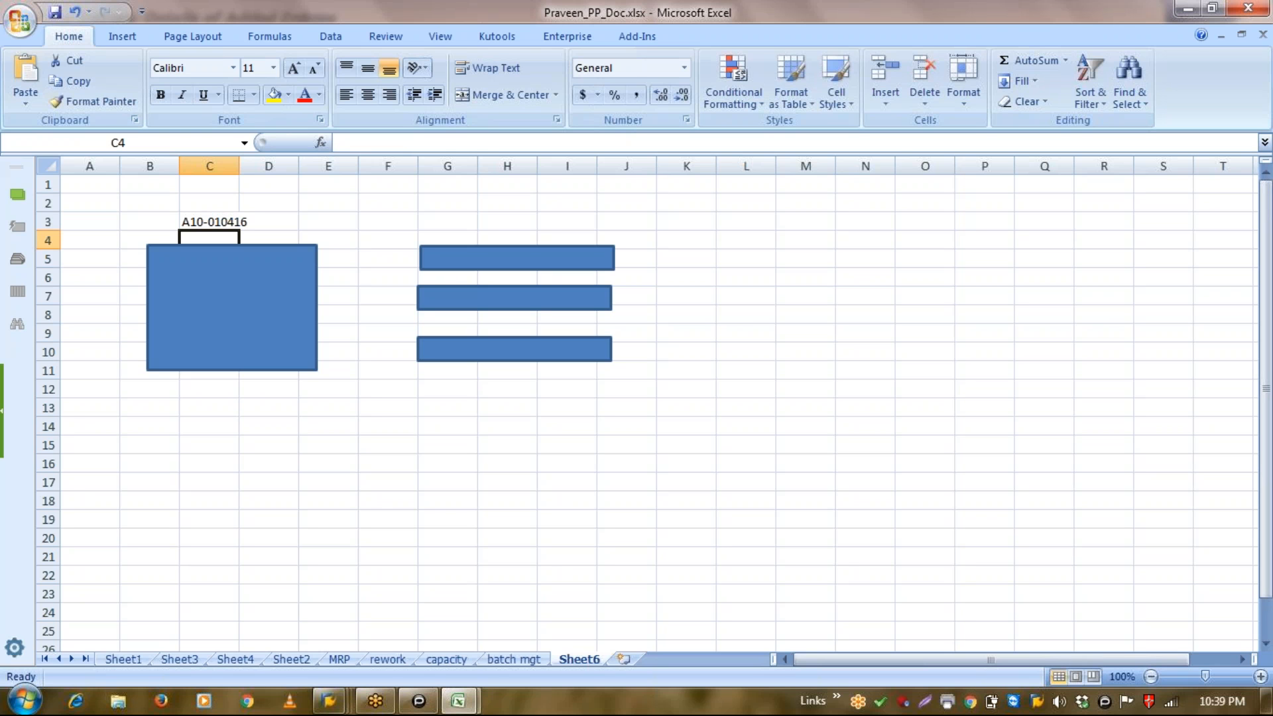
# Select the large rectangle beneath the batch label.
pyautogui.click(229, 285)
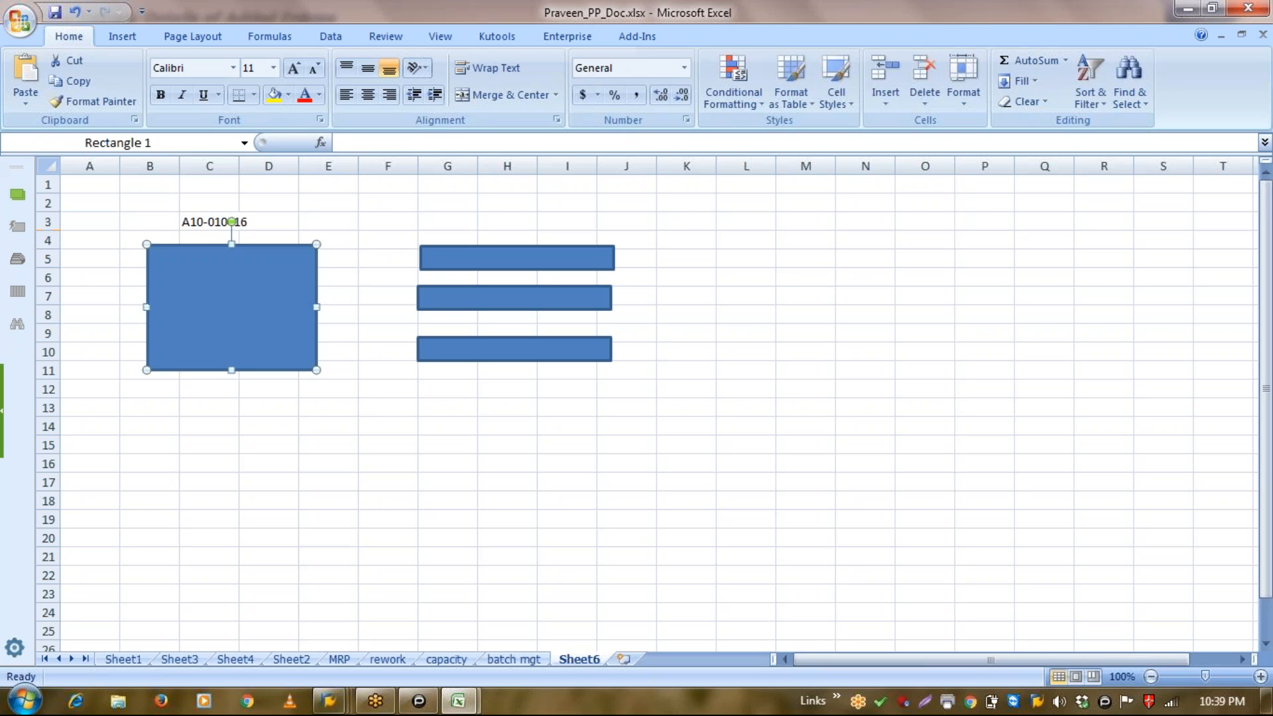
# Copy the batch number A10-010416 from cell C3 to cell H3, above the three narrow rectangles.
pyautogui.click(477, 261)
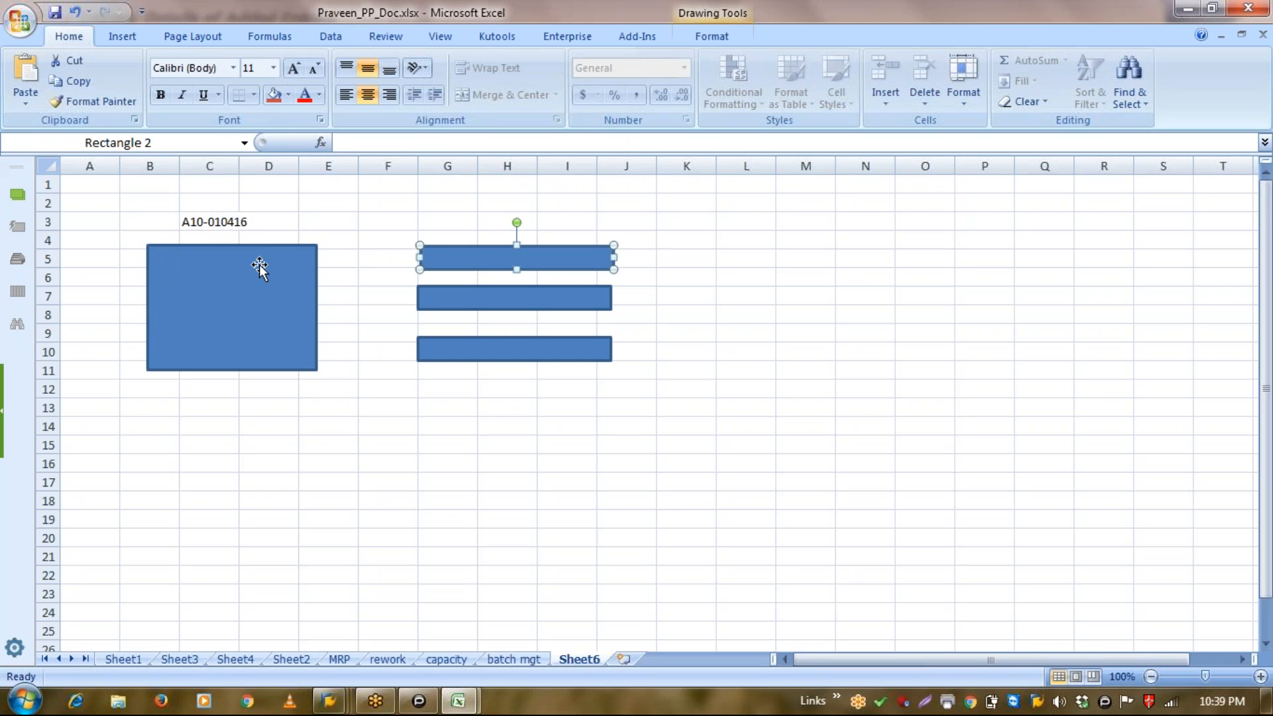
pyautogui.click(457, 222)
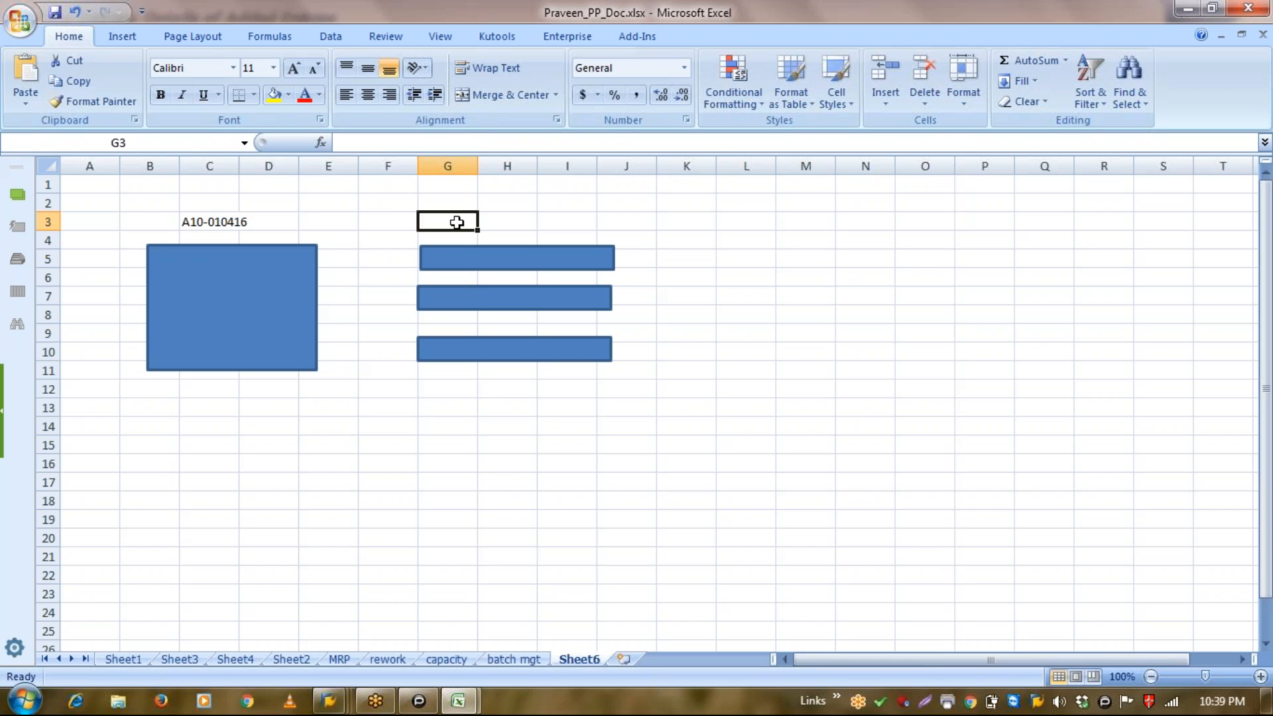
pyautogui.press('Left')
pyautogui.press('Left')
pyautogui.press('Left')
pyautogui.press('Left')
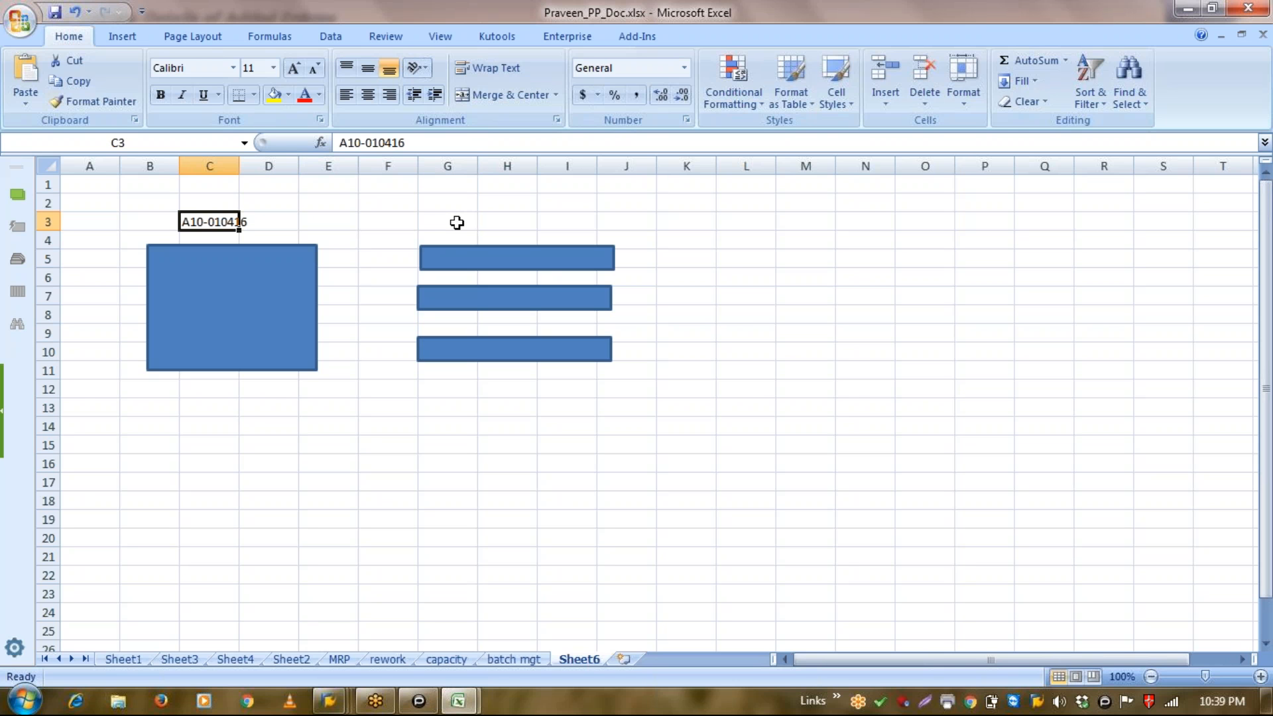
pyautogui.hotkey('ctrl', 'c')
pyautogui.press('Right')
pyautogui.press('Right')
pyautogui.press('Right')
pyautogui.press('Right')
pyautogui.press('Right')
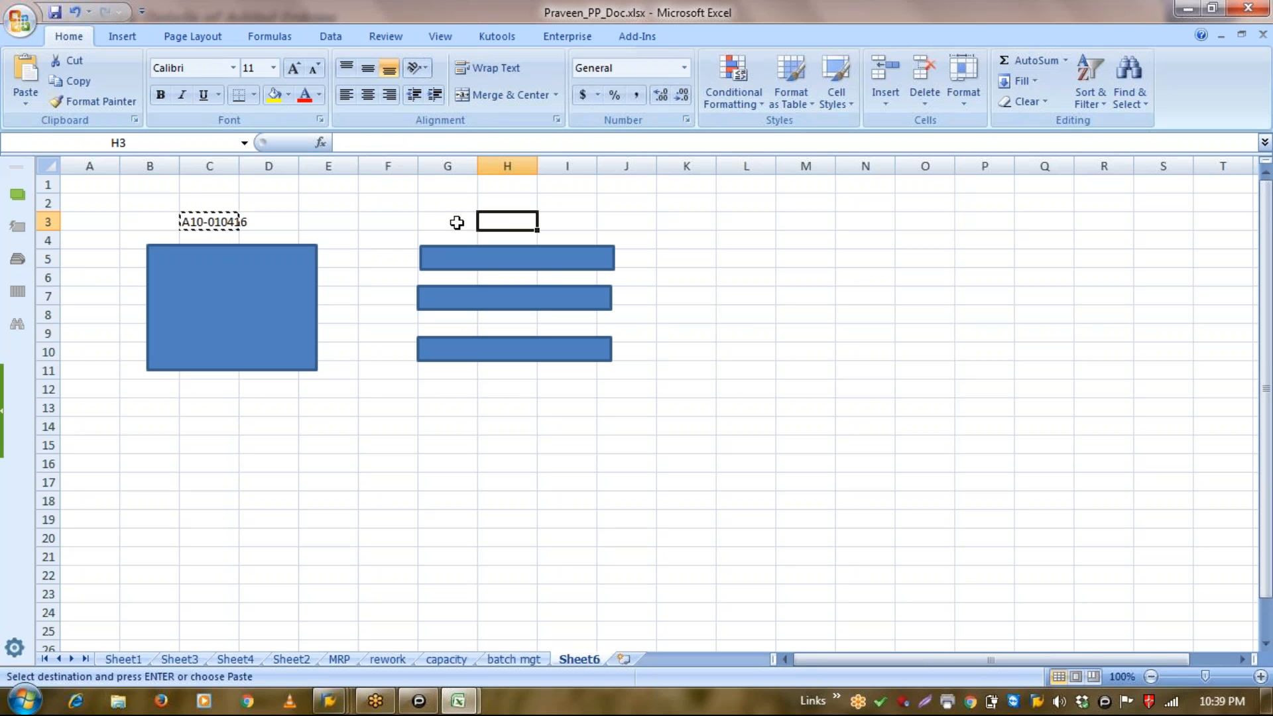
pyautogui.hotkey('ctrl', 'v')
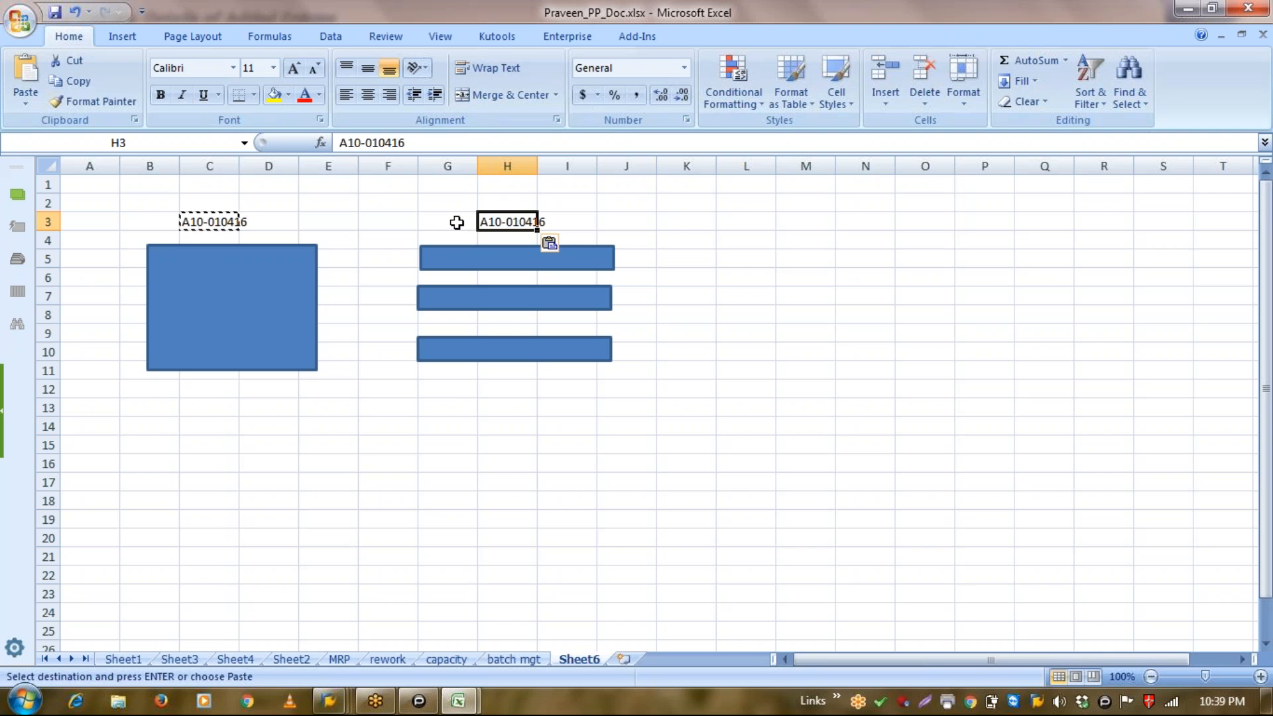
# Move the batch number from H3 to K5, beside the first narrow rectangle.
pyautogui.hotkey('ctrl', 'c')
pyautogui.click(667, 259)
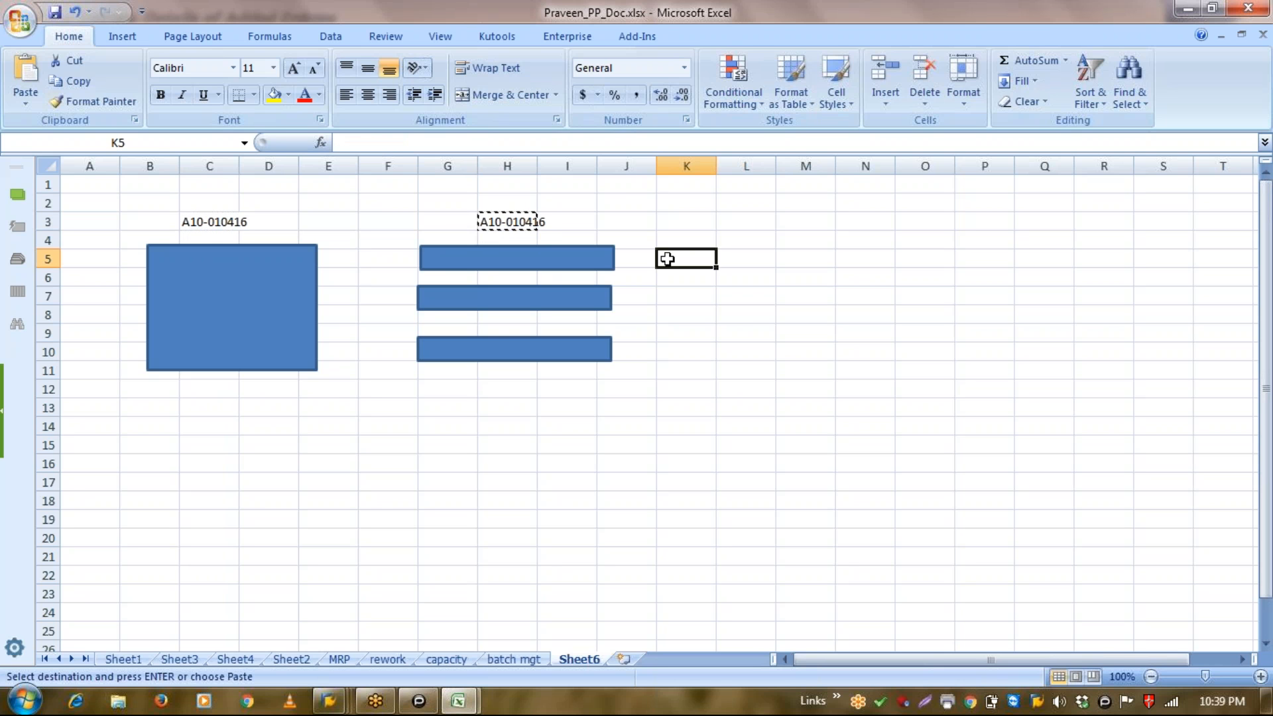
pyautogui.press('Return')
pyautogui.press('Down')
pyautogui.press('Down')
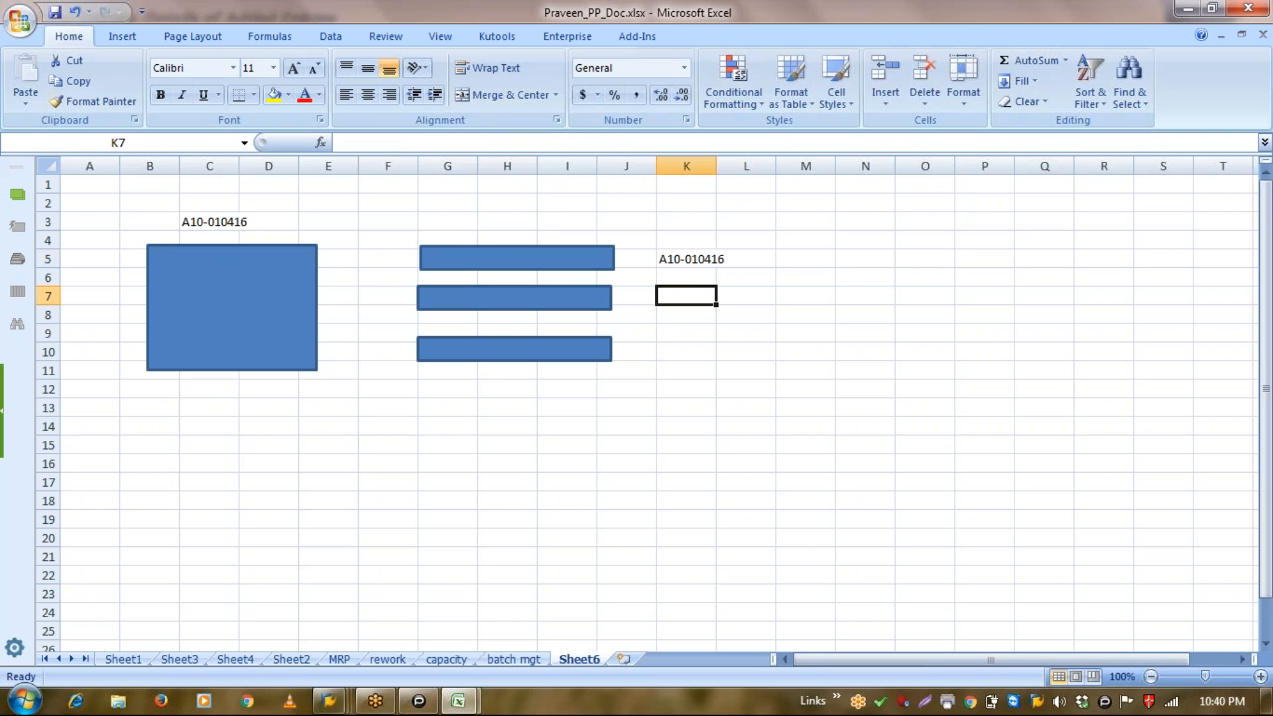
# Copy the batch number in K5 to K7 and K10, and fit column K to its contents.
pyautogui.click(716, 259)
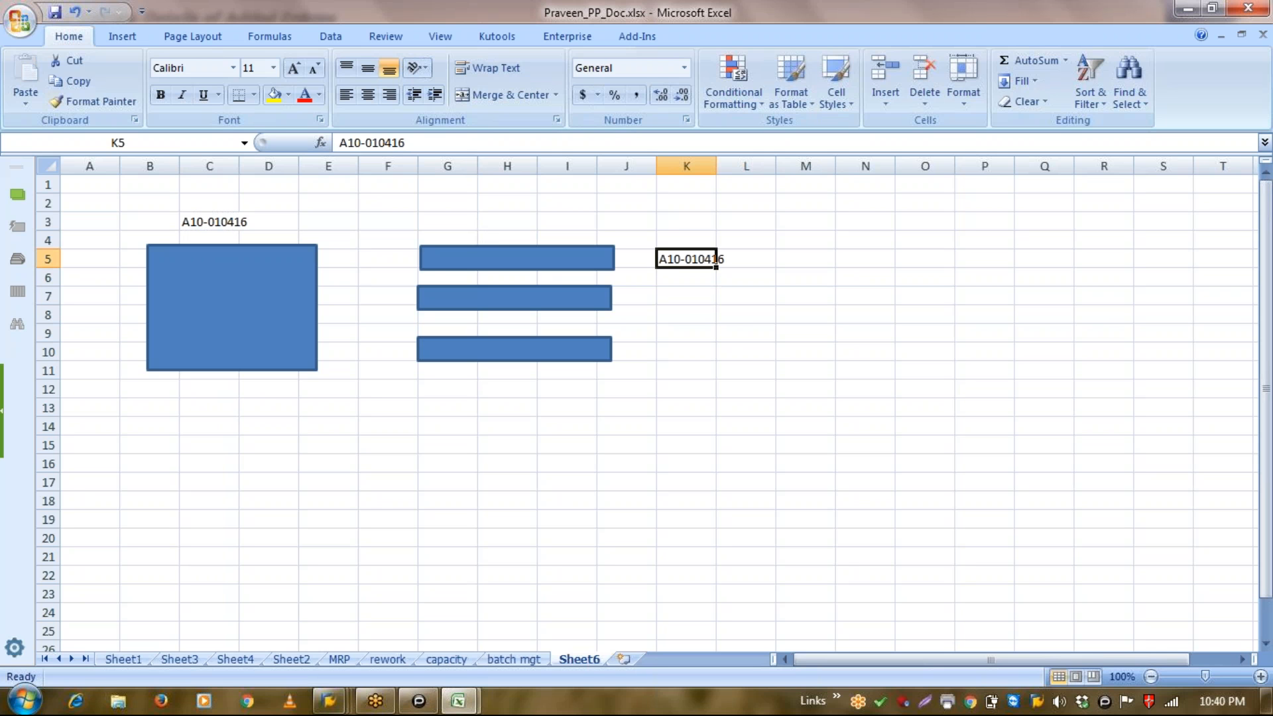
pyautogui.hotkey('ctrl', 'c')
pyautogui.press('Down')
pyautogui.press('Down')
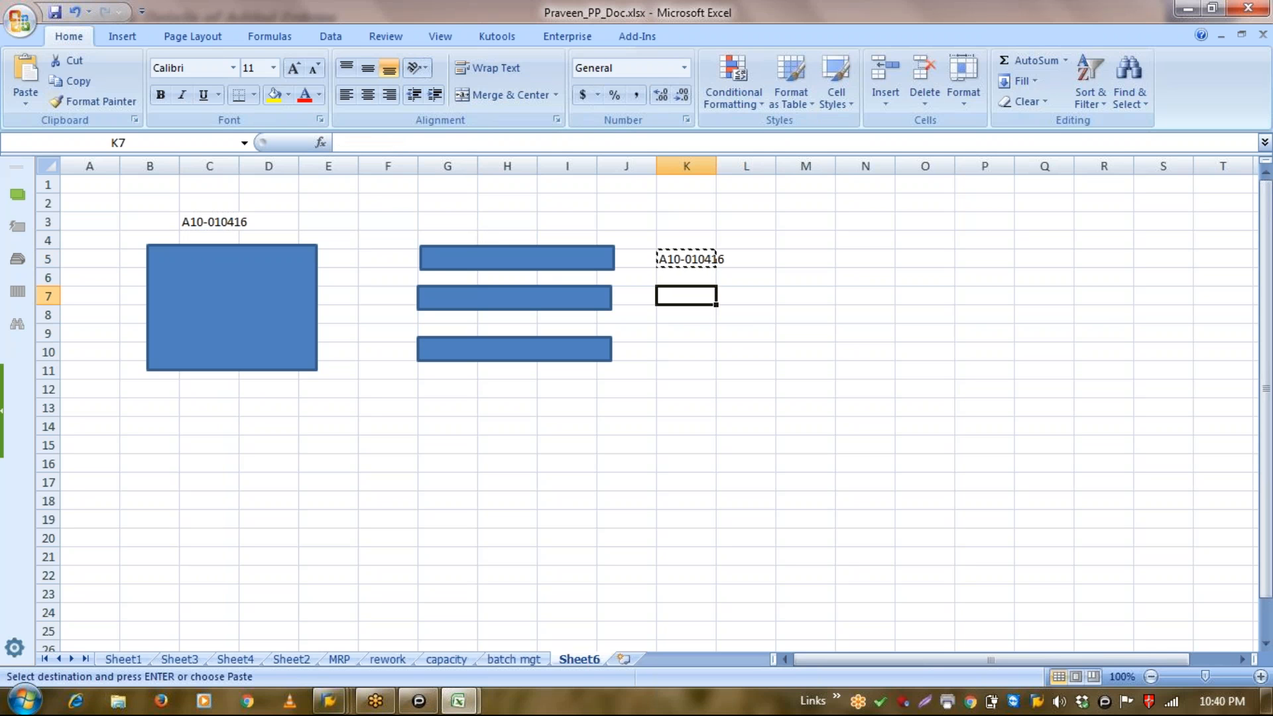
pyautogui.hotkey('ctrl', 'v')
pyautogui.press('Down')
pyautogui.press('Down')
pyautogui.press('Down')
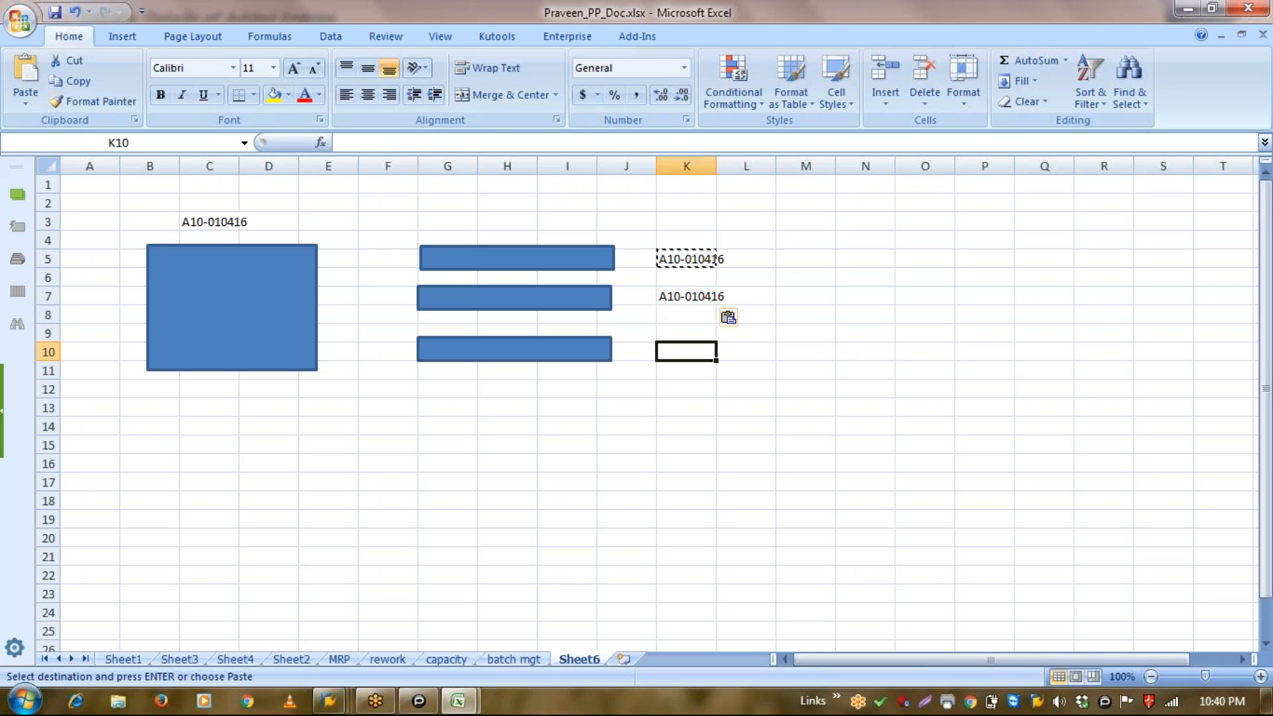
pyautogui.hotkey('ctrl', 'v')
pyautogui.click(720, 225)
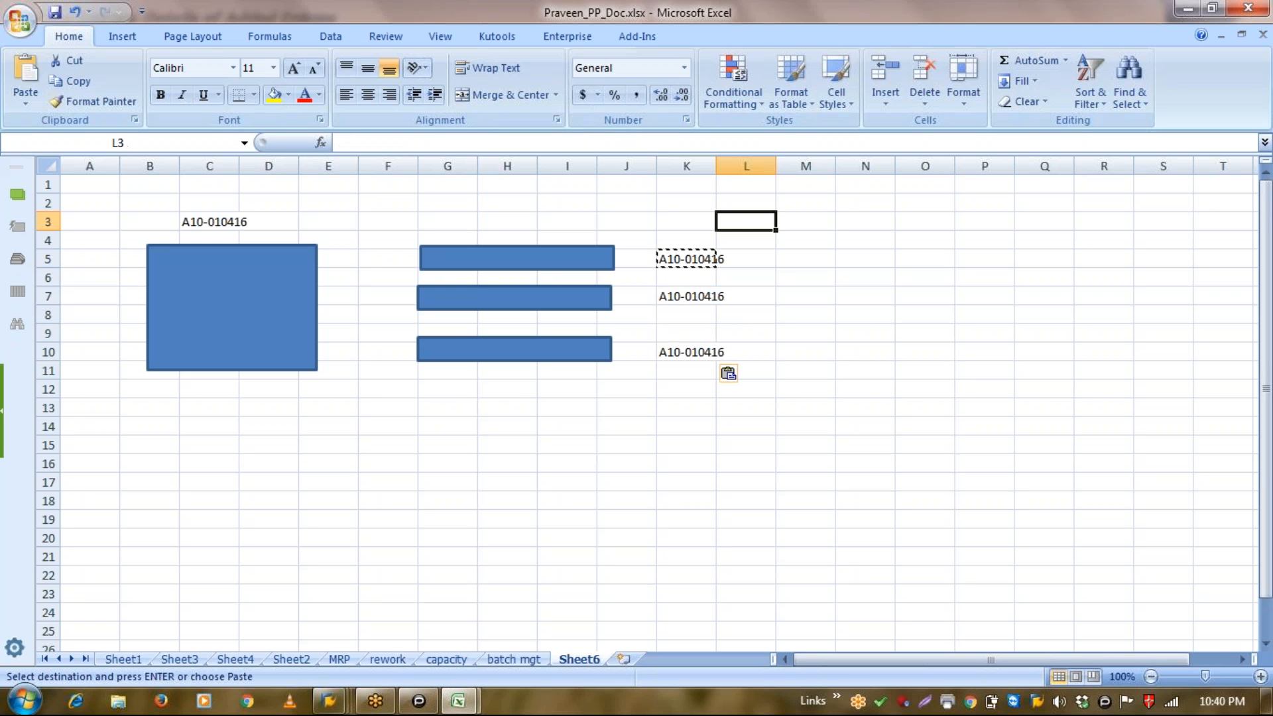
pyautogui.press('Escape')
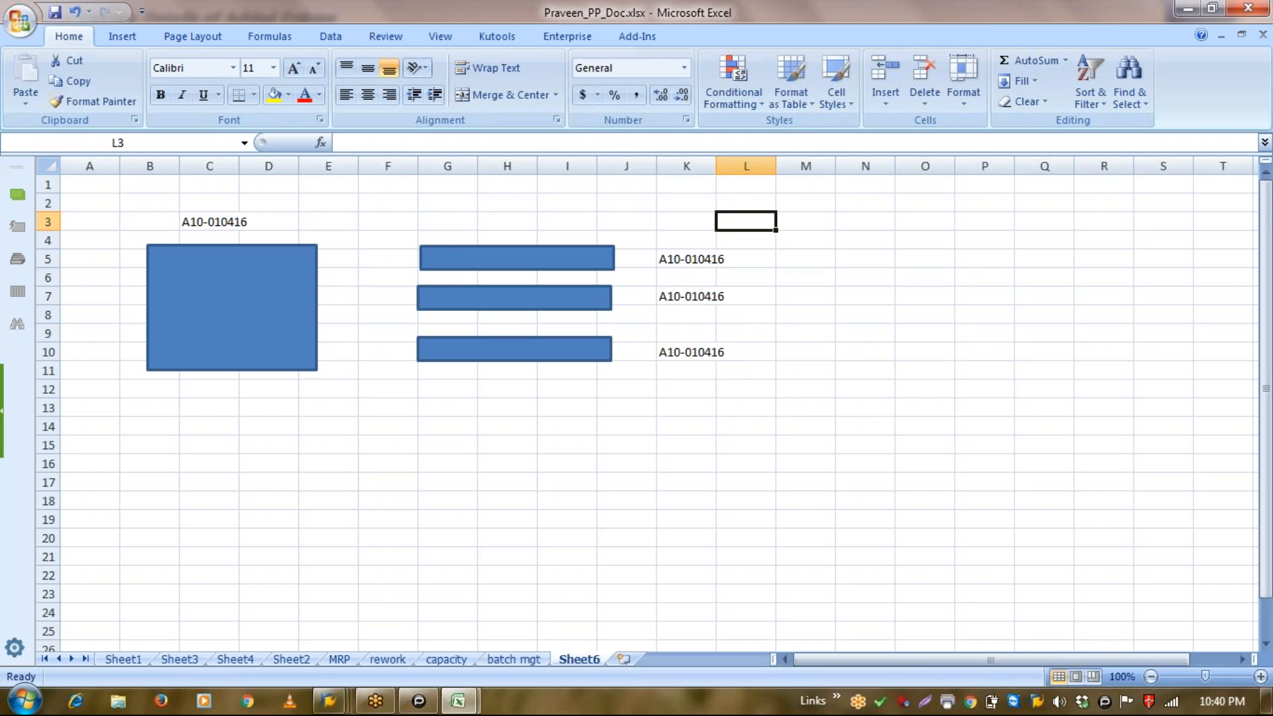
pyautogui.doubleClick(716, 167)
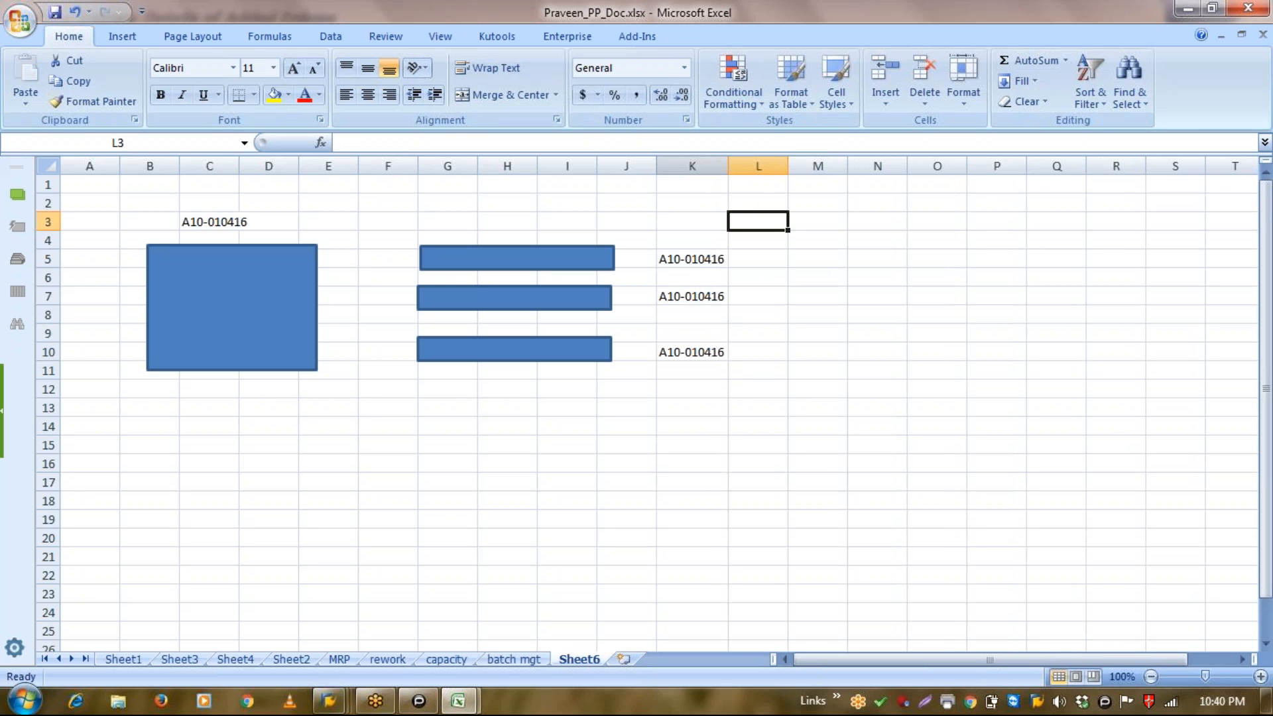
pyautogui.click(755, 254)
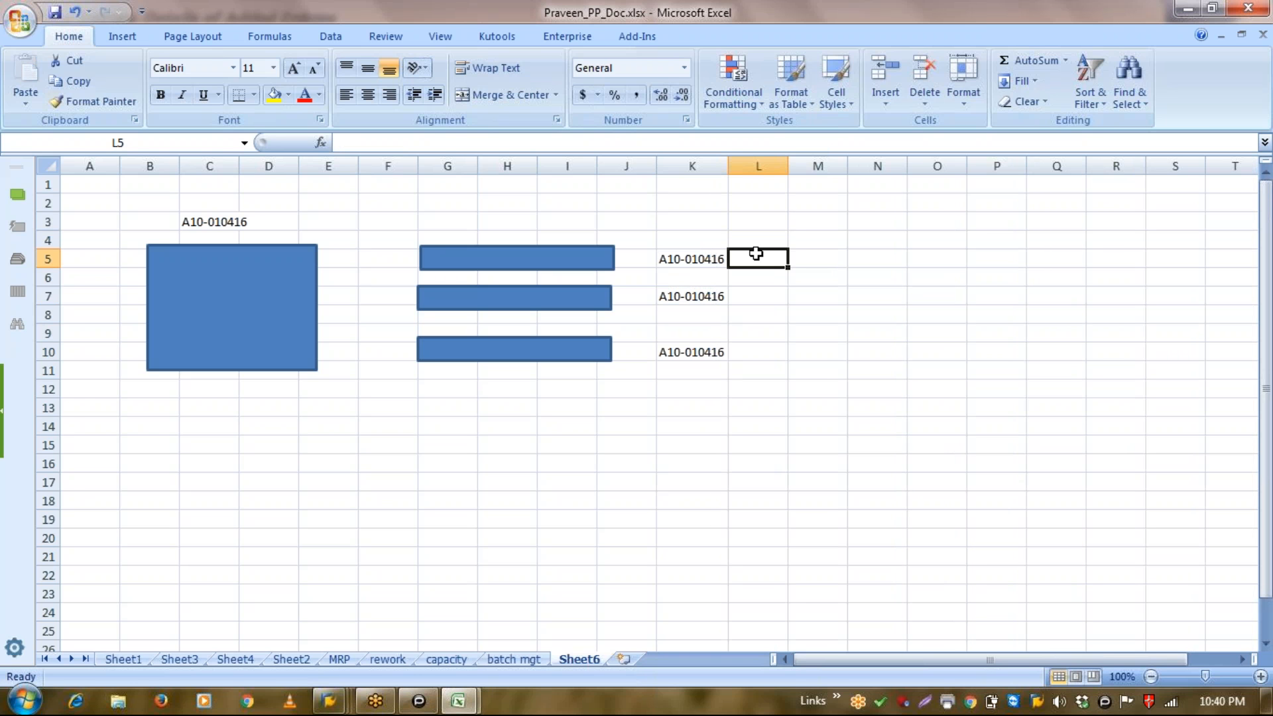
pyautogui.write('=A')
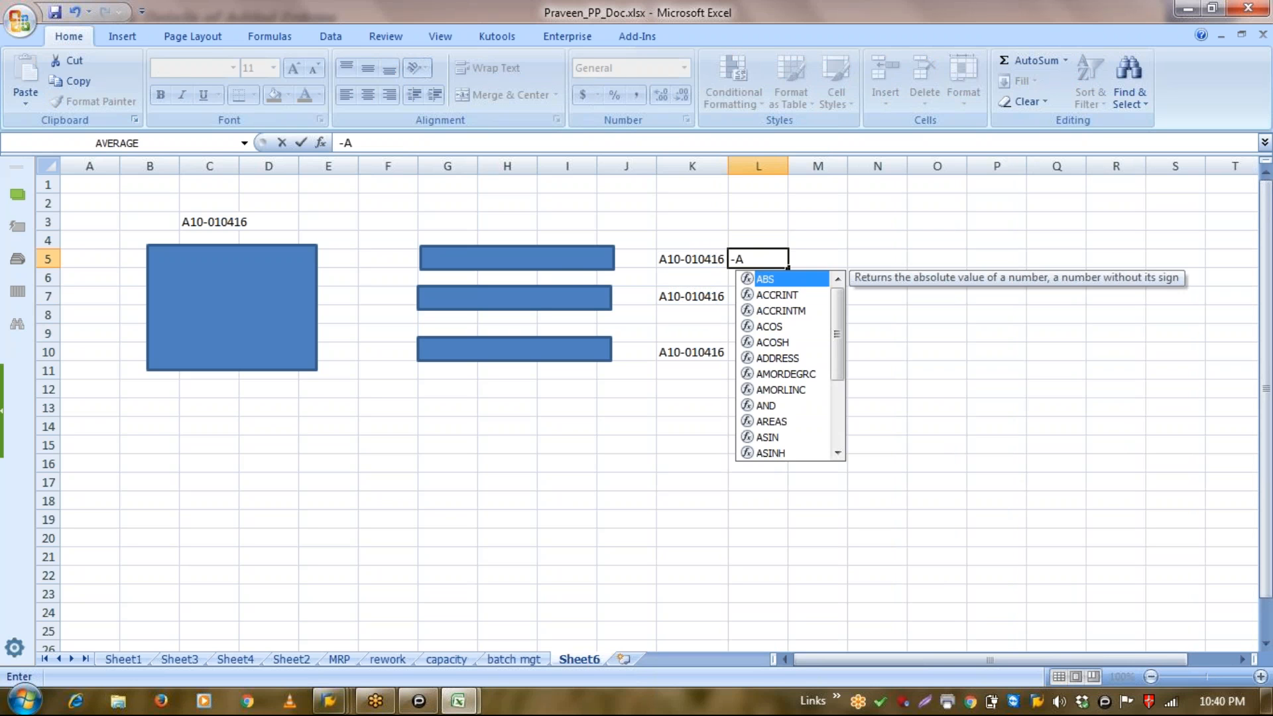
pyautogui.press('Return')
pyautogui.press('Up')
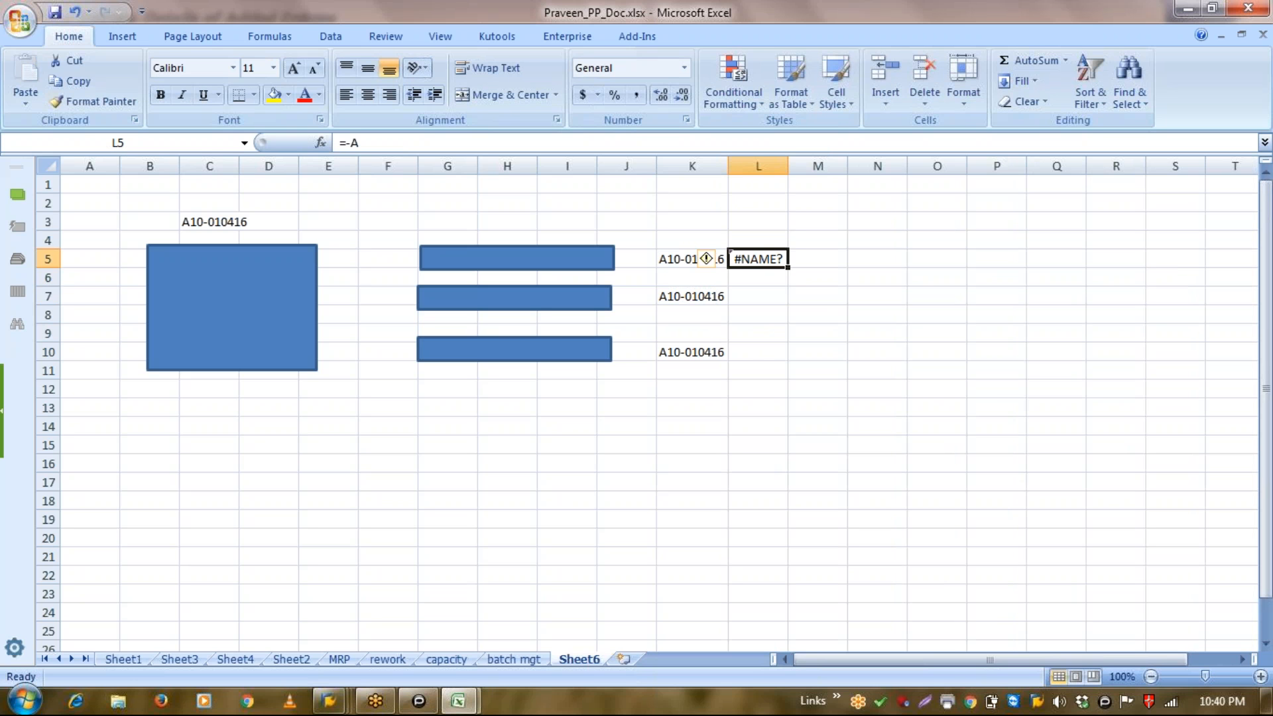
pyautogui.press('Delete')
# Enter the suffixes A, B and C beside the three batch numbers, in cells L5, L7 and L10.
pyautogui.write('A')
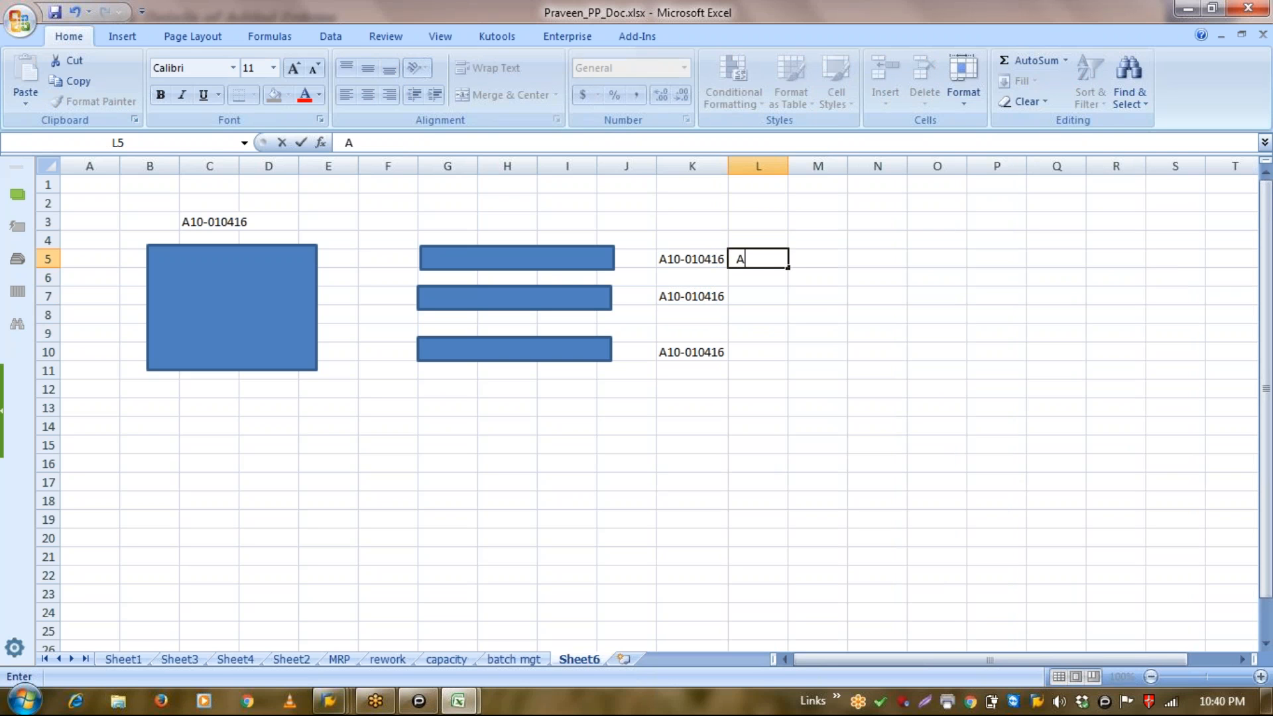
pyautogui.press('Return')
pyautogui.press('Return')
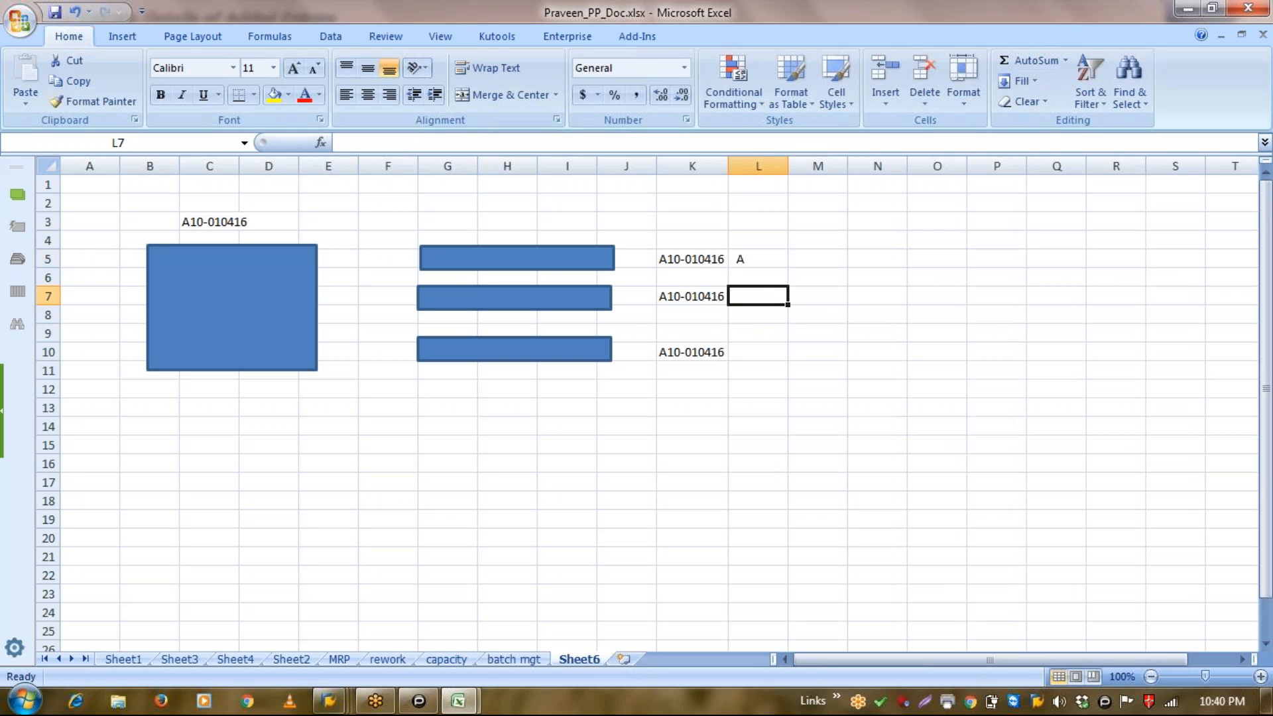
pyautogui.write('B')
pyautogui.press('Return')
pyautogui.press('Down')
pyautogui.press('Down')
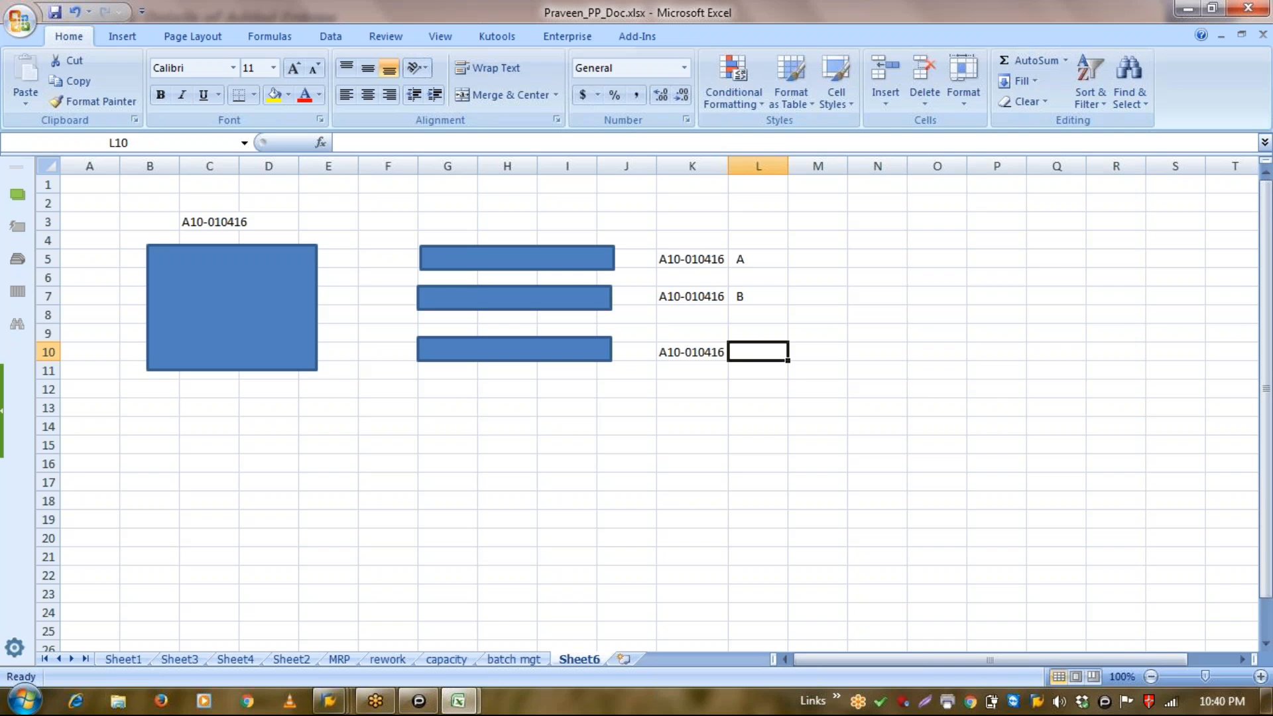
pyautogui.write('C')
pyautogui.press('Return')
# Enter the formula =K5&L5 in cell M5 to join the batch number with its suffix.
pyautogui.press('Up')
pyautogui.press('Up')
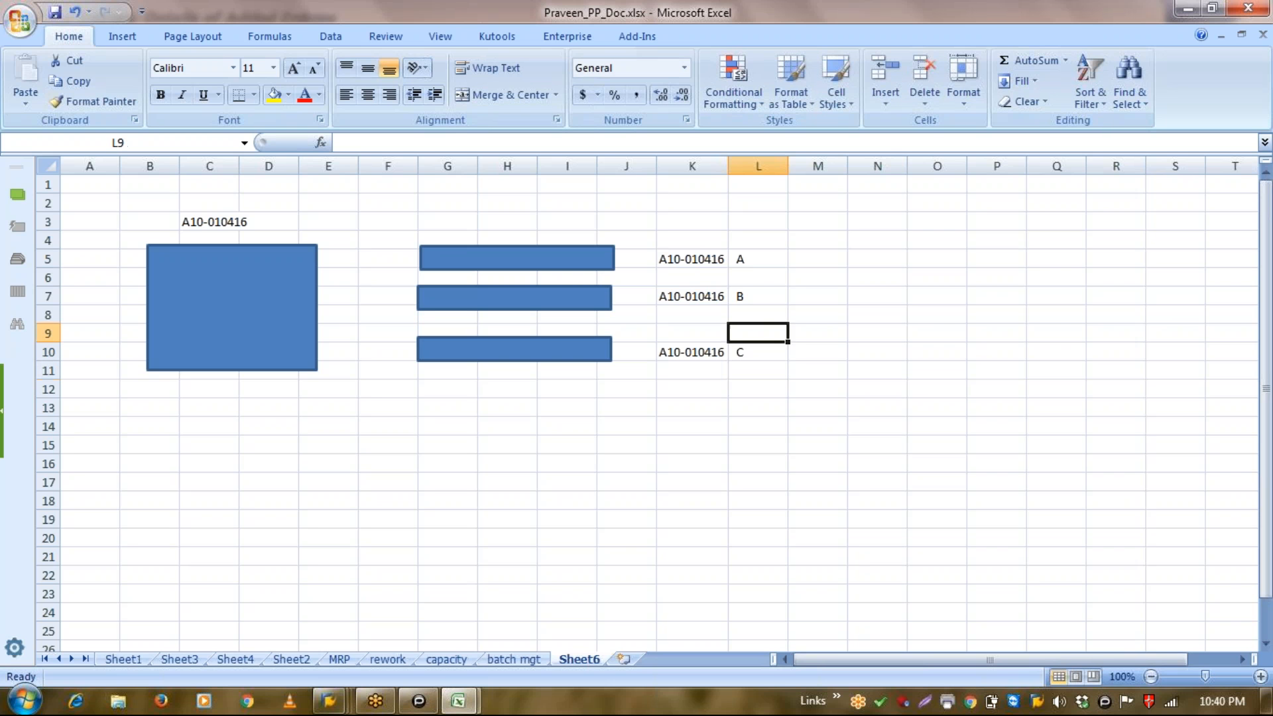
pyautogui.press('Up')
pyautogui.press('Up')
pyautogui.press('Up')
pyautogui.press('Up')
pyautogui.press('Right')
pyautogui.write('=')
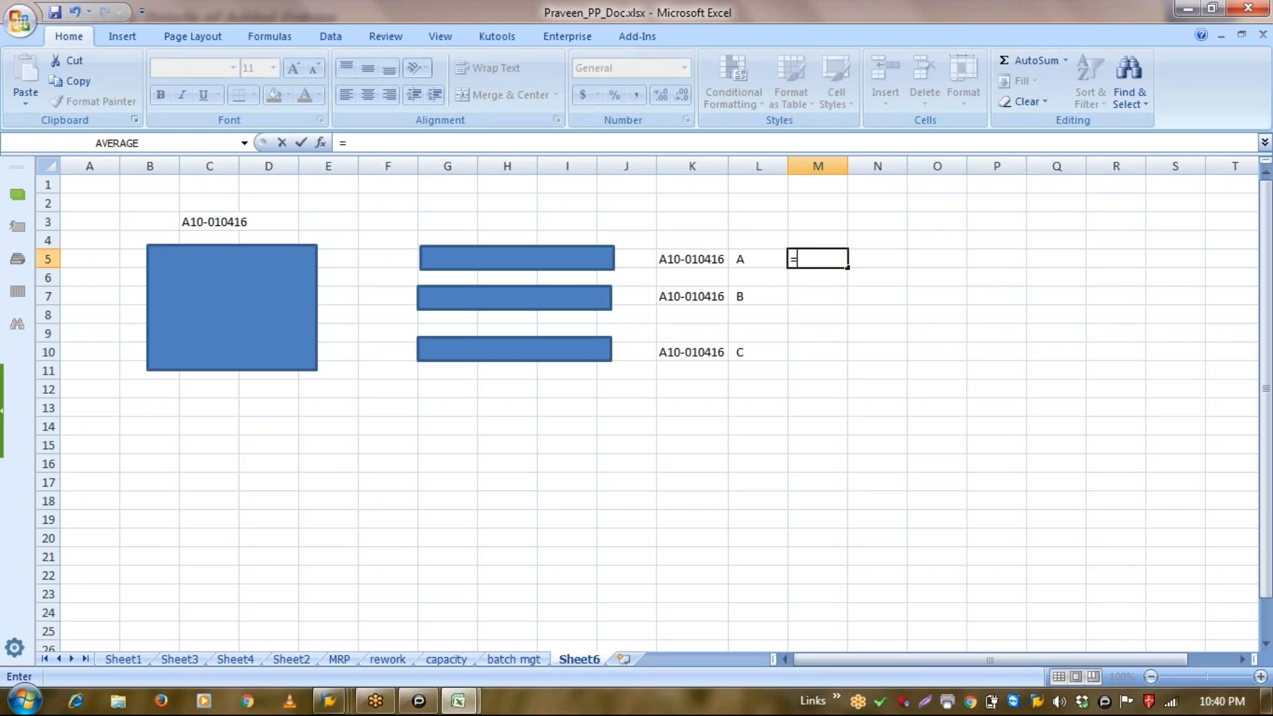
pyautogui.press('Left')
pyautogui.press('Left')
pyautogui.write('&')
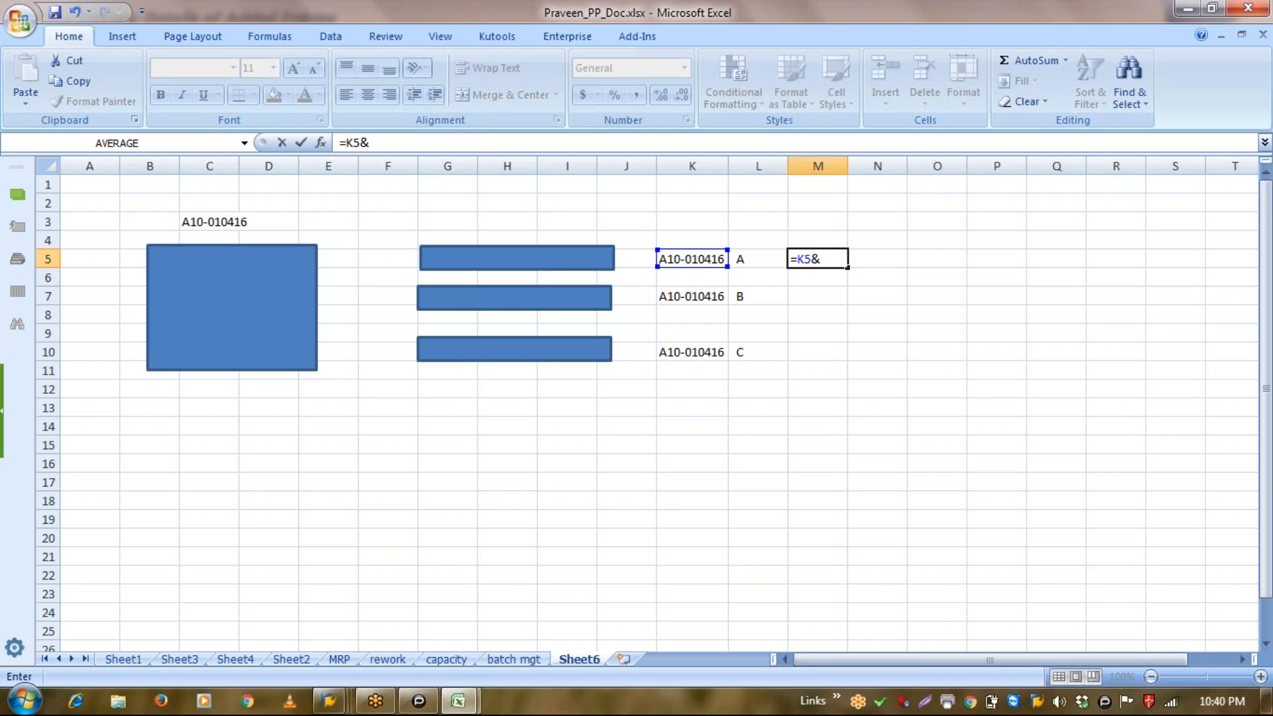
pyautogui.press('Left')
pyautogui.press('Return')
pyautogui.press('Up')
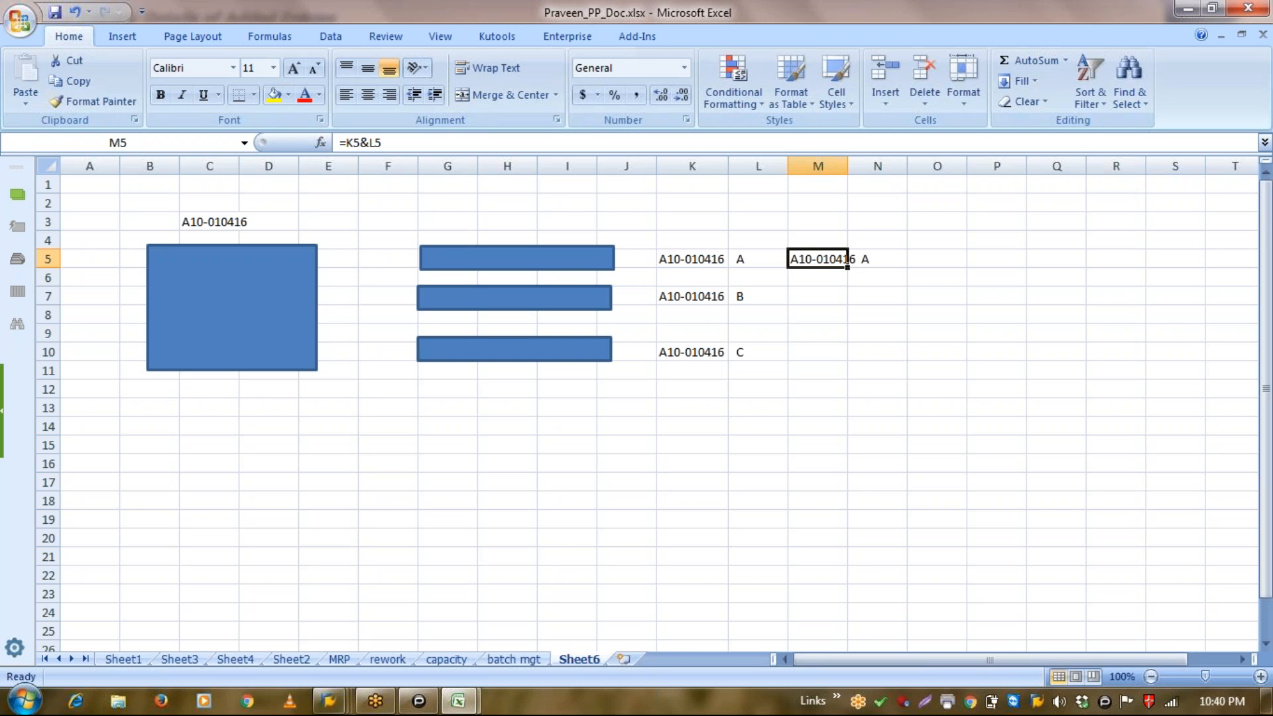
# Copy the joining formula from M5 to M7 and M10.
pyautogui.hotkey('ctrl', 'c')
pyautogui.press('Down')
pyautogui.press('Down')
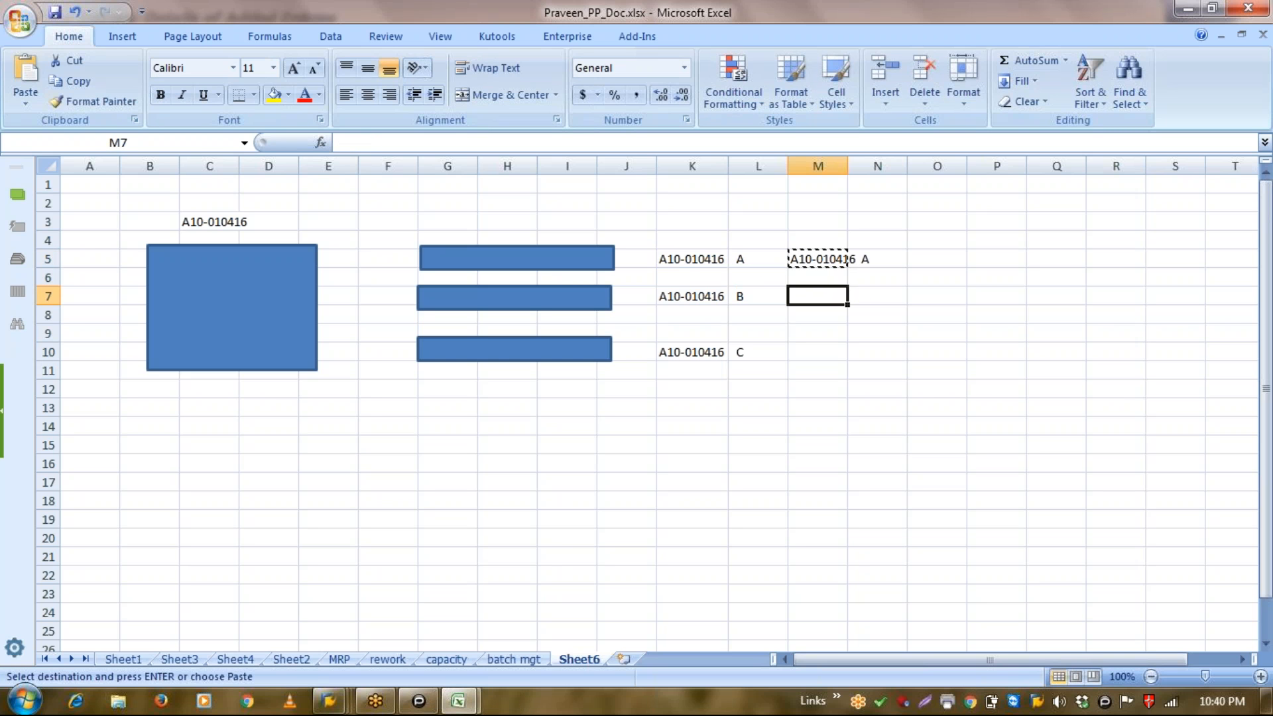
pyautogui.hotkey('ctrl', 'v')
pyautogui.press('Down')
pyautogui.press('Down')
pyautogui.press('Down')
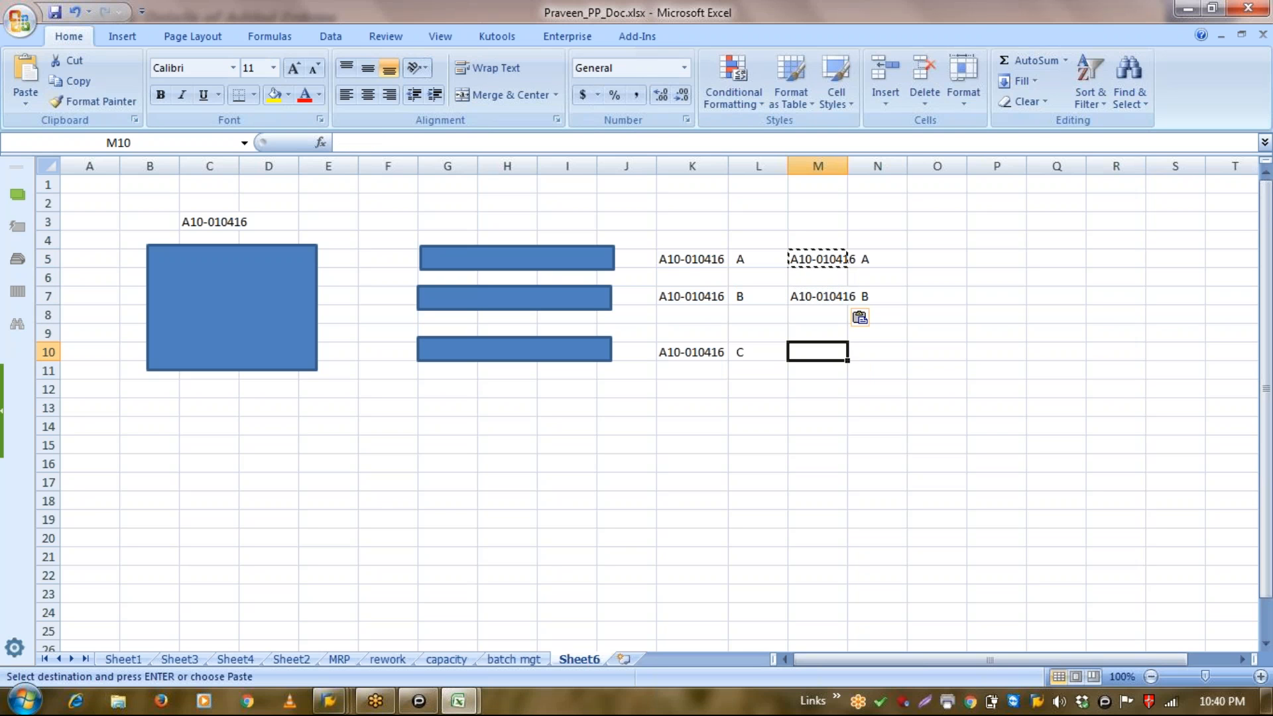
pyautogui.hotkey('ctrl', 'v')
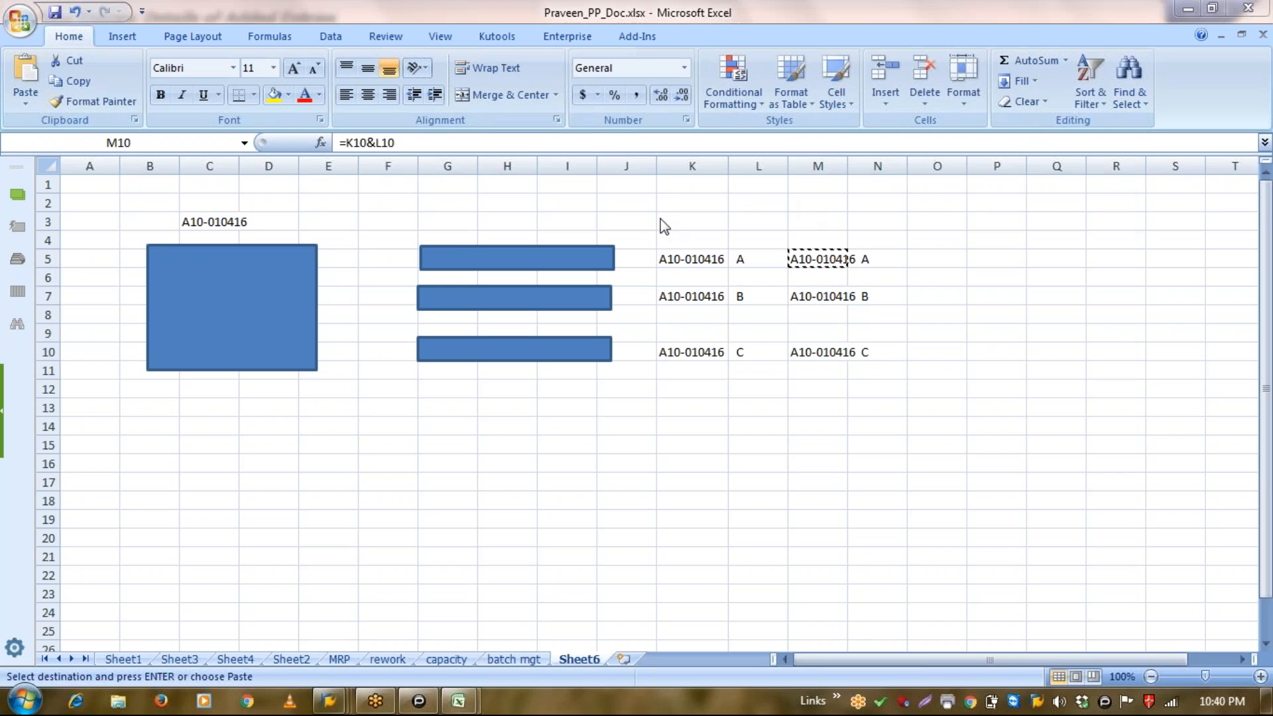
pyautogui.press('Escape')
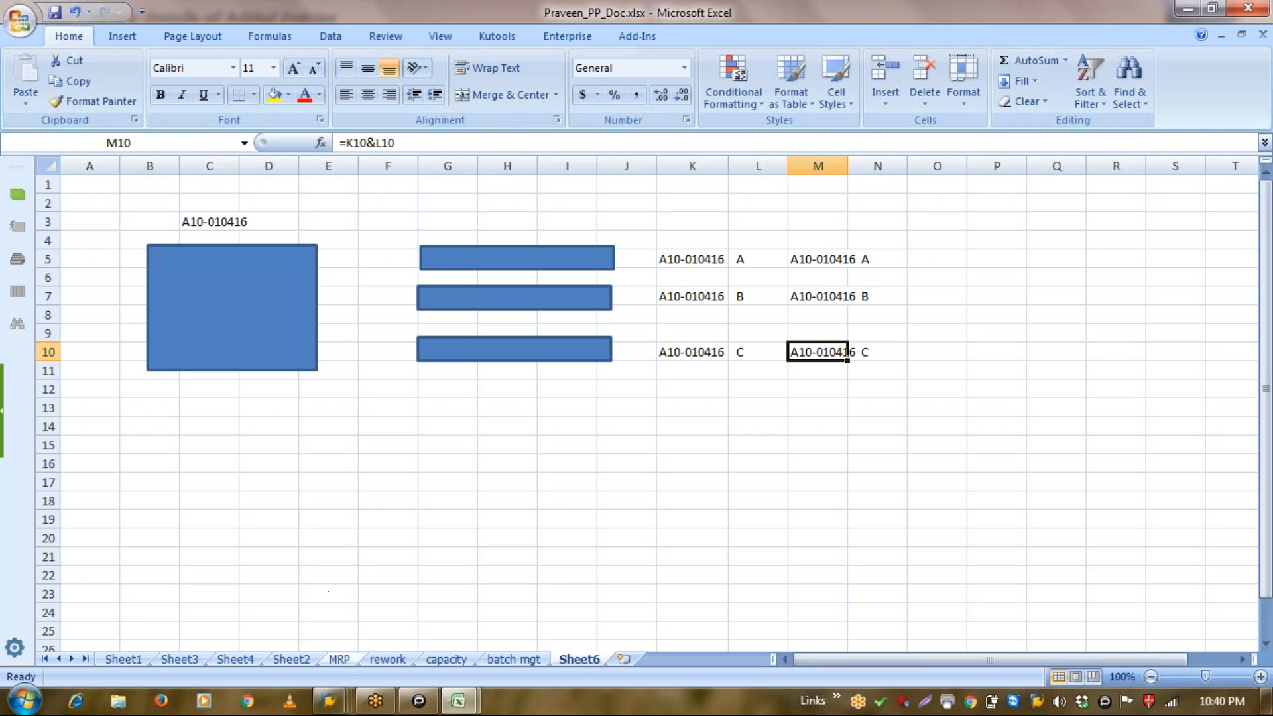
# Switch to the SAP New Entries window and open transaction CO01 in a new session.
pyautogui.click(329, 701)
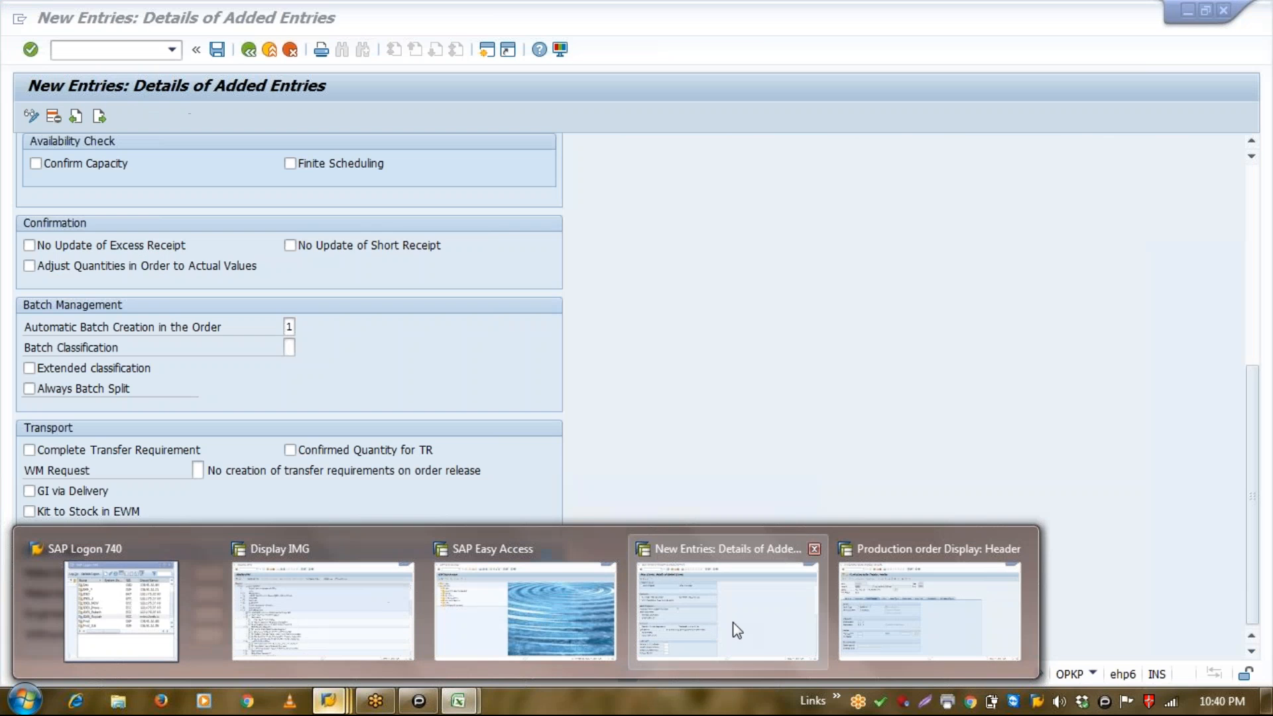
pyautogui.click(732, 623)
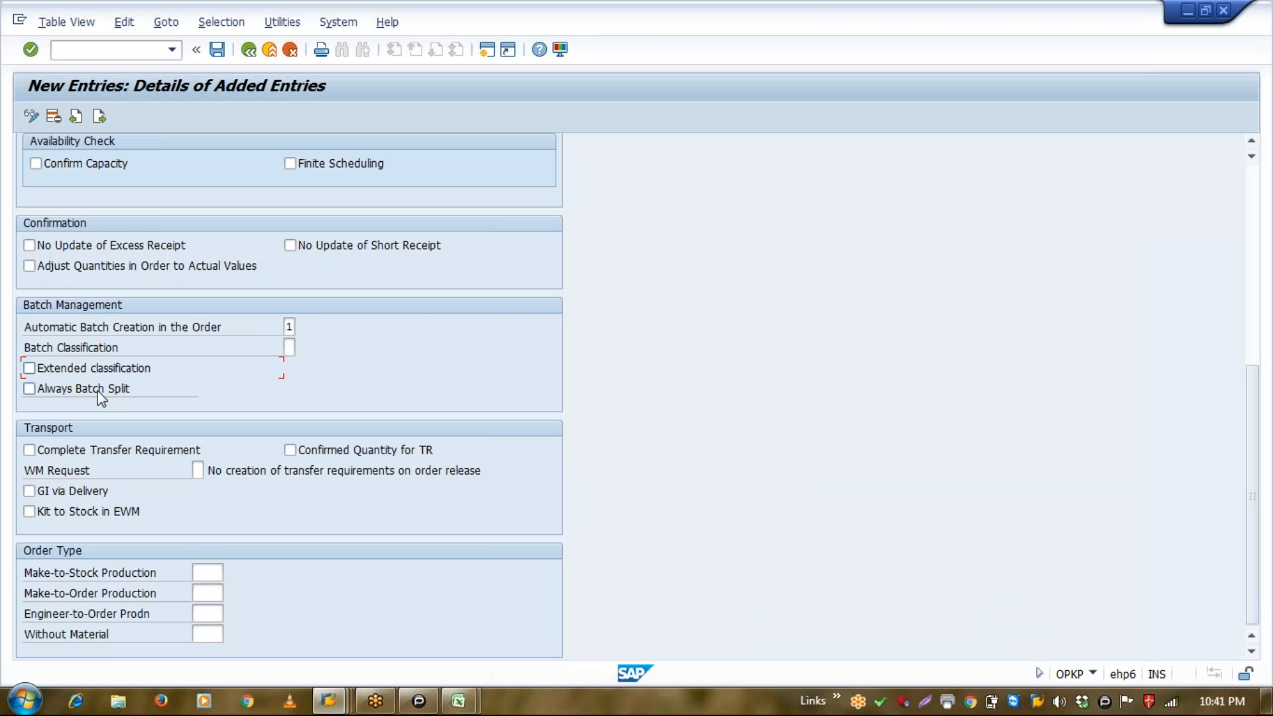
pyautogui.click(206, 572)
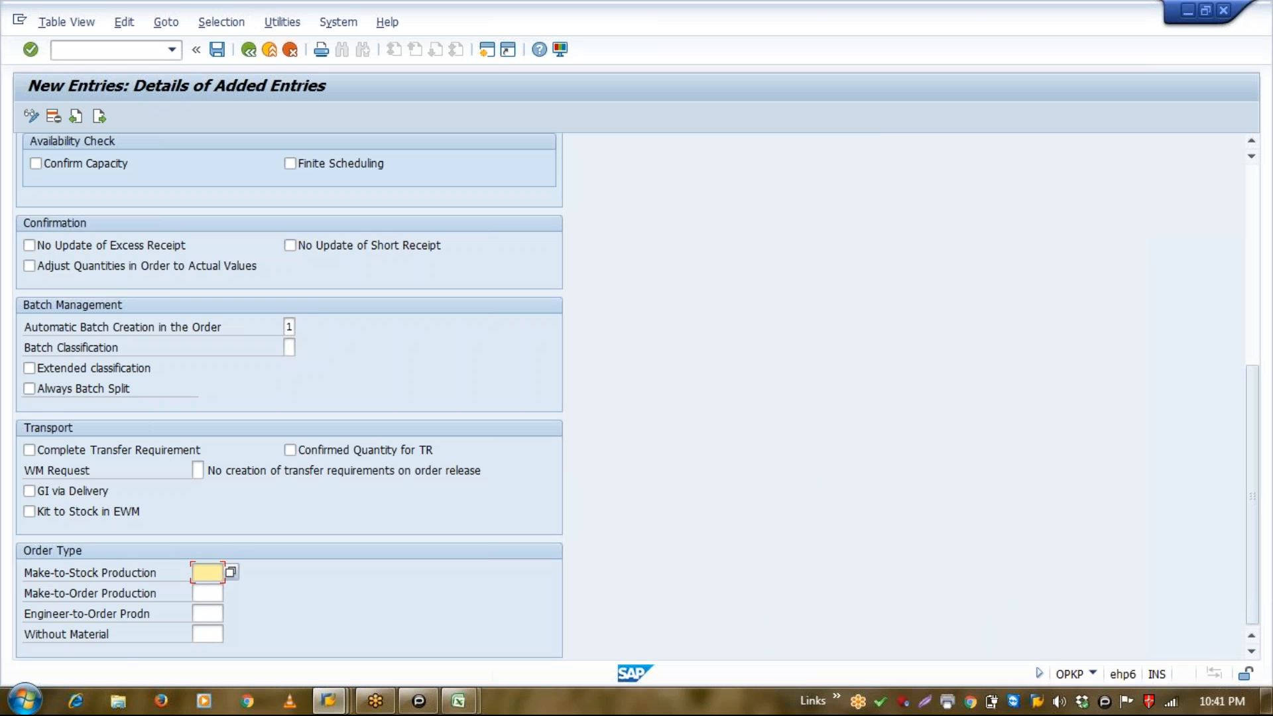
pyautogui.click(489, 51)
pyautogui.write('CO0')
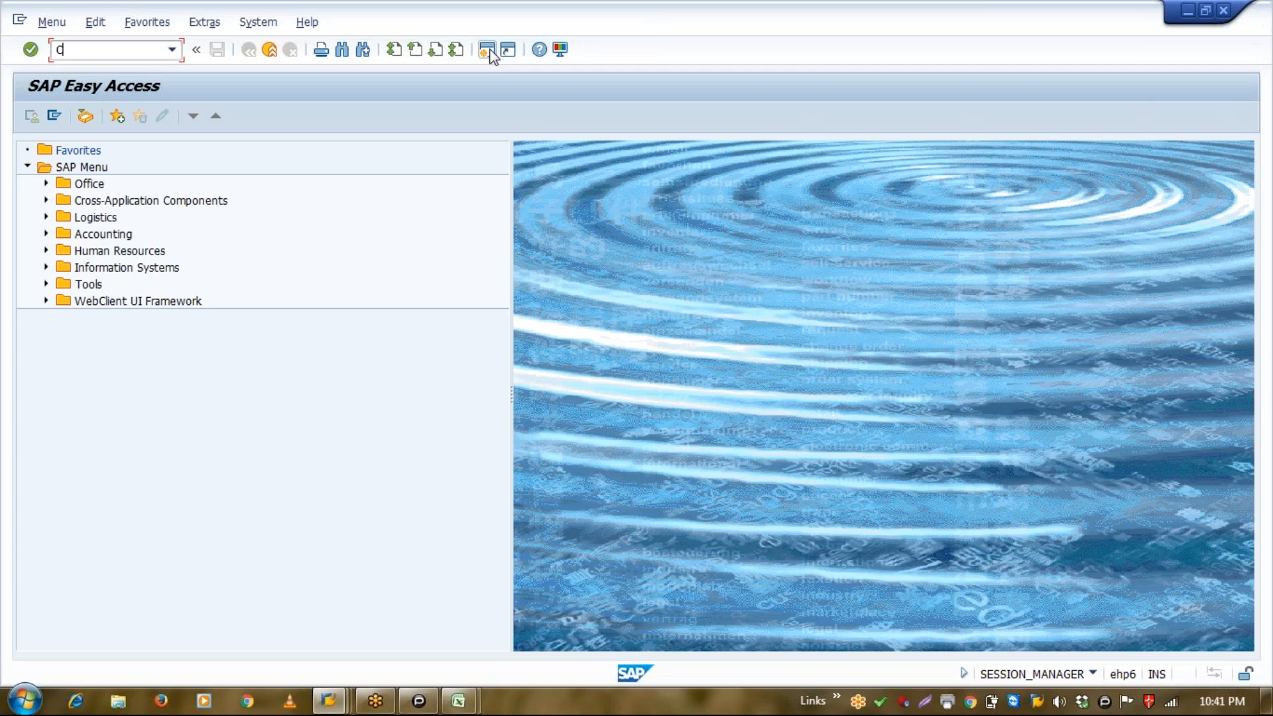
pyautogui.write('1')
pyautogui.press('Return')
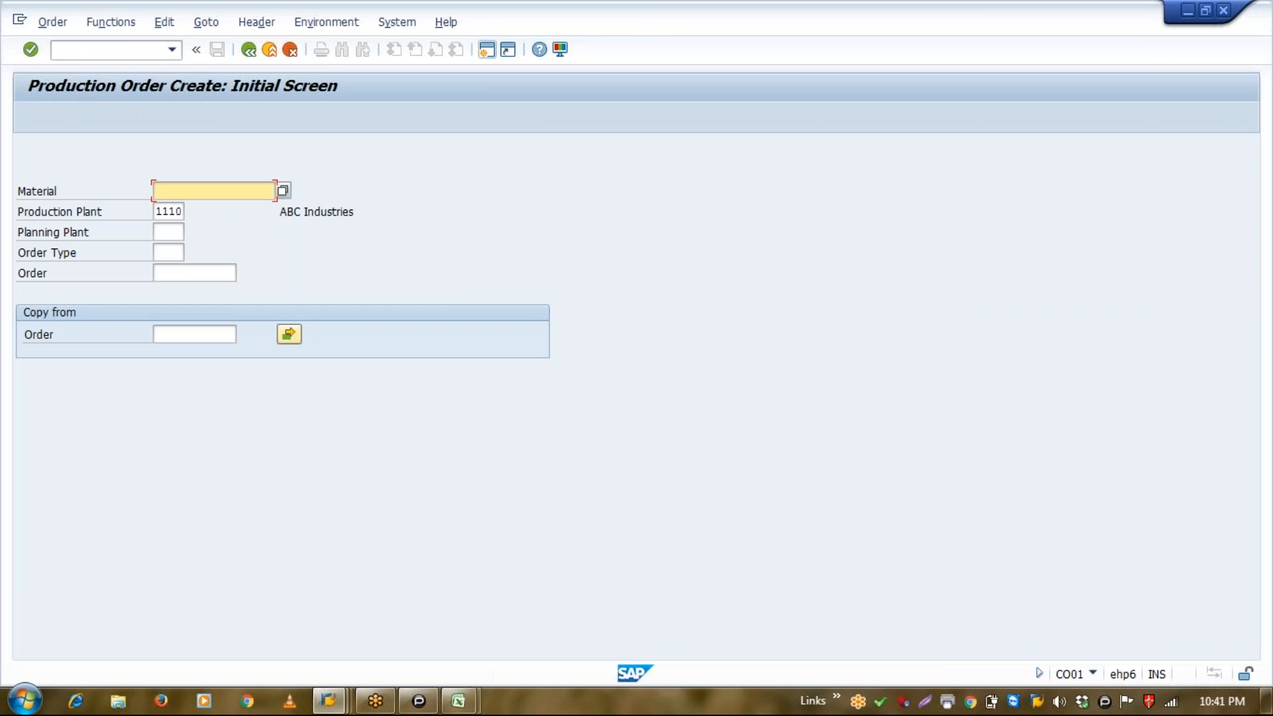
# Enter SF001 as the material for the new production order and submit the initial screen.
pyautogui.press('Down')
pyautogui.press('Return')
pyautogui.press('Return')
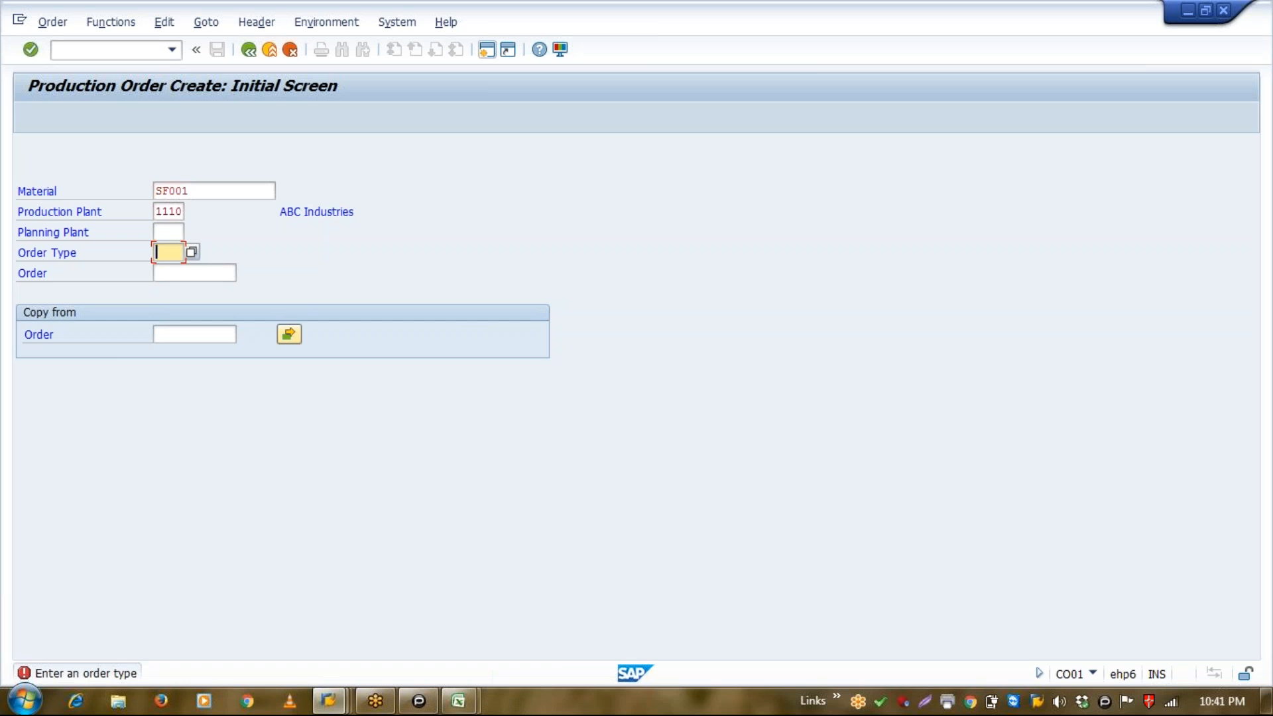
# Switch back to the New Entries window and enter PP01 as the Make-to-Stock Production order type.
pyautogui.hotkey('alt', 'Tab')
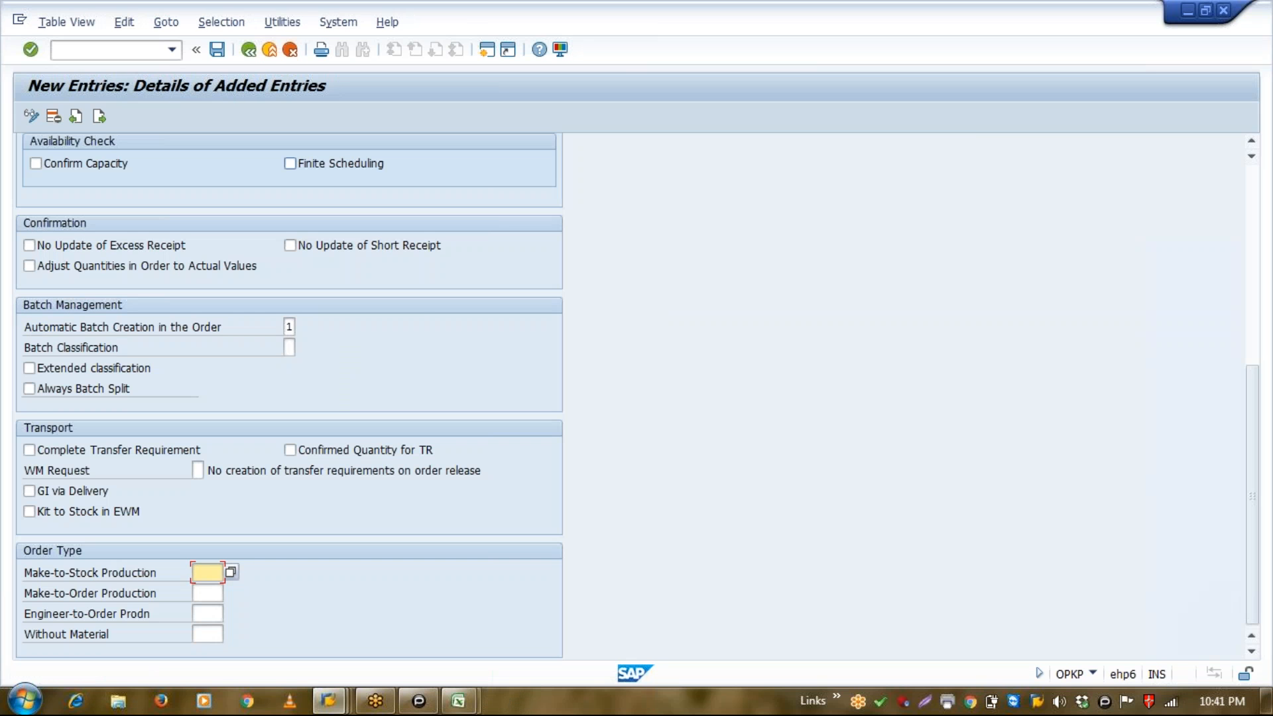
pyautogui.write('PP01')
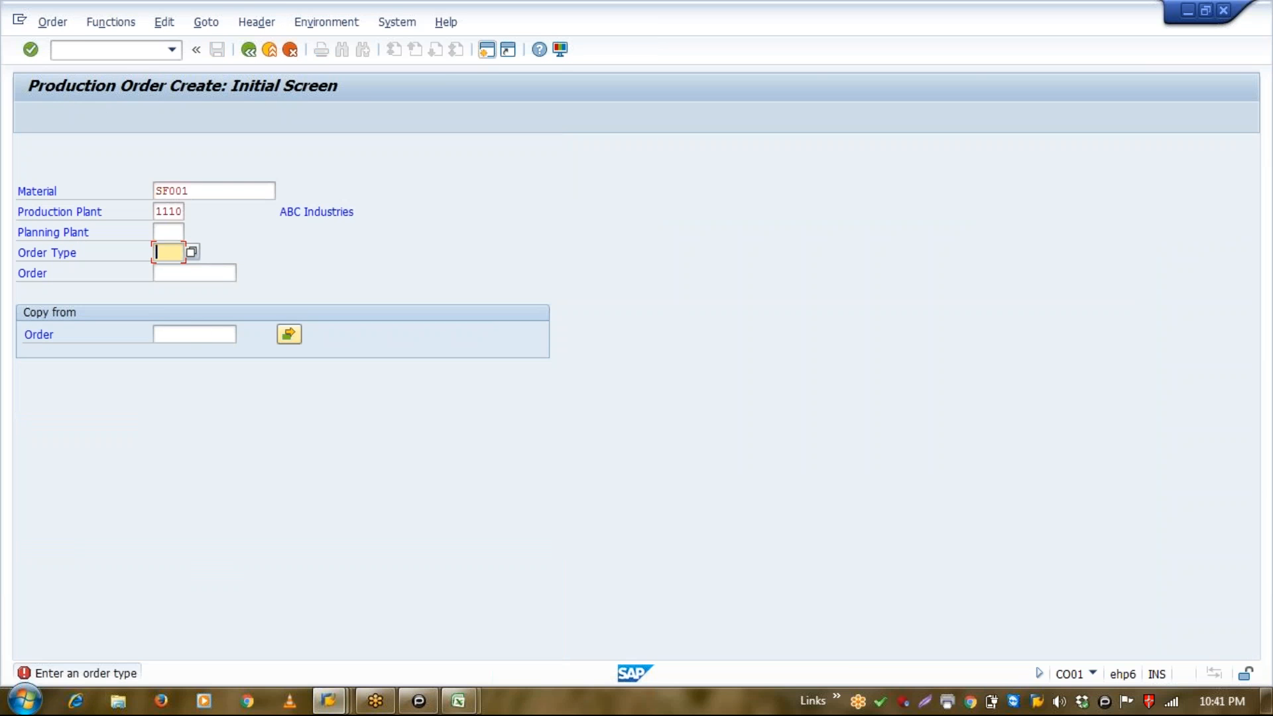
pyautogui.click(166, 233)
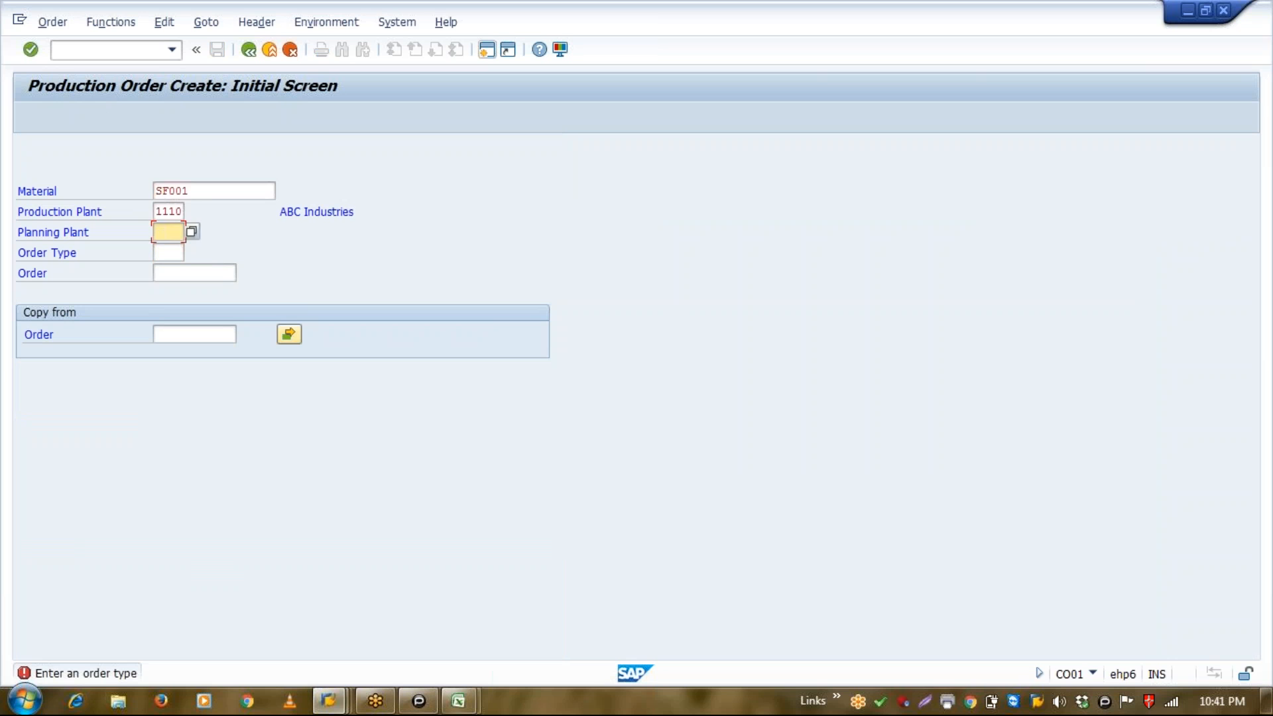
pyautogui.click(206, 193)
pyautogui.click(169, 212)
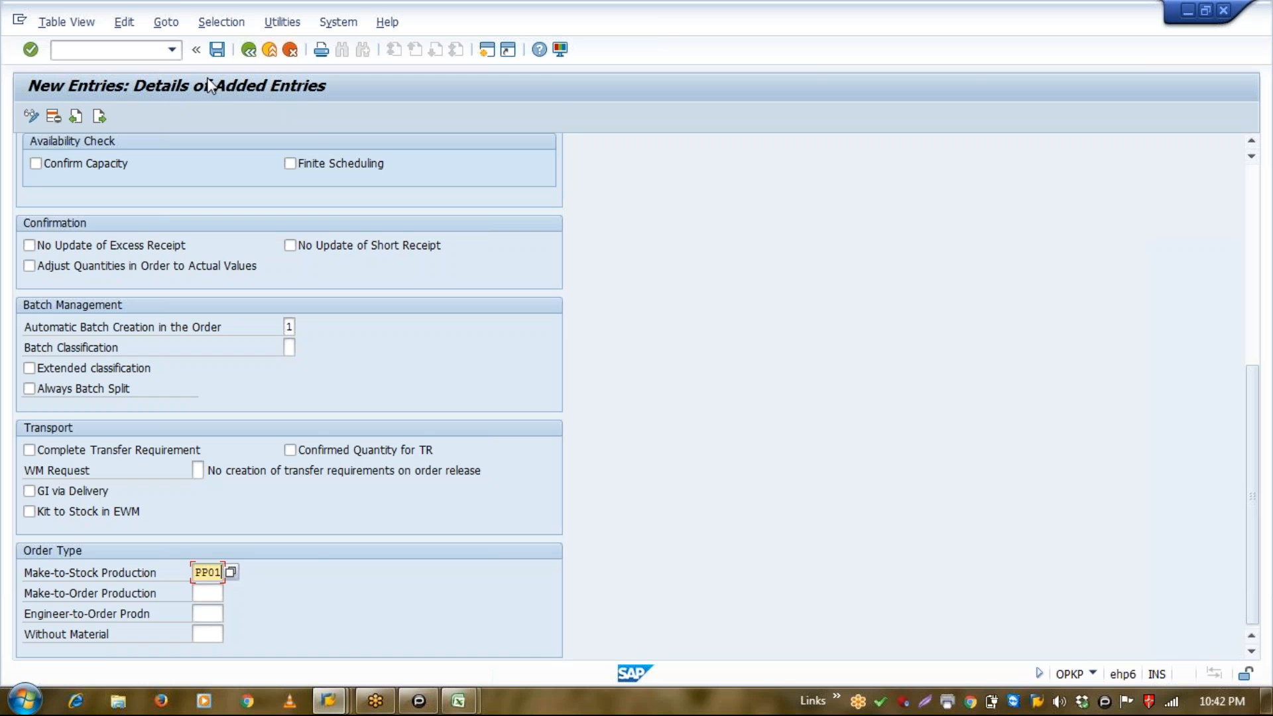
# Save the new production scheduling profile entry under a new customizing request described as PROD_PROFILE, and return to the profile overview.
pyautogui.click(217, 50)
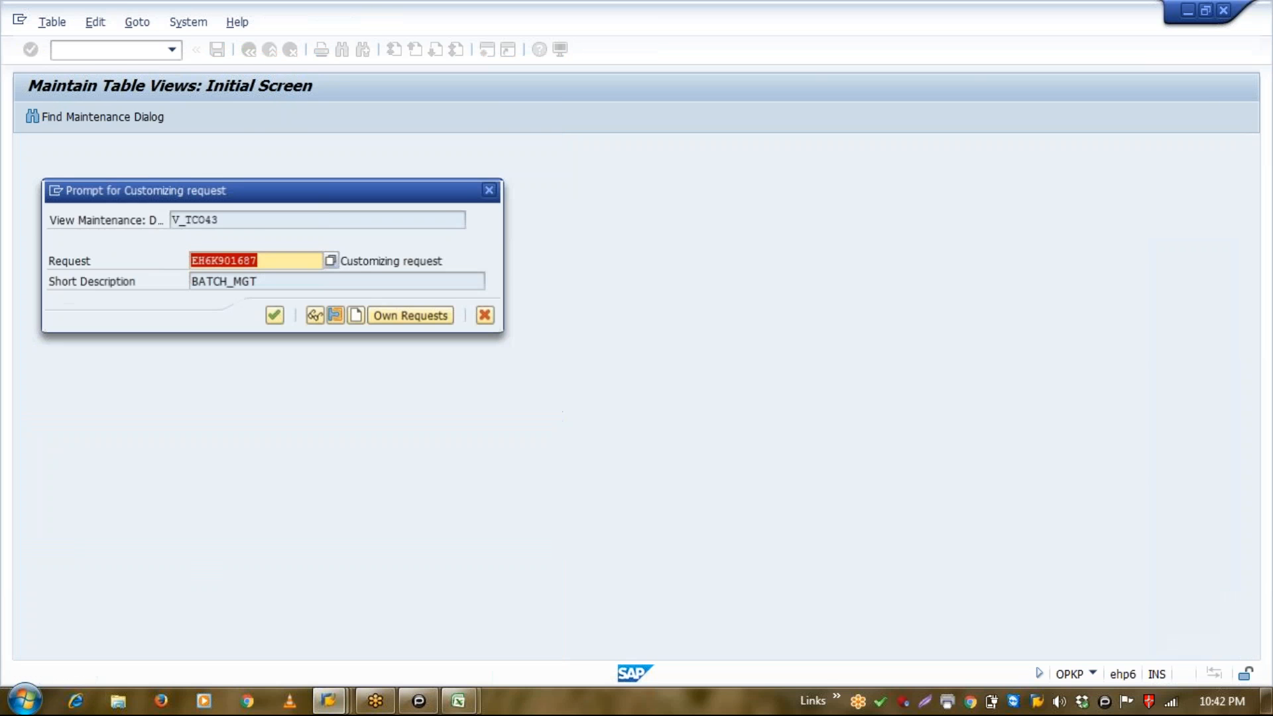
pyautogui.click(356, 317)
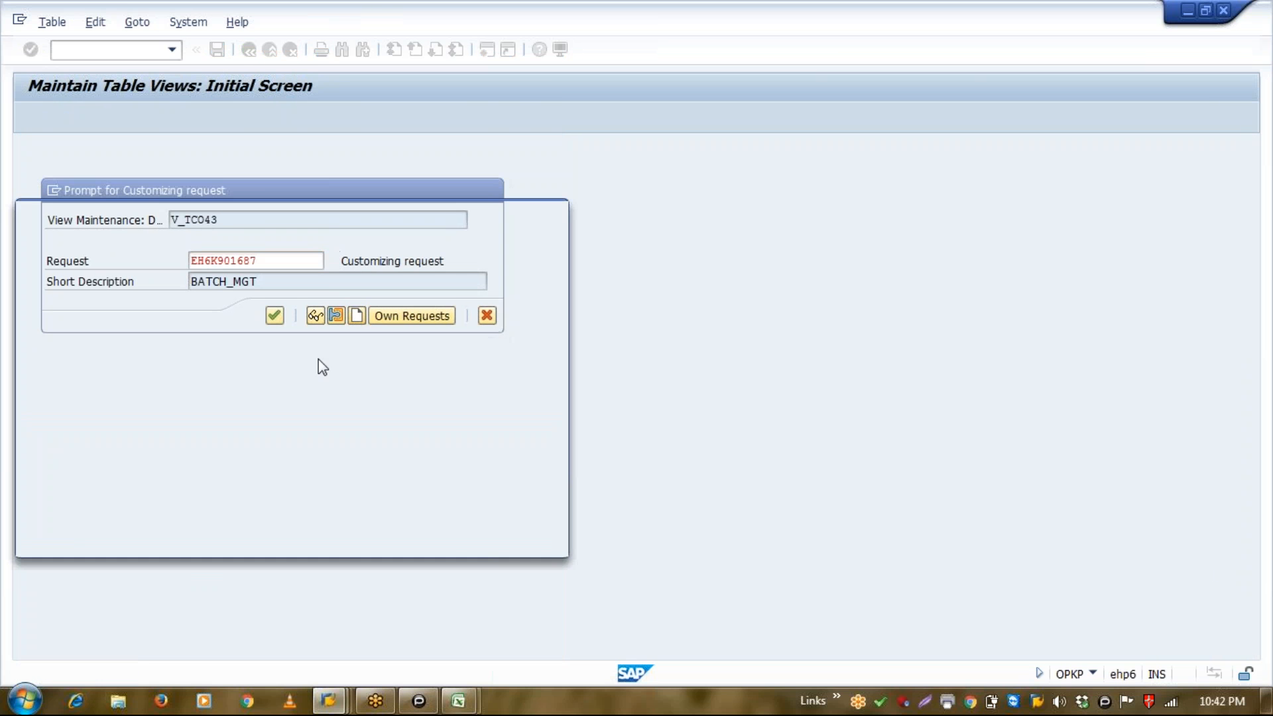
pyautogui.write('P')
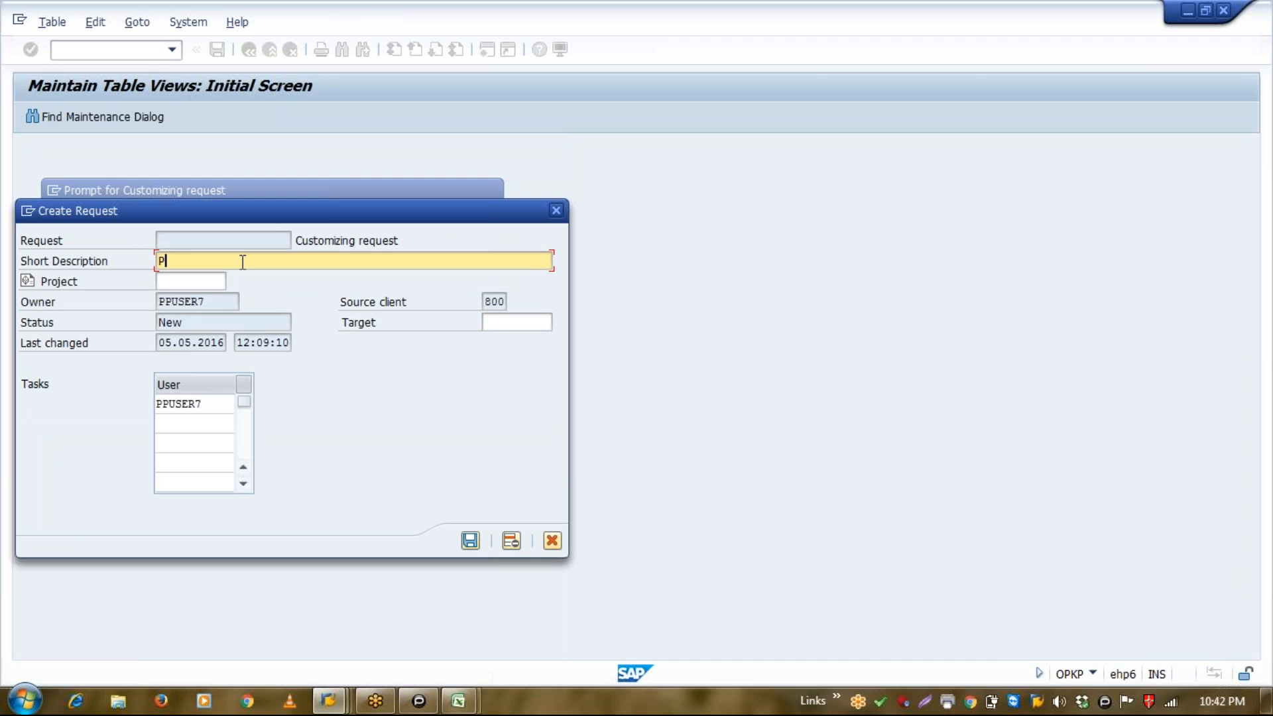
pyautogui.write('ROD_PROFILE')
pyautogui.click(471, 541)
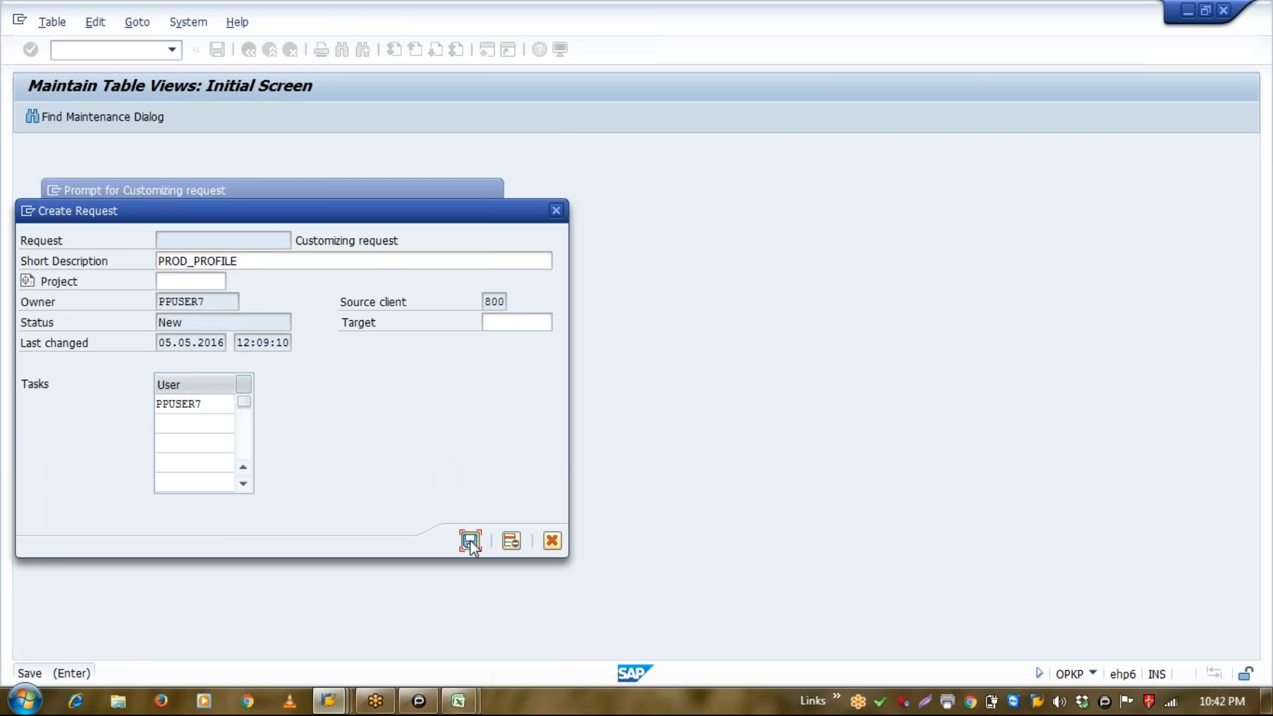
pyautogui.click(273, 316)
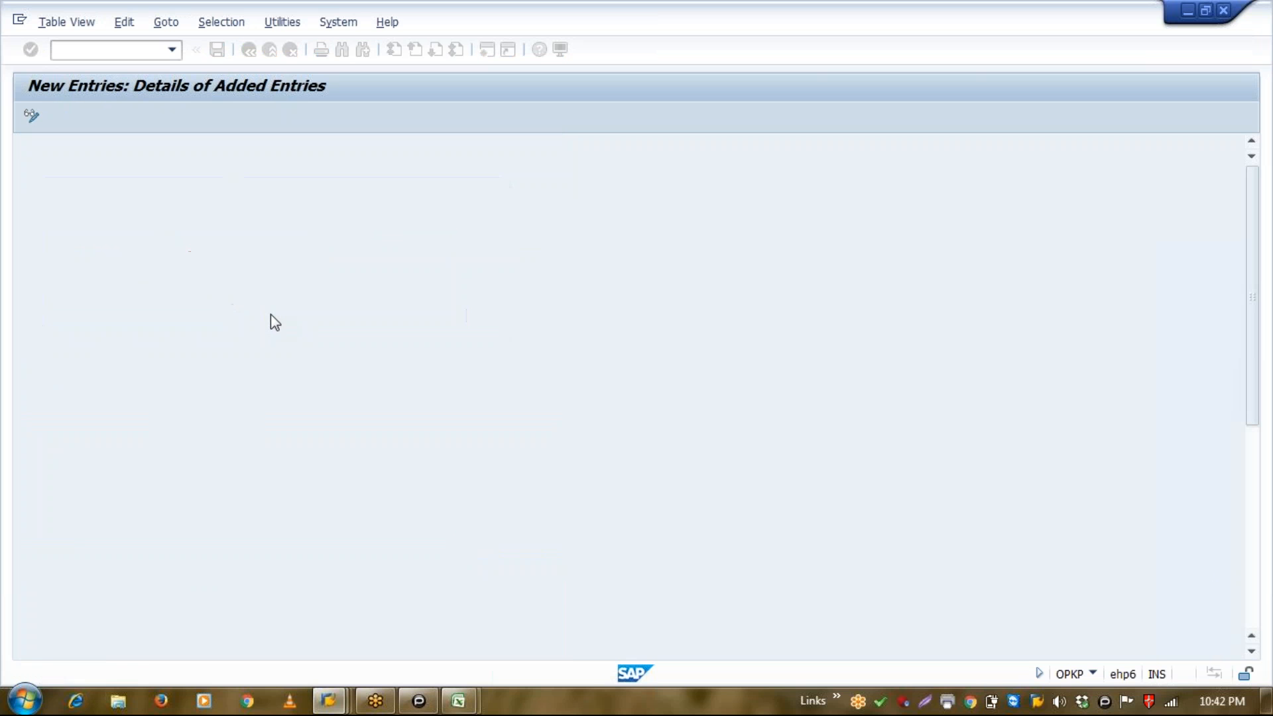
pyautogui.click(249, 50)
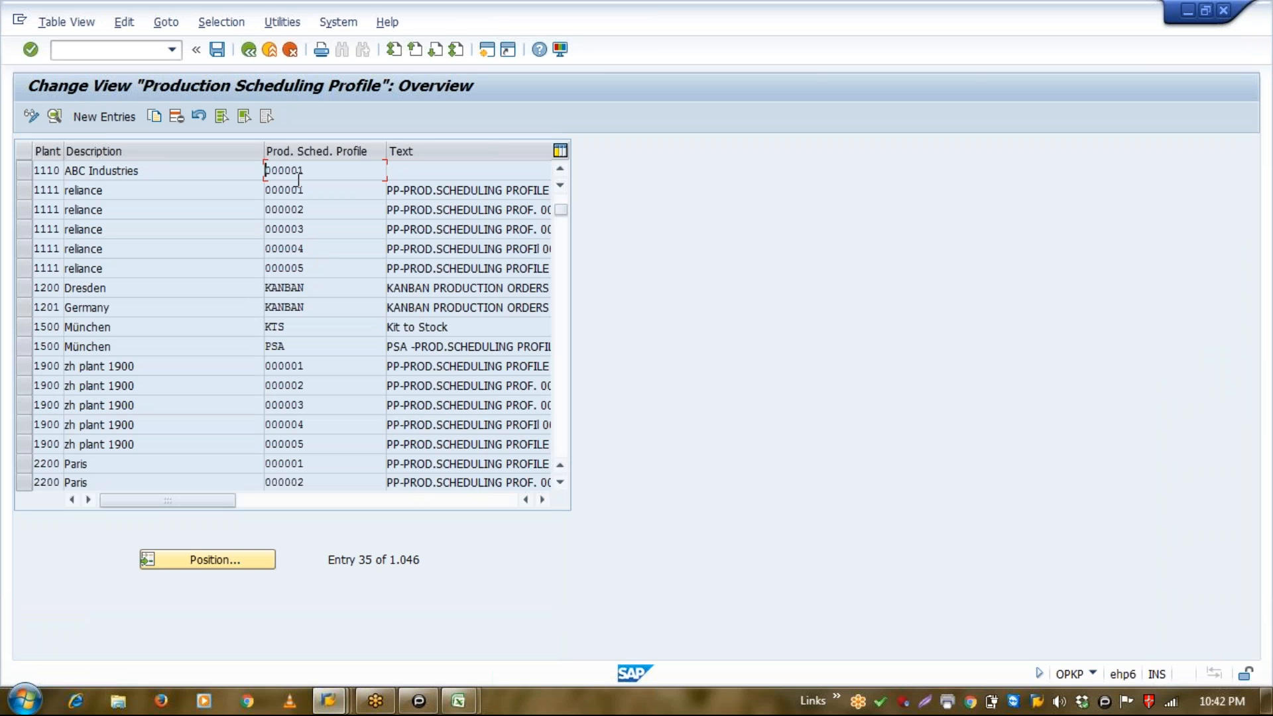
pyautogui.moveTo(313, 172); pyautogui.dragTo(239, 176)
pyautogui.click(235, 173)
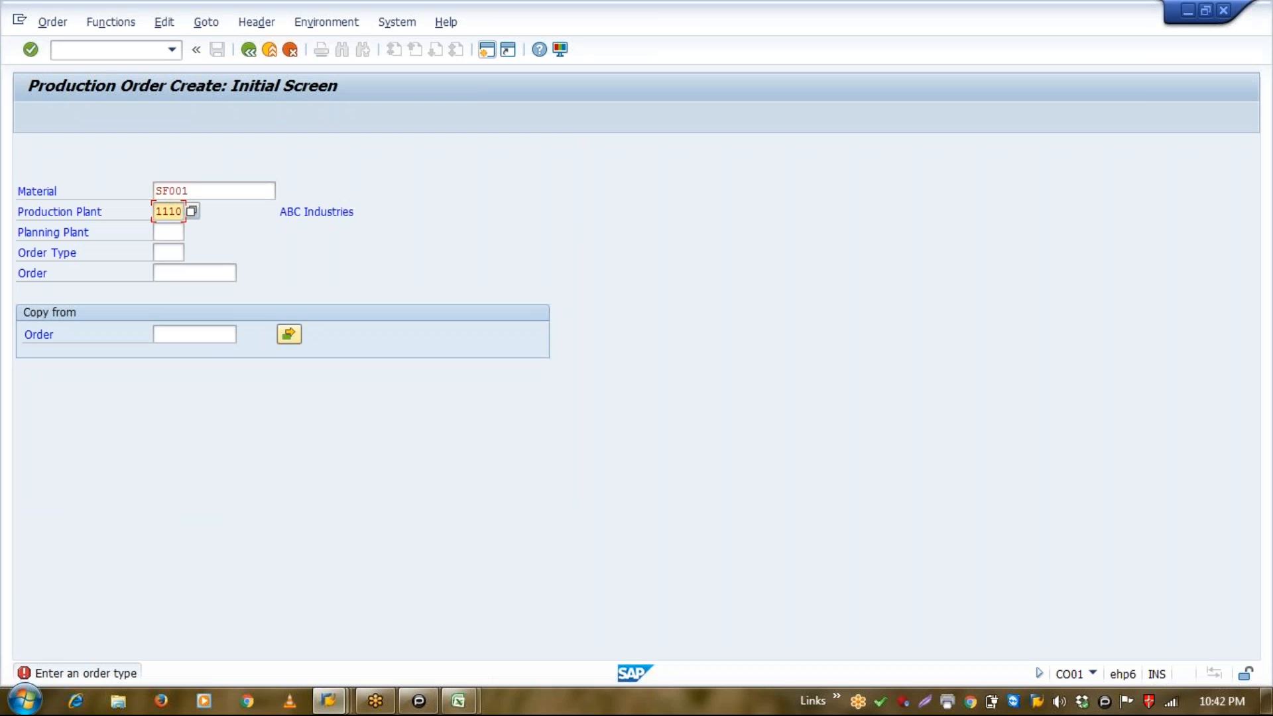
# Switch to Display IMG and try to open Define Batch Creation for Production Order / Process Order, declining to display the locked data.
pyautogui.moveTo(328, 701)
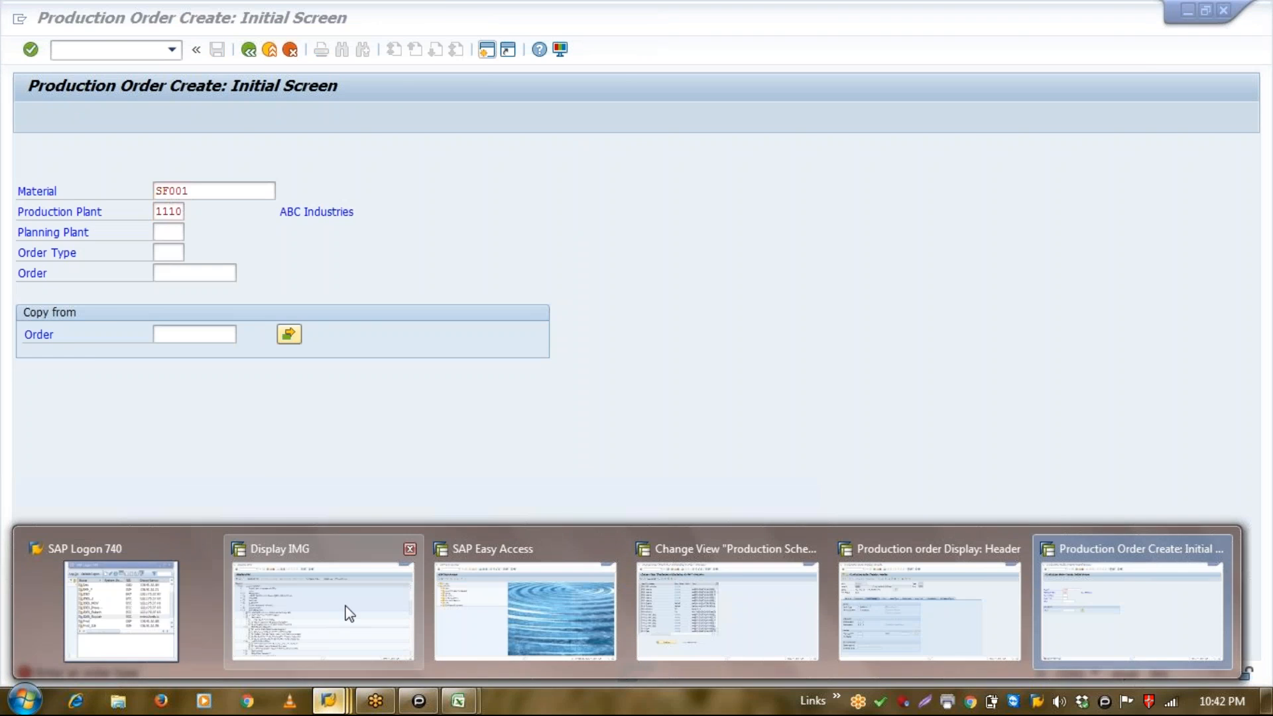
pyautogui.click(347, 611)
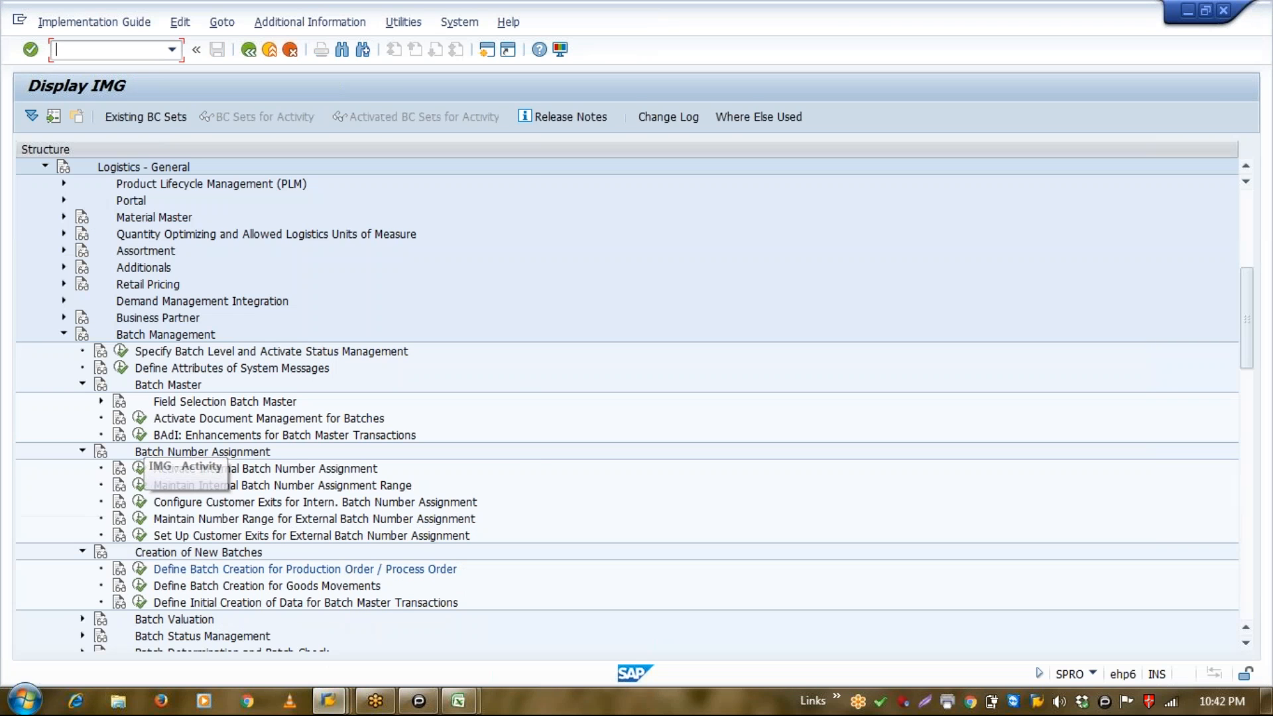
pyautogui.click(139, 568)
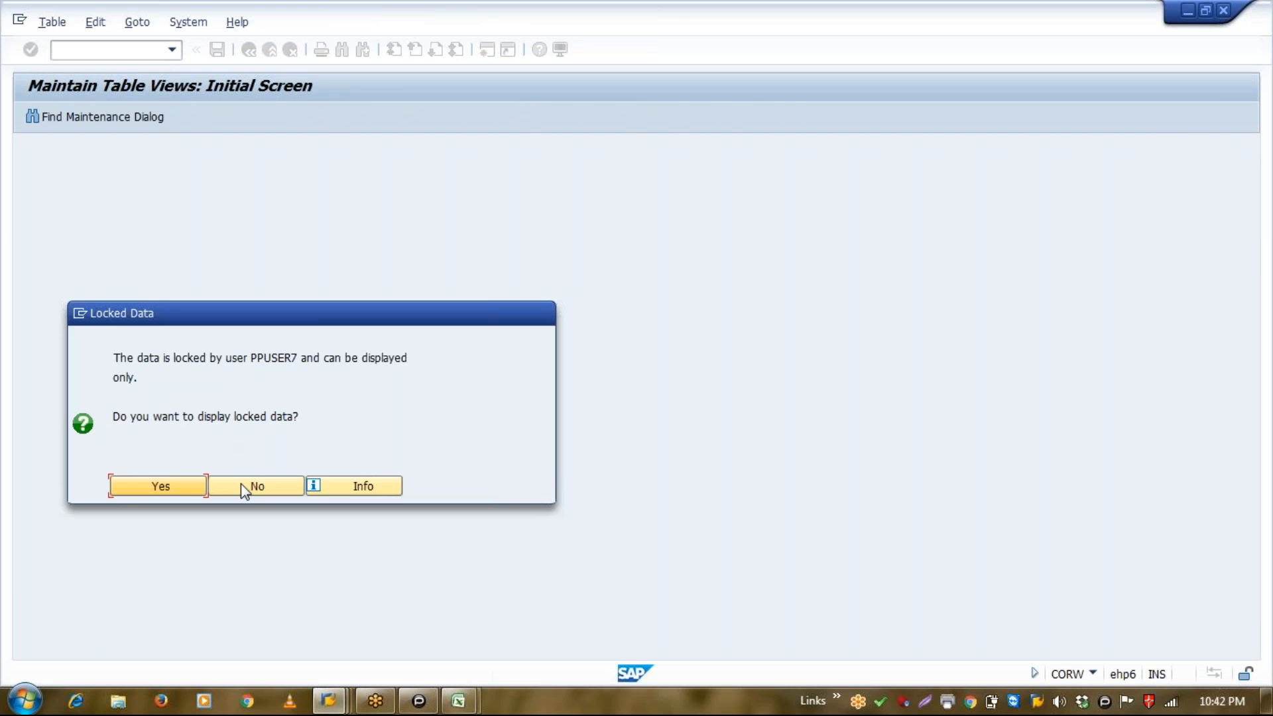
pyautogui.click(245, 482)
# Switch to the Production Scheduling Profile overview, exit it to release the data, and go back to Display IMG.
pyautogui.moveTo(338, 703)
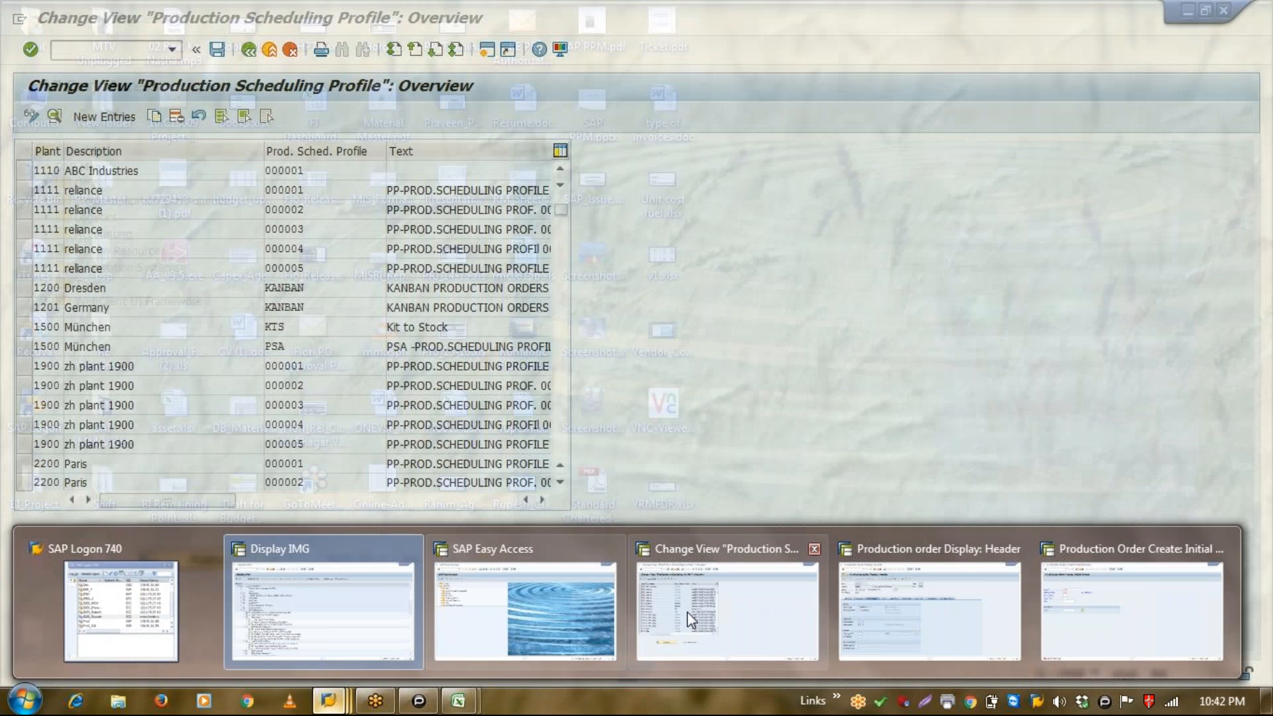
pyautogui.click(687, 612)
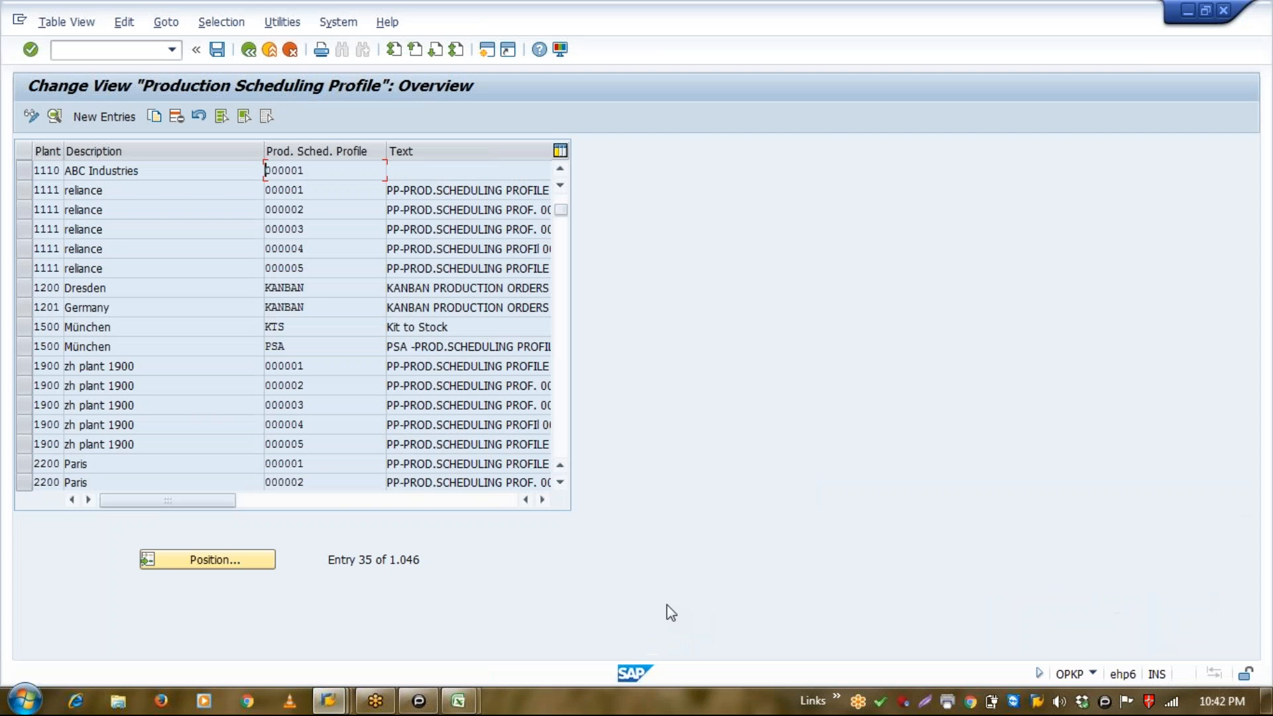
pyautogui.click(274, 57)
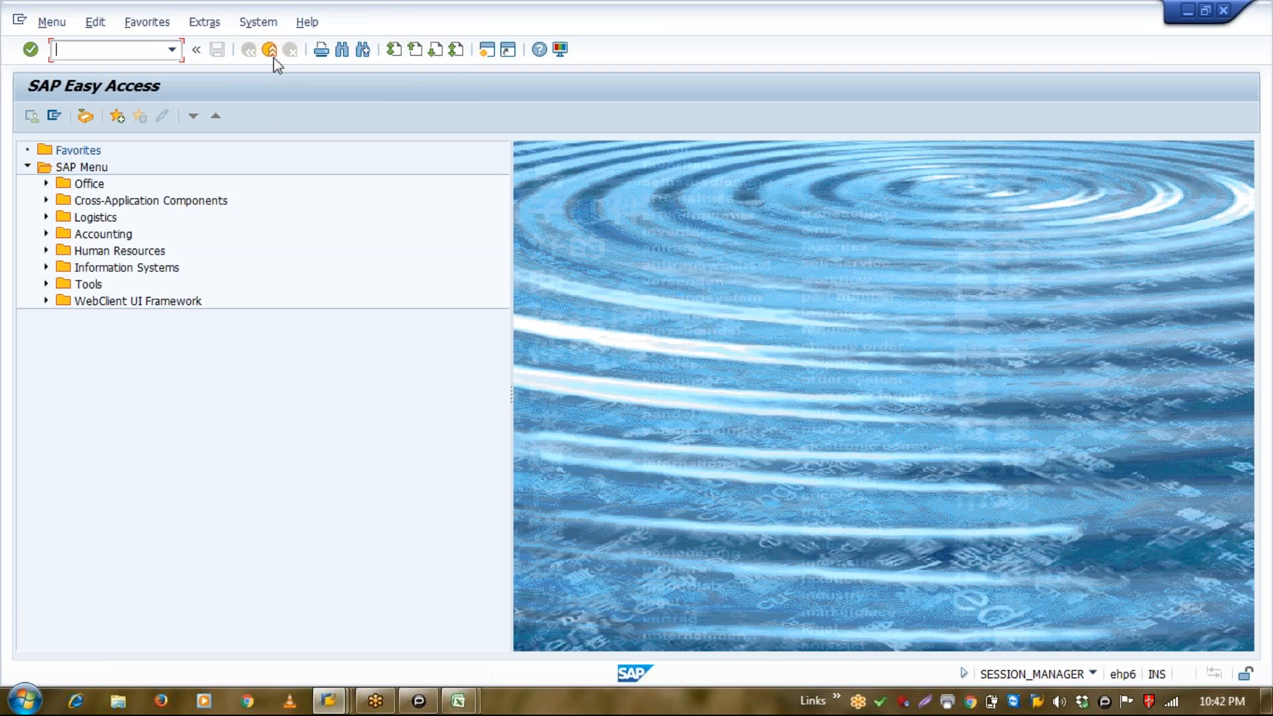
pyautogui.click(274, 57)
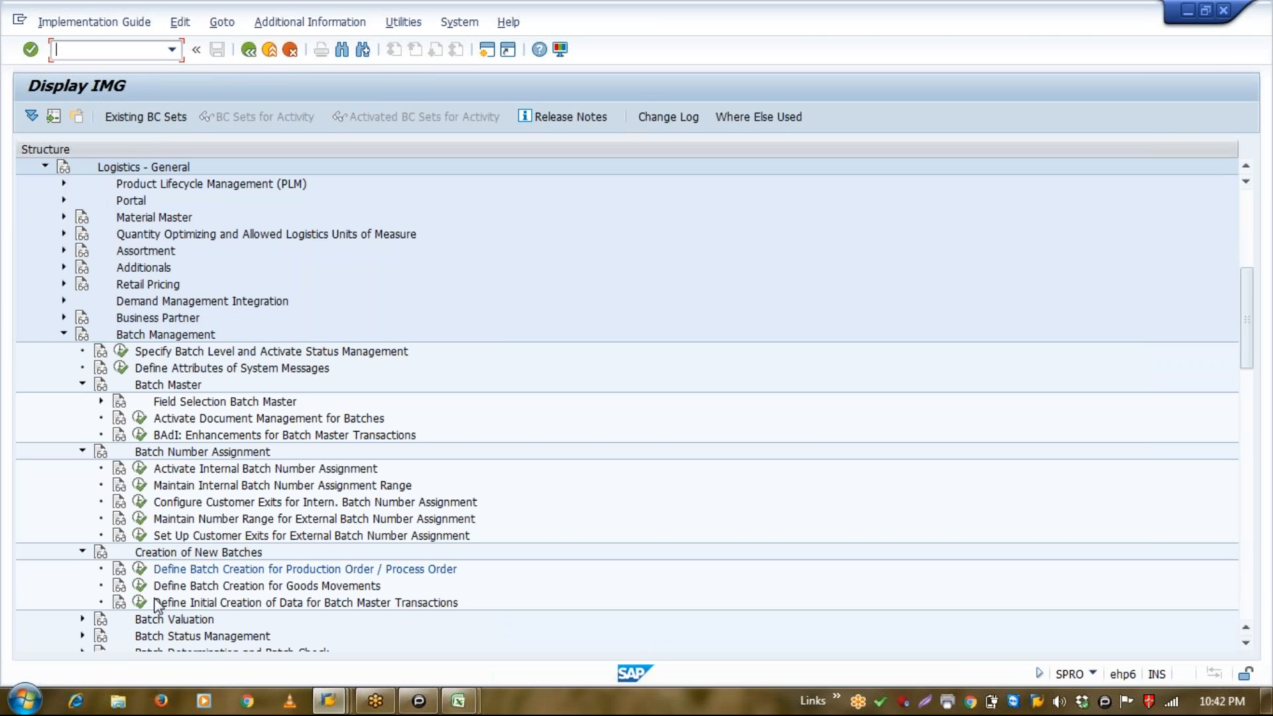
# Open Define Batch Creation for Production Order / Process Order and display the details of profile 000001 for plant 1110.
pyautogui.click(139, 569)
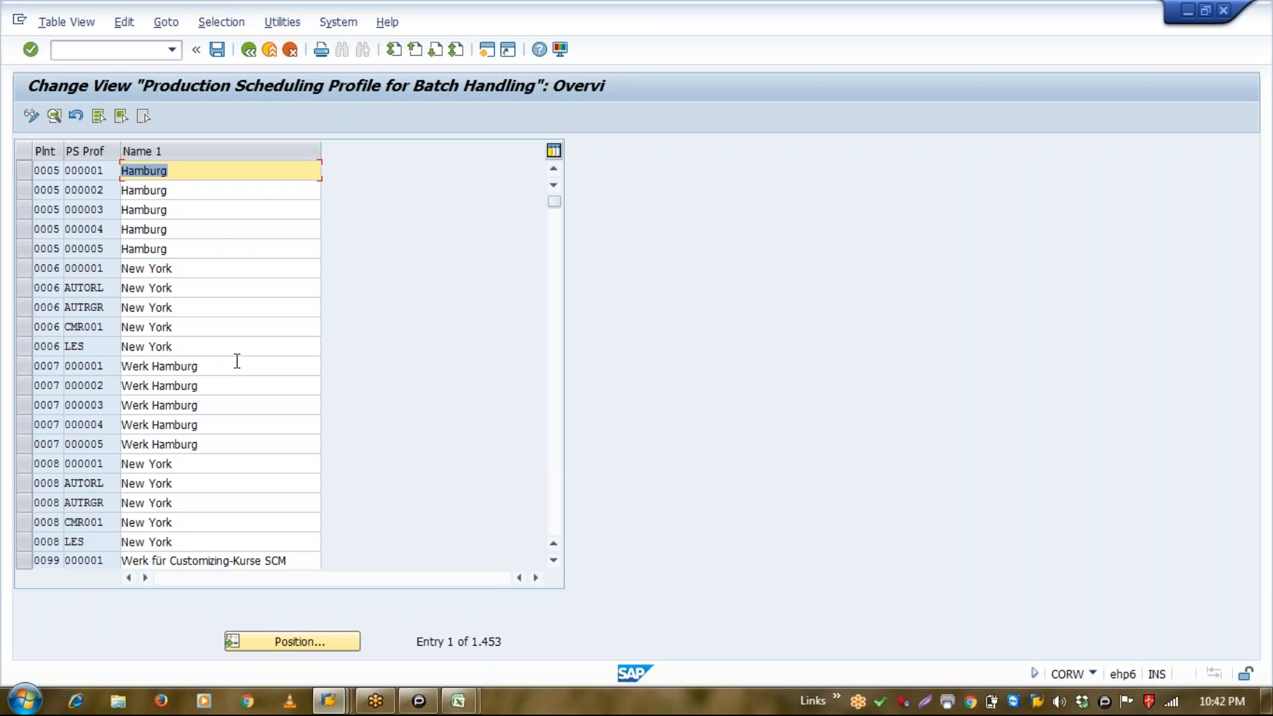
pyautogui.click(207, 315)
pyautogui.press('pagedown')
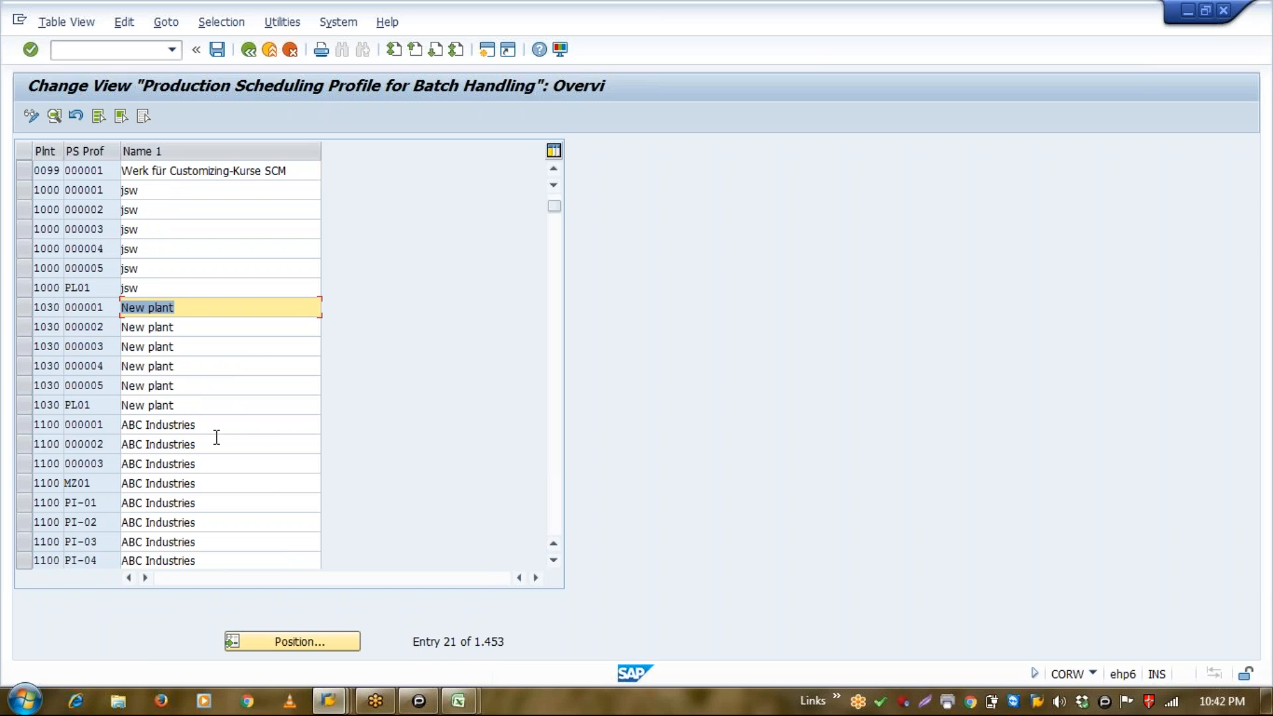
pyautogui.click(109, 480)
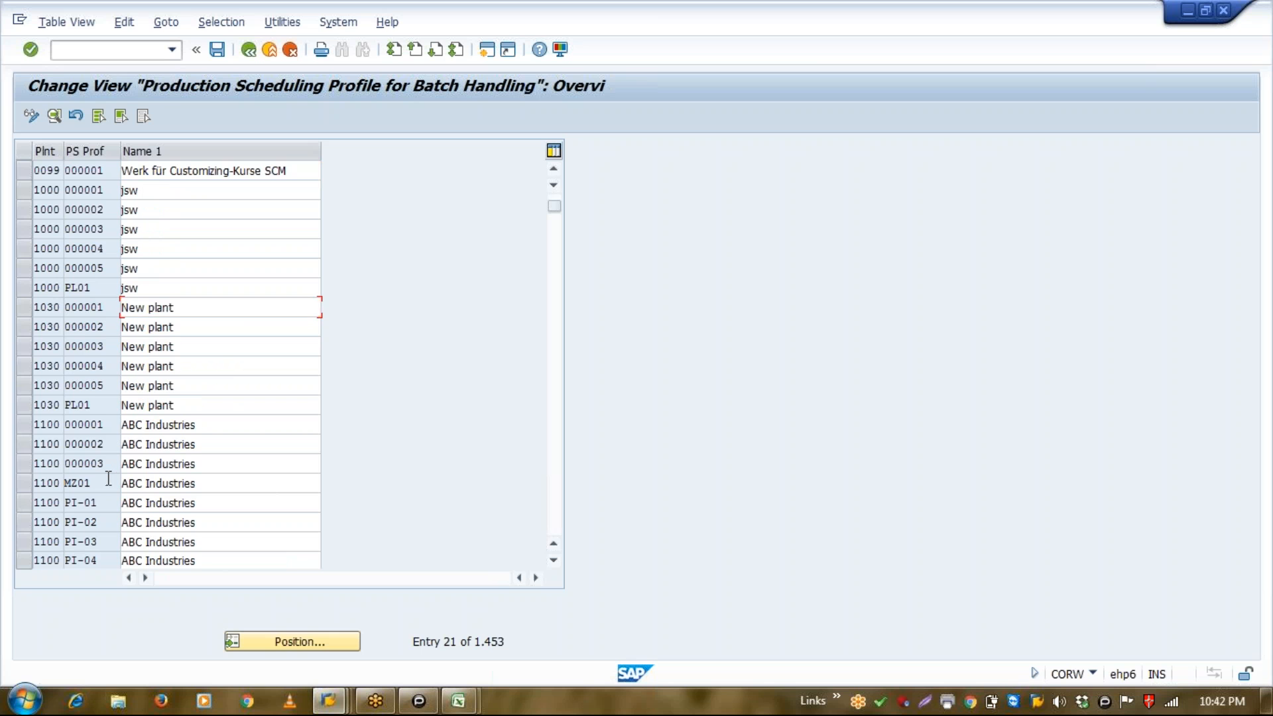
pyautogui.press('pagedown')
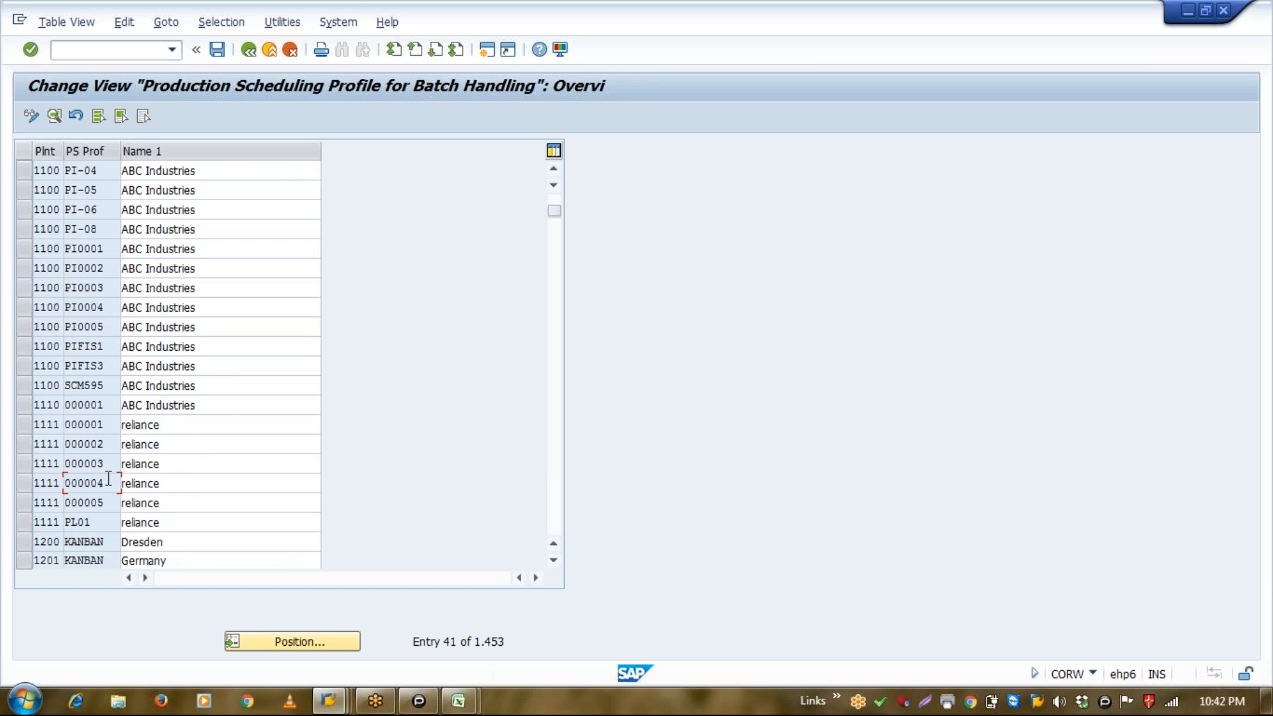
pyautogui.click(104, 403)
pyautogui.click(24, 404)
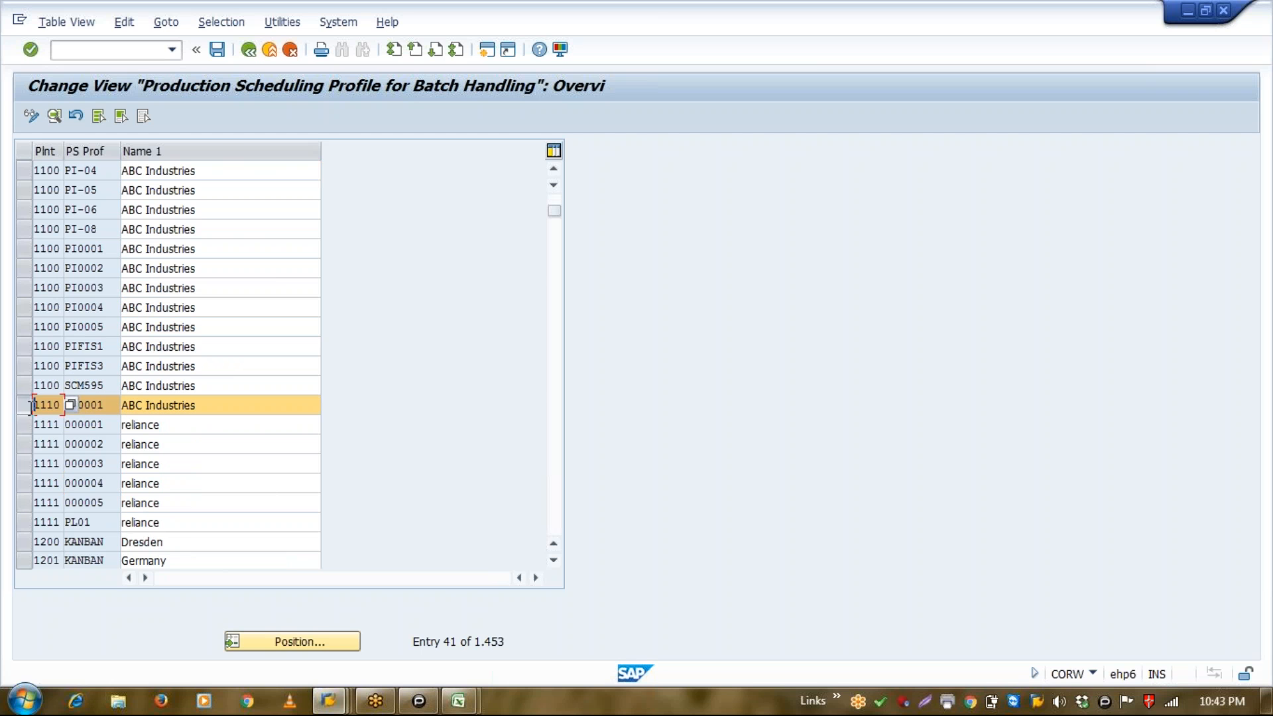
pyautogui.doubleClick(69, 404)
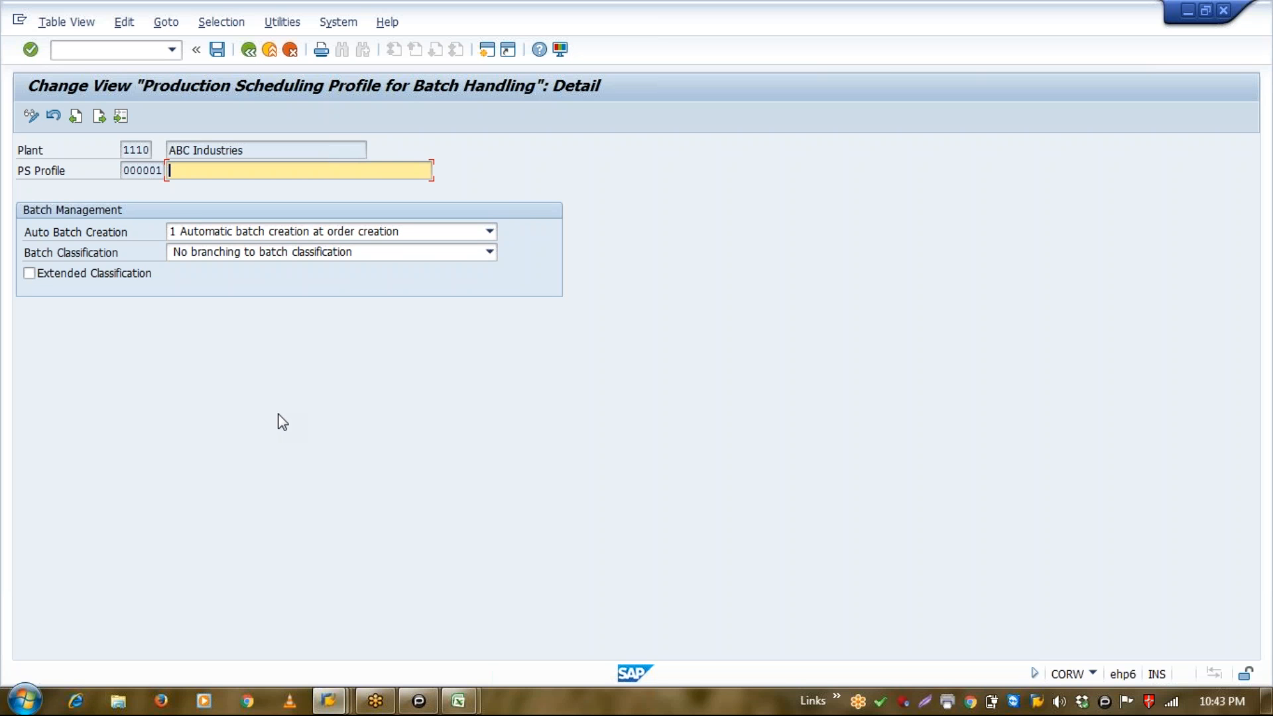
# Review the Auto Batch Creation options, keep automatic batch creation at order creation, and save before returning to the IMG.
pyautogui.click(415, 232)
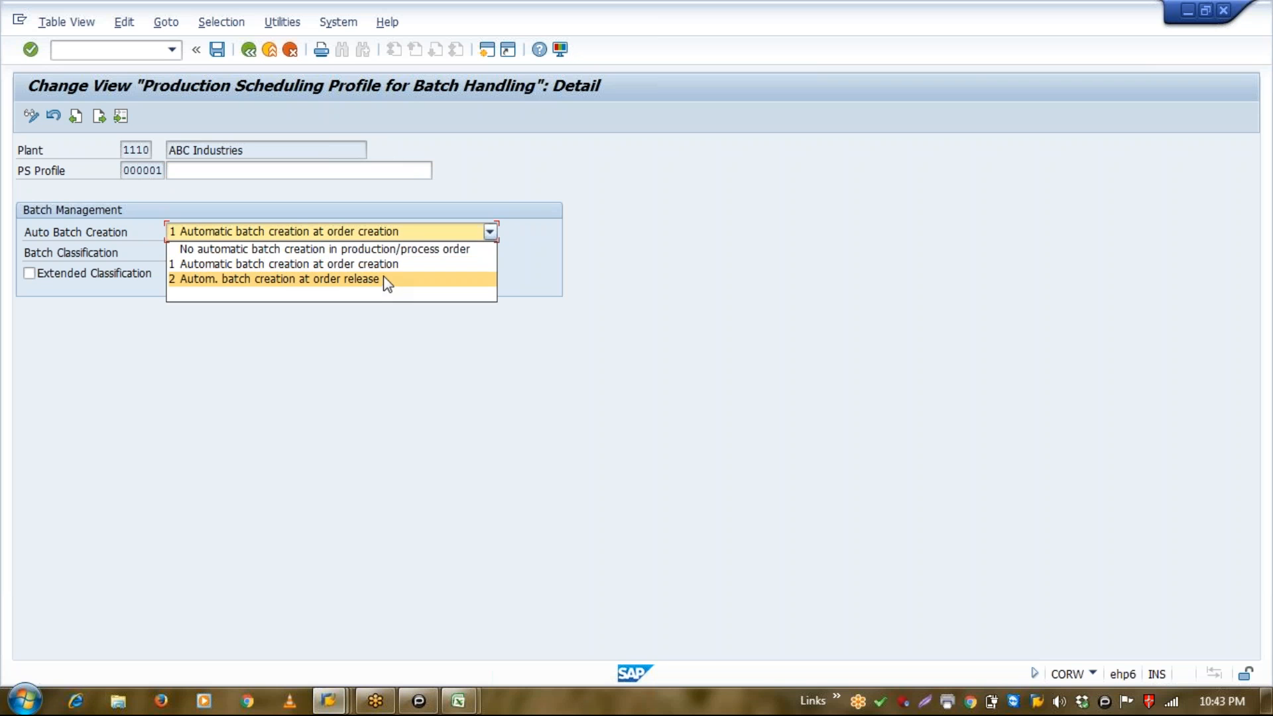
pyautogui.click(406, 233)
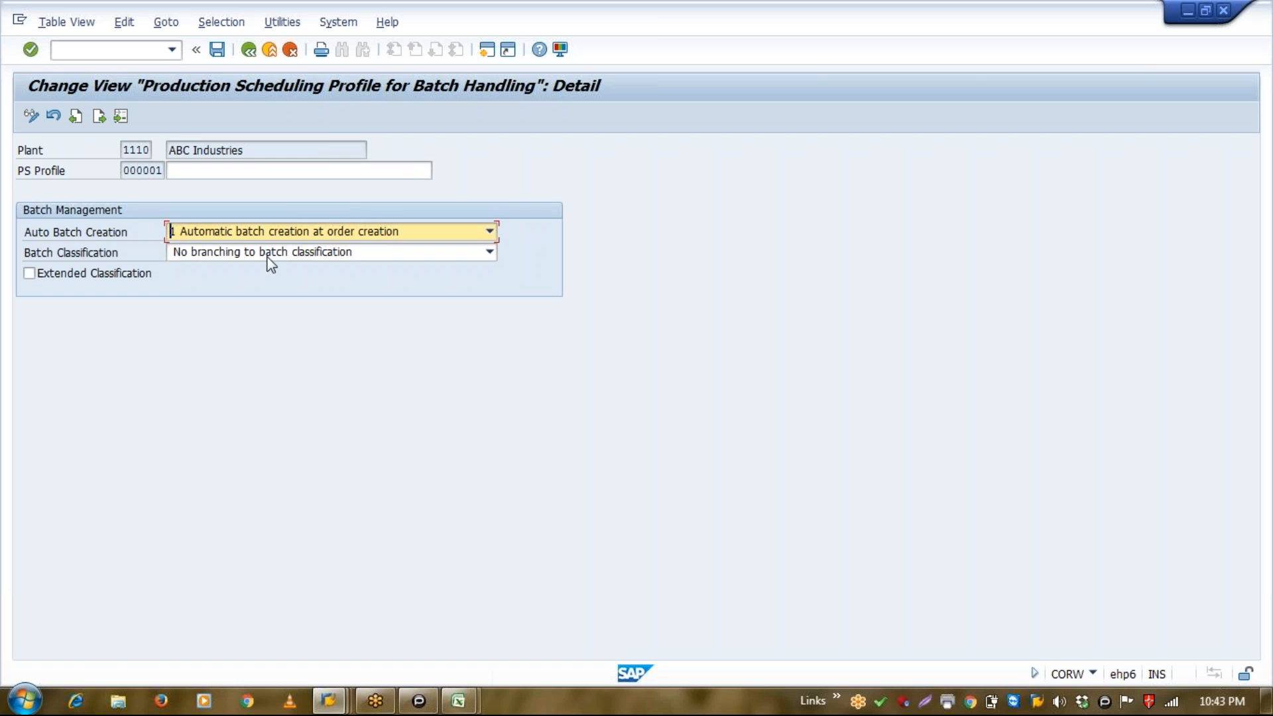
pyautogui.click(217, 50)
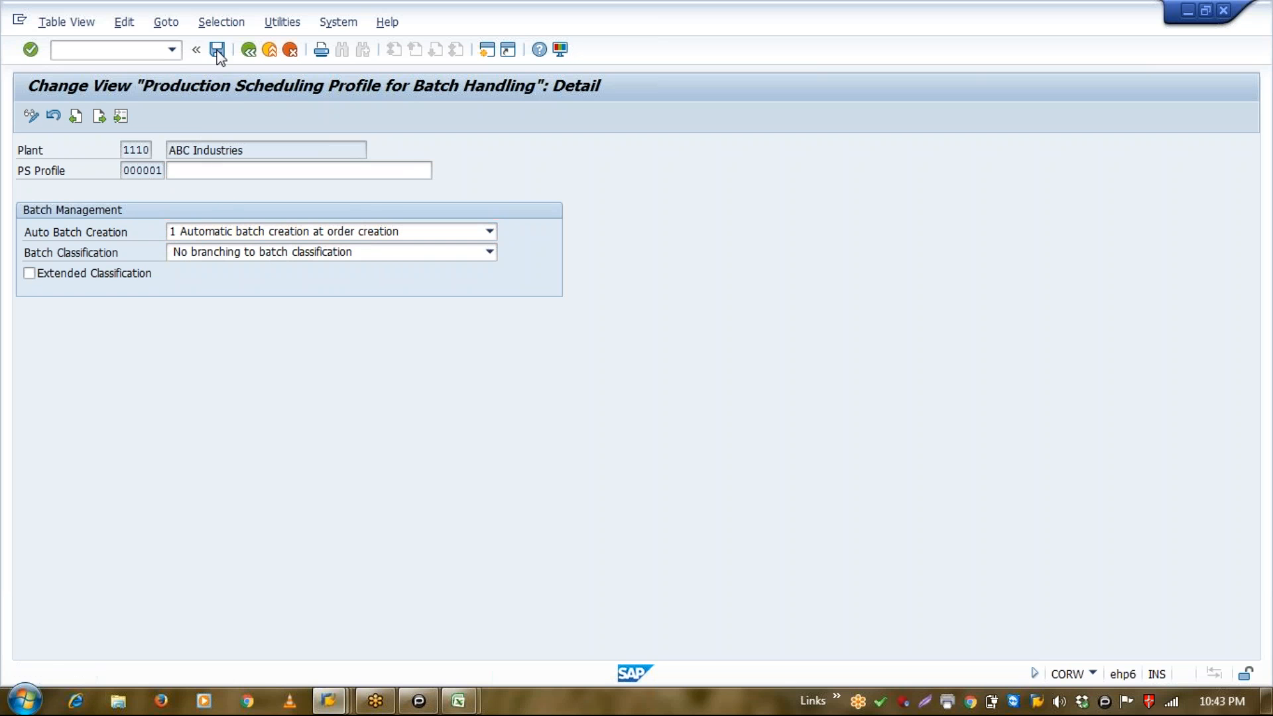
pyautogui.click(249, 52)
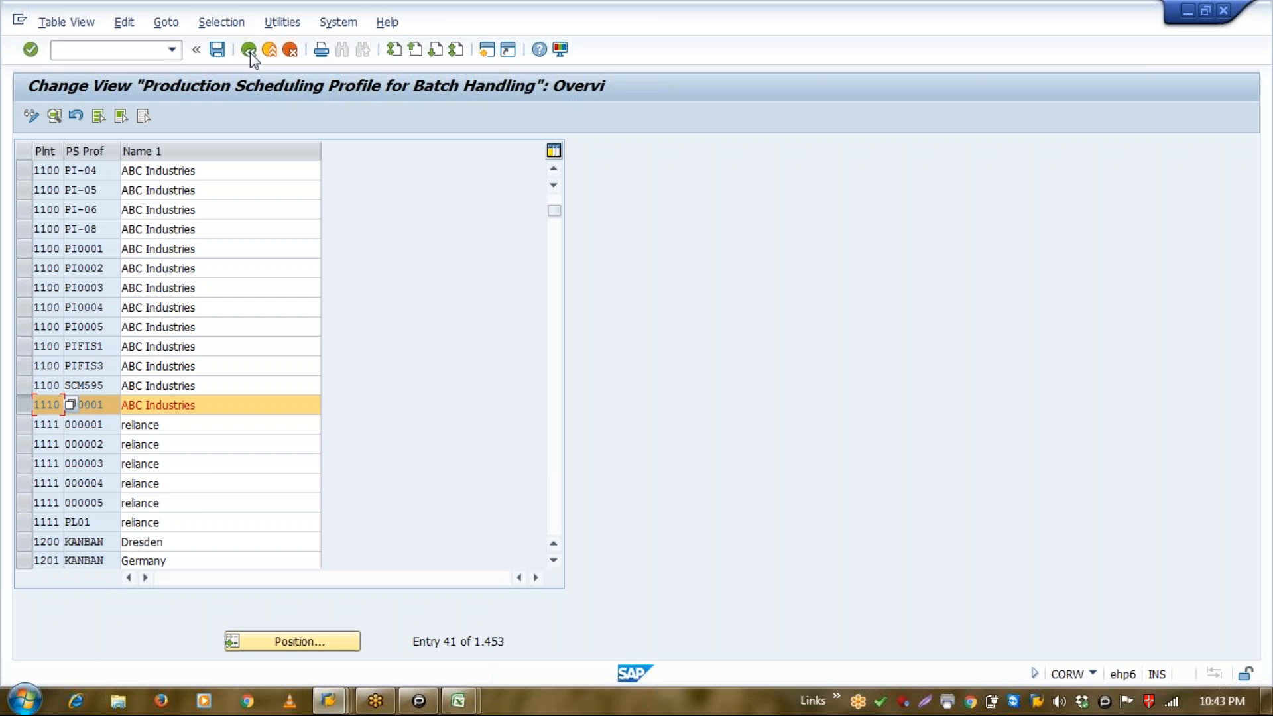
pyautogui.click(255, 53)
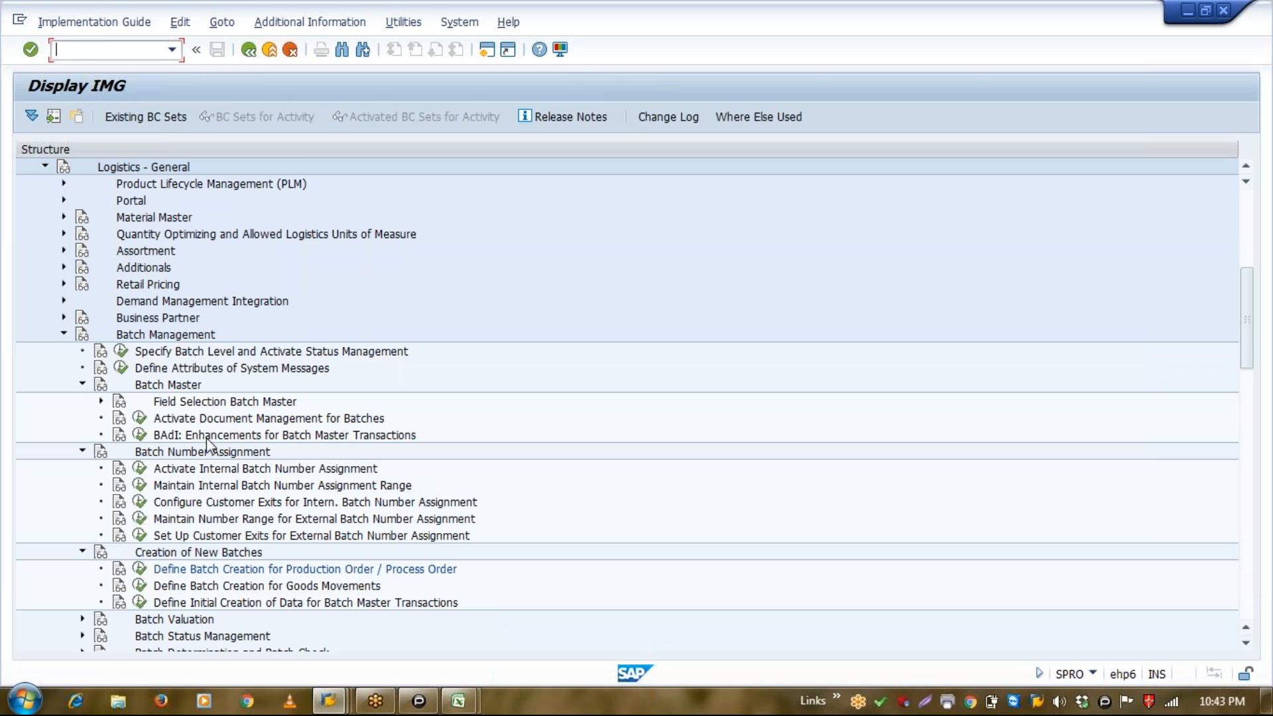
# Open Define Batch Creation for Goods Movements and examine the New Batch options for movement type 101.
pyautogui.click(256, 574)
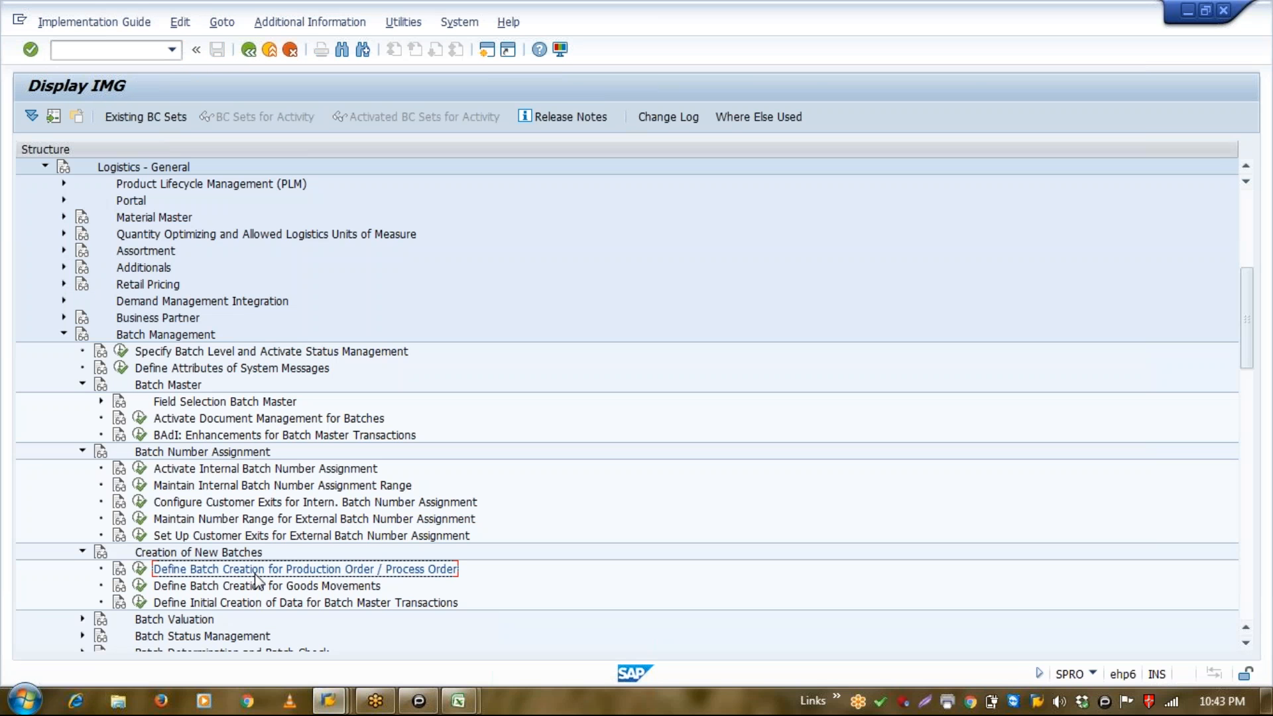
pyautogui.click(139, 586)
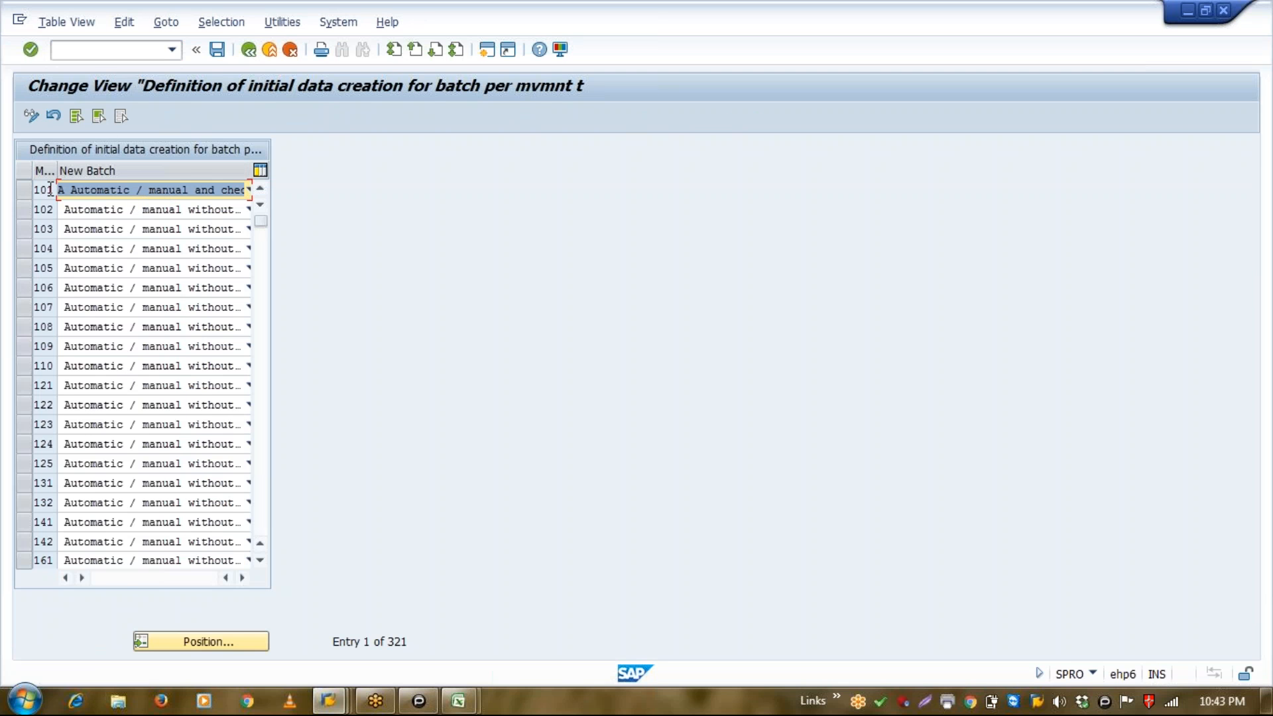
pyautogui.click(110, 193)
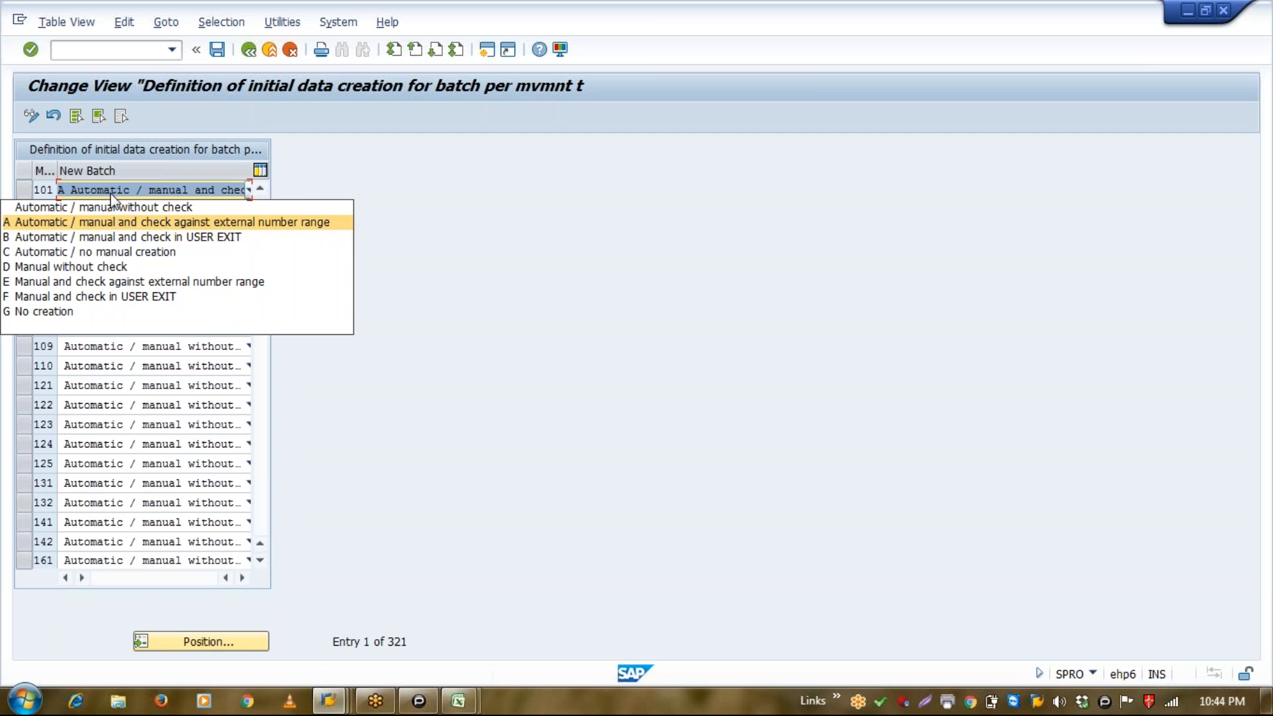
pyautogui.press('Down')
pyautogui.press('Down')
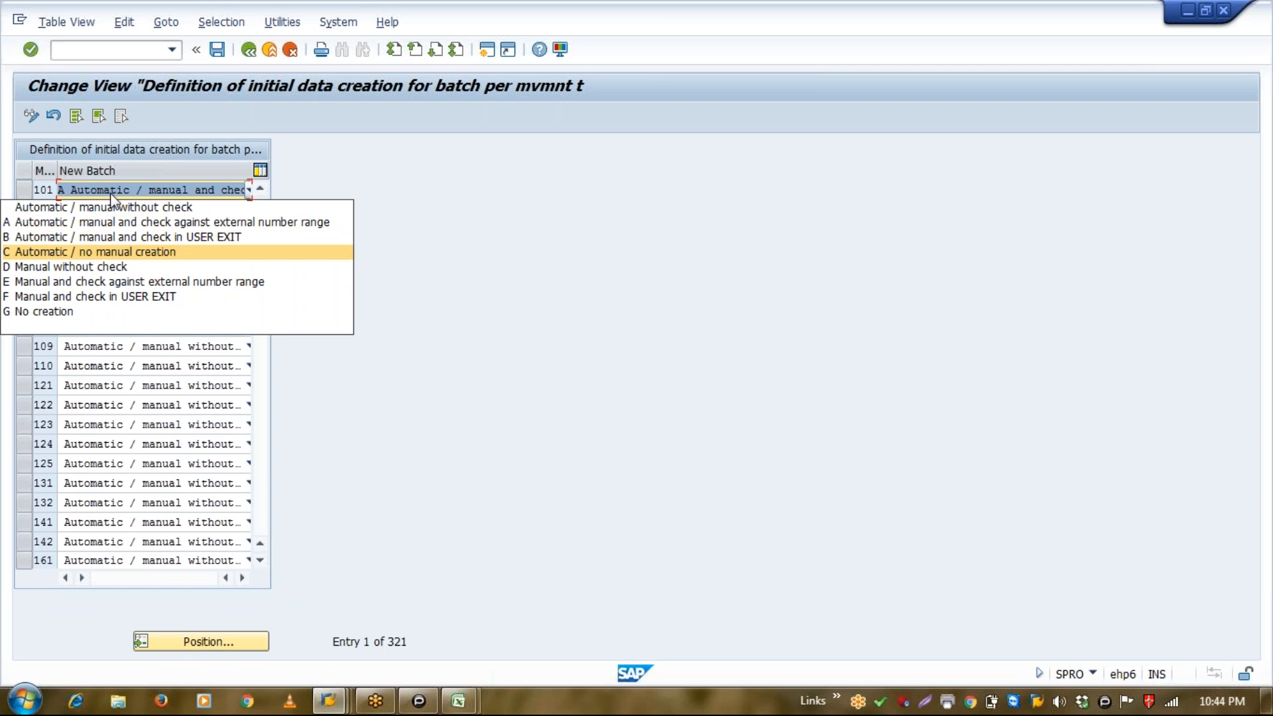
pyautogui.press('Down')
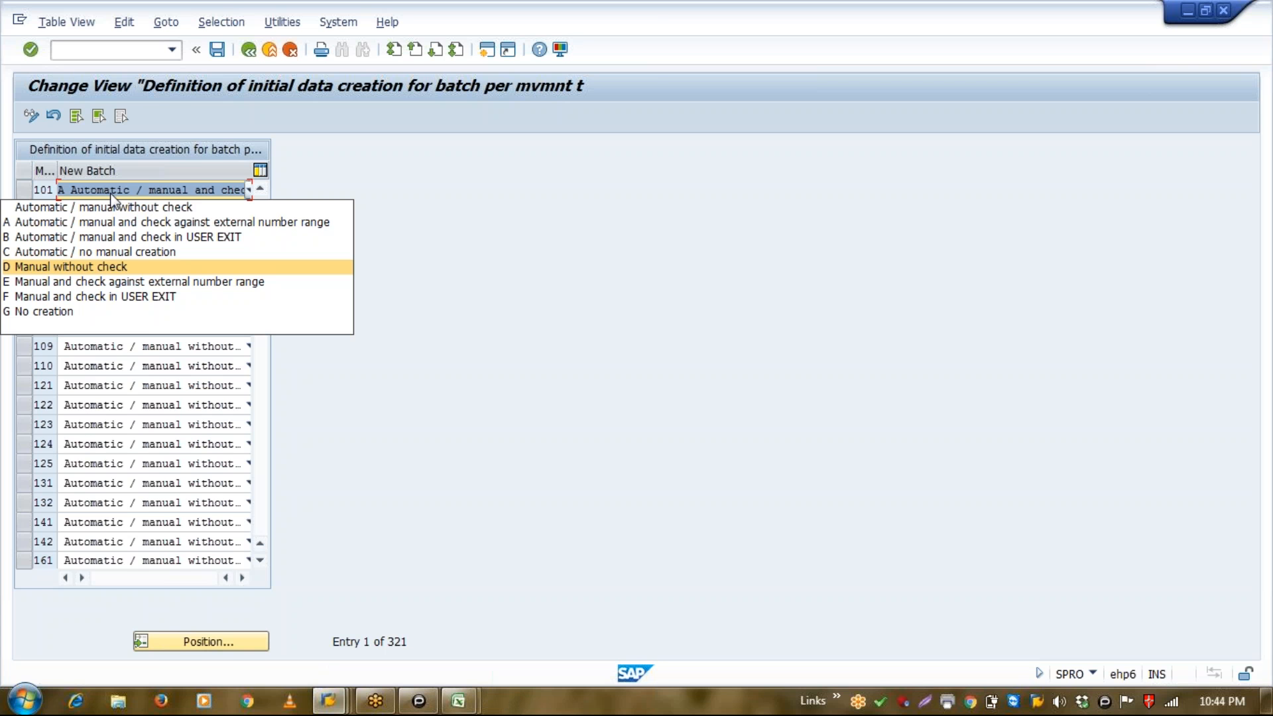
# Keep option A, automatic / manual with external number range check, for movement type 101, and save before returning to the IMG.
pyautogui.click(111, 194)
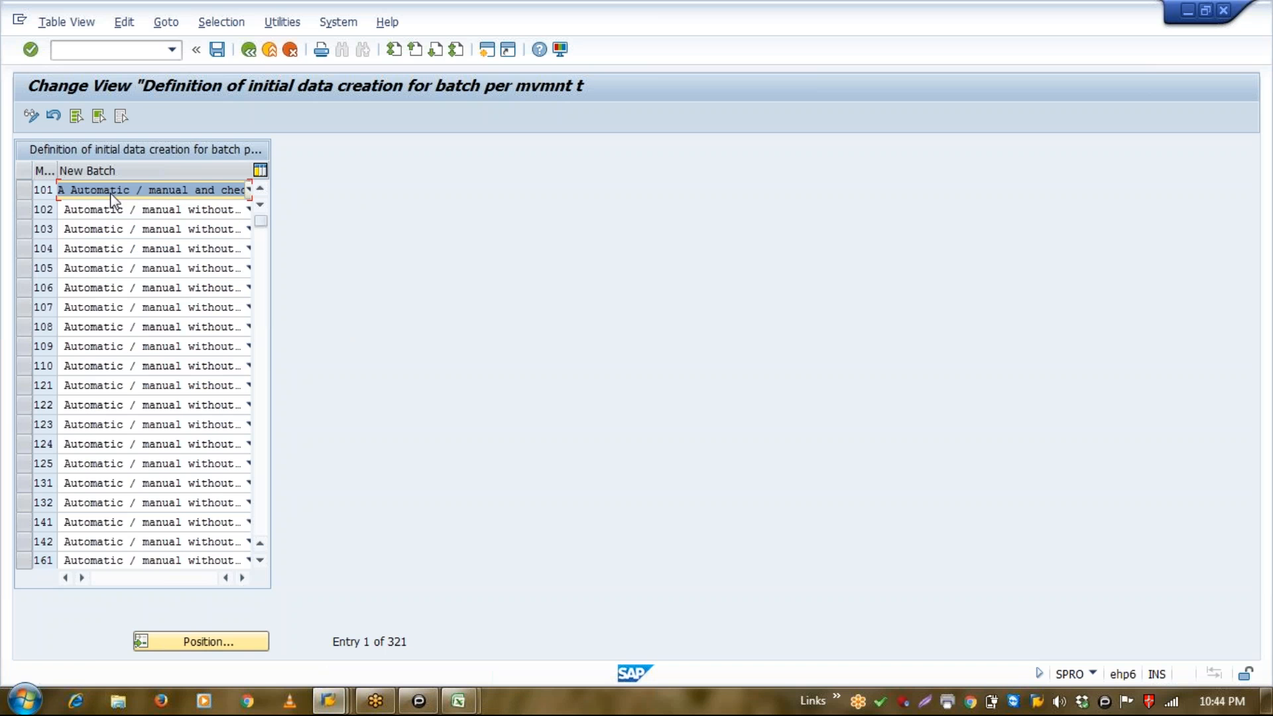
pyautogui.click(217, 49)
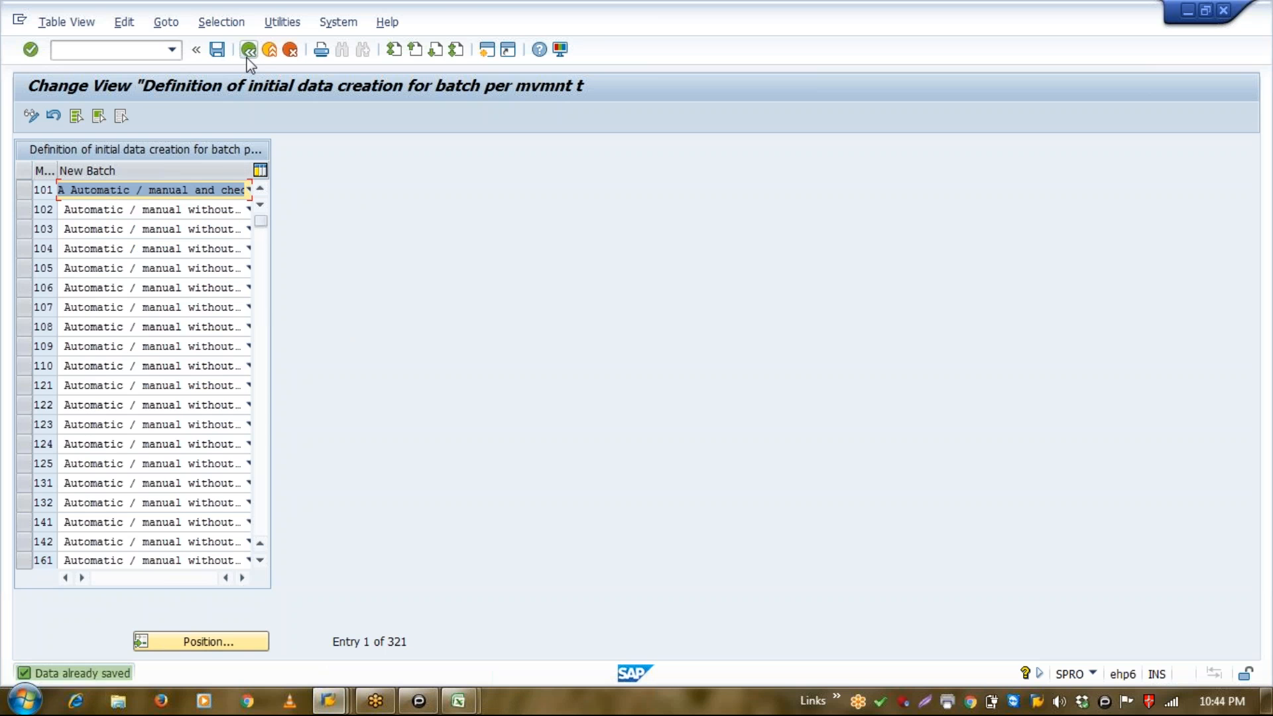
pyautogui.click(248, 52)
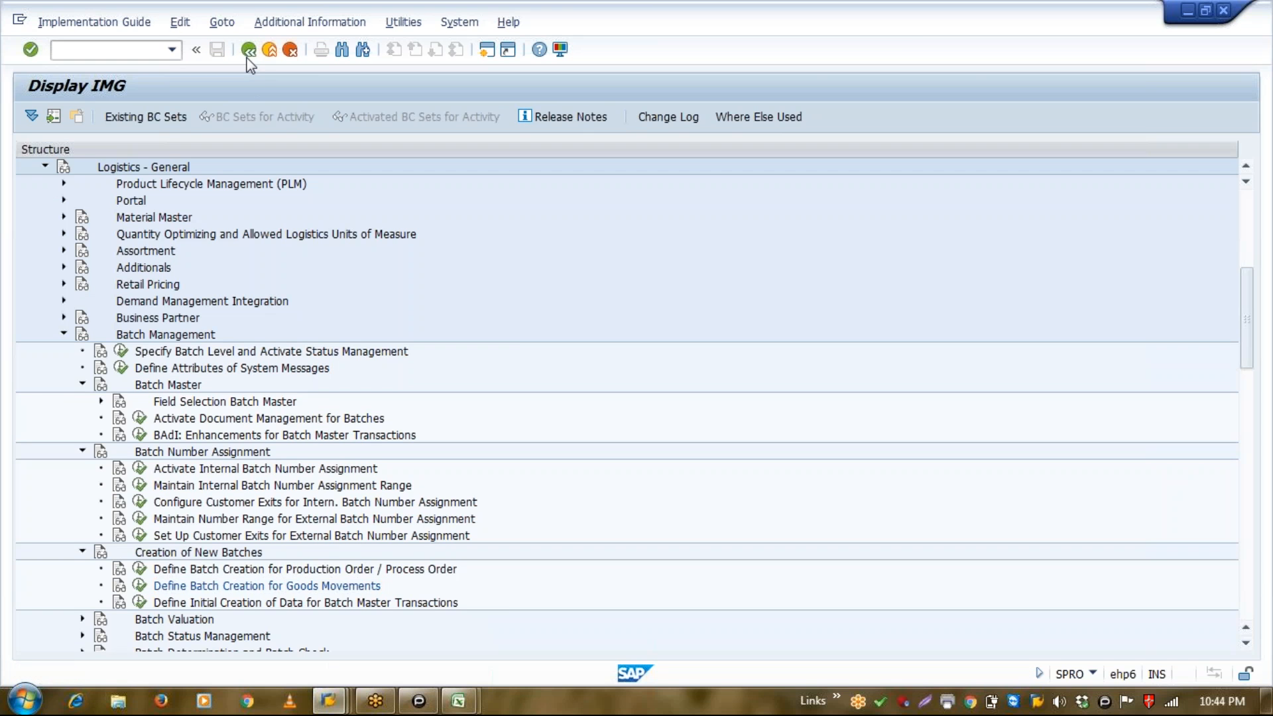
# Leave the IMG, start material creation with transaction MM01 and enter material number SF002.
pyautogui.click(249, 51)
pyautogui.click(249, 51)
pyautogui.write('MM01')
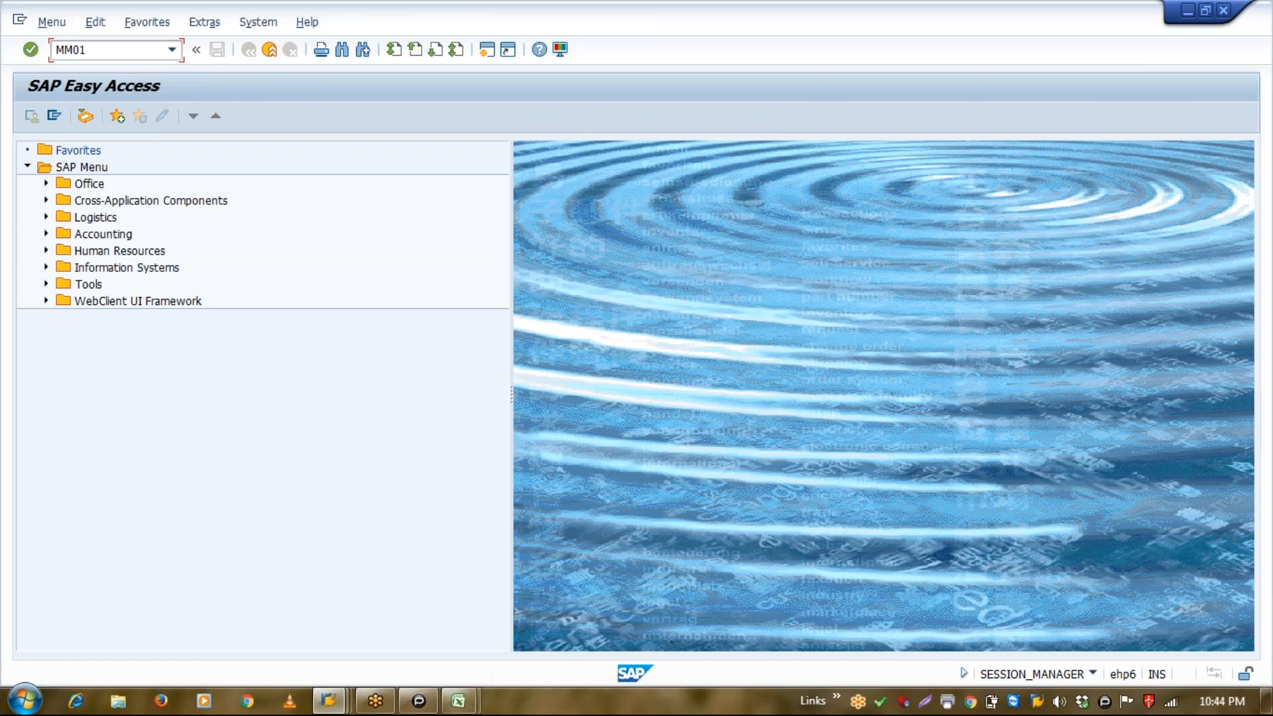
pyautogui.press('Return')
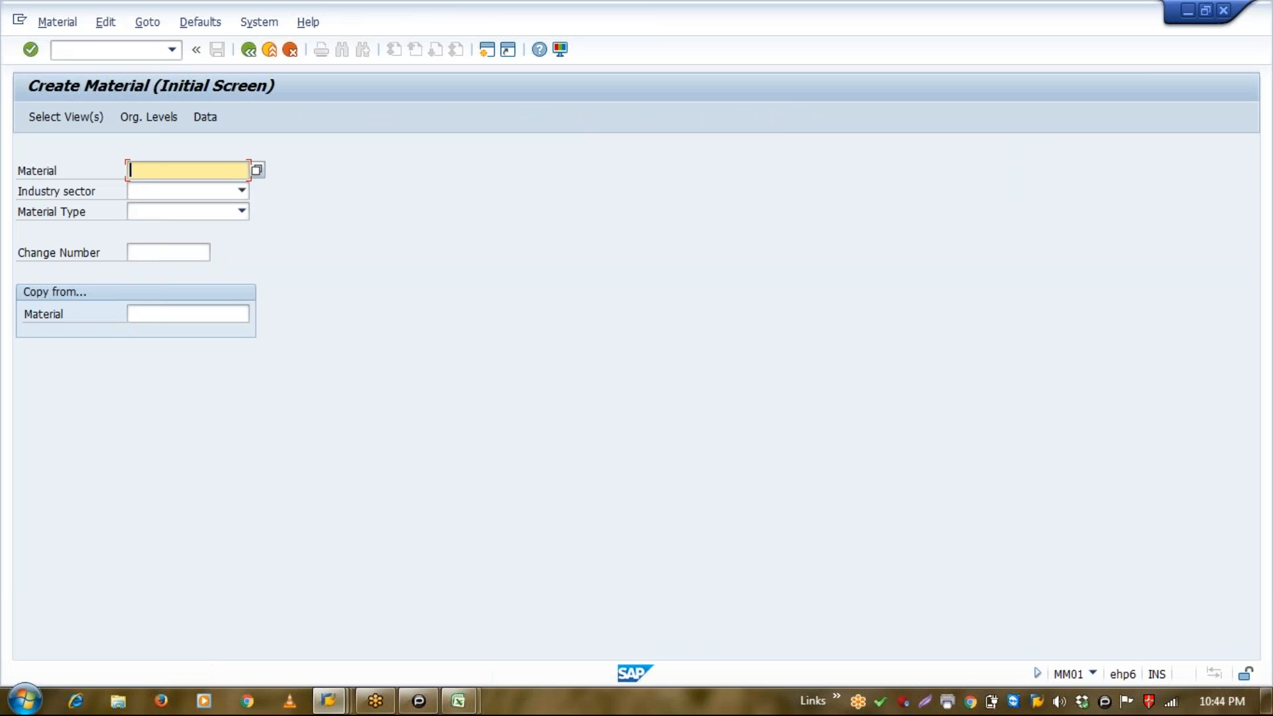
pyautogui.press('BackSpace')
pyautogui.write('S')
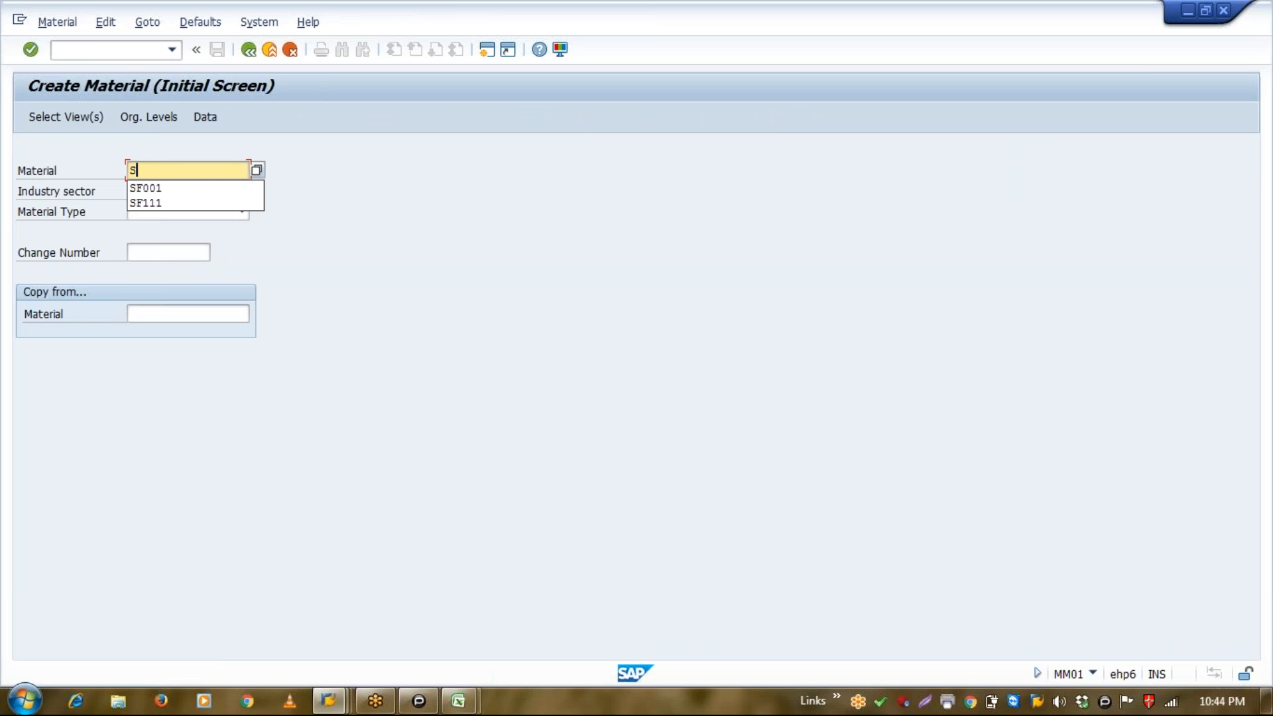
pyautogui.write('F002')
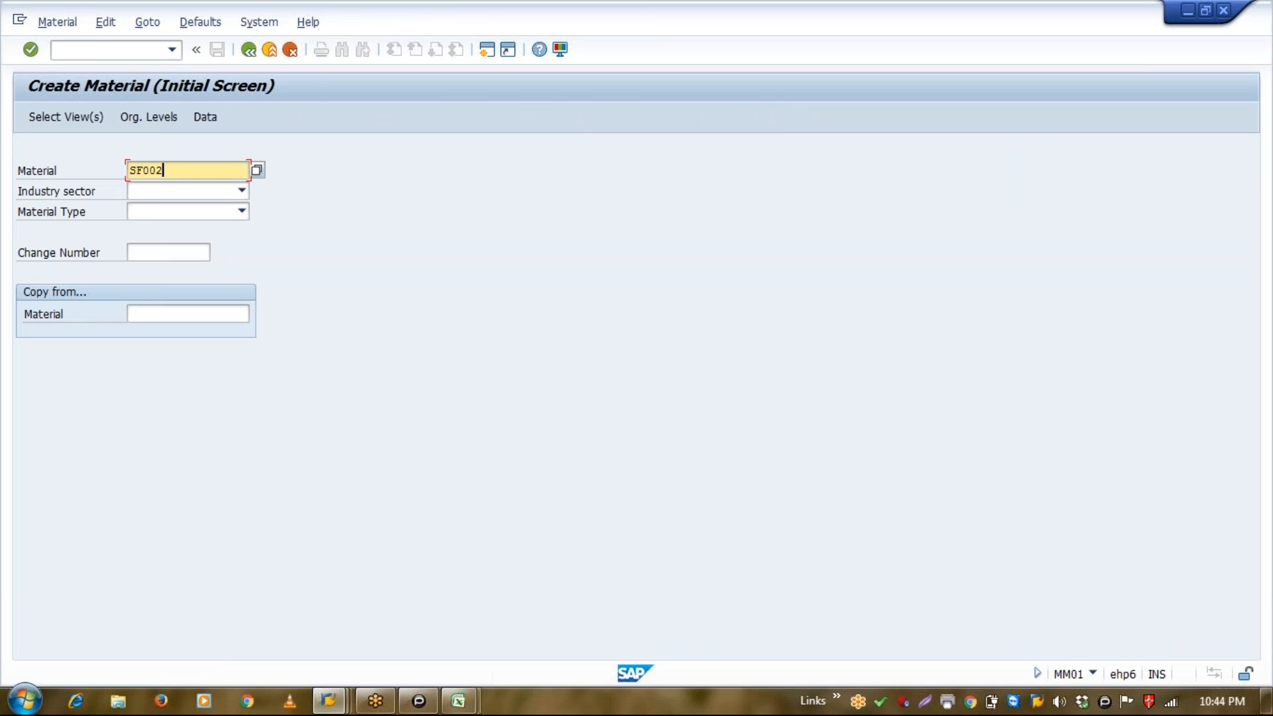
# Set the industry sector to Mechanical Engineering and the material type to HALB Semi-finished, and proceed to the view selection.
pyautogui.click(239, 192)
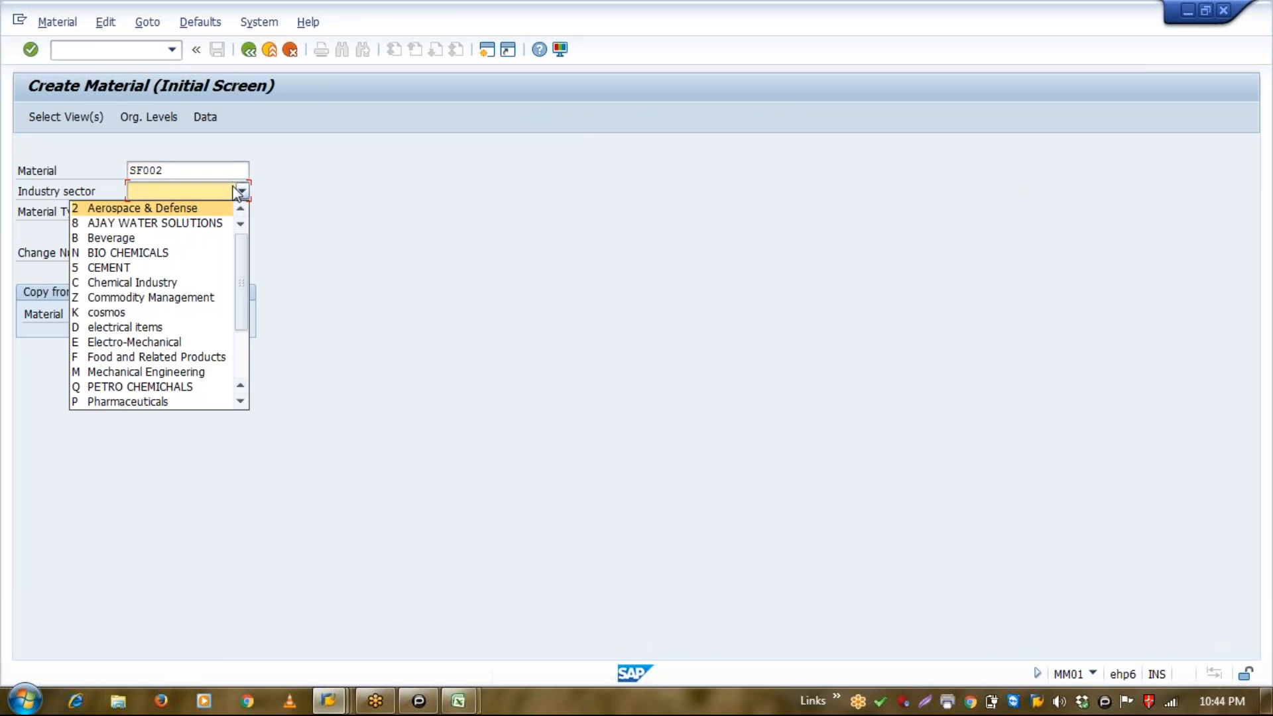
pyautogui.press('m')
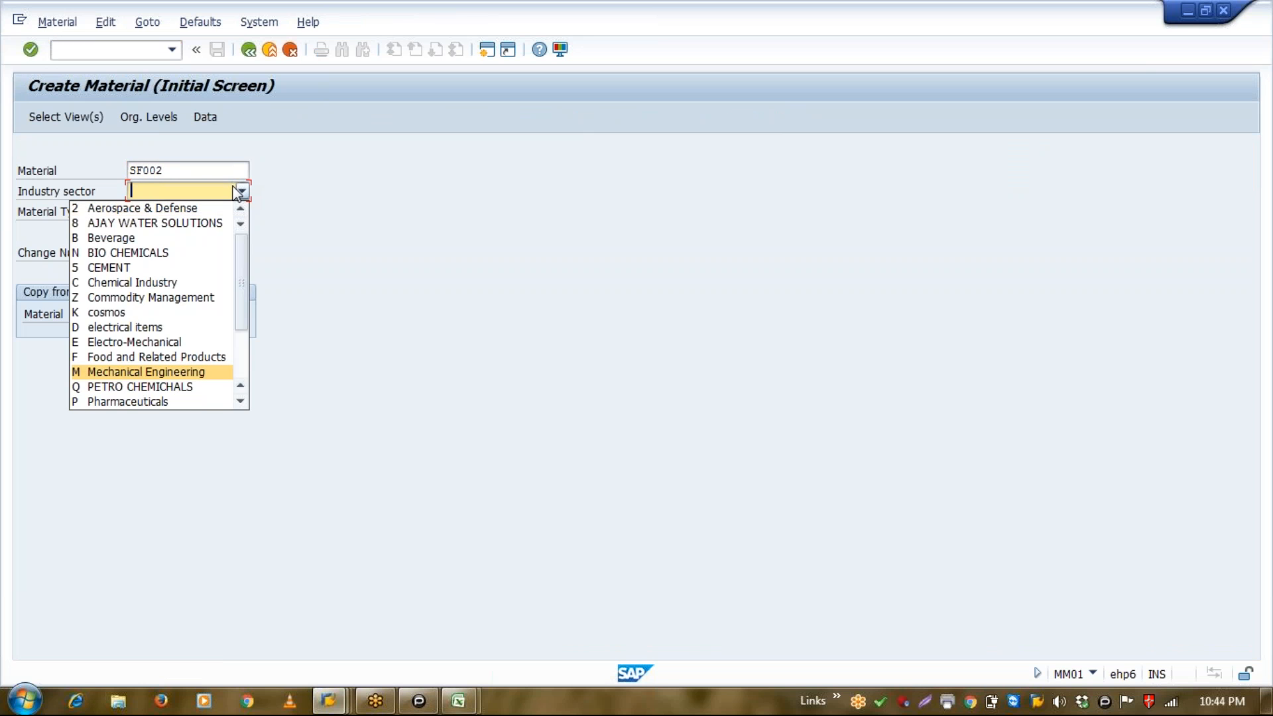
pyautogui.press('Return')
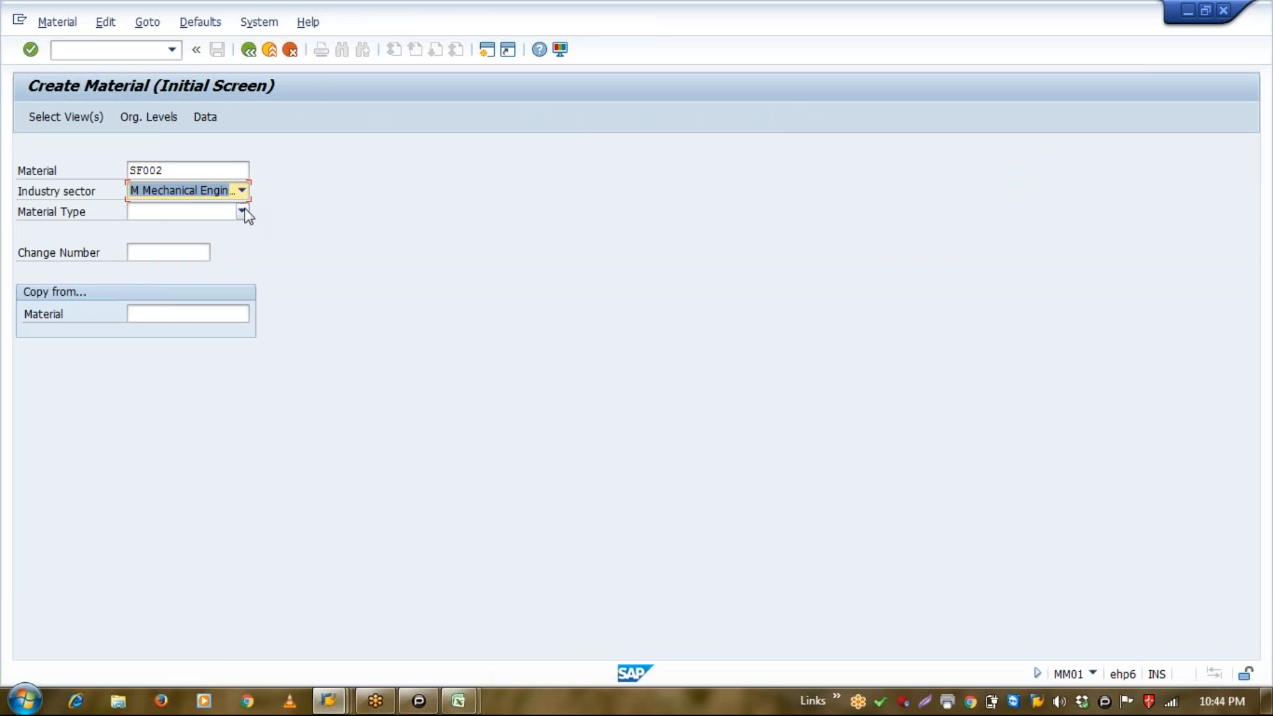
pyautogui.click(243, 212)
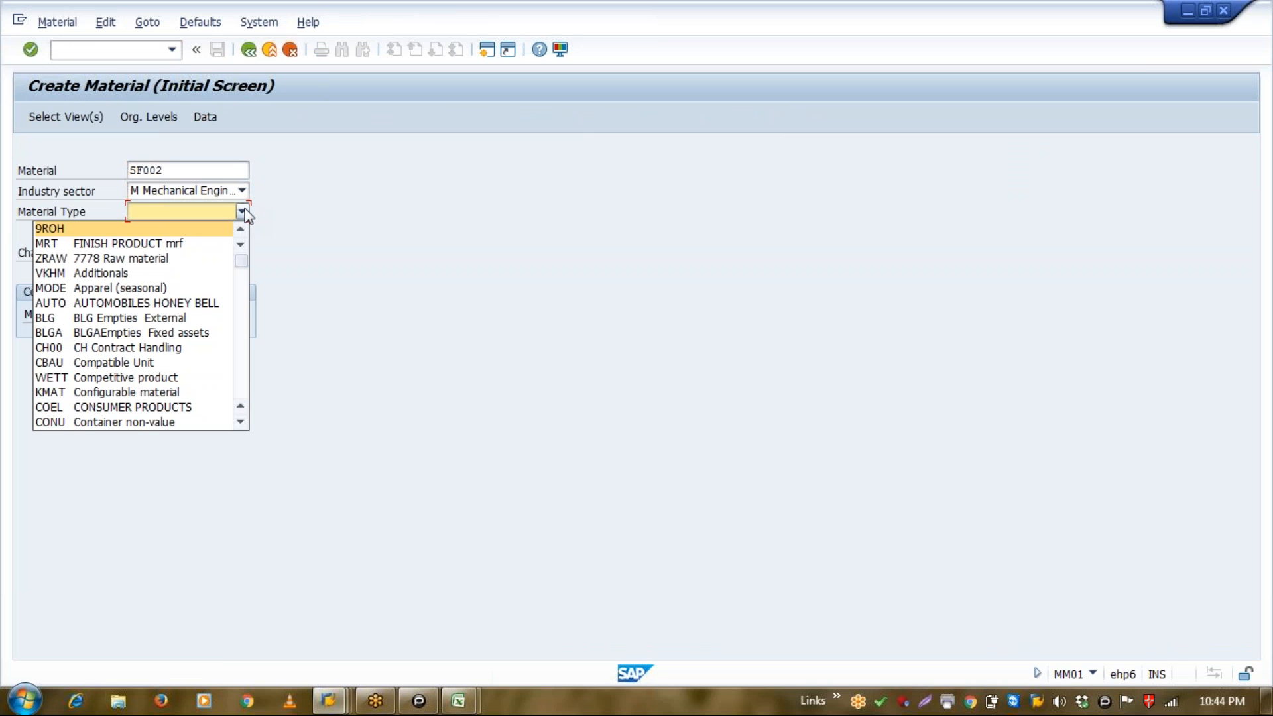
pyautogui.press('h')
pyautogui.press('h')
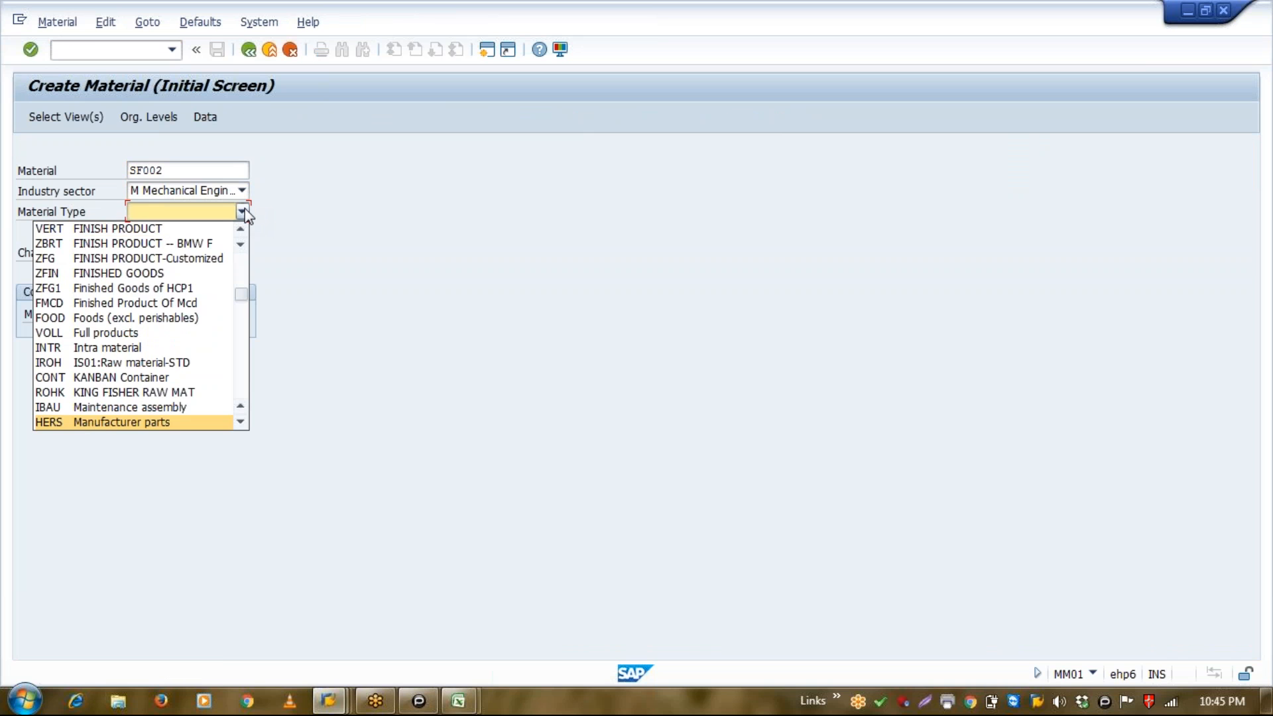
pyautogui.press('Return')
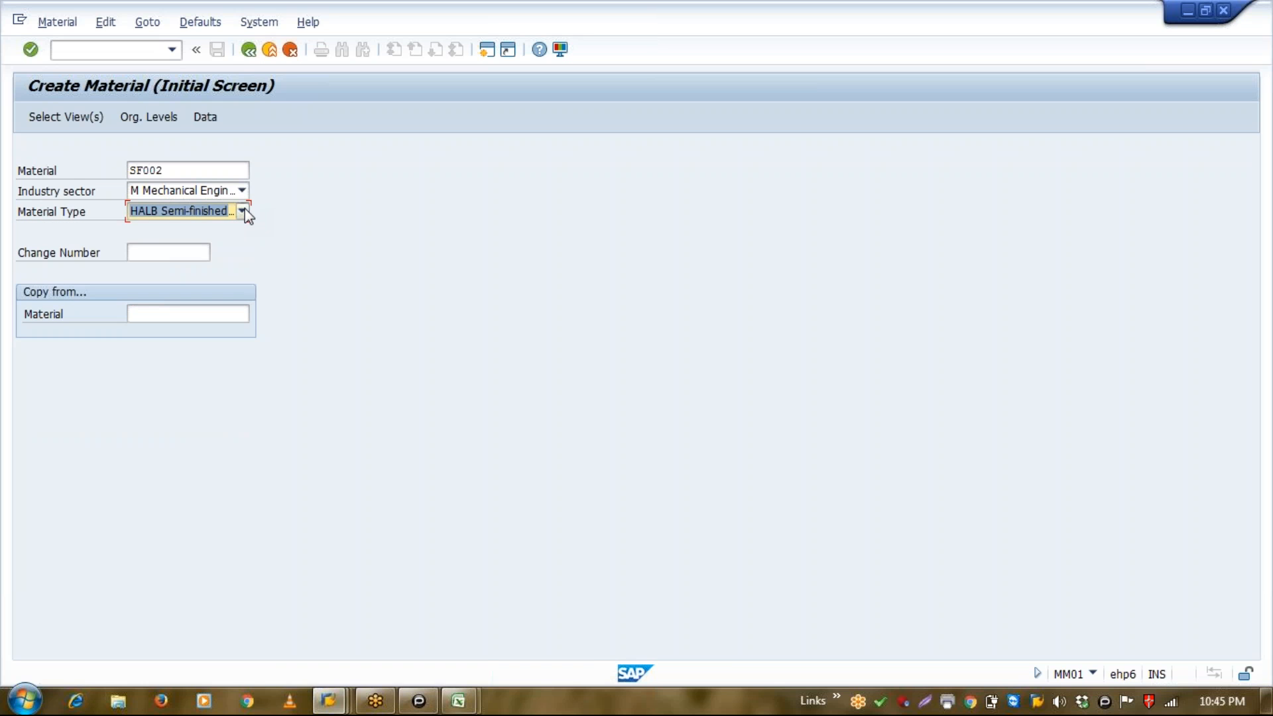
pyautogui.press('Return')
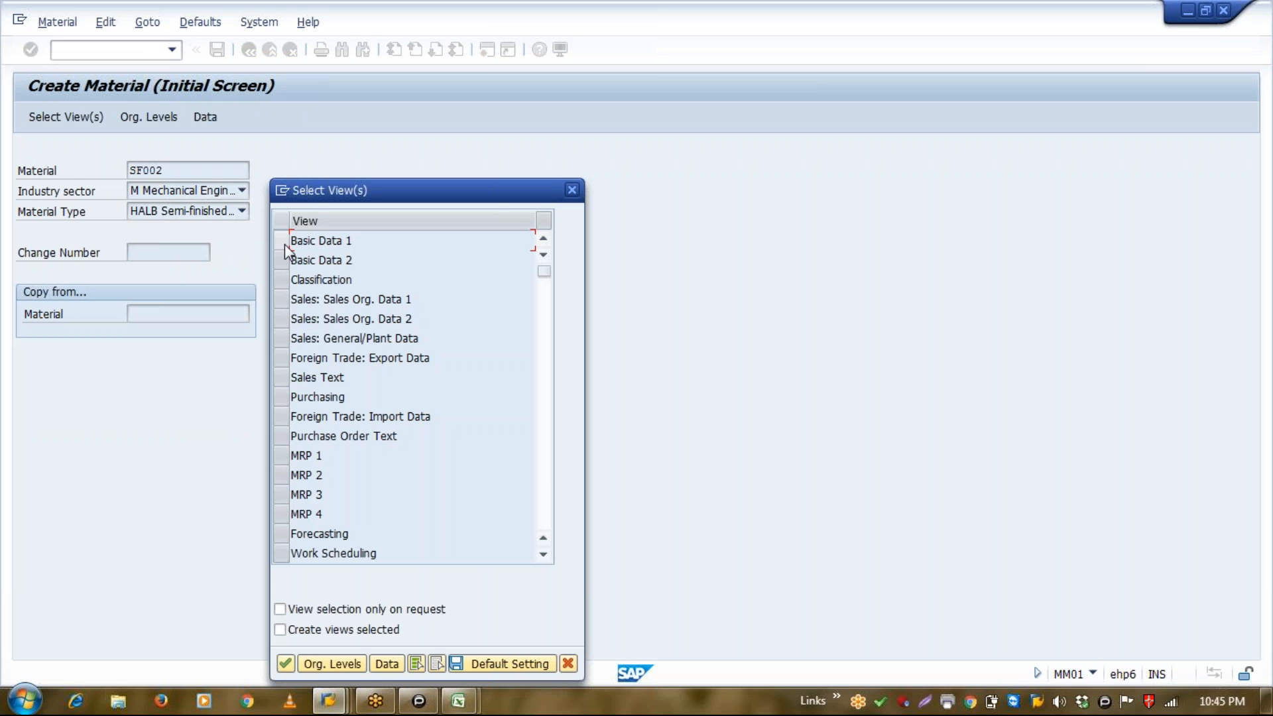
# Select the views Basic Data 1 and 2, Purchasing, Purchase Order Text, MRP 1 to 4, Work Scheduling, and Accounting 1 and 2.
pyautogui.click(285, 244)
pyautogui.click(284, 259)
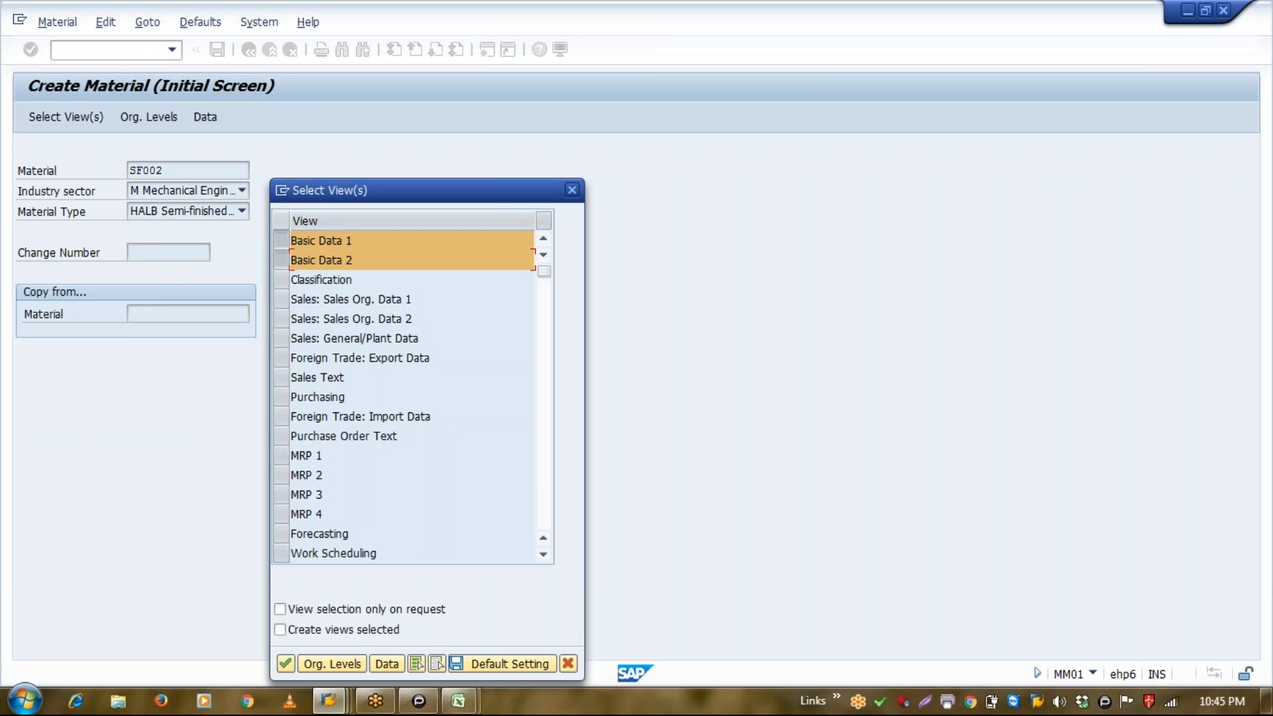
pyautogui.click(286, 397)
pyautogui.click(285, 437)
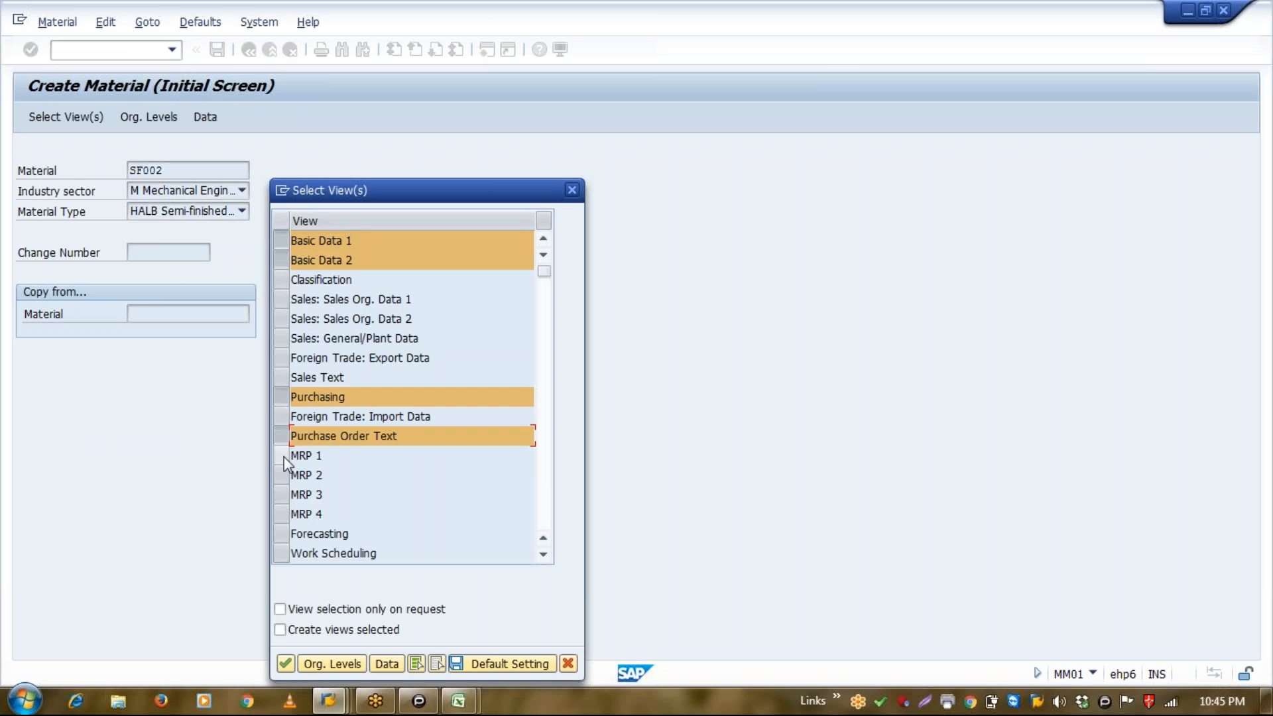
pyautogui.click(285, 457)
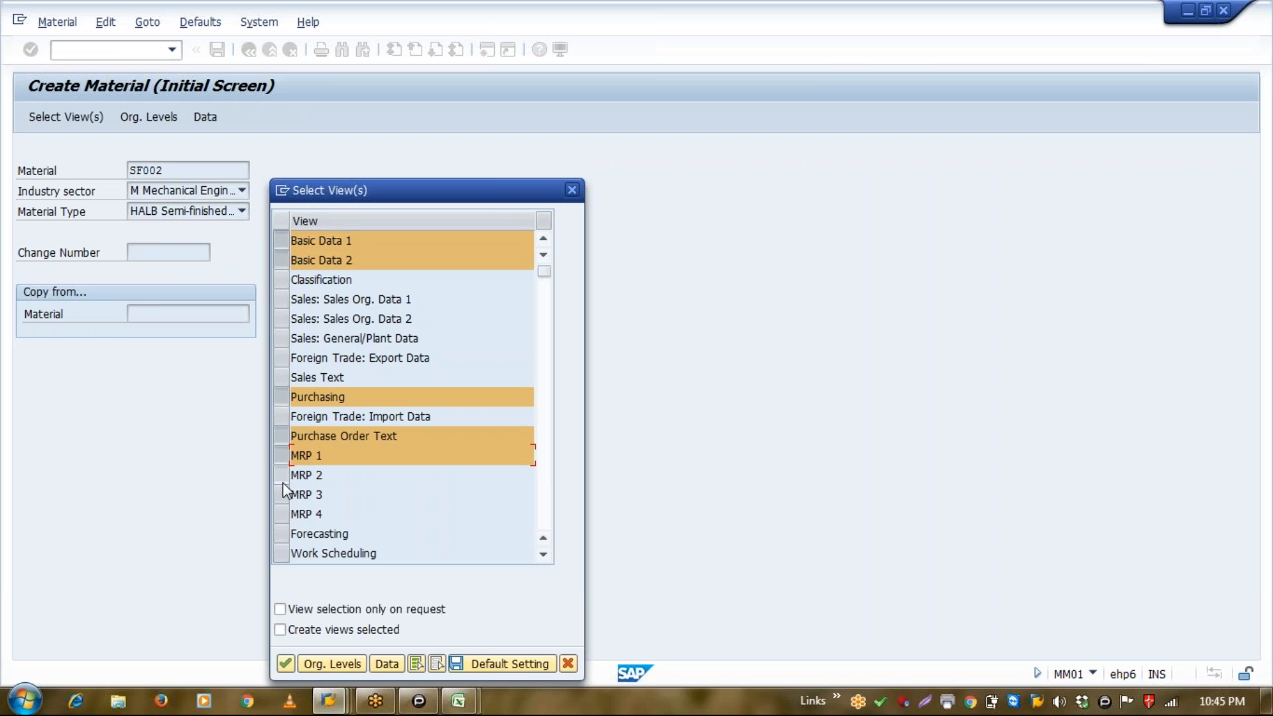
pyautogui.click(285, 475)
pyautogui.click(285, 494)
pyautogui.click(285, 514)
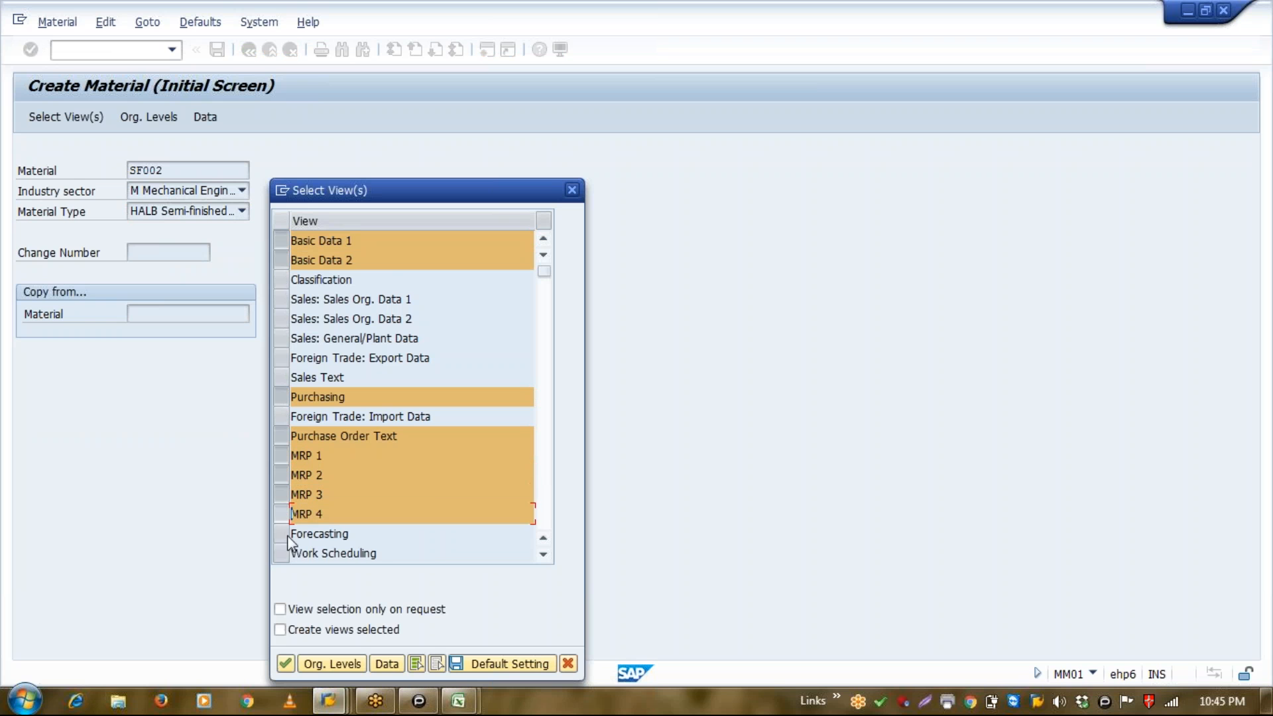
pyautogui.click(286, 553)
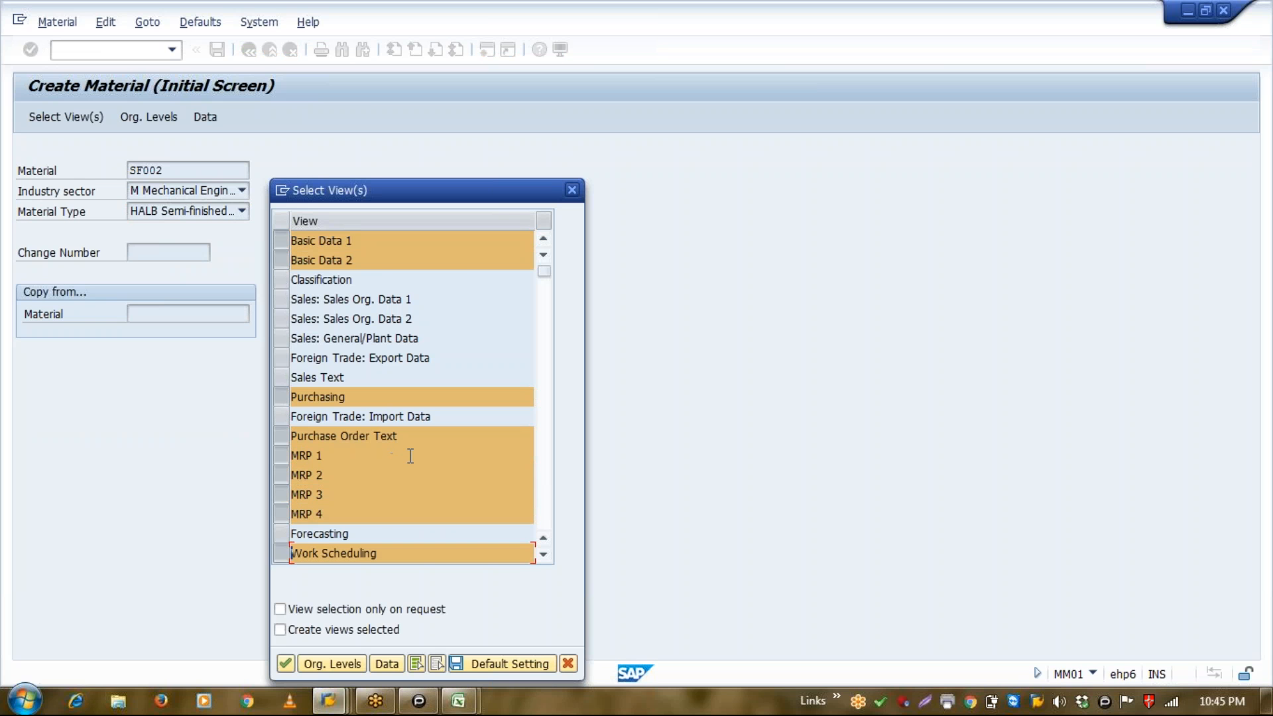
pyautogui.press('Down')
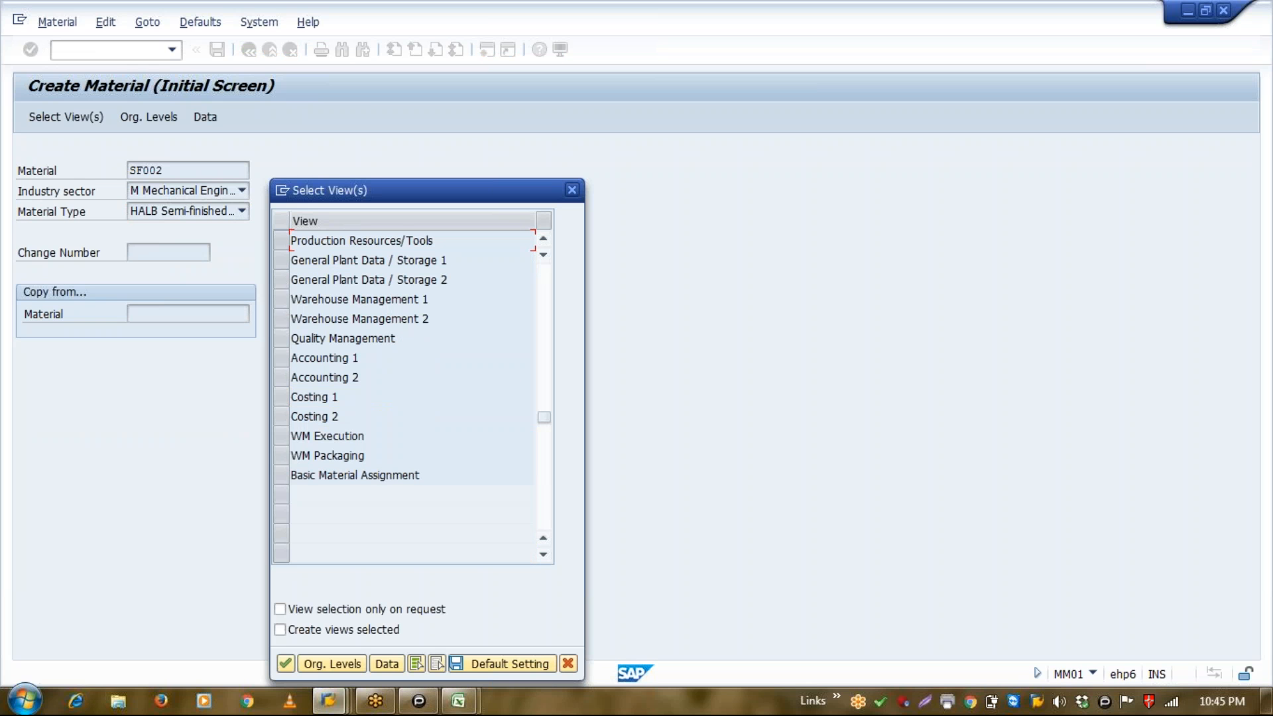
pyautogui.click(284, 358)
pyautogui.click(286, 376)
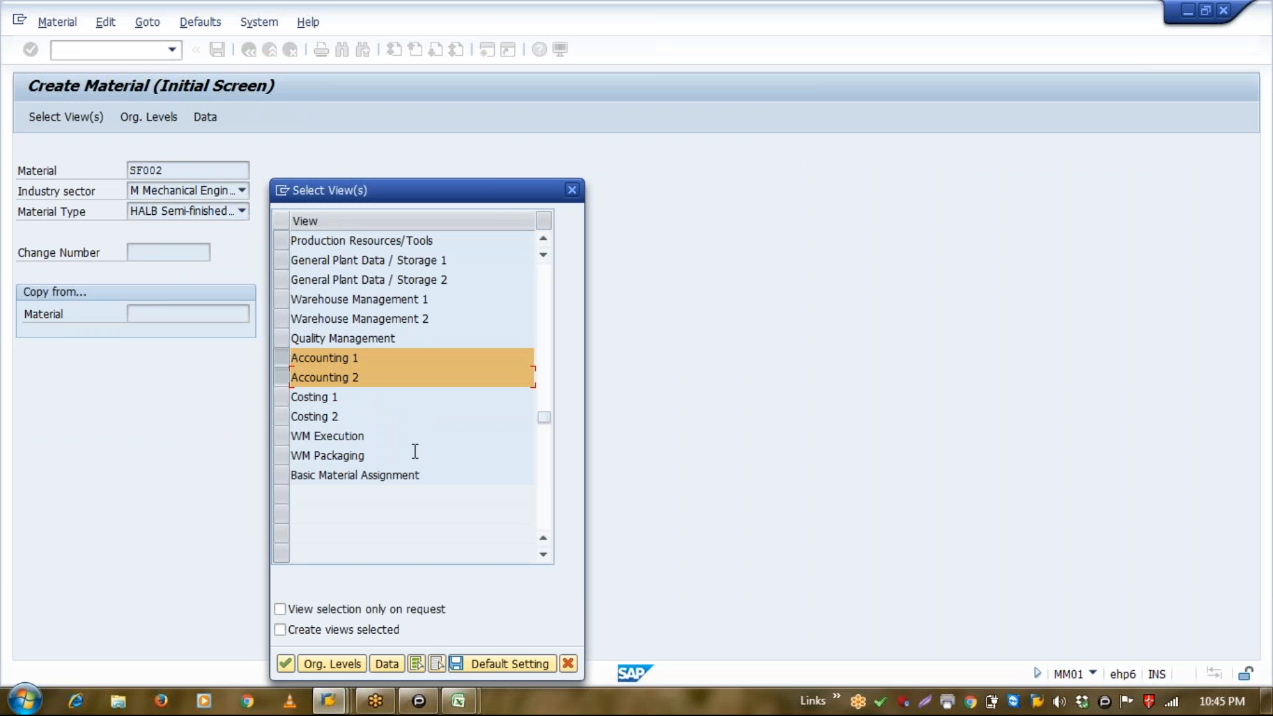
pyautogui.press('Return')
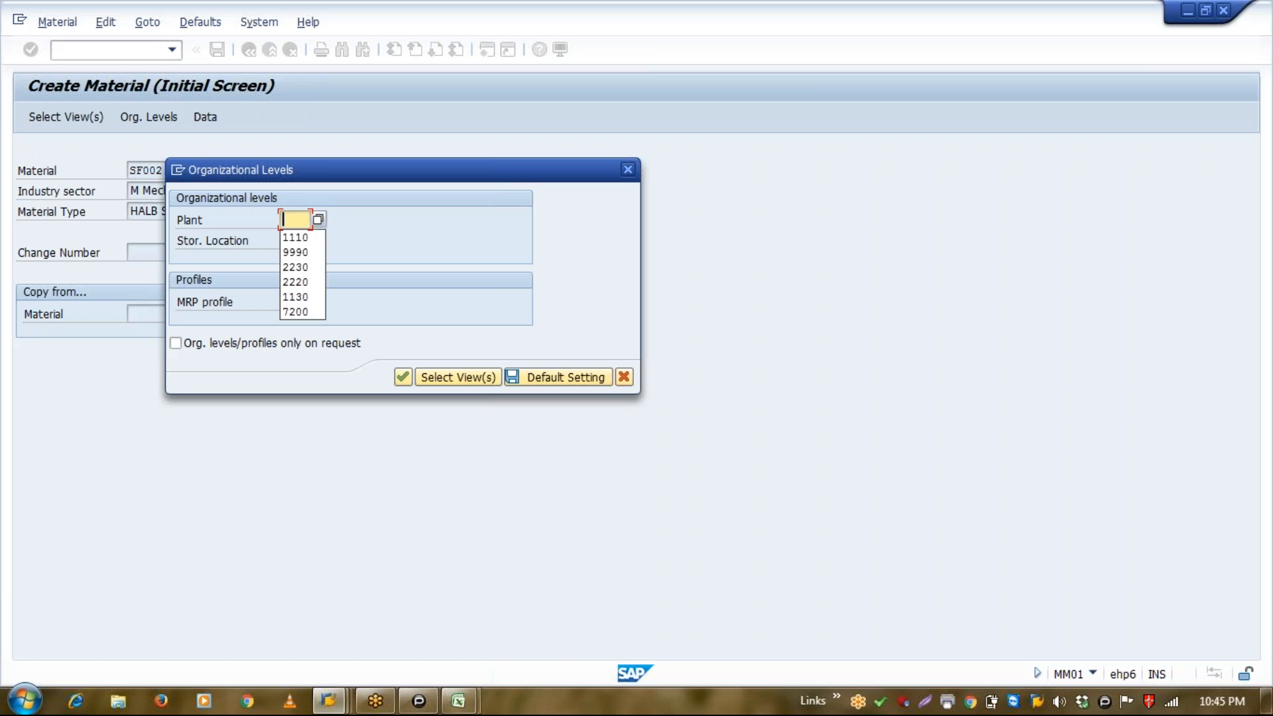
# Set the plant to 1110 and try storage location SF01 in the organizational levels.
pyautogui.press('Down')
pyautogui.press('Return')
pyautogui.press('Tab')
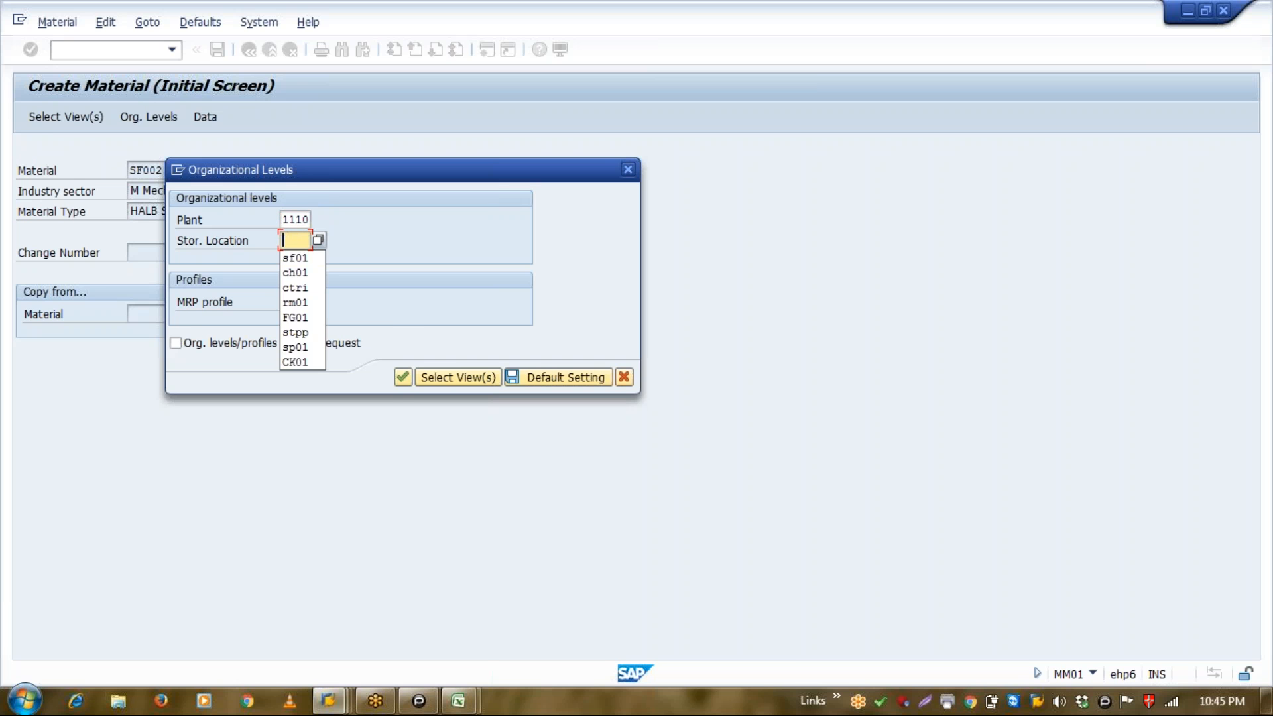
pyautogui.press('Down')
pyautogui.press('Return')
pyautogui.press('Return')
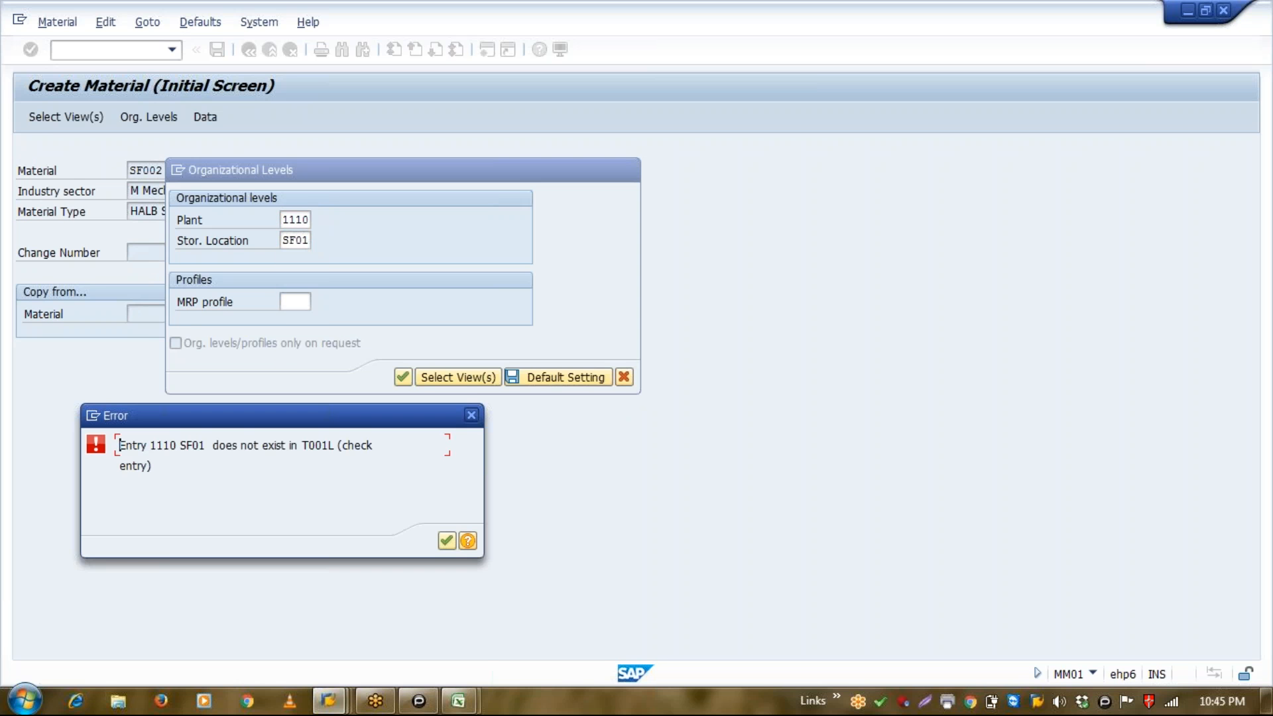
pyautogui.press('Return')
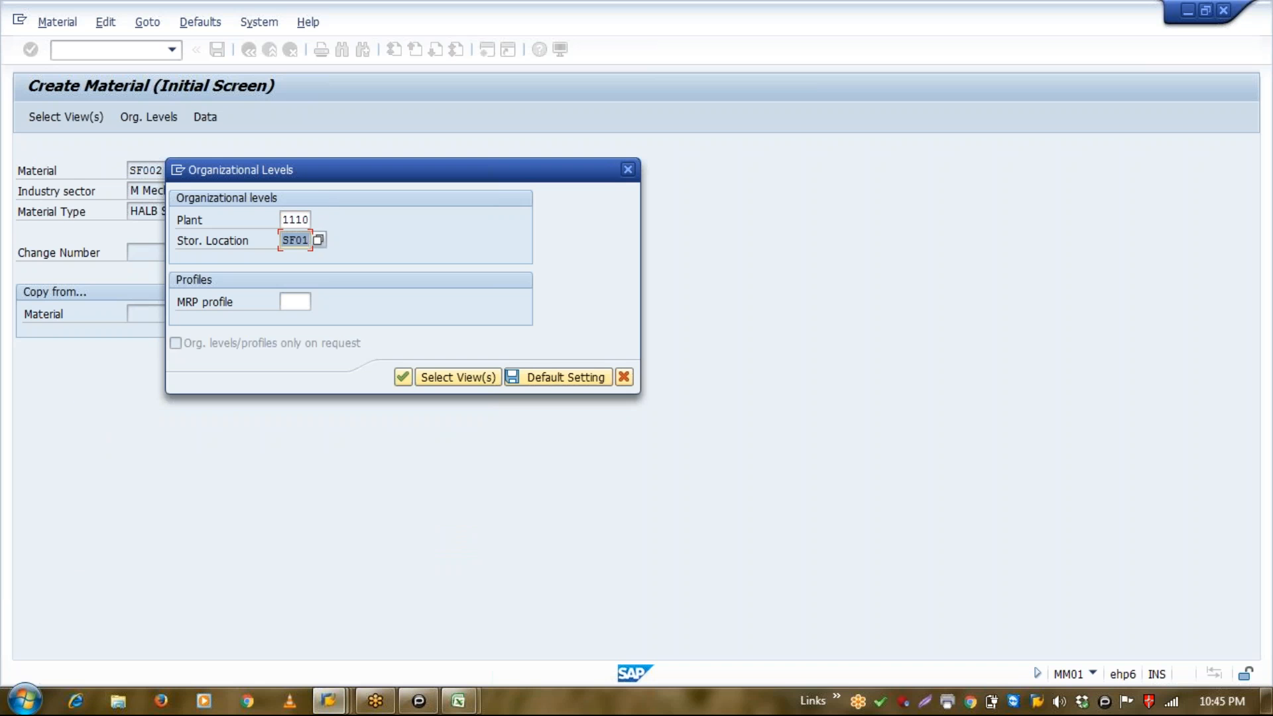
# Pick storage location EC01 (Maint Items) of plant 1110 from the possible entries and confirm the organizational levels.
pyautogui.press('Return')
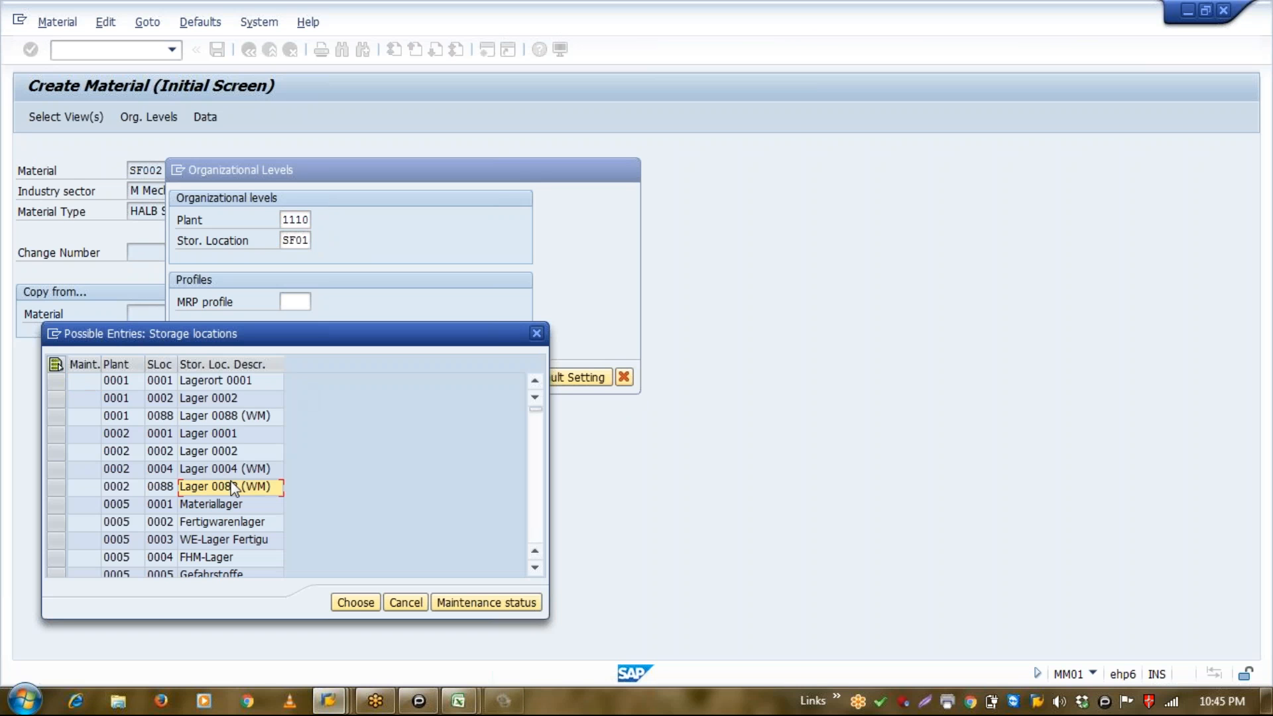
pyautogui.scroll(-10, 234, 488)
pyautogui.scroll(-20, 233, 487)
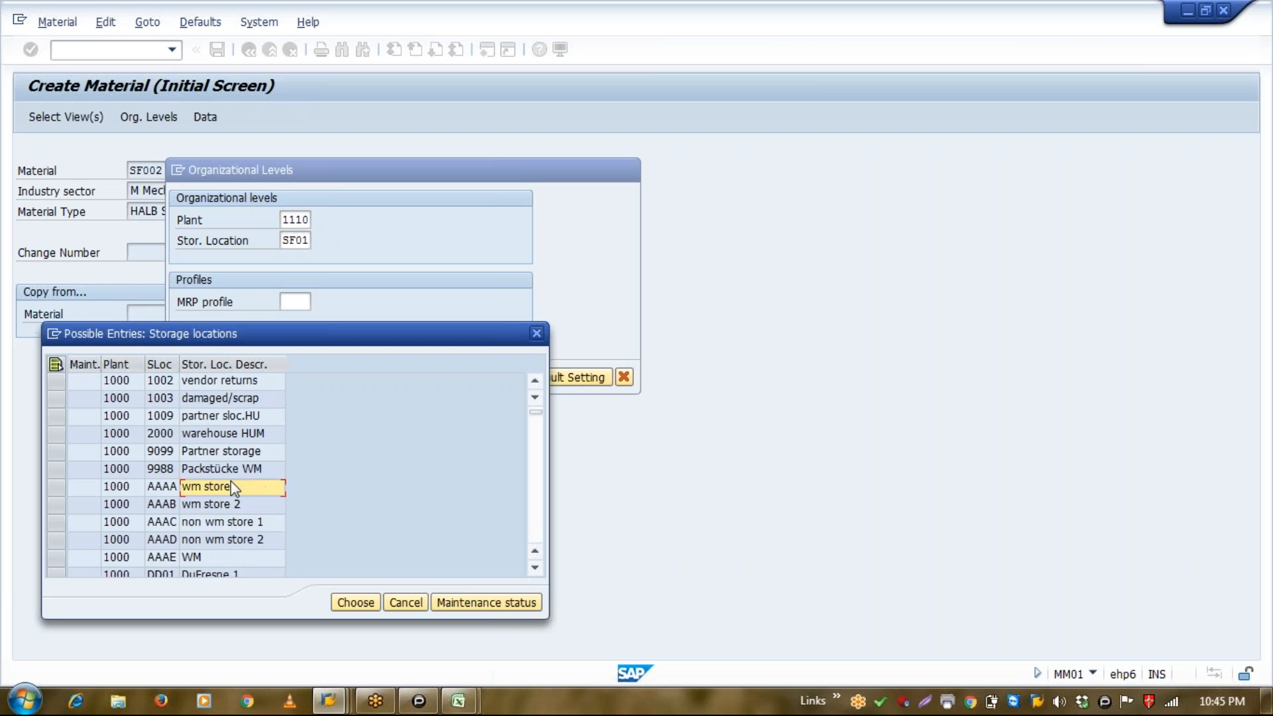
pyautogui.scroll(-20, 234, 488)
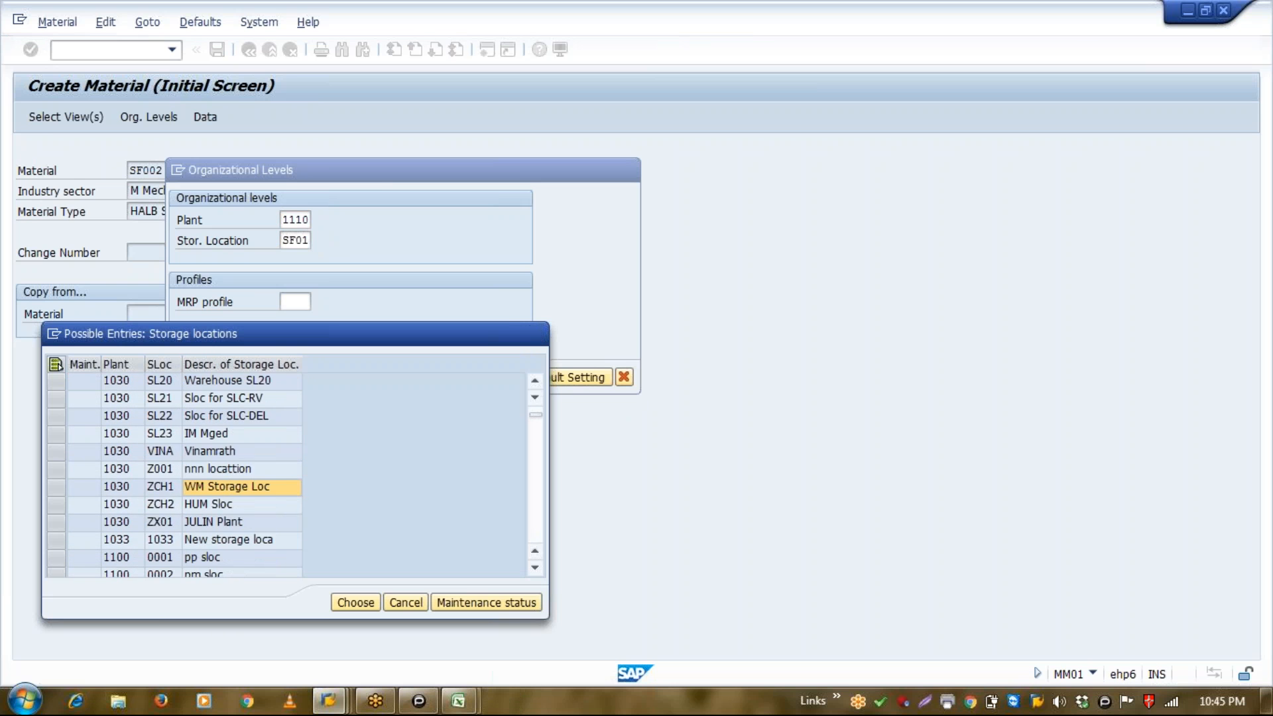
pyautogui.scroll(-20, 234, 487)
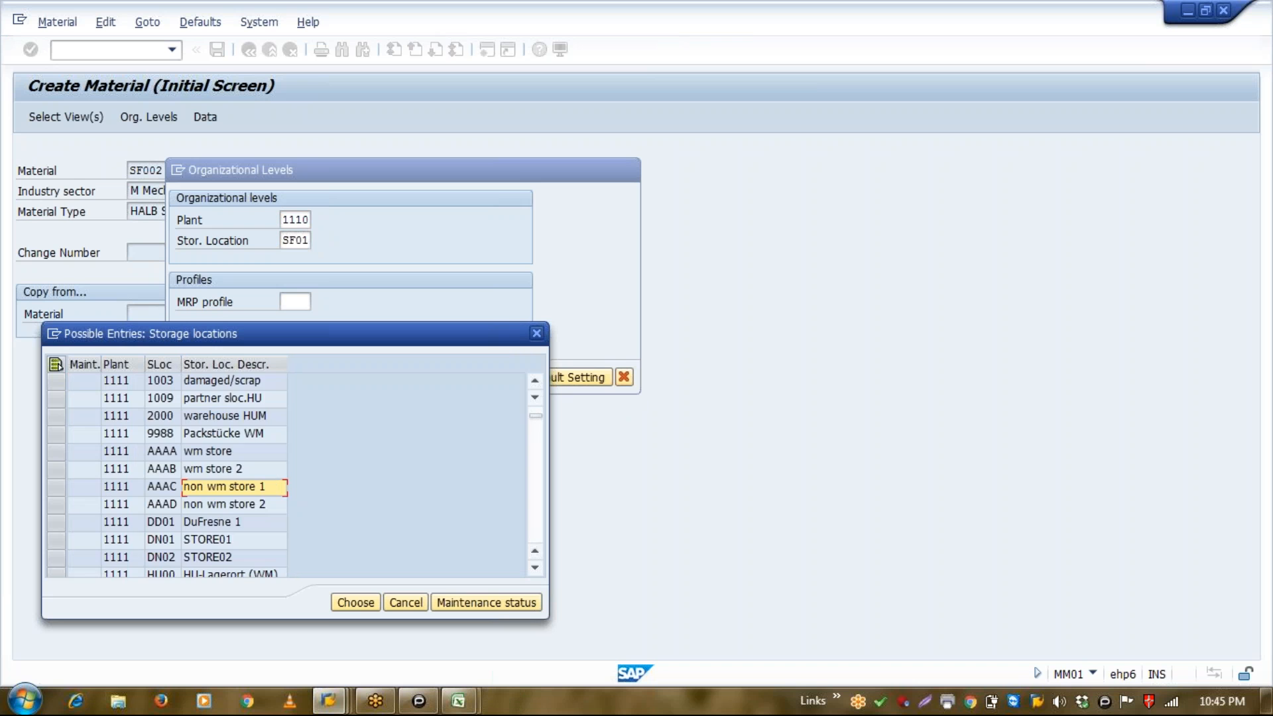
pyautogui.scroll(15, 233, 488)
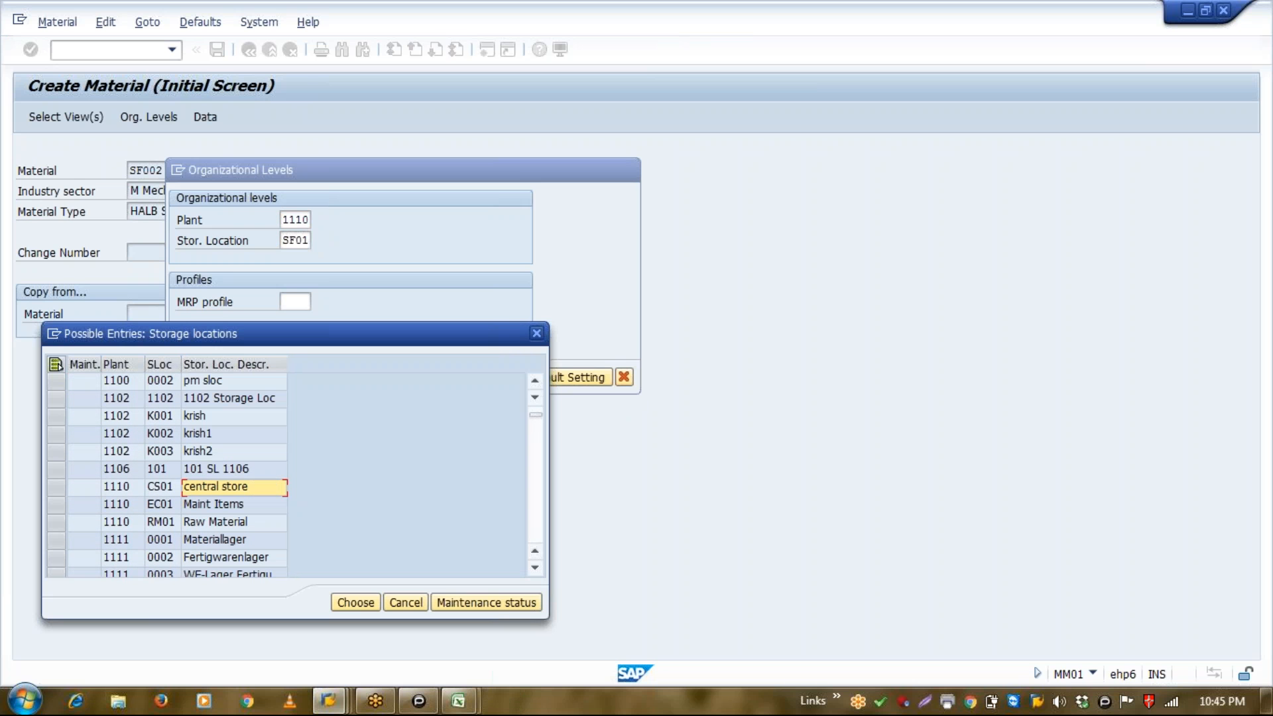
pyautogui.click(214, 504)
pyautogui.click(160, 504)
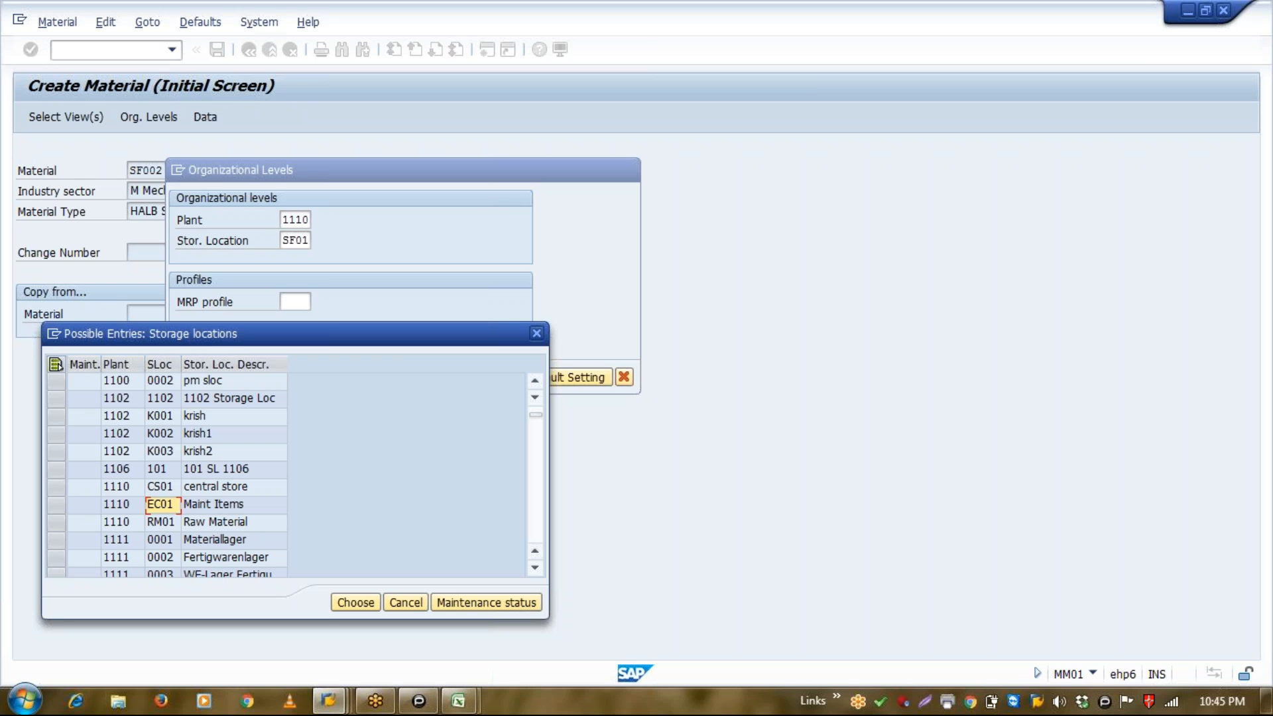
pyautogui.doubleClick(158, 508)
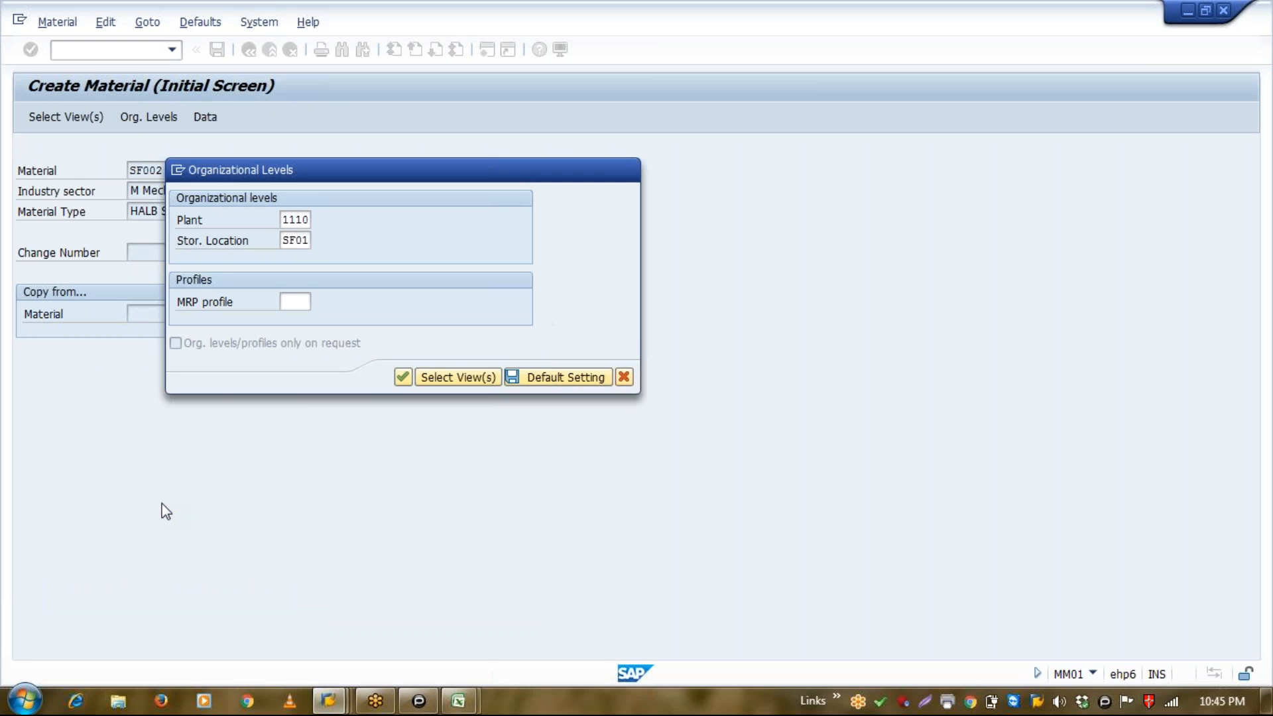
pyautogui.press('Return')
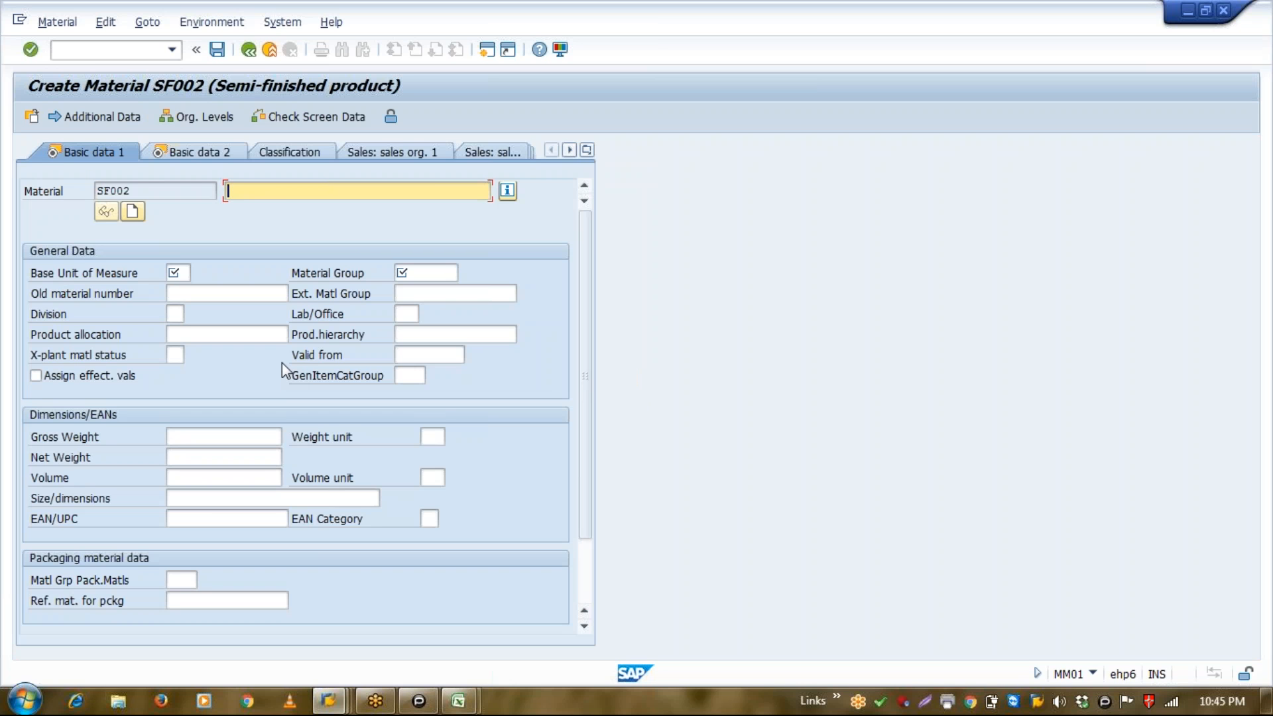
# Enter the description MATERIAL FOR BATCH MGT, base unit of measure NO and material group 0.200 in the basic data.
pyautogui.write('MATERIAL FOR BATCH MGT')
pyautogui.press('Return')
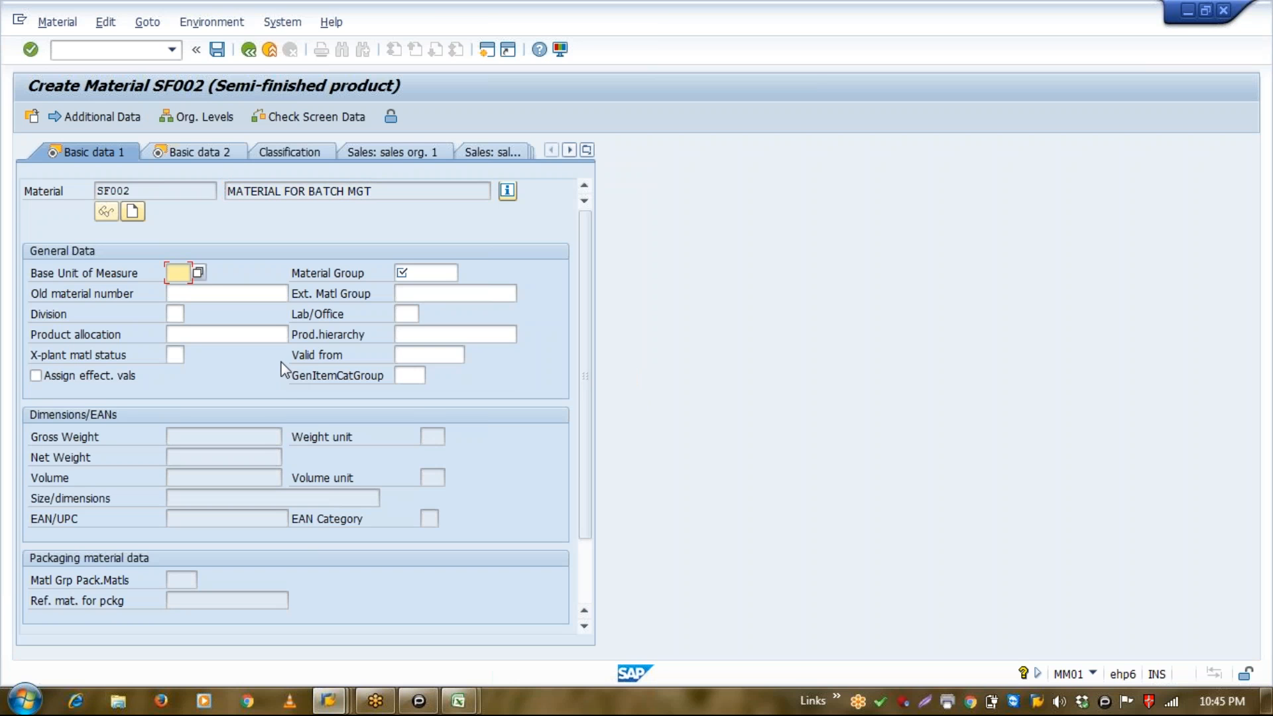
pyautogui.press('Down')
pyautogui.press('Return')
pyautogui.press('Down')
pyautogui.press('Return')
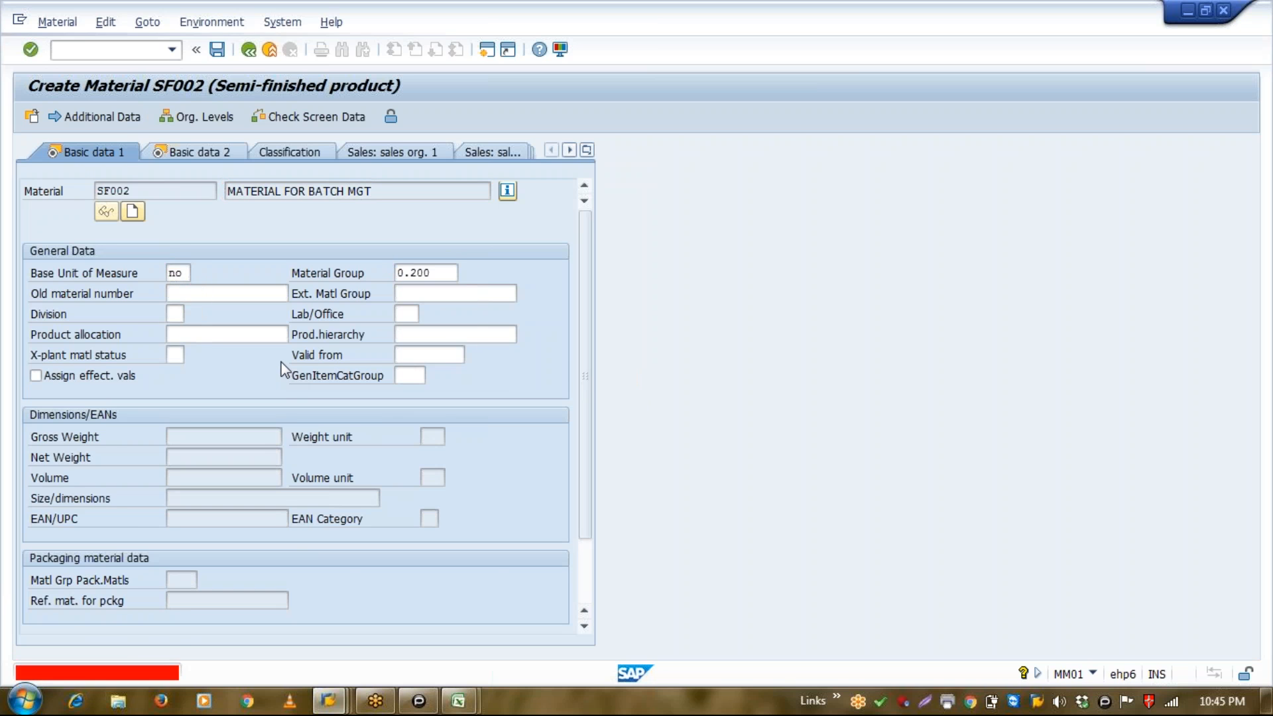
# Activate Batch management in the Purchasing view of SF002 and continue to the purchase order text.
pyautogui.press('Return')
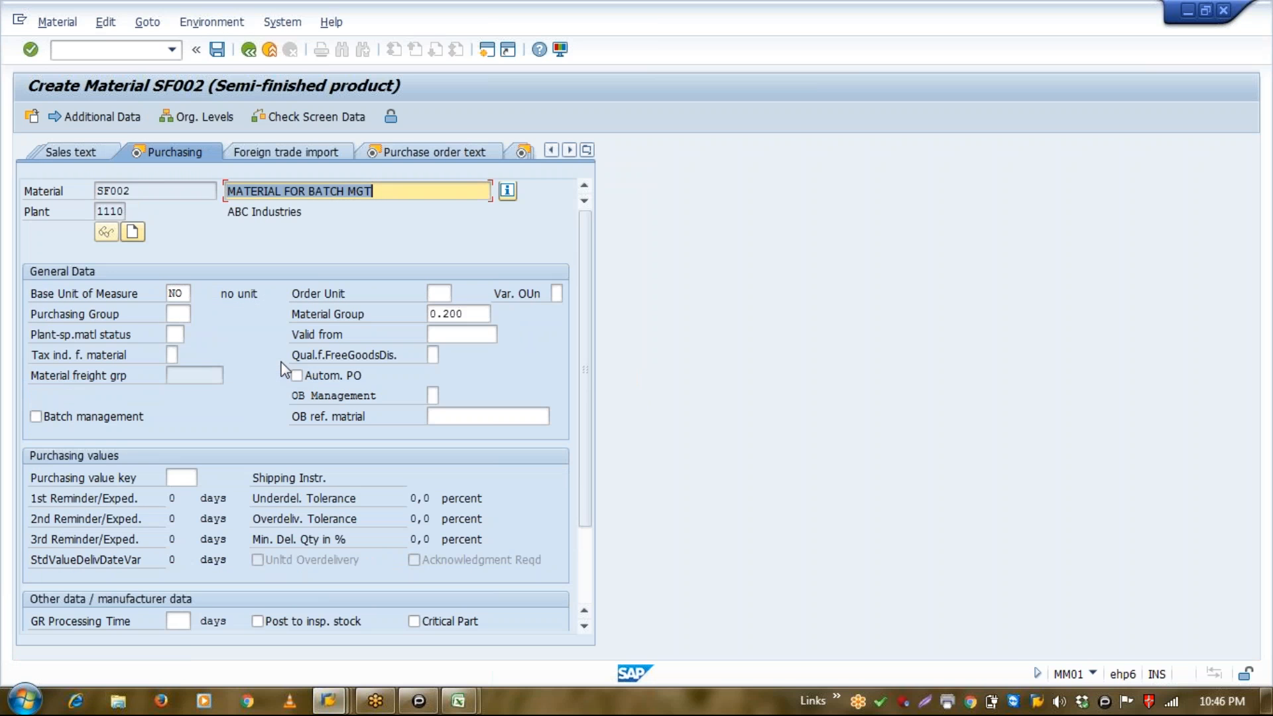
pyautogui.click(76, 417)
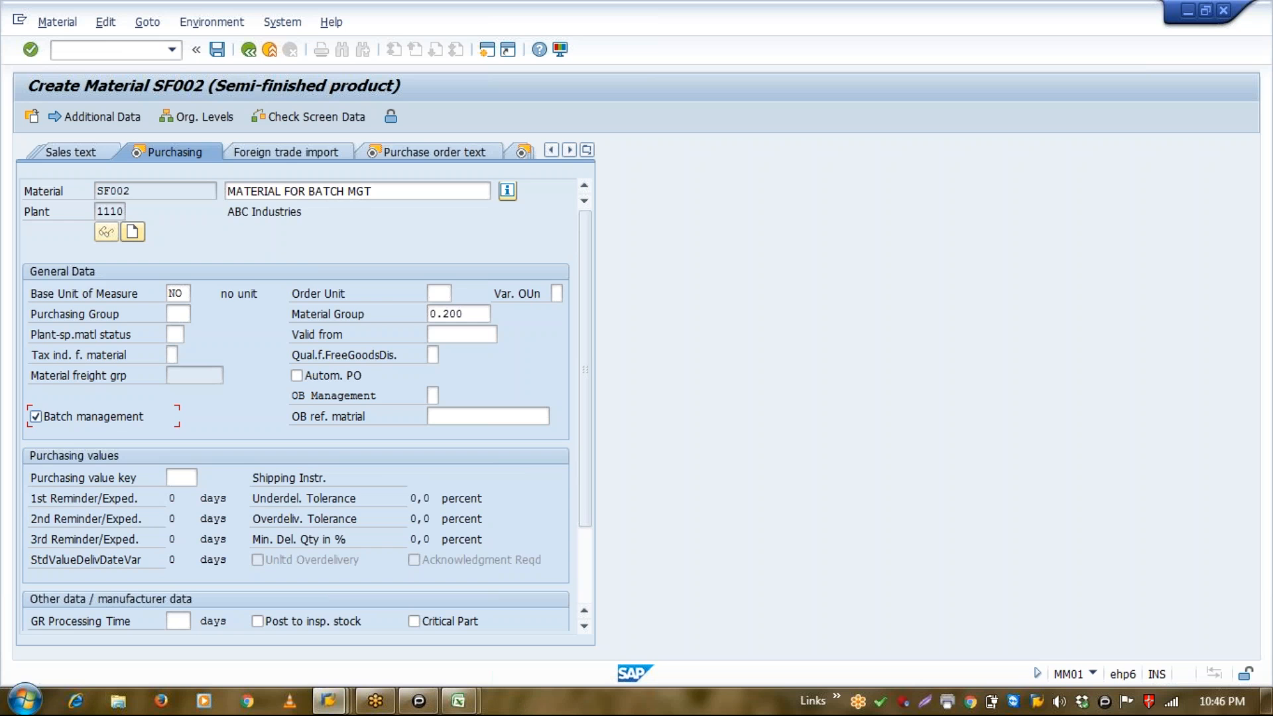
pyautogui.press('Return')
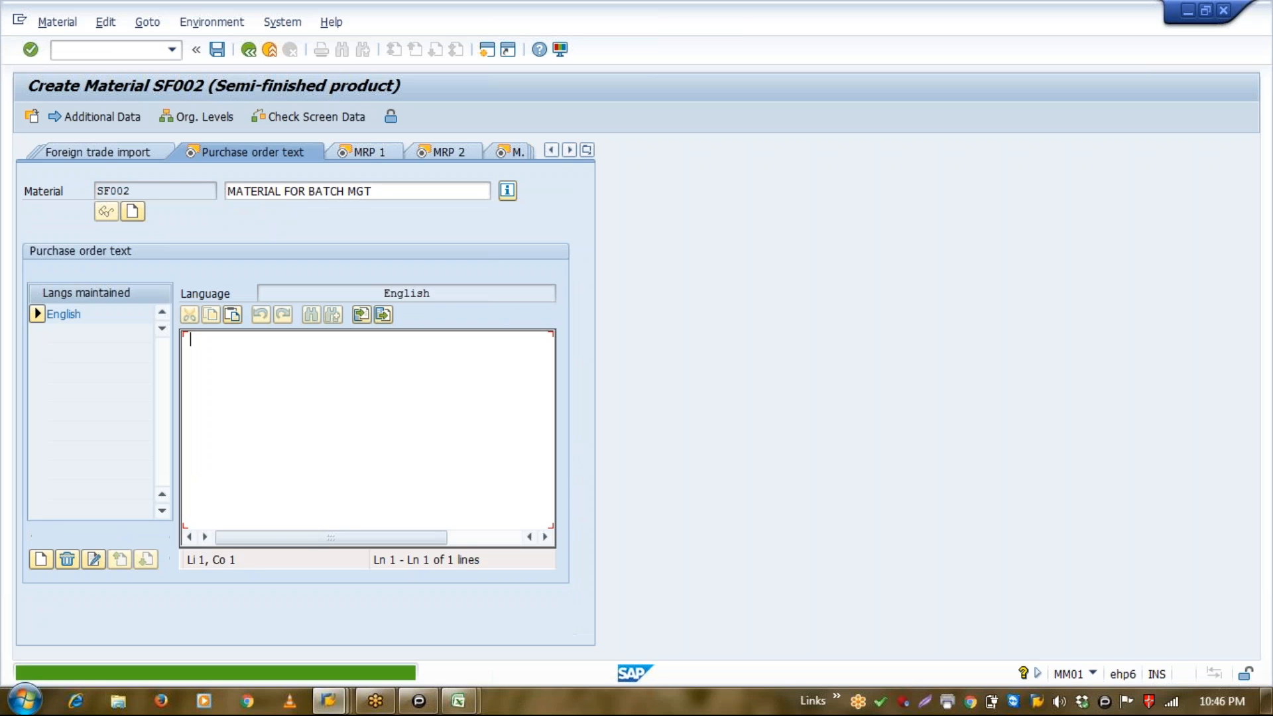
# Set the MRP type to ND in the MRP 1 view of SF002 and continue to MRP 2.
pyautogui.click(346, 149)
pyautogui.press('Return')
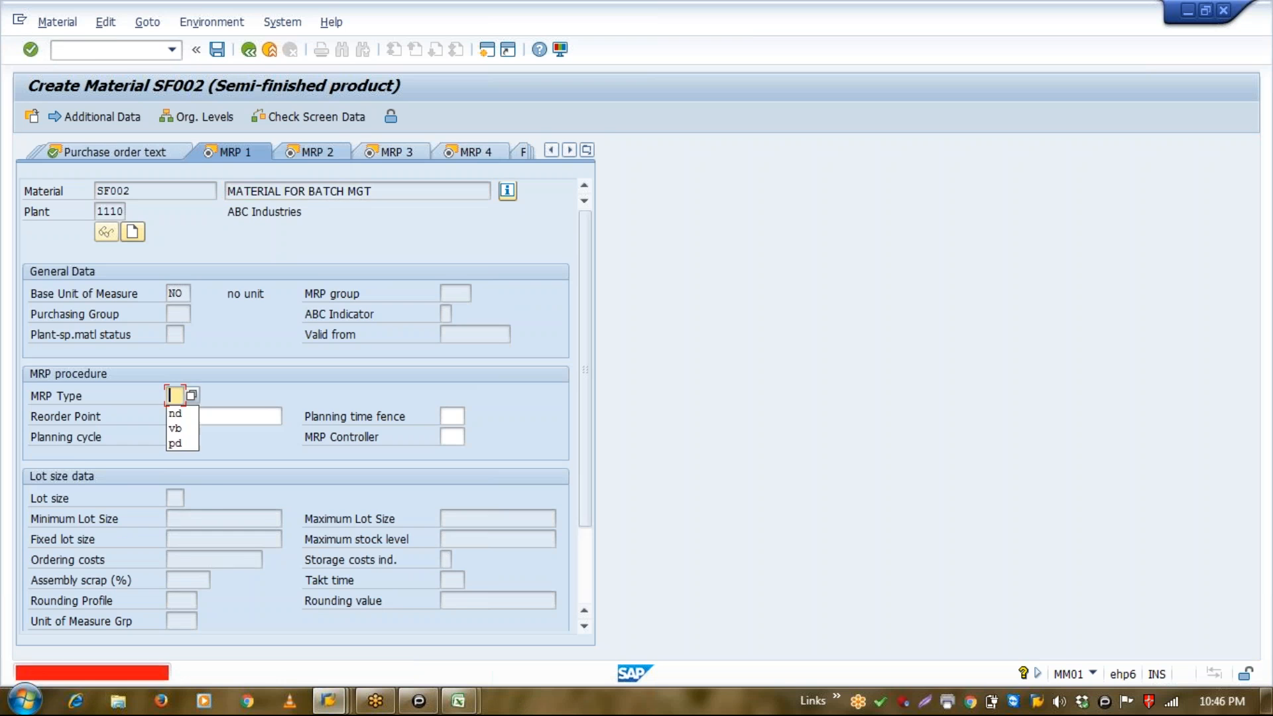
pyautogui.write('nd')
pyautogui.press('Return')
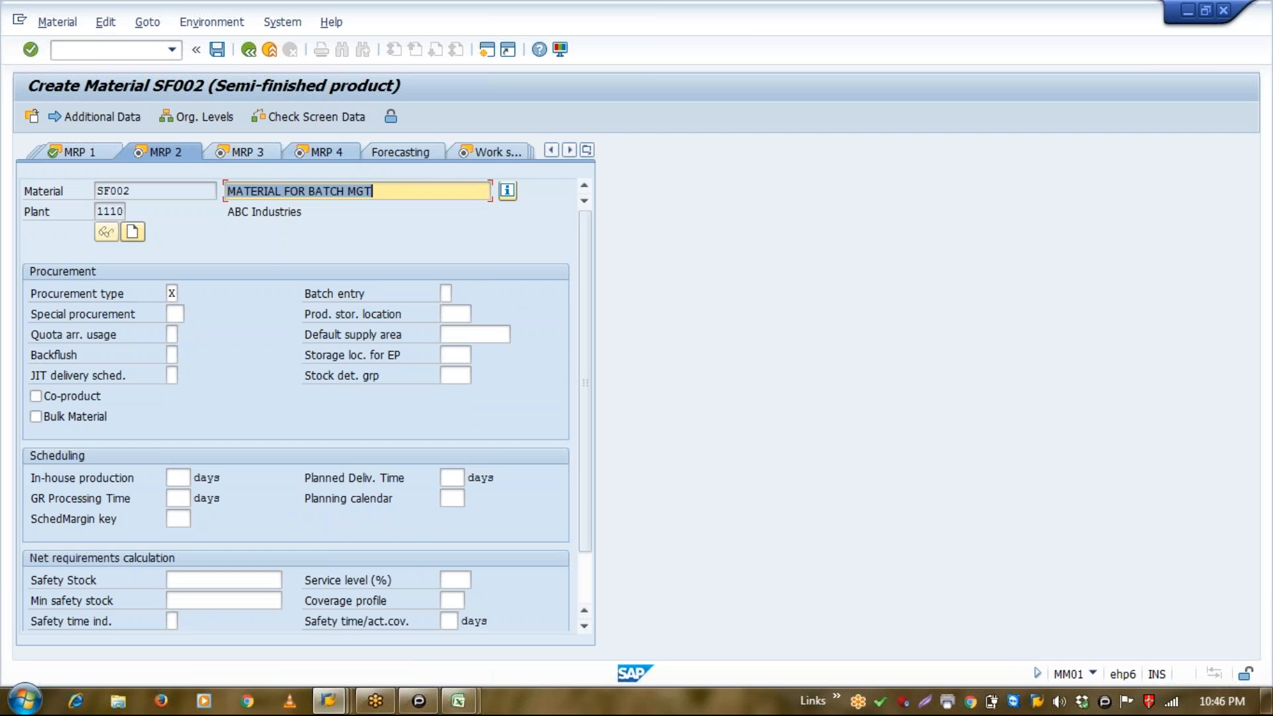
# Set Backflush to 1 in MRP 2 and the availability check to KP in MRP 3, and continue to Work Scheduling.
pyautogui.click(171, 355)
pyautogui.write('1')
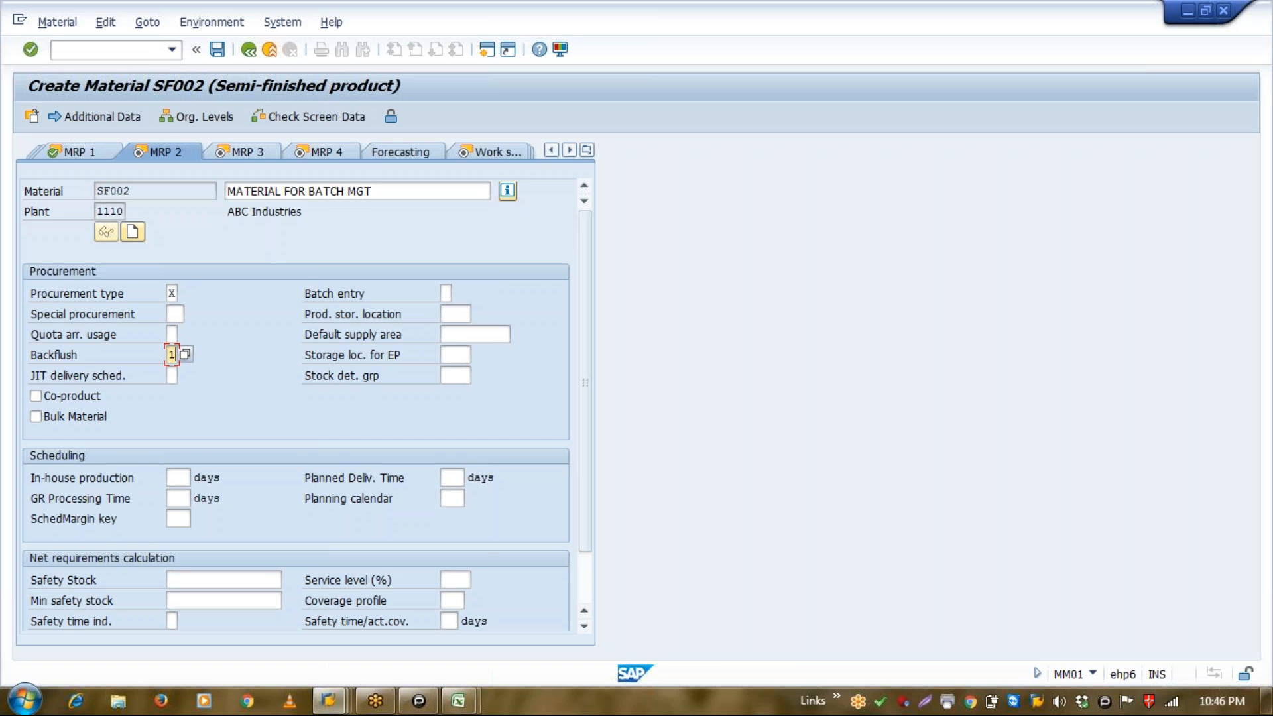
pyautogui.press('Return')
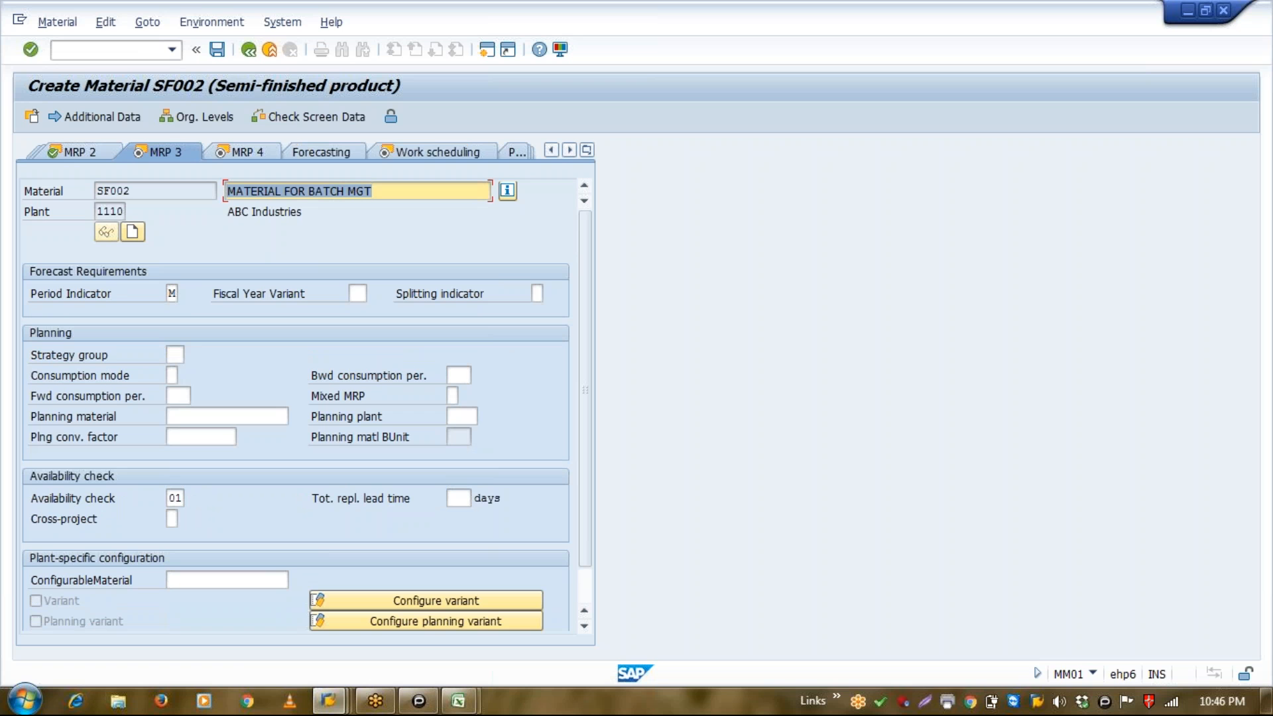
pyautogui.click(173, 496)
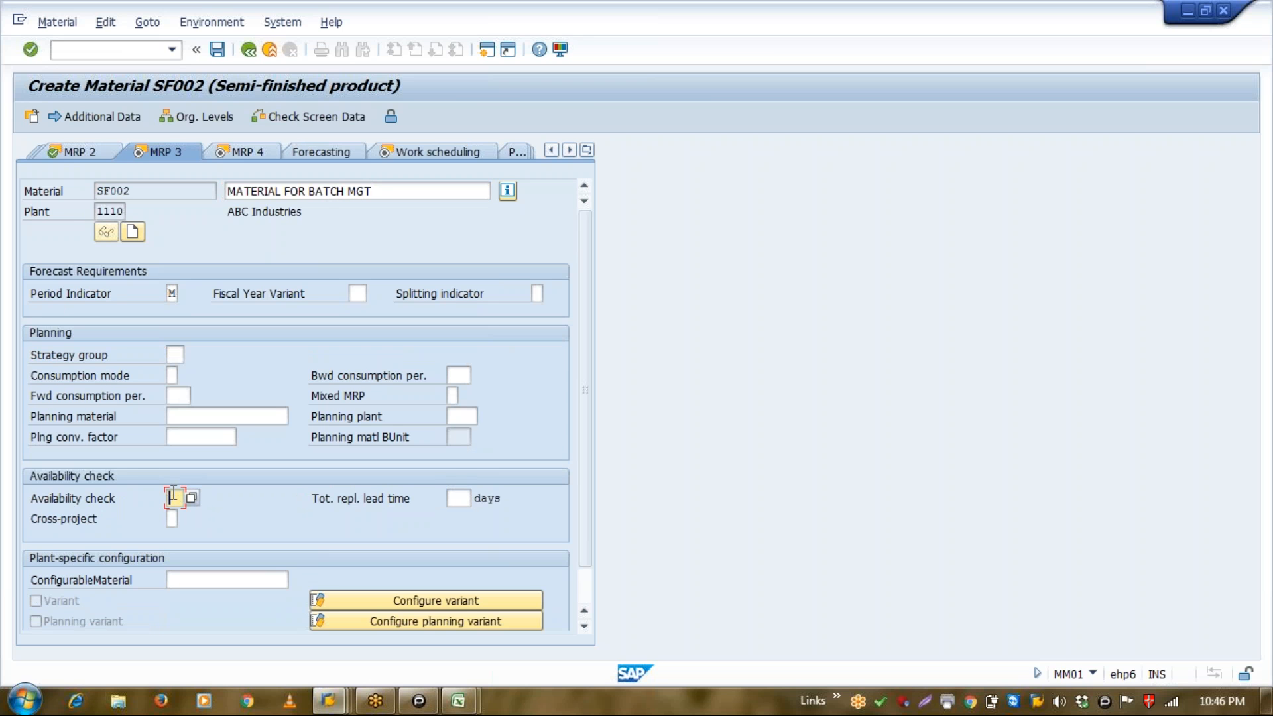
pyautogui.write('KP')
pyautogui.press('Return')
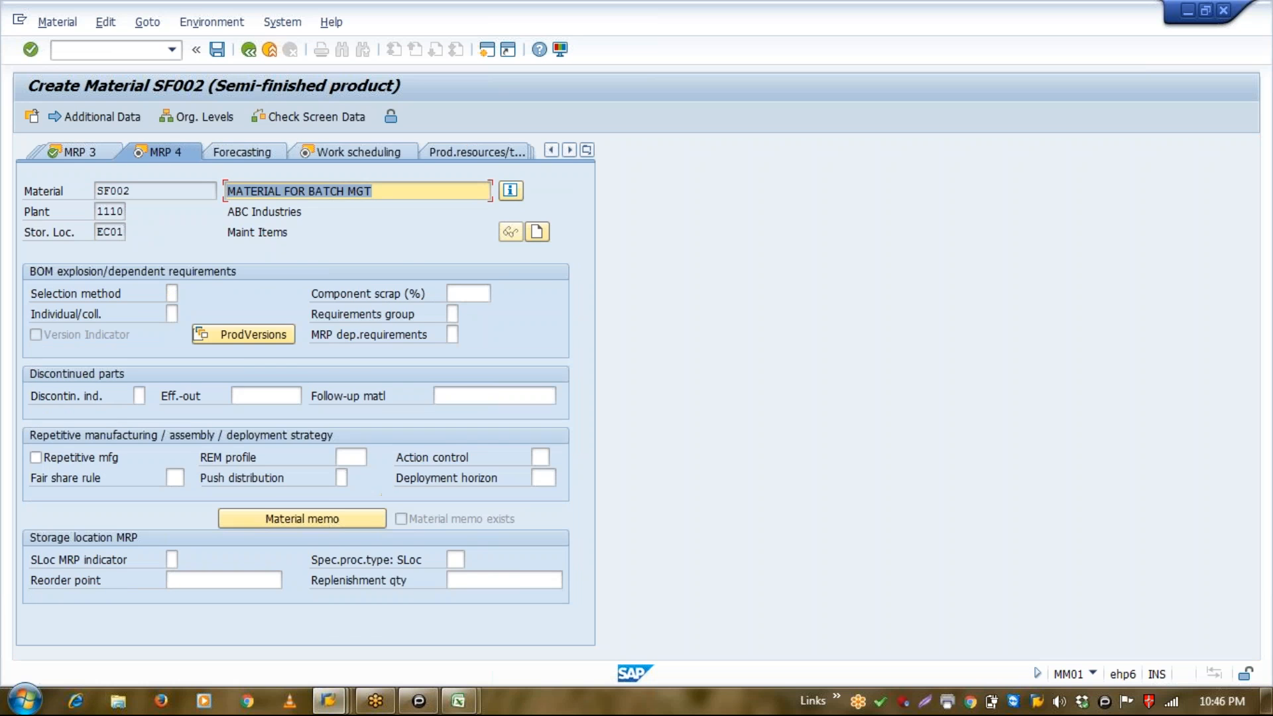
pyautogui.click(353, 147)
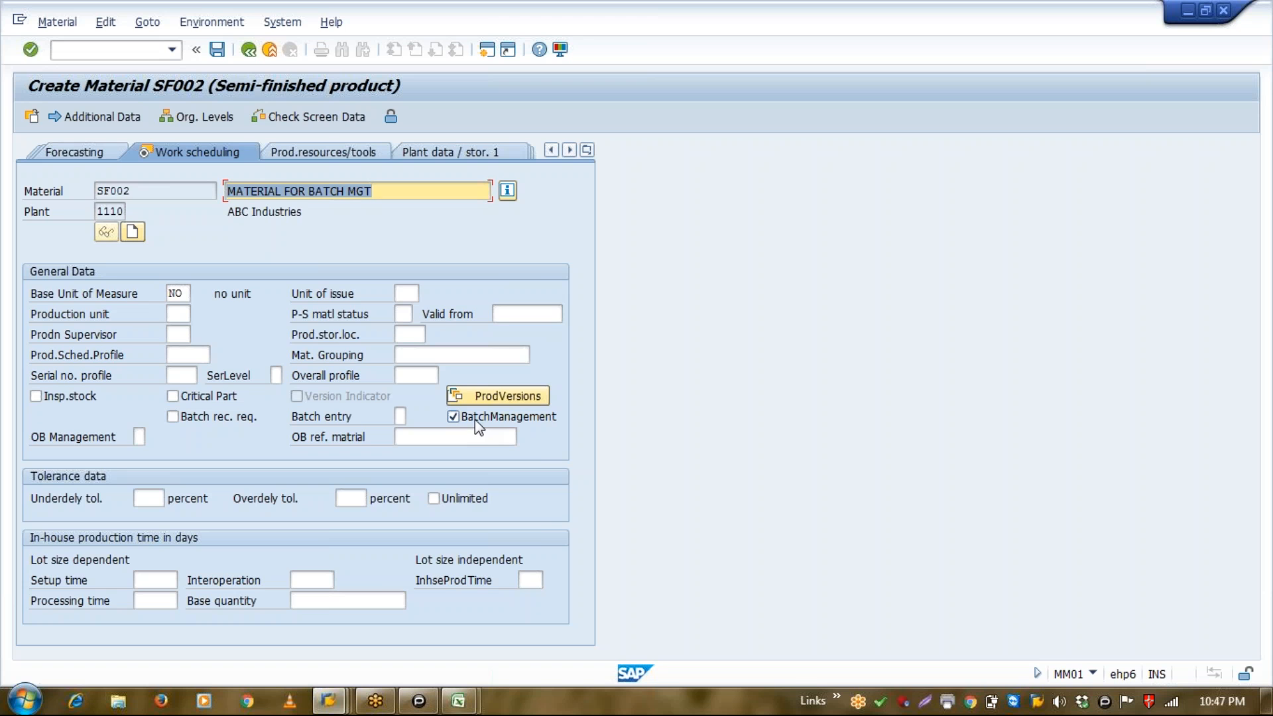
pyautogui.click(478, 398)
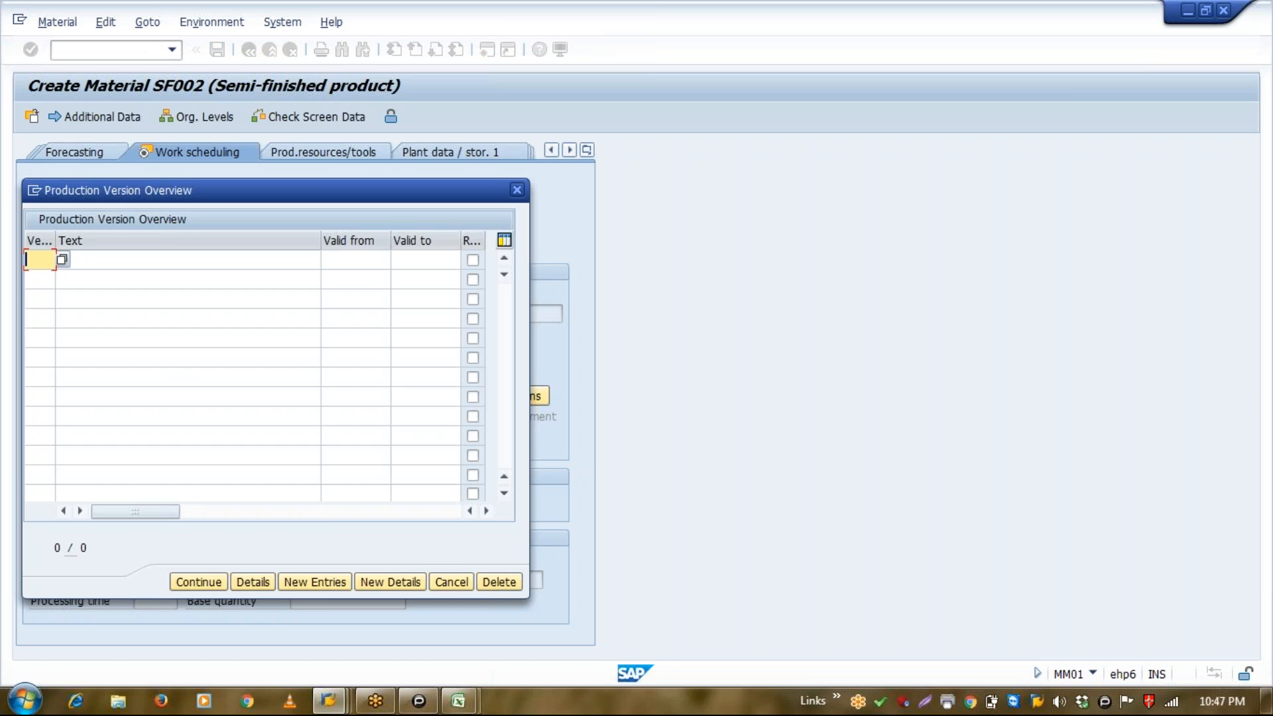
pyautogui.press('BackSpace')
pyautogui.press('Down')
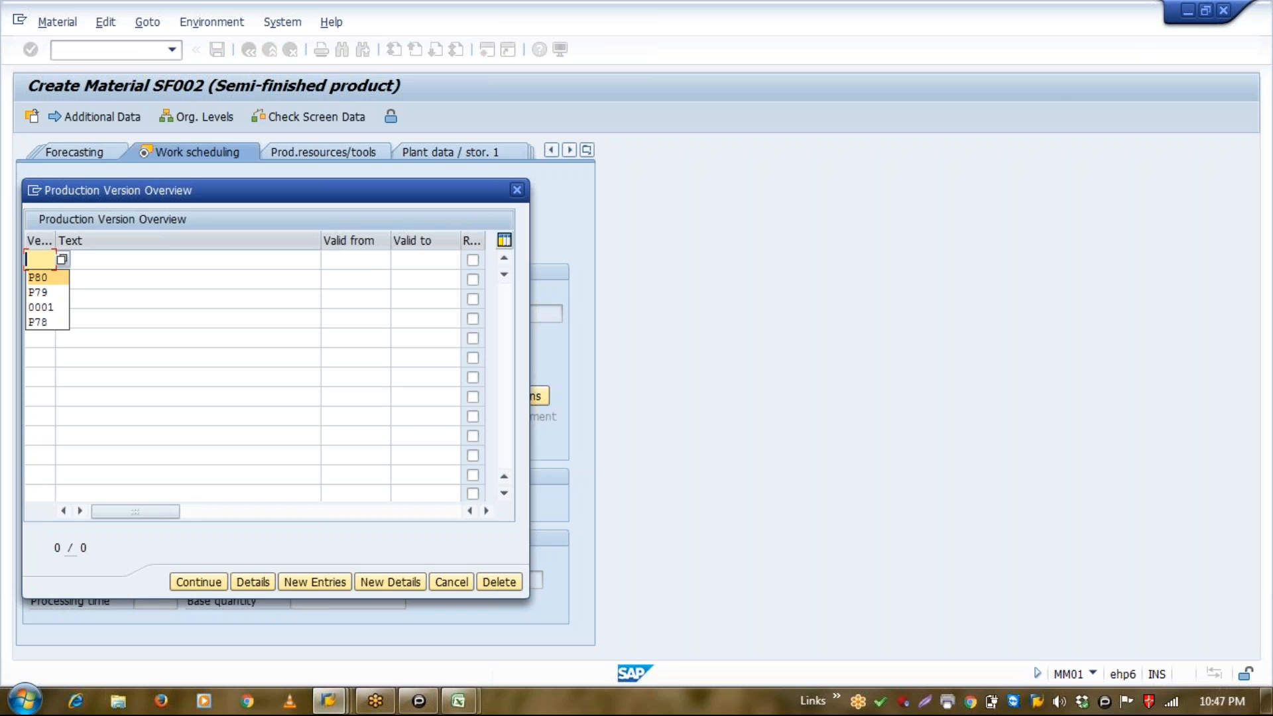
pyautogui.press('Down')
pyautogui.press('Down')
pyautogui.press('Return')
pyautogui.press('Tab')
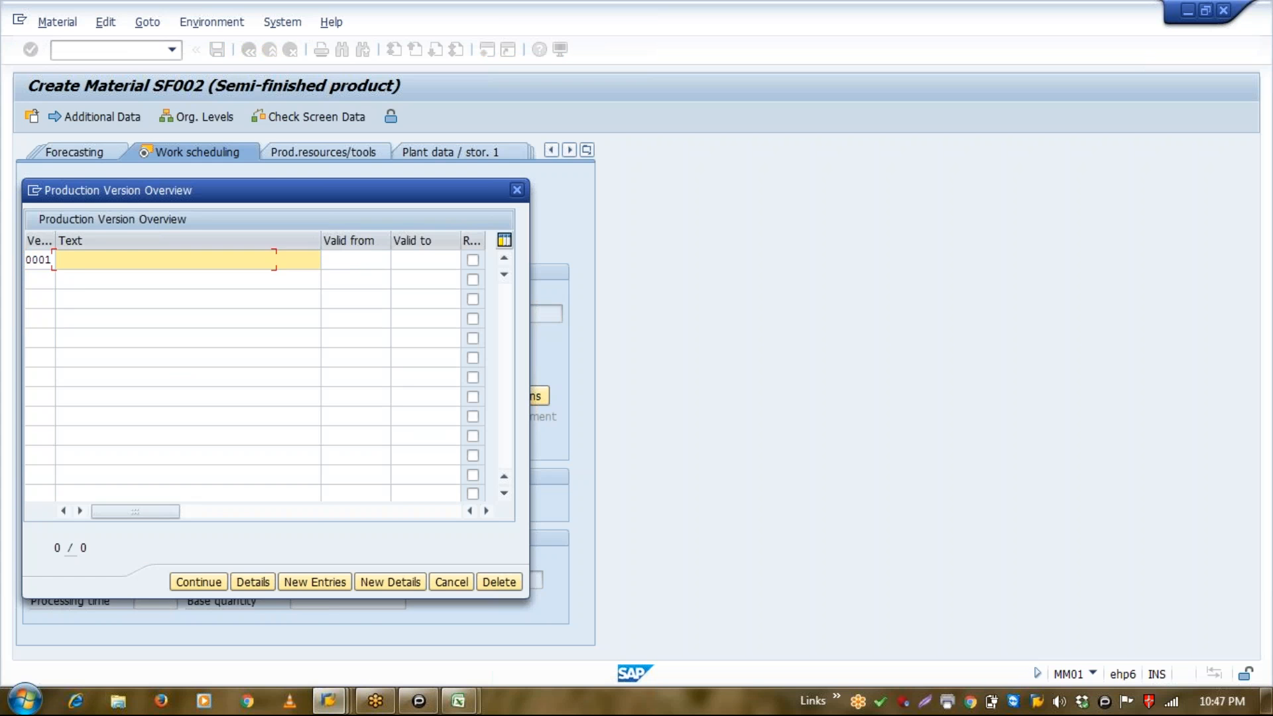
pyautogui.press('BackSpace')
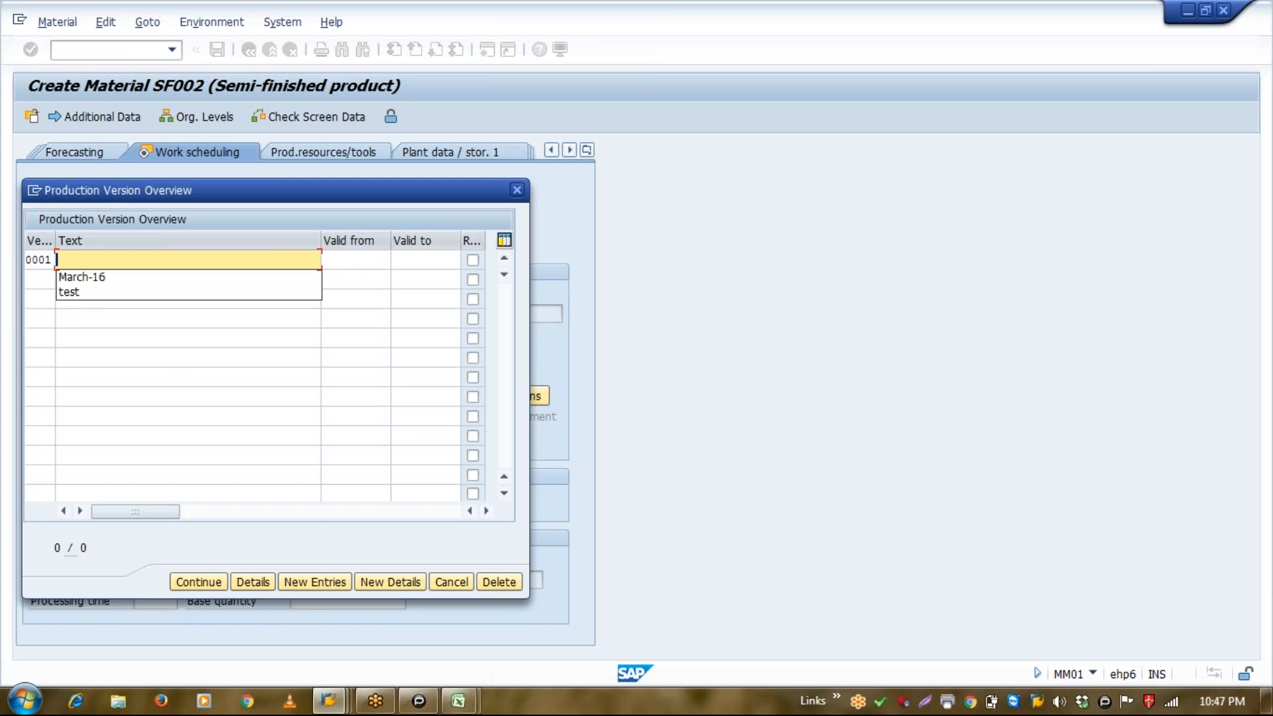
pyautogui.click(27, 259)
pyautogui.press('Delete')
pyautogui.press('Delete')
pyautogui.press('Delete')
pyautogui.press('Delete')
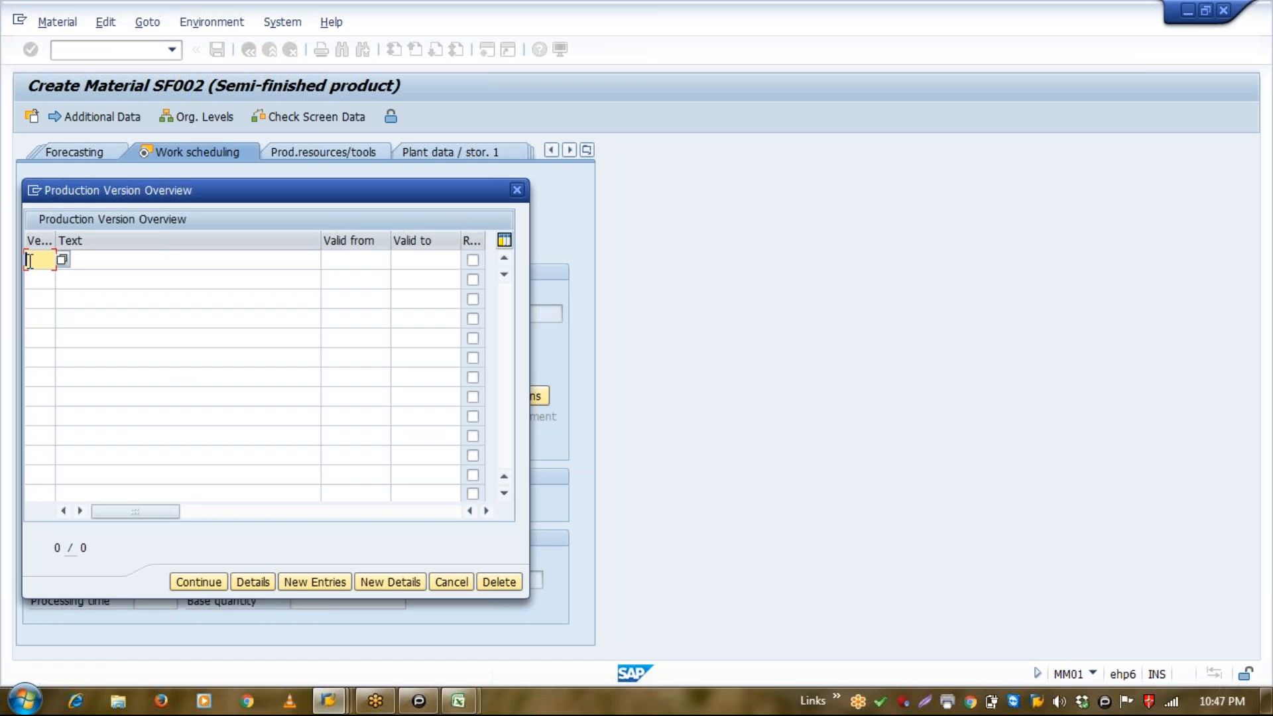
pyautogui.click(214, 585)
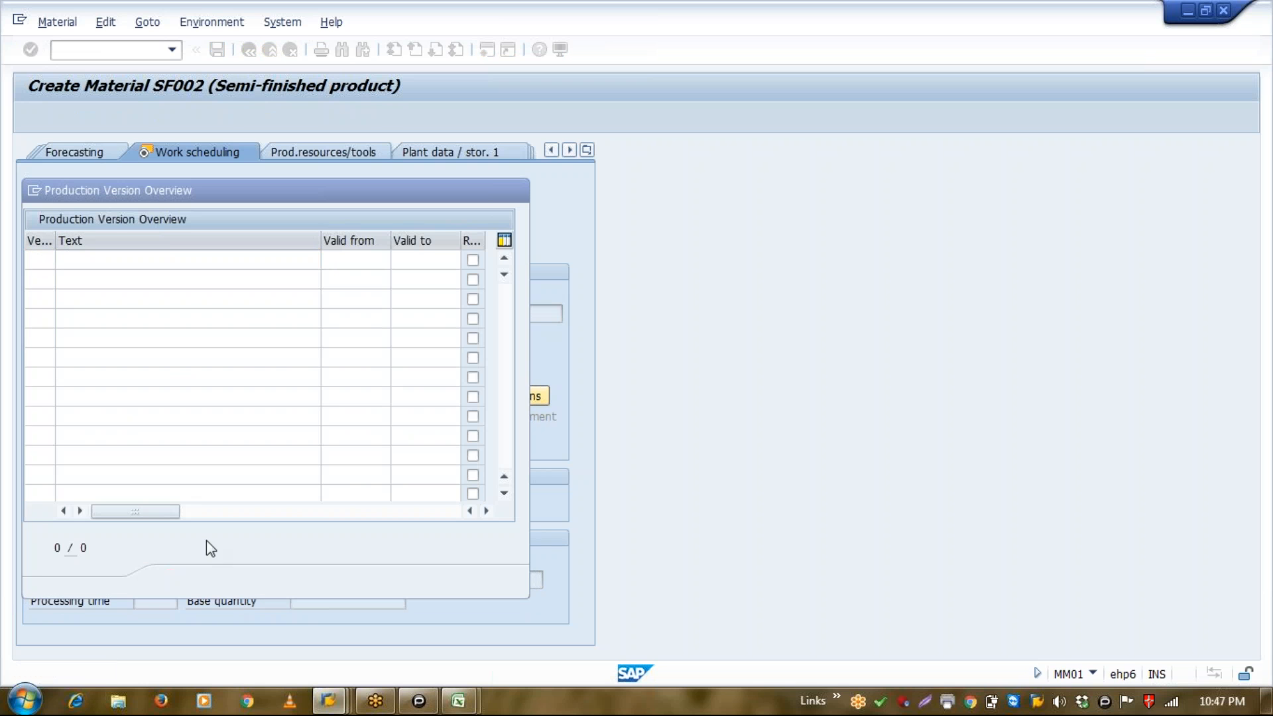
pyautogui.press('Return')
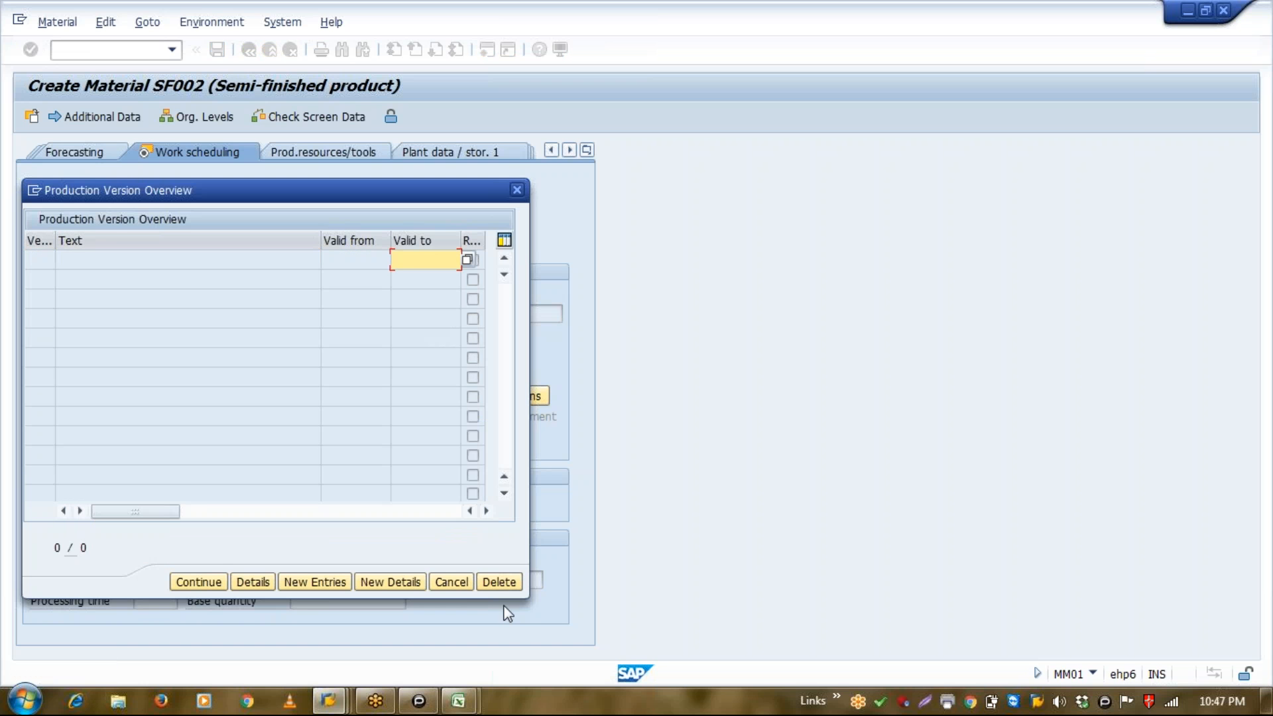
pyautogui.click(449, 580)
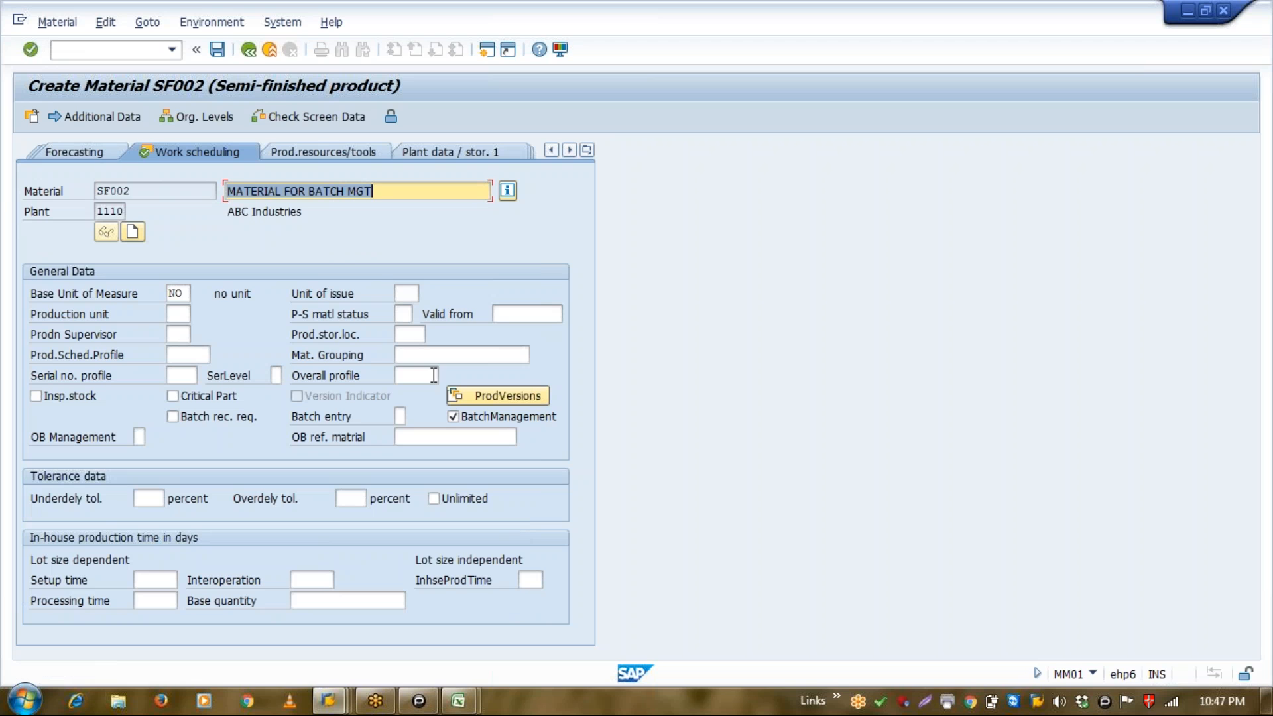
# Choose production scheduling profile 000001 for plant 1110 from the possible entries and continue to Accounting 1.
pyautogui.click(191, 355)
pyautogui.click(218, 355)
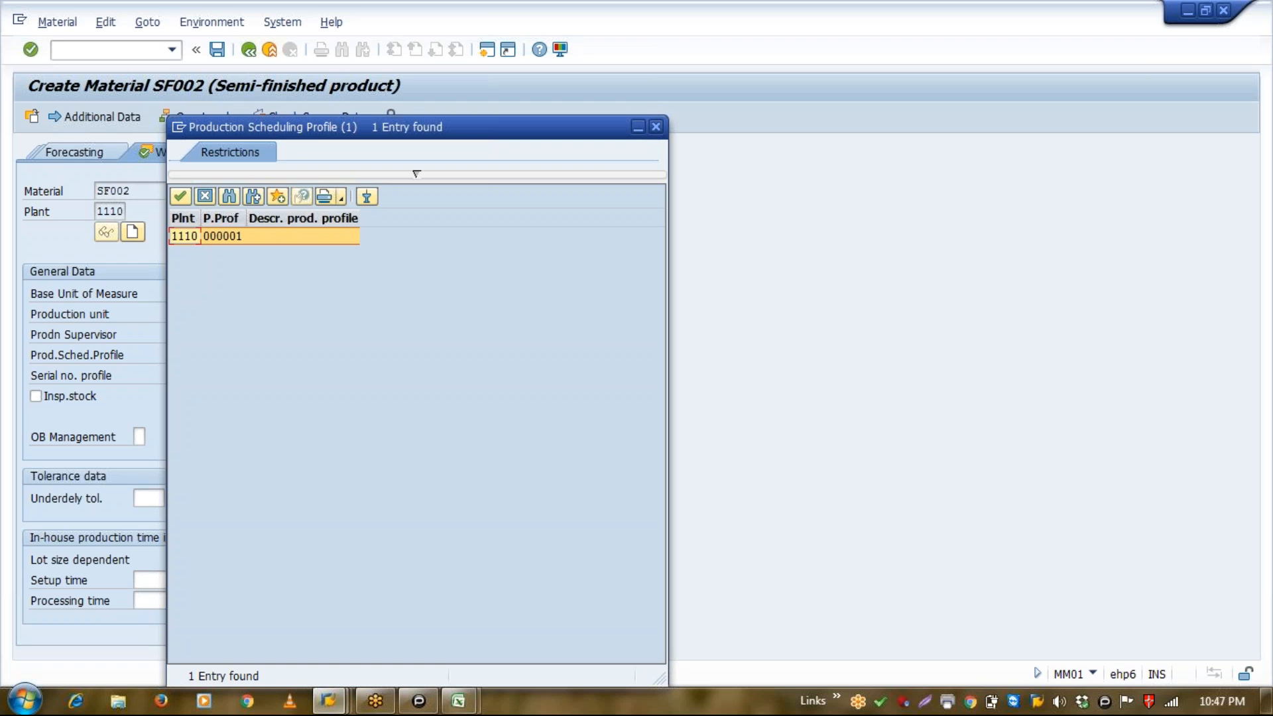
pyautogui.doubleClick(229, 239)
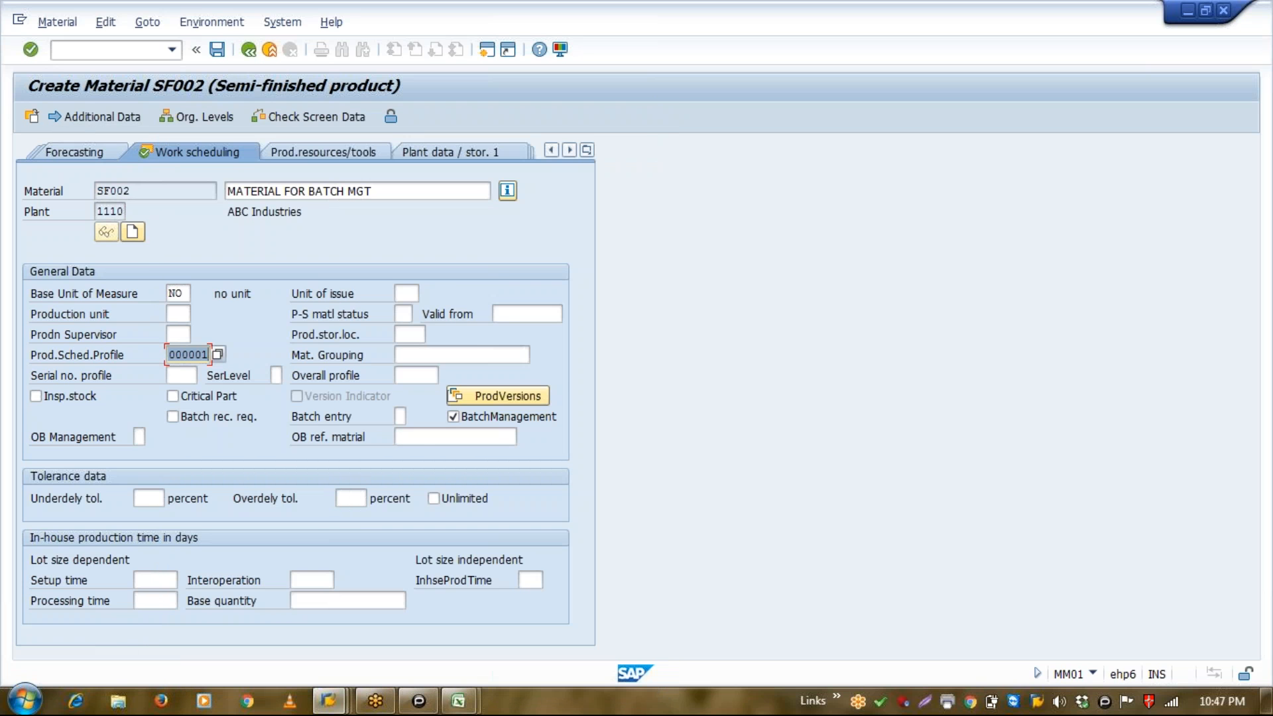
pyautogui.press('Return')
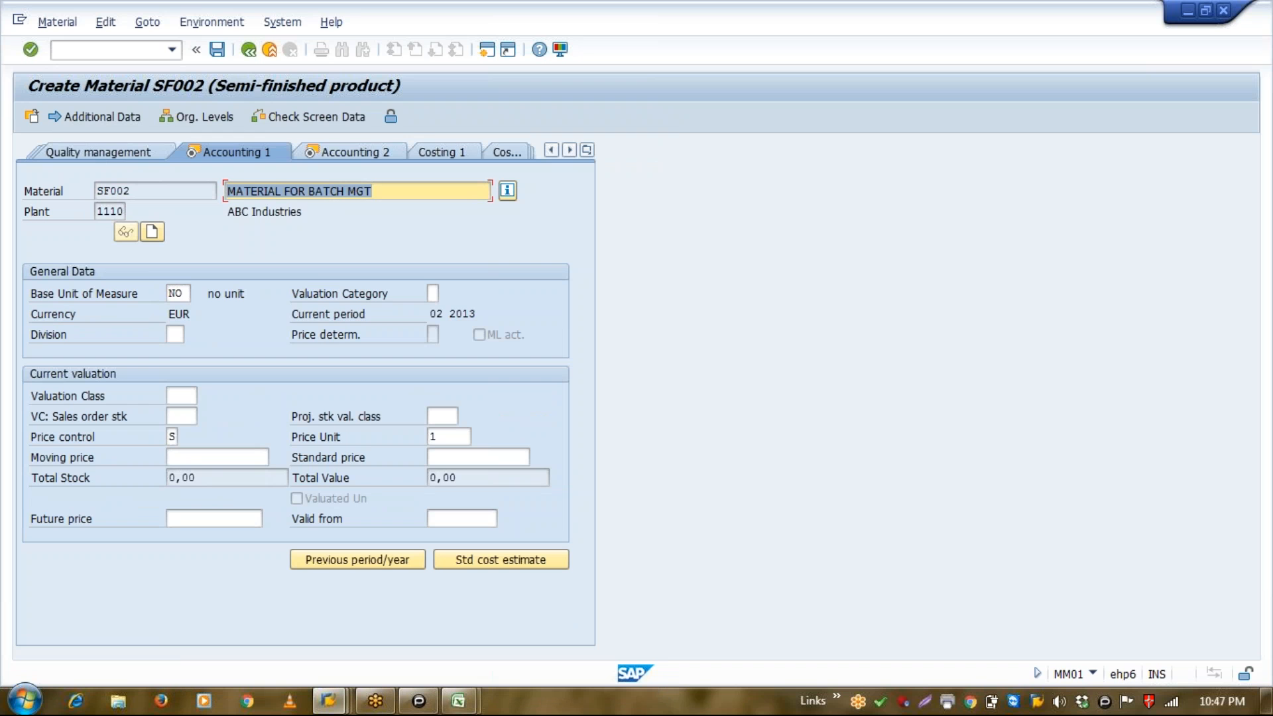
# Enter valuation class 7900 and standard price 100 in Accounting 1, and save material SF002.
pyautogui.click(180, 396)
pyautogui.press('F4')
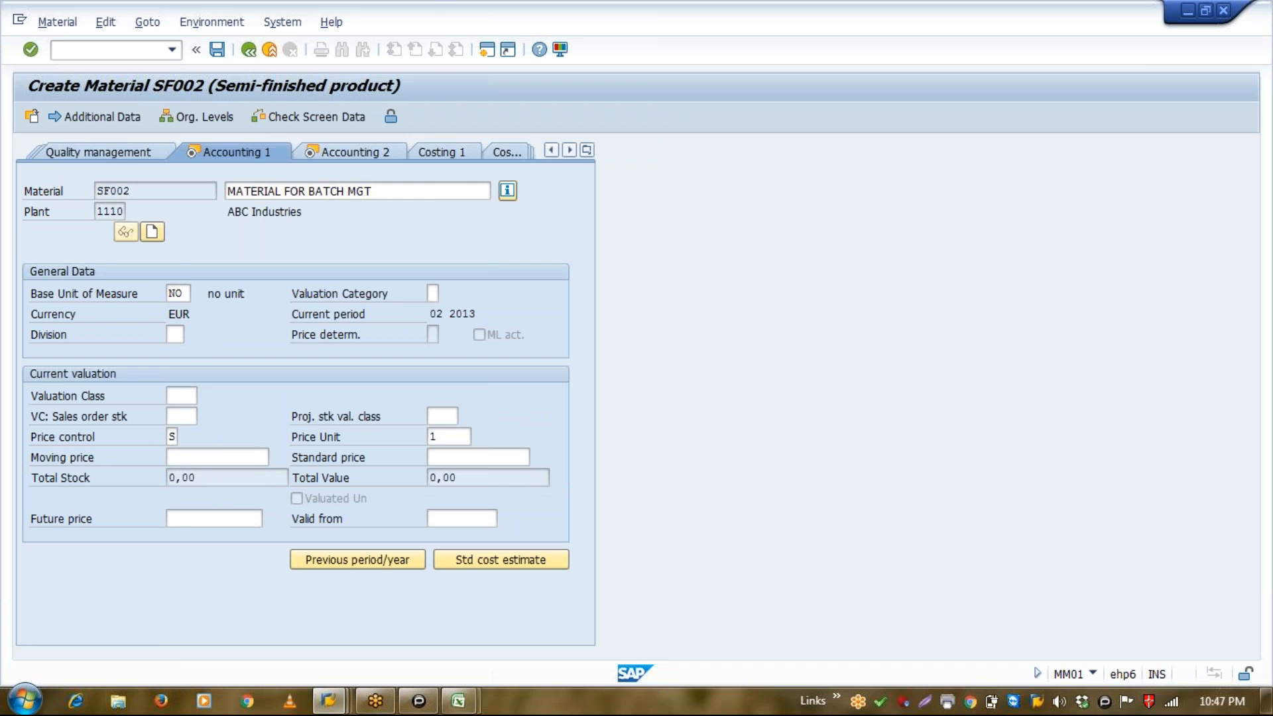
pyautogui.press('Return')
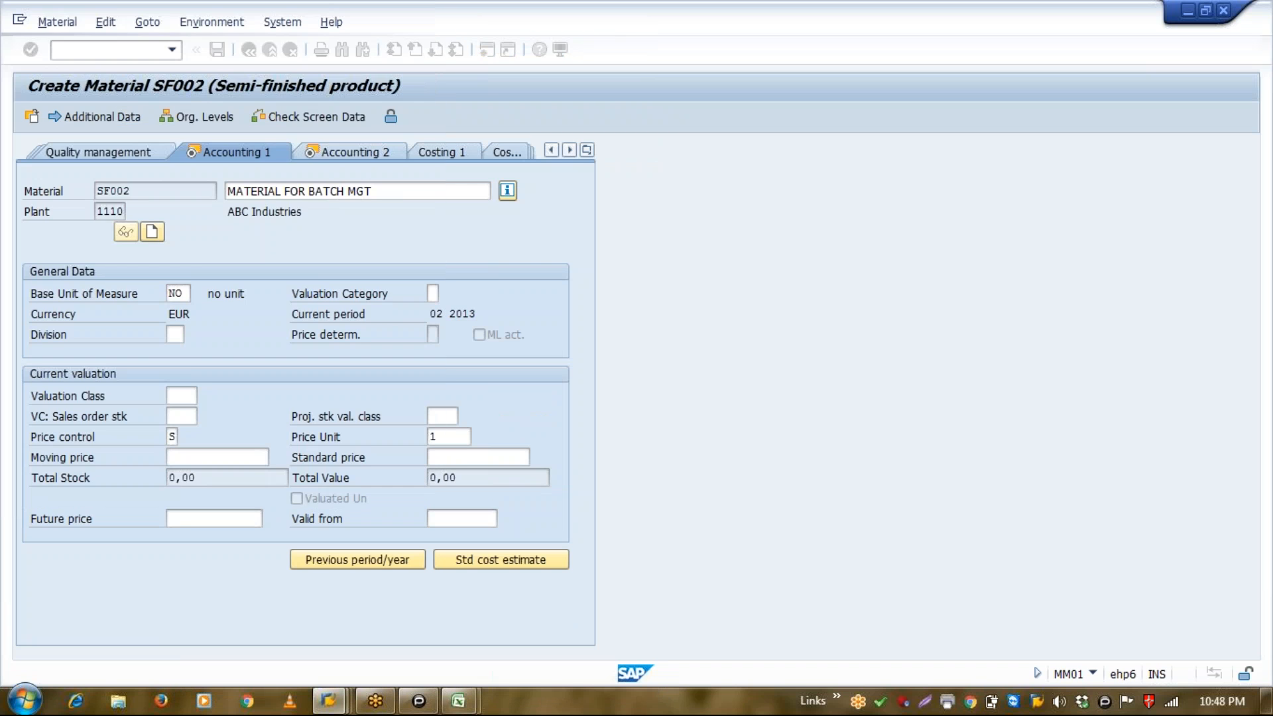
pyautogui.press('Tab')
pyautogui.press('Tab')
pyautogui.press('Tab')
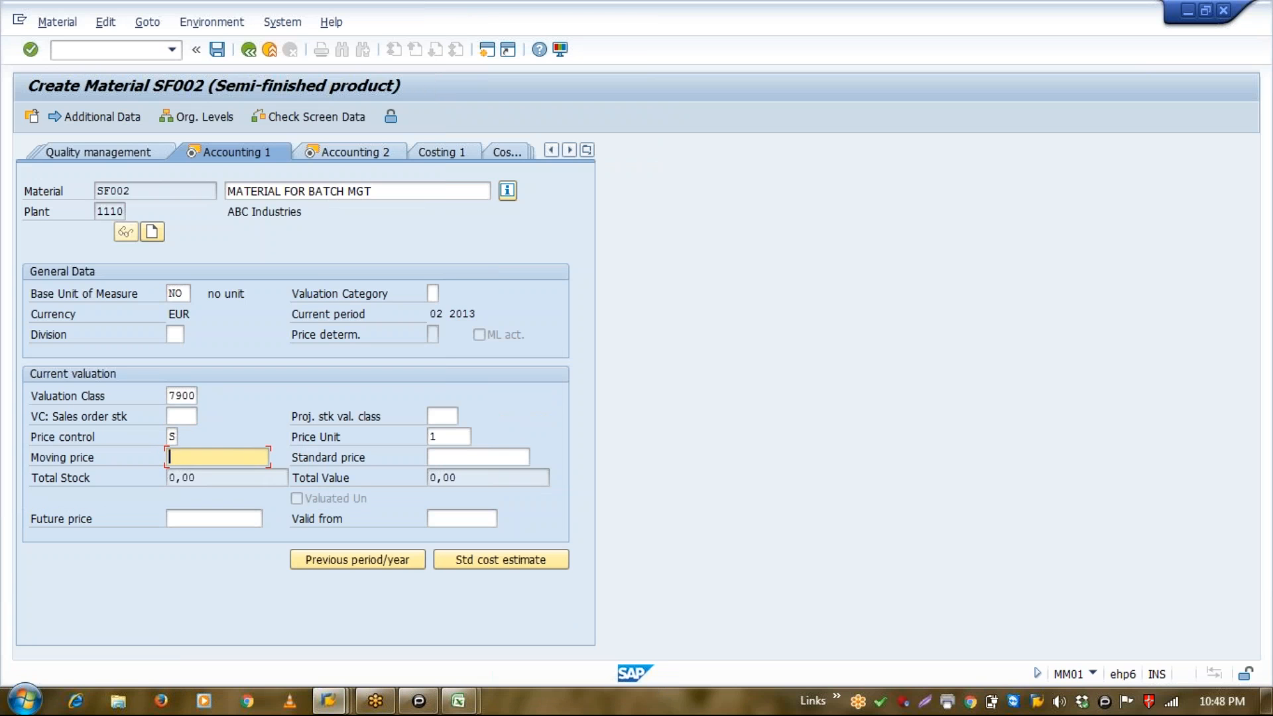
pyautogui.press('Tab')
pyautogui.write('100')
pyautogui.press('Return')
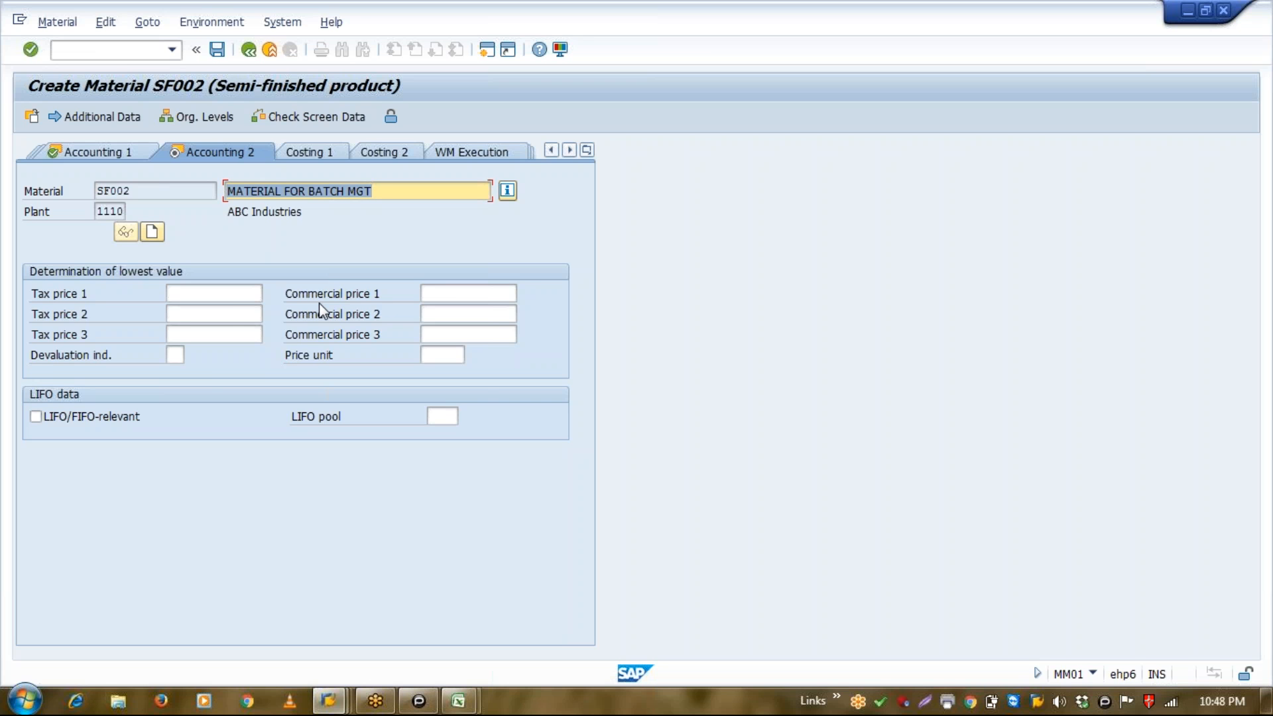
pyautogui.press('Return')
pyautogui.press('Return')
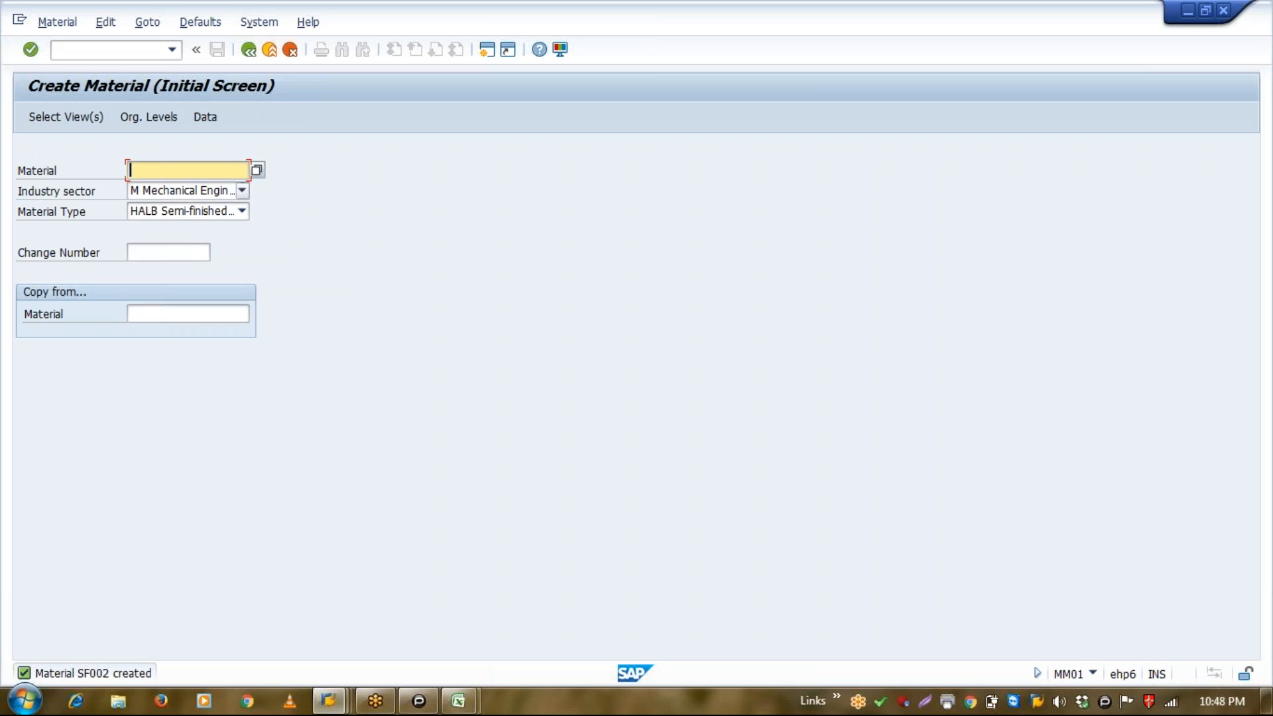
# Start transaction CO01 and open a production order header for material SF002 in plant 1110.
pyautogui.click(85, 57)
pyautogui.write('/M')
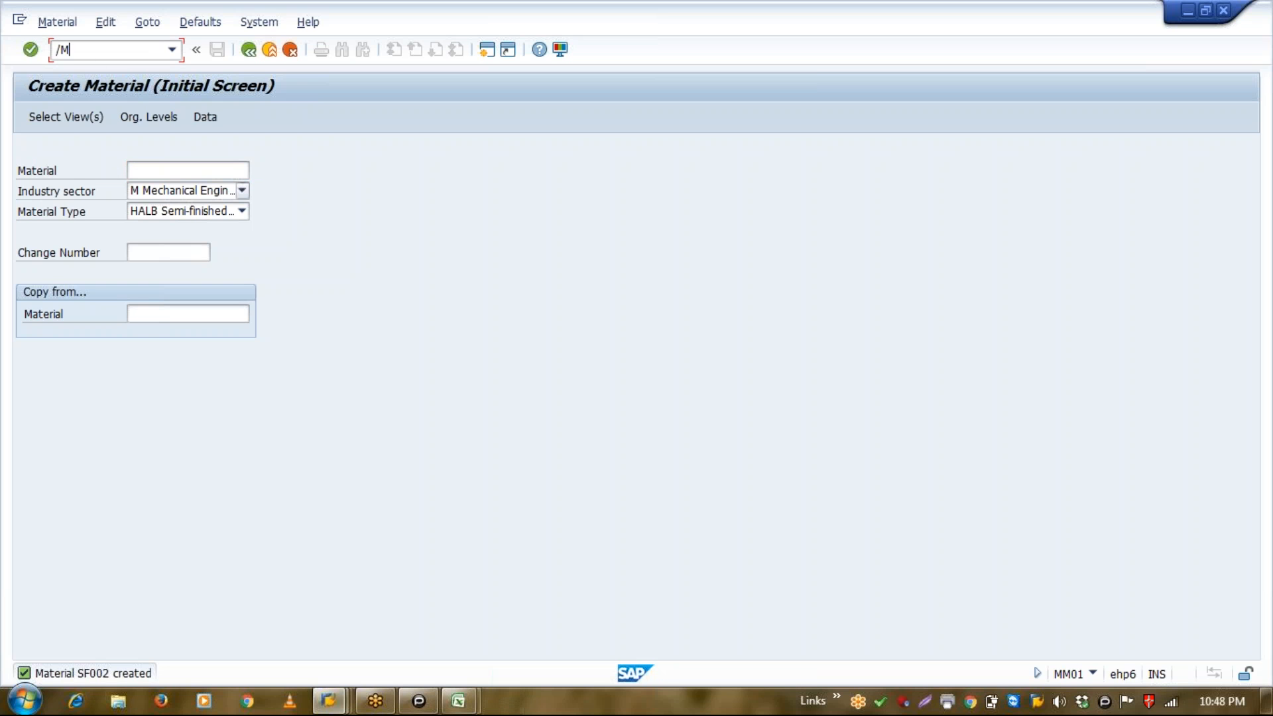
pyautogui.press('BackSpace')
pyautogui.write('NCO01')
pyautogui.press('Return')
pyautogui.write('sf002')
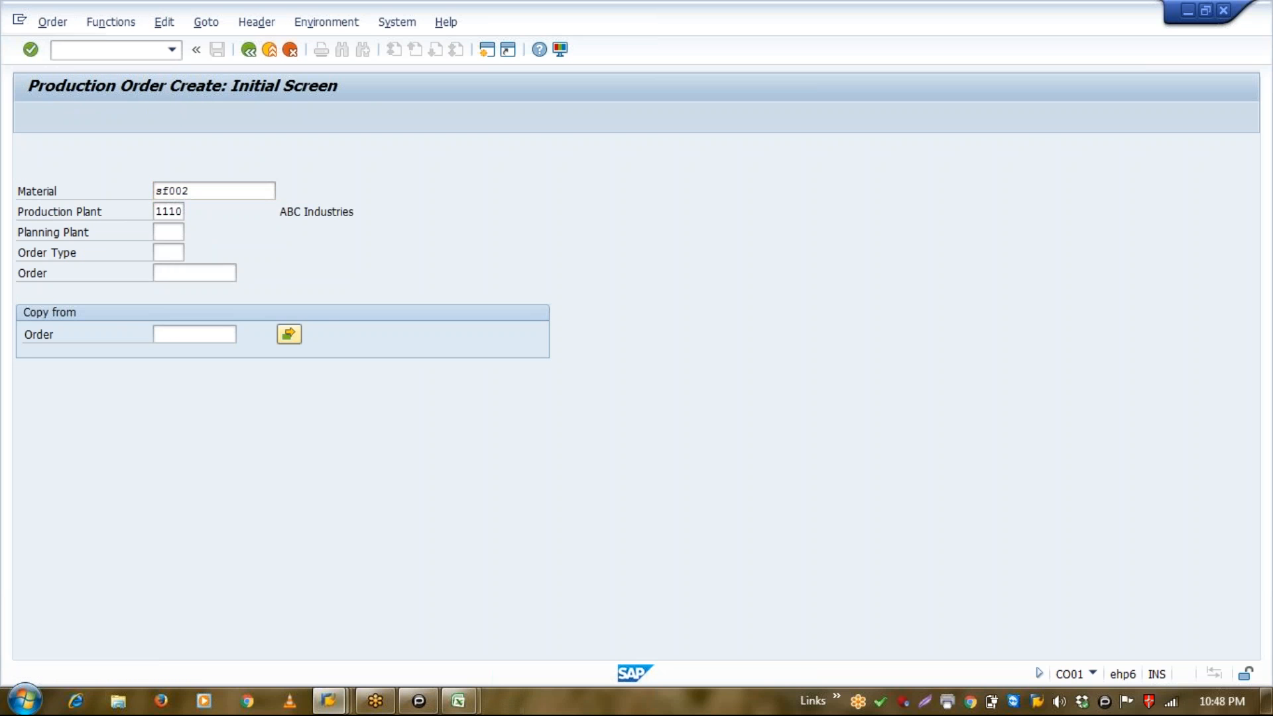
pyautogui.press('Return')
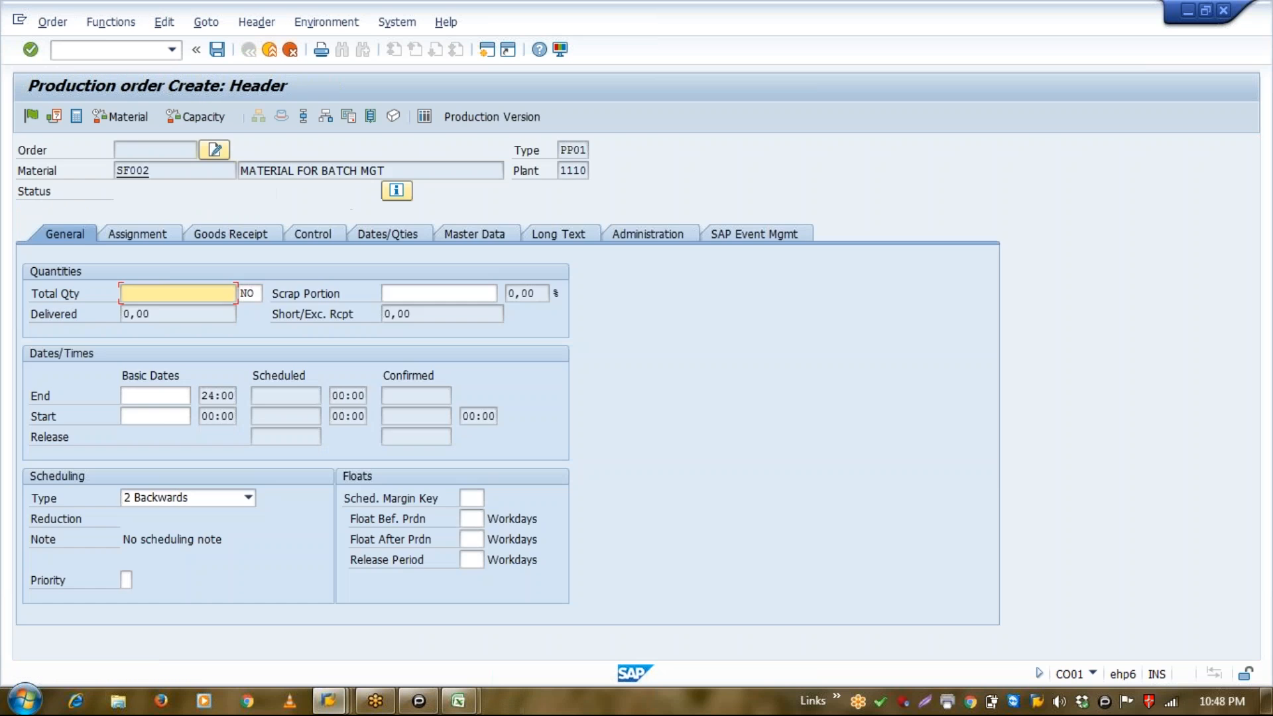
# Leave the order header and reopen the production order for SF002 in plant 1110, re-entering order type PP01.
pyautogui.click(271, 49)
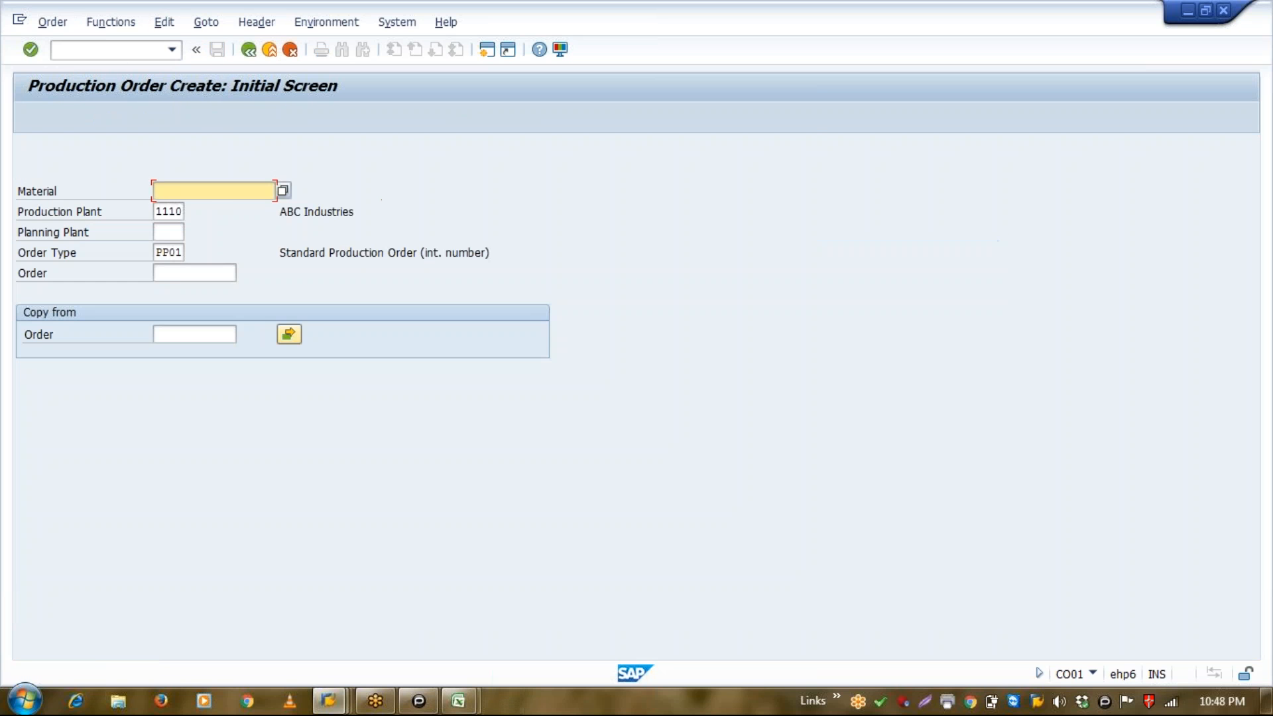
pyautogui.write('sf002')
pyautogui.press('Tab')
pyautogui.press('Tab')
pyautogui.press('Tab')
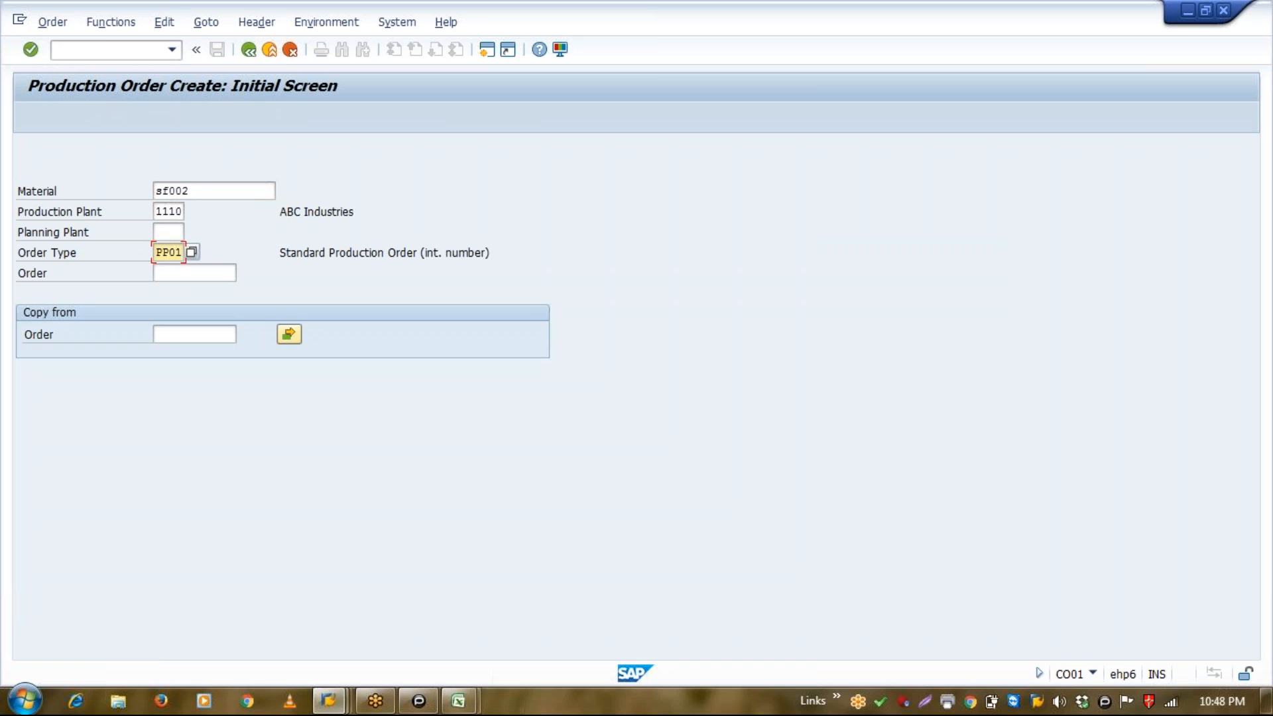
pyautogui.press('Delete')
pyautogui.press('Delete')
pyautogui.press('Delete')
pyautogui.press('Delete')
pyautogui.press('Return')
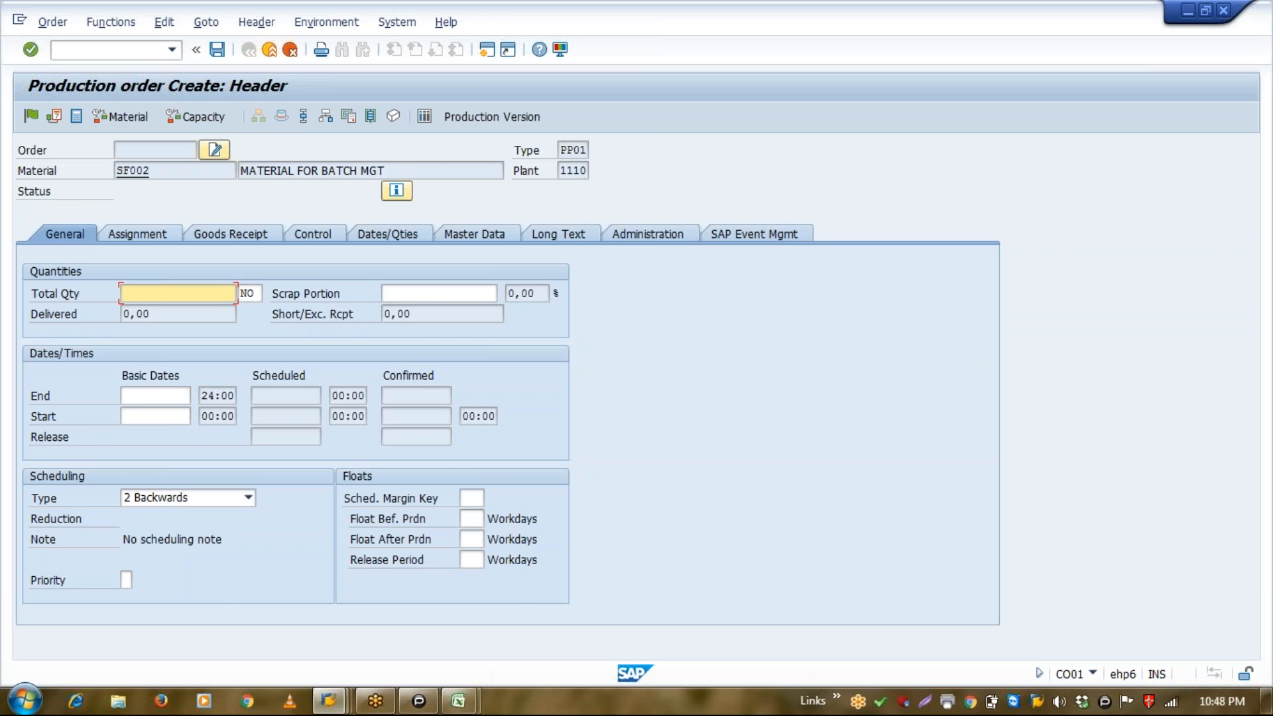
# Open a new SAP session and start production order creation with transaction CO01.
pyautogui.click(122, 54)
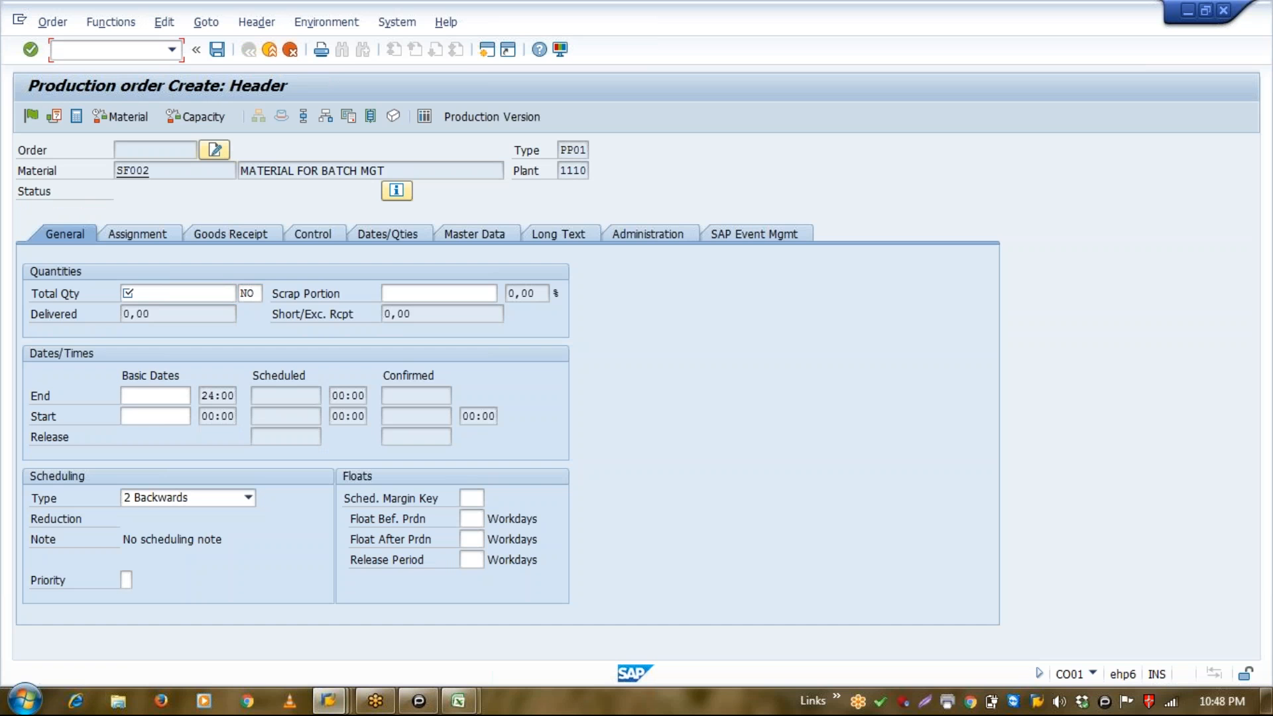
pyautogui.click(485, 58)
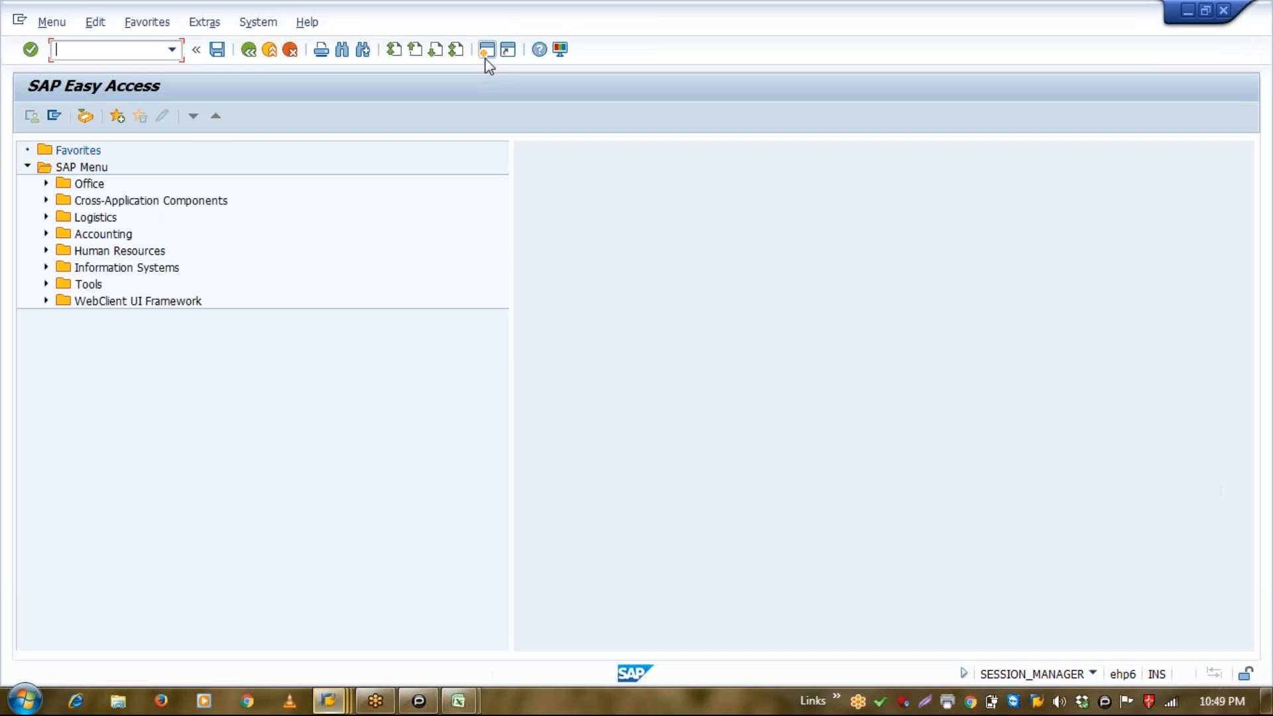
pyautogui.write('CO01')
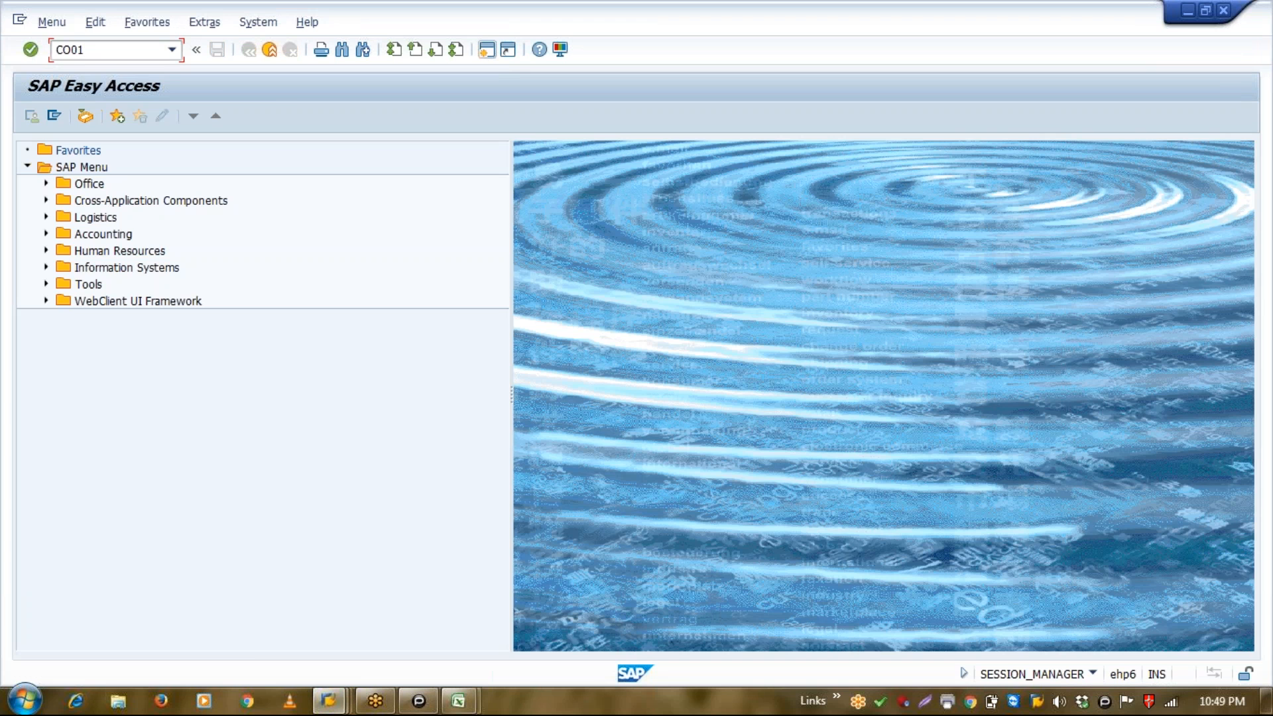
pyautogui.press('Return')
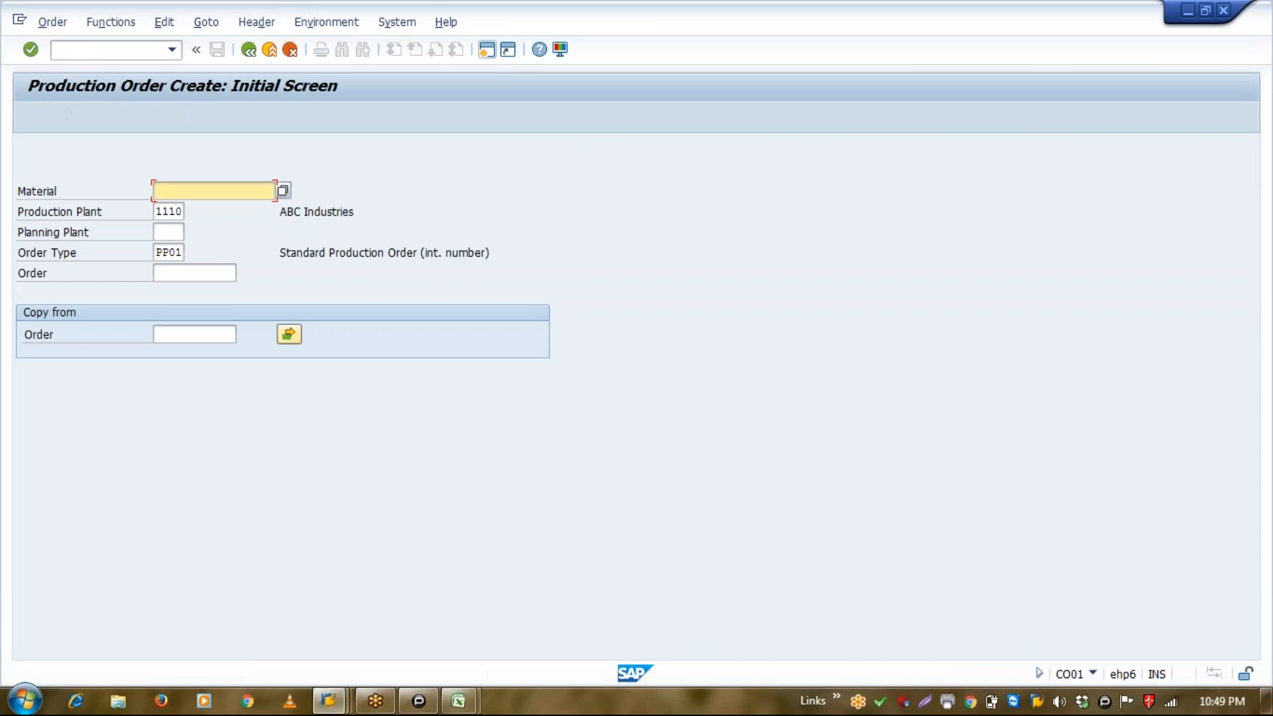
# Try to open a production order header for material SF001 in plant 1110, re-entering order type PP01.
pyautogui.press('Down')
pyautogui.press('Down')
pyautogui.press('Down')
pyautogui.press('Return')
pyautogui.press('Tab')
pyautogui.press('Tab')
pyautogui.press('Tab')
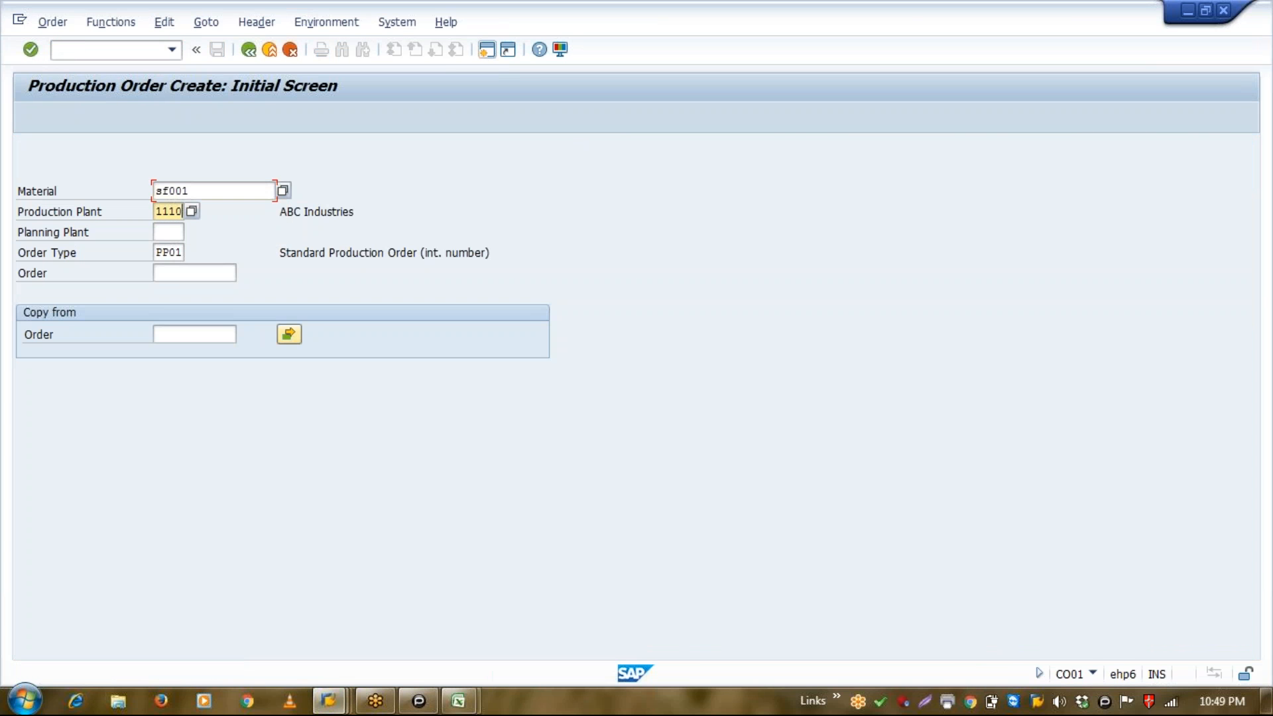
pyautogui.press('Down')
pyautogui.press('Delete')
pyautogui.press('Delete')
pyautogui.press('Delete')
pyautogui.press('Delete')
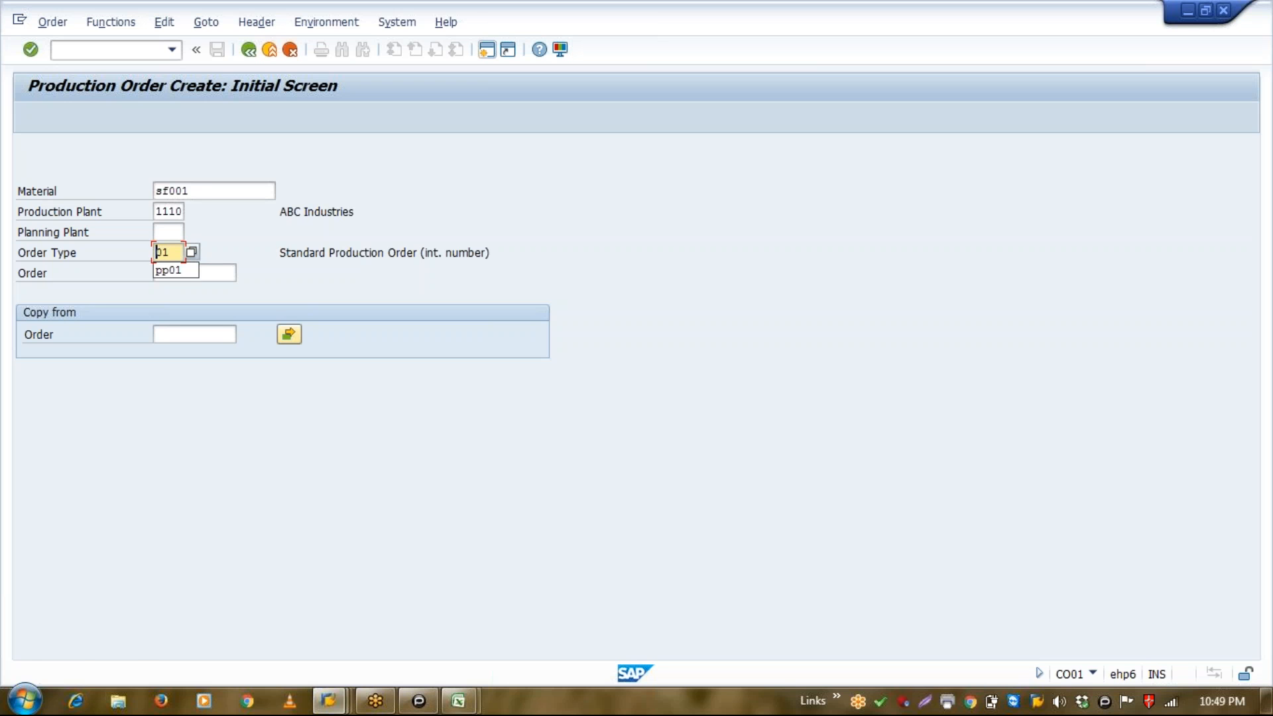
pyautogui.press('Return')
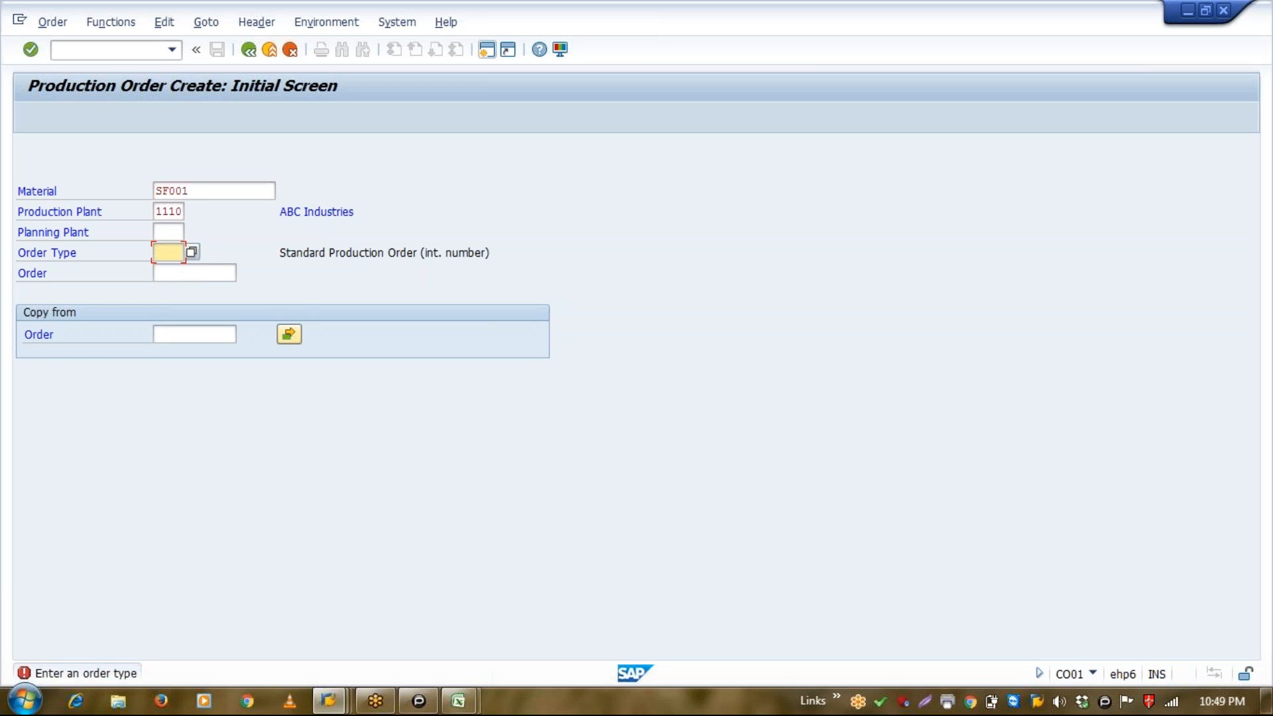
pyautogui.press('Return')
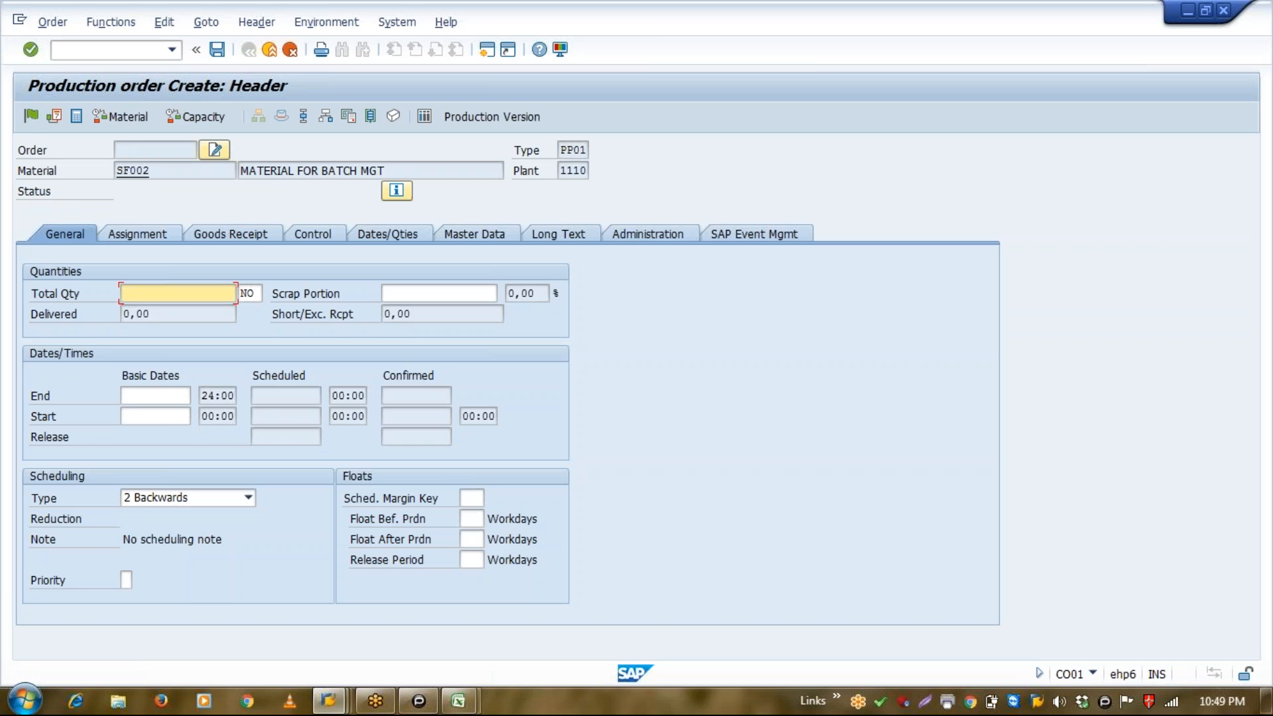
# Set the SF002 order's total quantity to 10 and end date to 13.05.2016, generating an operation without exploding a BOM.
pyautogui.write('1')
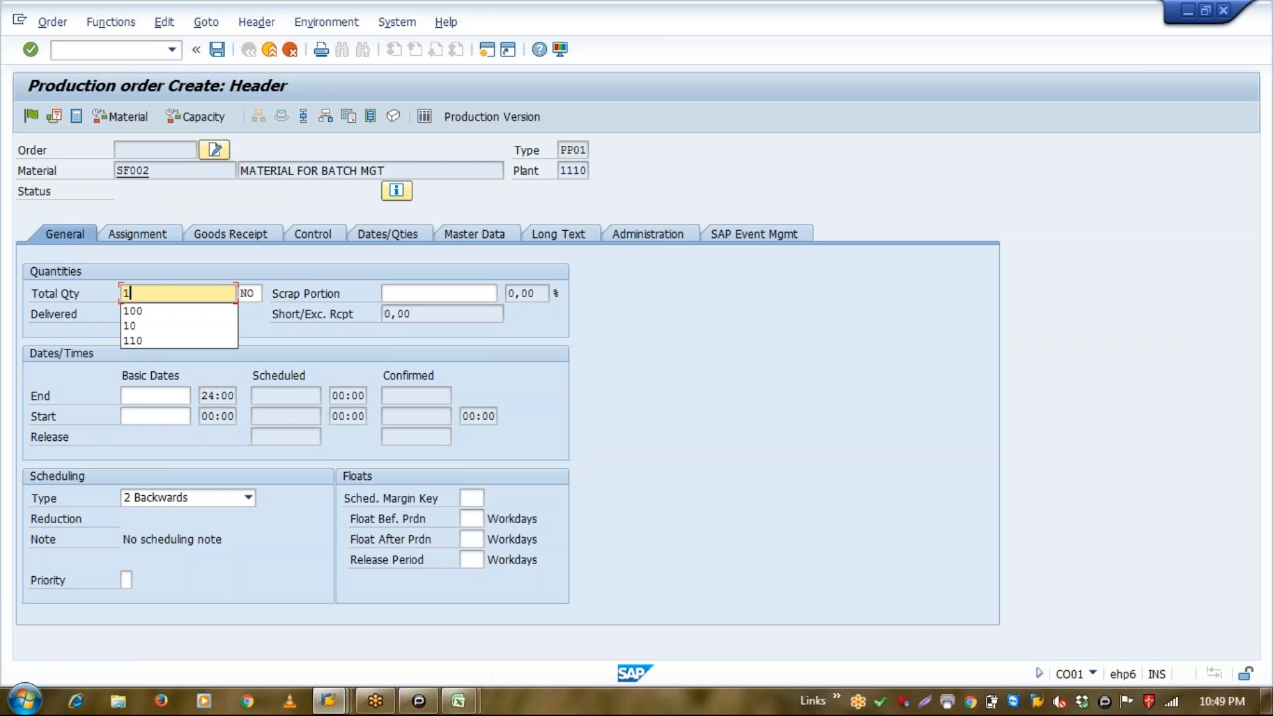
pyautogui.write('0')
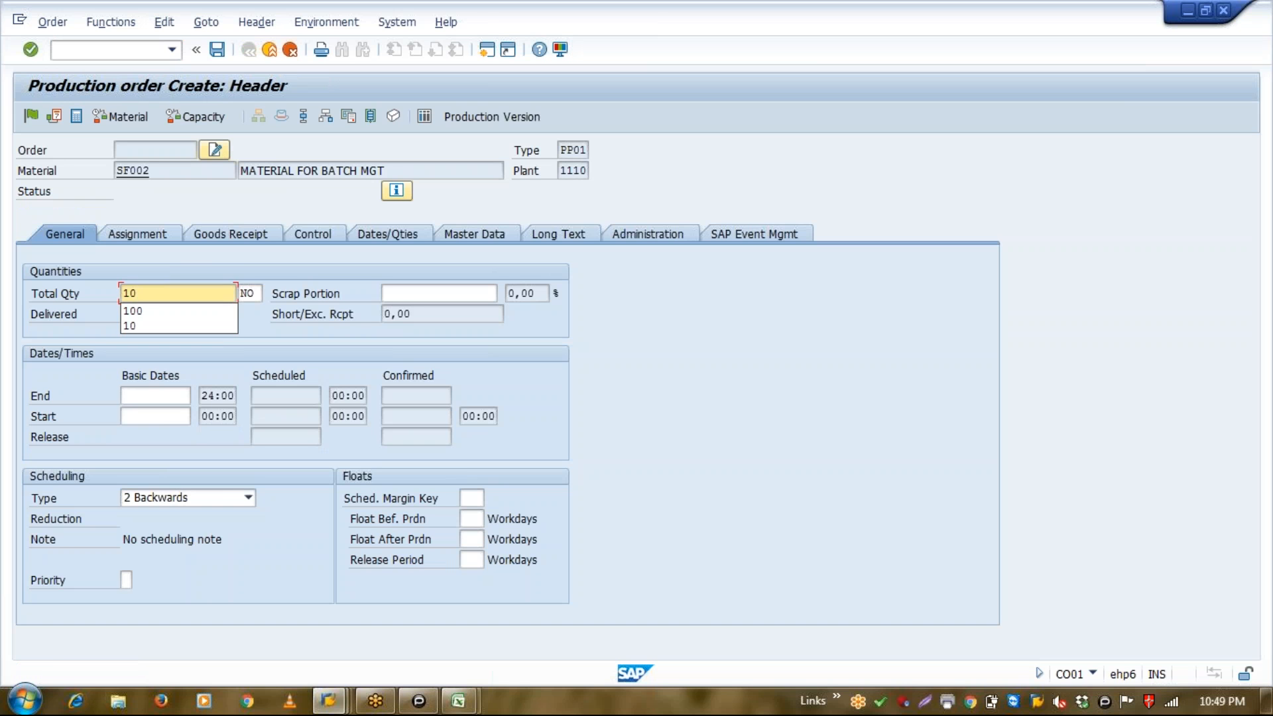
pyautogui.press('Return')
pyautogui.press('Down')
pyautogui.press('Down')
pyautogui.press('Return')
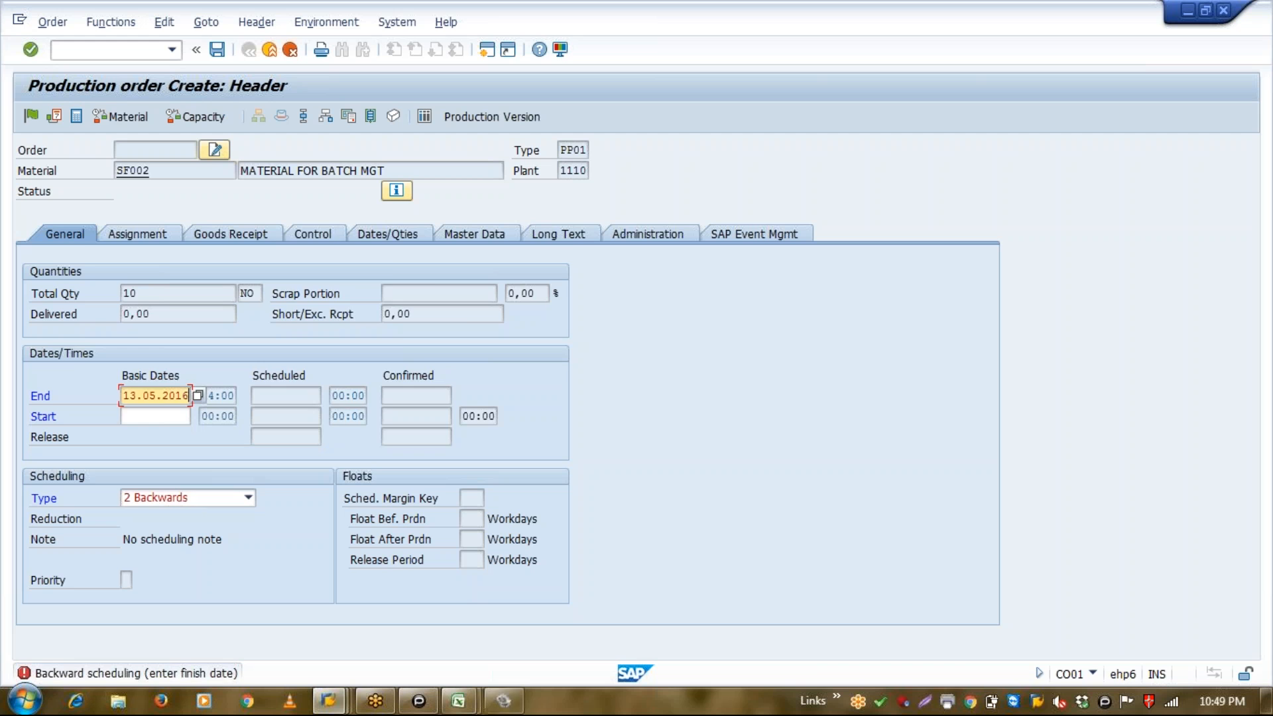
pyautogui.press('Return')
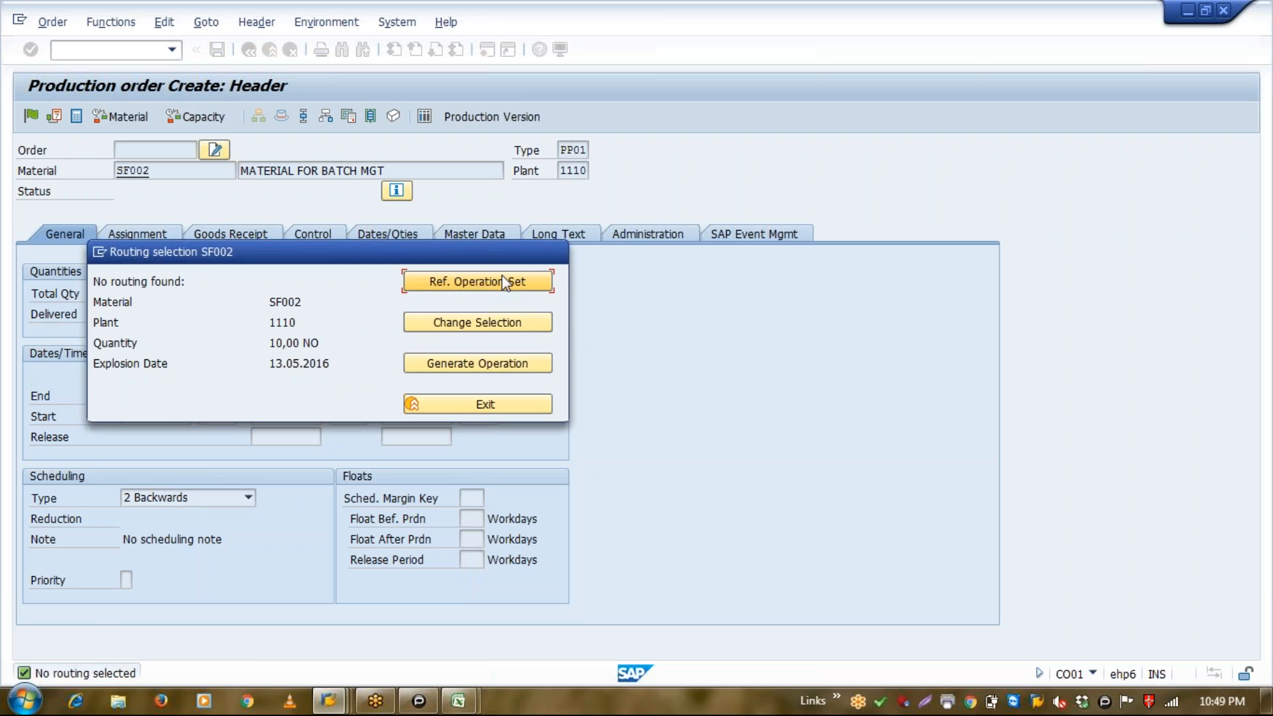
pyautogui.click(497, 366)
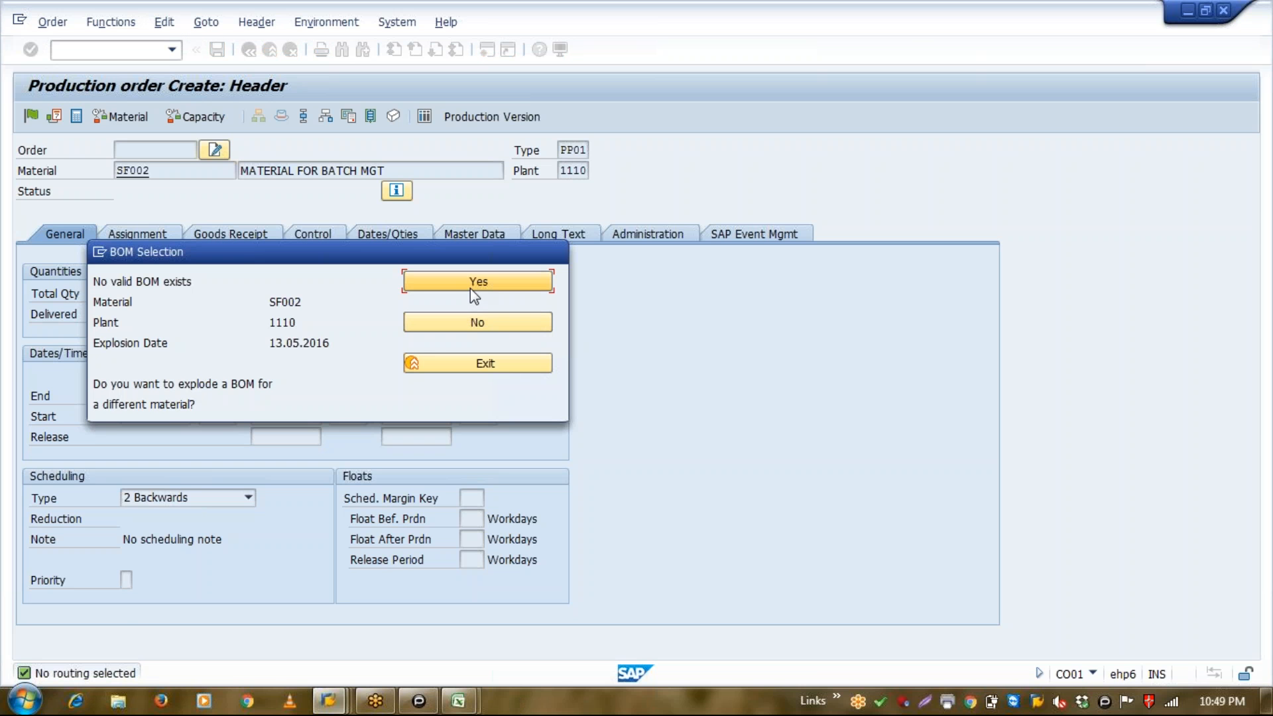
pyautogui.click(477, 325)
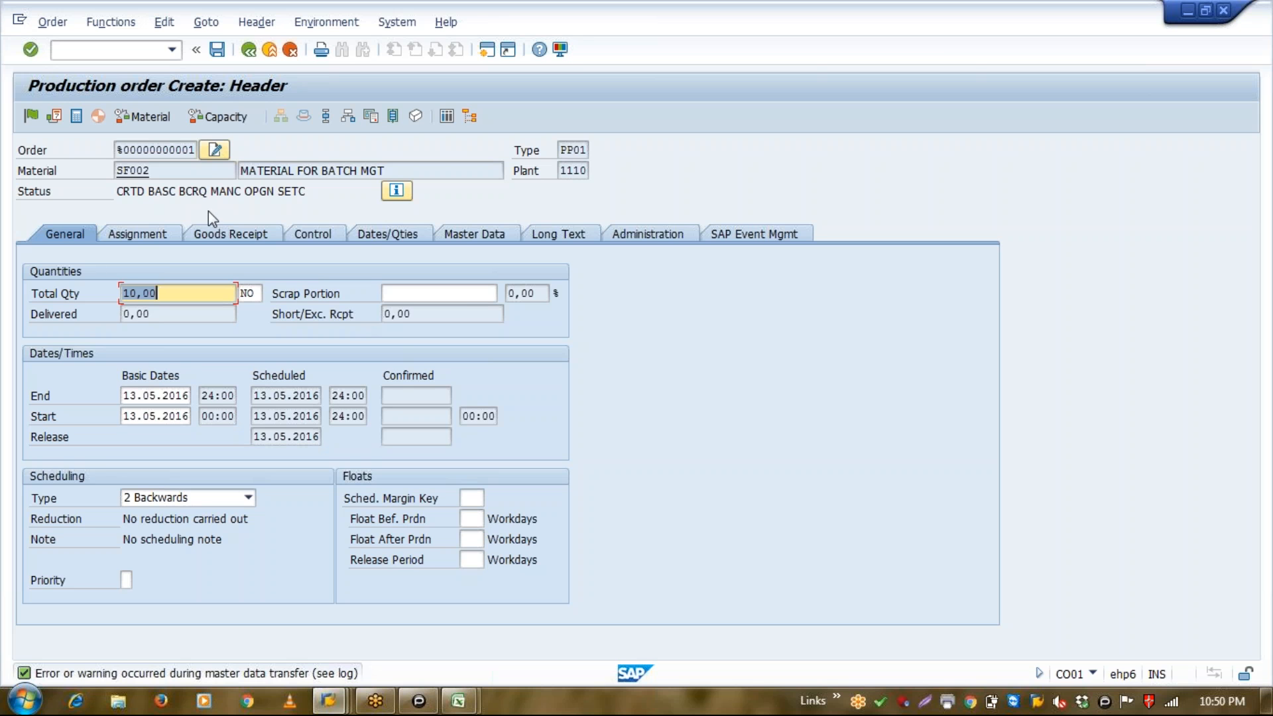
# Check the batch in the order's goods receipt data, and release and save the production order.
pyautogui.click(222, 229)
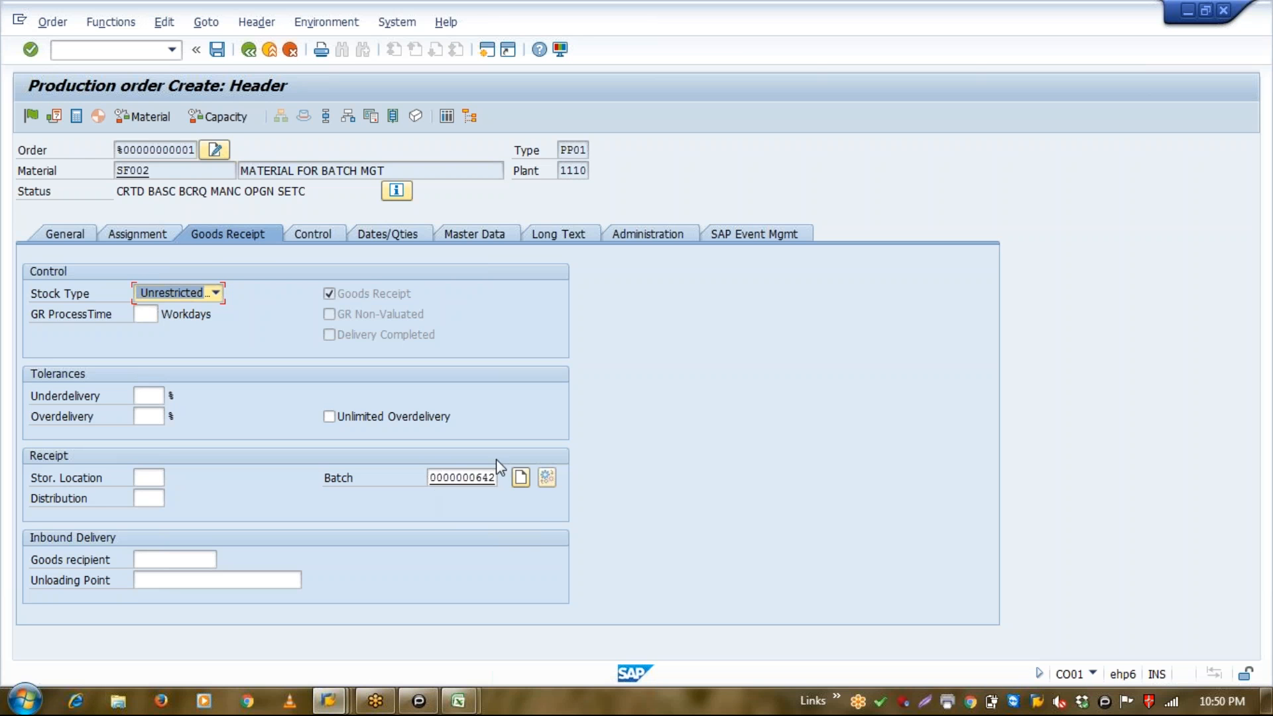
pyautogui.click(34, 119)
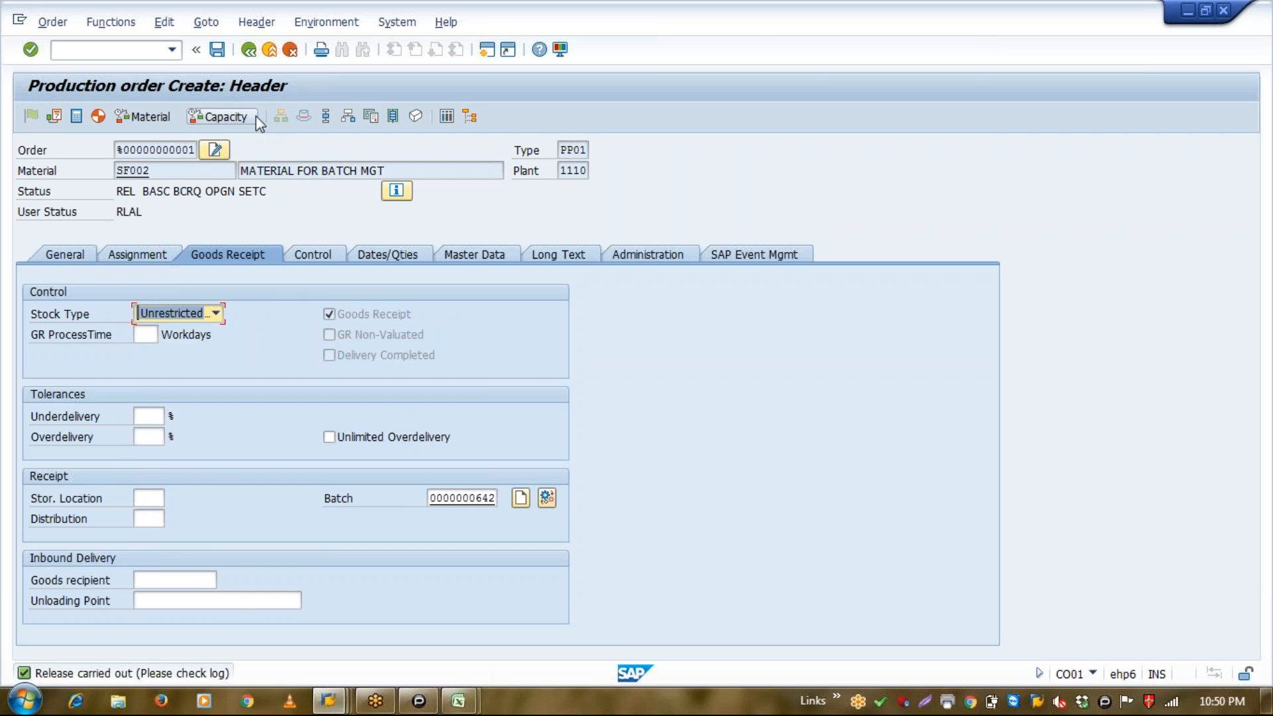
pyautogui.click(218, 50)
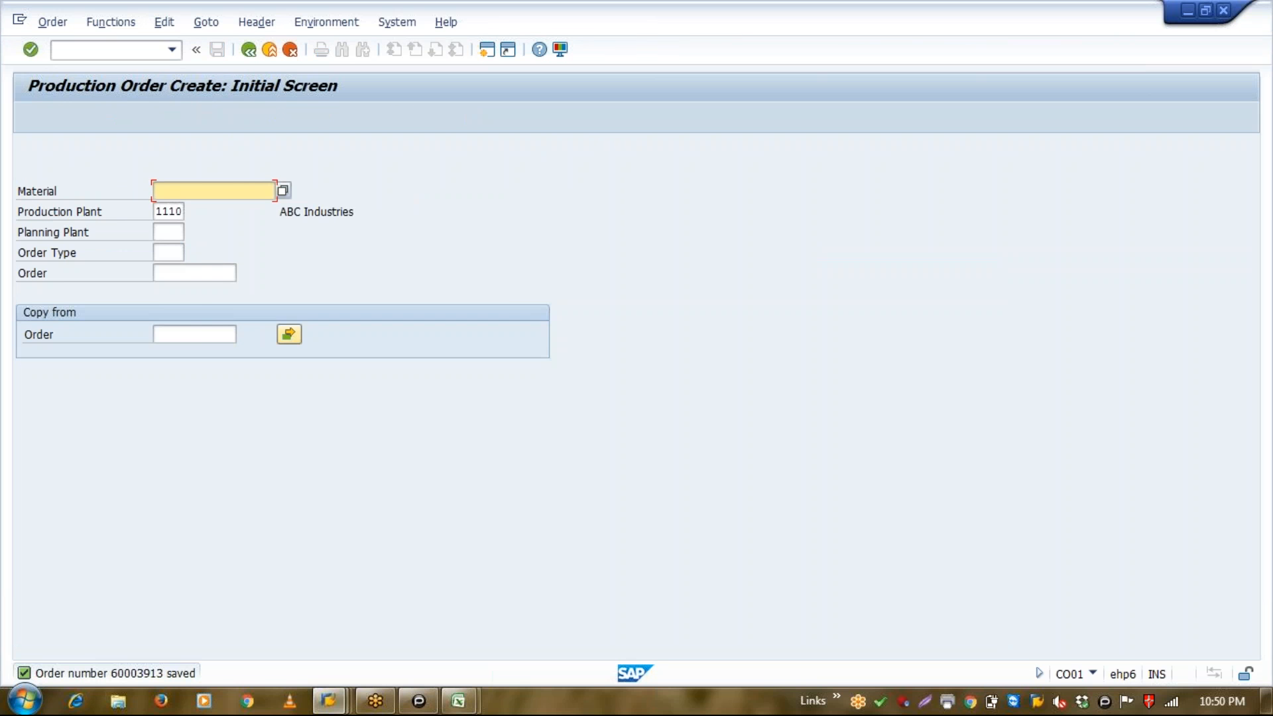
# Look up the saved production order's number in transaction CO03 and leave the transaction.
pyautogui.click(258, 56)
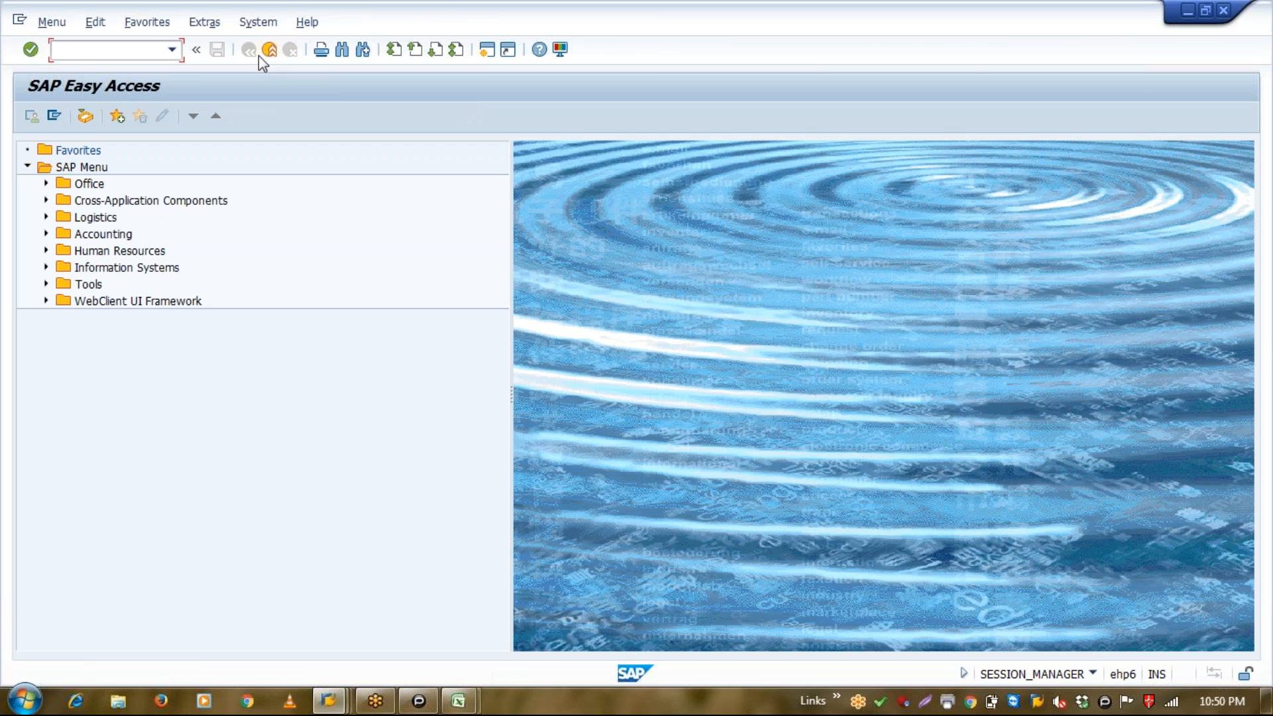
pyautogui.write('CO03')
pyautogui.press('Return')
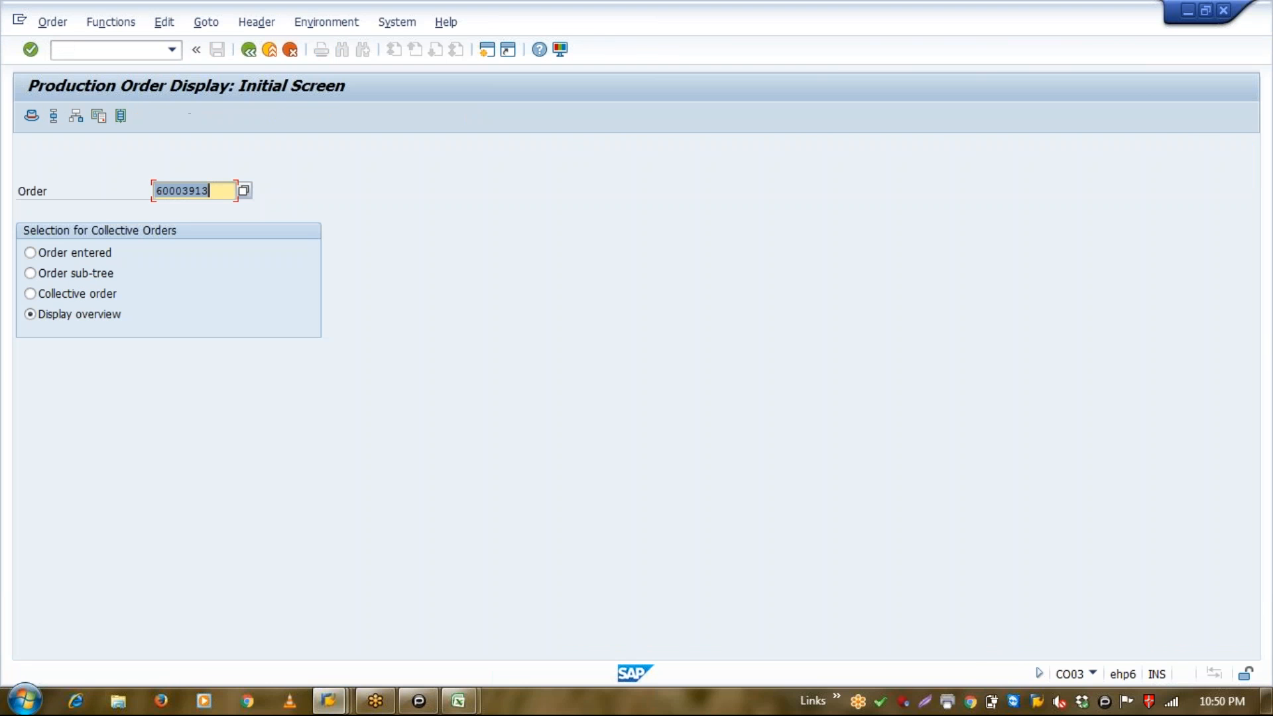
pyautogui.press('Right')
pyautogui.press('F3')
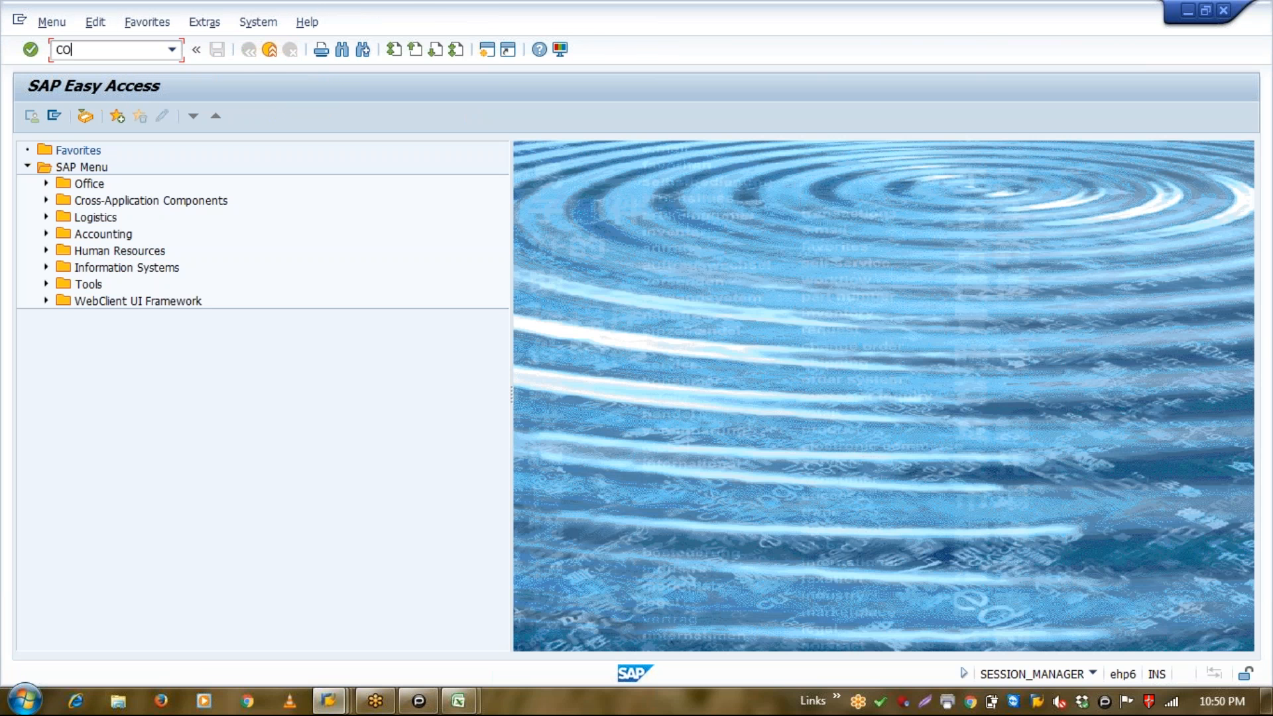
# Start time ticket entry with transaction CO11N and enter the saved production order's number.
pyautogui.press('Return')
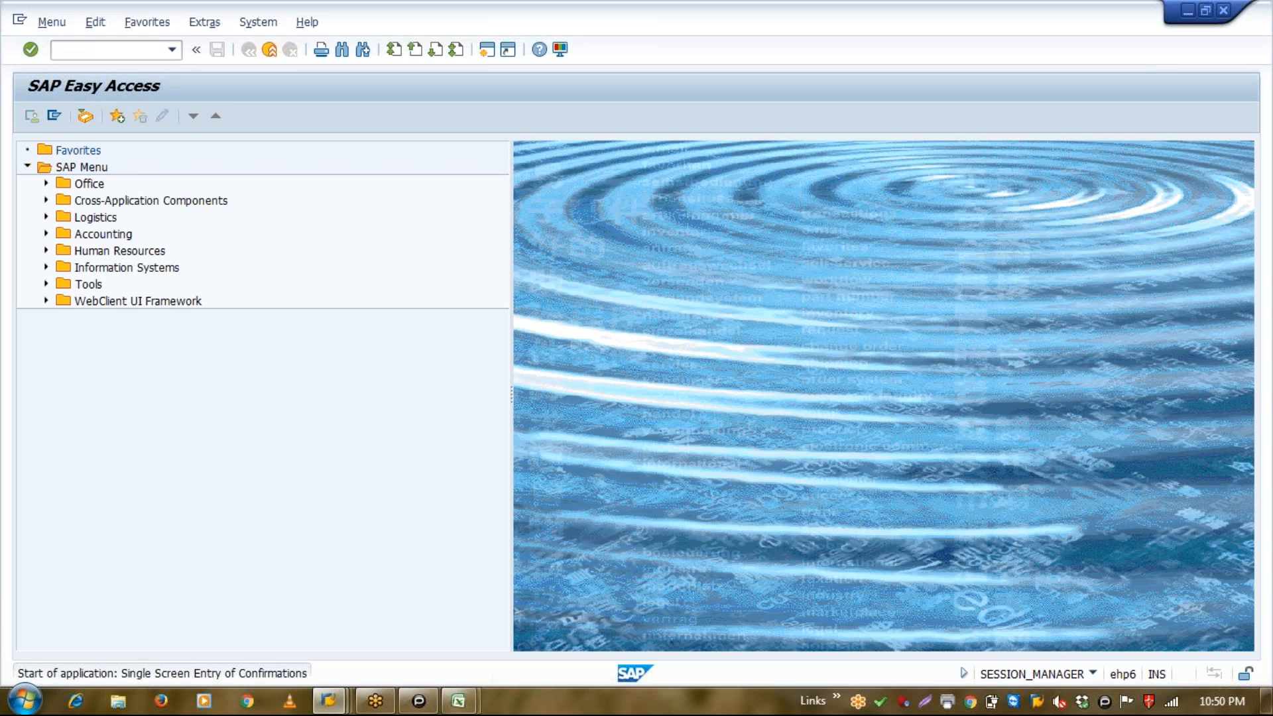
pyautogui.press('Tab')
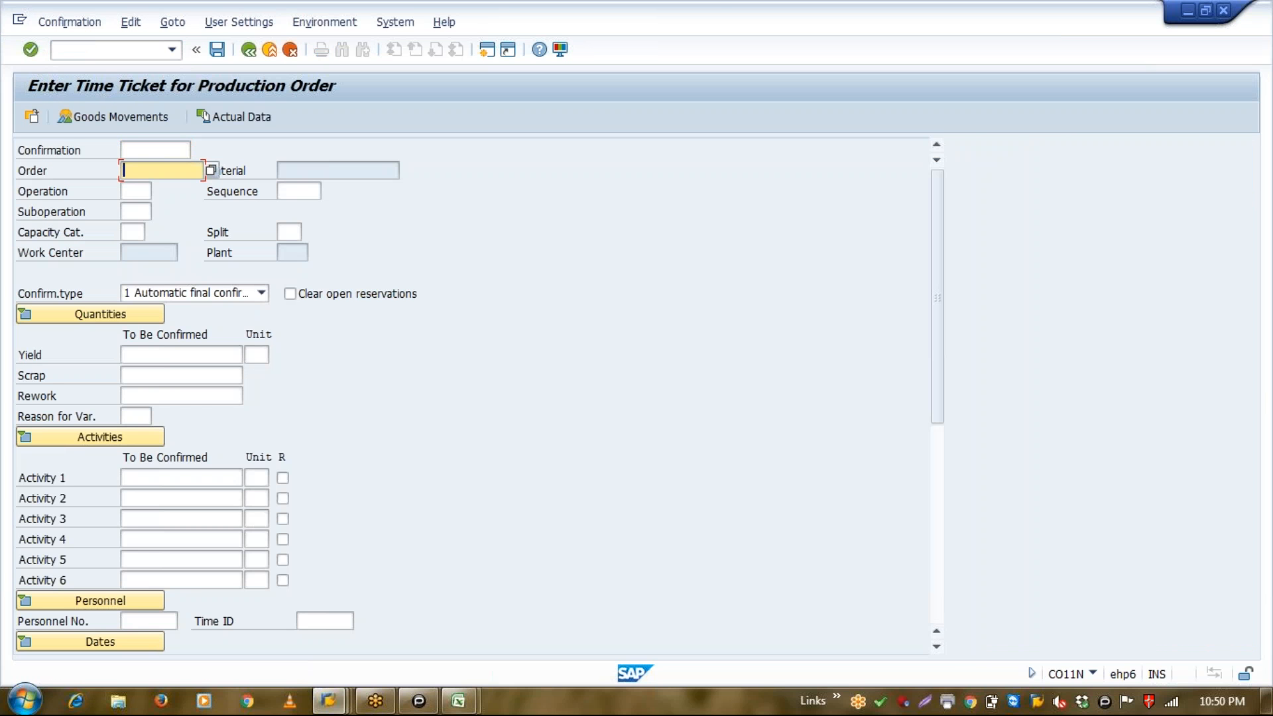
pyautogui.write('60003913')
pyautogui.press('Return')
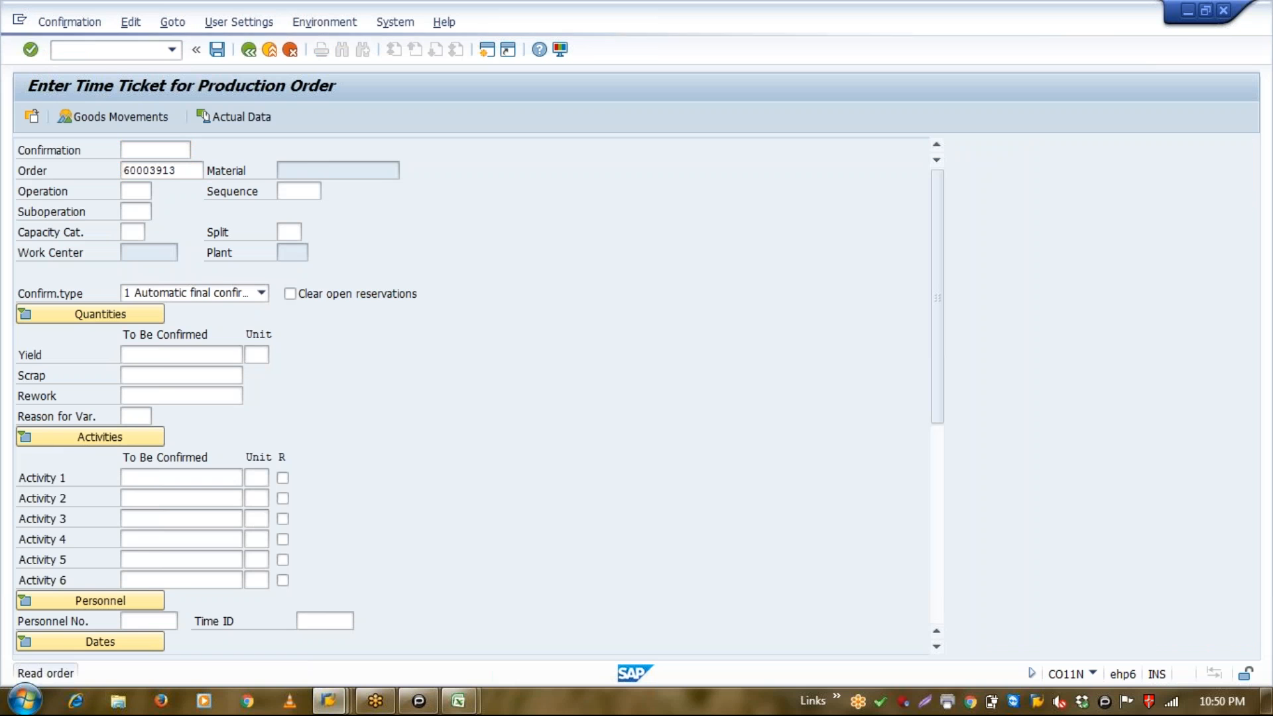
# Set storage location EC01 for SF002 in the confirmation's goods movements and save the confirmation.
pyautogui.click(166, 116)
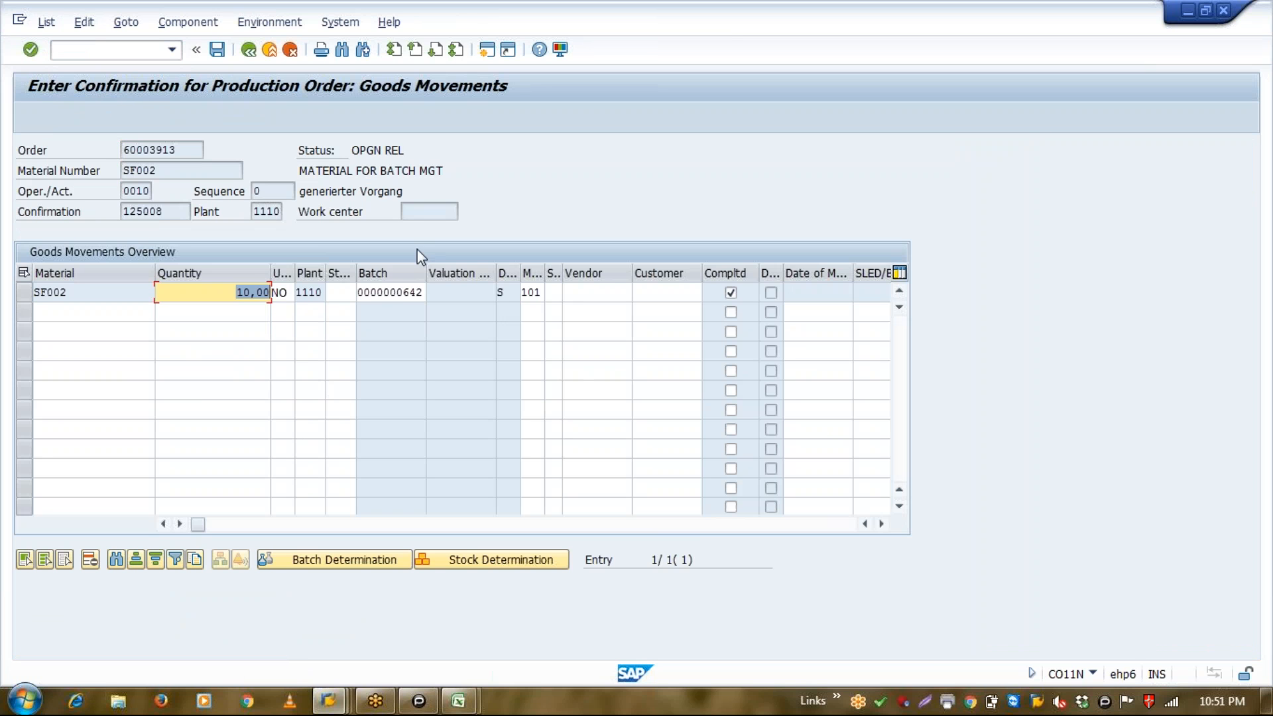
pyautogui.click(392, 290)
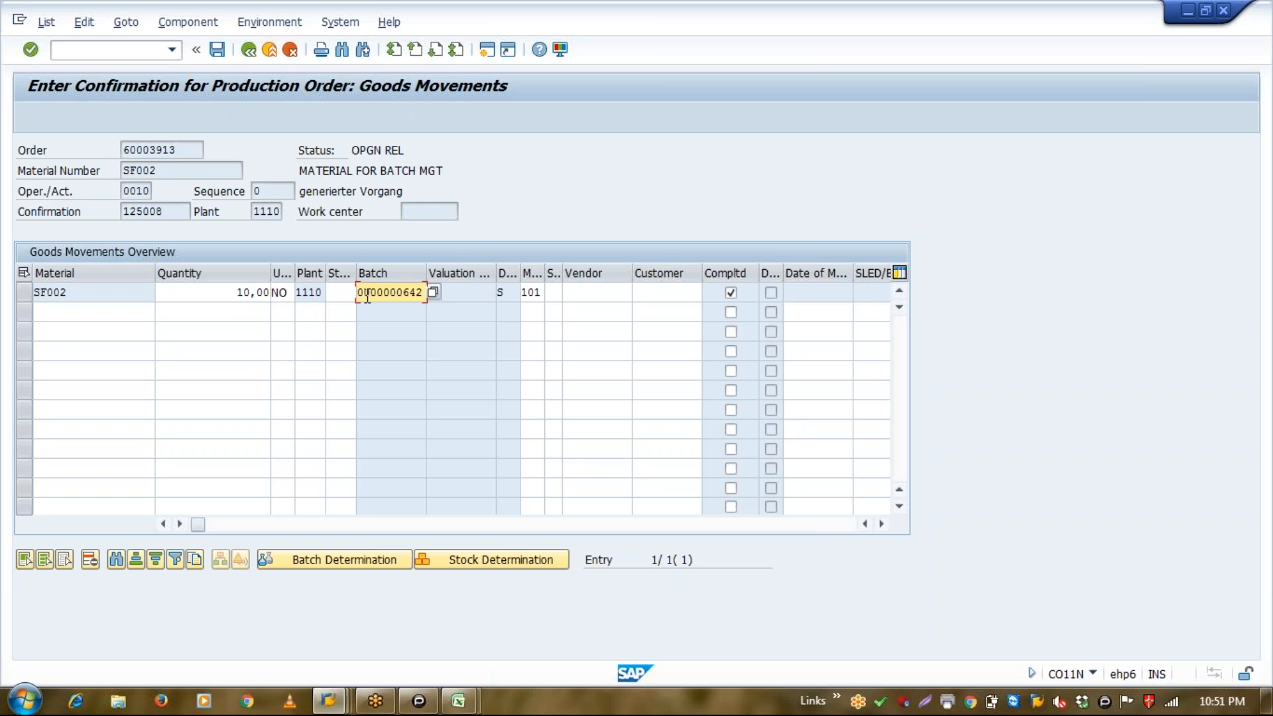
pyautogui.click(338, 291)
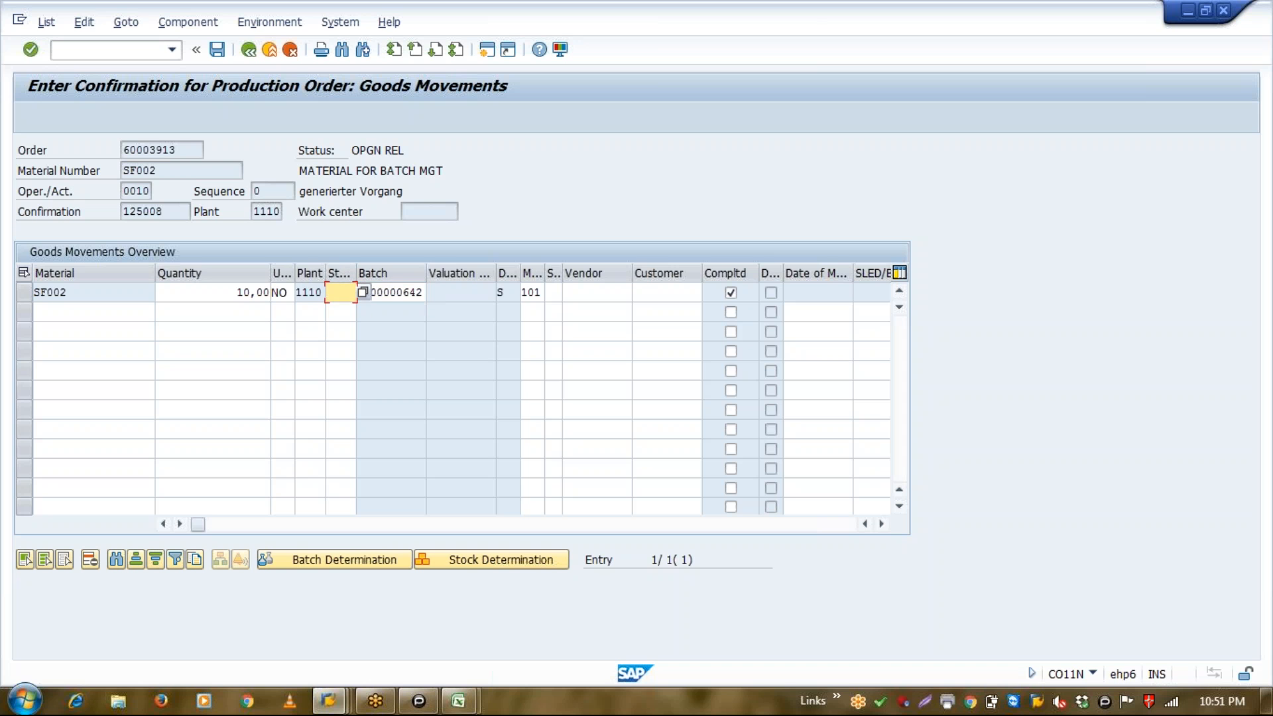
pyautogui.write('EC01')
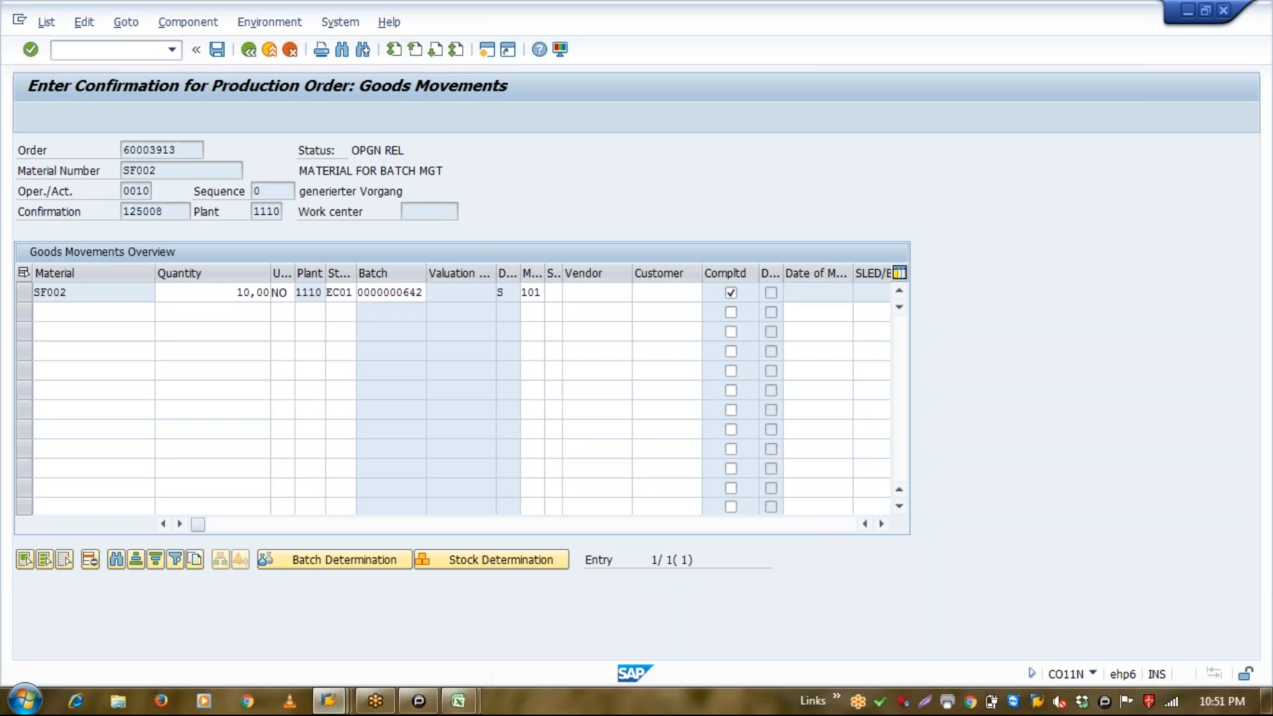
pyautogui.click(217, 51)
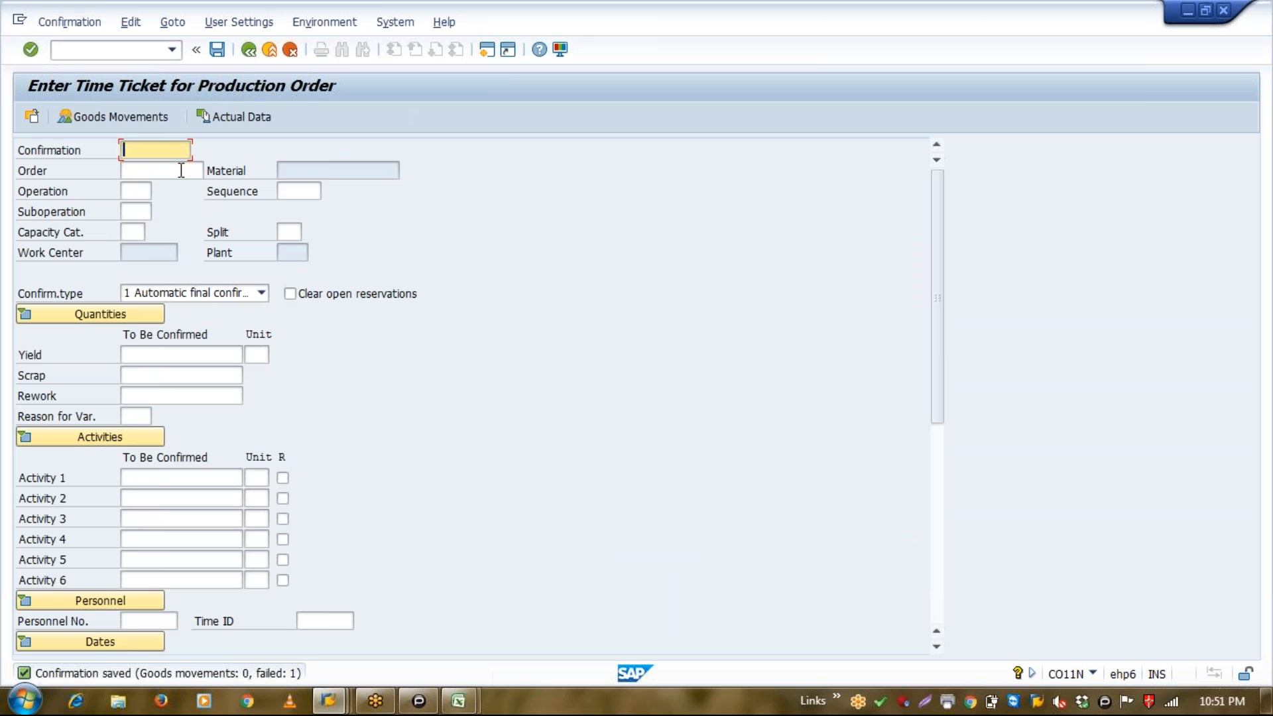
# Start transaction COGI and list the goods movement error records for plant 1110.
pyautogui.click(146, 52)
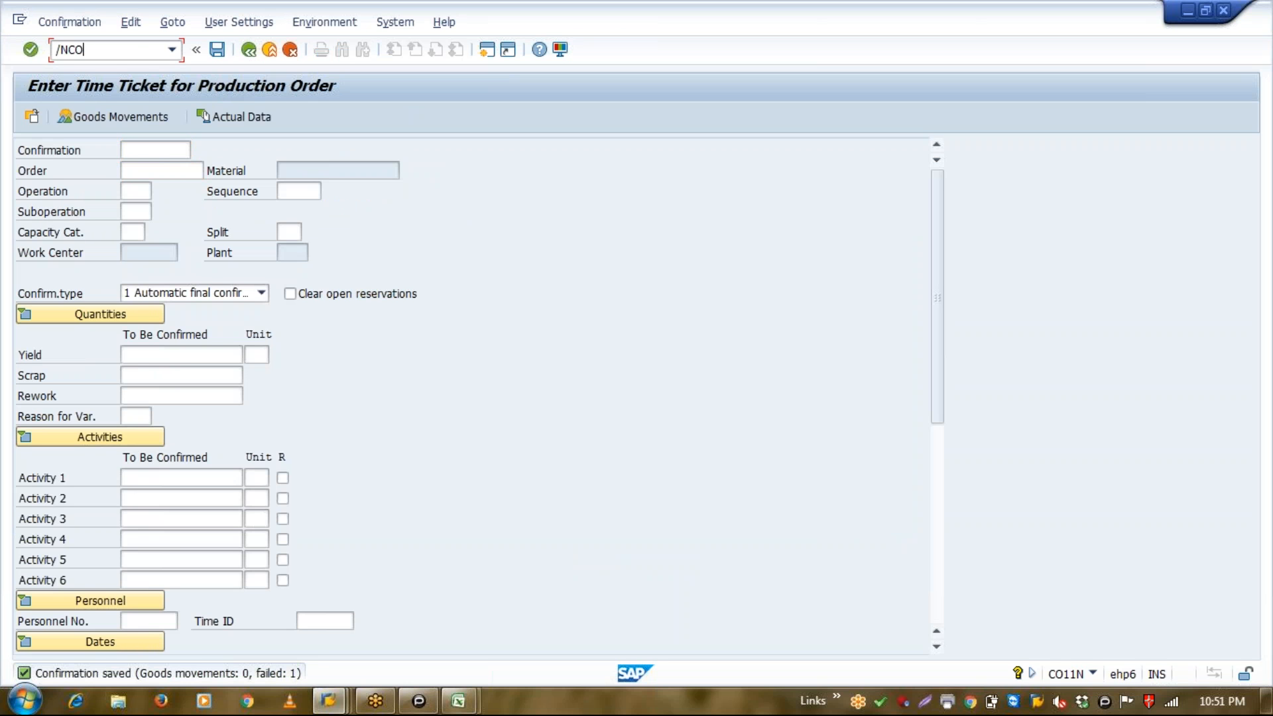
pyautogui.write('/NCOGI')
pyautogui.press('Return')
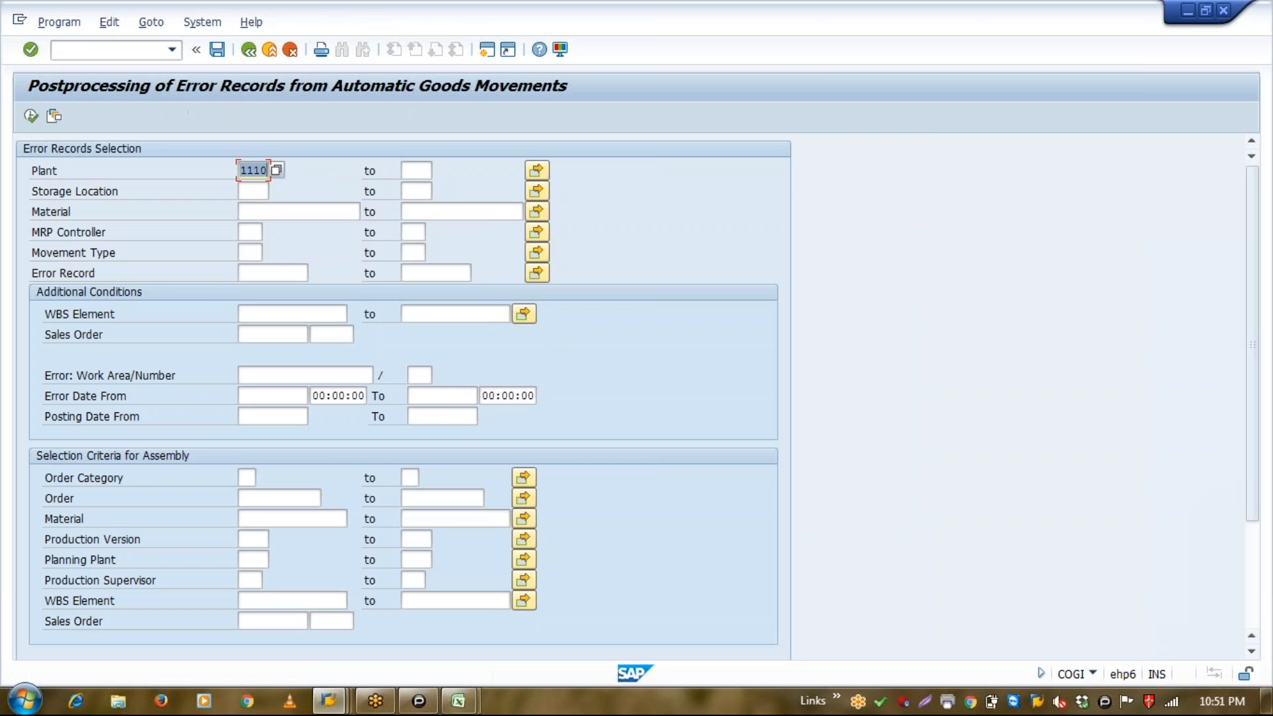
pyautogui.click(29, 118)
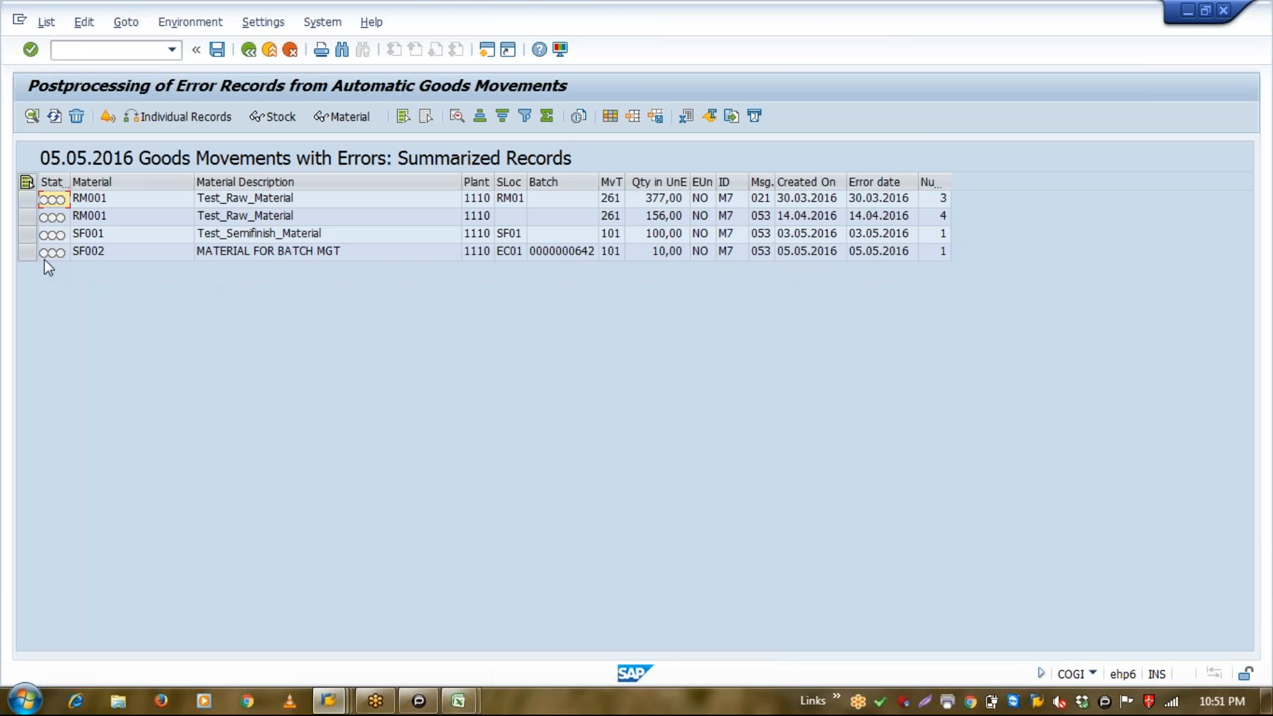
# Display the error message for the SF002 goods movement record and close it.
pyautogui.click(26, 252)
pyautogui.click(111, 124)
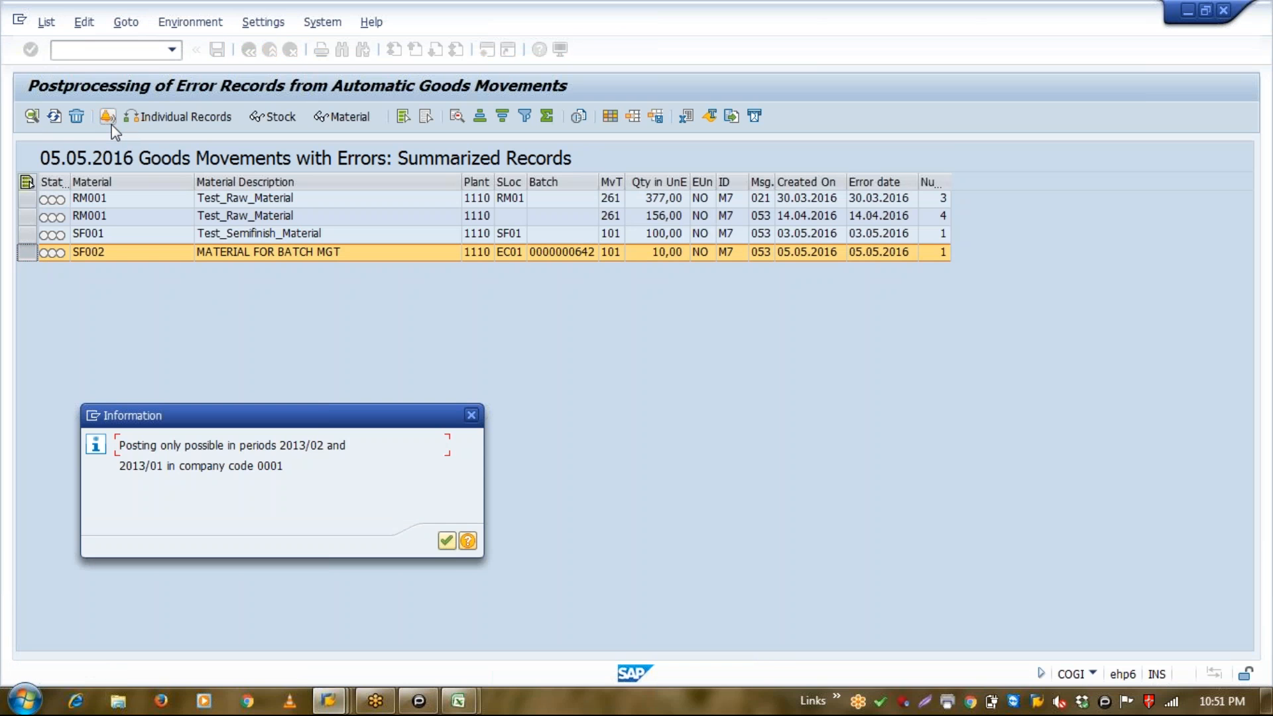
pyautogui.press('Return')
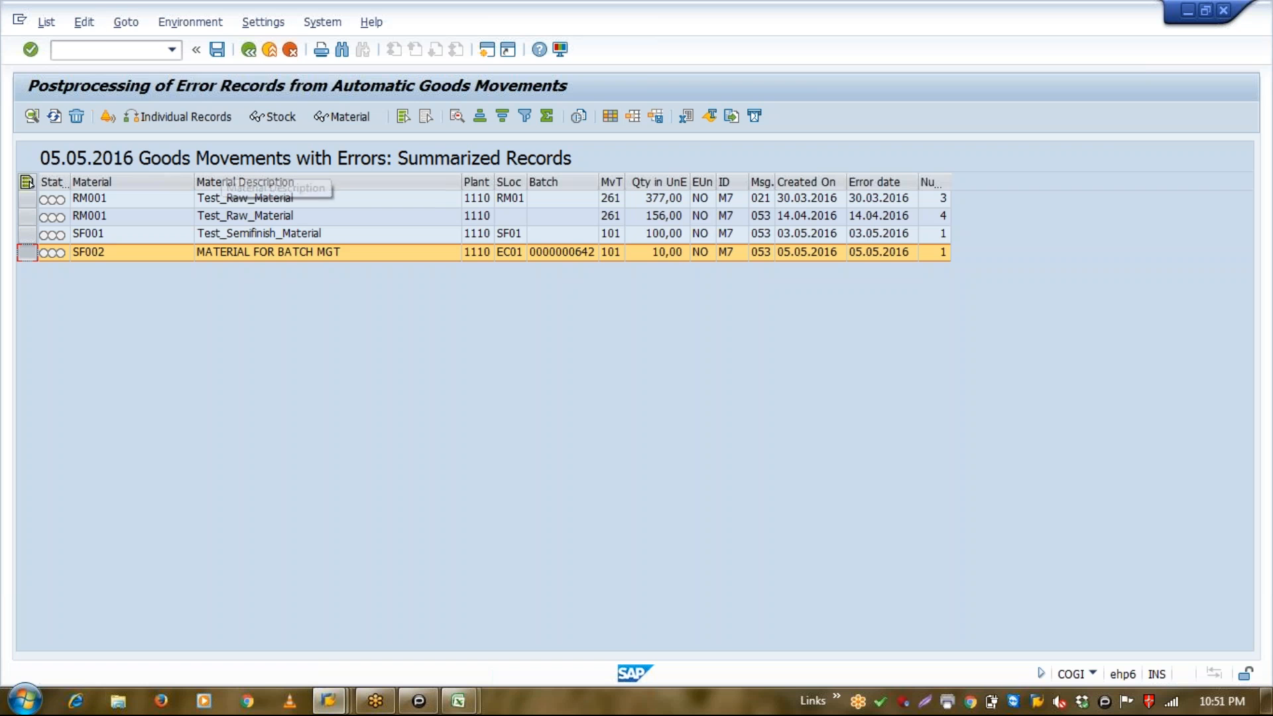
# Open the SF002 error record's details for changing, set its posting date to 01.02.2013 and save.
pyautogui.click(124, 23)
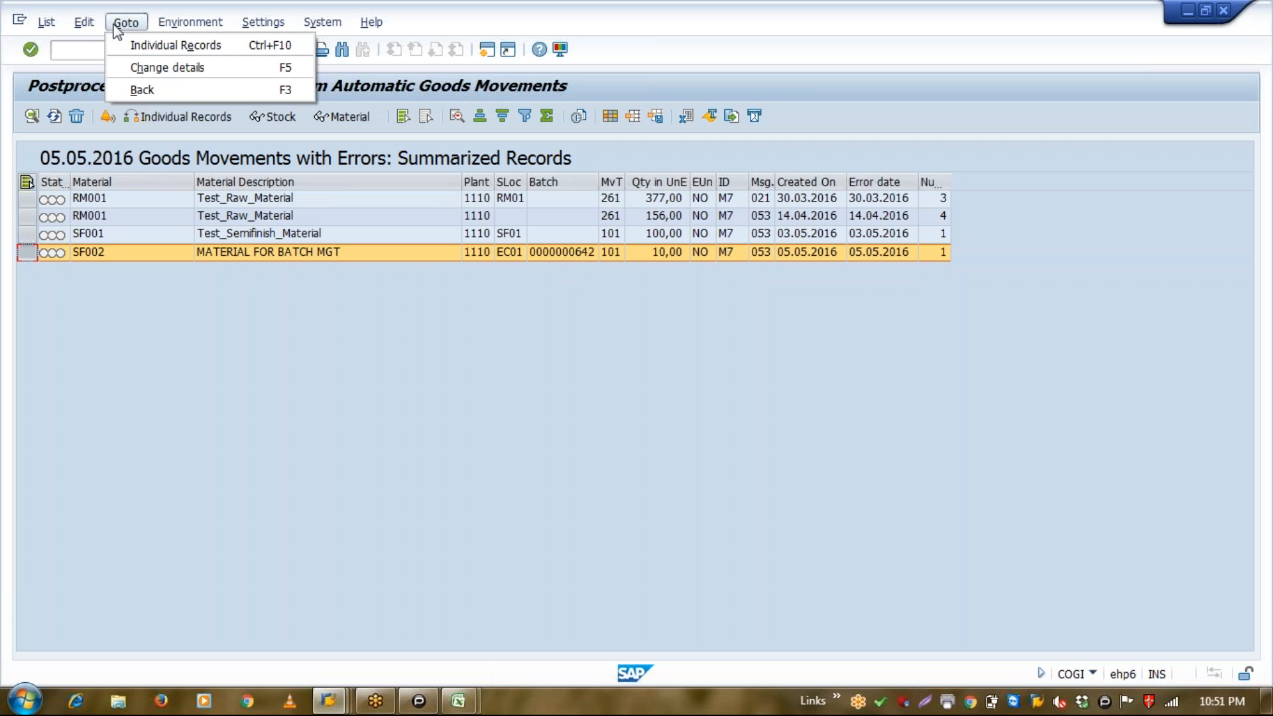
pyautogui.click(133, 65)
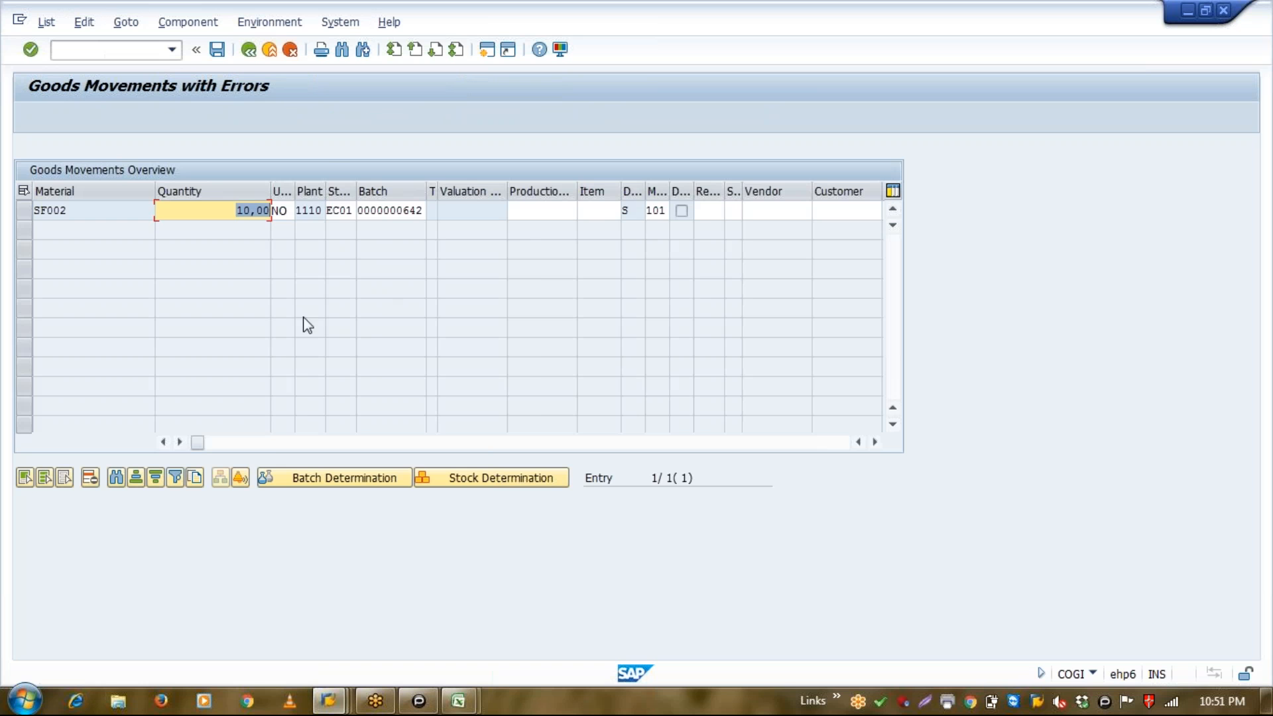
pyautogui.click(266, 441)
pyautogui.click(691, 213)
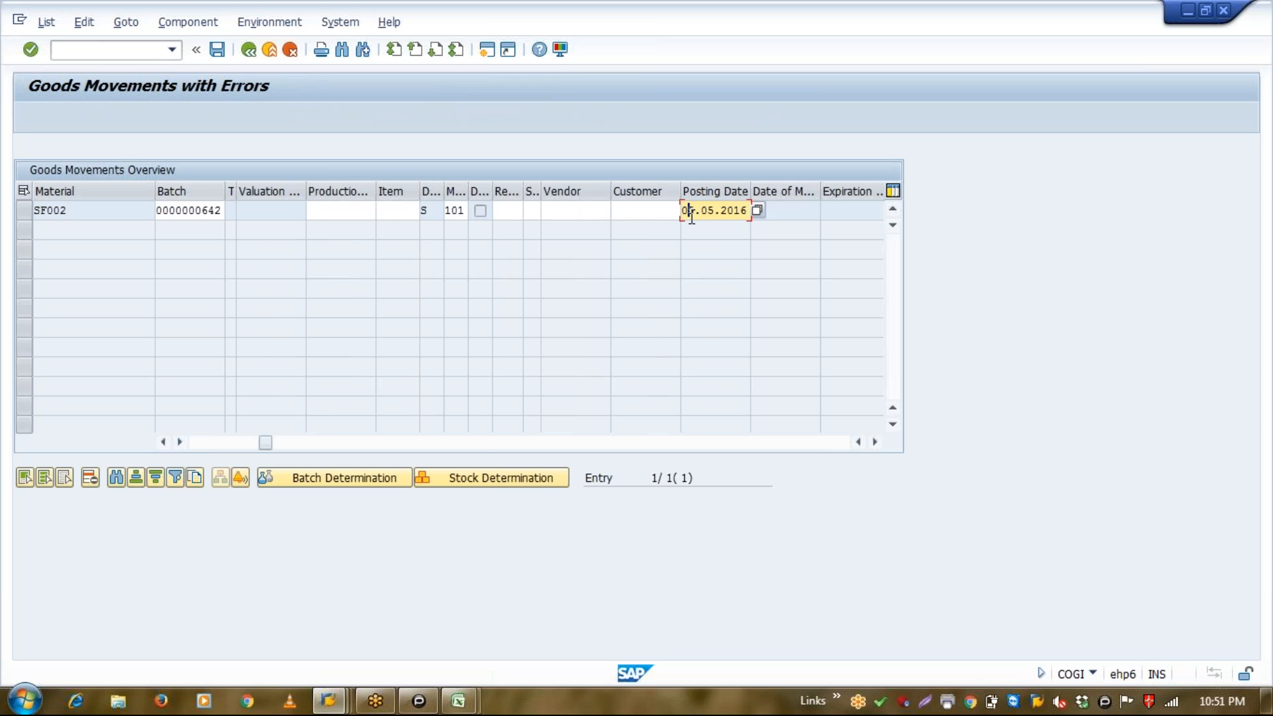
pyautogui.press('Delete')
pyautogui.press('Delete')
pyautogui.press('Delete')
pyautogui.press('Delete')
pyautogui.press('Delete')
pyautogui.press('Delete')
pyautogui.press('Delete')
pyautogui.press('Delete')
pyautogui.press('Delete')
pyautogui.press('BackSpace')
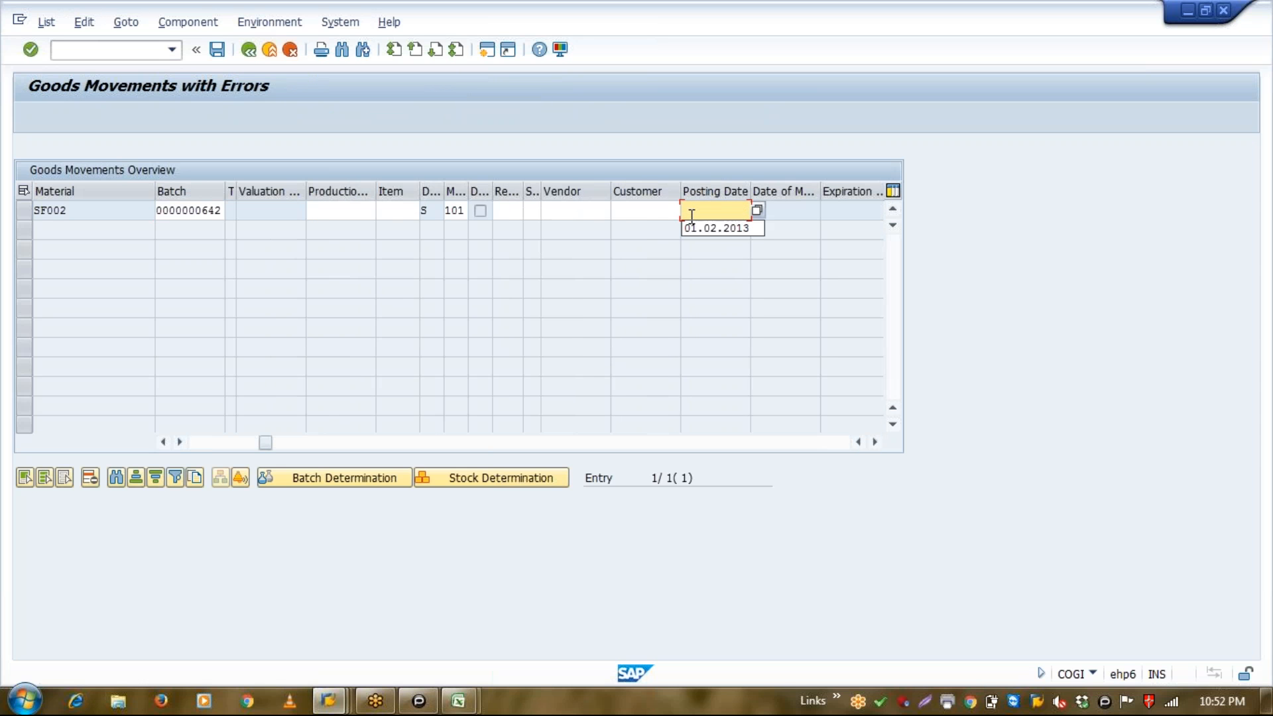
pyautogui.press('Down')
pyautogui.press('Return')
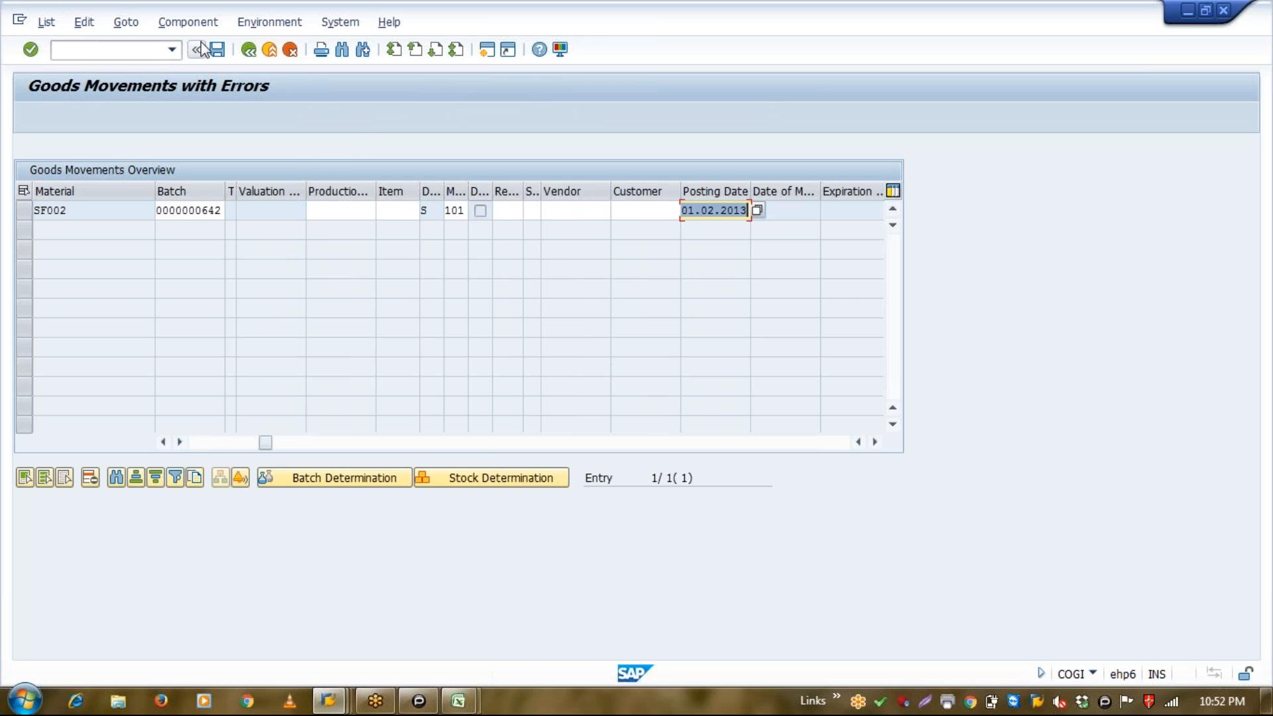
pyautogui.click(218, 50)
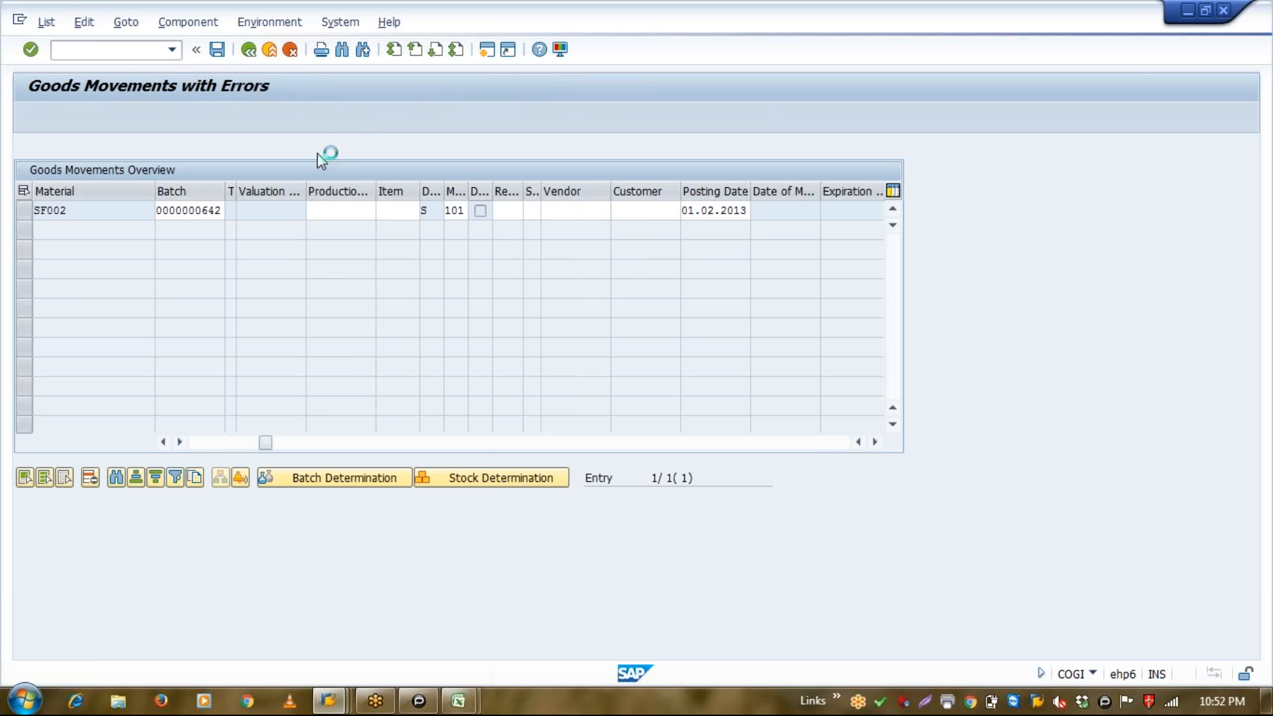
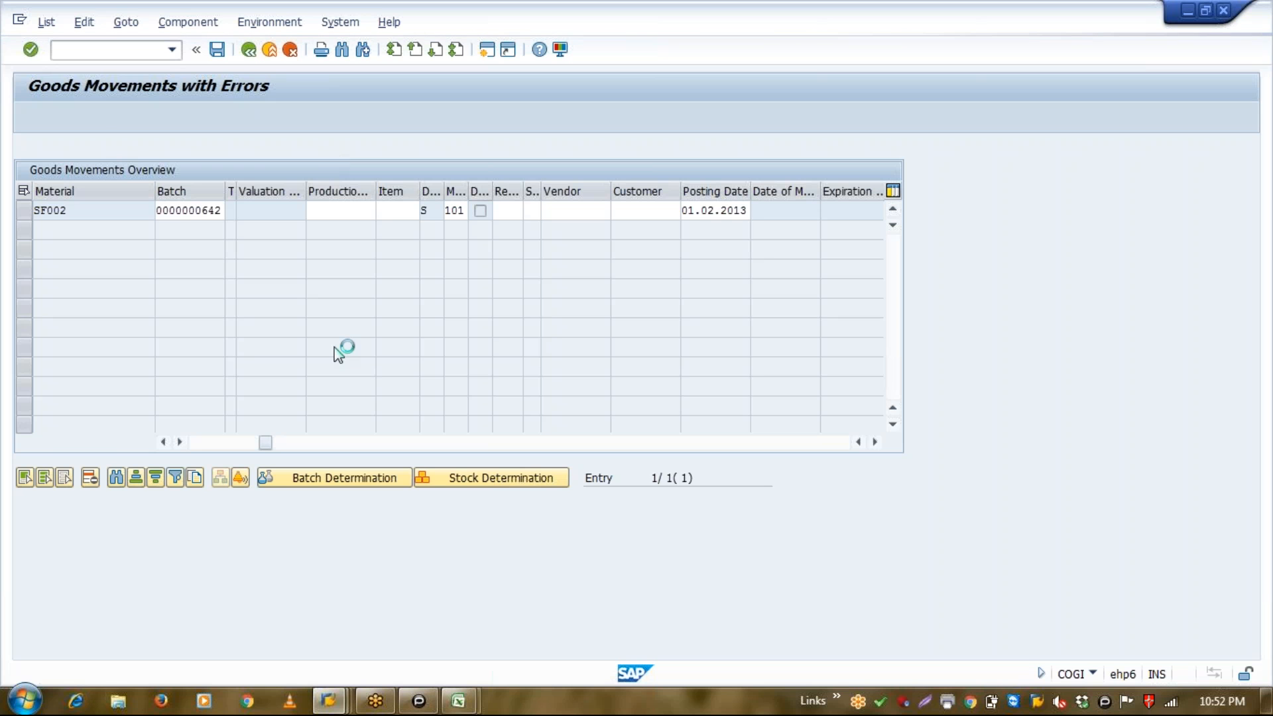
# Switch to the spare SAP Easy Access session and close it.
pyautogui.click(328, 701)
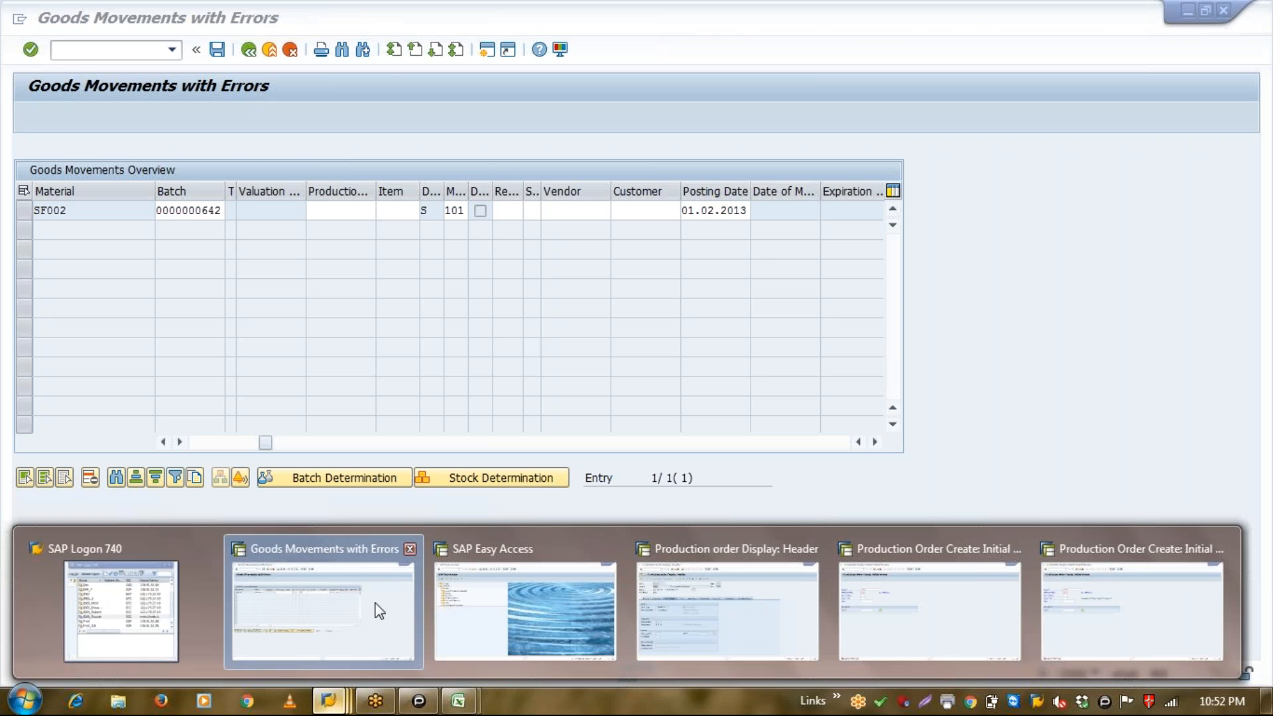
pyautogui.click(486, 592)
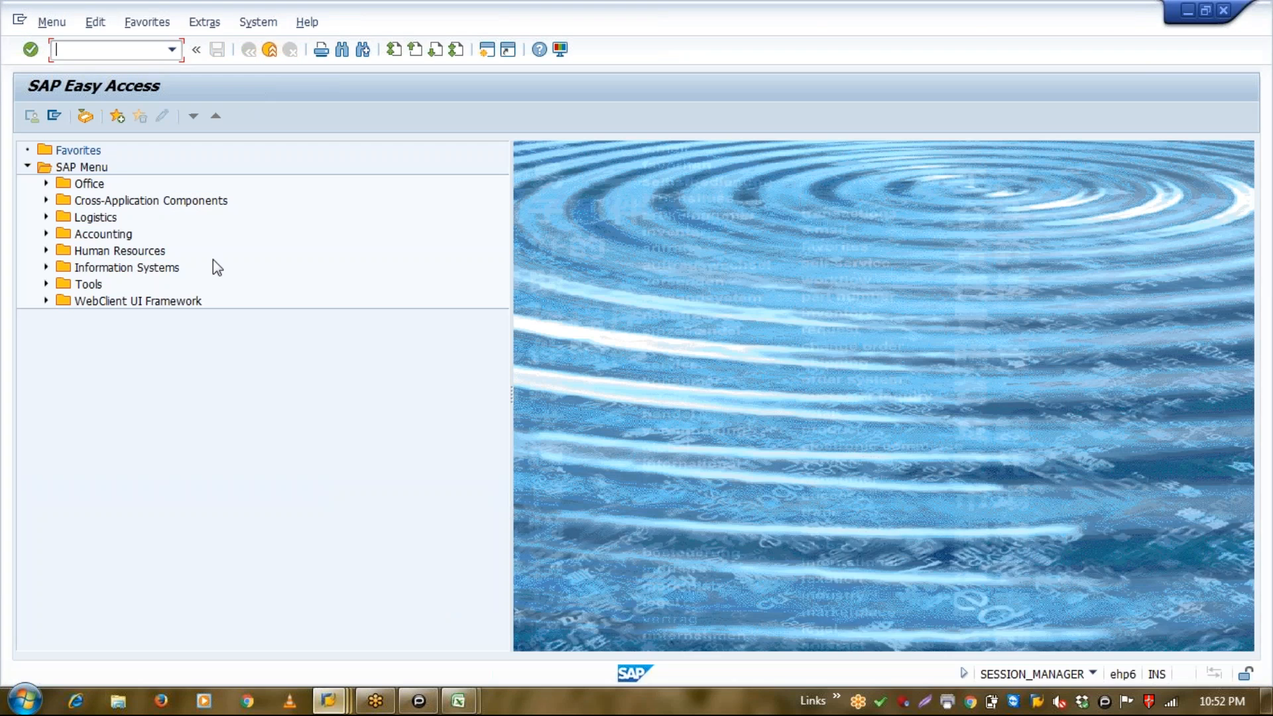
pyautogui.click(268, 50)
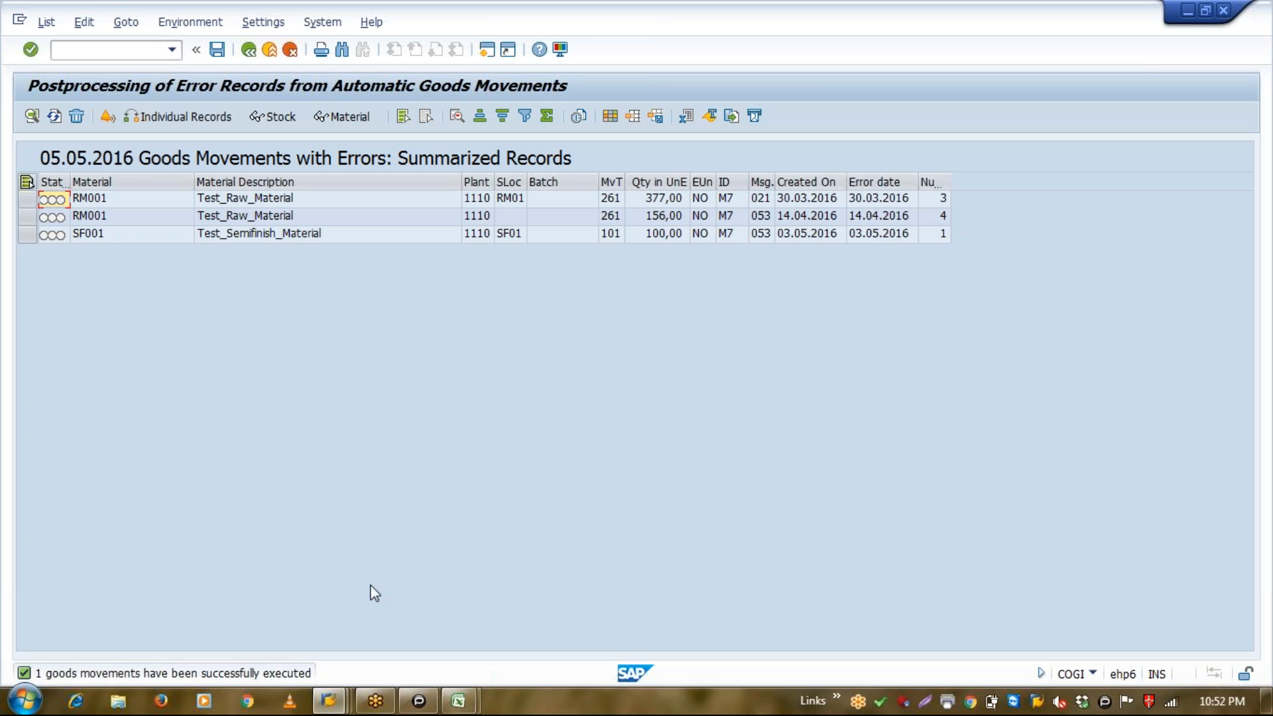
# Start transaction MMBE, display the stock overview for SF002 in plant 1110 and select its batch line under EC01.
pyautogui.click(124, 51)
pyautogui.write('/NMMBE')
pyautogui.press('Return')
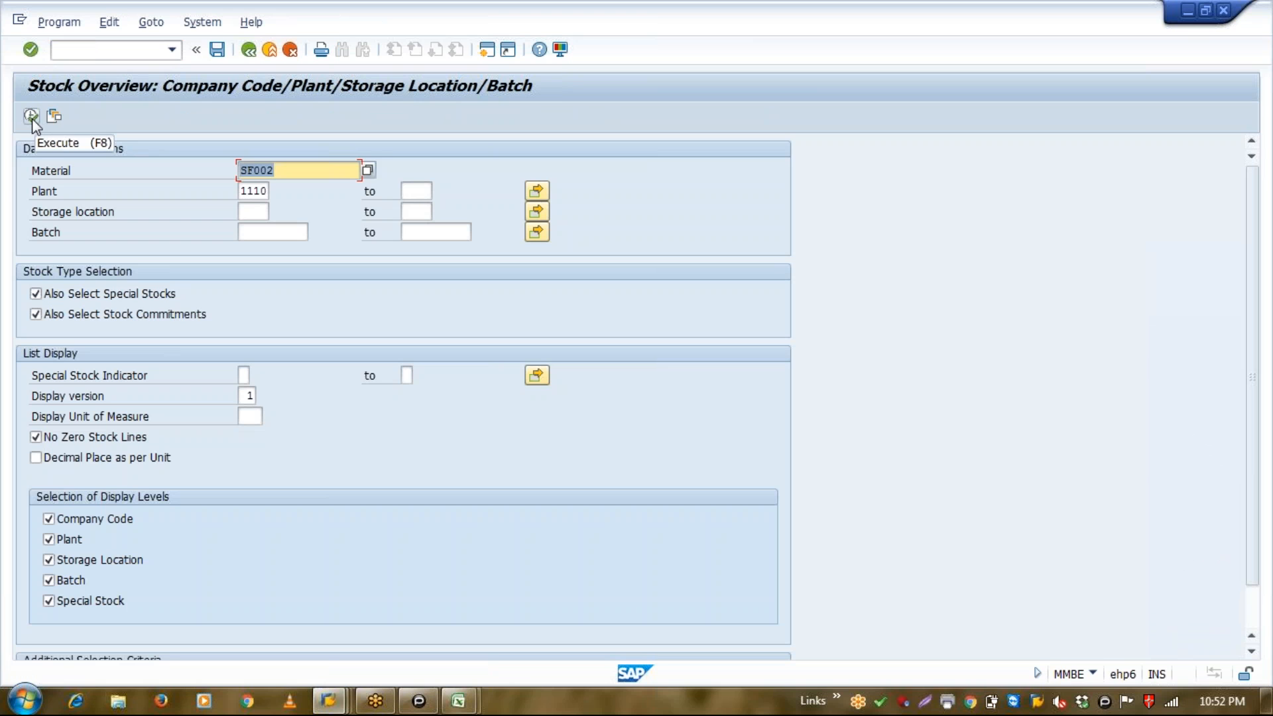
pyautogui.click(30, 117)
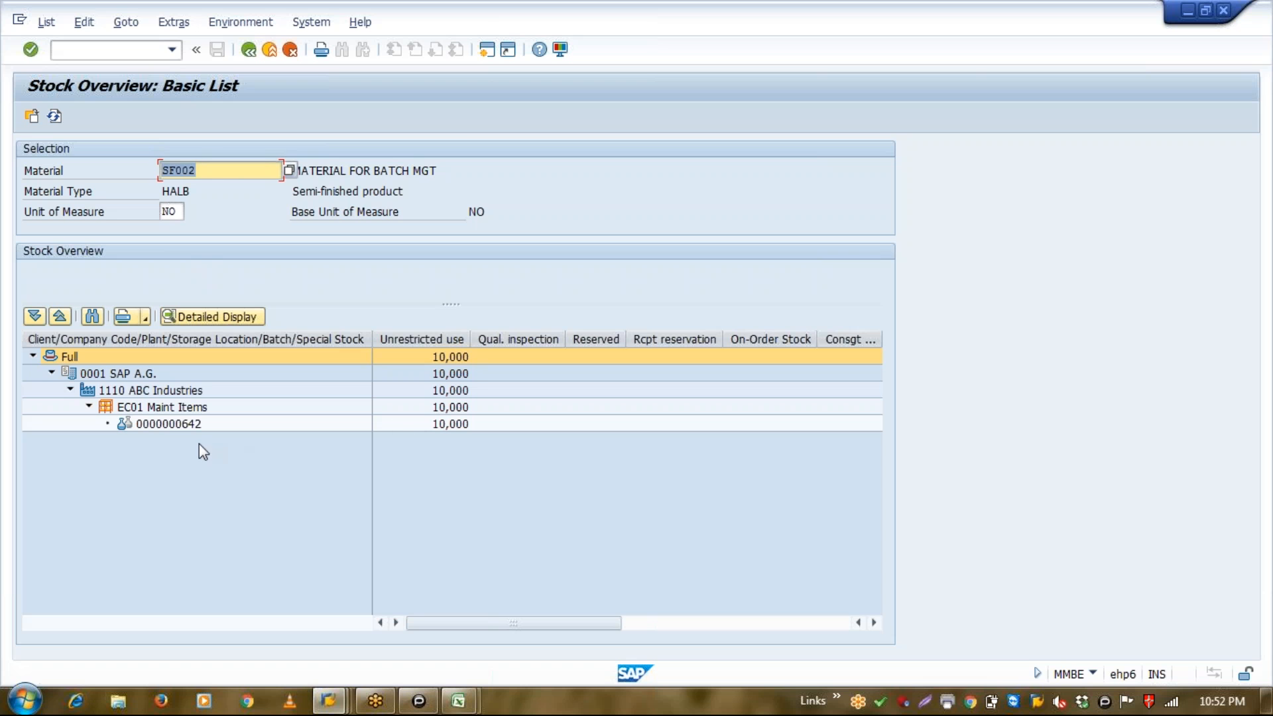
pyautogui.click(181, 431)
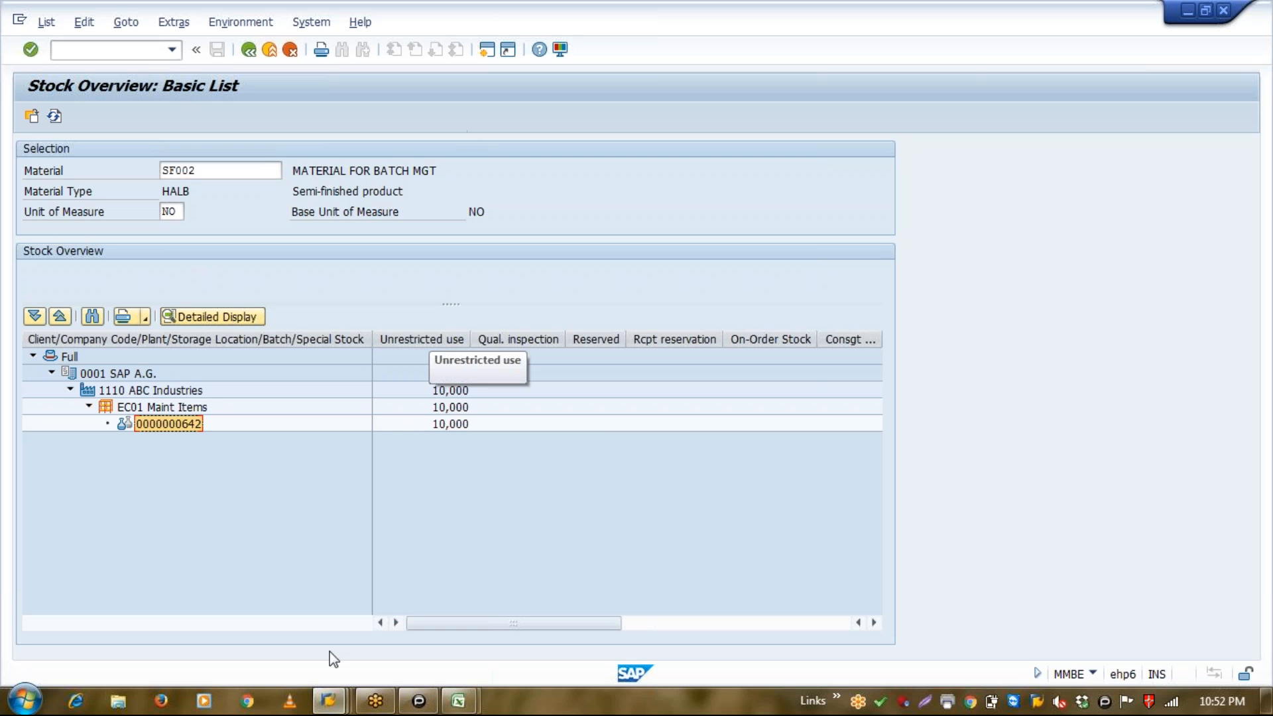
# Switch to the Production Order Create session and start an order for material SF002 in plant 1110.
pyautogui.moveTo(329, 701)
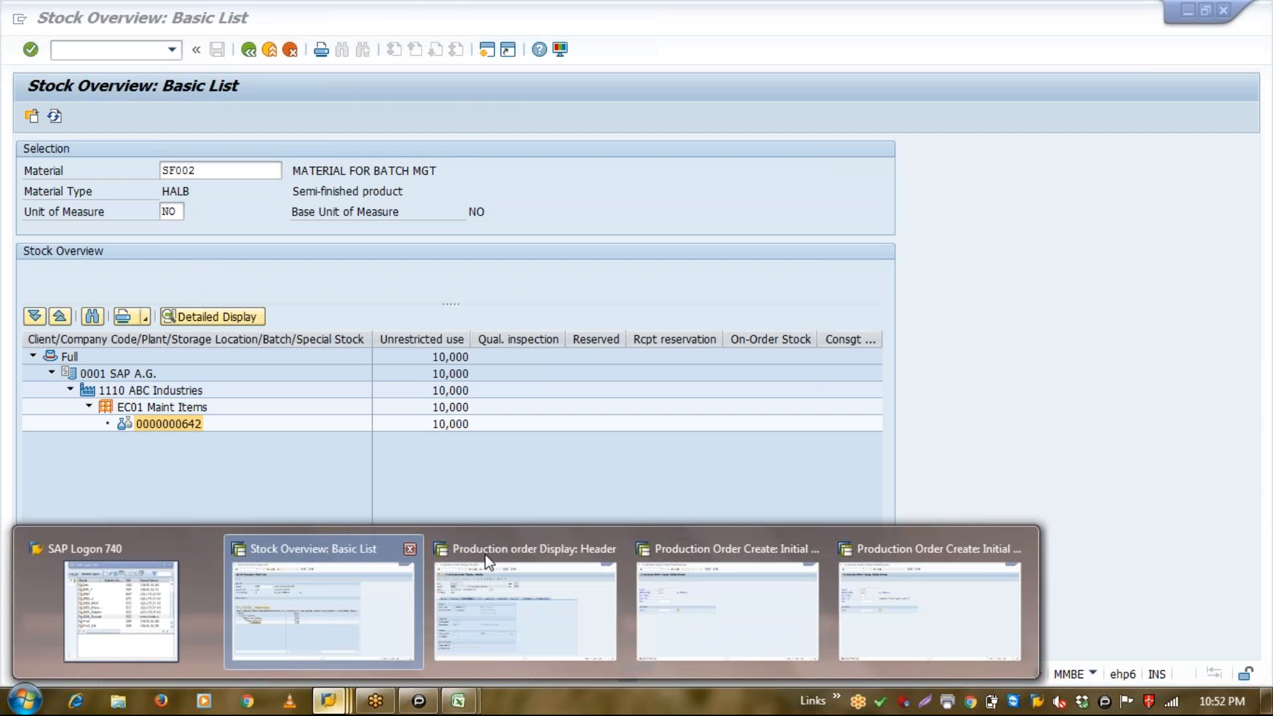
pyautogui.click(676, 611)
pyautogui.hotkey('shift', 'Tab')
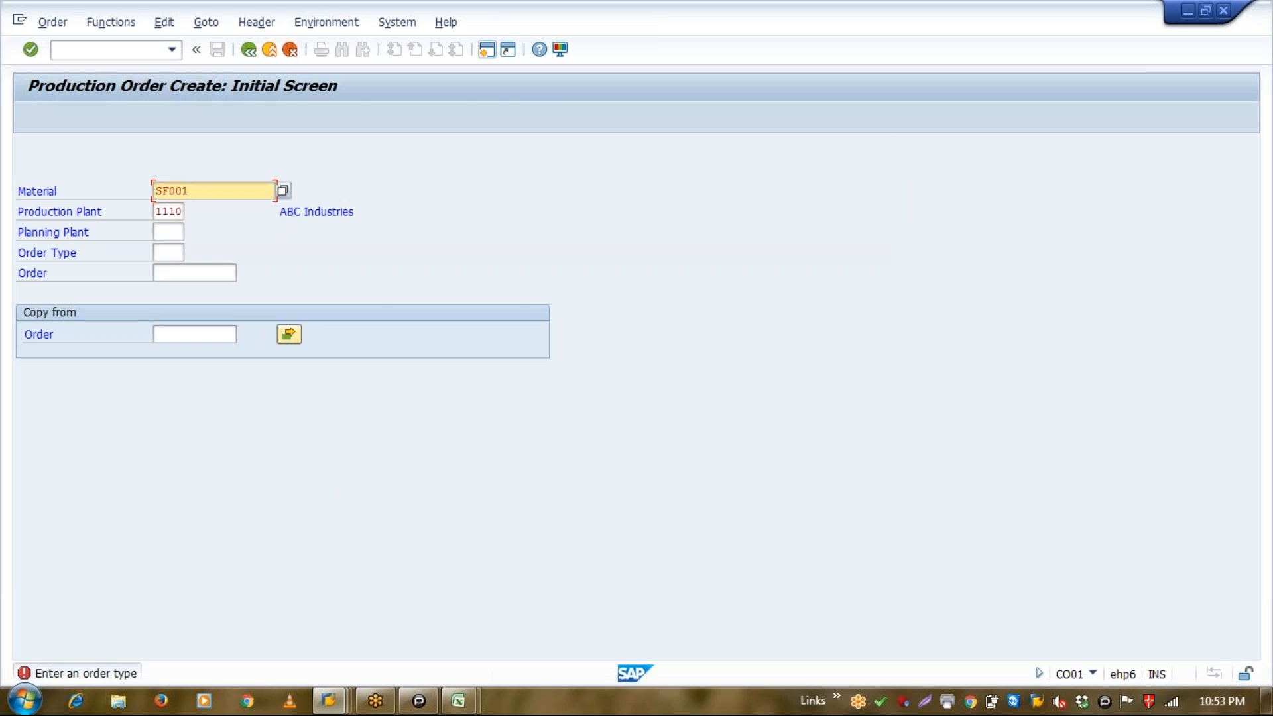
pyautogui.press('BackSpace')
pyautogui.write('2')
pyautogui.press('Return')
# Set the order's total quantity to 10 and its basic end date to 13.05.2016.
pyautogui.write('10')
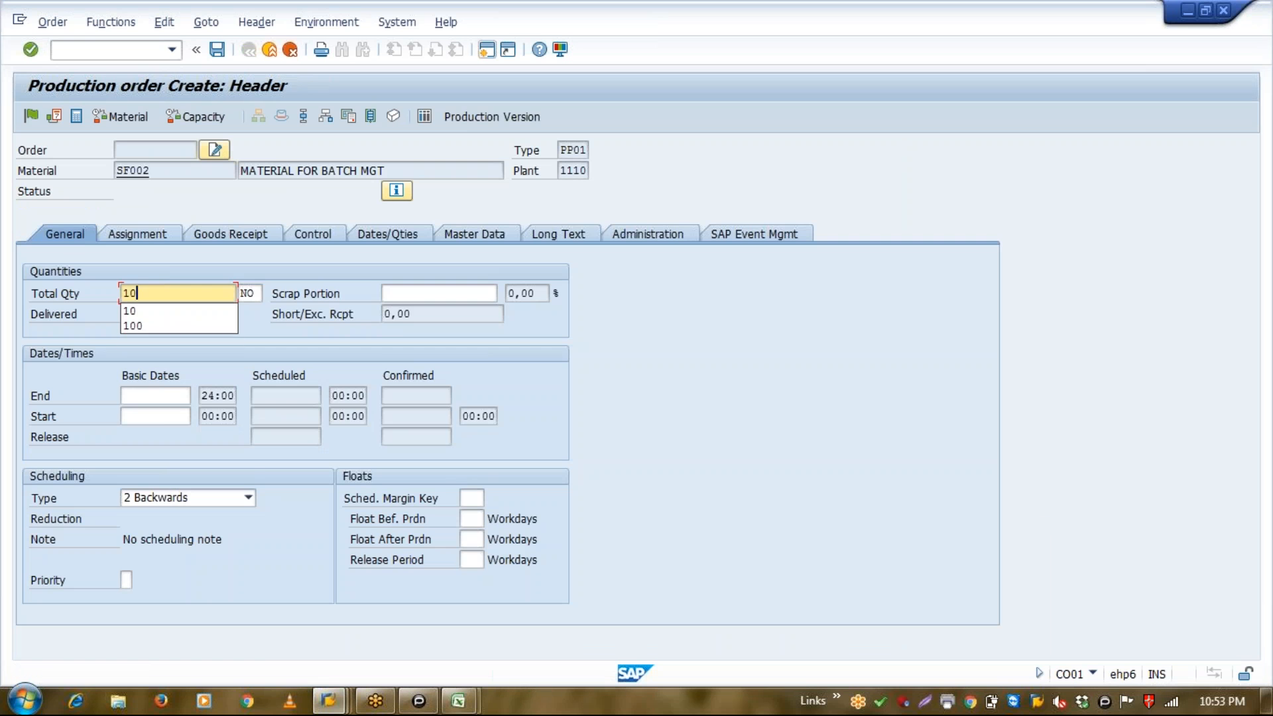
pyautogui.press('Return')
pyautogui.write('13.05.2016')
pyautogui.press('Return')
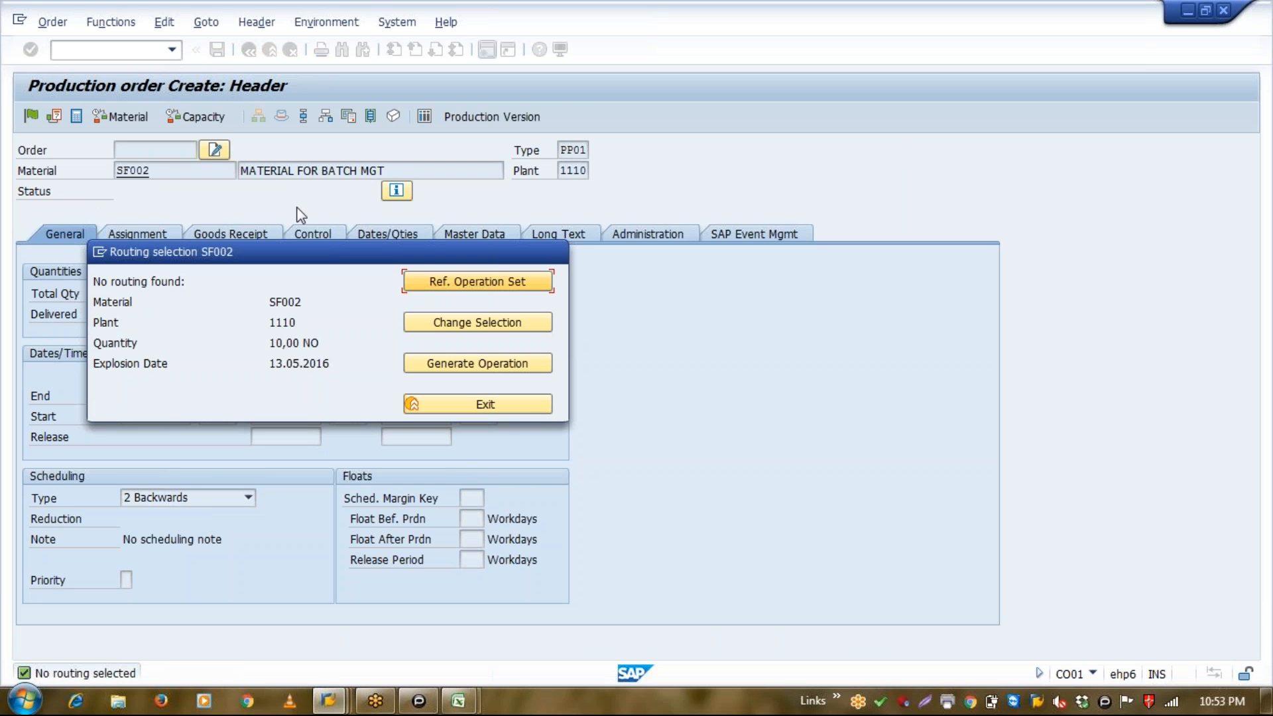
# Generate an operation for the order without exploding another material's BOM, release the order and display its goods receipt data.
pyautogui.click(497, 363)
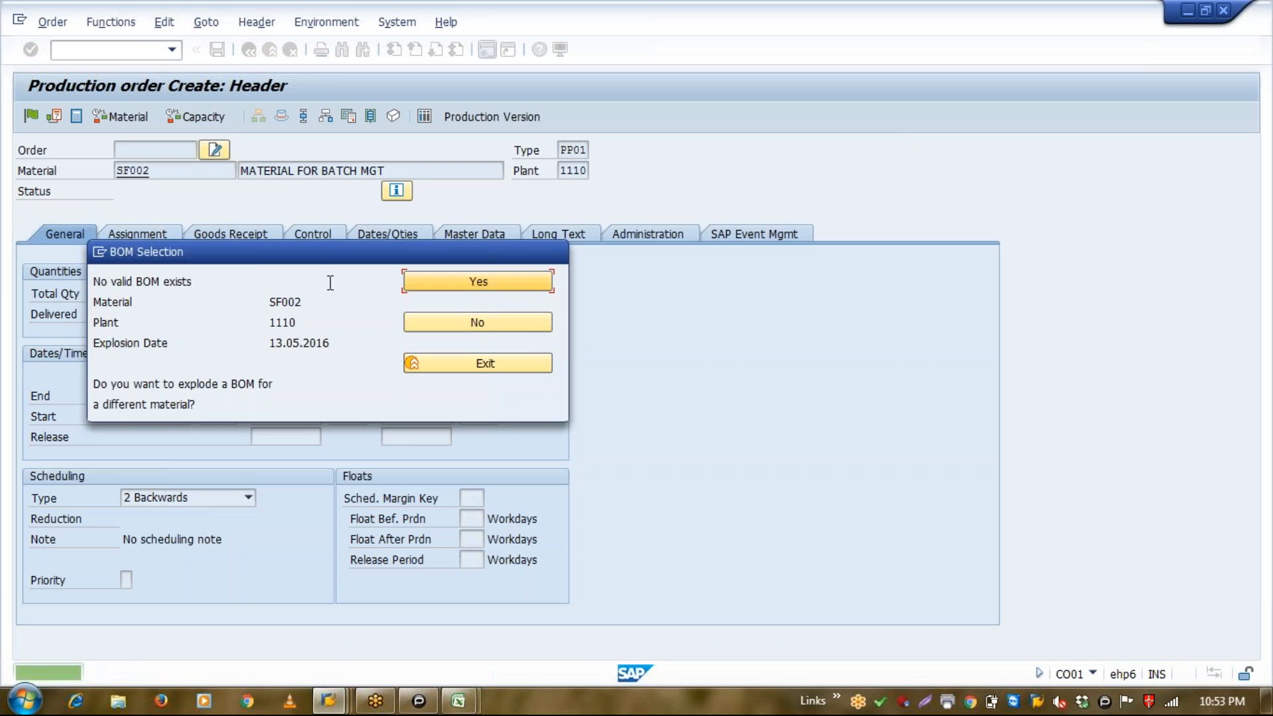
pyautogui.click(478, 322)
pyautogui.click(31, 117)
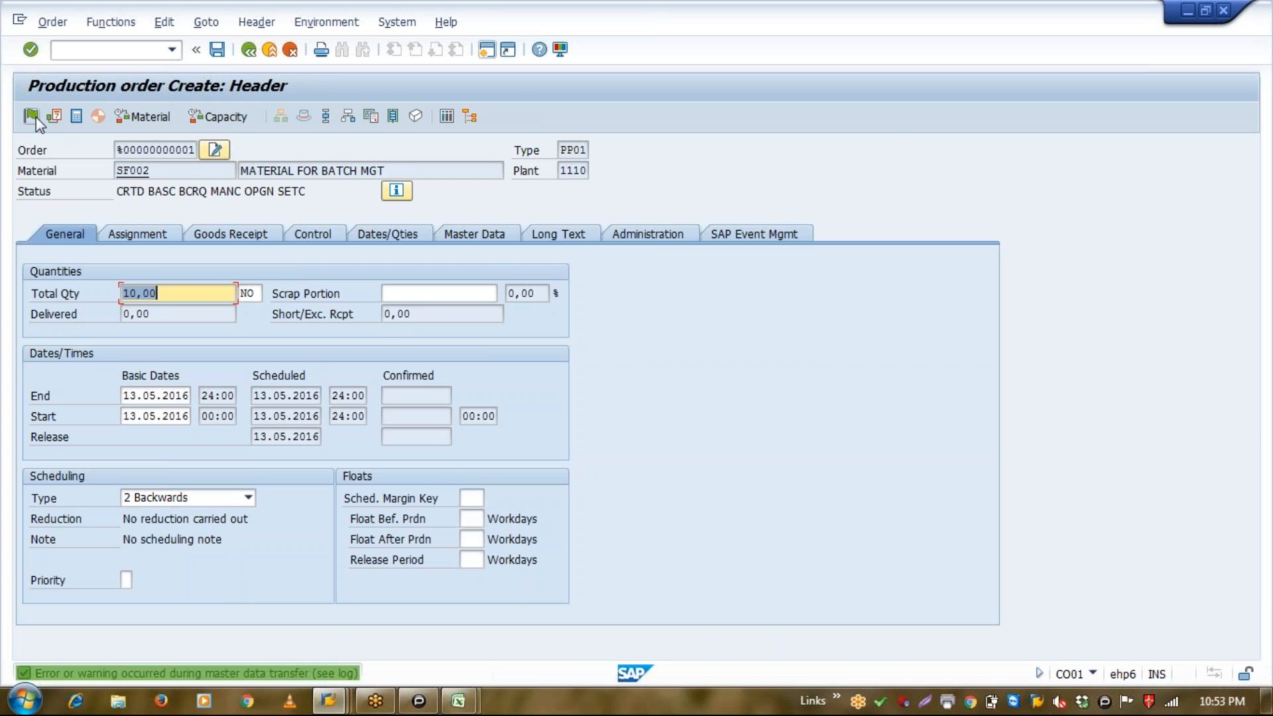
pyautogui.click(258, 255)
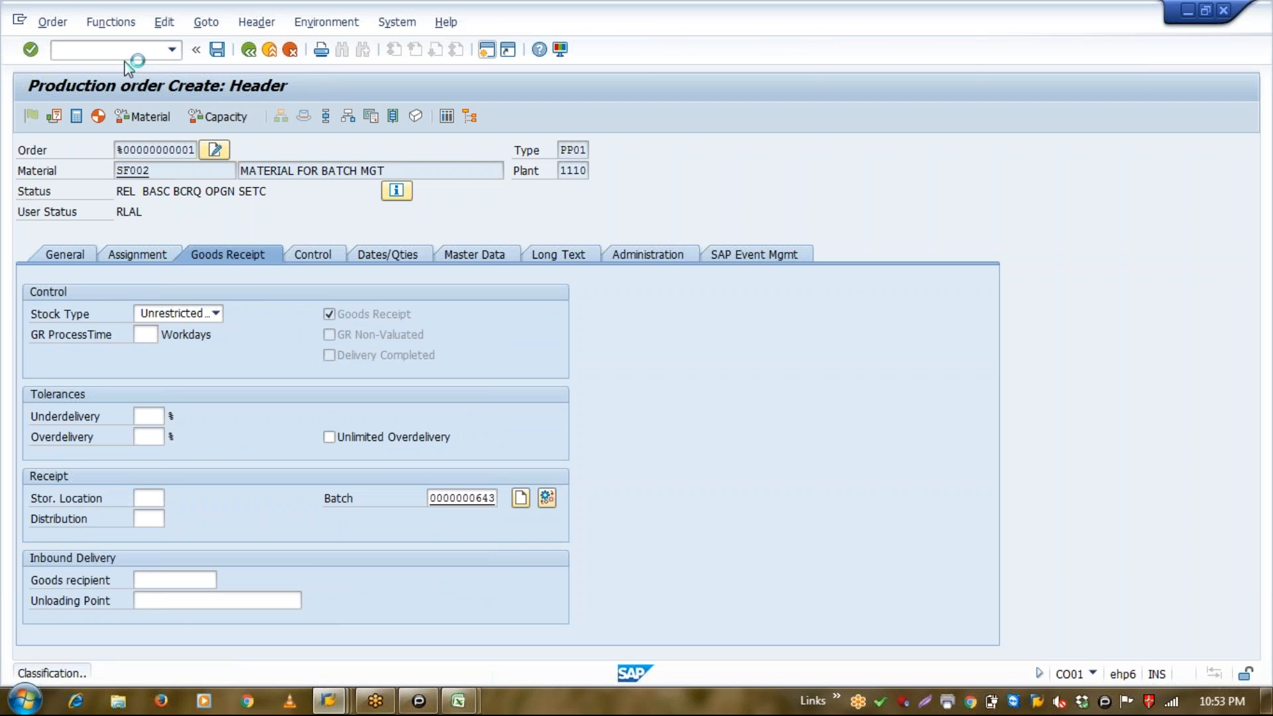
# Start transaction CO11N and load the newly saved SF002 production order for confirmation.
pyautogui.click(109, 50)
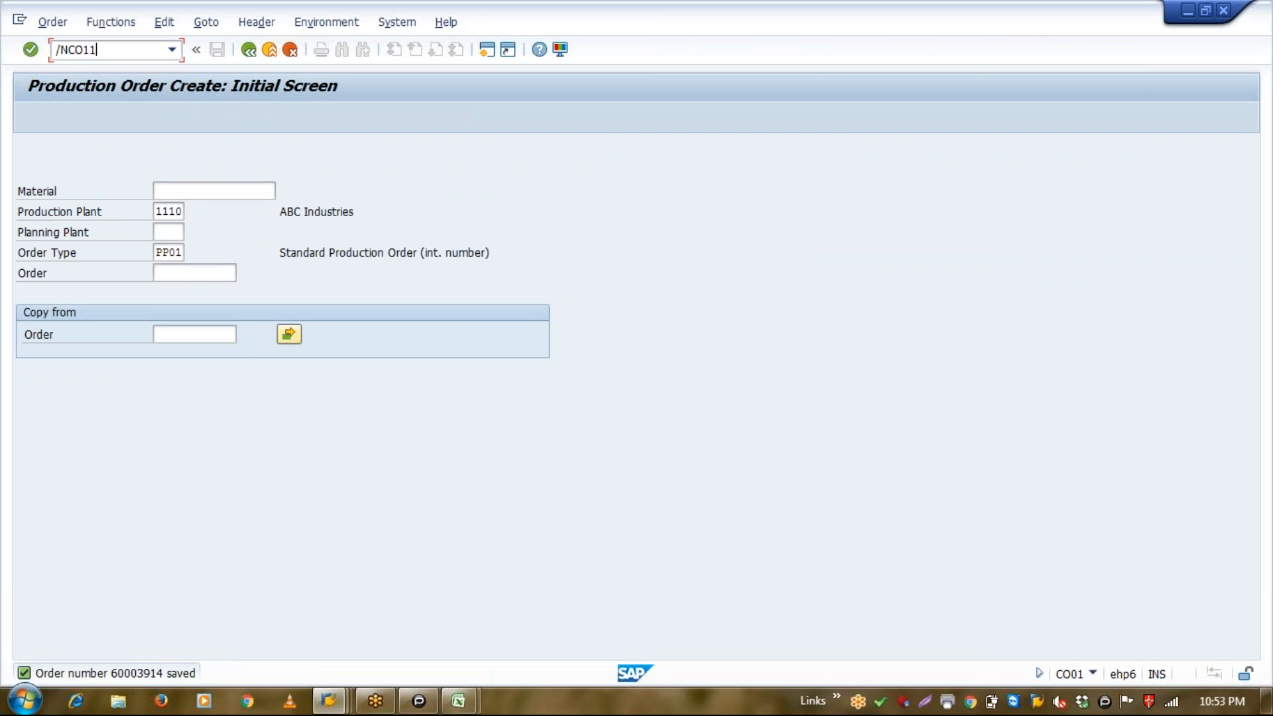
pyautogui.write('/NCO11N')
pyautogui.press('Return')
pyautogui.press('Tab')
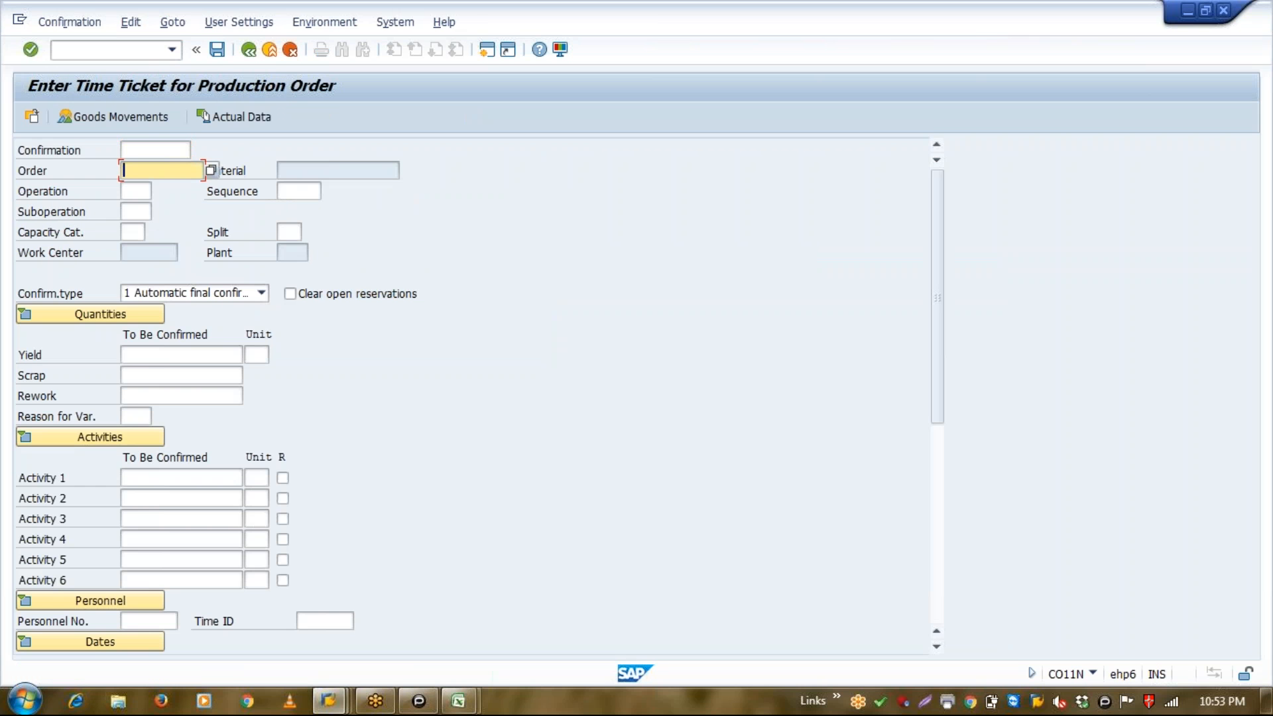
pyautogui.write('60003913')
pyautogui.press('BackSpace')
pyautogui.write('4')
pyautogui.press('Return')
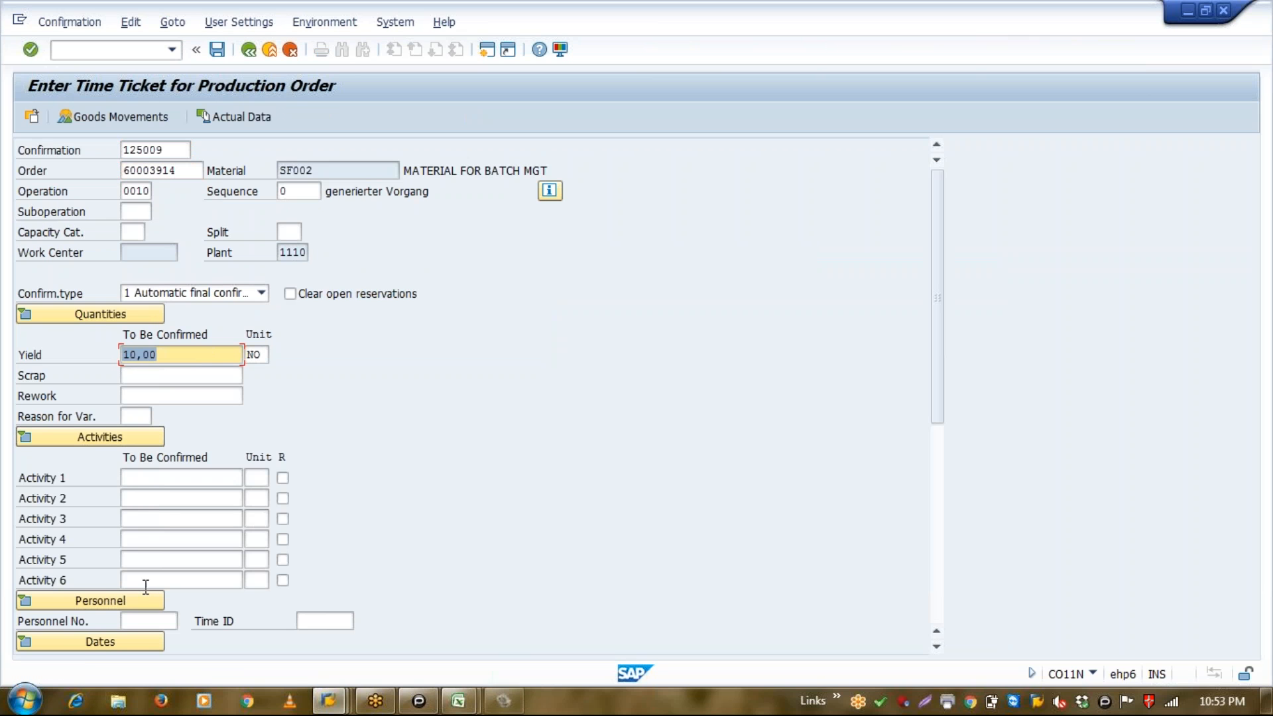
# Set the confirmation's posting date to 05.02.2013 and proceed to its goods movements.
pyautogui.click(152, 644)
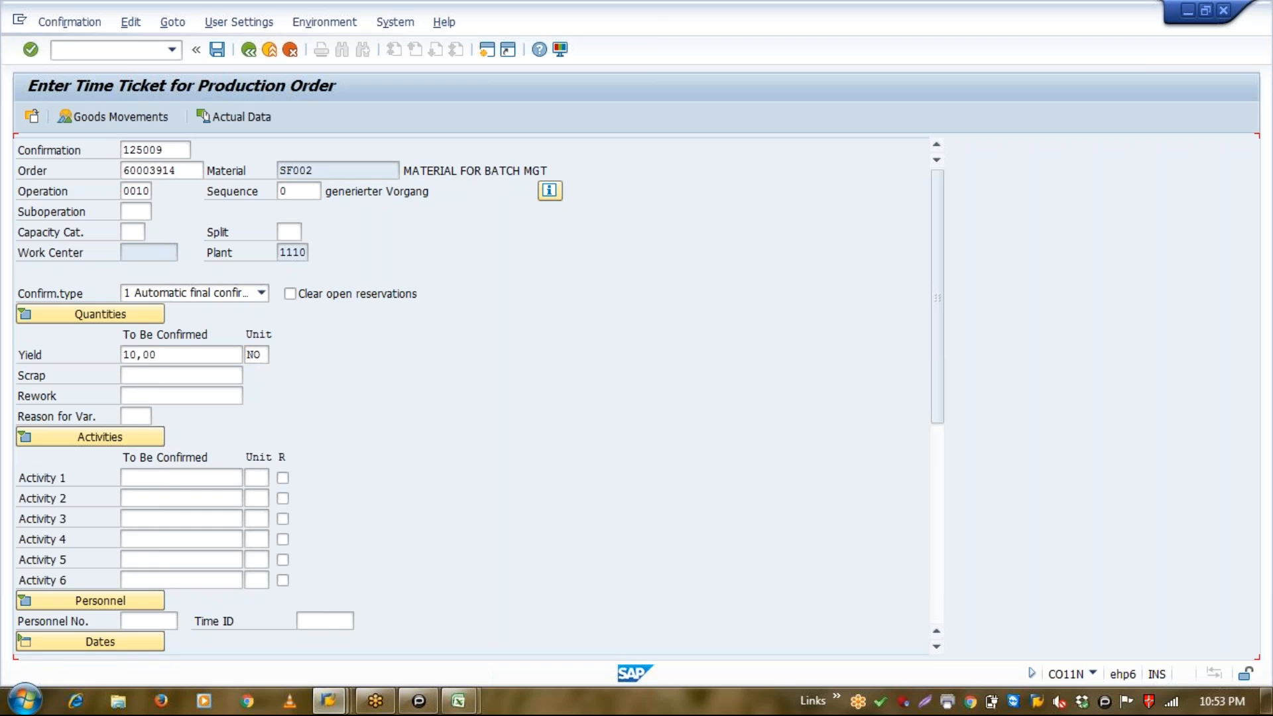
pyautogui.scroll(-5, 222, 621)
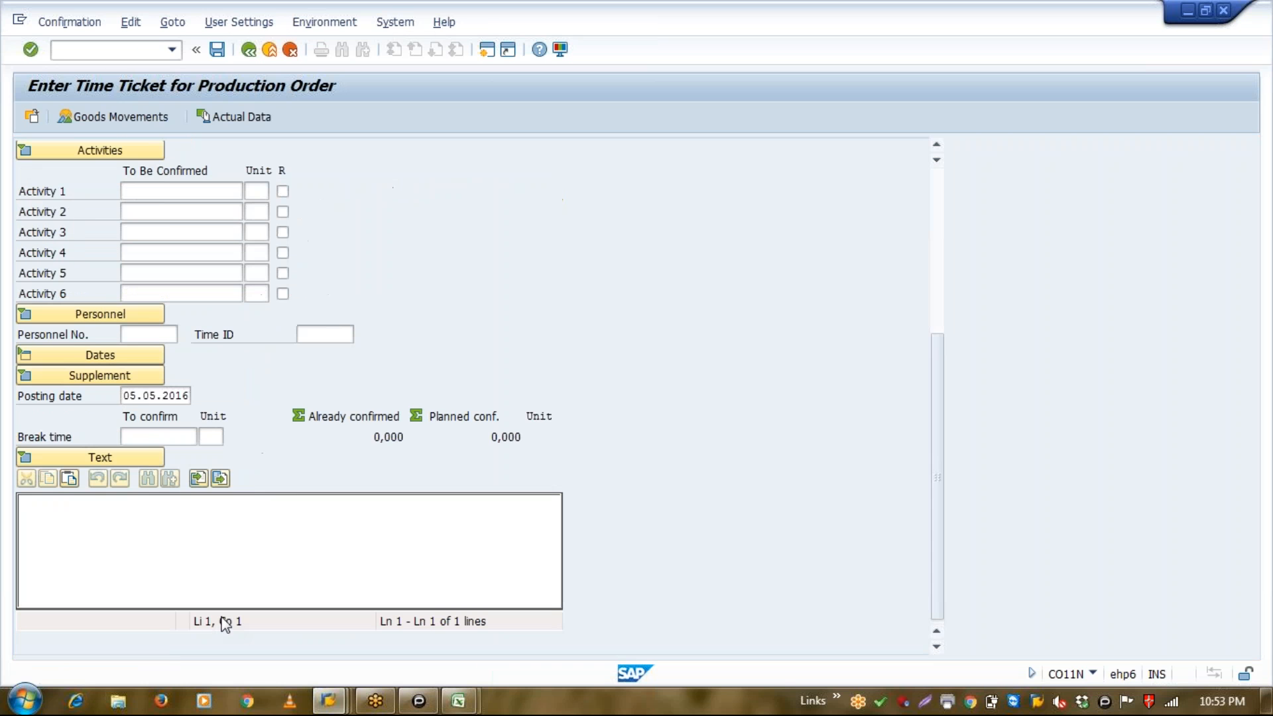
pyautogui.click(155, 395)
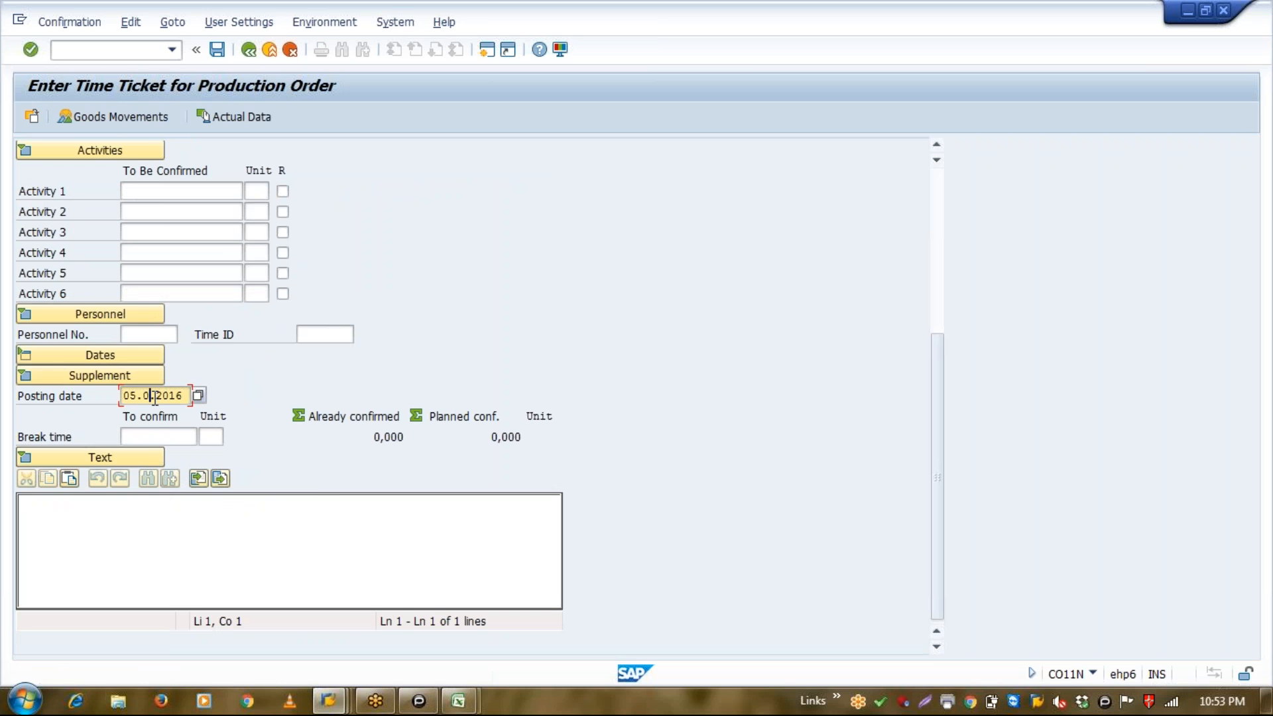
pyautogui.write('2')
pyautogui.press('Return')
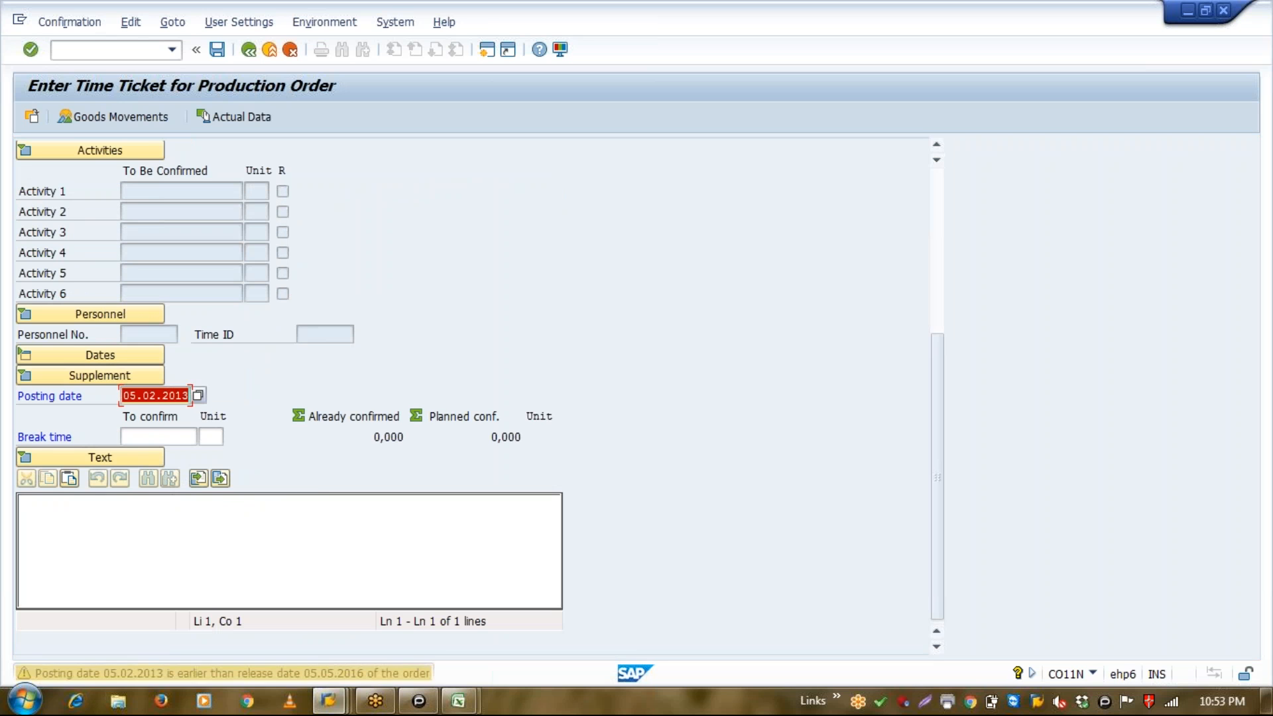
pyautogui.press('Return')
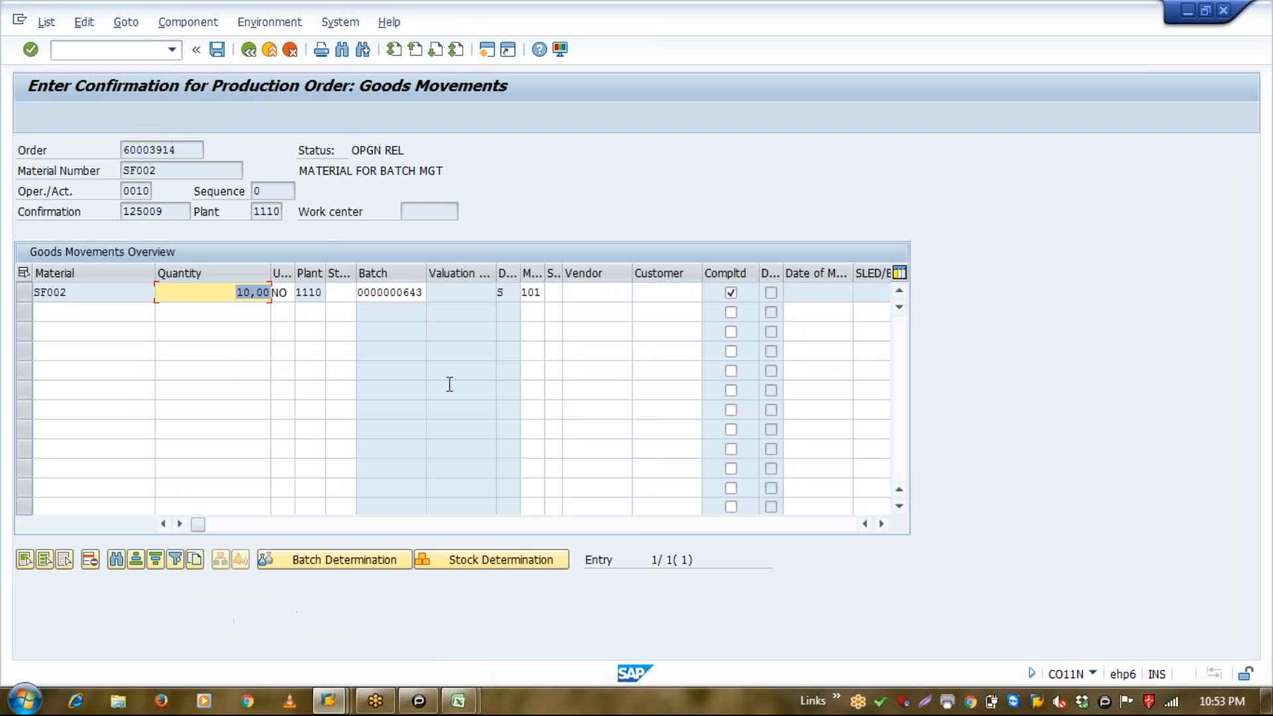
# Enter storage location EC01 for the SF002 goods receipt line and save the confirmation.
pyautogui.press('Tab')
pyautogui.press('F4')
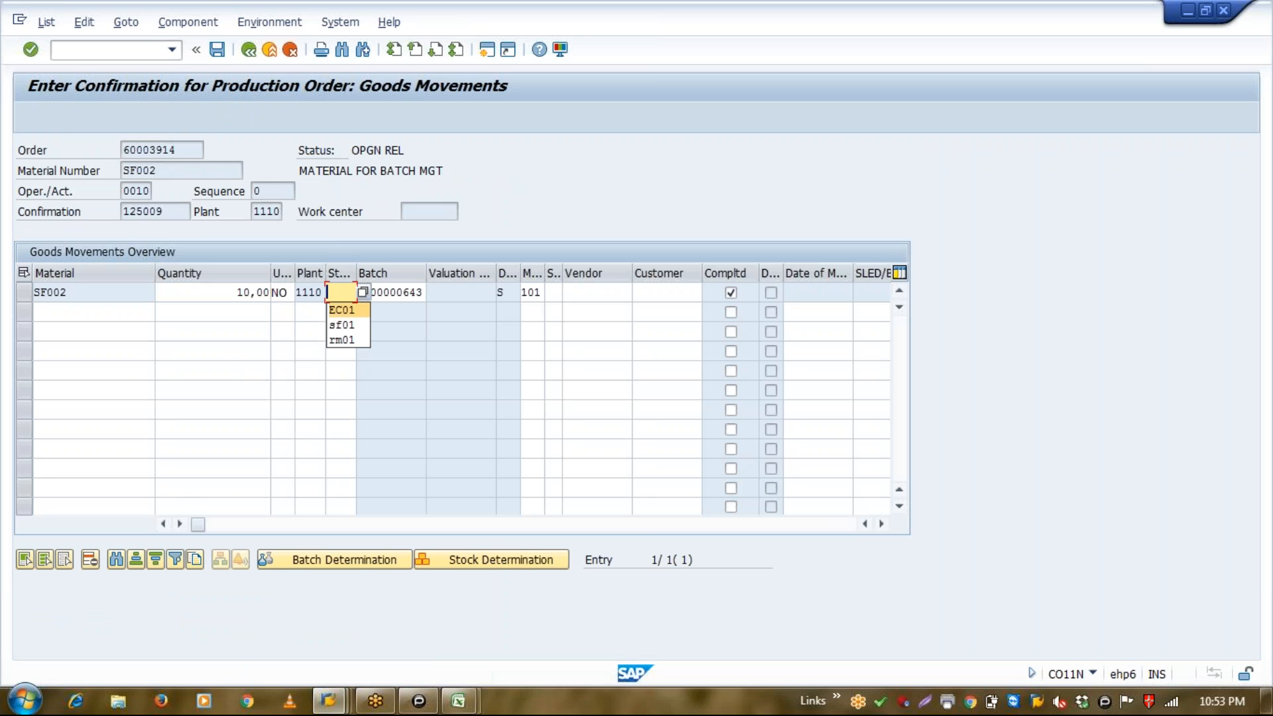
pyautogui.press('Return')
pyautogui.click(217, 50)
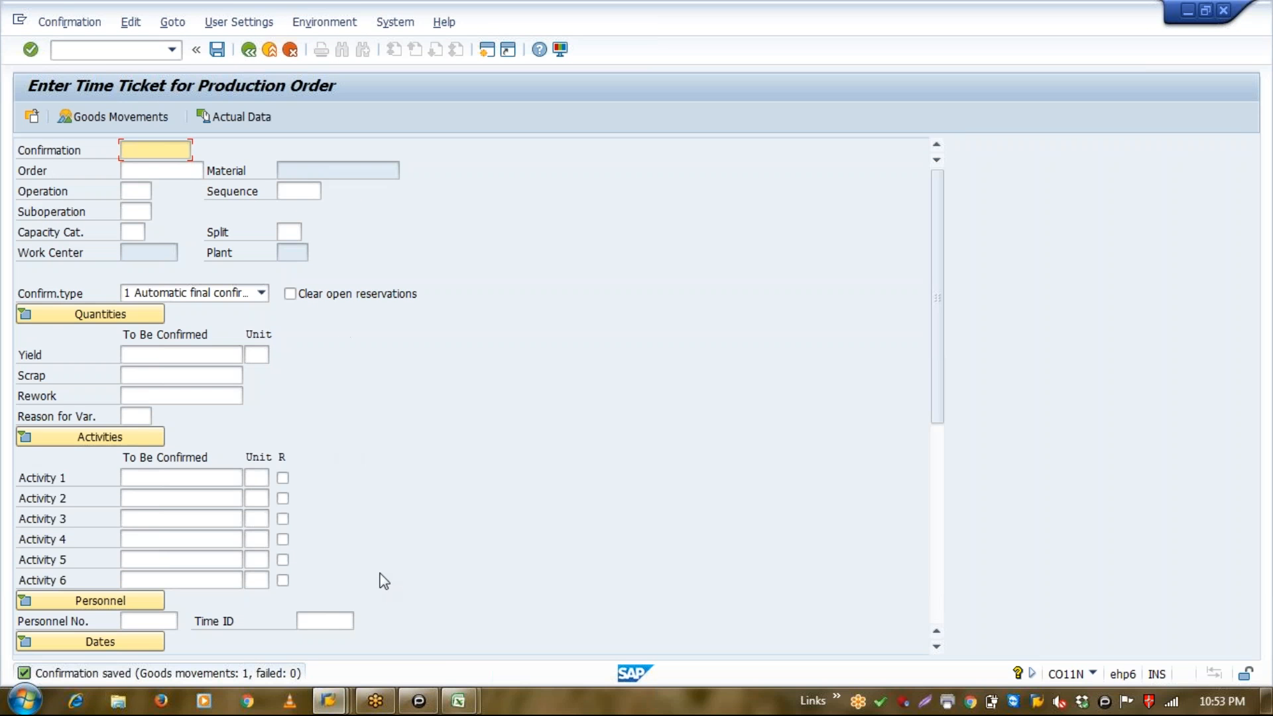
# Refresh SF002's stock overview in its own session and examine the stock by batch, storage location EC01, plant 1110 and company code 0001.
pyautogui.click(328, 701)
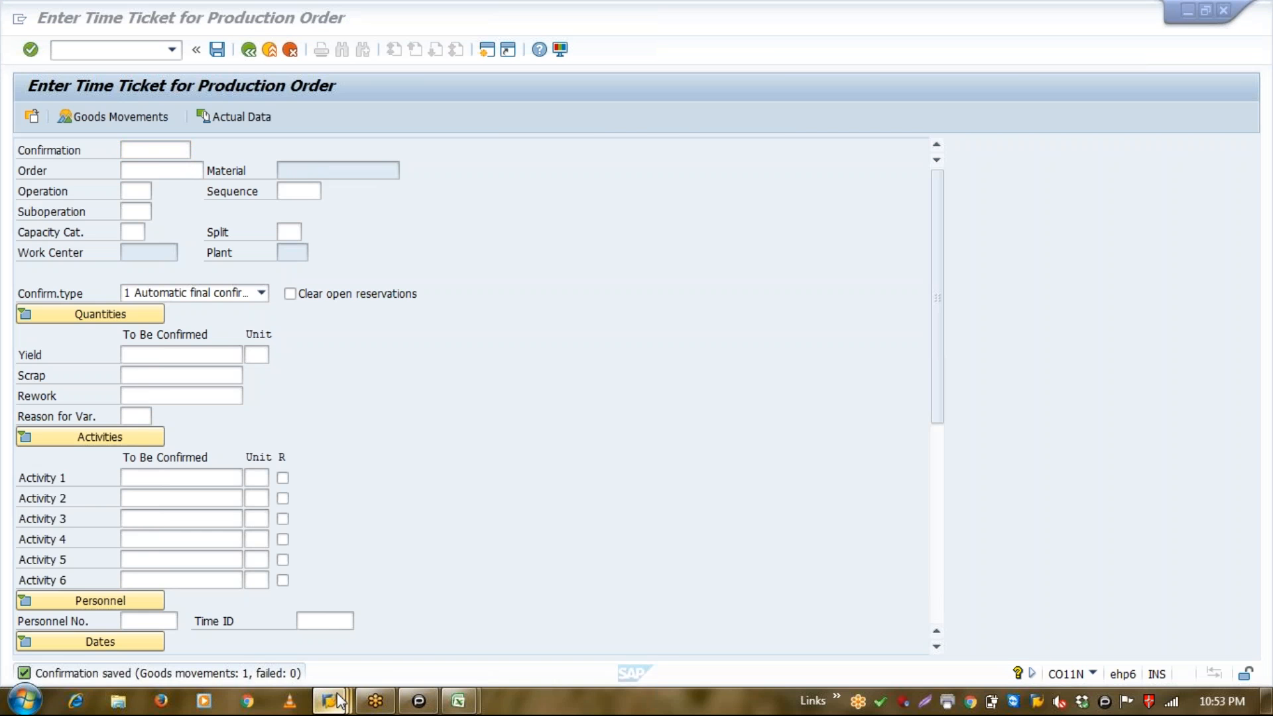
pyautogui.click(344, 610)
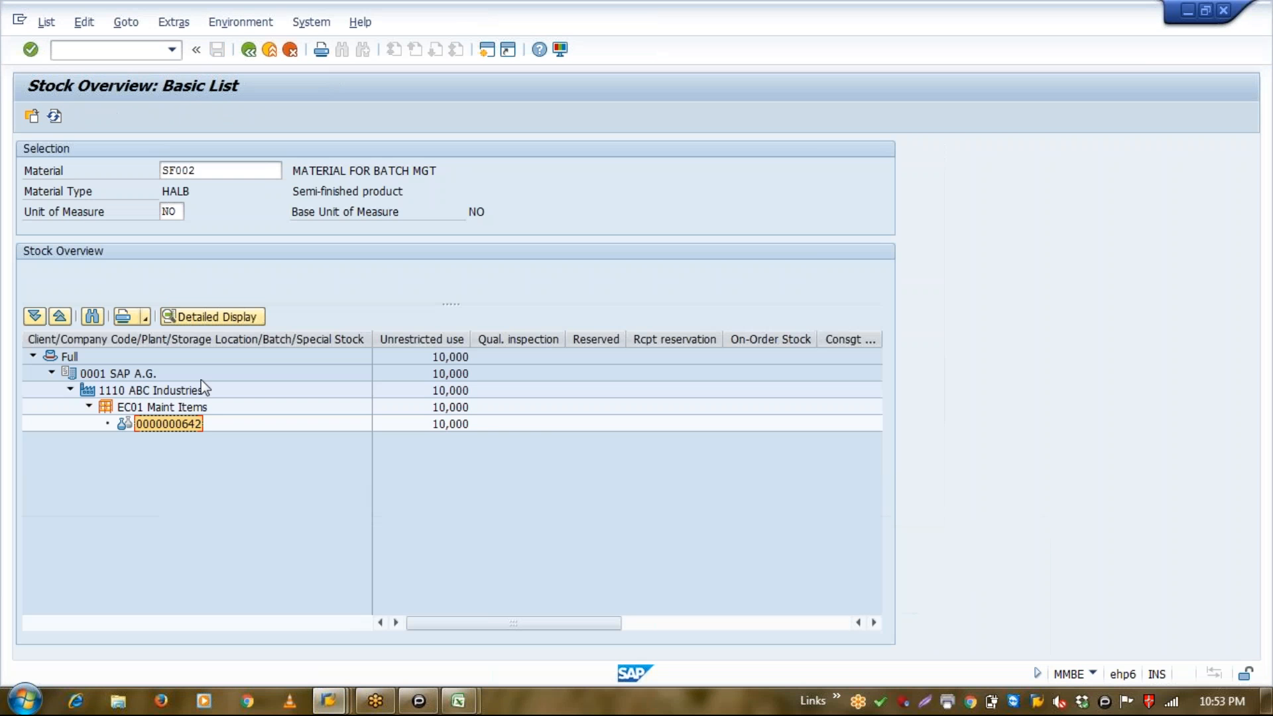
pyautogui.click(56, 118)
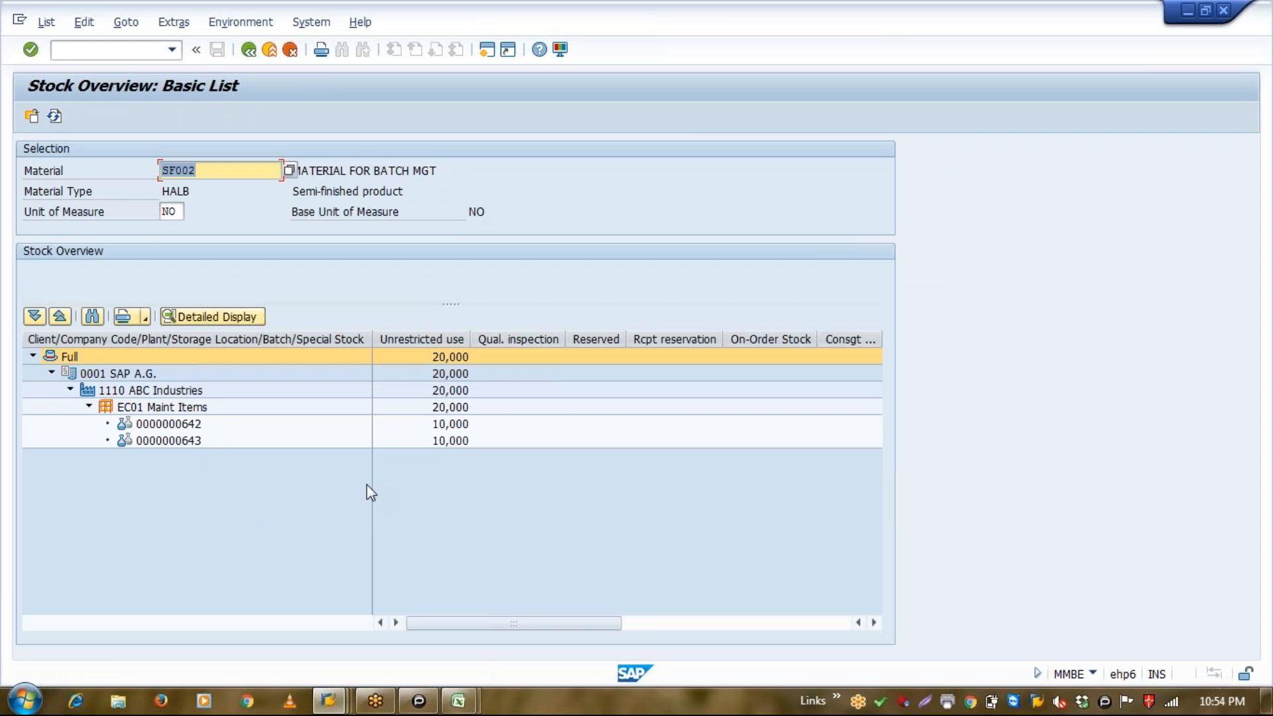
pyautogui.click(199, 441)
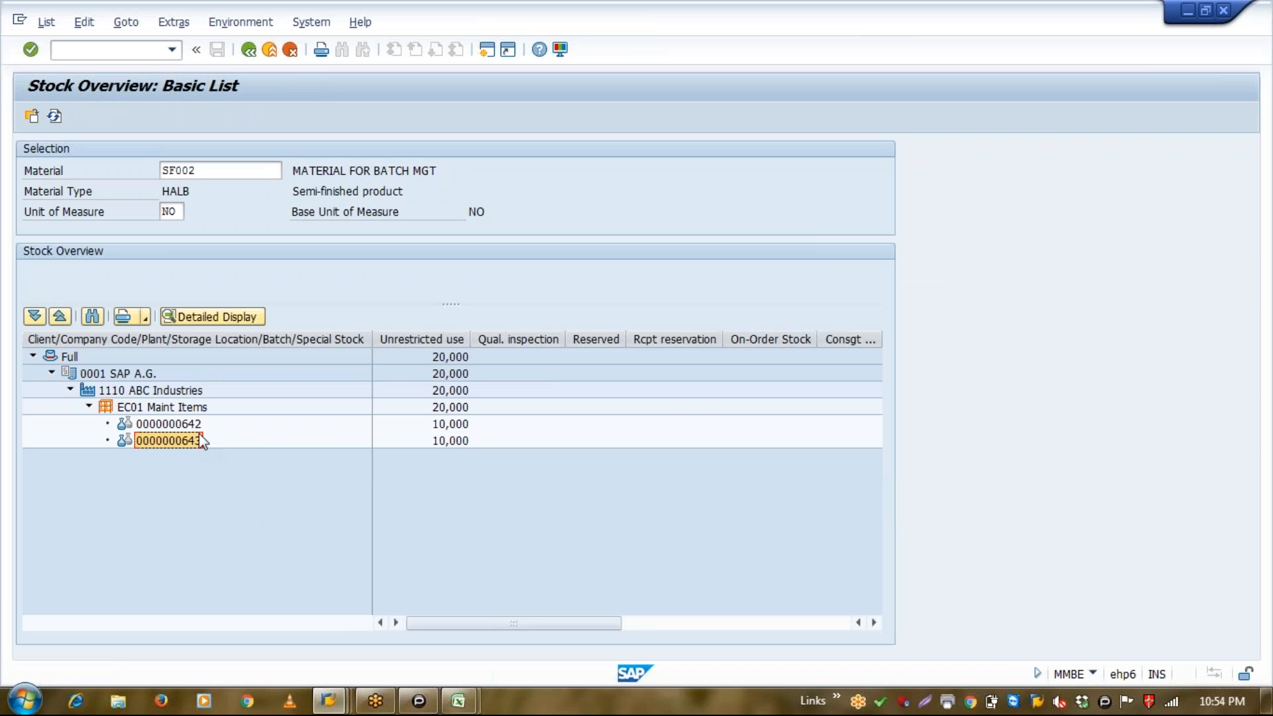
pyautogui.click(140, 410)
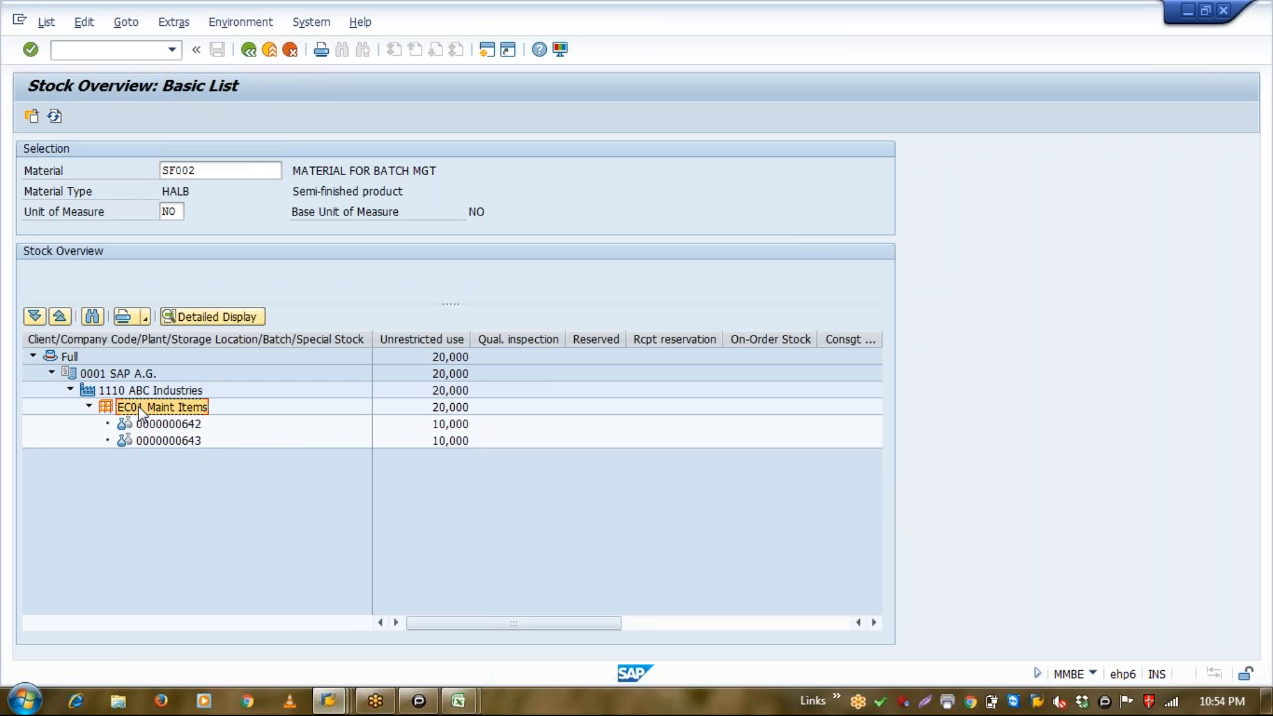
pyautogui.click(136, 391)
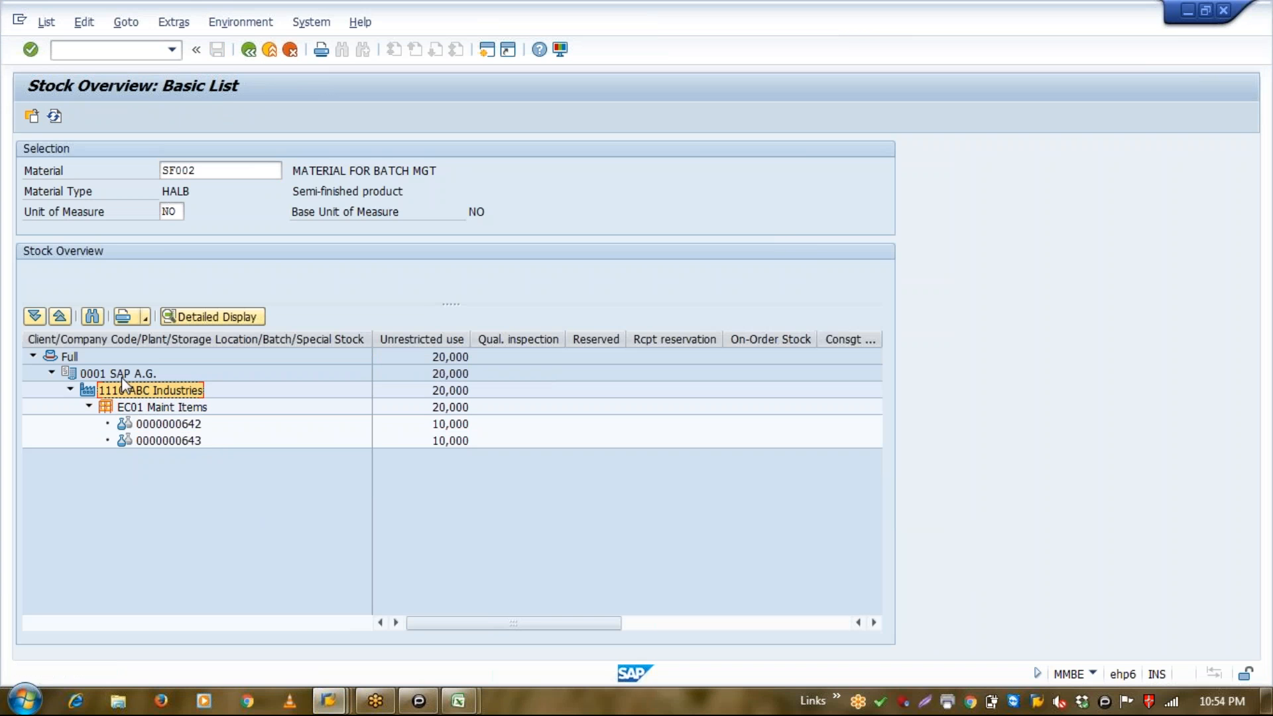
pyautogui.click(123, 377)
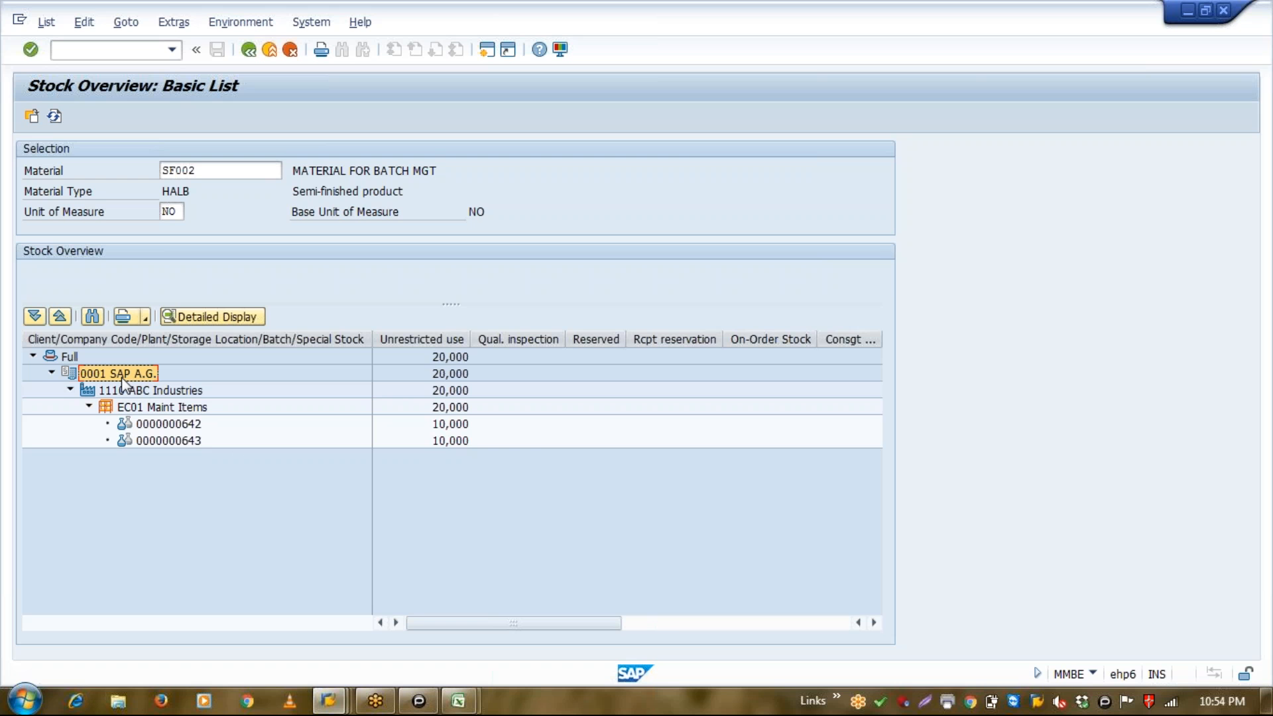
# Switch to the Excel workbook, show the batch mgt sheet and select cell K5.
pyautogui.click(475, 702)
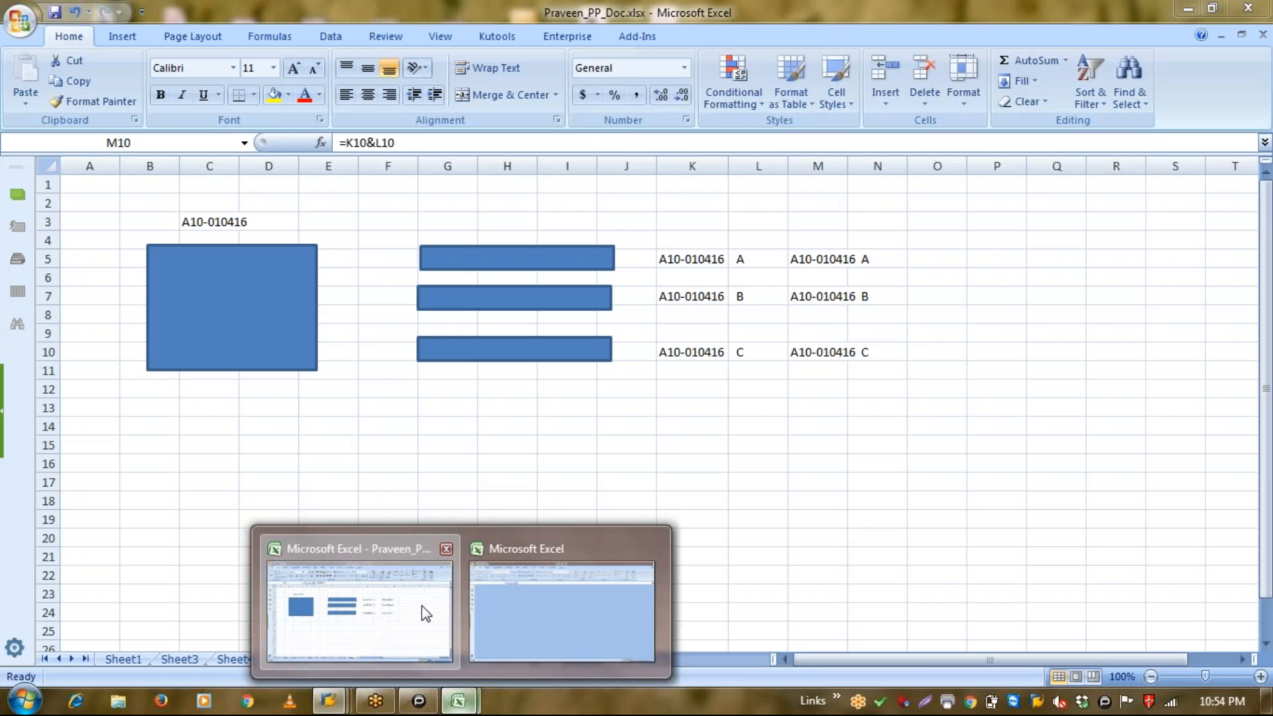
pyautogui.click(422, 606)
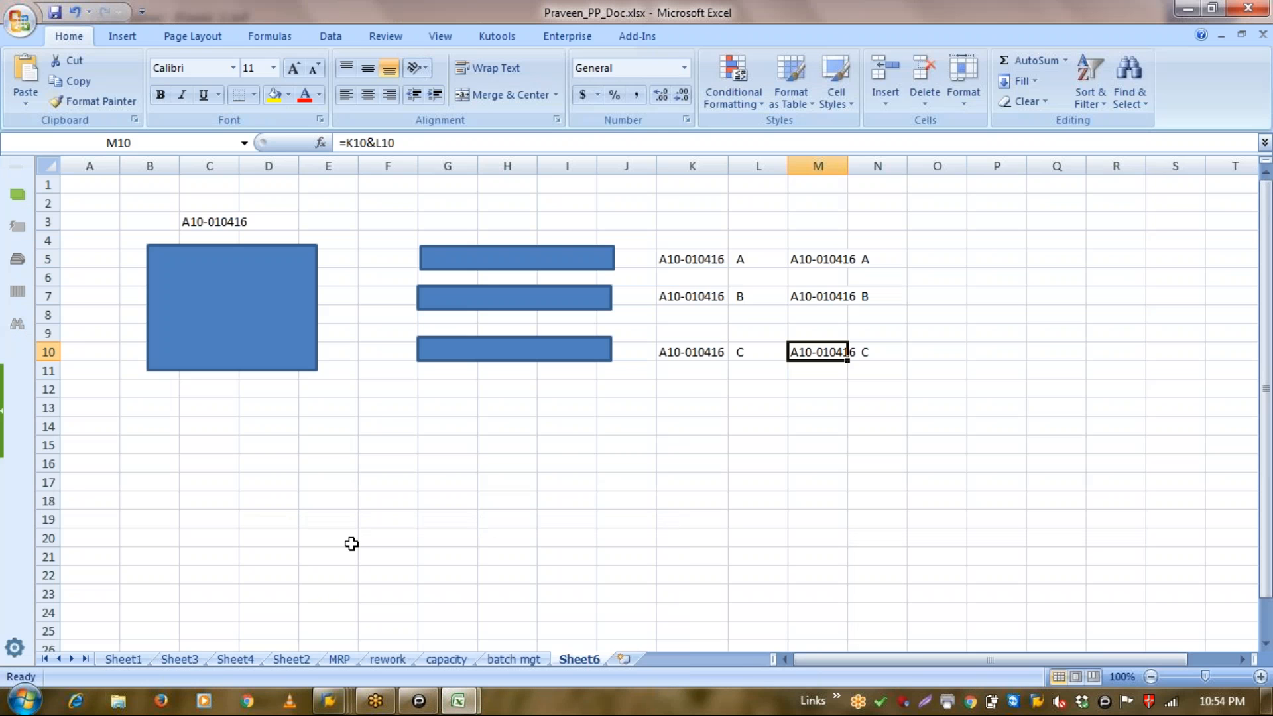
pyautogui.click(510, 659)
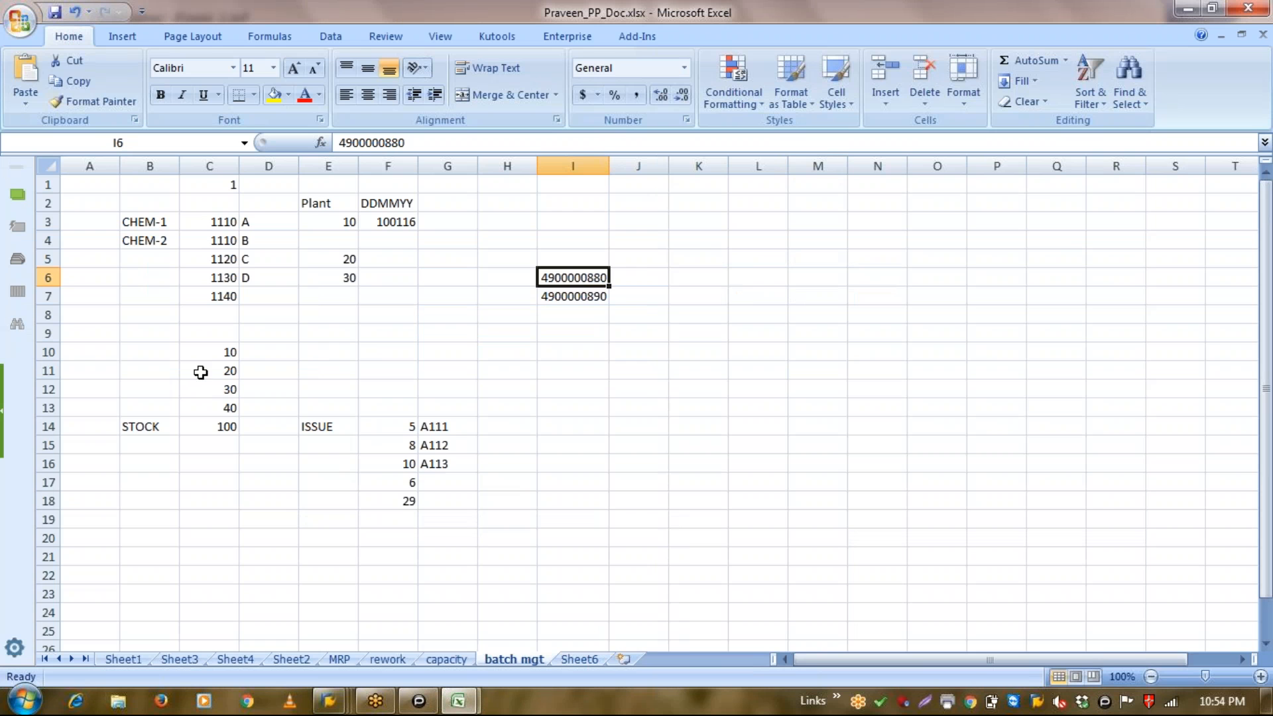
pyautogui.click(674, 250)
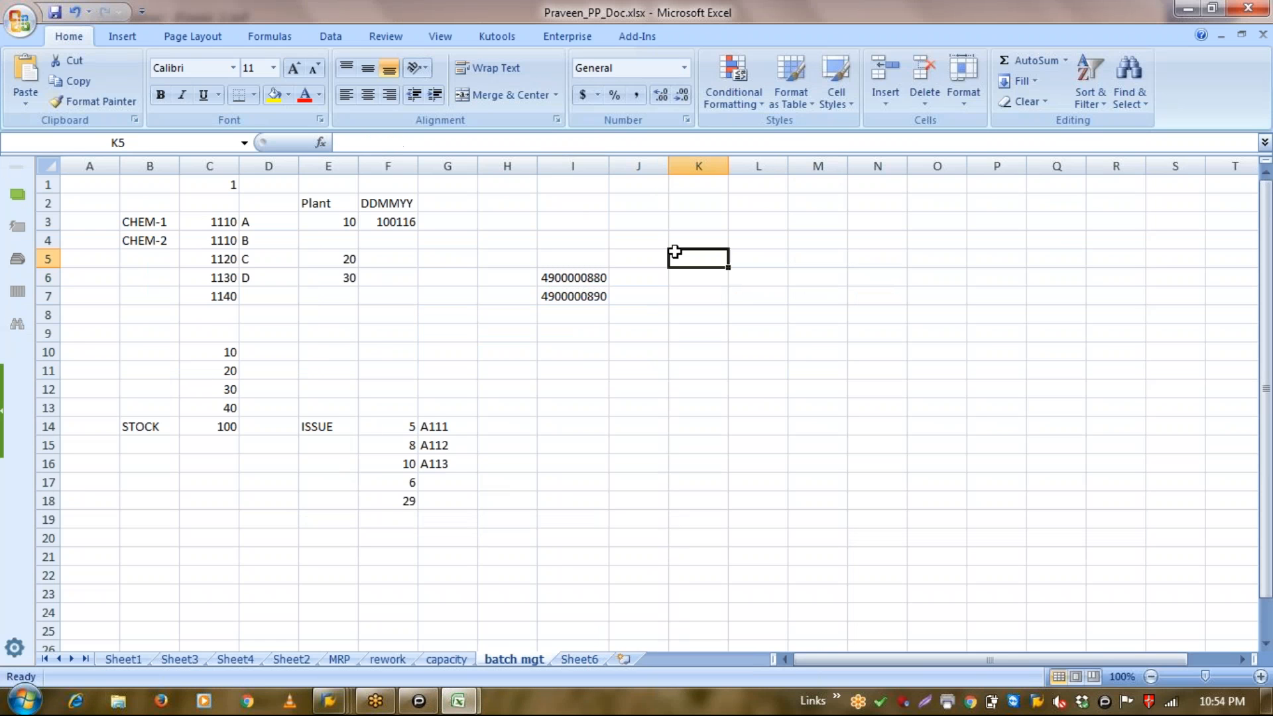
pyautogui.press('Right')
pyautogui.press('Right')
pyautogui.press('Right')
pyautogui.press('Right')
pyautogui.press('Right')
pyautogui.press('Right')
pyautogui.press('Right')
pyautogui.press('Left')
pyautogui.press('Left')
pyautogui.press('Left')
pyautogui.press('Left')
pyautogui.press('Left')
pyautogui.press('Left')
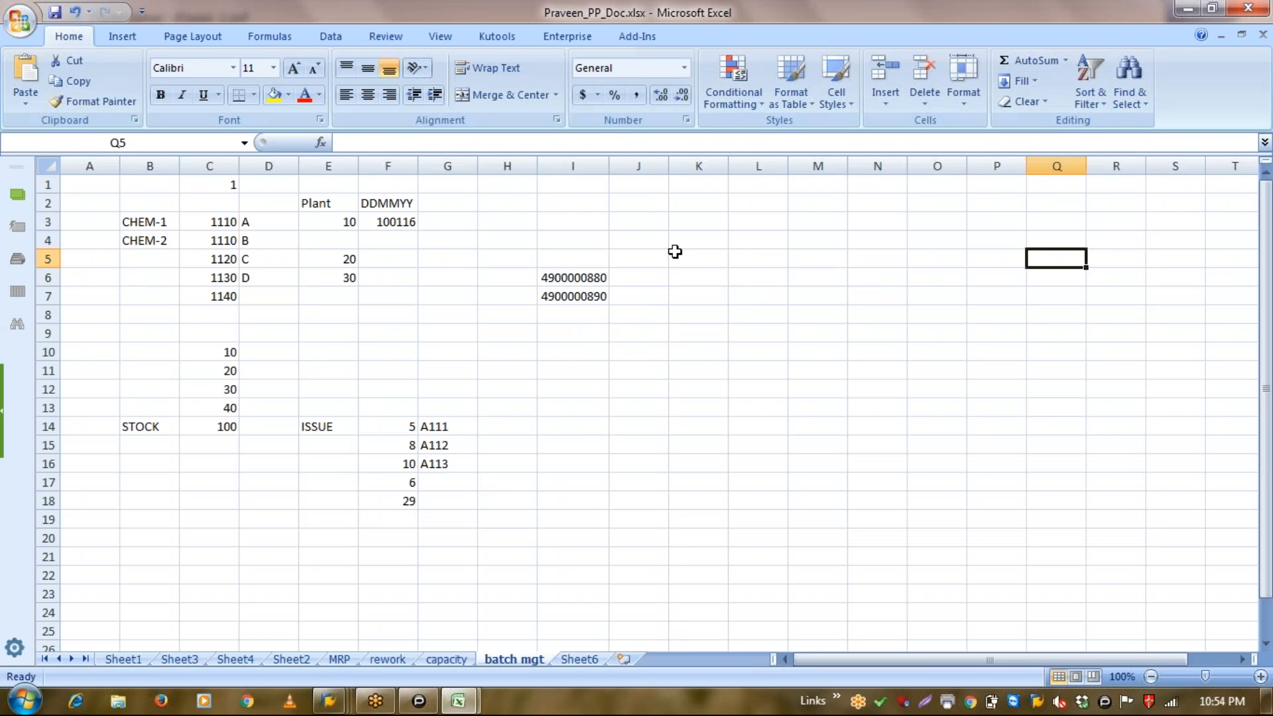
# Start a numbered list with 1 in cell K3 and the text "Batch level - Material/Plant" in L3.
pyautogui.press('Up')
pyautogui.press('Up')
pyautogui.press('Left')
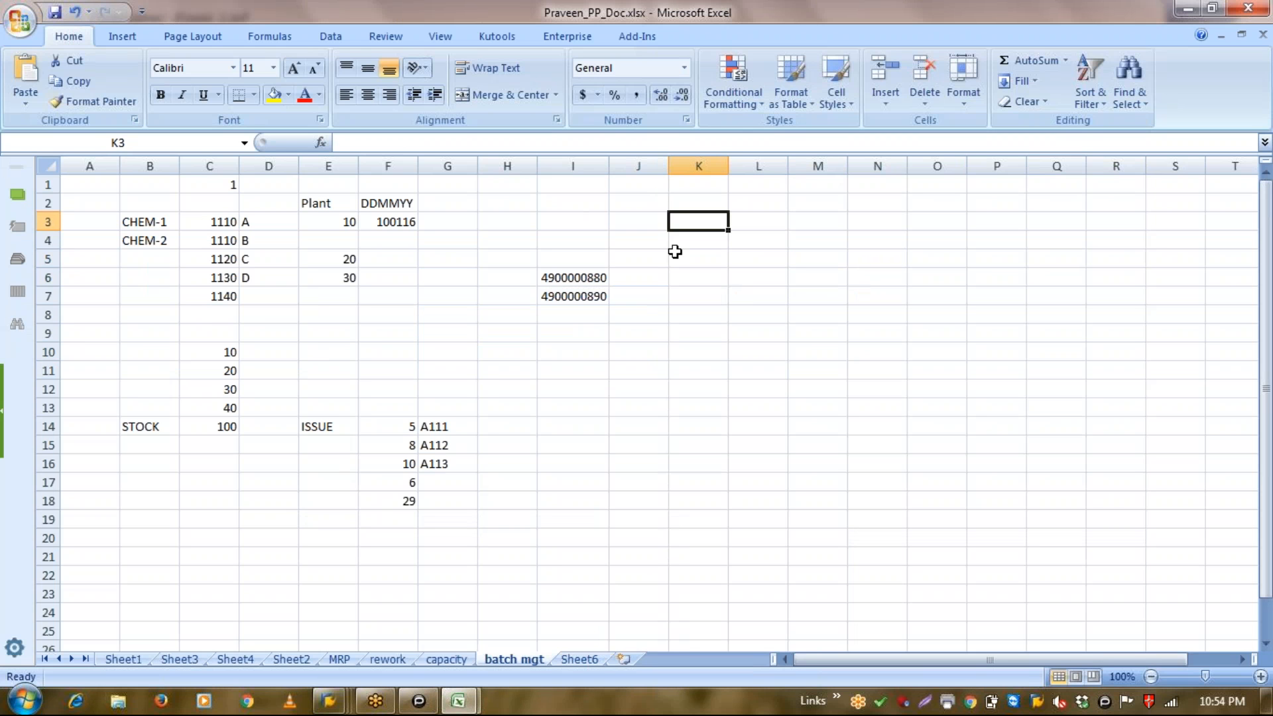
pyautogui.write('1')
pyautogui.press('Right')
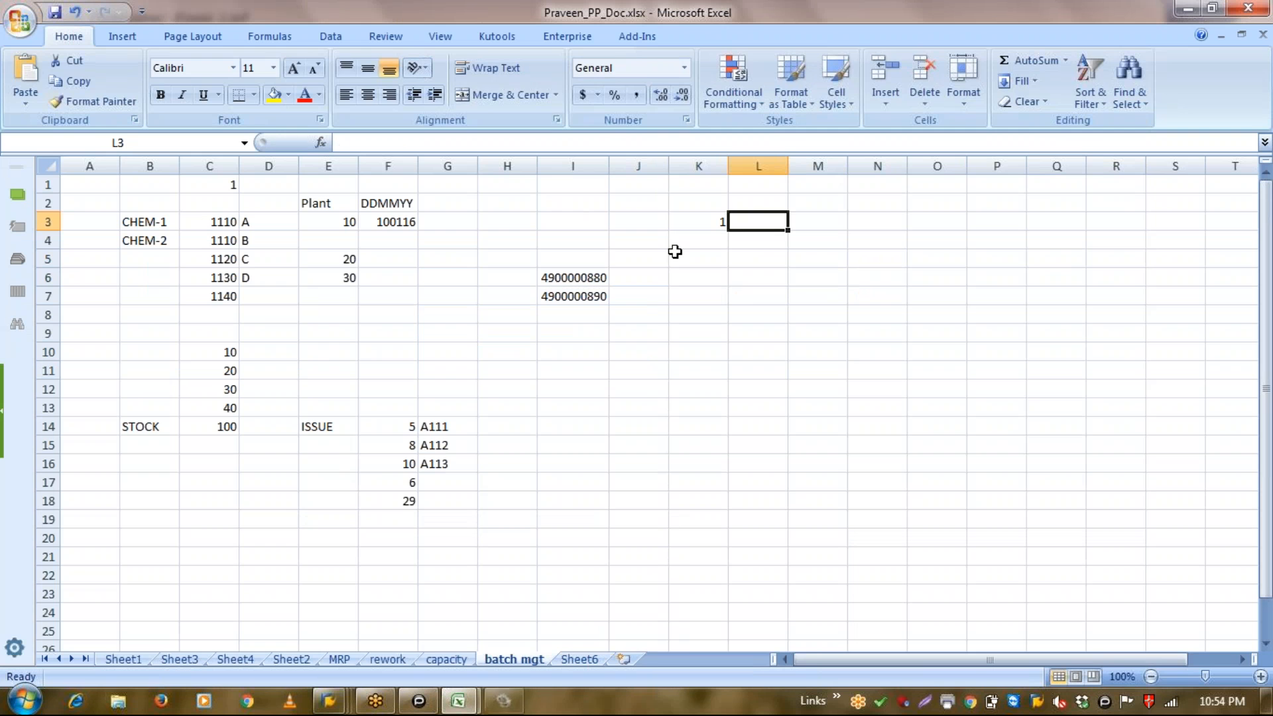
pyautogui.write('a')
pyautogui.press('BackSpace')
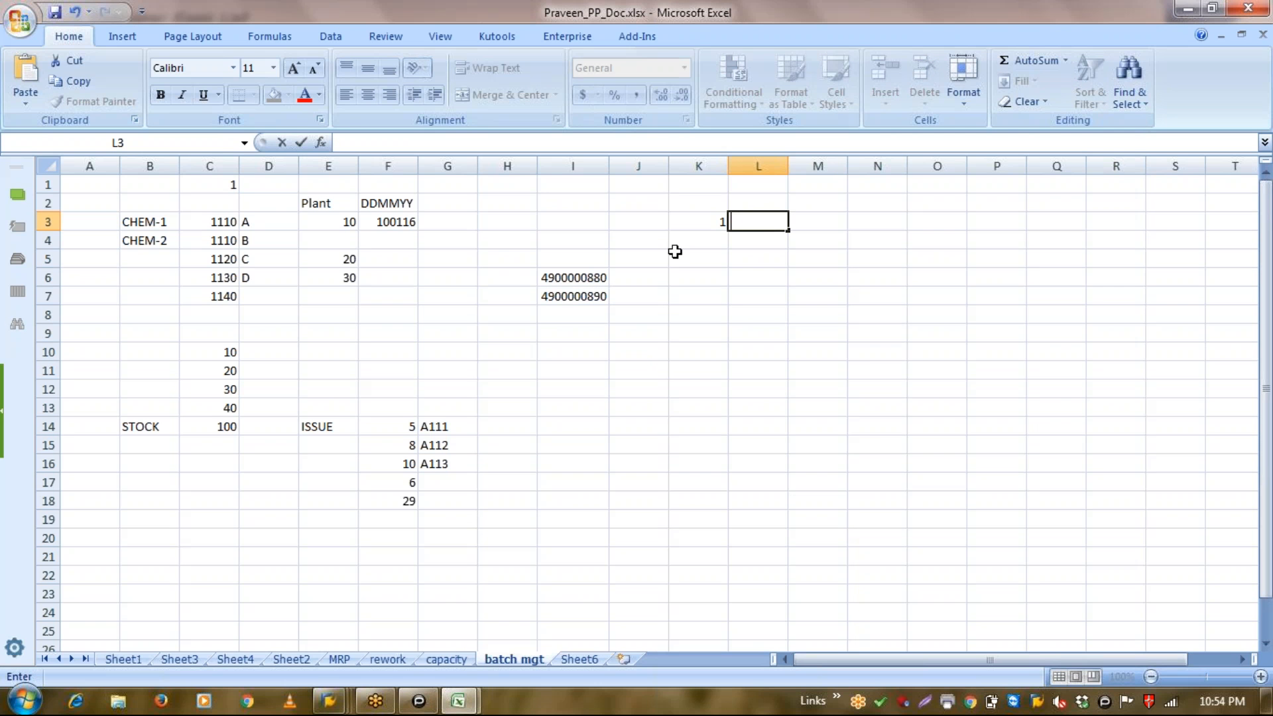
pyautogui.write('Batch level - ')
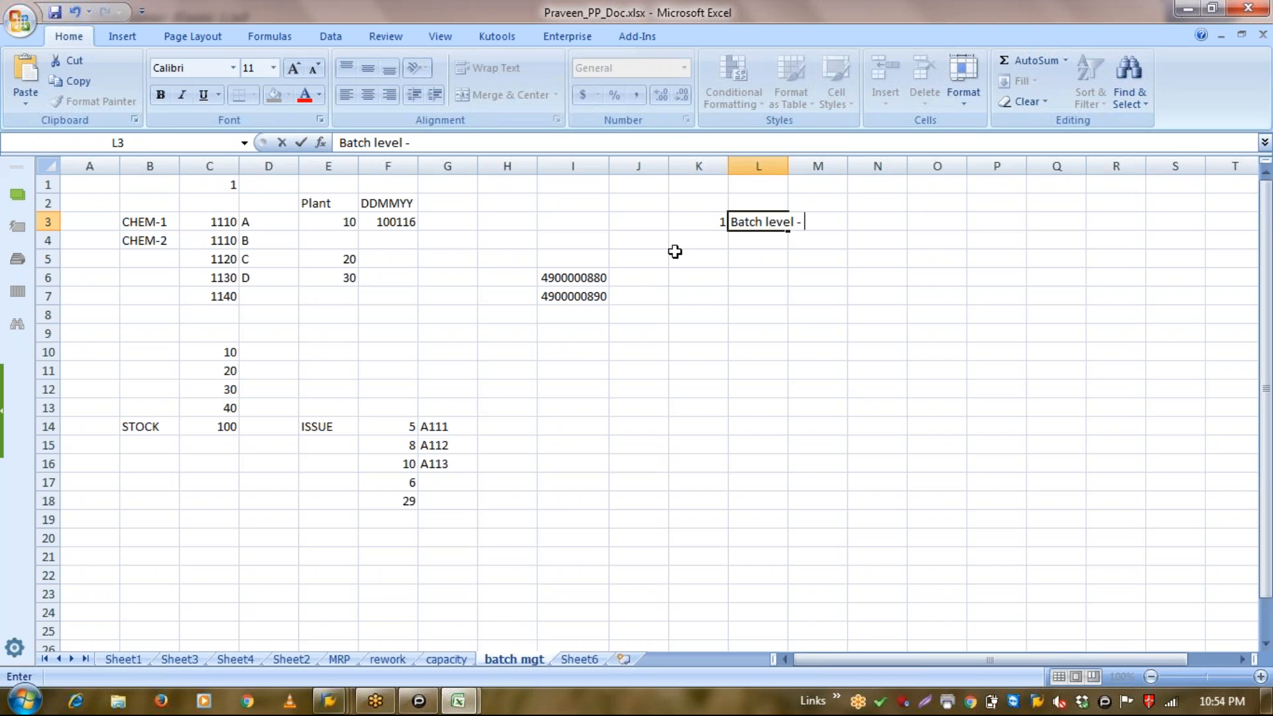
pyautogui.write('Material')
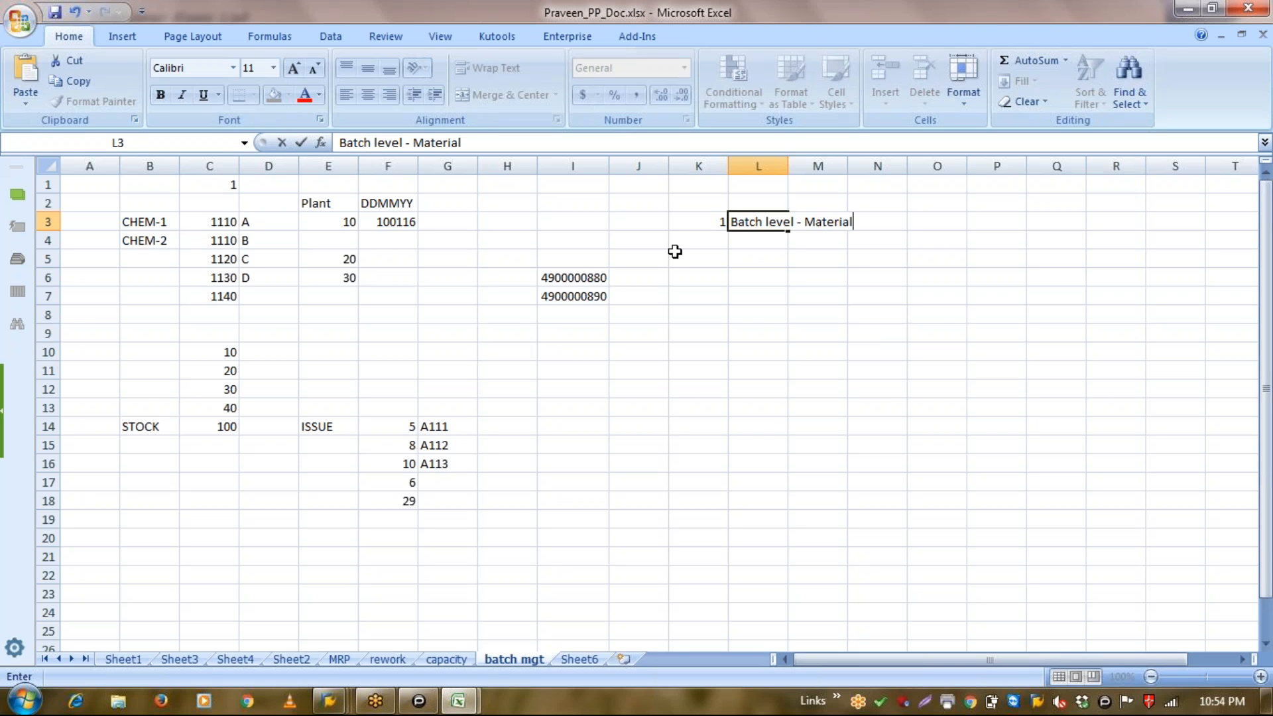
pyautogui.write('/Palant')
pyautogui.click(675, 251)
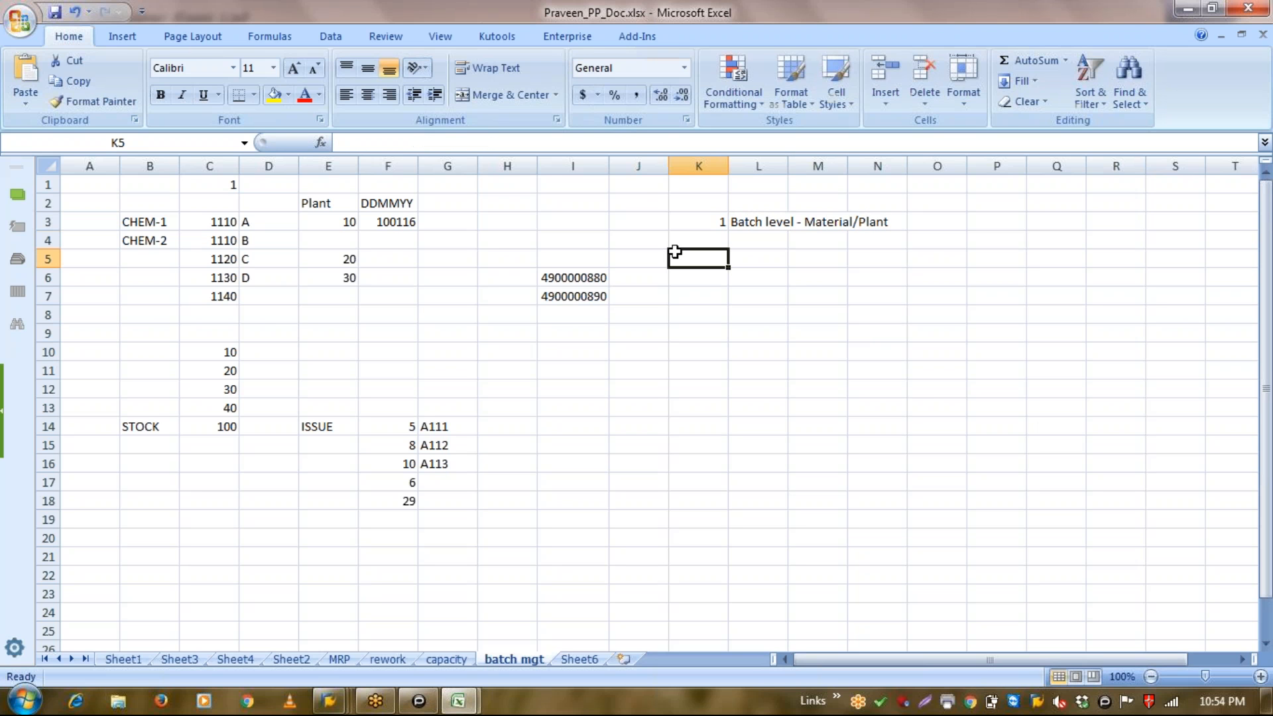
# Extend the text in cell L3 with "/Client" so it reads "Batch level - Material/Plant/Client".
pyautogui.click(756, 223)
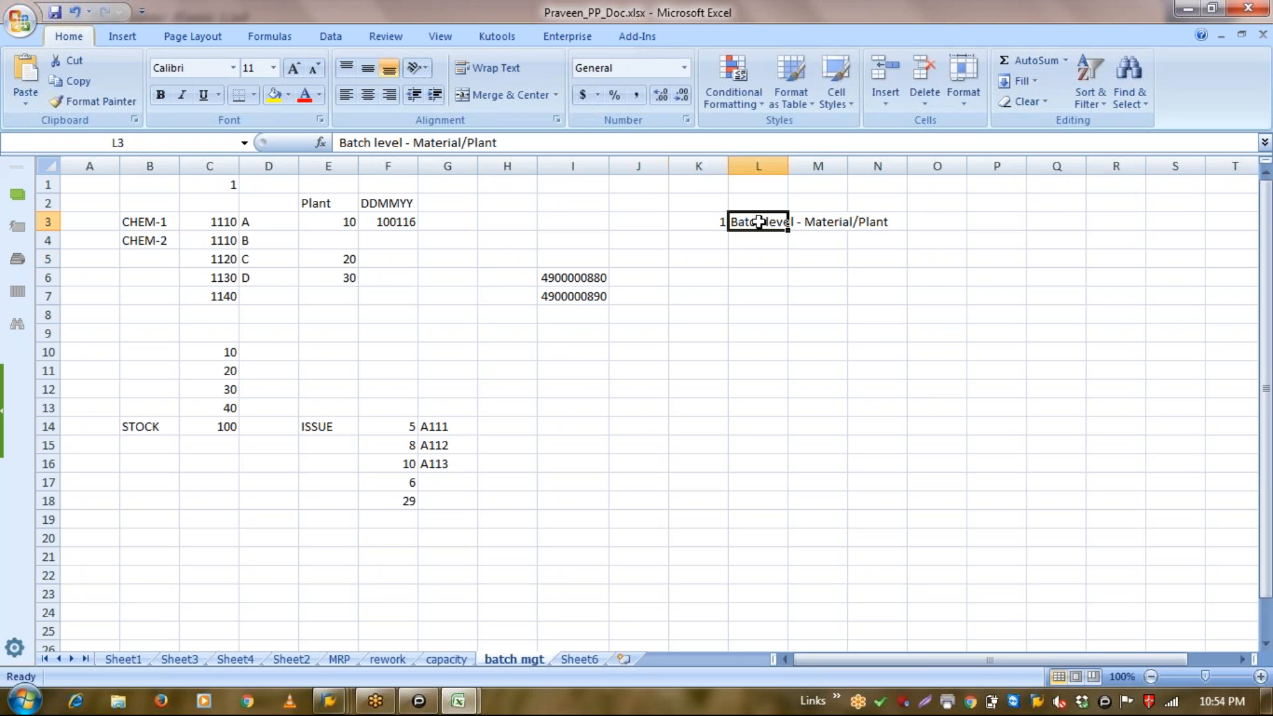
pyautogui.click(657, 142)
pyautogui.write('/Cl')
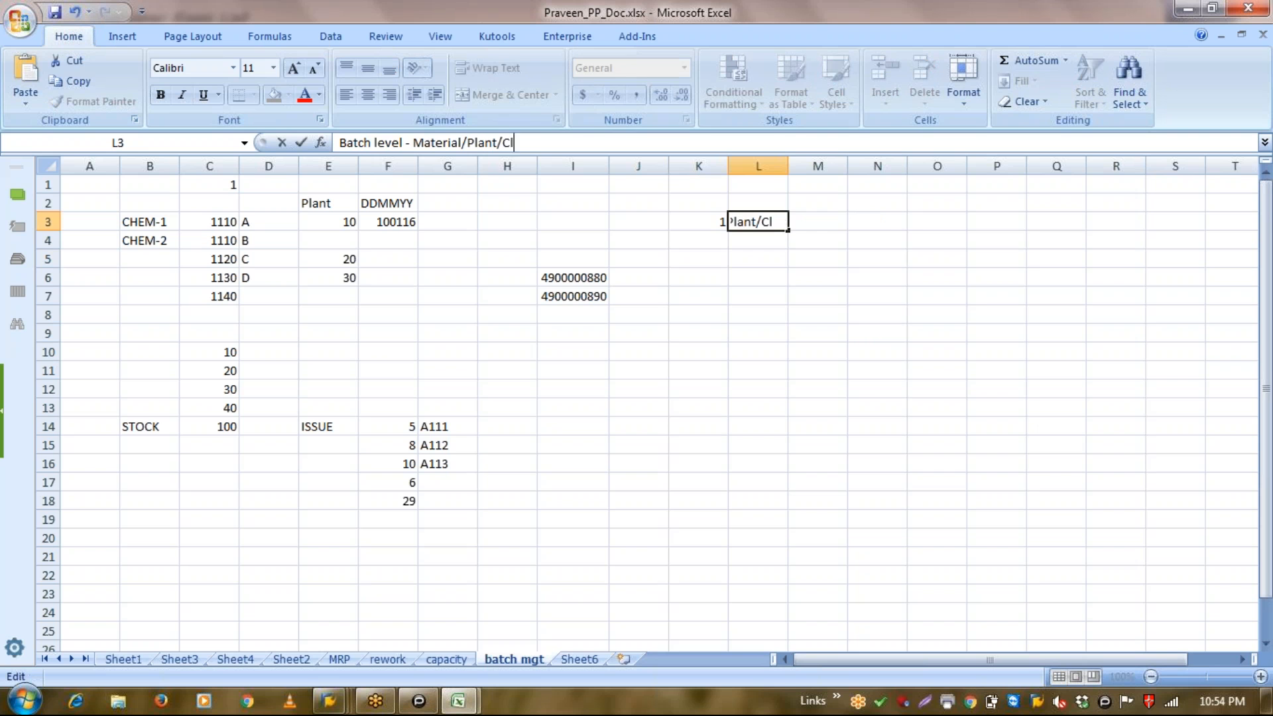
pyautogui.write('ient')
pyautogui.press('Return')
# Add list item 2 in cell K4 with the text "Batch Status mgt" in L4.
pyautogui.press('Left')
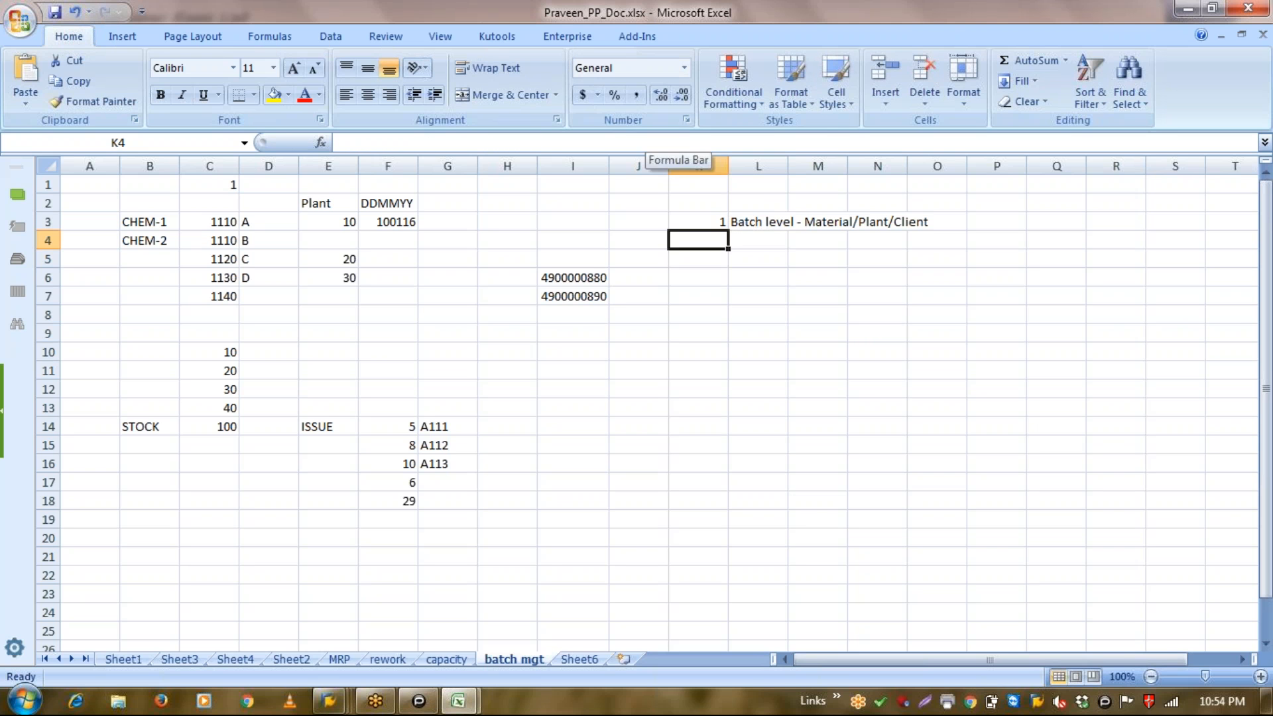
pyautogui.write('2')
pyautogui.press('Tab')
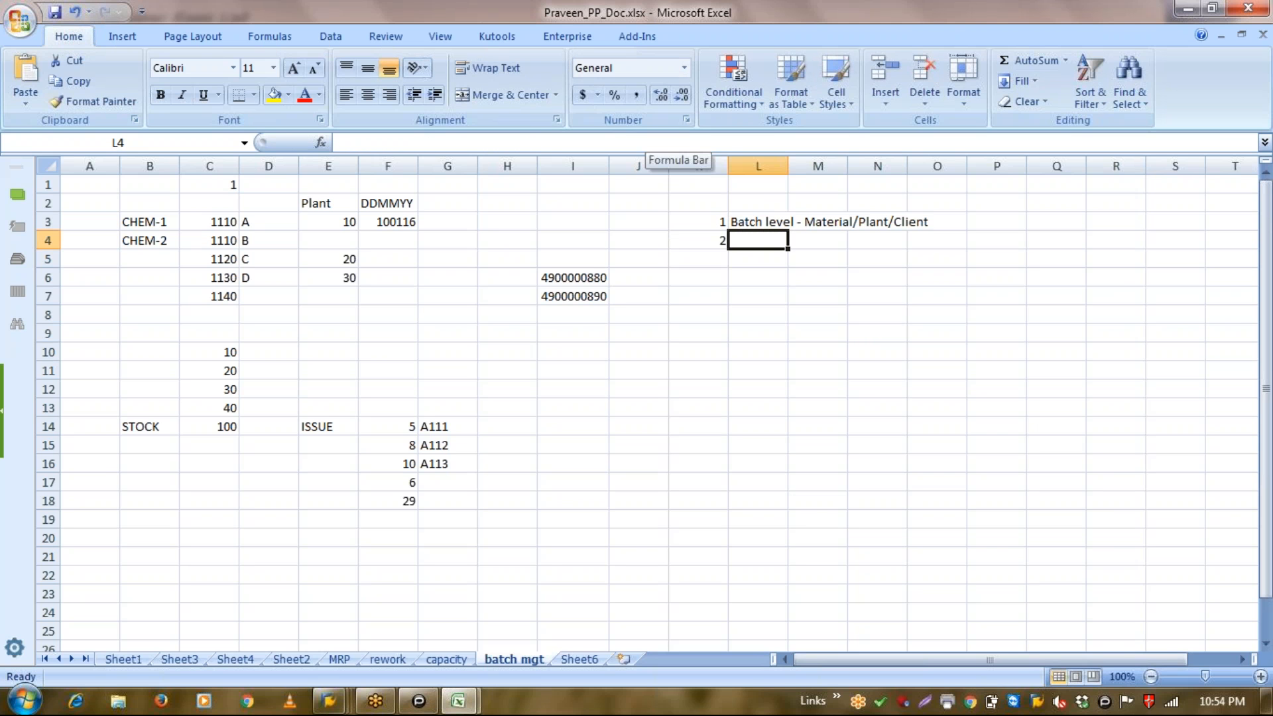
pyautogui.write('Batch Stat')
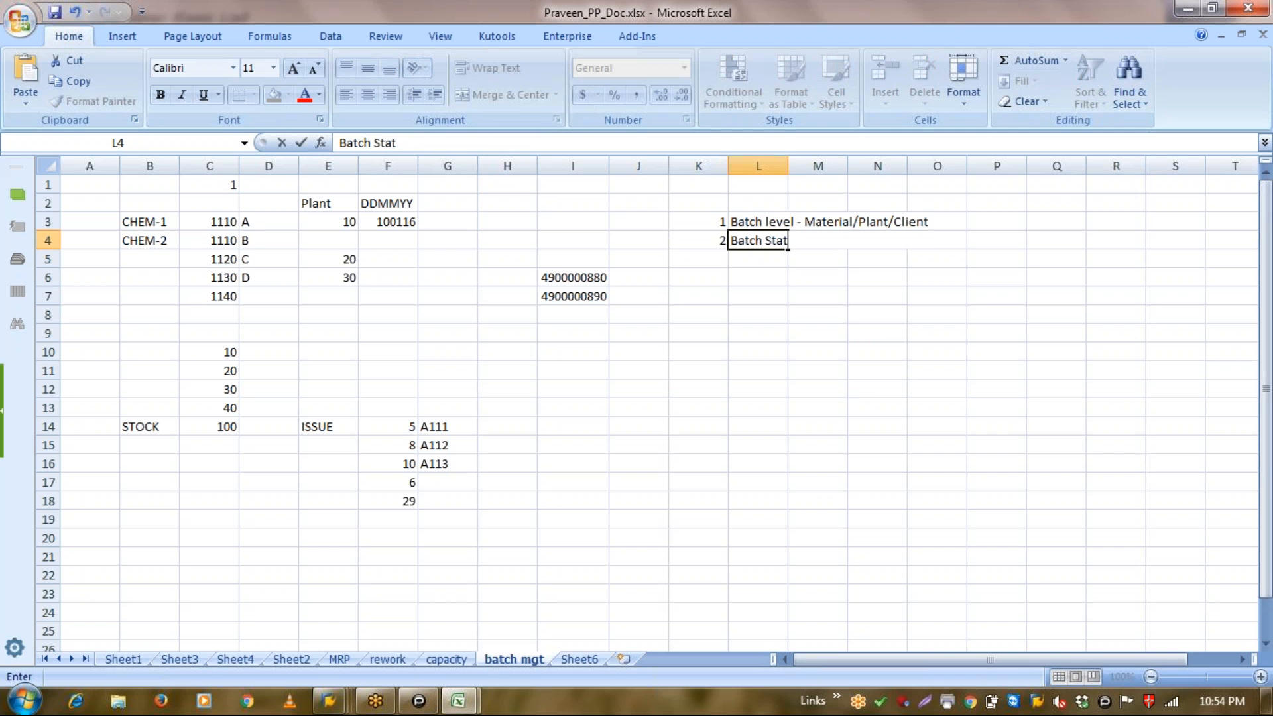
pyautogui.write('us mgt')
pyautogui.press('Return')
# Add list item 3 in cell K5 with the text "Batch status activation for plant" in L5.
pyautogui.press('Left')
pyautogui.write('3')
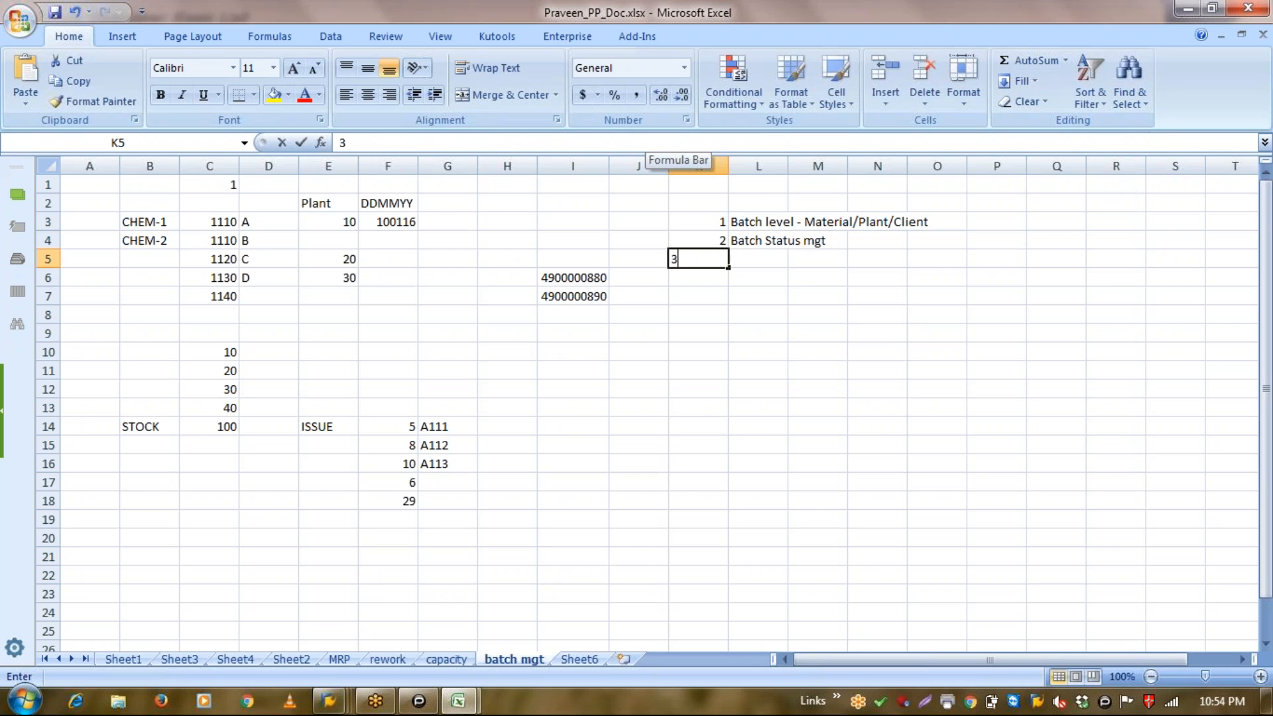
pyautogui.press('Right')
pyautogui.write('Batch status ')
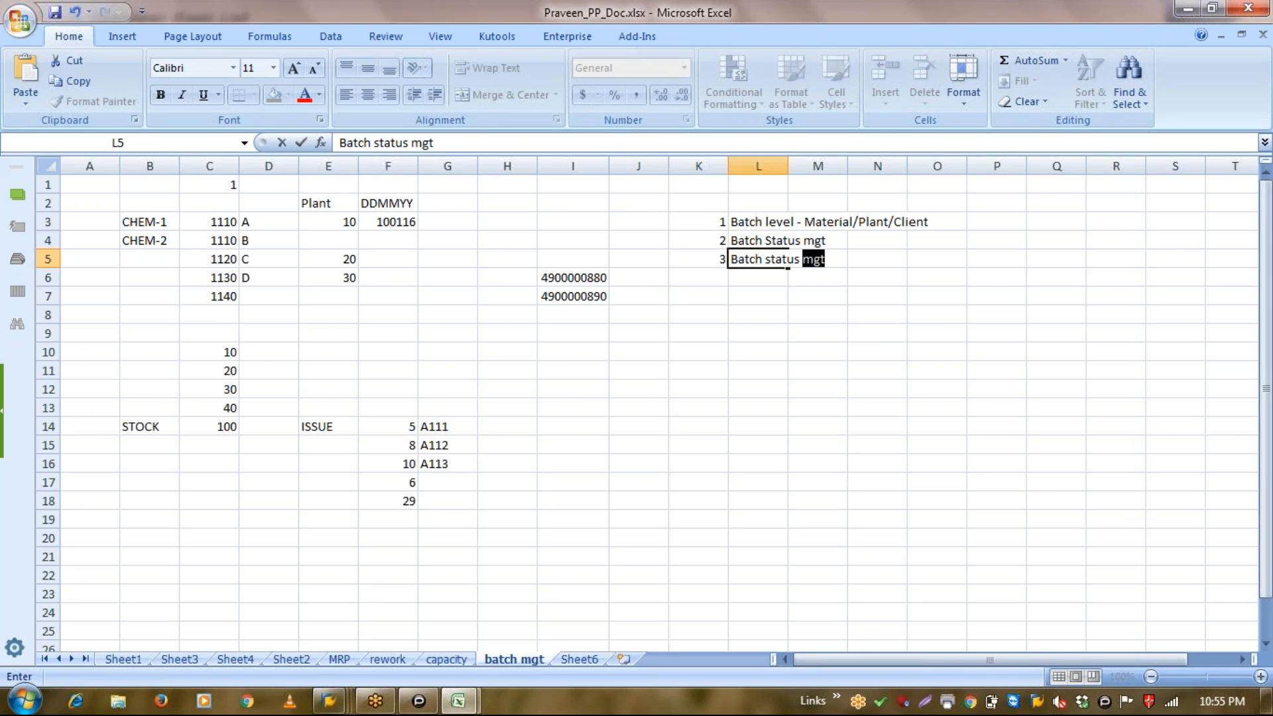
pyautogui.write('activati')
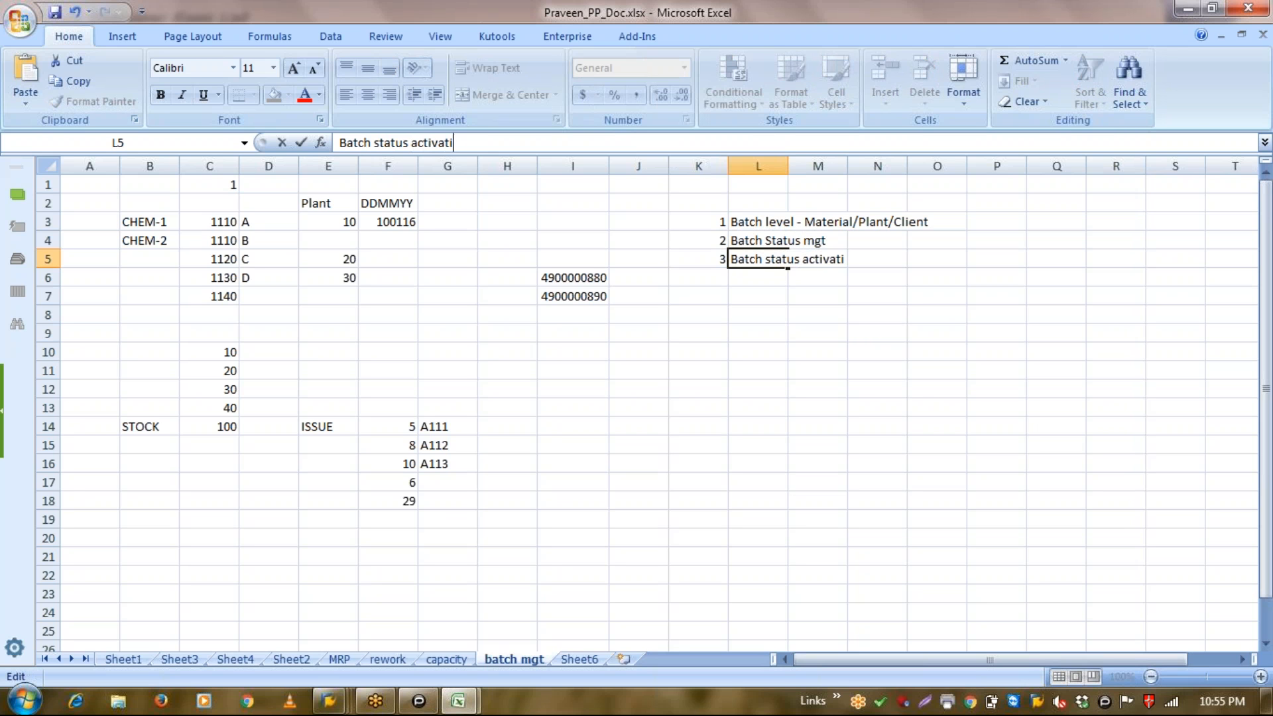
pyautogui.write('on for pla')
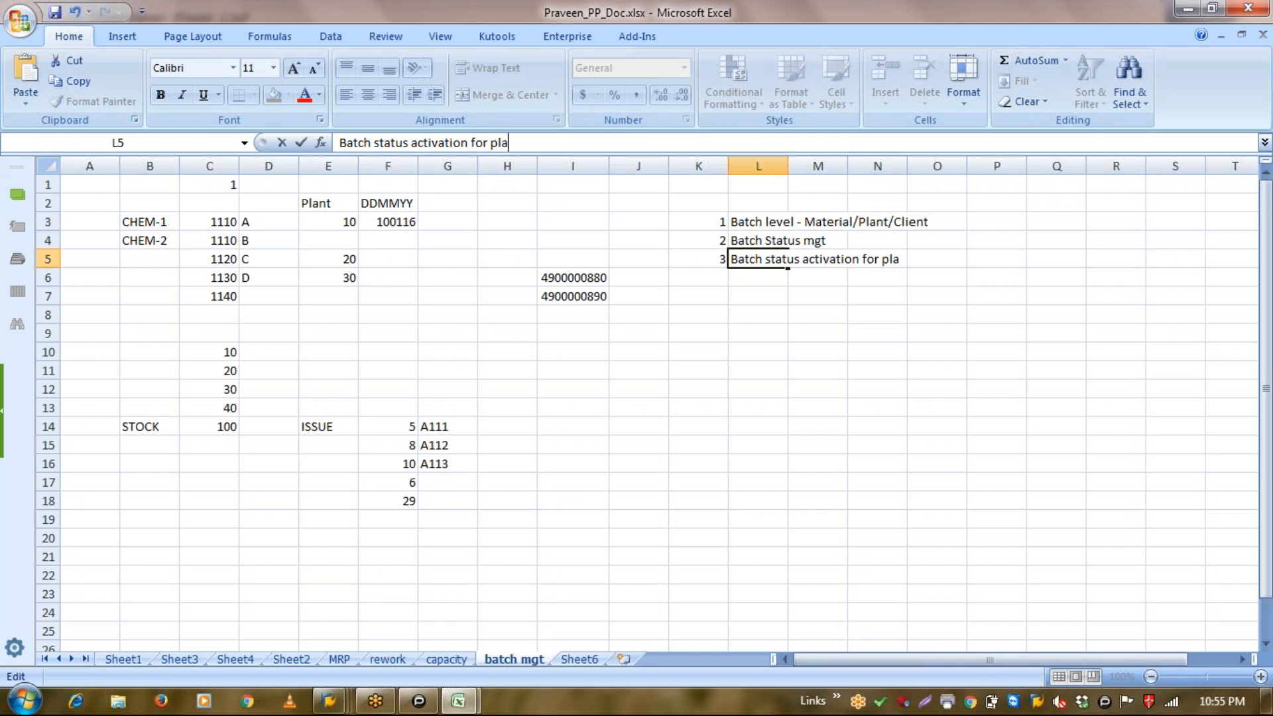
pyautogui.write('nt')
pyautogui.press('Return')
# Add list item 4 in cell K6 with the text "Creation of new batch" in L6.
pyautogui.press('Left')
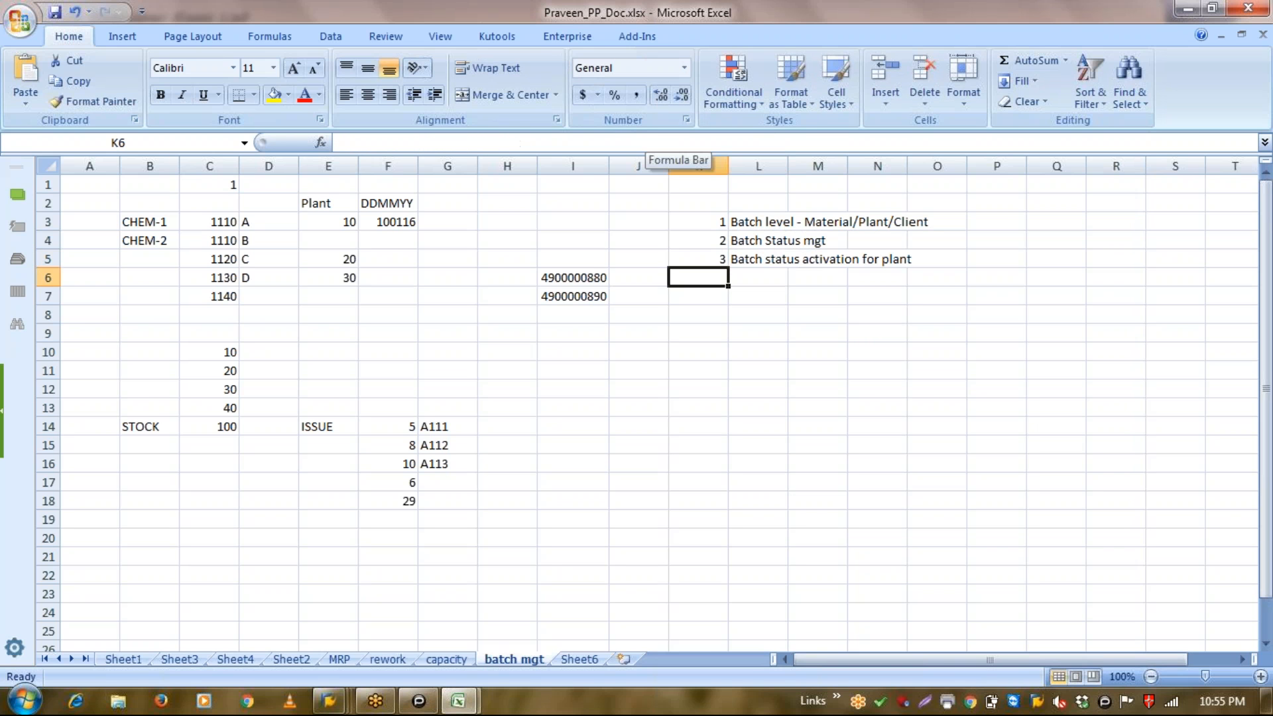
pyautogui.write('4')
pyautogui.press('Tab')
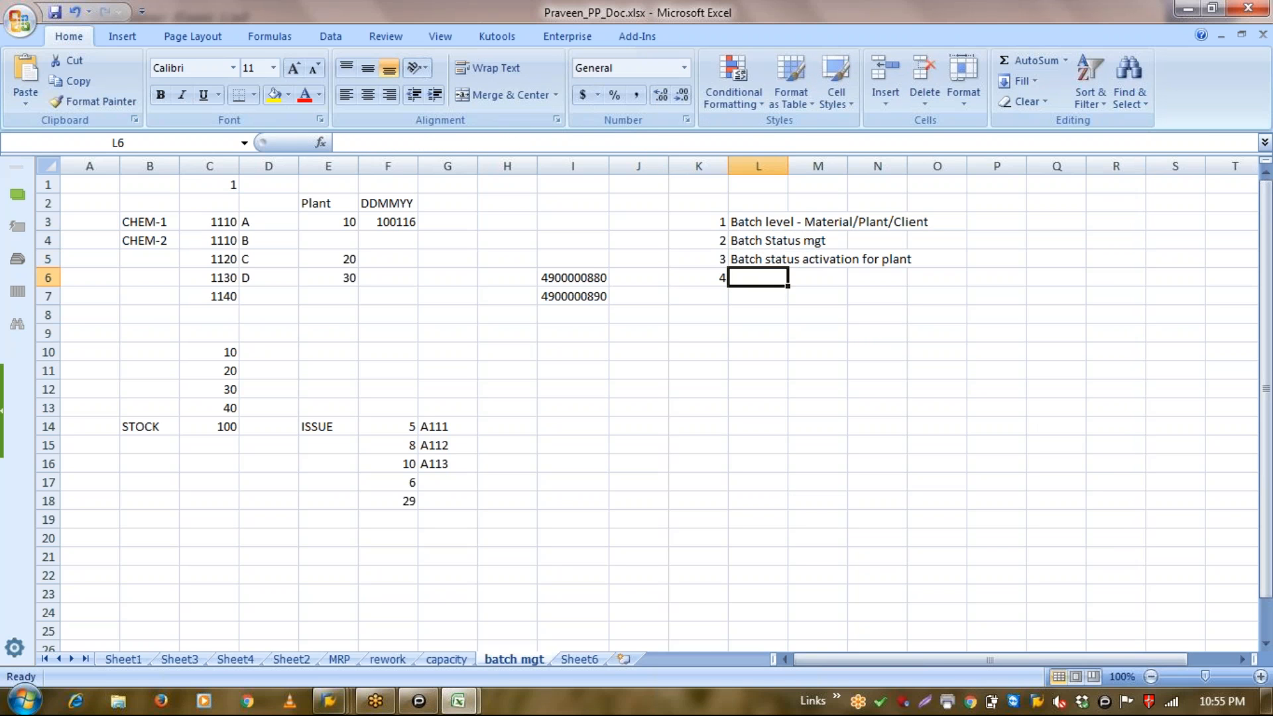
pyautogui.write('Creat')
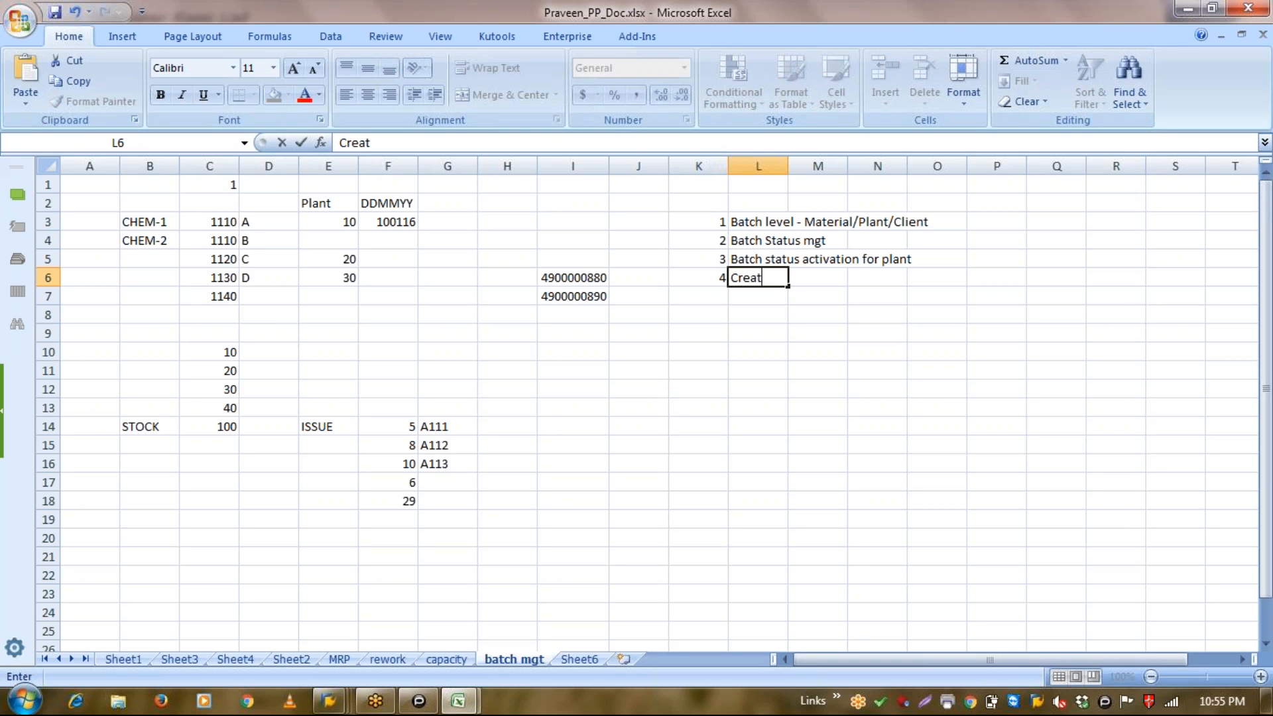
pyautogui.write('ion of new batch')
pyautogui.press('Return')
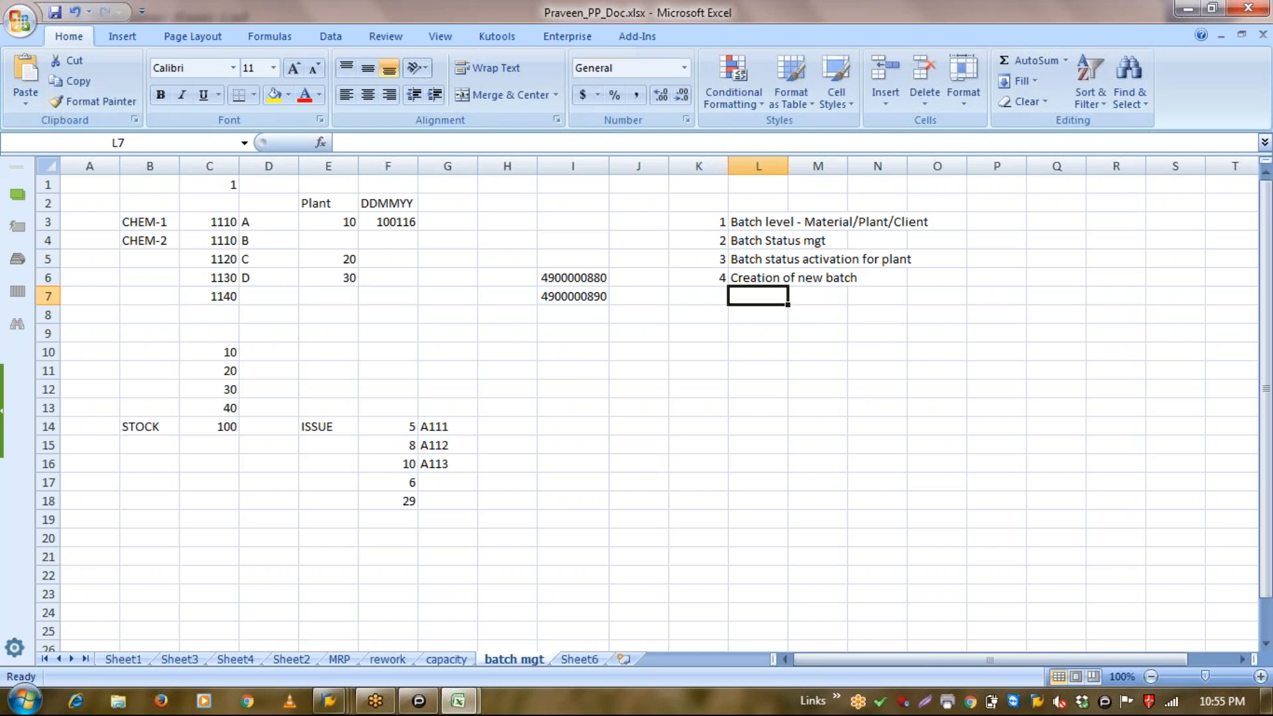
# Enter "Prod scheduller profile" in cell L7 and its transaction code OPKP in M7.
pyautogui.write('Prod s')
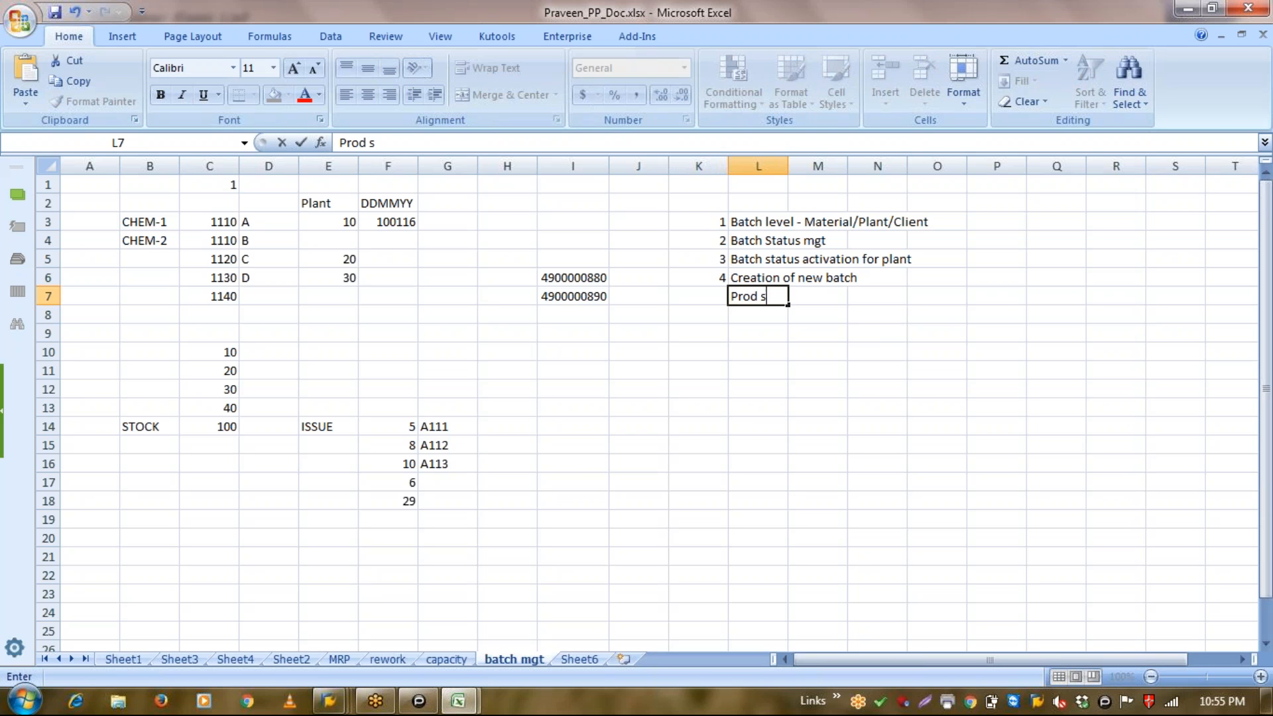
pyautogui.write('cheduller')
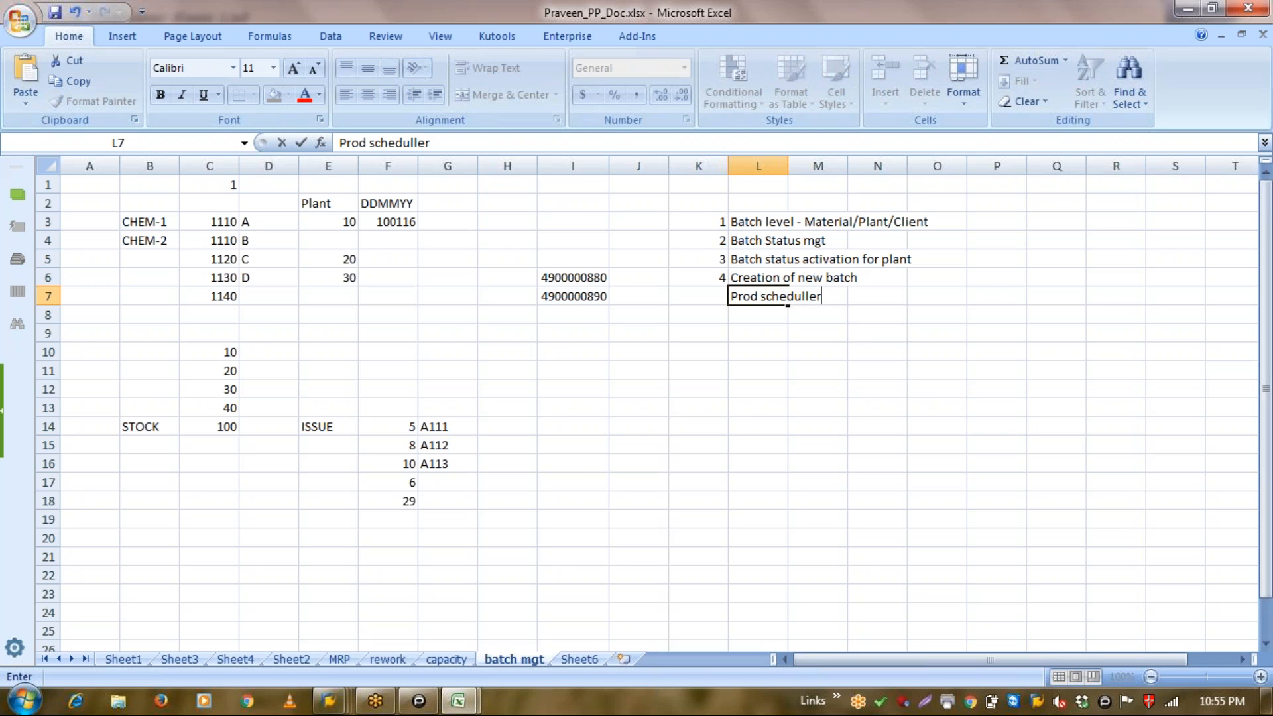
pyautogui.write(' profile')
pyautogui.press('Return')
pyautogui.press('Up')
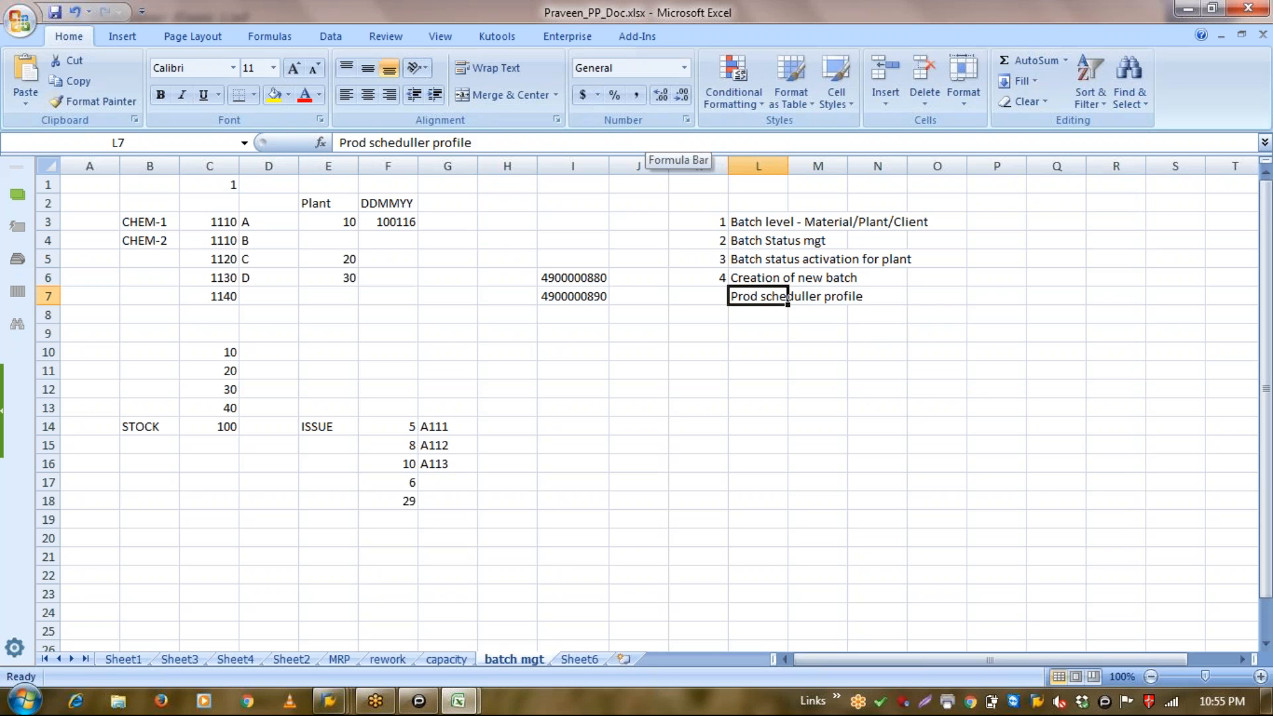
pyautogui.press('Right')
pyautogui.write('OPKP')
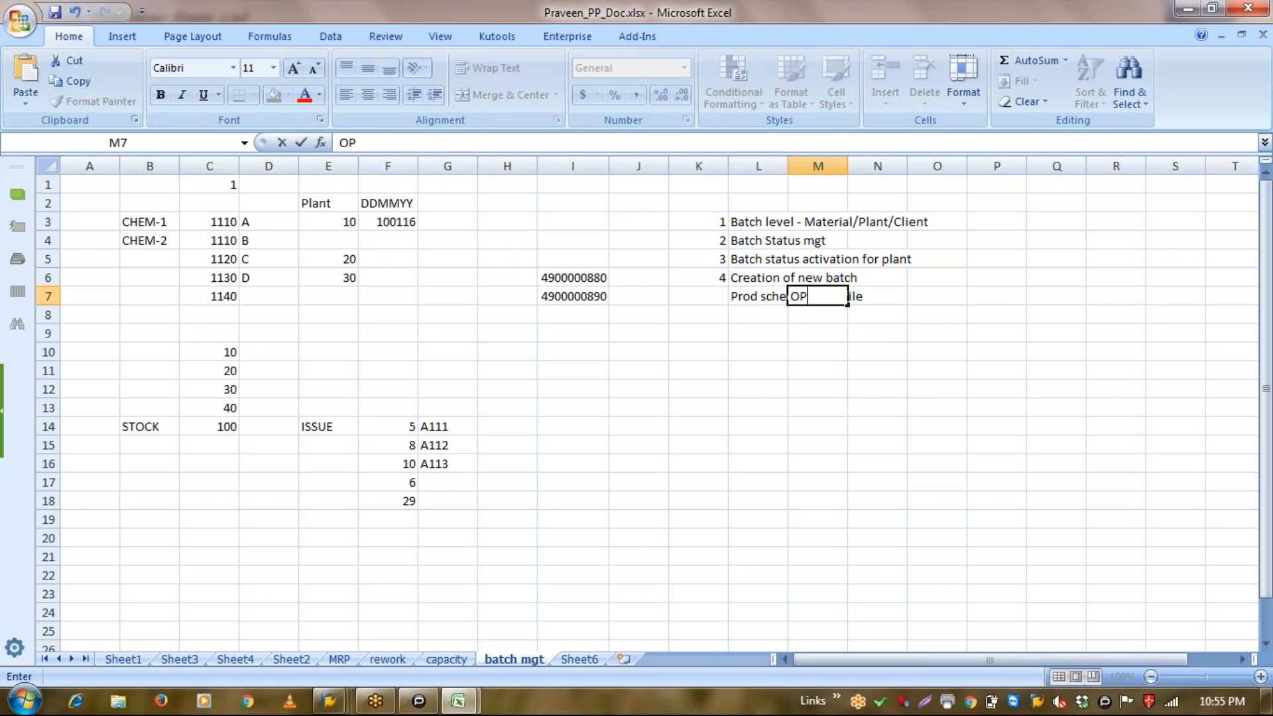
pyautogui.press('Return')
# Add list item 5 in cell K8 with the text "batch creation for prod /process order" in L8.
pyautogui.press('Left')
pyautogui.press('Left')
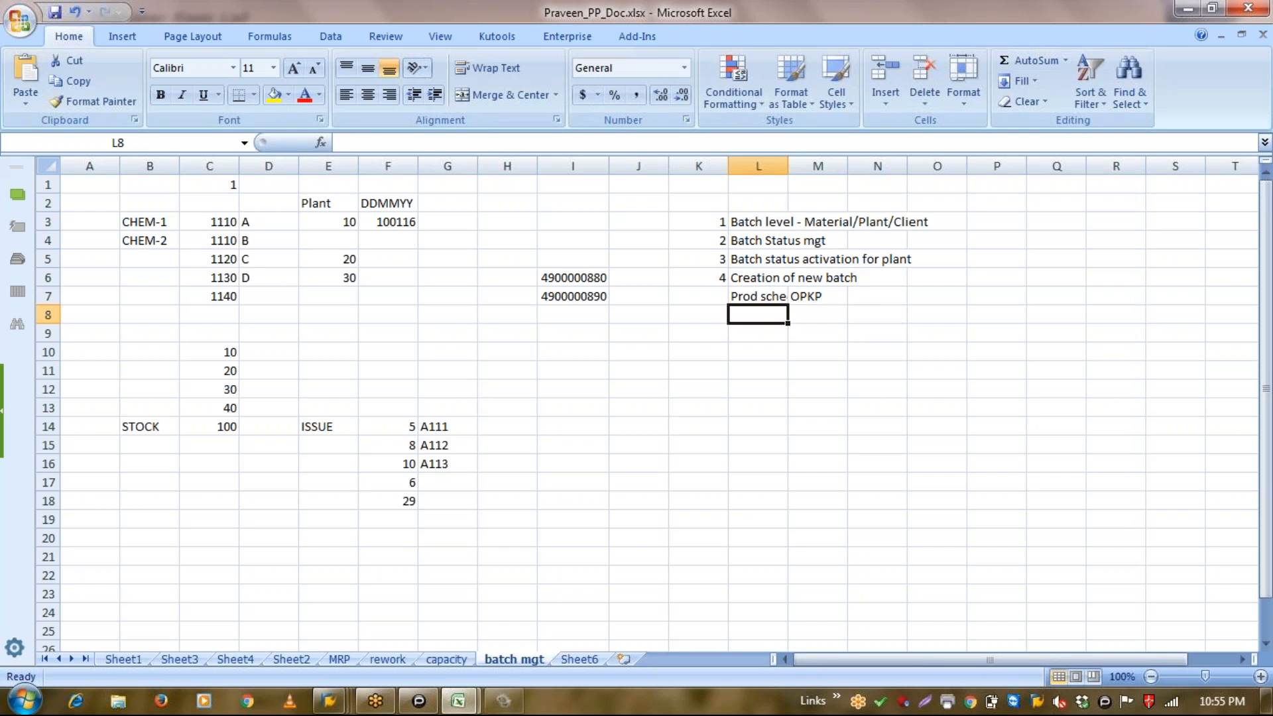
pyautogui.write('5')
pyautogui.press('Right')
pyautogui.write('b')
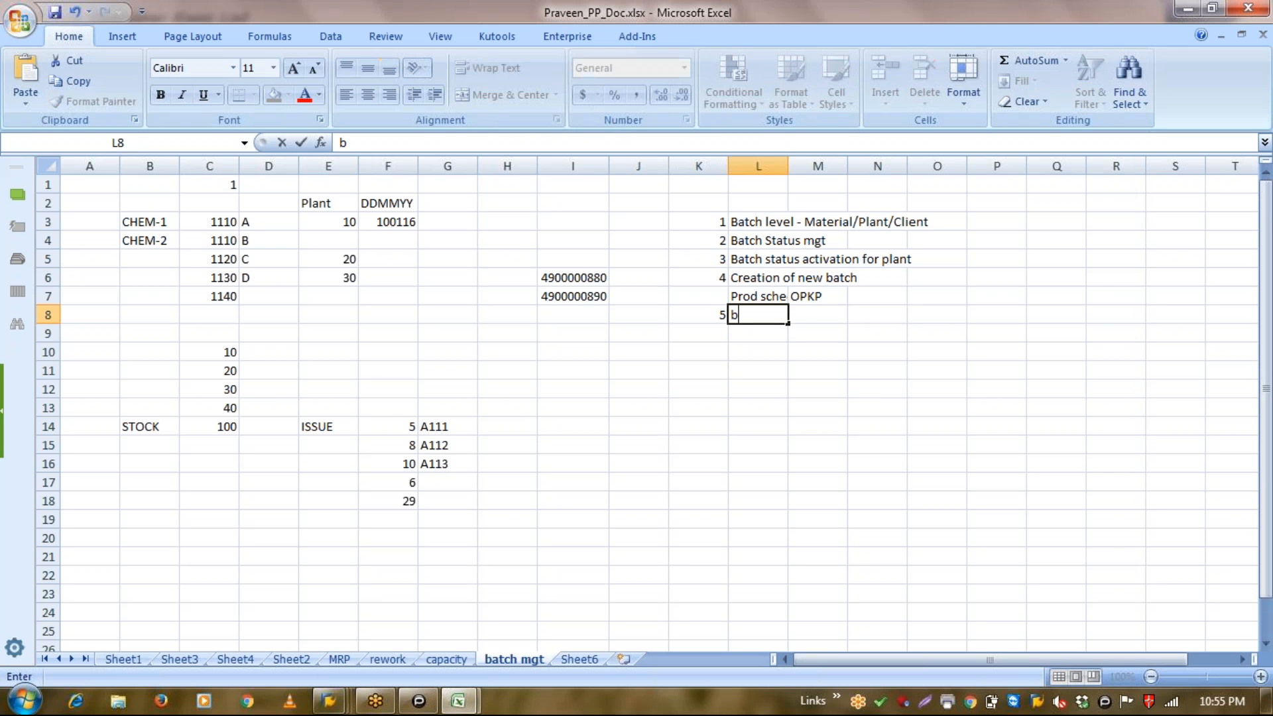
pyautogui.write('atch creation for ')
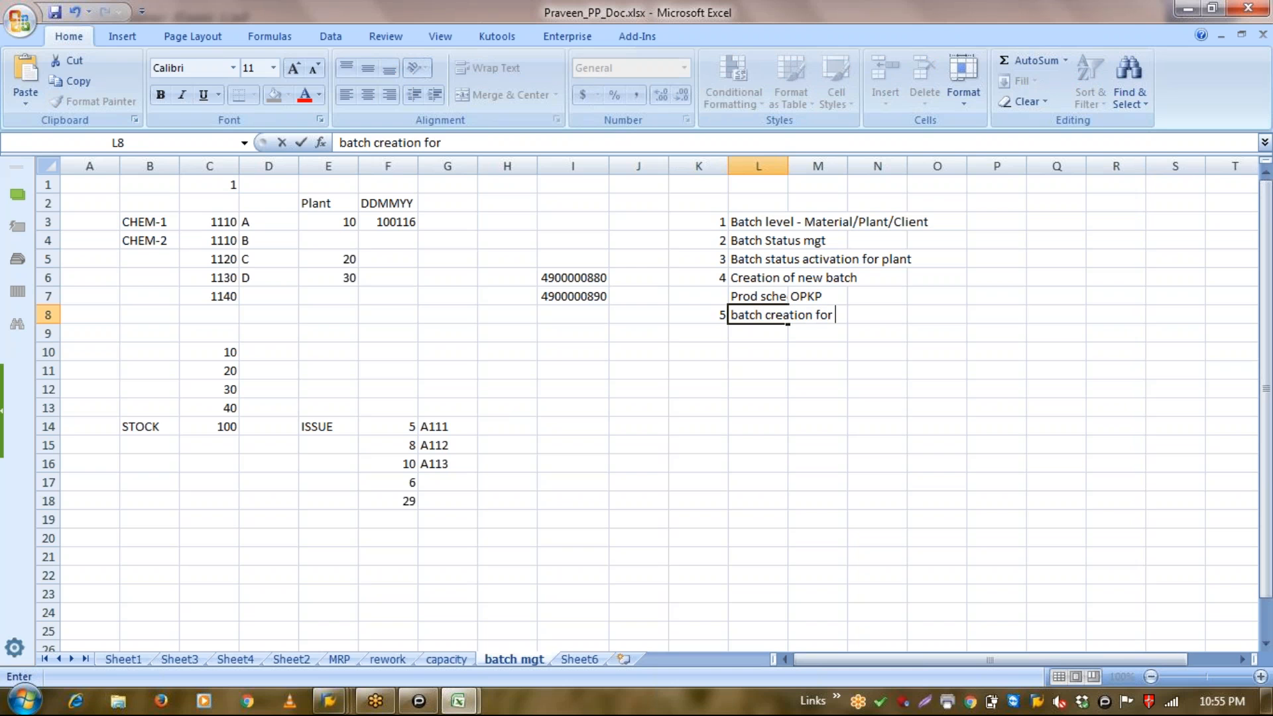
pyautogui.write('prod /proce')
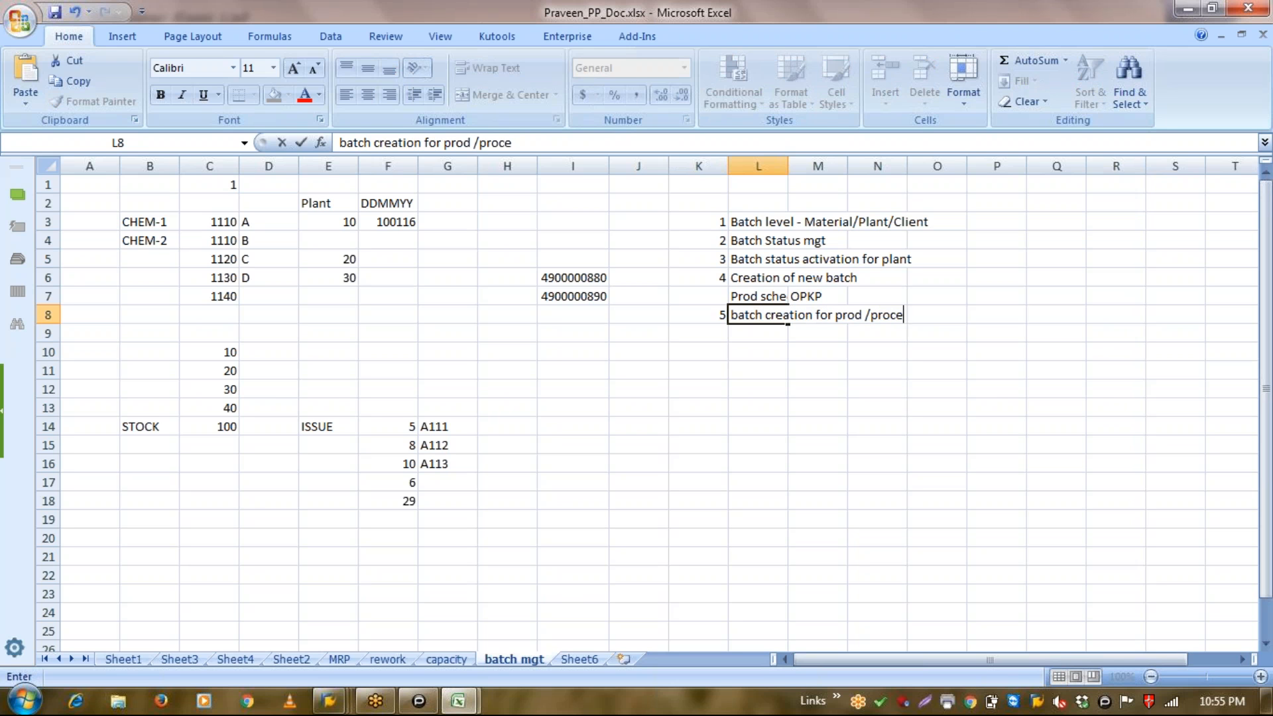
pyautogui.write('ss order')
pyautogui.press('Return')
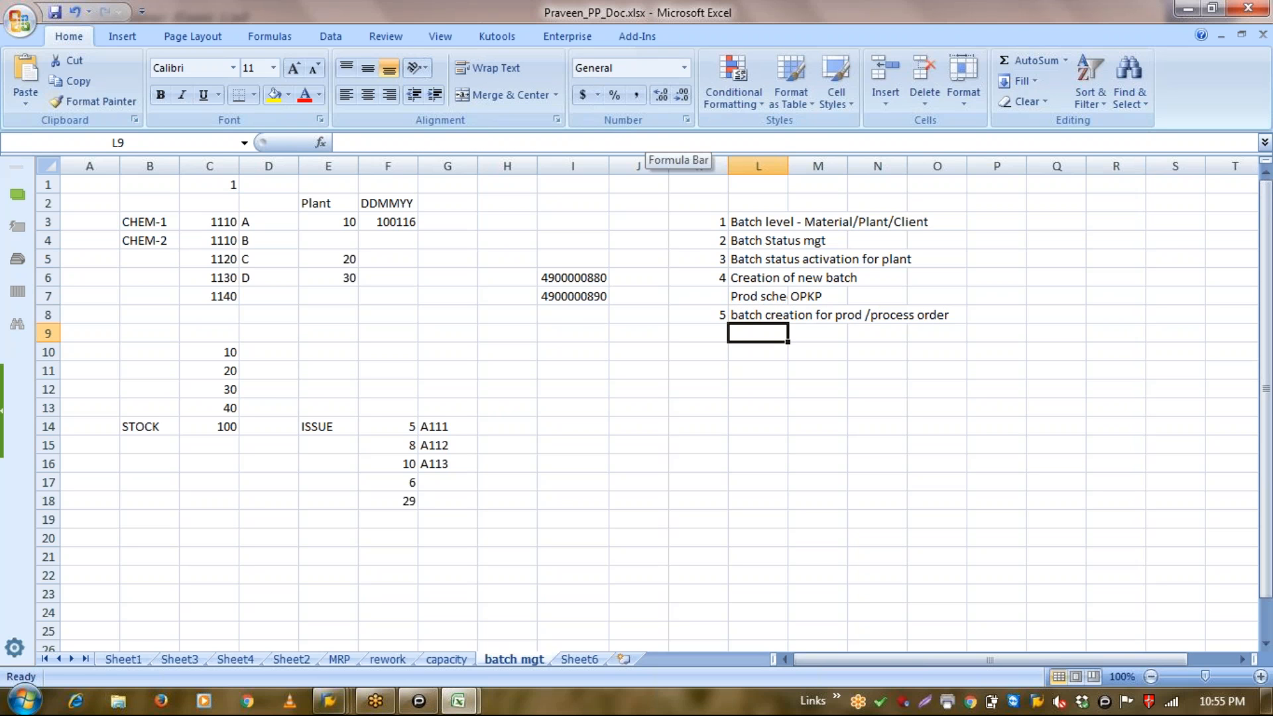
# Enter the heading "Material Master" in cell K10, below the numbered list.
pyautogui.press('Down')
pyautogui.press('Down')
pyautogui.press('Left')
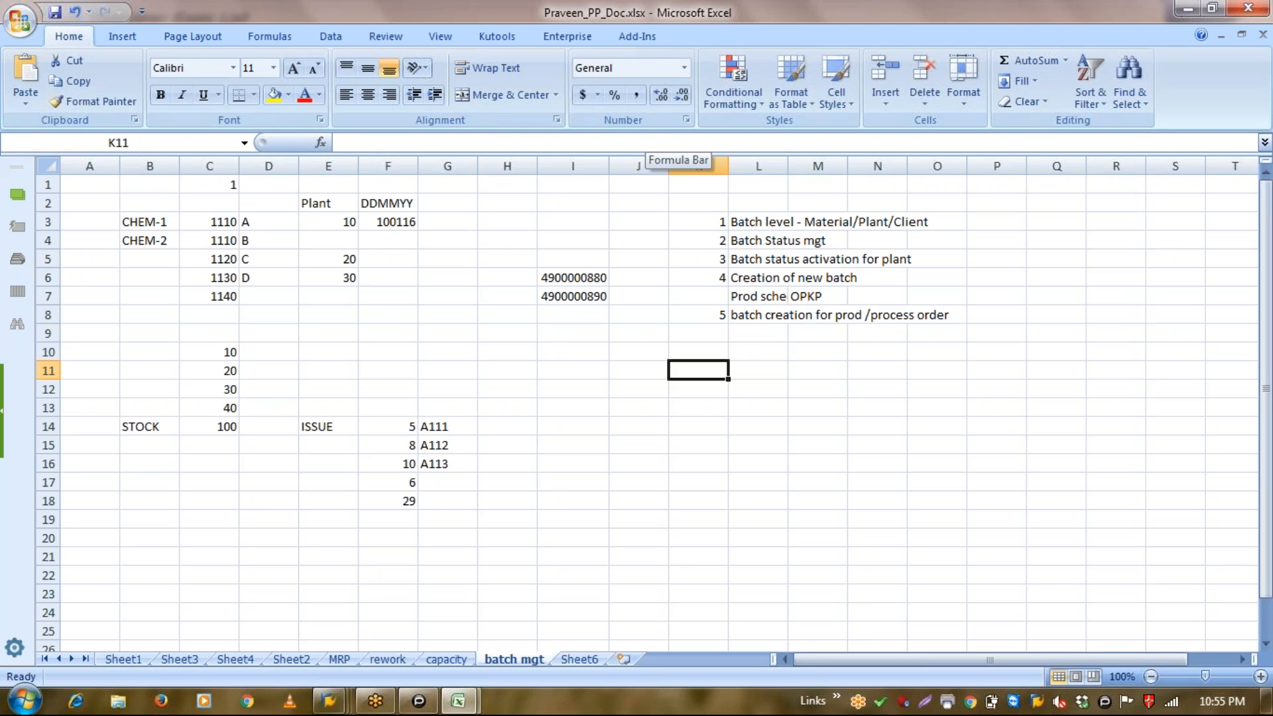
pyautogui.press('Up')
pyautogui.write('Matyerial')
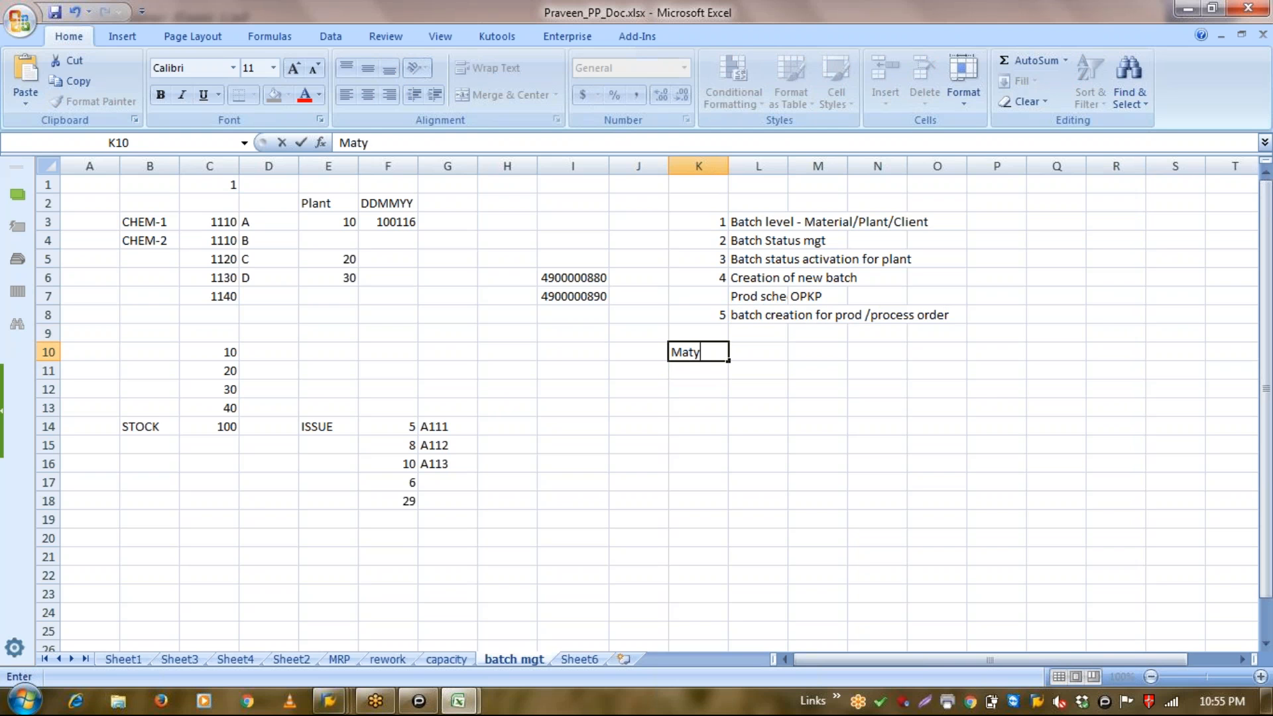
pyautogui.press('BackSpace')
pyautogui.press('BackSpace')
pyautogui.press('BackSpace')
pyautogui.press('BackSpace')
pyautogui.press('BackSpace')
pyautogui.press('BackSpace')
pyautogui.write('erial Master')
pyautogui.press('Return')
# Enter "Pur/Work schedulling view - Batch Management" in cell K12 under the Material Master heading.
pyautogui.press('Return')
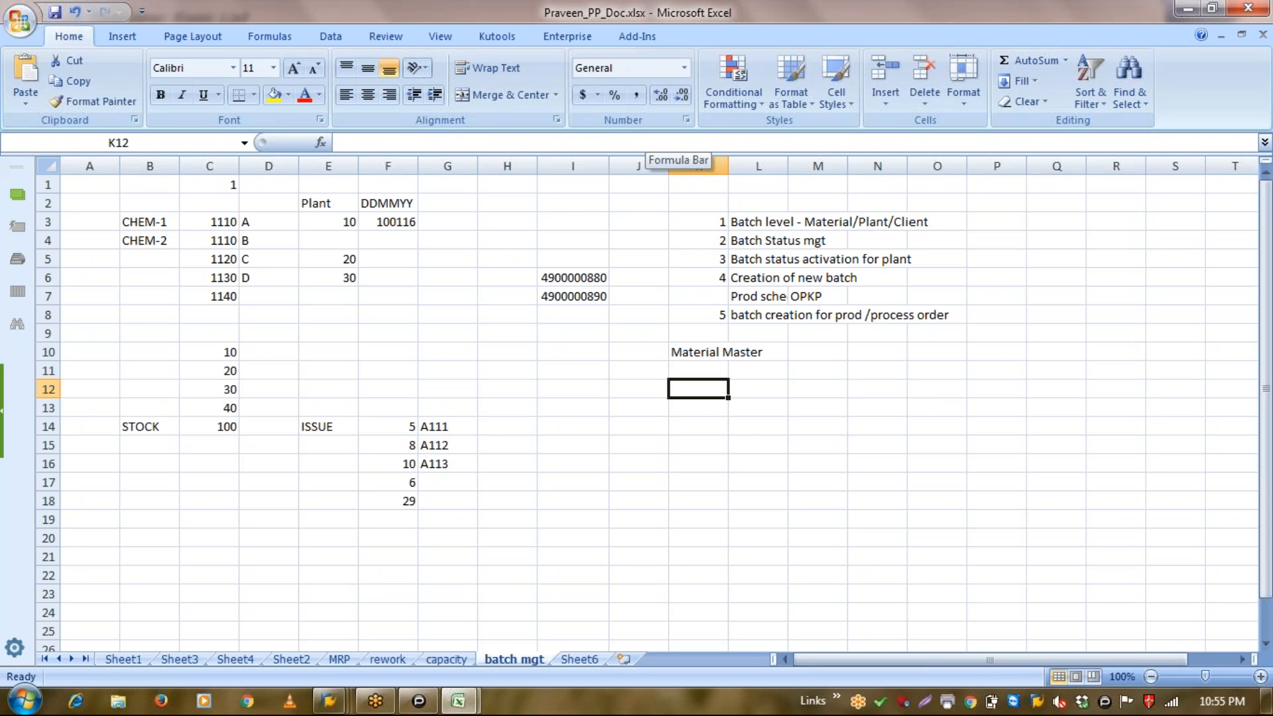
pyautogui.write('Pur')
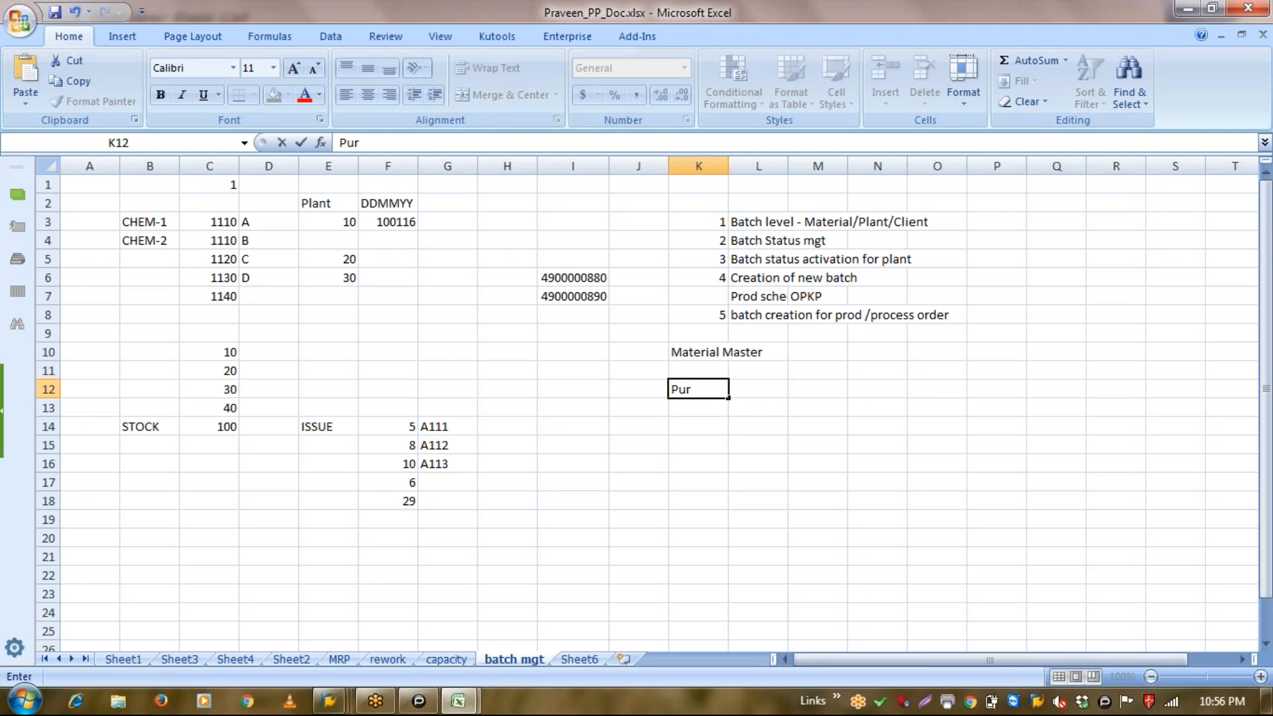
pyautogui.write('/Work schedu')
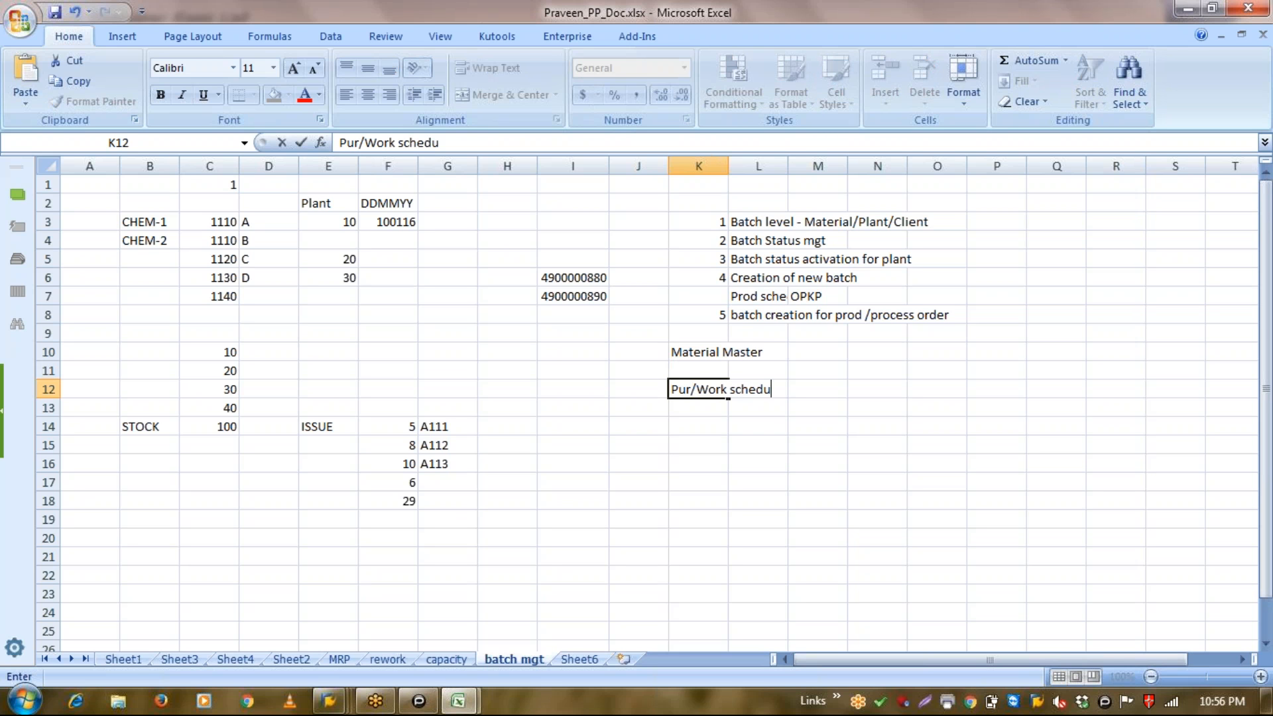
pyautogui.write('lling view - ')
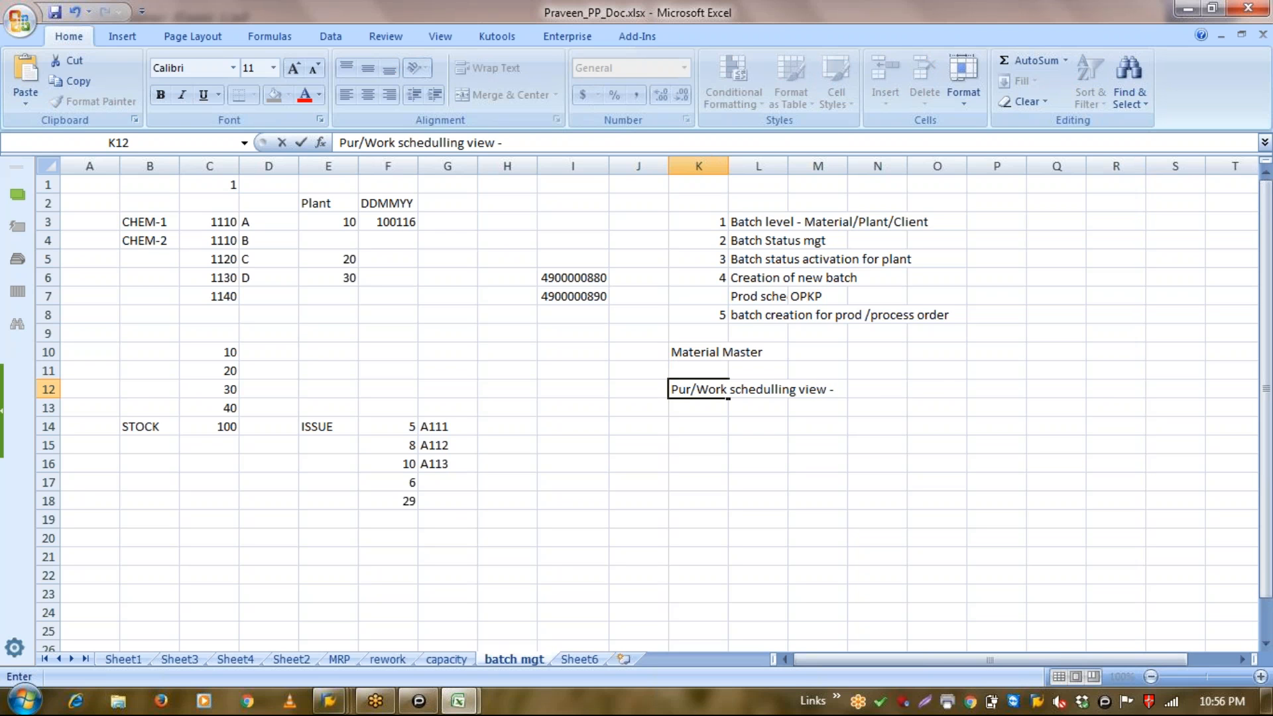
pyautogui.write('Batch Manage')
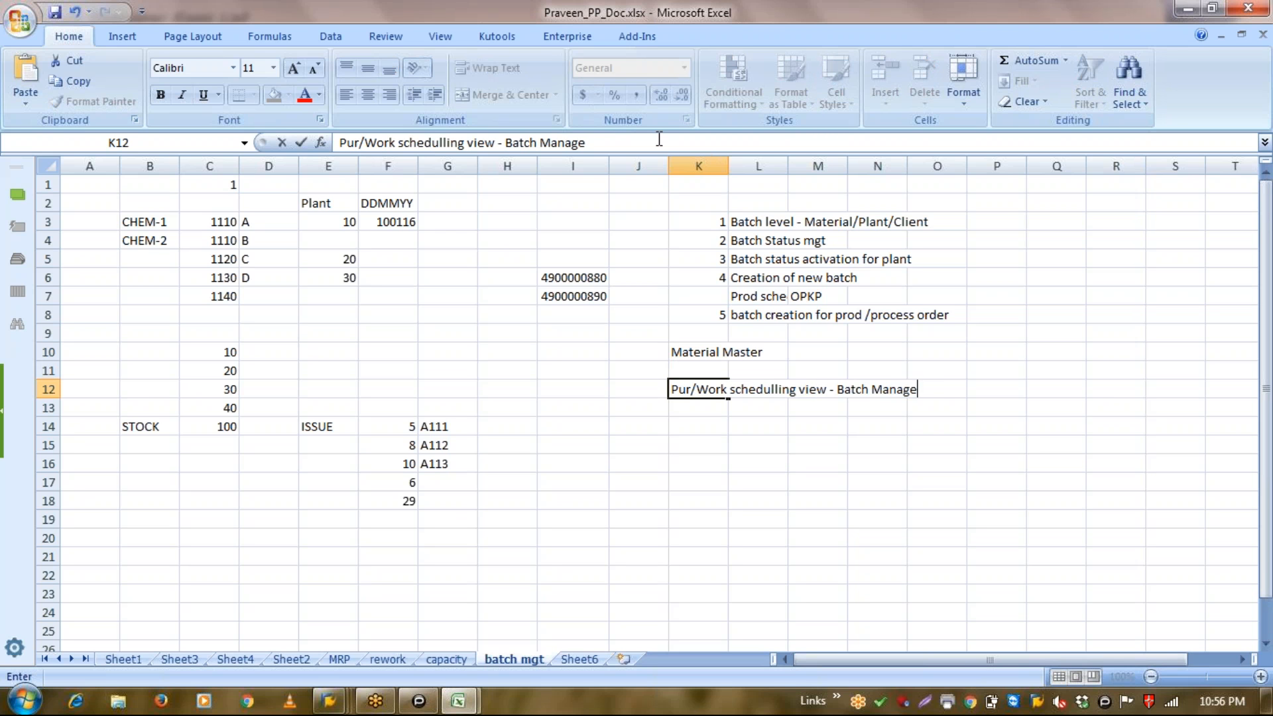
pyautogui.write('ment')
pyautogui.press('Return')
pyautogui.write('\\')
pyautogui.press('BackSpace')
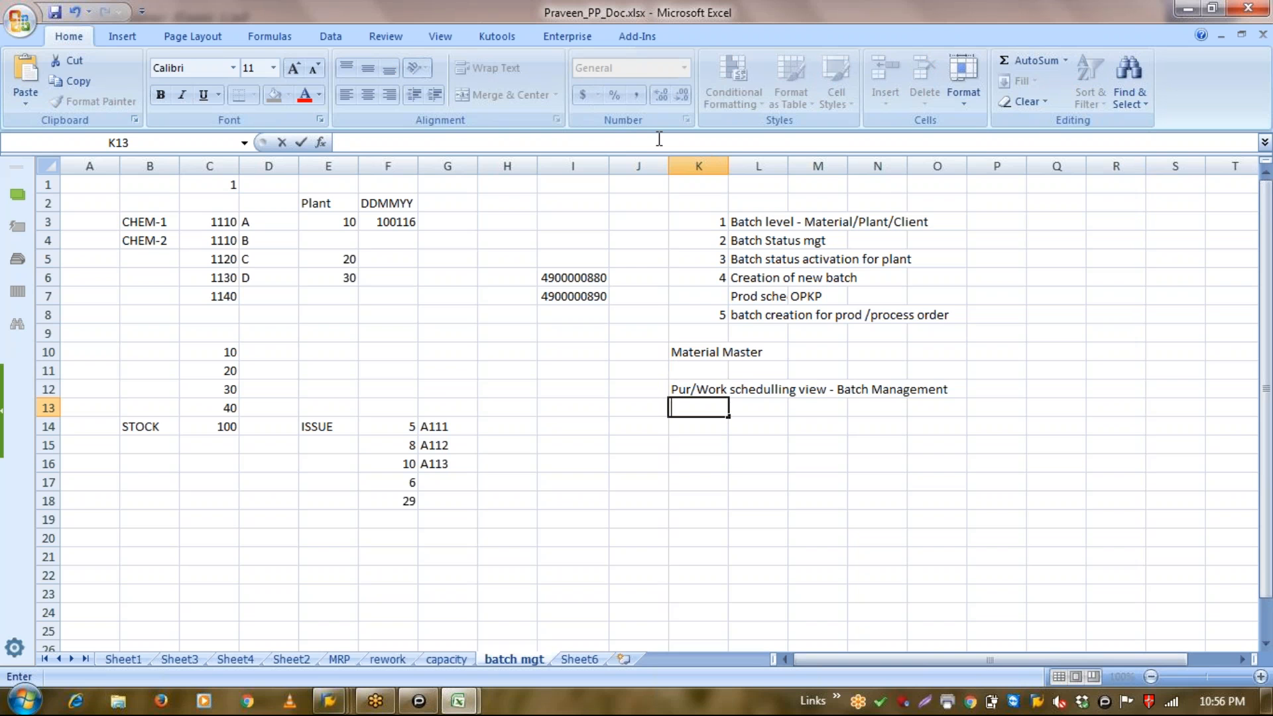
# Enter "Work Schedulling view" in cell K14, two rows below the batch management line.
pyautogui.press('Return')
pyautogui.write('Work ')
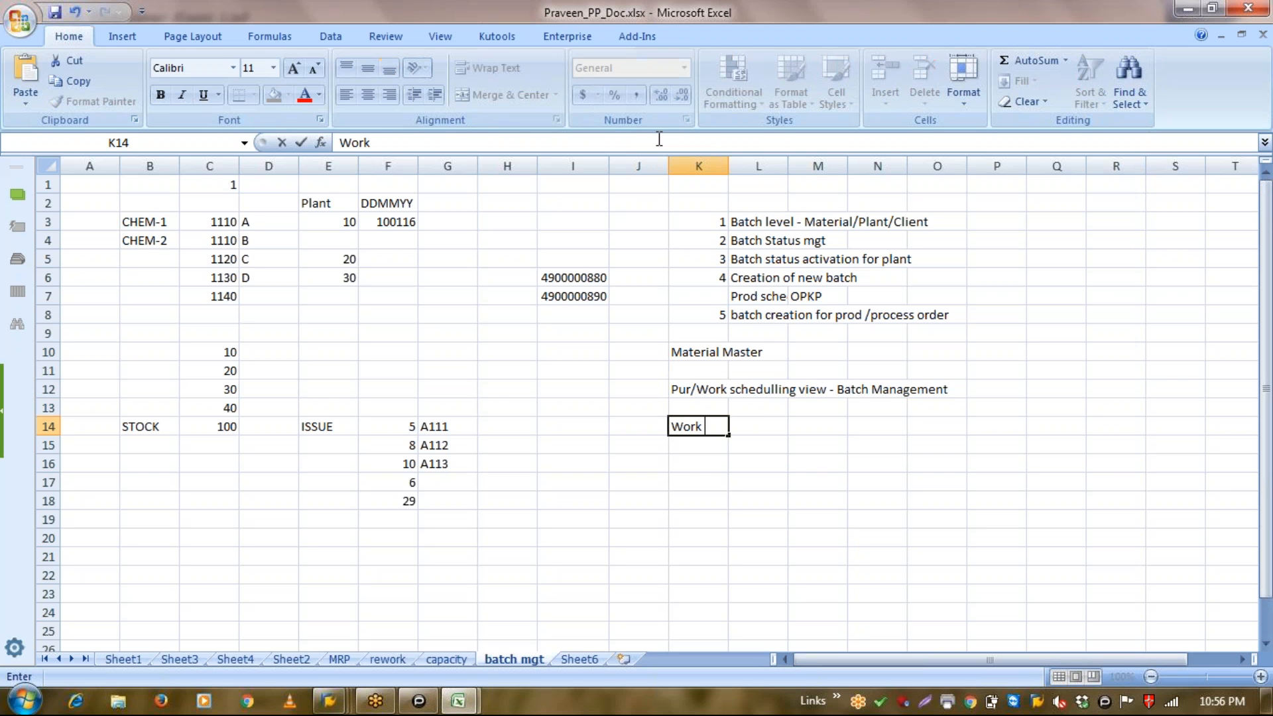
pyautogui.write('Schedullin')
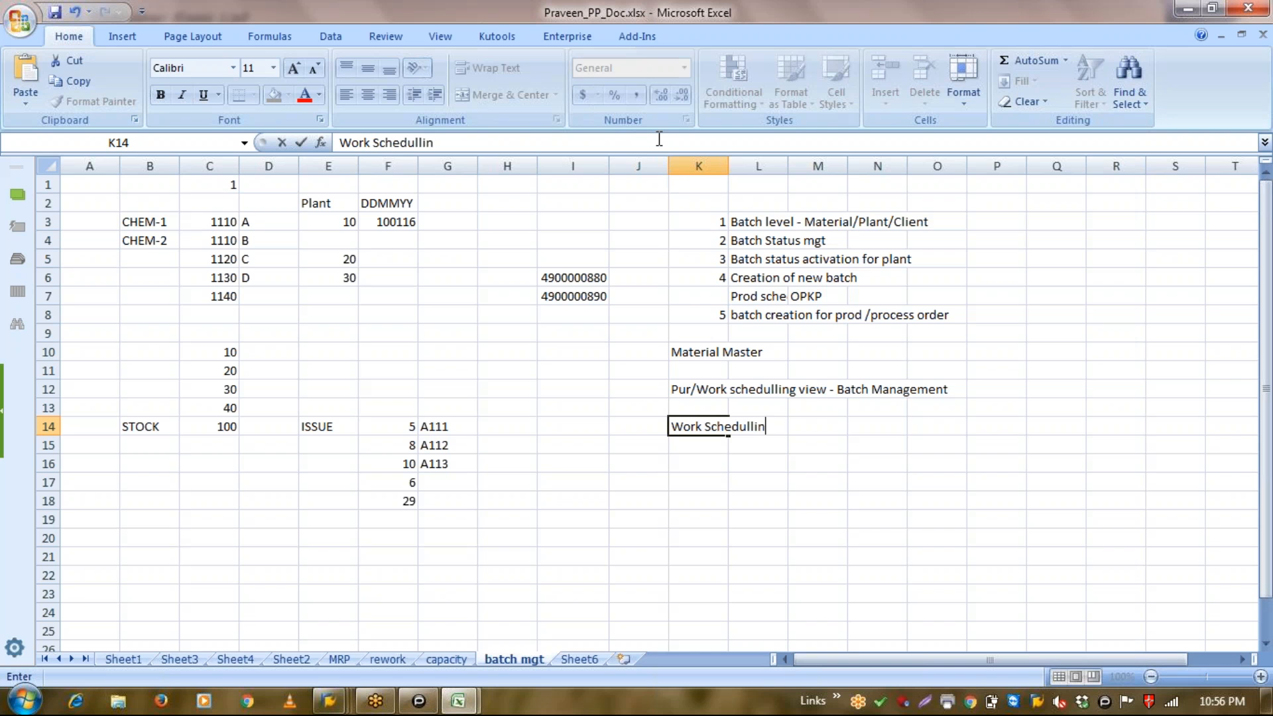
pyautogui.write('g view')
pyautogui.press('Tab')
pyautogui.press('Tab')
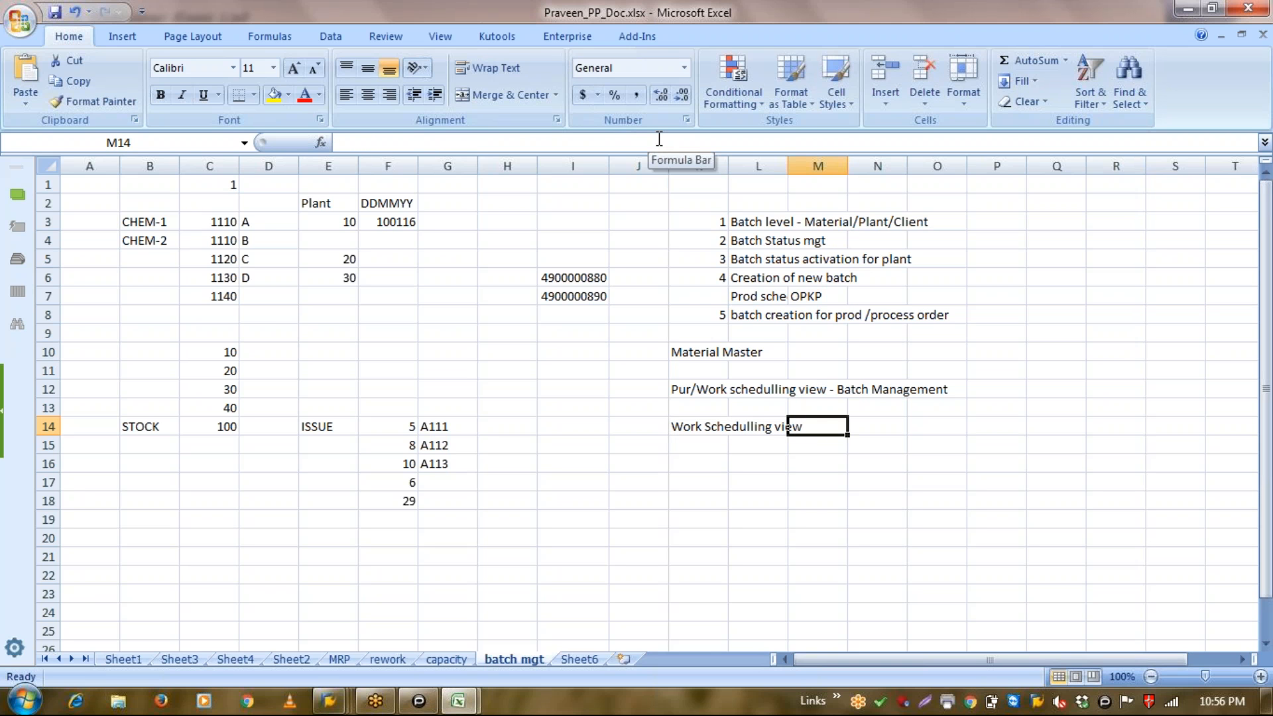
# Enter "Prod scheduller profile" in cell M14, beside the Work Schedulling view entry.
pyautogui.write('Prod s')
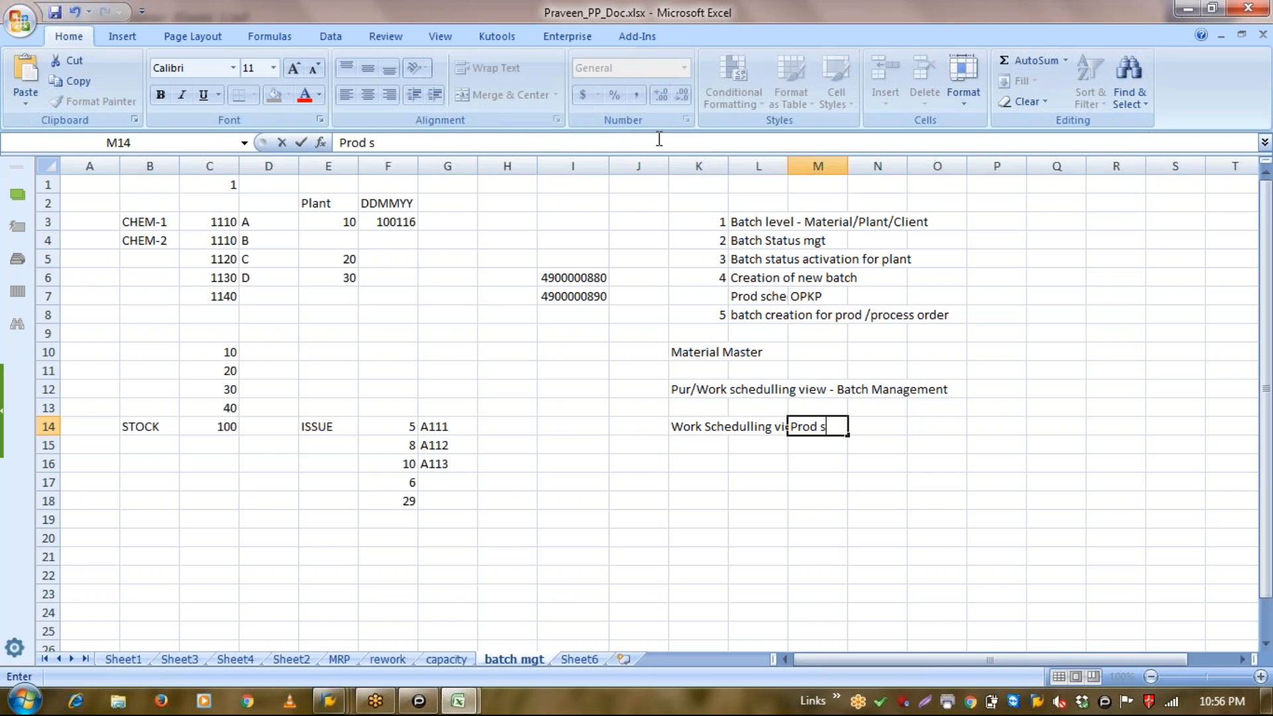
pyautogui.write('cheduller pr')
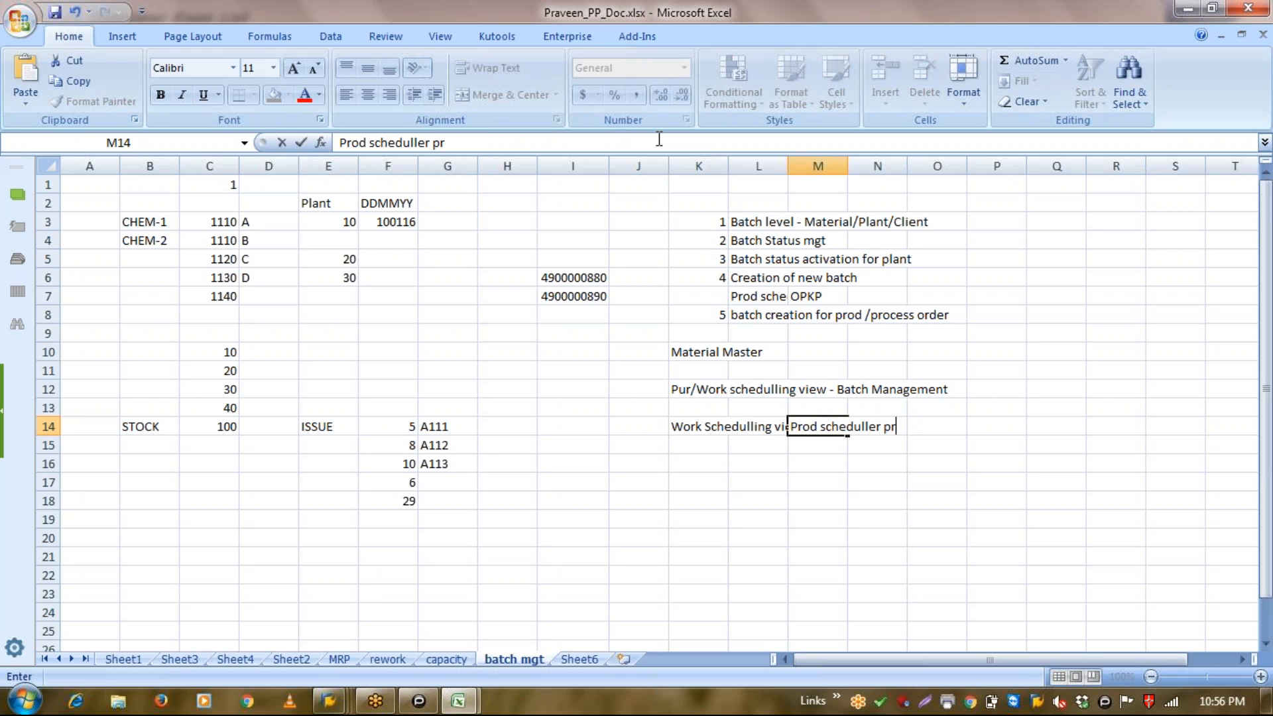
pyautogui.write('ofile')
pyautogui.press('Return')
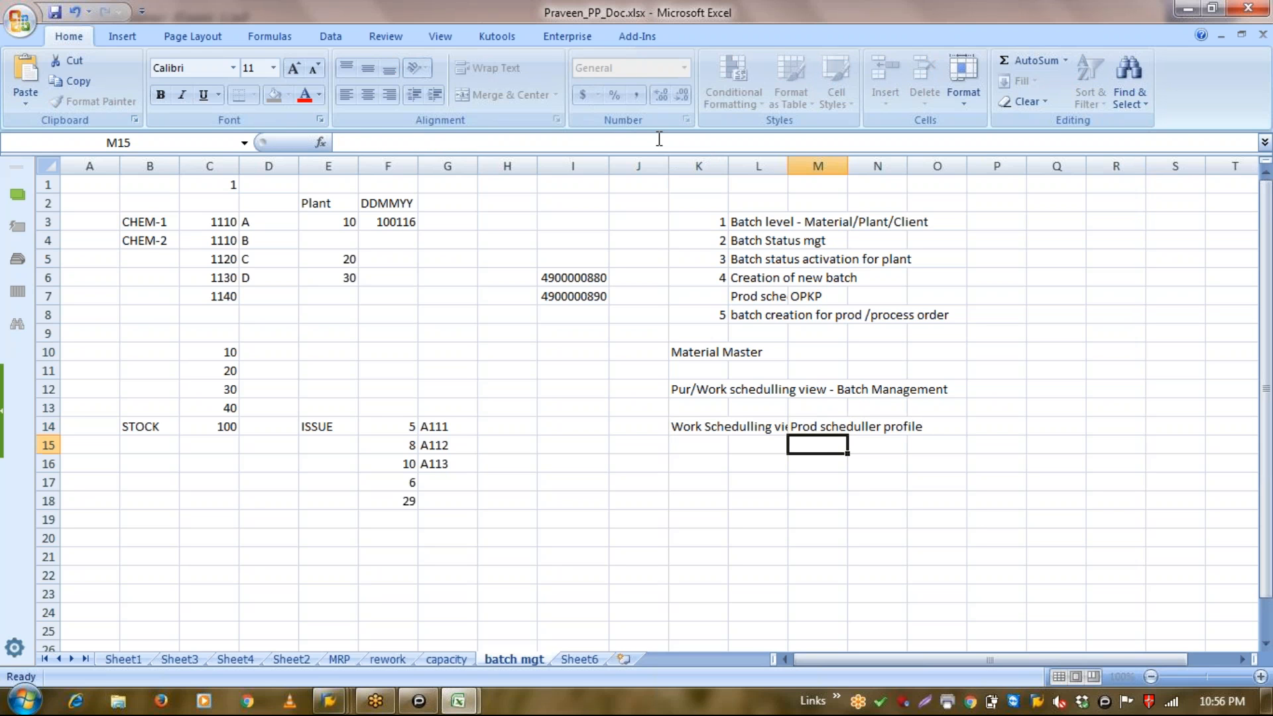
pyautogui.click(659, 139)
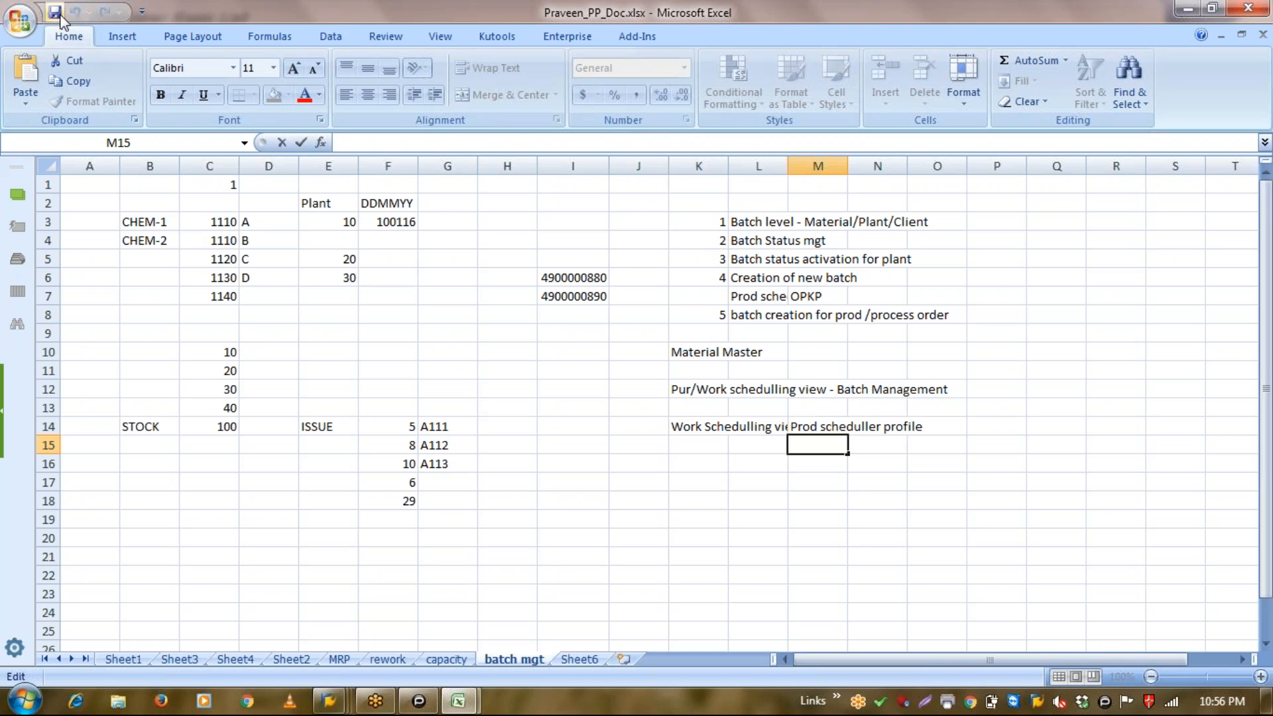
pyautogui.press('Escape')
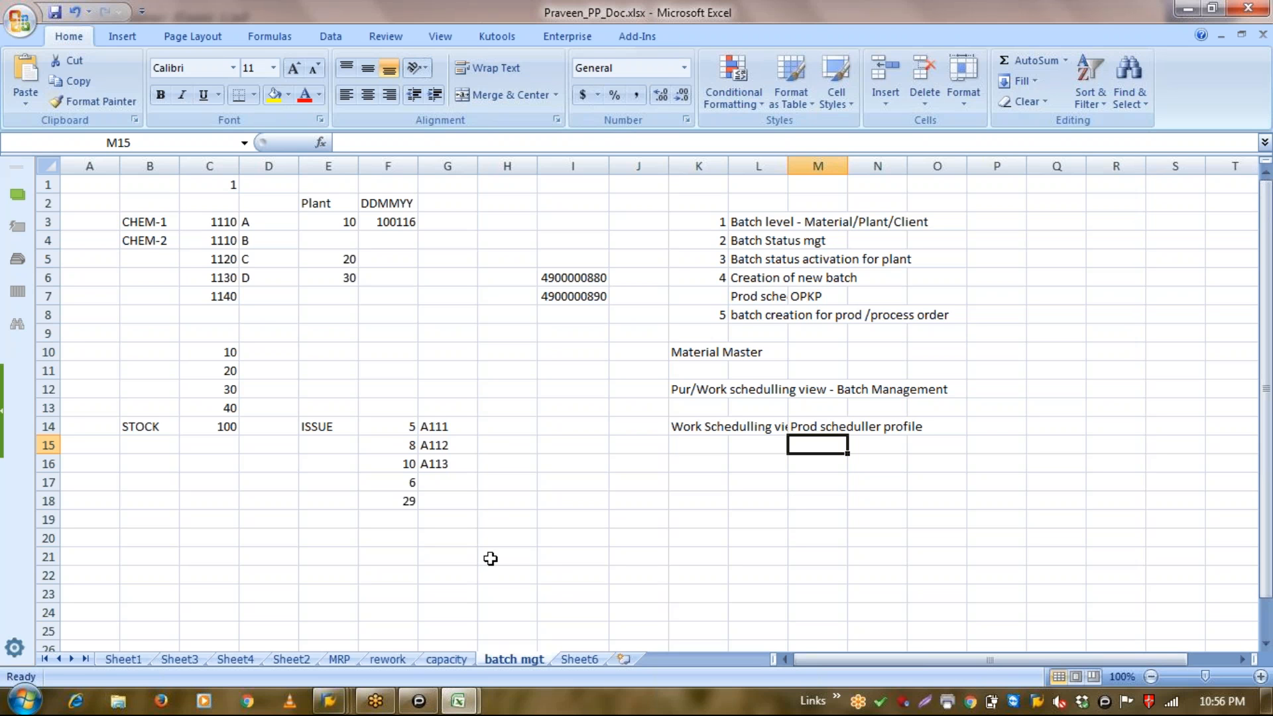
# Unmute the computer's speaker volume and return to the batch mgt worksheet.
pyautogui.click(1036, 421)
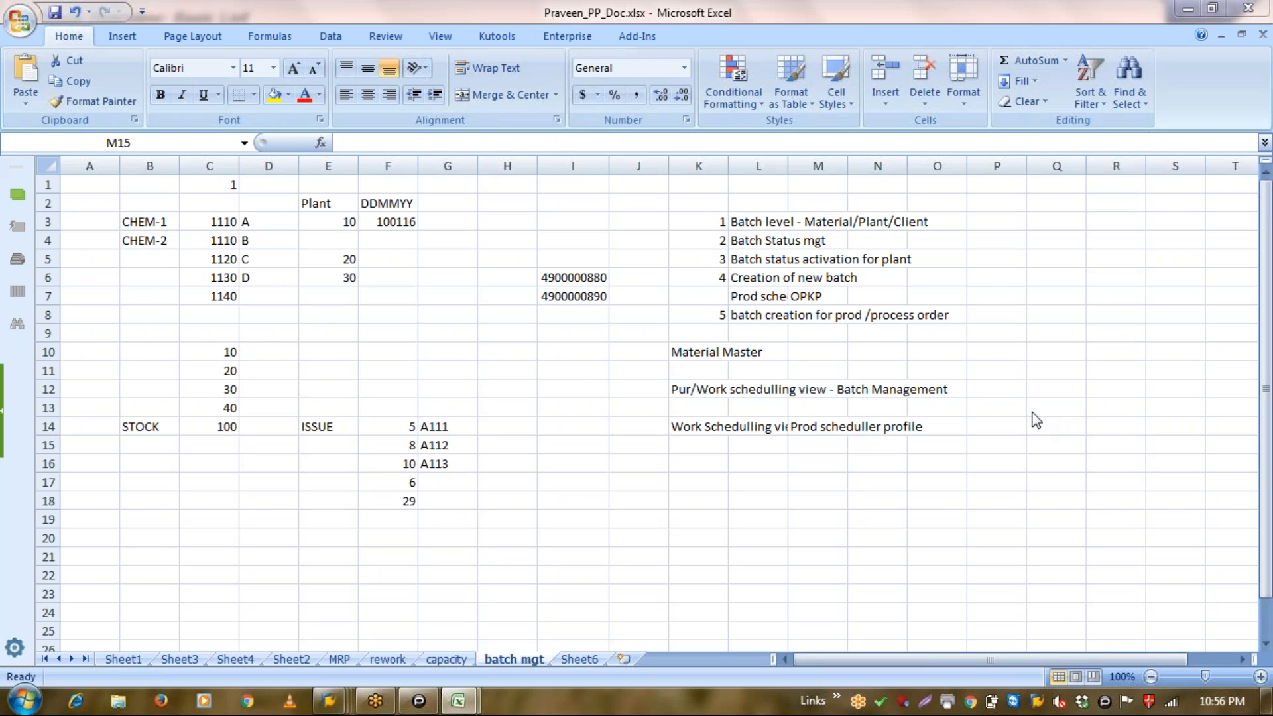
pyautogui.click(1059, 702)
pyautogui.click(1052, 602)
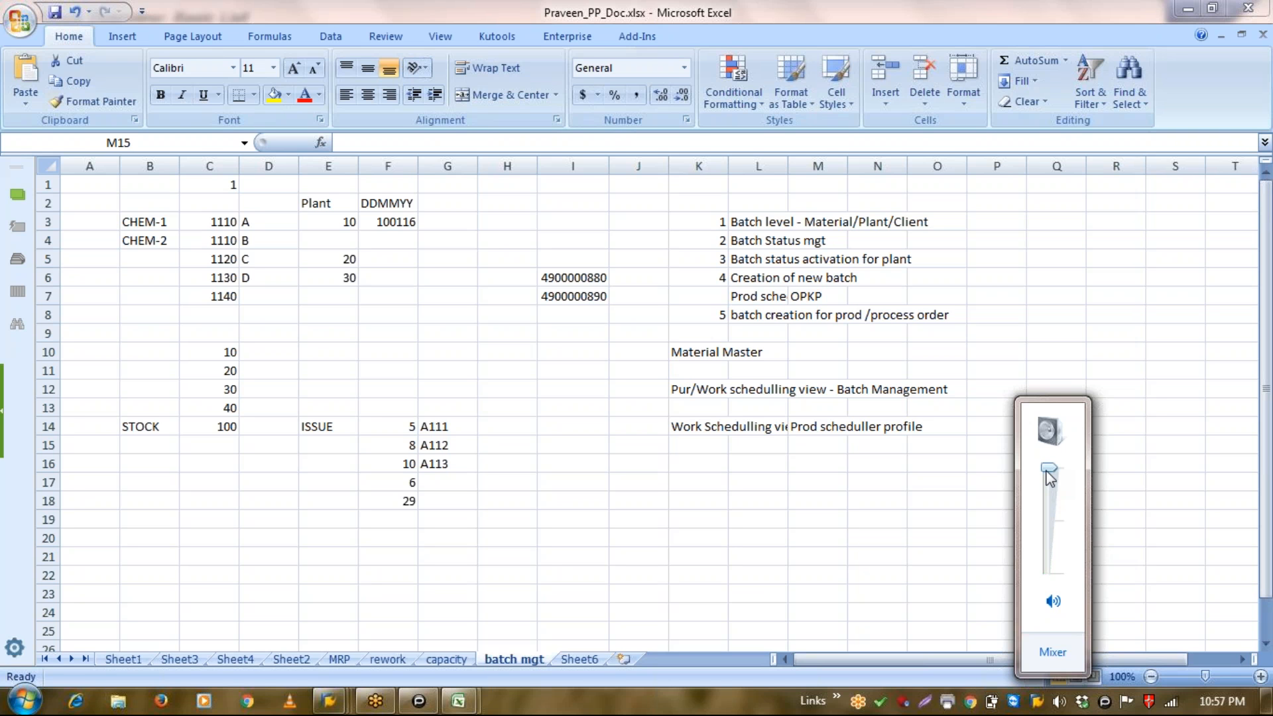
pyautogui.click(709, 322)
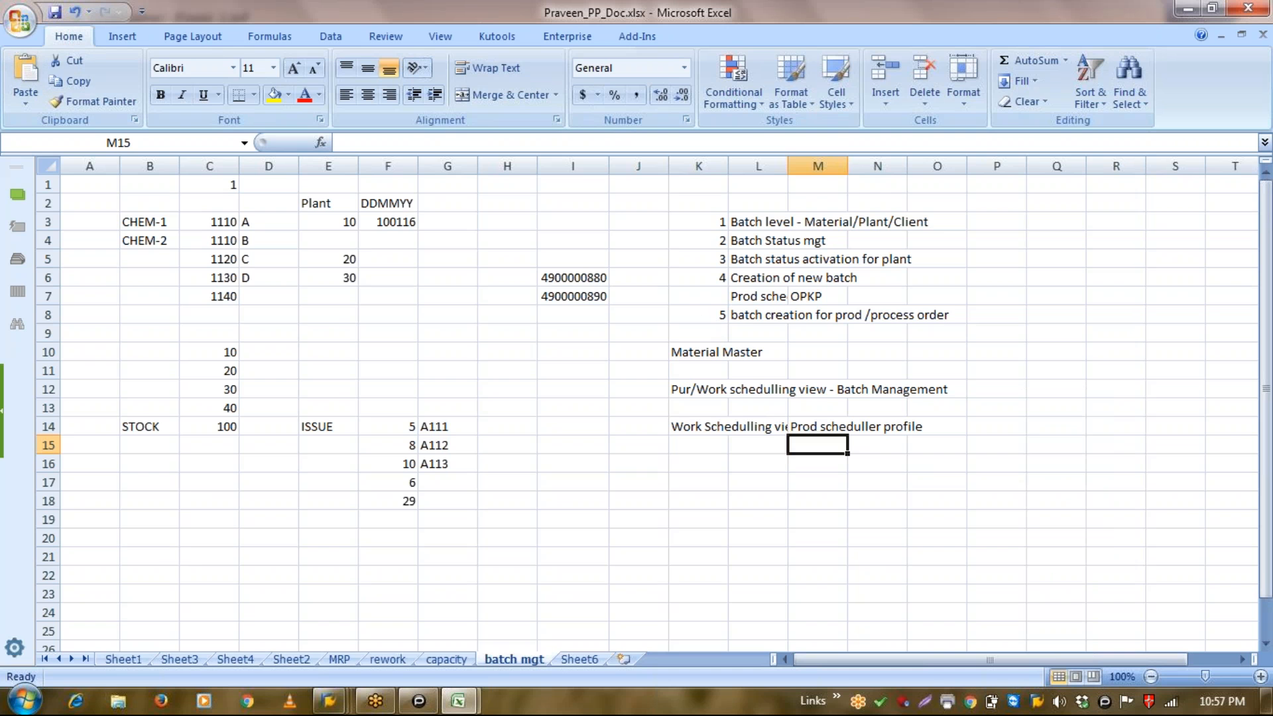
pyautogui.click(636, 480)
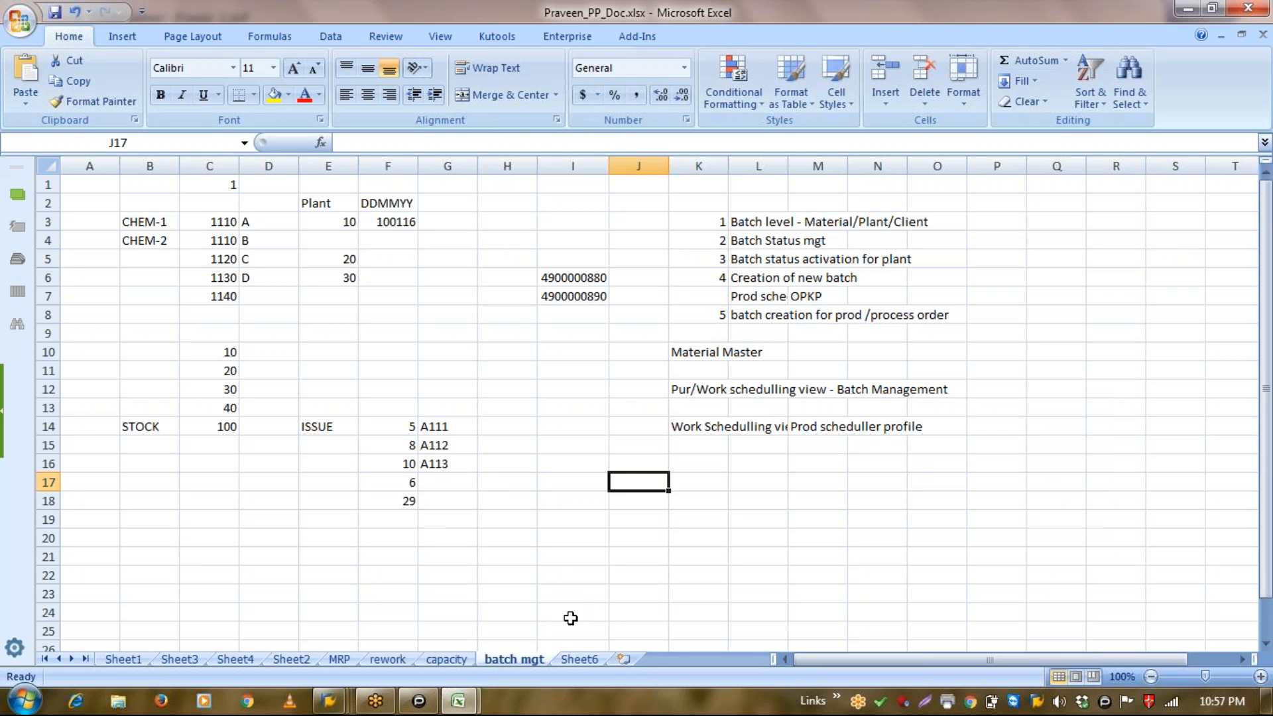
# Add a new worksheet after Sheet6 and rename it "Variemnt config".
pyautogui.click(446, 659)
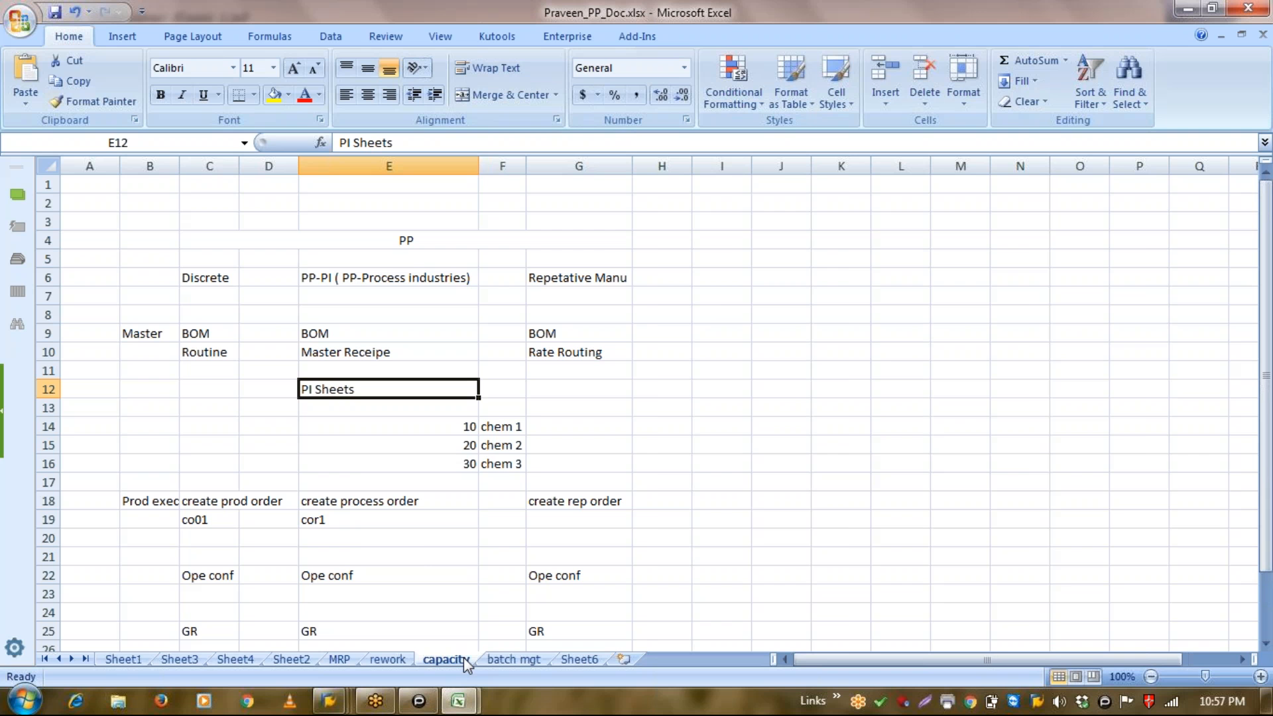
pyautogui.click(577, 659)
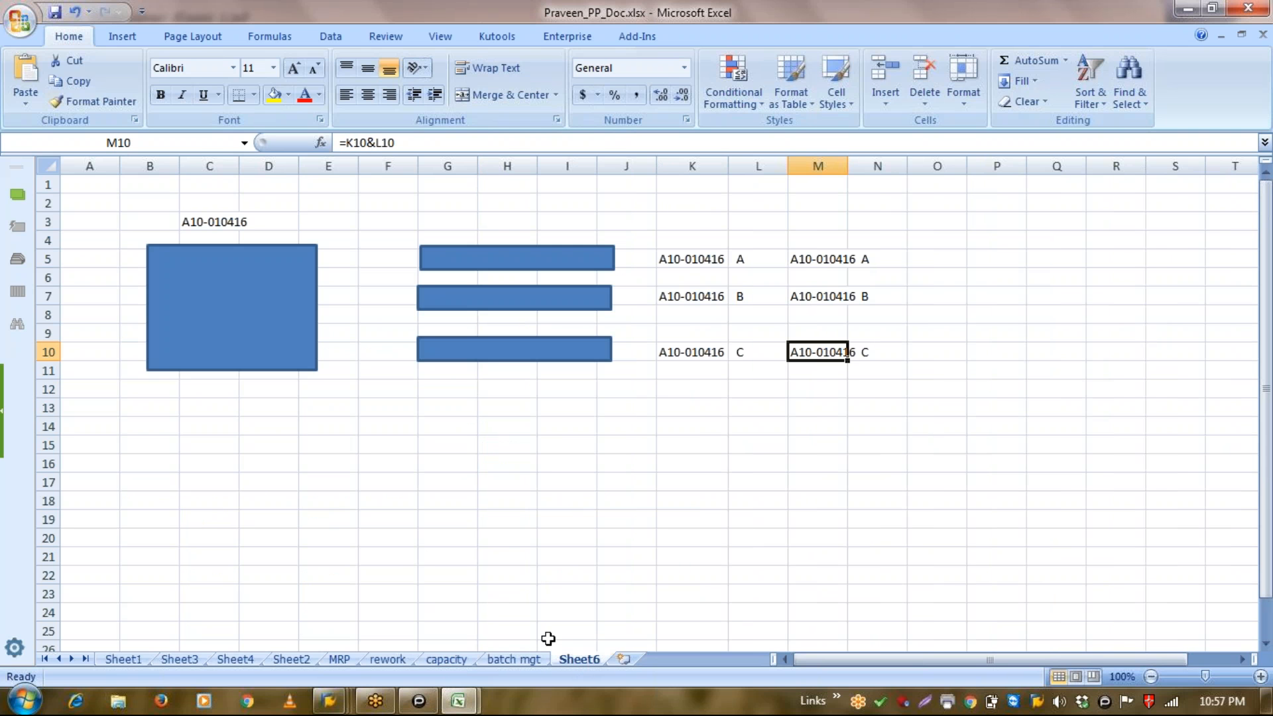
pyautogui.click(624, 659)
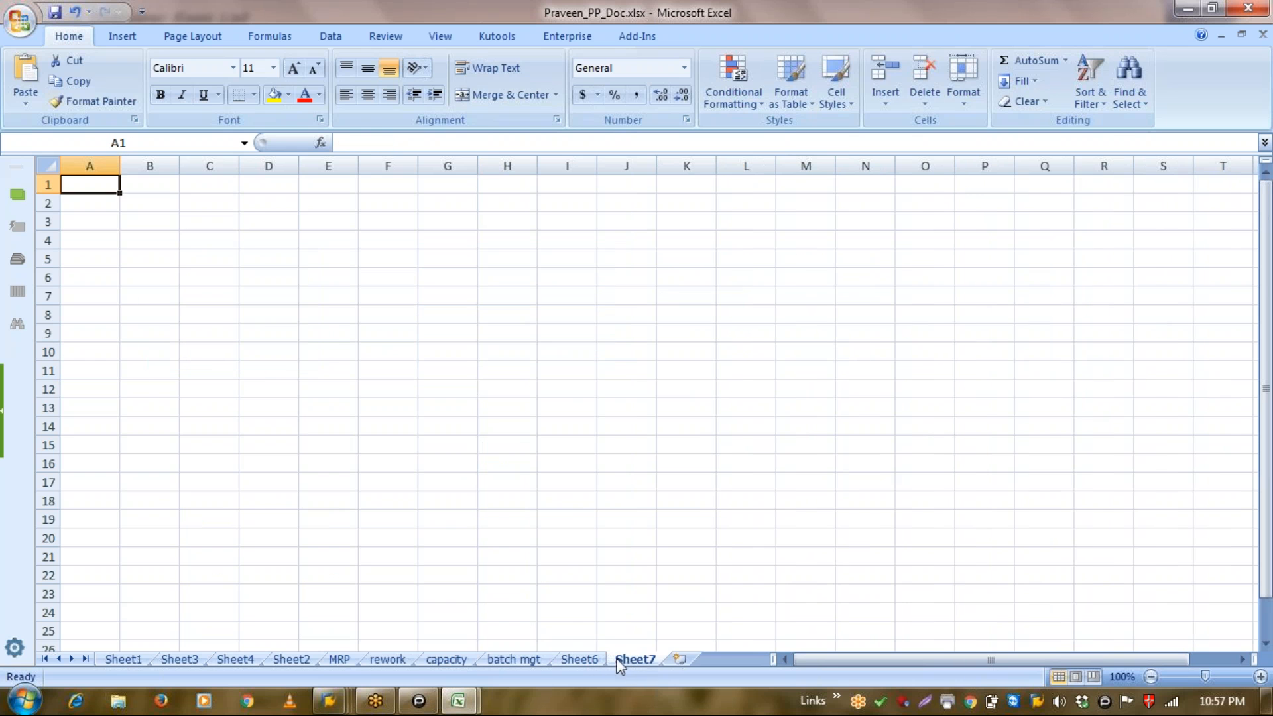
pyautogui.rightClick(633, 661)
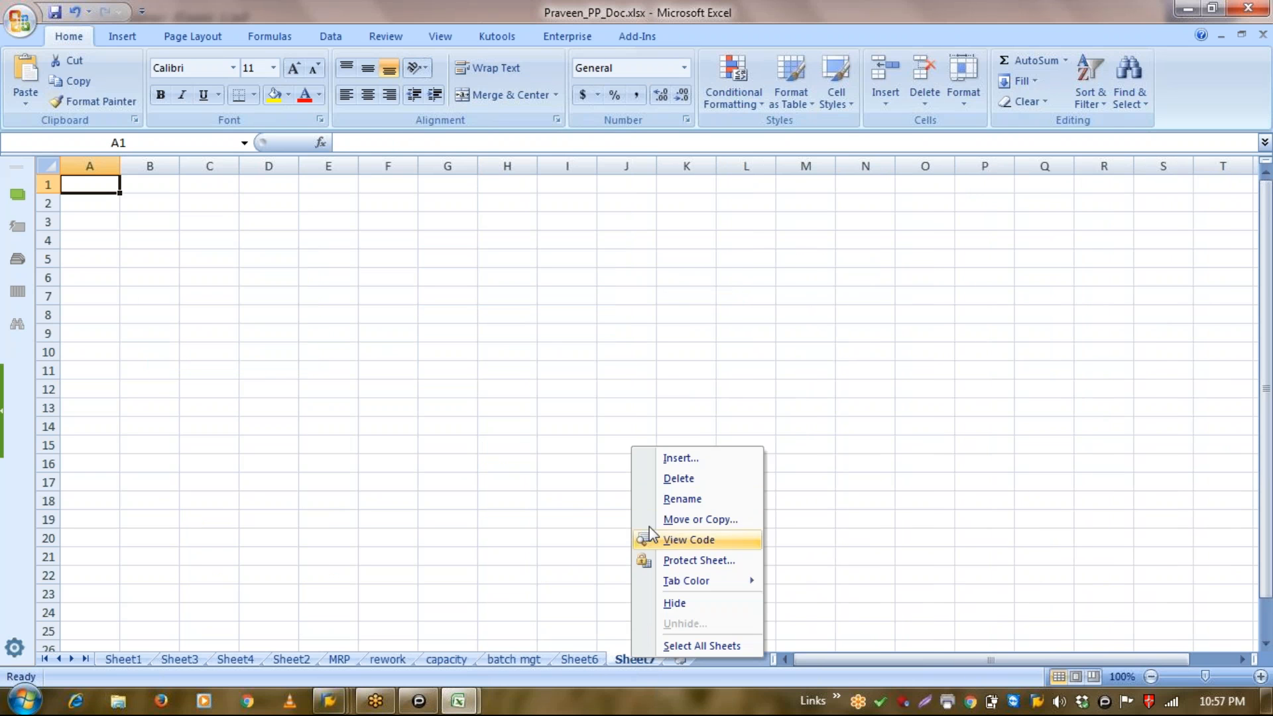
pyautogui.click(679, 500)
pyautogui.write('Varin')
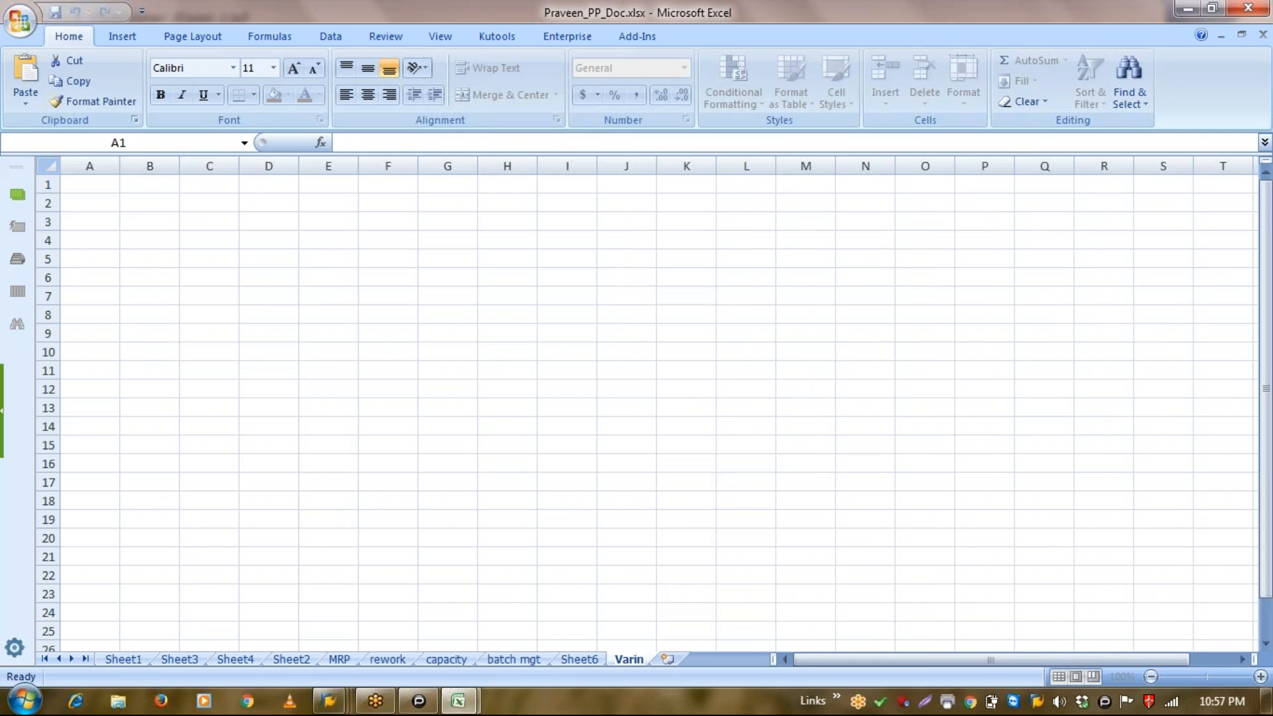
pyautogui.press('BackSpace')
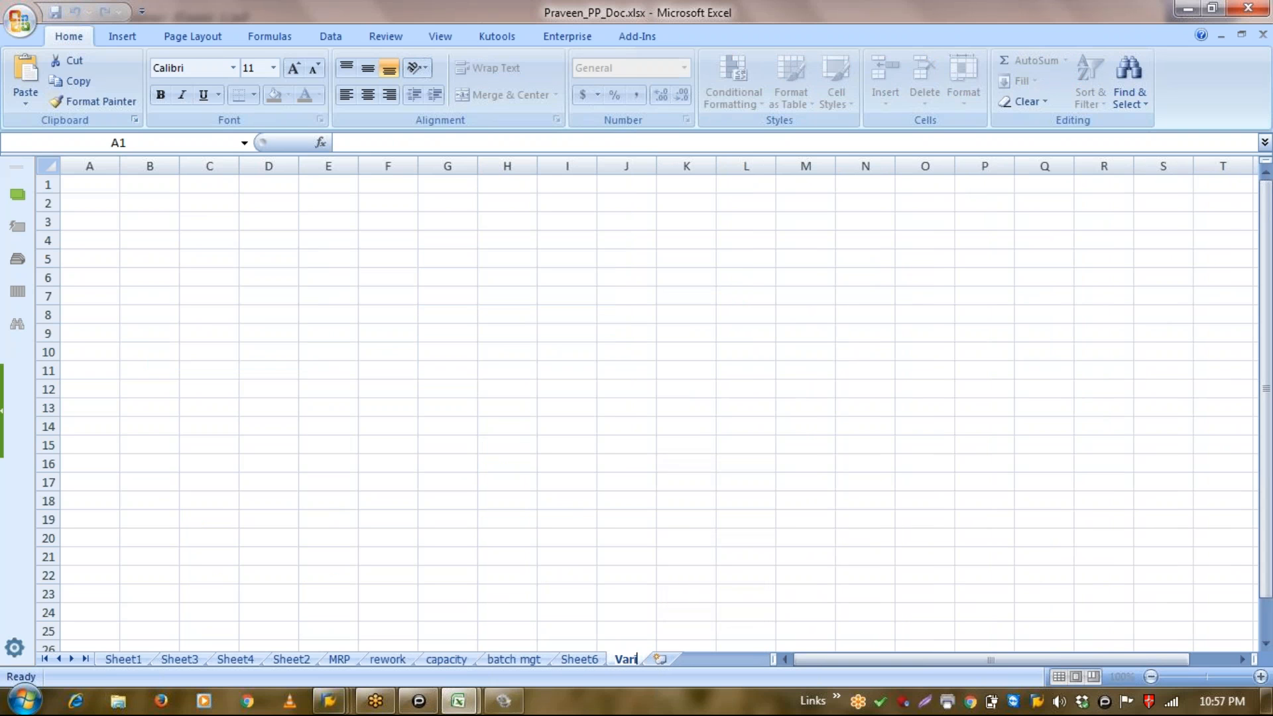
pyautogui.write('e')
pyautogui.press('BackSpace')
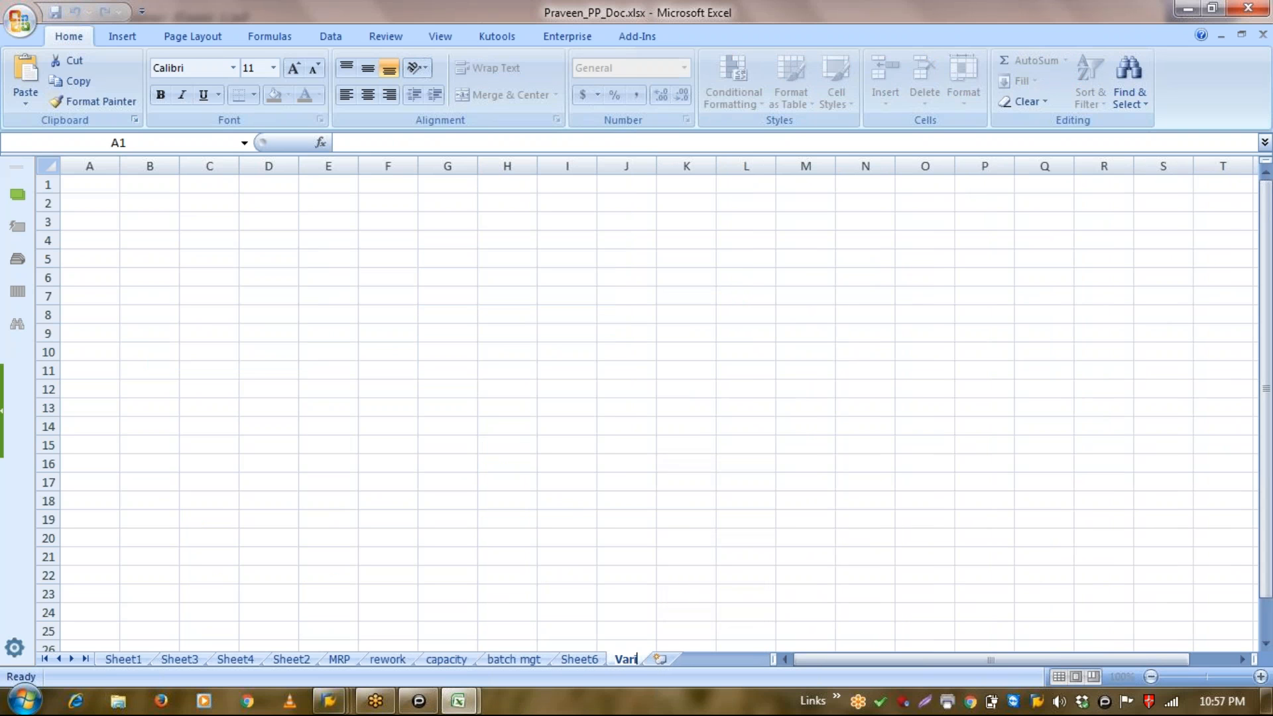
pyautogui.write('emnt confi')
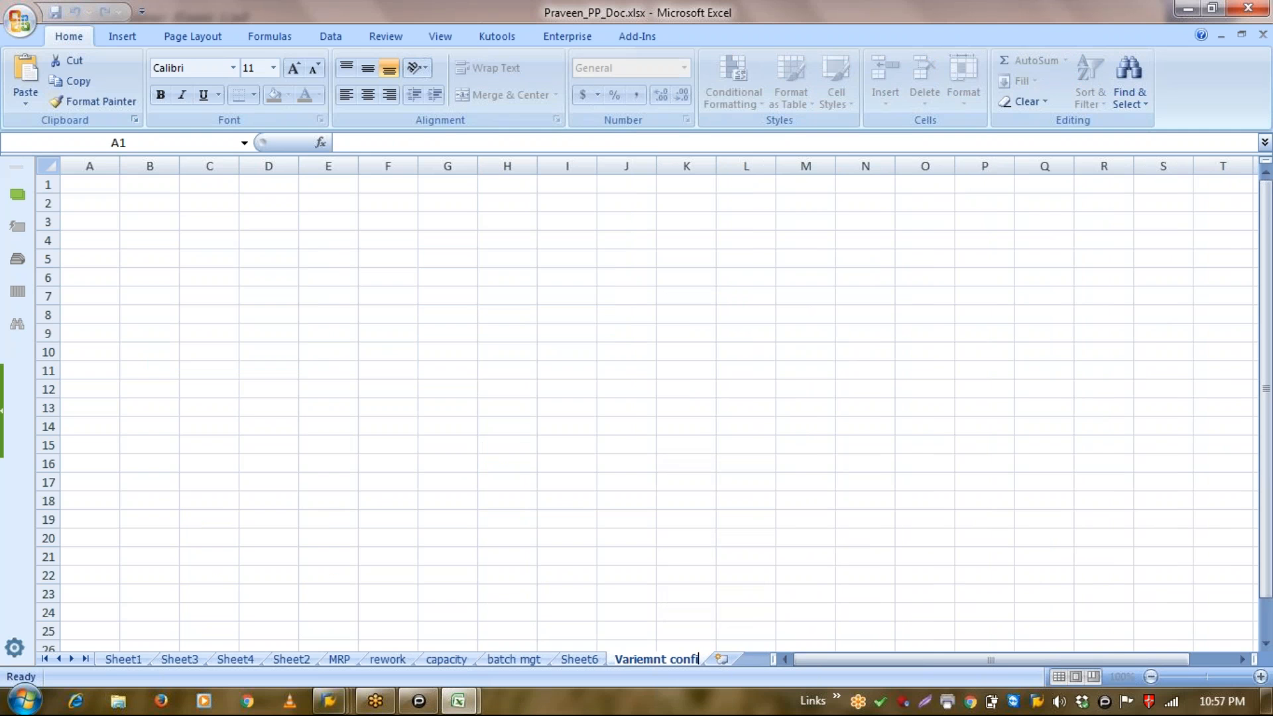
pyautogui.write('g')
pyautogui.press('Return')
pyautogui.click(476, 359)
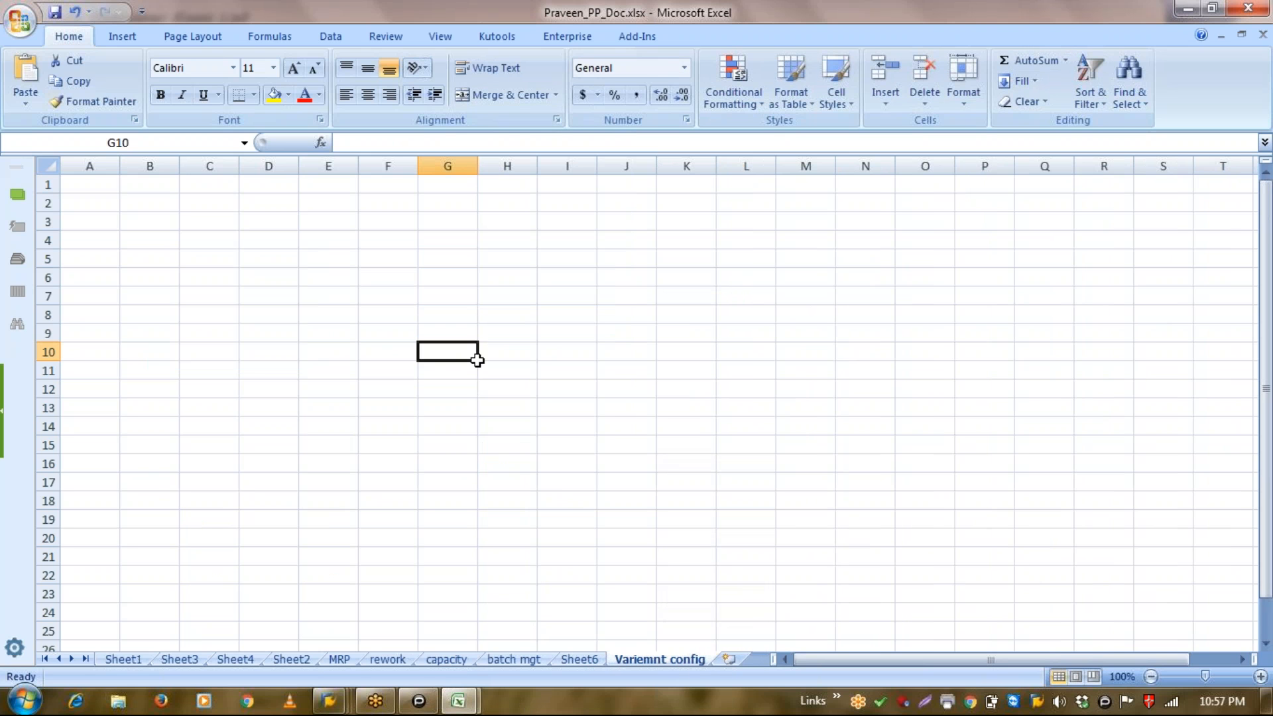
pyautogui.click(507, 390)
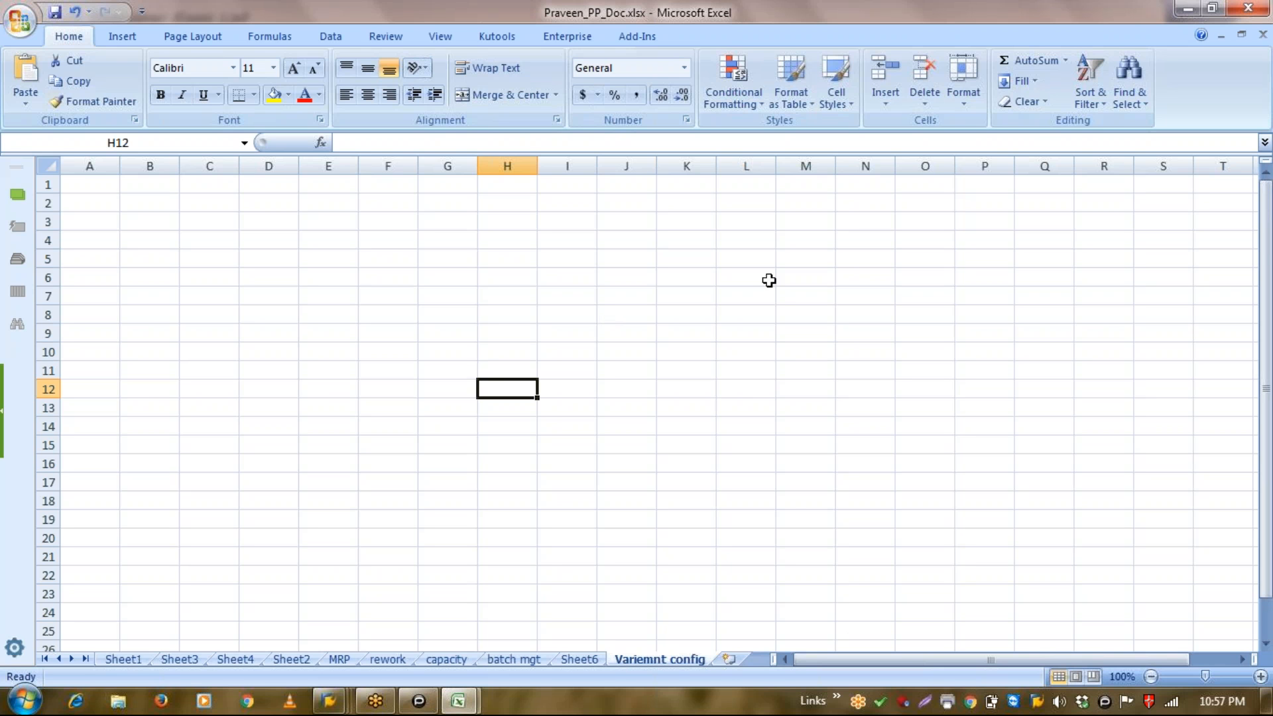
pyautogui.click(833, 302)
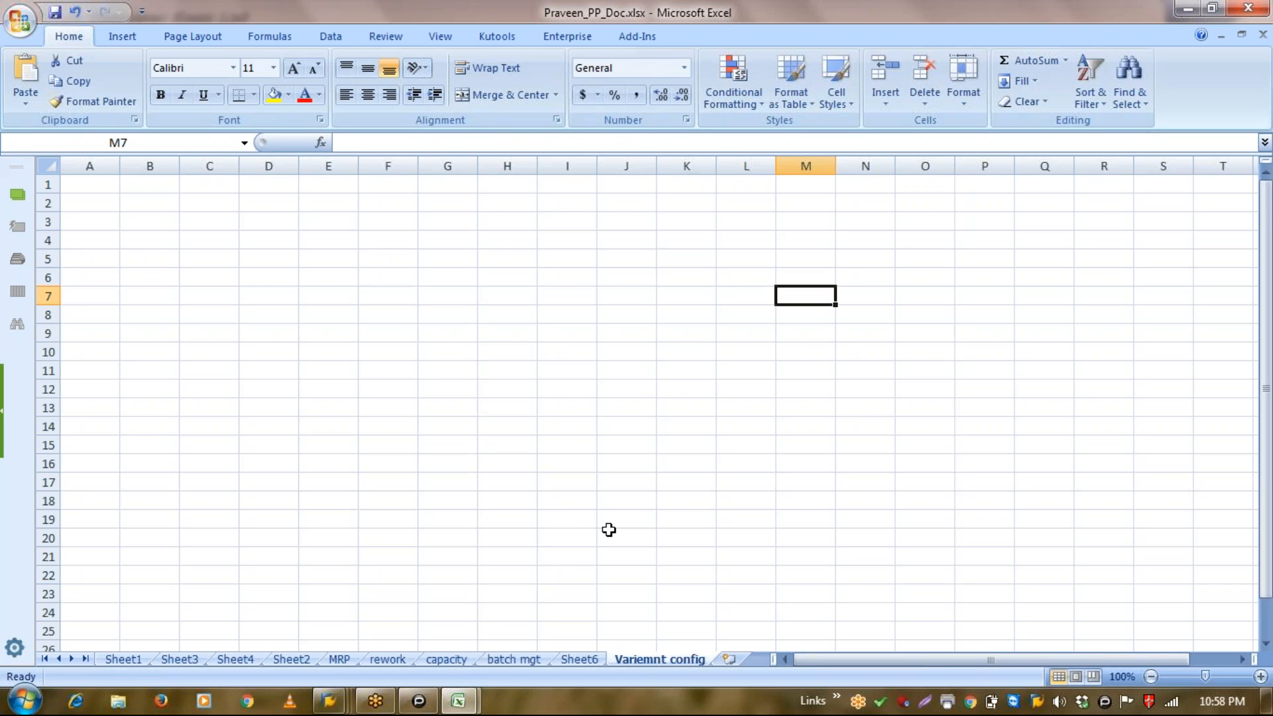
# Enter "HCM" in cell I16 of the Variemnt config sheet and clear the cell again.
pyautogui.click(547, 457)
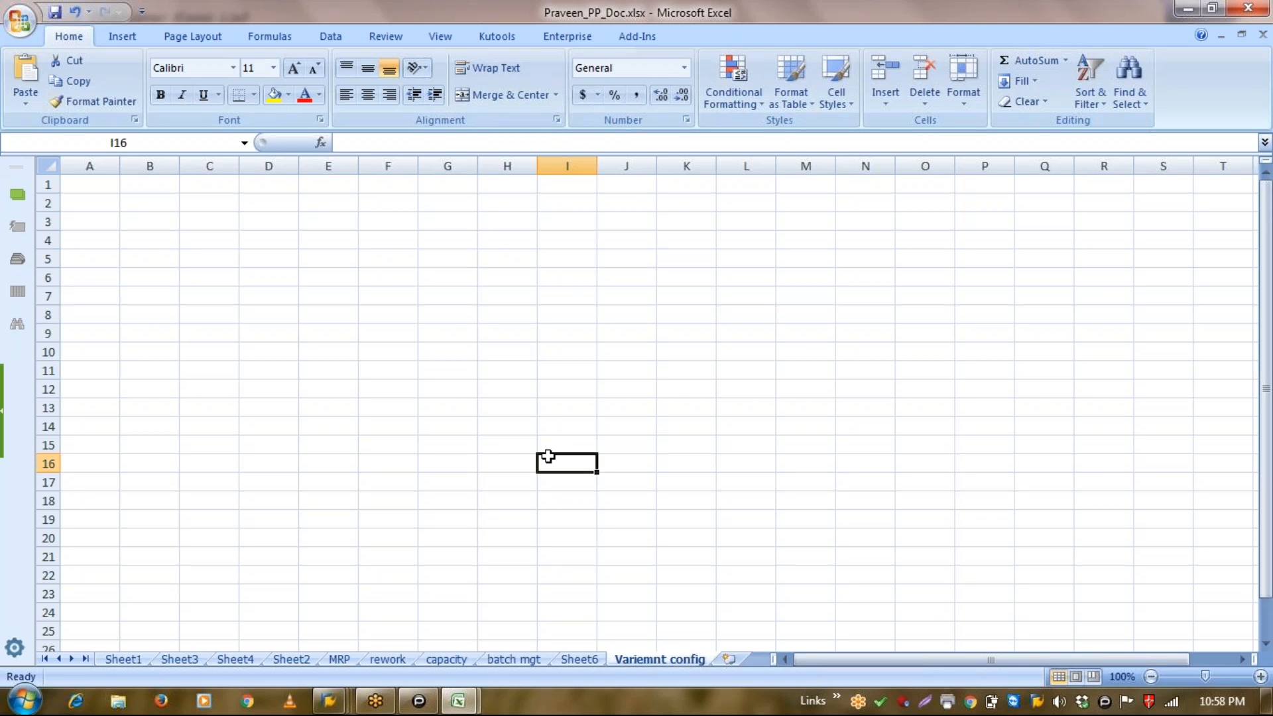
pyautogui.write('HCM')
pyautogui.press('Return')
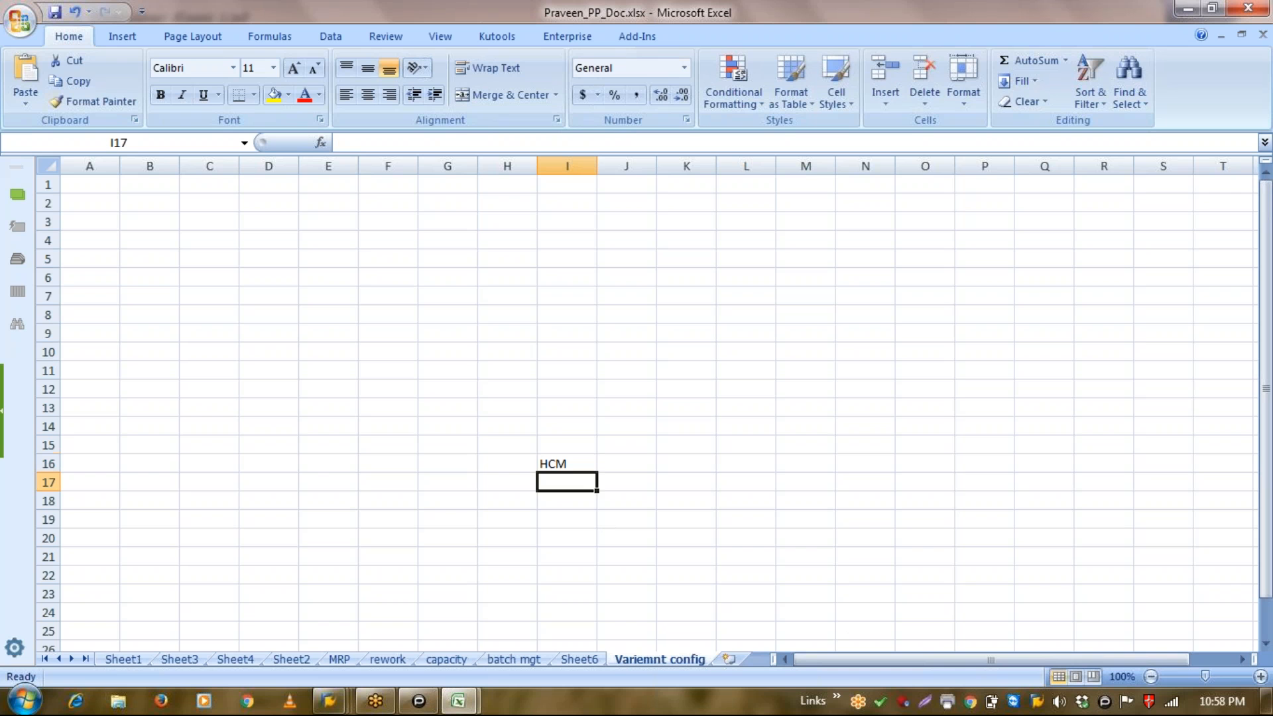
pyautogui.press('Up')
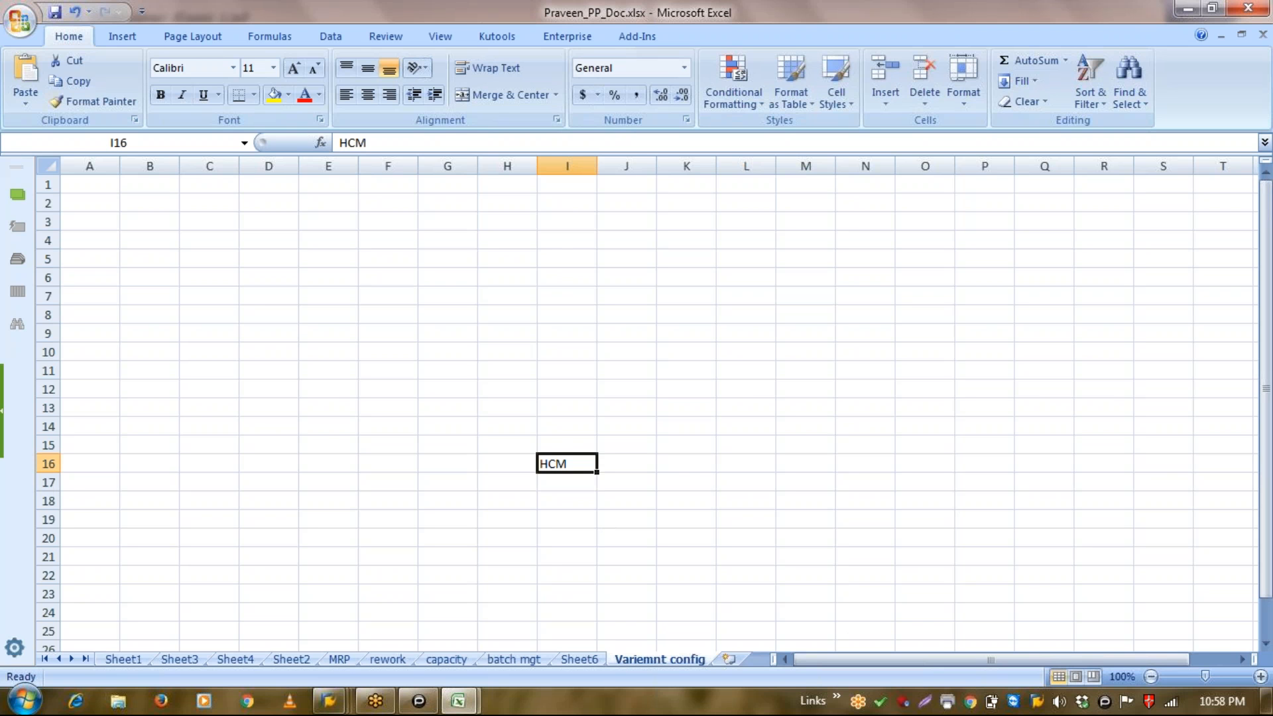
pyautogui.press('Delete')
pyautogui.hotkey('alt', 'Tab')
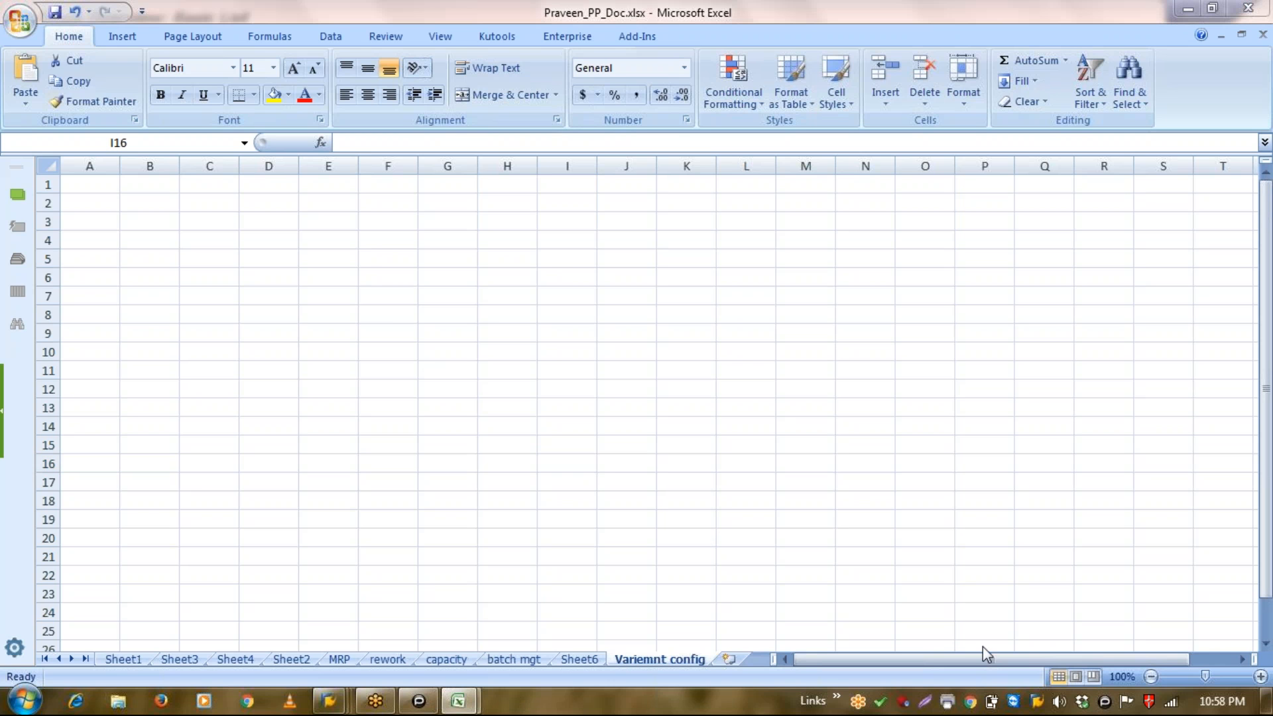